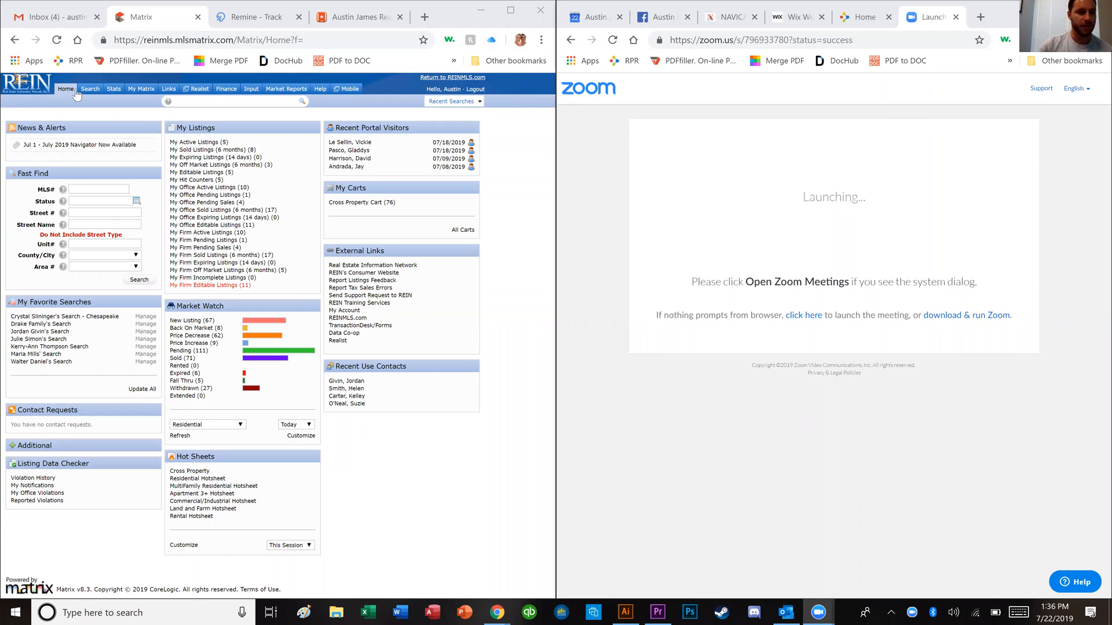
click(34, 106)
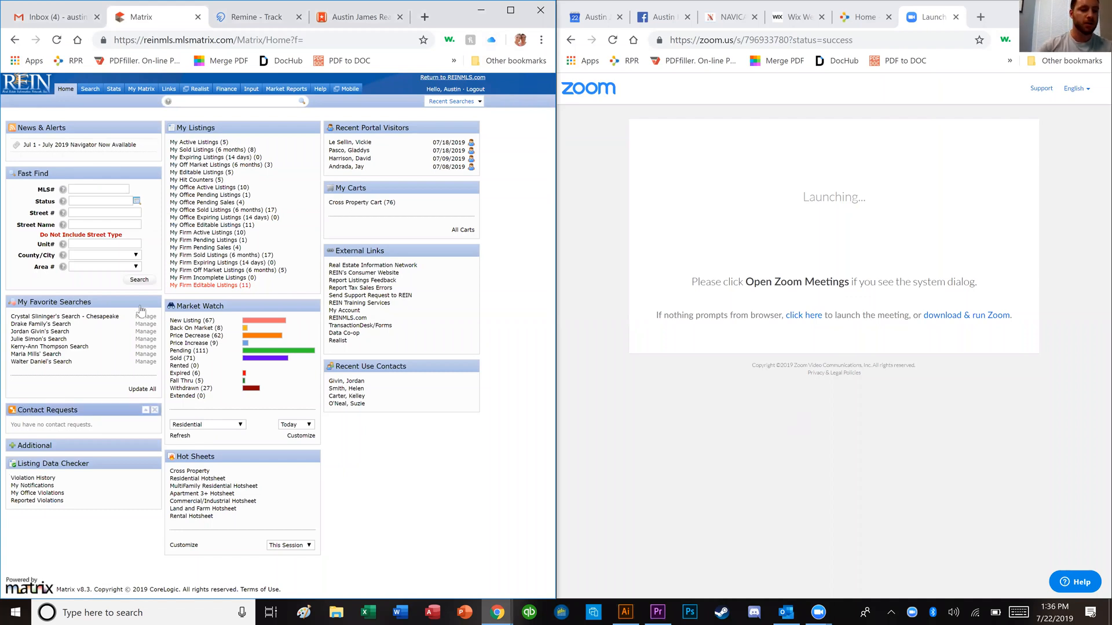
click(136, 214)
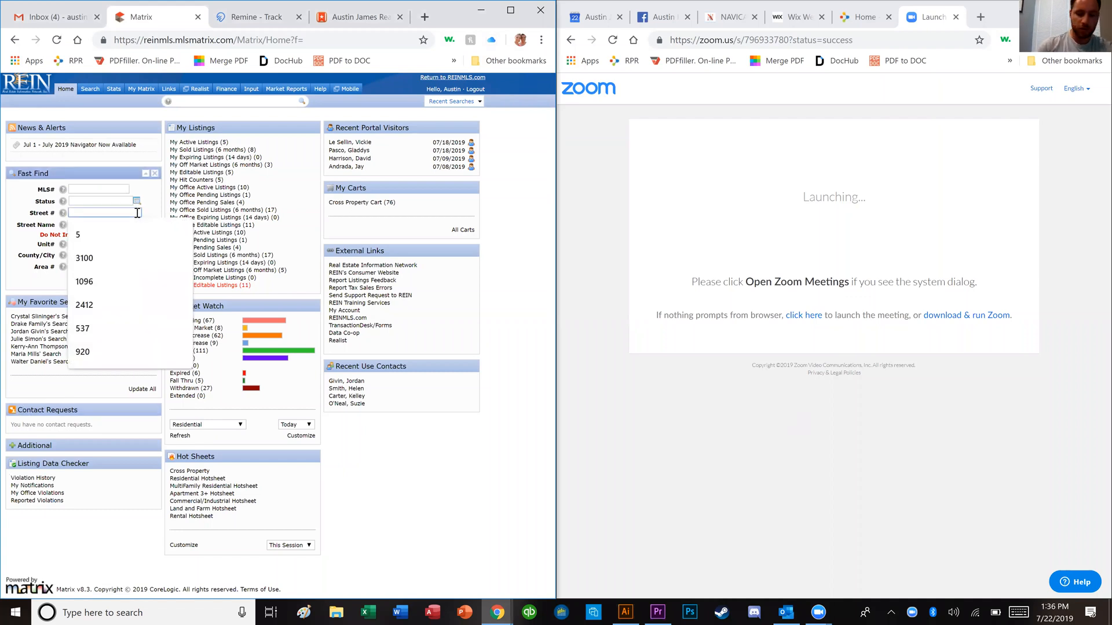
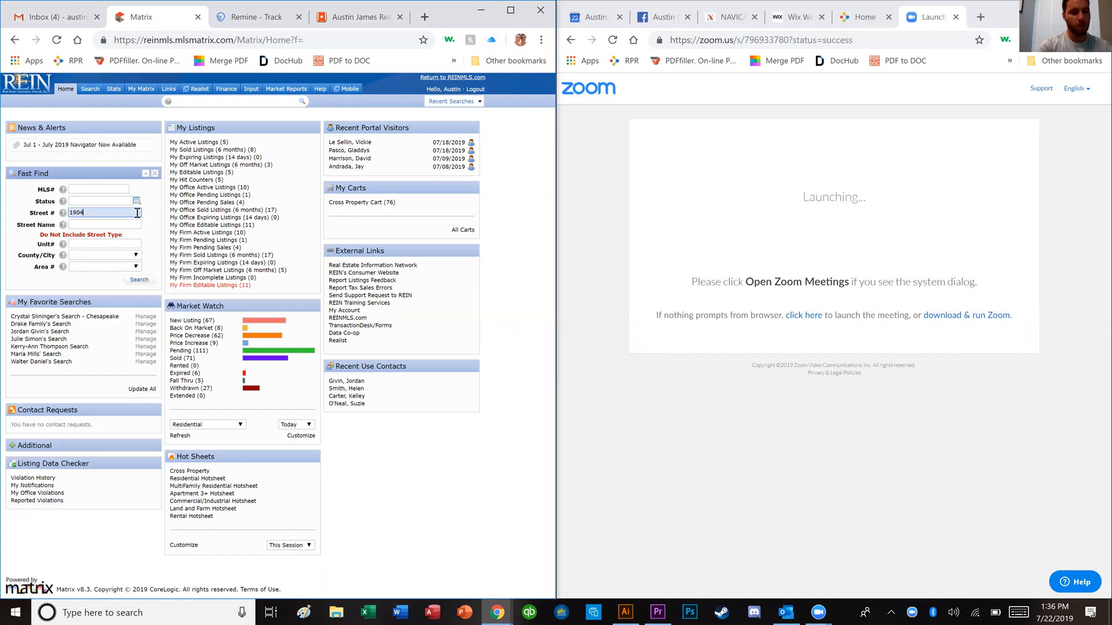
key(Tab)
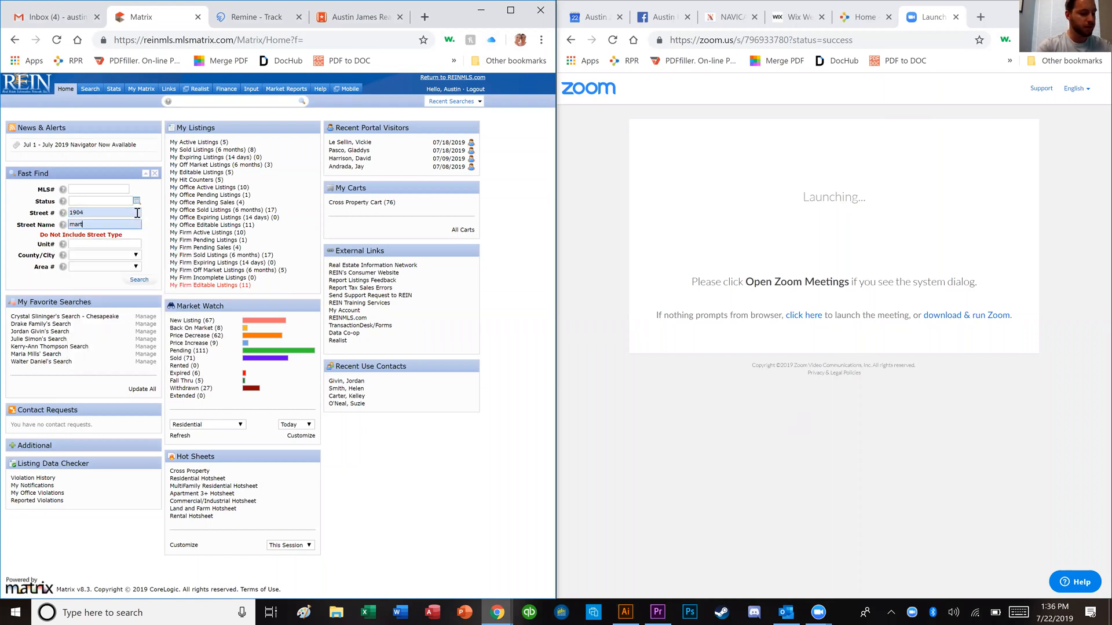
key(Return)
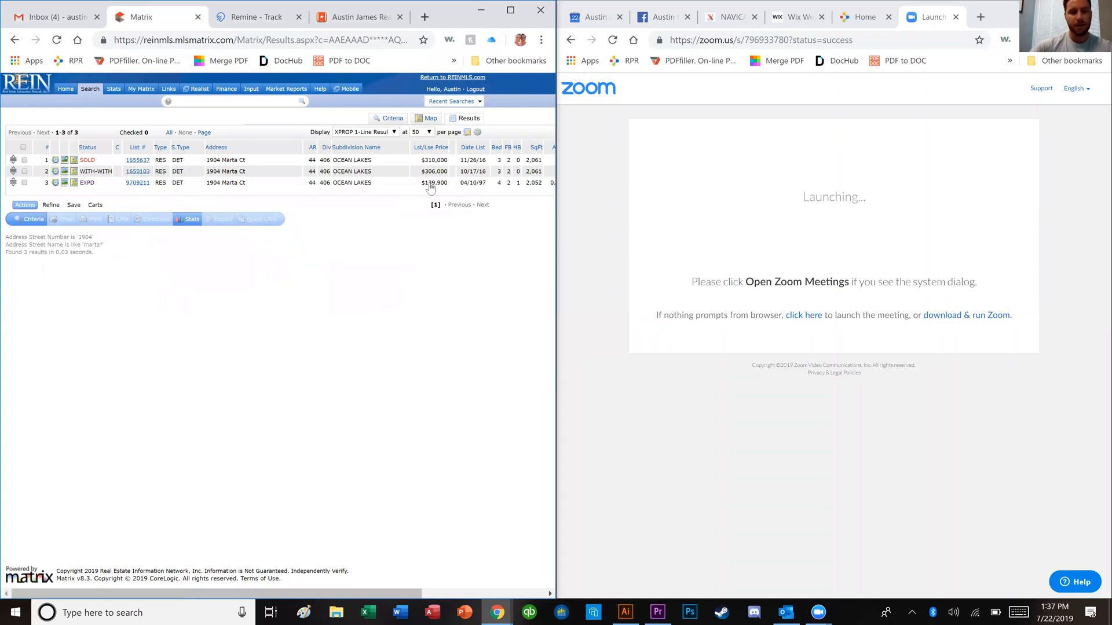
Step: Review sold listing 1655637 ($310,000, closed 02/17/17) and select its address line
click(142, 161)
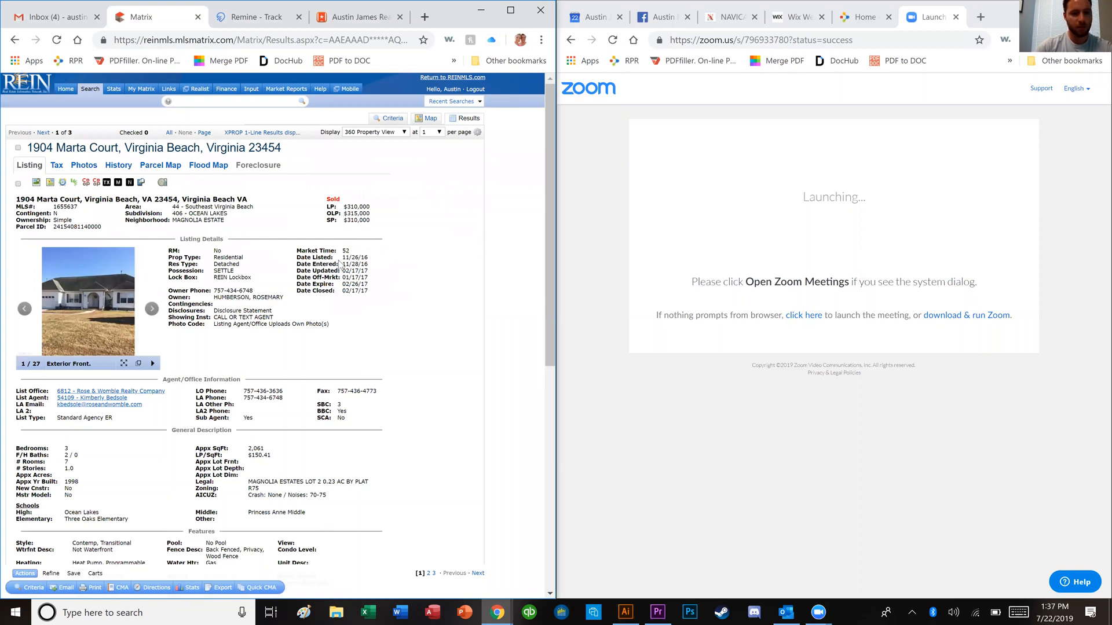
double_click(345, 292)
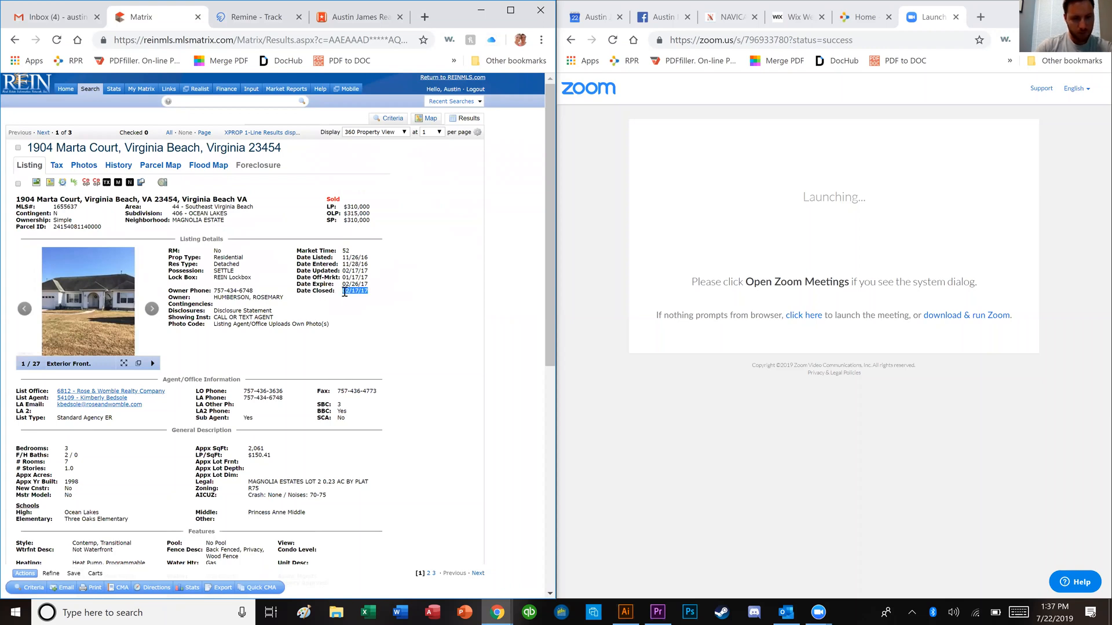
click(346, 293)
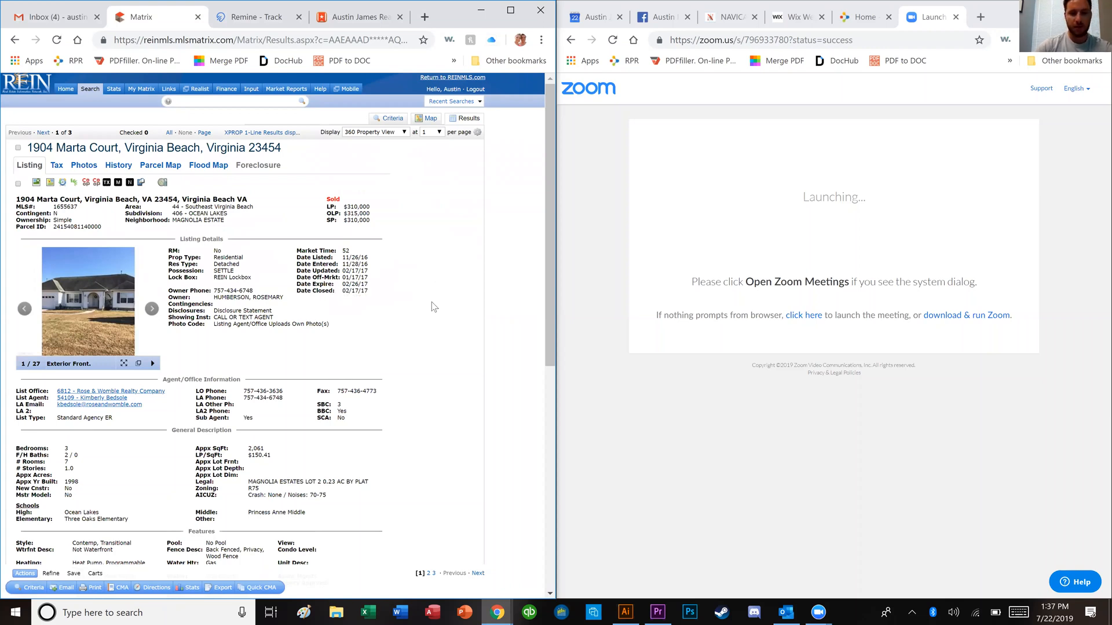
scroll(432, 307, down, 3)
scroll(432, 307, down, 3)
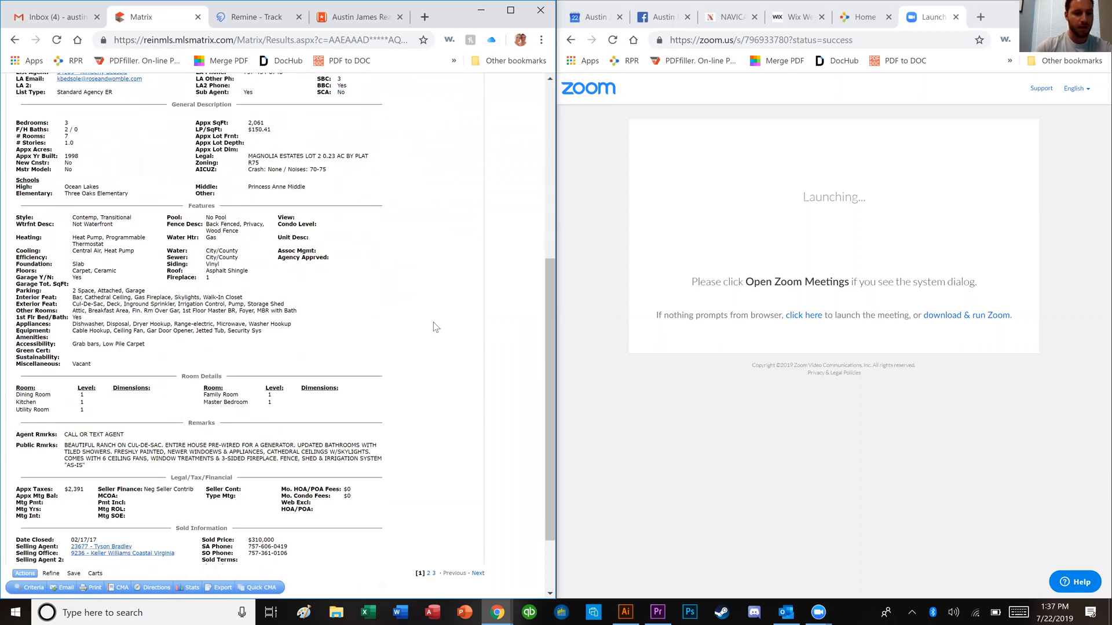
scroll(437, 331, down, 2)
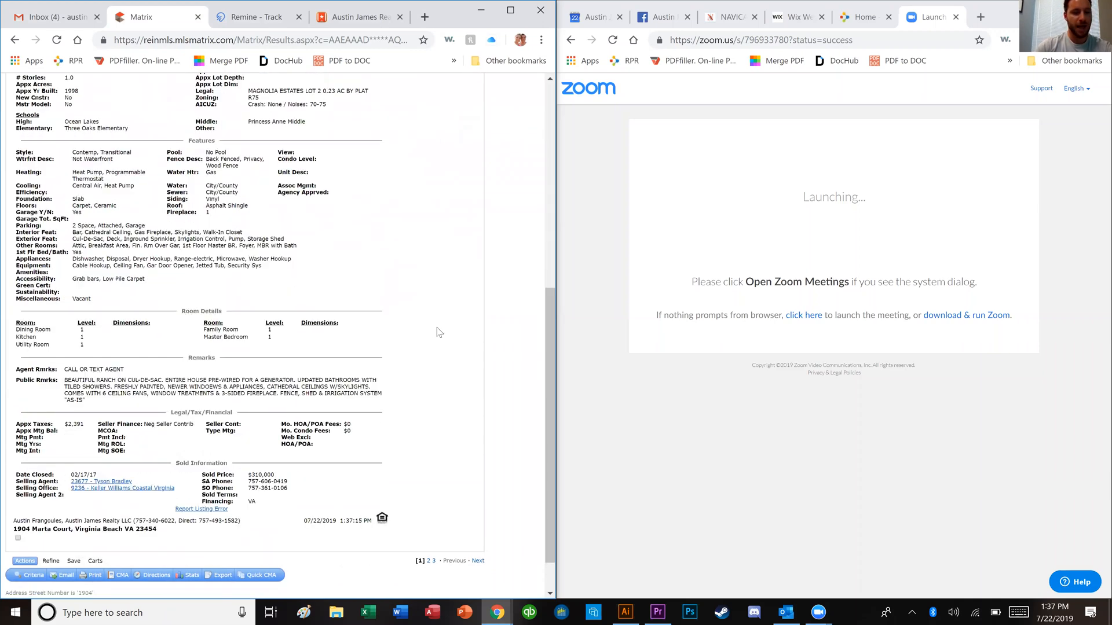
scroll(438, 331, up, 7)
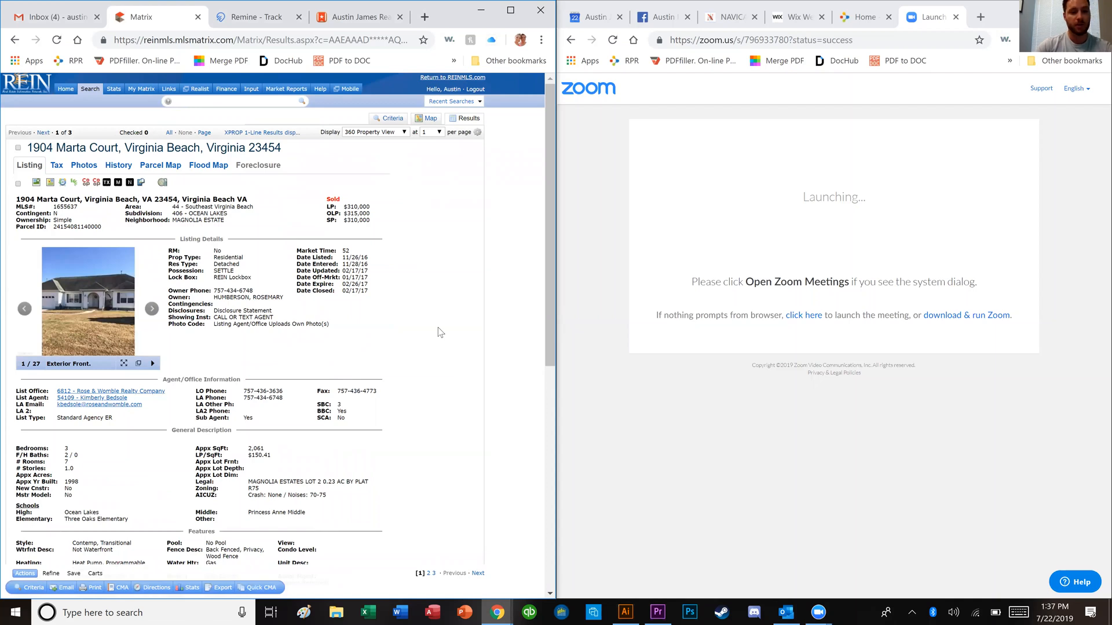
triple_click(180, 201)
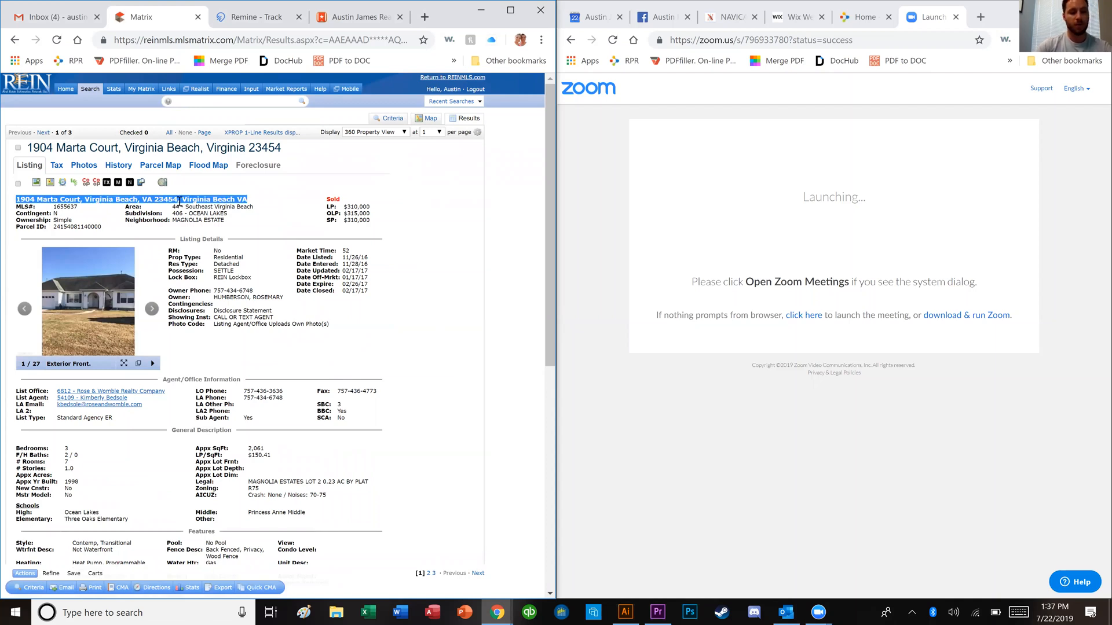
click(864, 17)
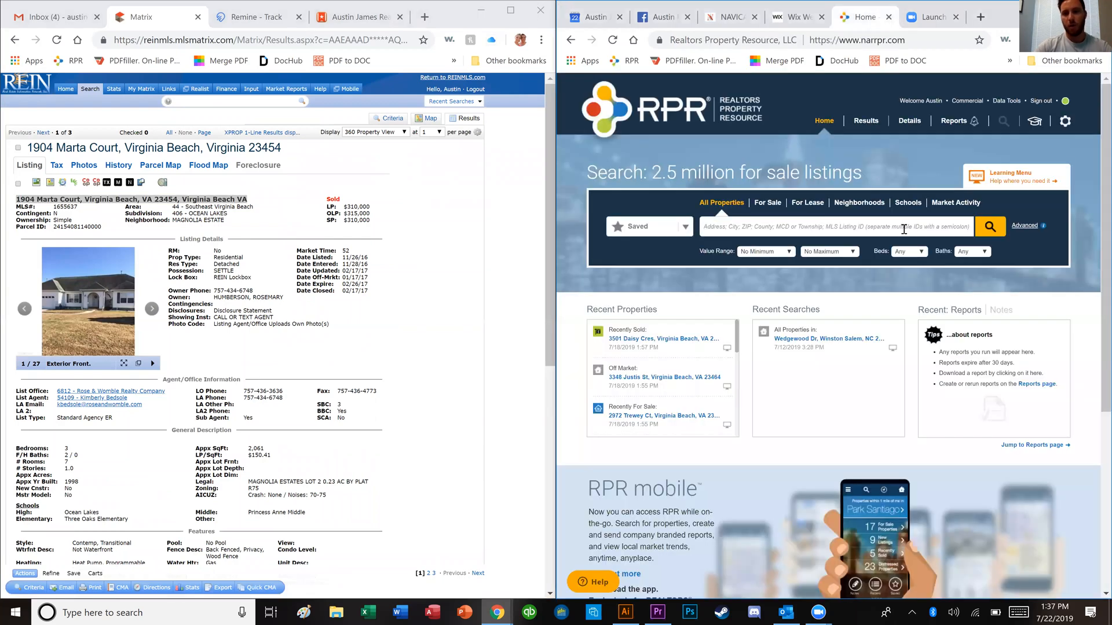
click(909, 225)
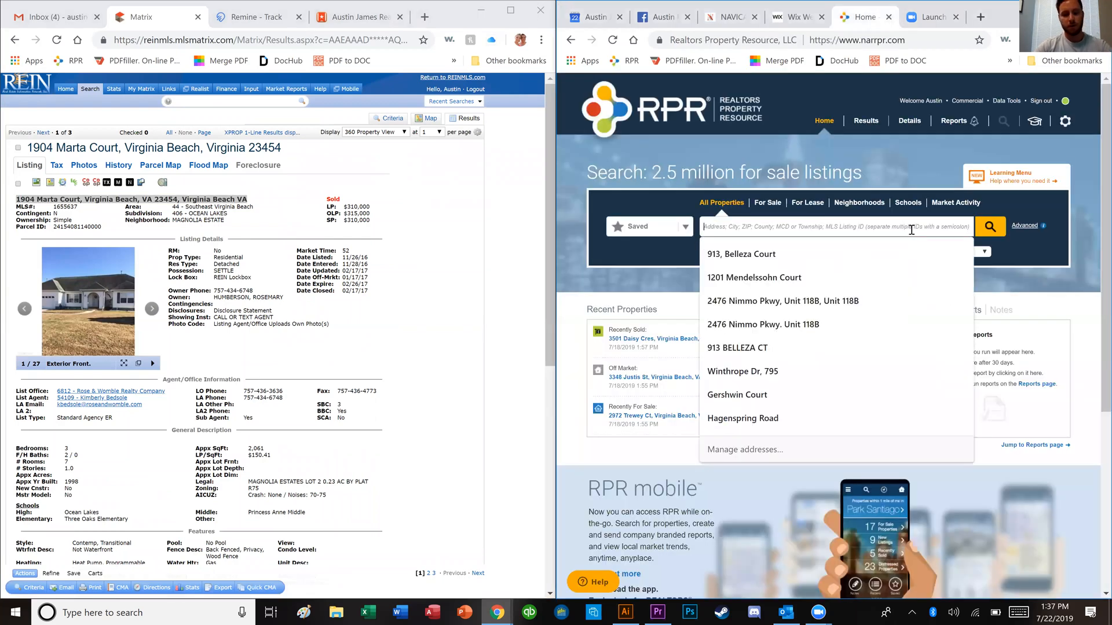
drag(910, 225, 840, 229)
key(BackSpace)
key(BackSpace)
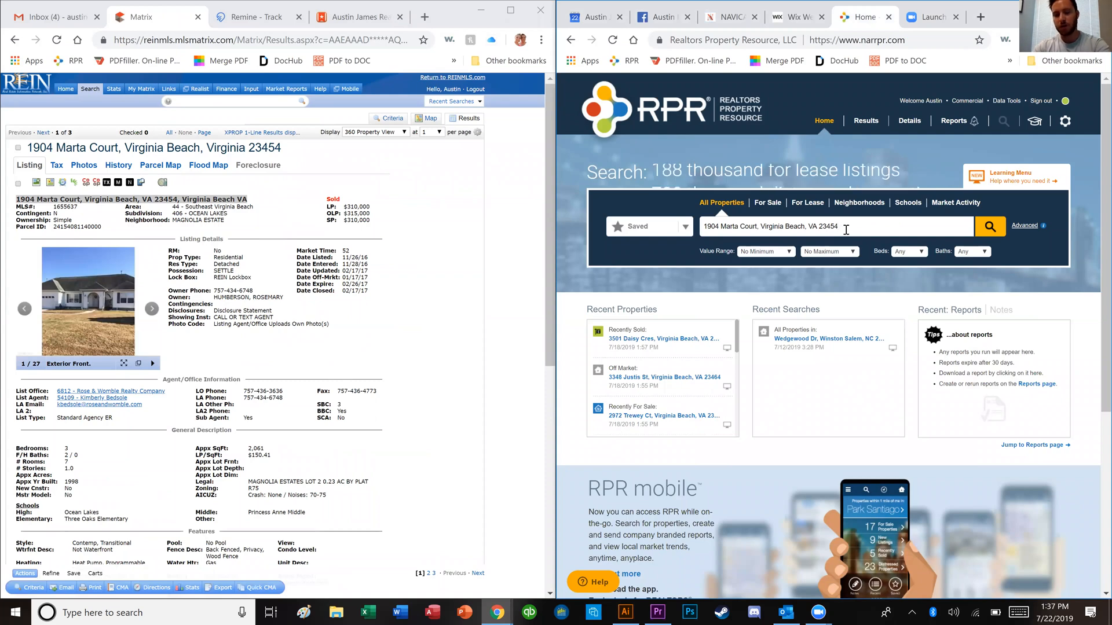
key(Return)
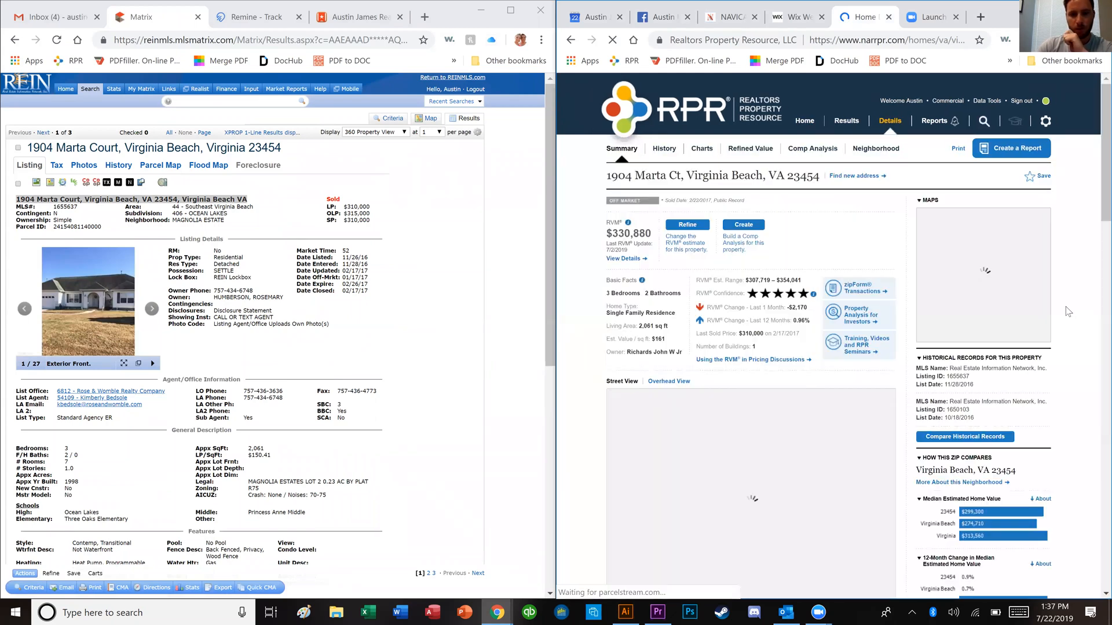
Step: Check the $330,880 value estimate and enlarge the neighbourhood value map
double_click(622, 232)
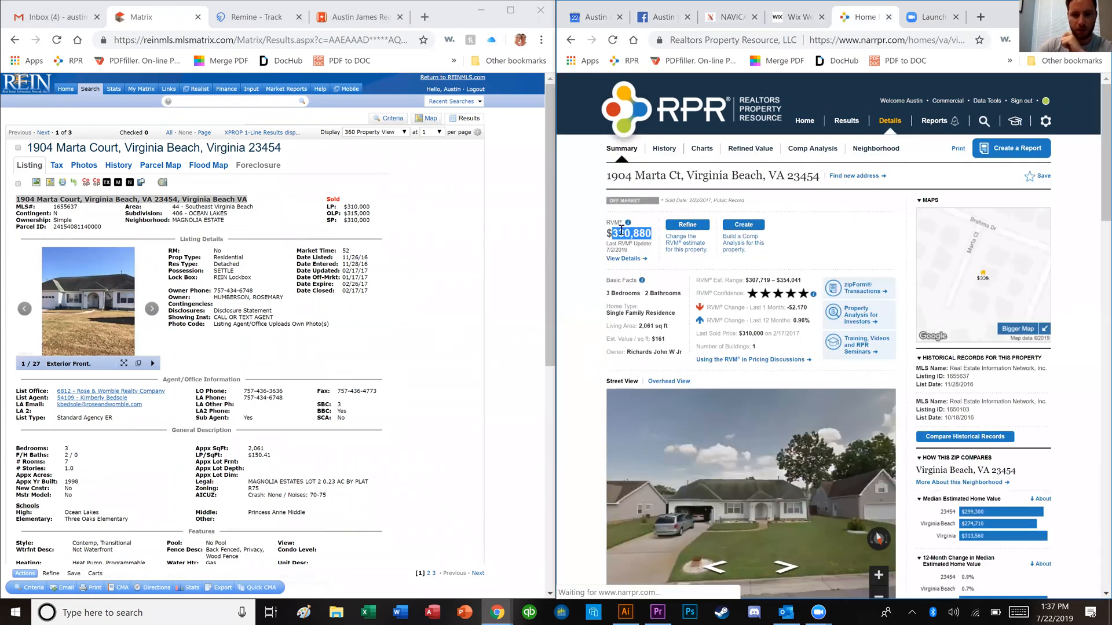
click(584, 240)
click(1012, 330)
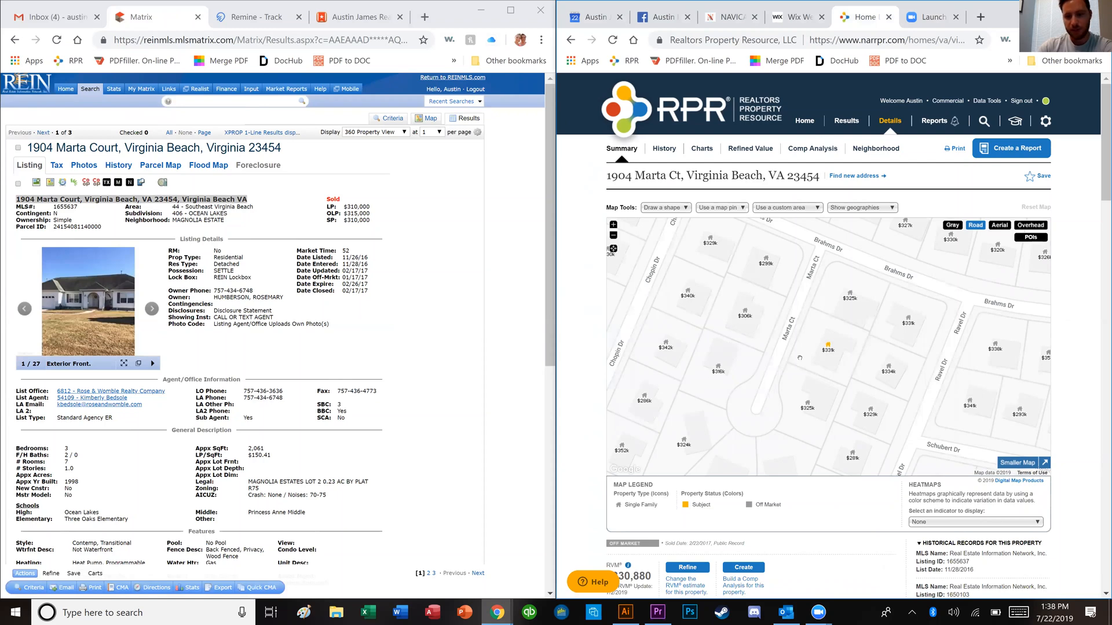
click(809, 406)
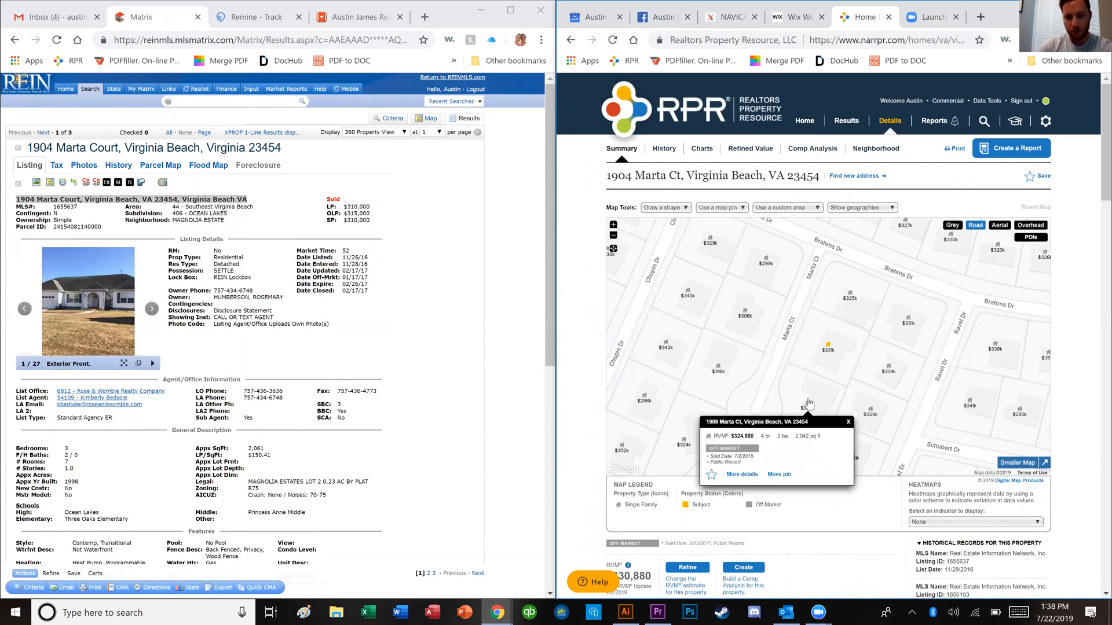
click(828, 348)
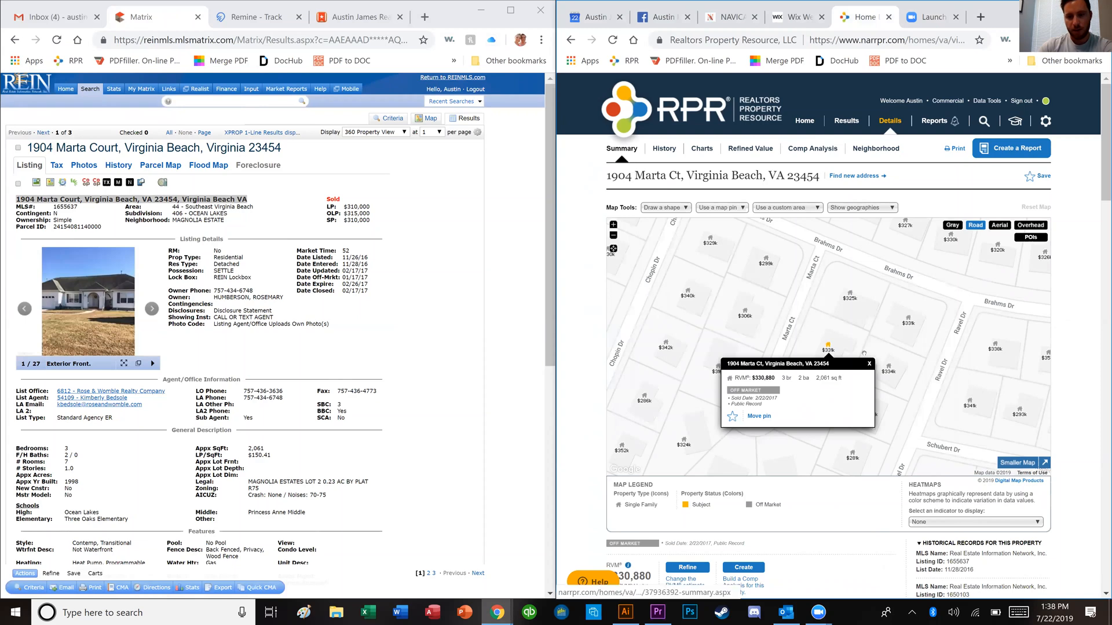
click(868, 365)
click(856, 306)
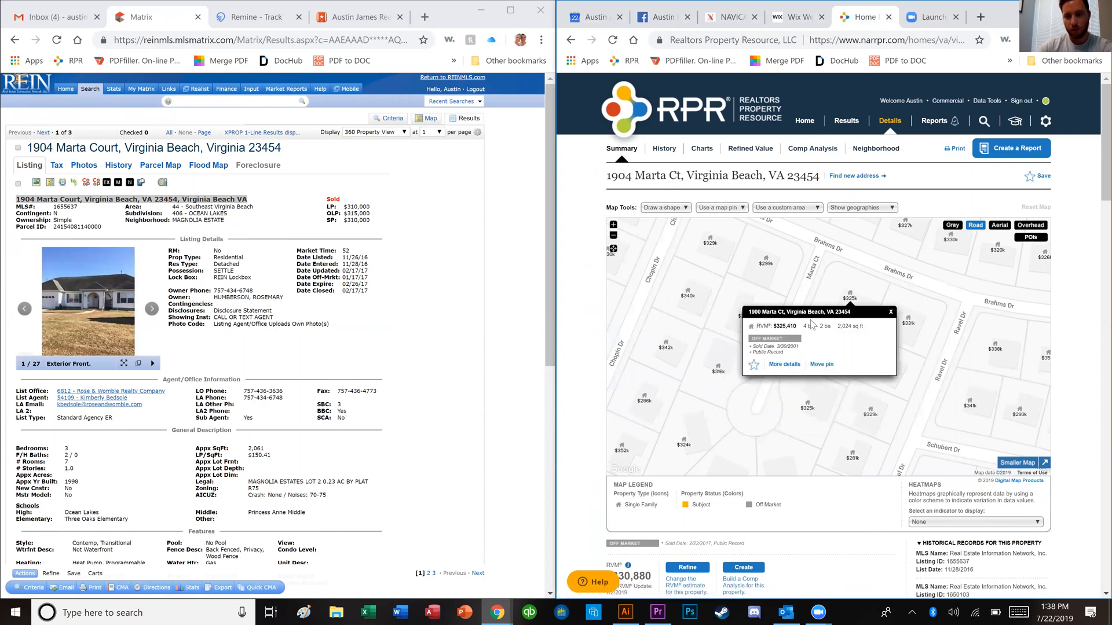
click(890, 312)
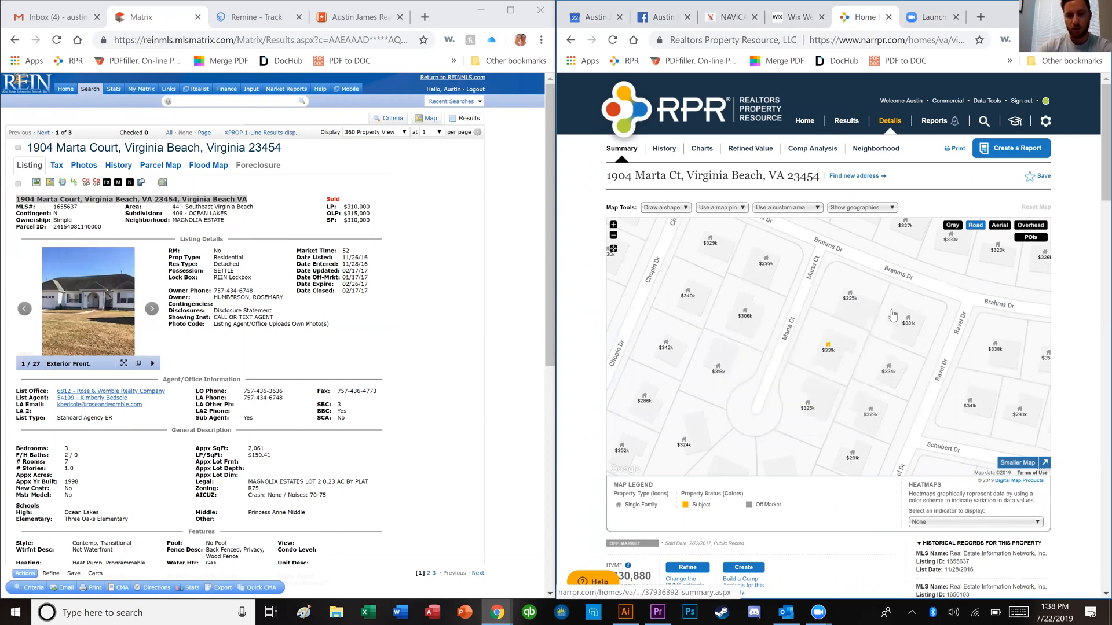
click(769, 270)
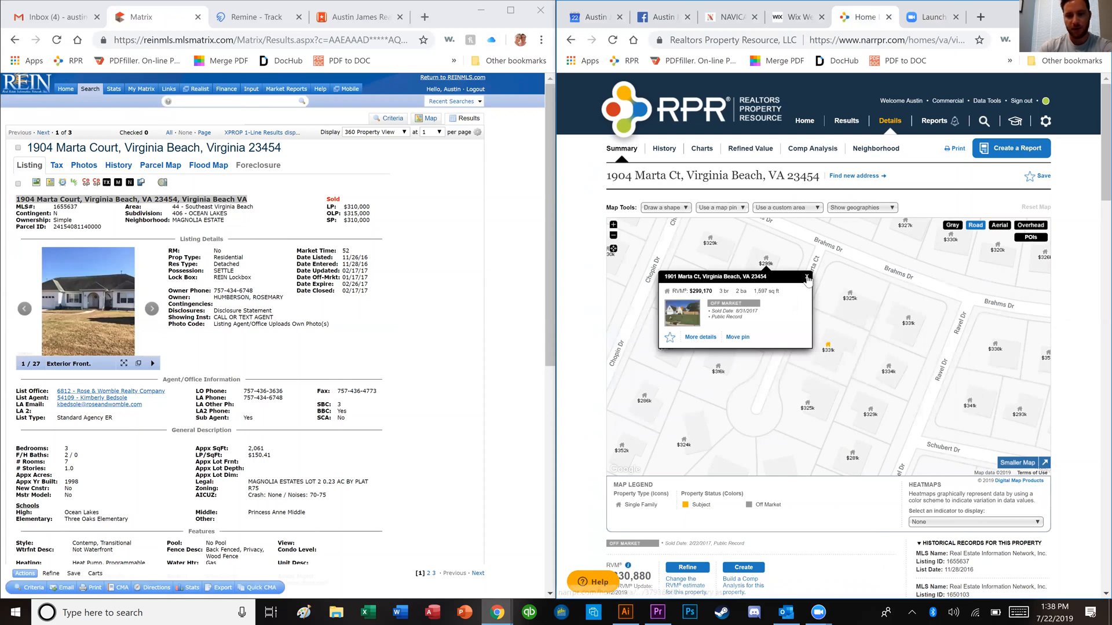
click(807, 278)
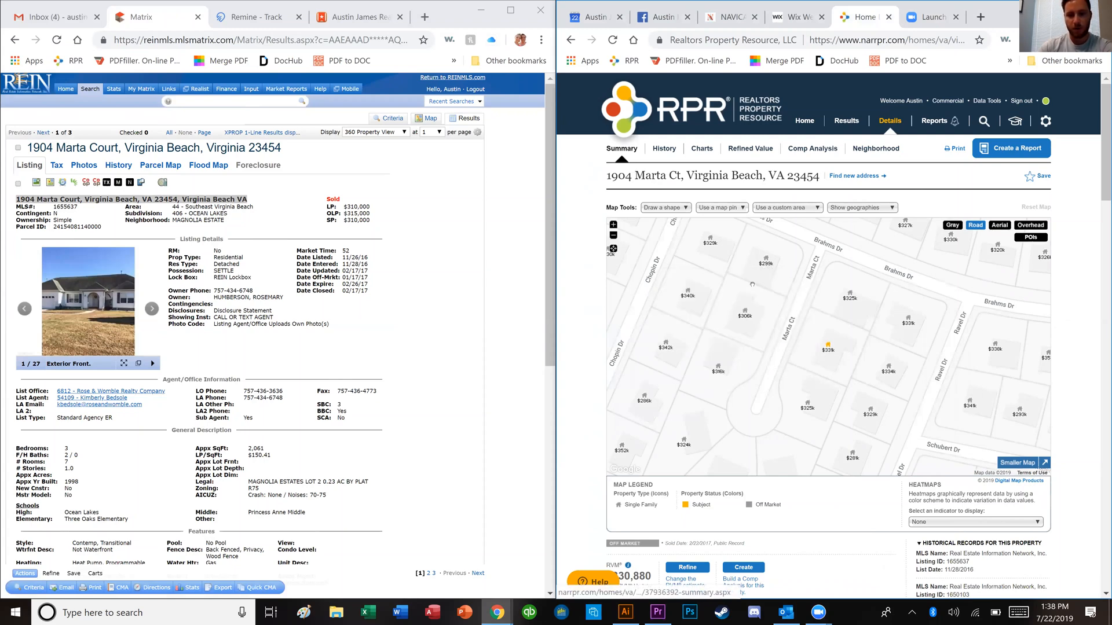
click(753, 316)
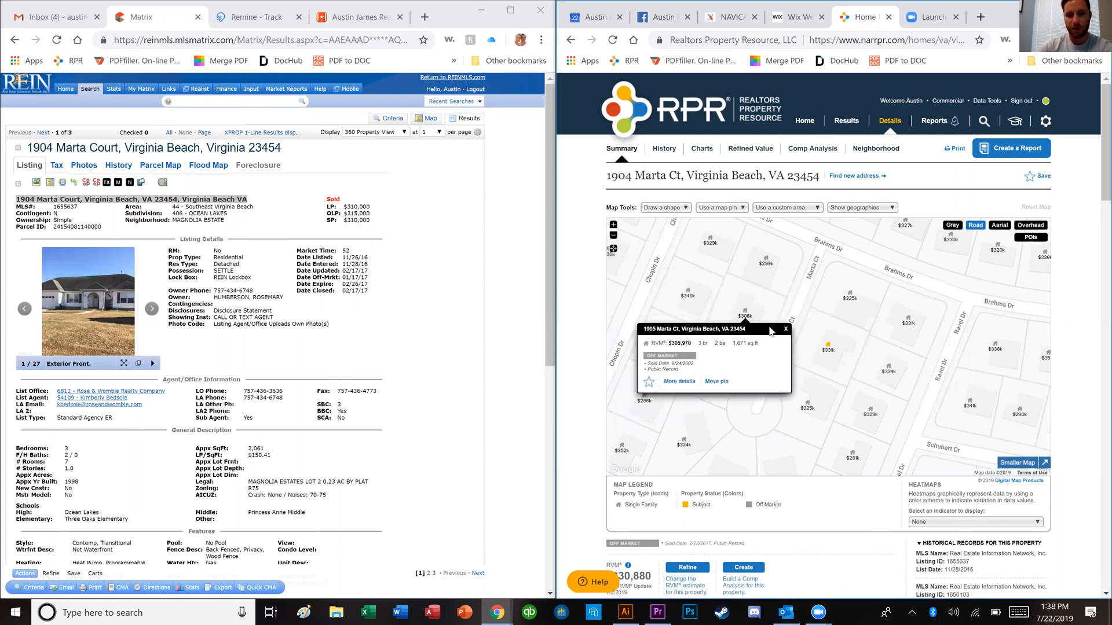
click(786, 329)
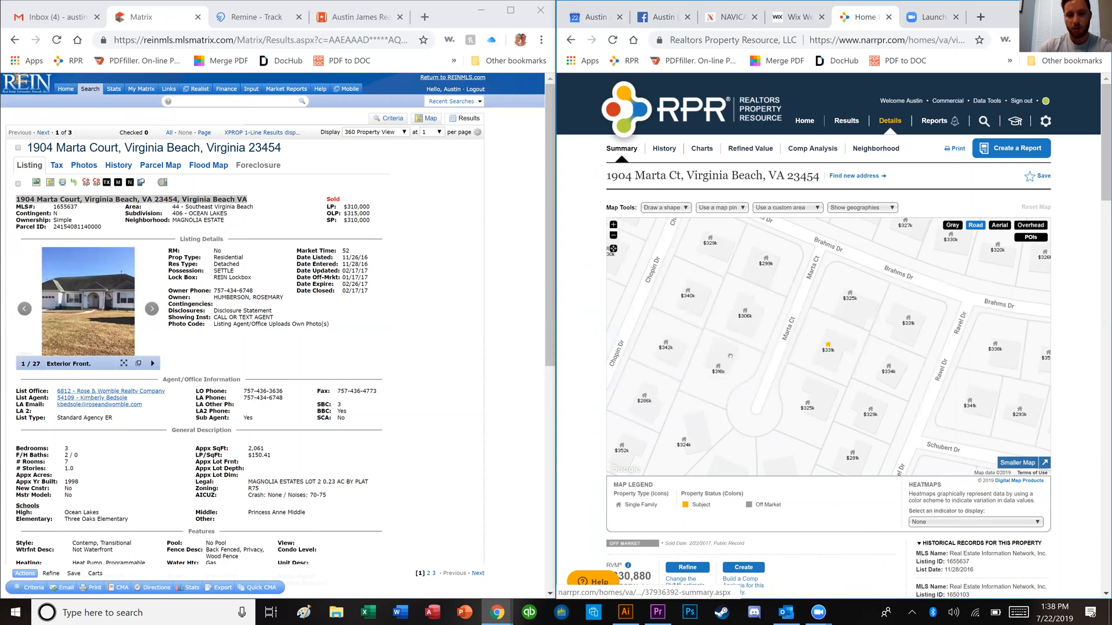
click(721, 370)
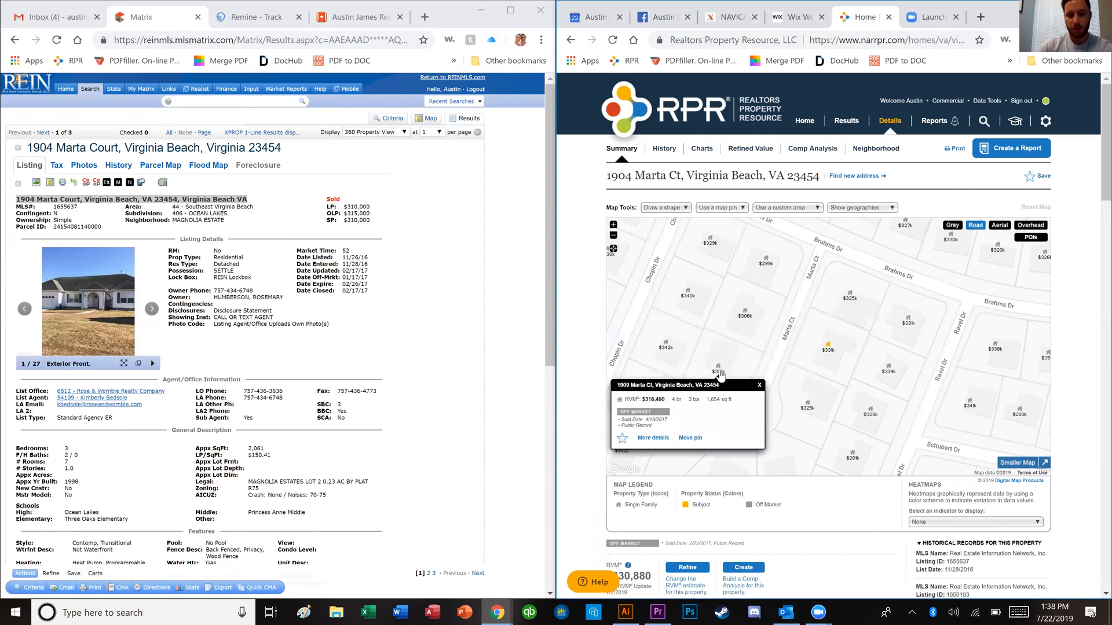
click(759, 385)
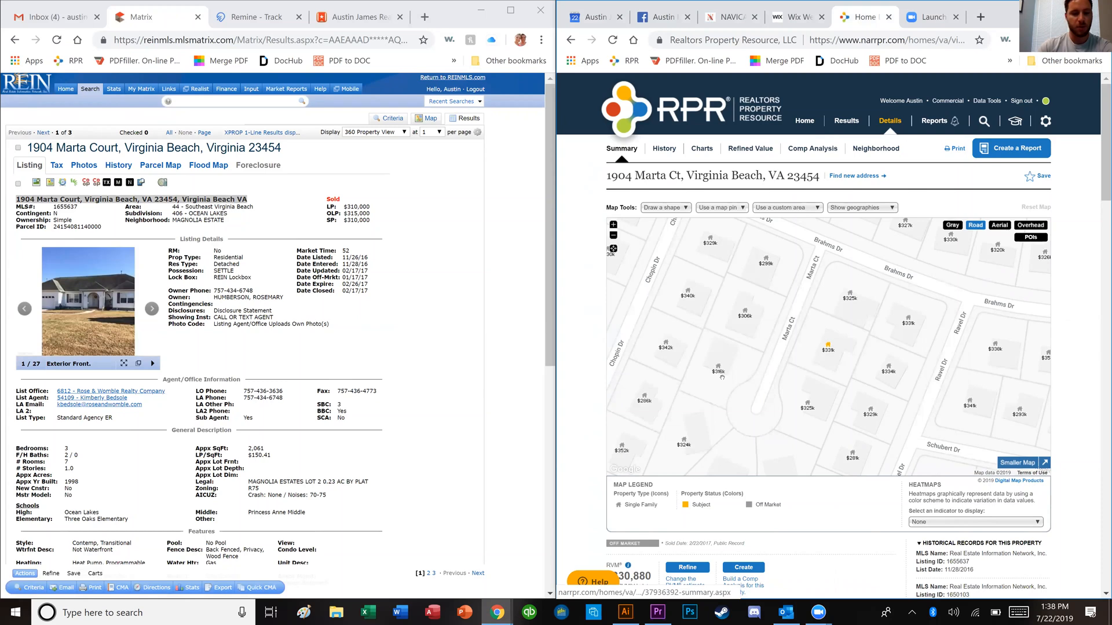
click(324, 319)
scroll(294, 329, down, 1)
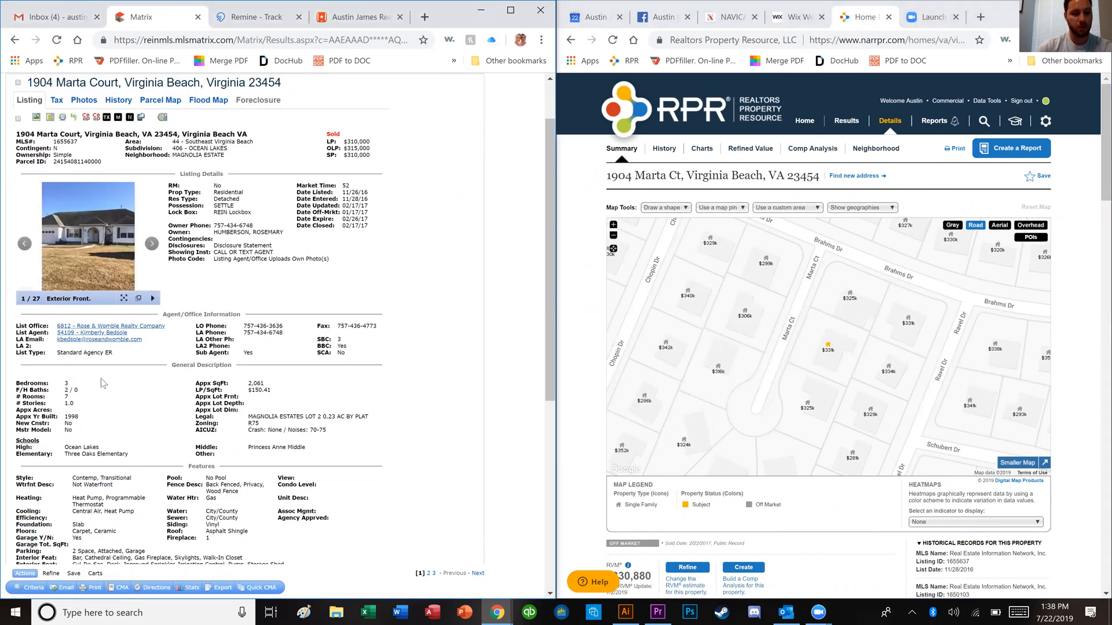
Step: Note the 2,061 sq ft size and select the listing's full address for copying
double_click(258, 383)
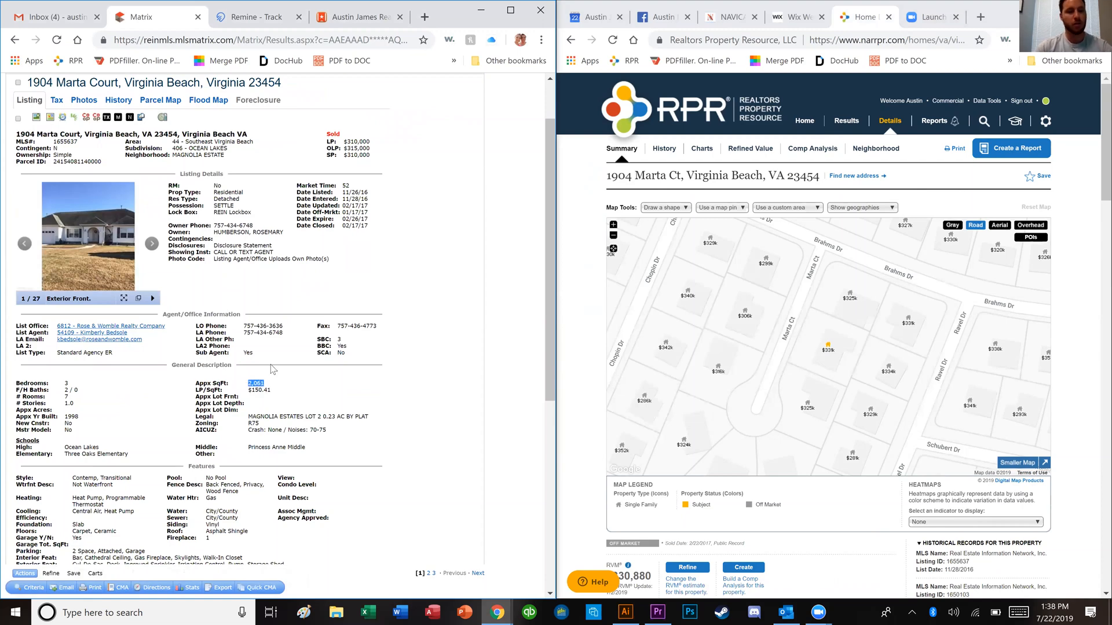
scroll(265, 327, up, 2)
click(265, 327)
triple_click(82, 146)
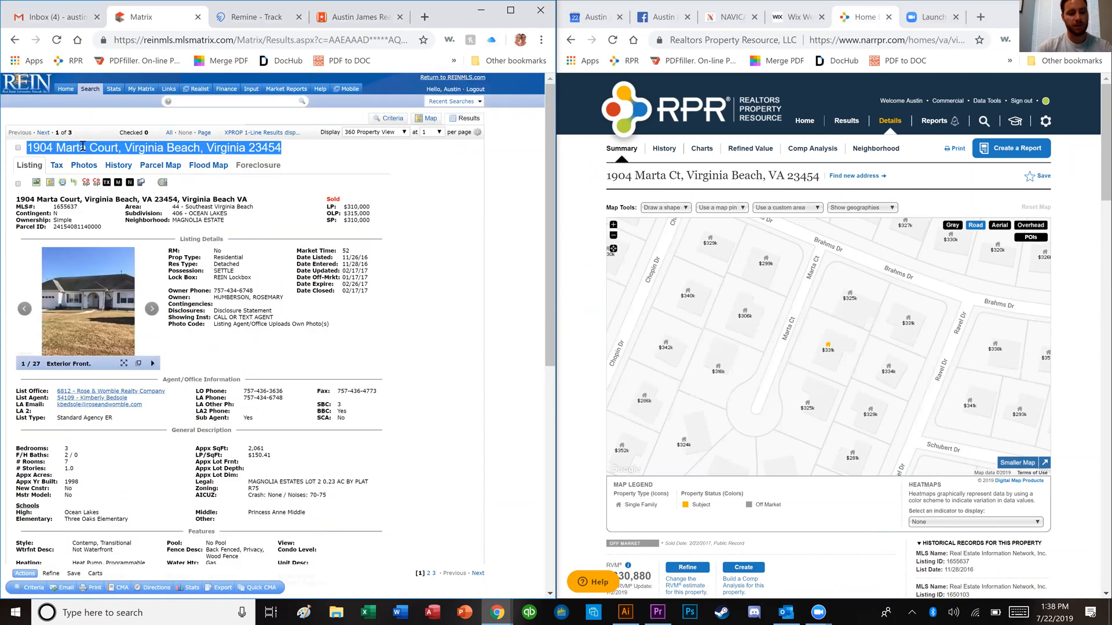
click(106, 102)
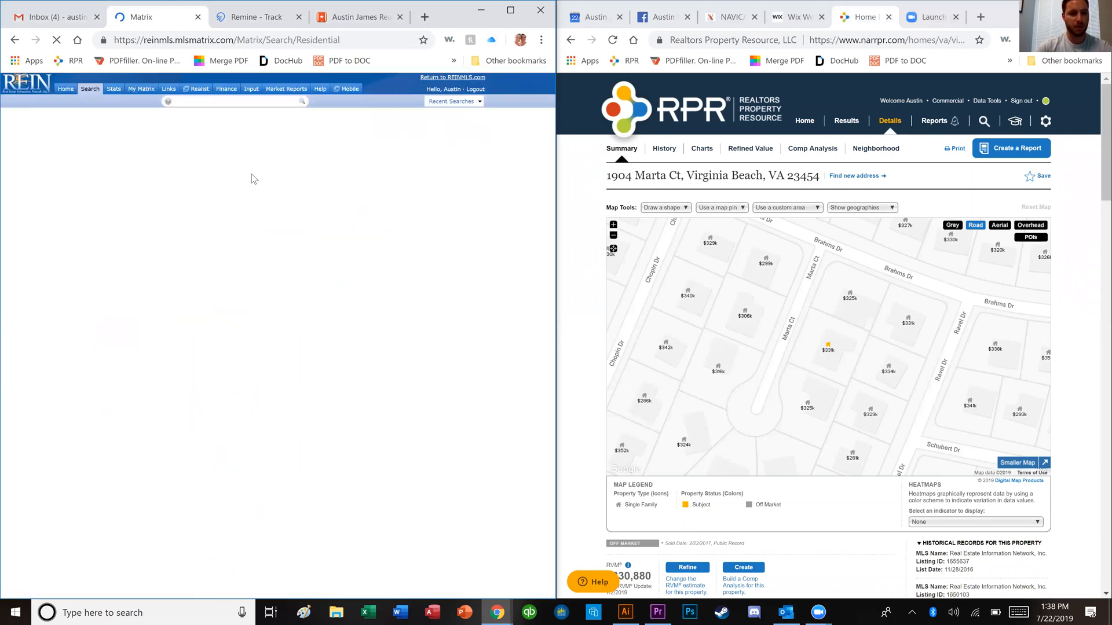
click(288, 178)
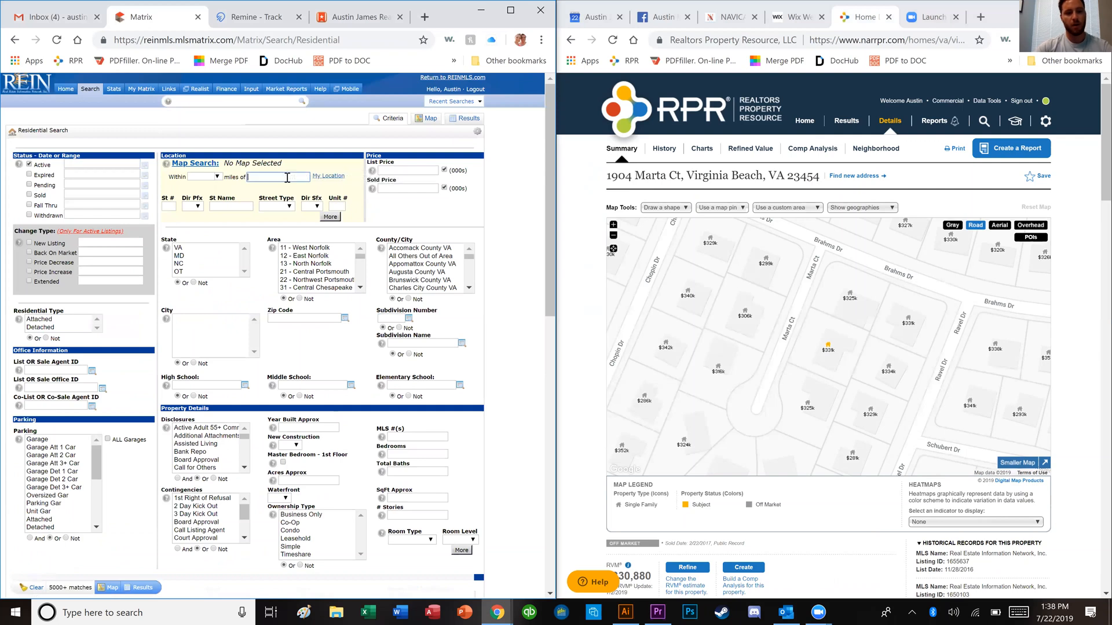
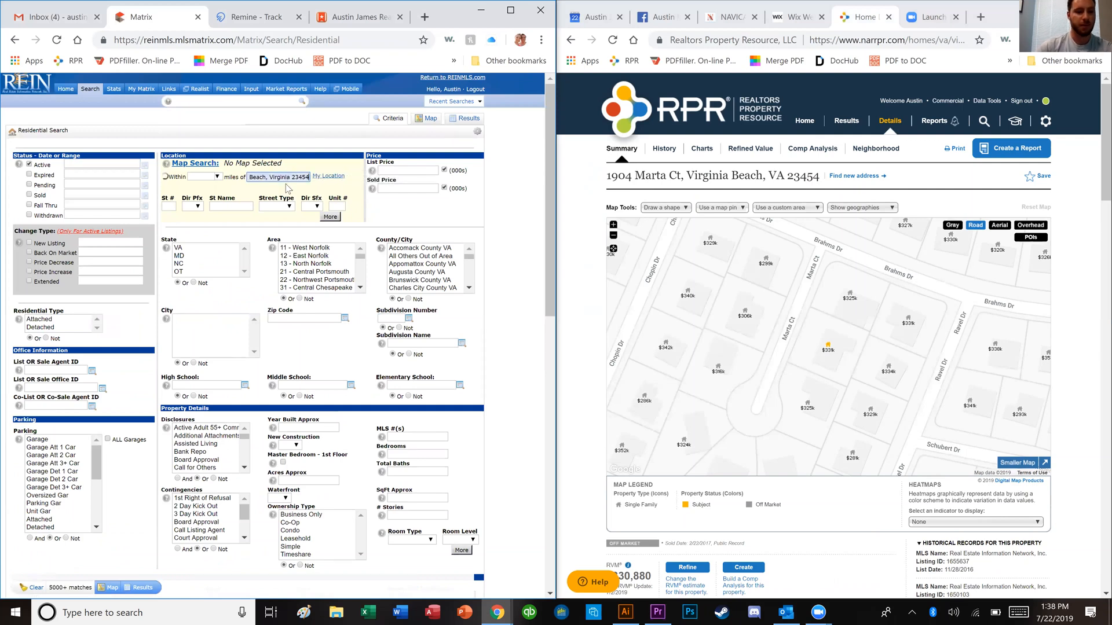
click(241, 195)
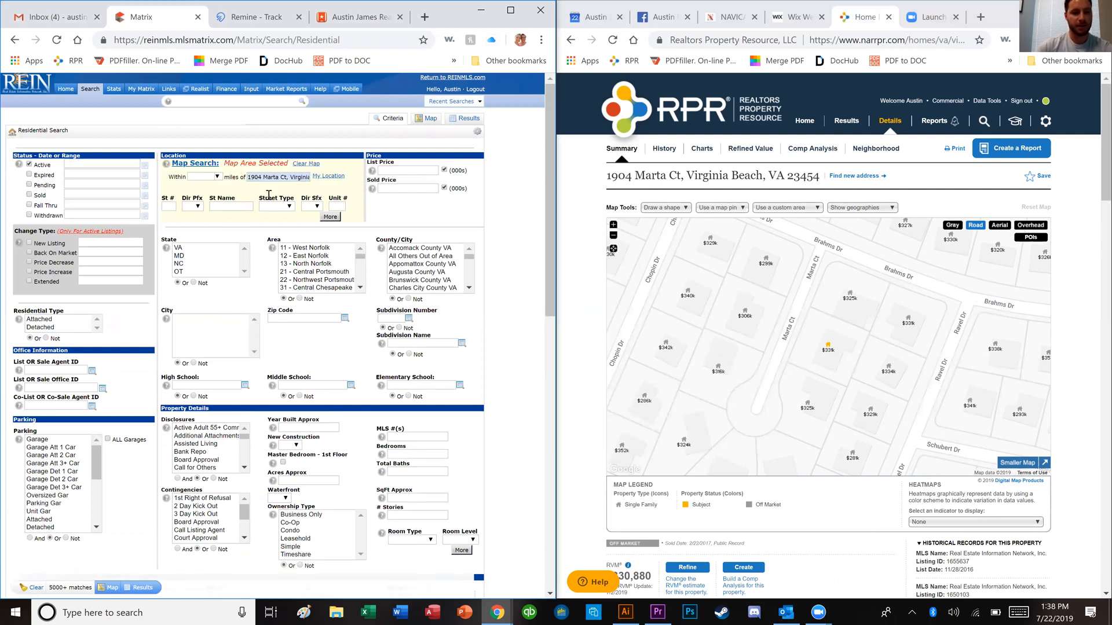
click(218, 180)
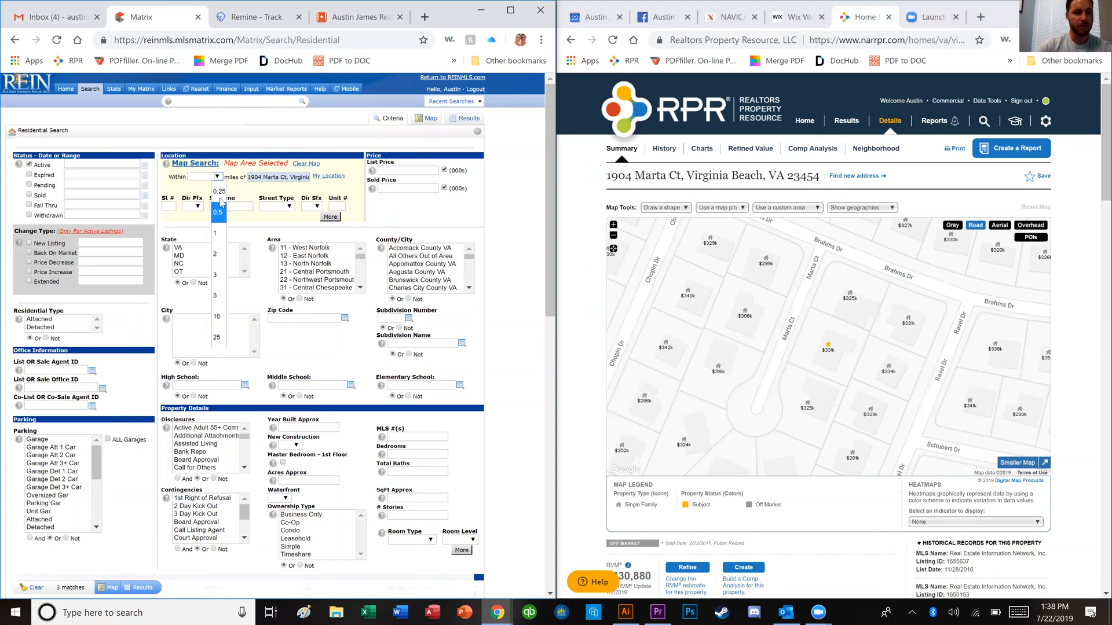
click(252, 203)
scroll(371, 225, down, 3)
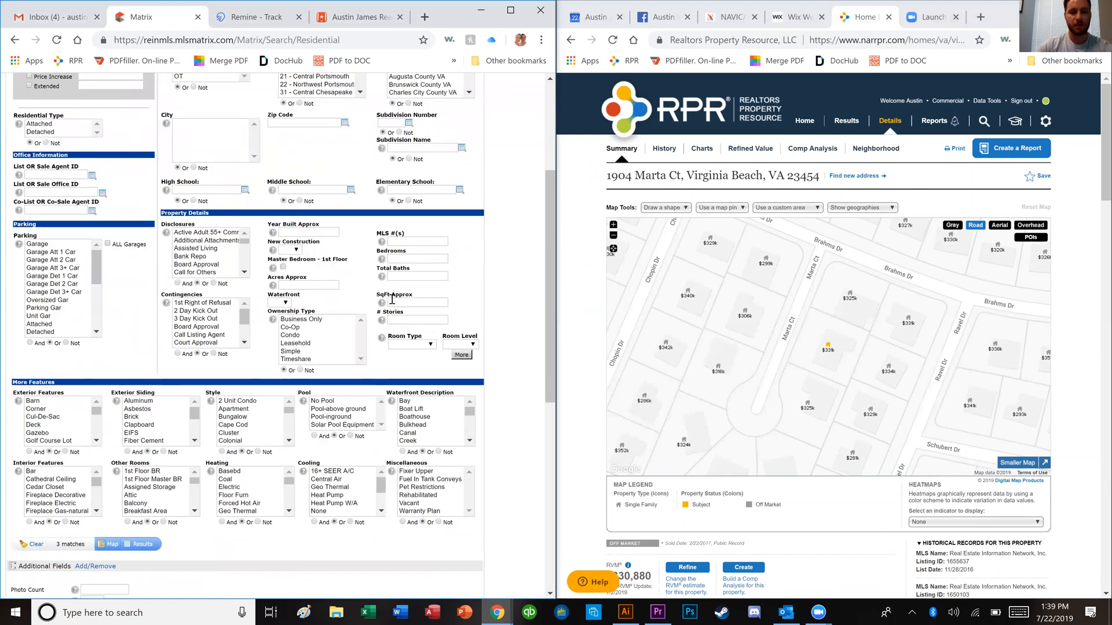
Step: Enter a 1600-2460 range in the SqFt Approx field
click(427, 304)
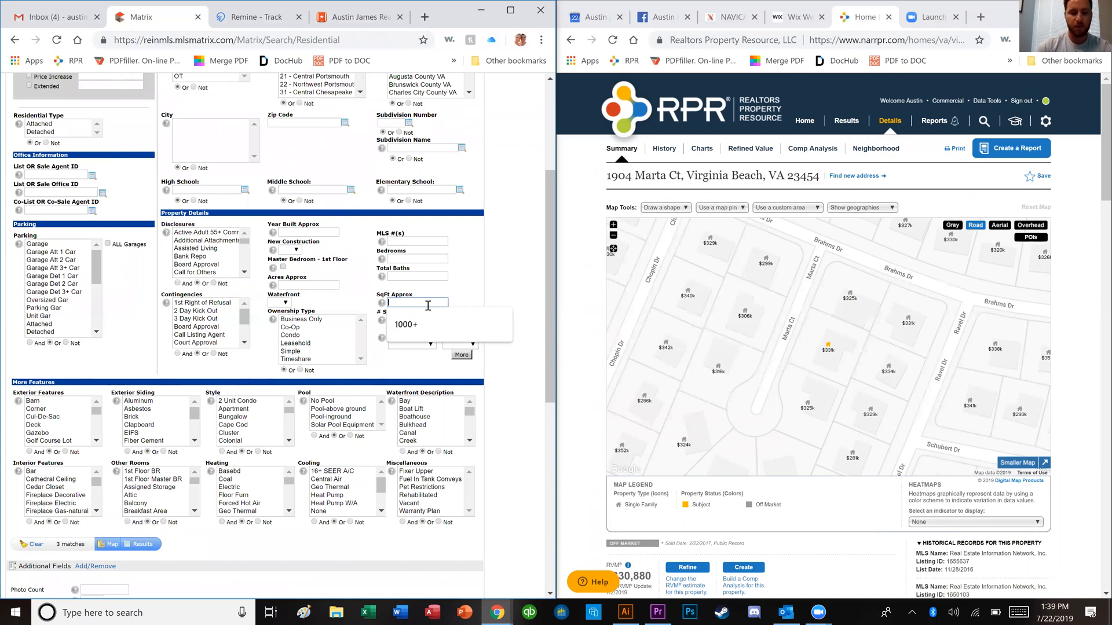
text(1600-2460)
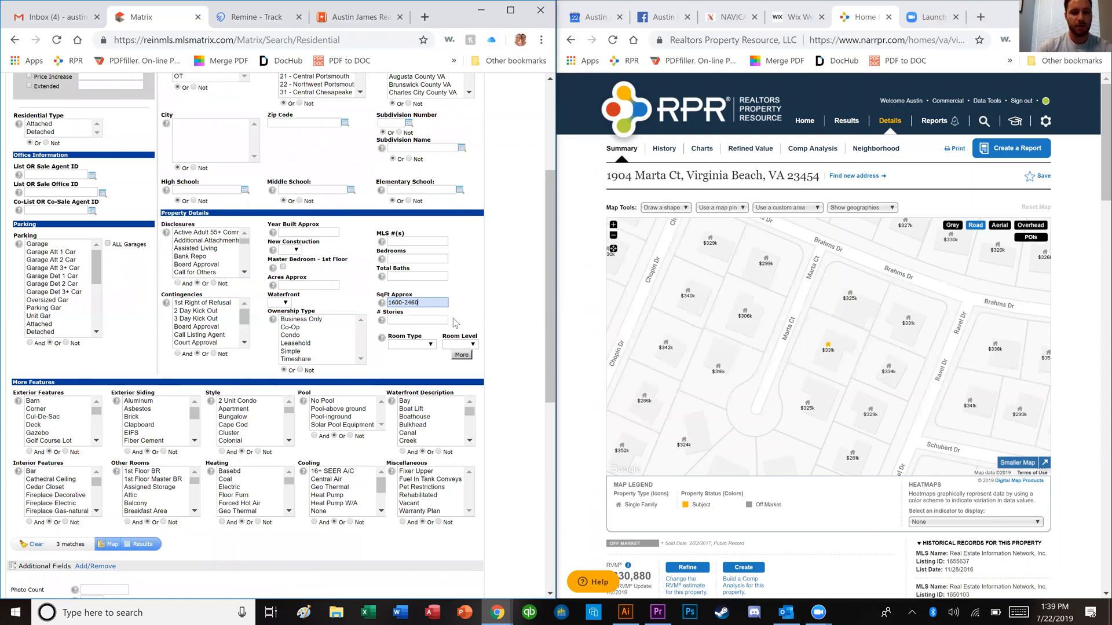
scroll(517, 324, up, 2)
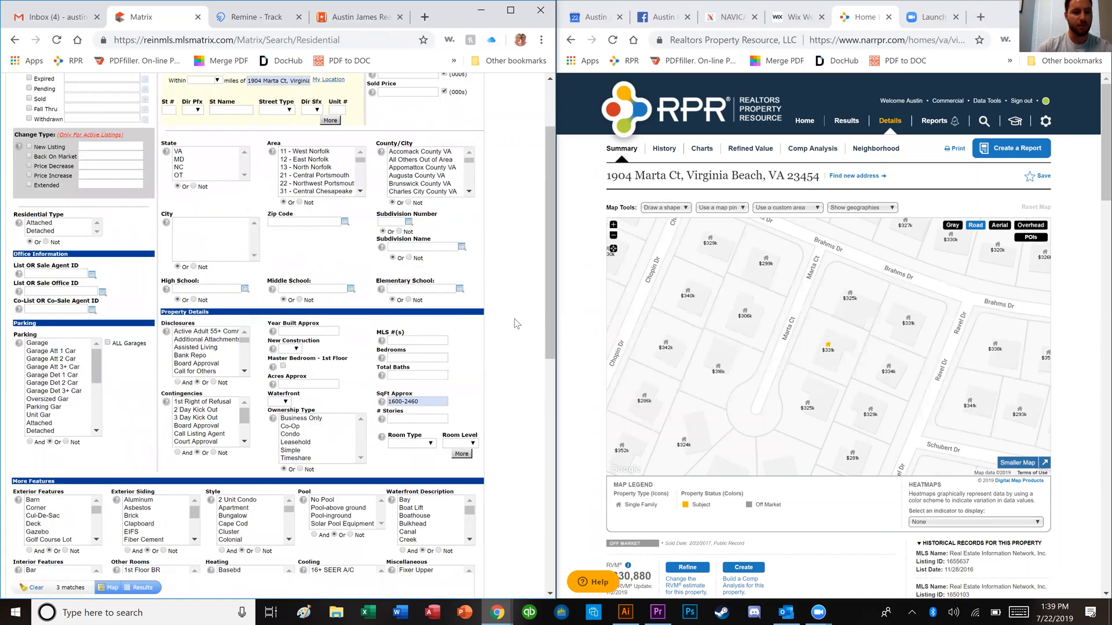
scroll(517, 324, down, 2)
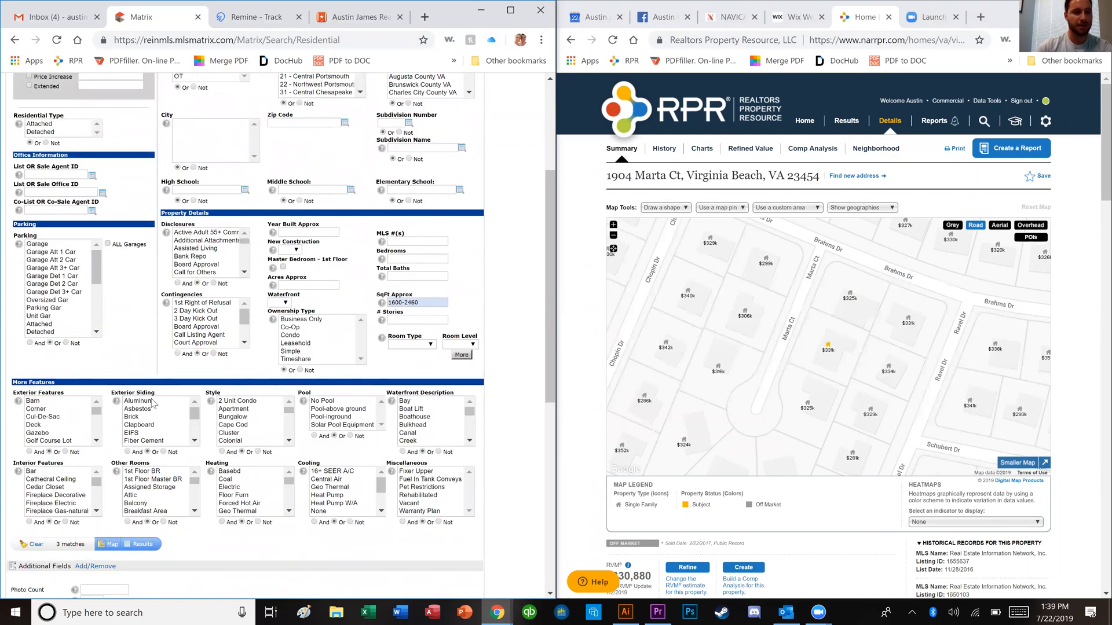
scroll(154, 403, up, 4)
Step: Include pending (0-180 days) and sold (0-365 days) listings and map the matches
click(29, 184)
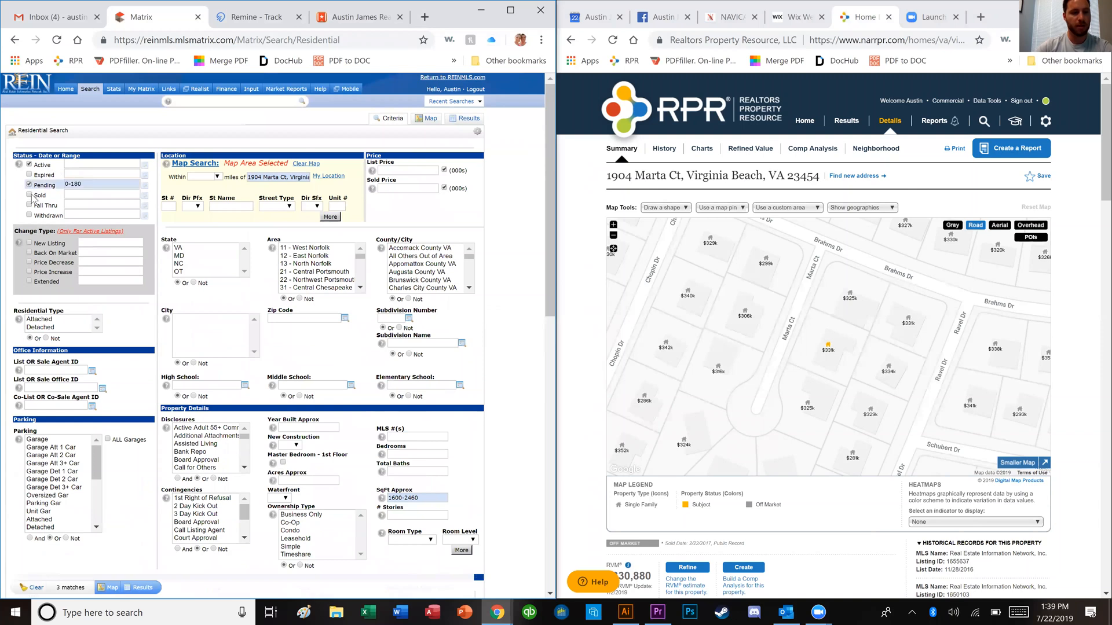
click(29, 194)
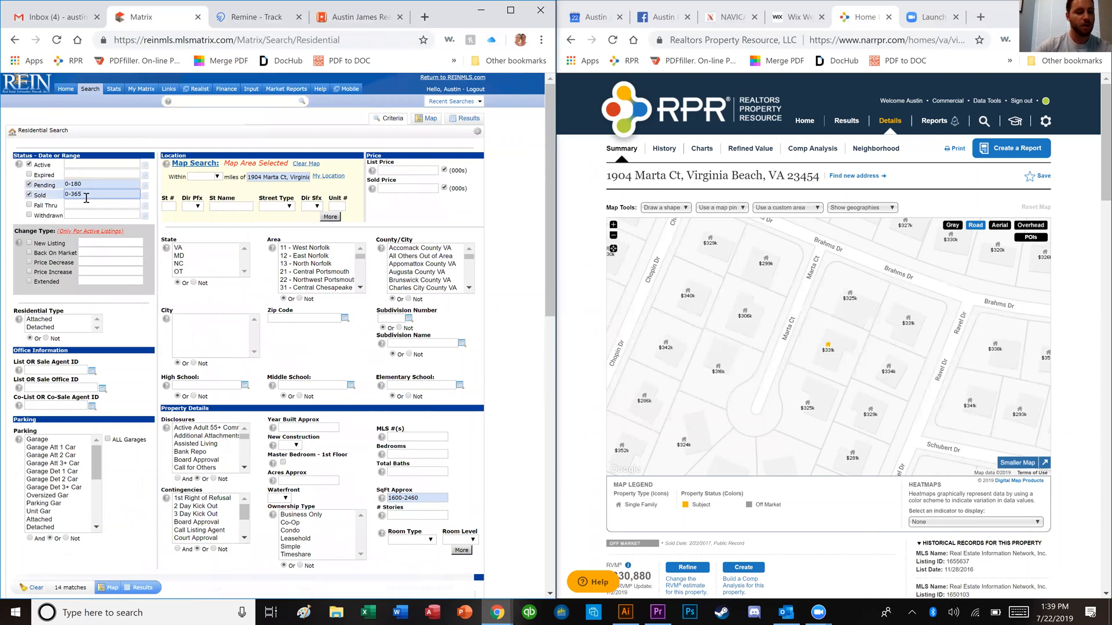
click(509, 311)
scroll(509, 322, down, 1)
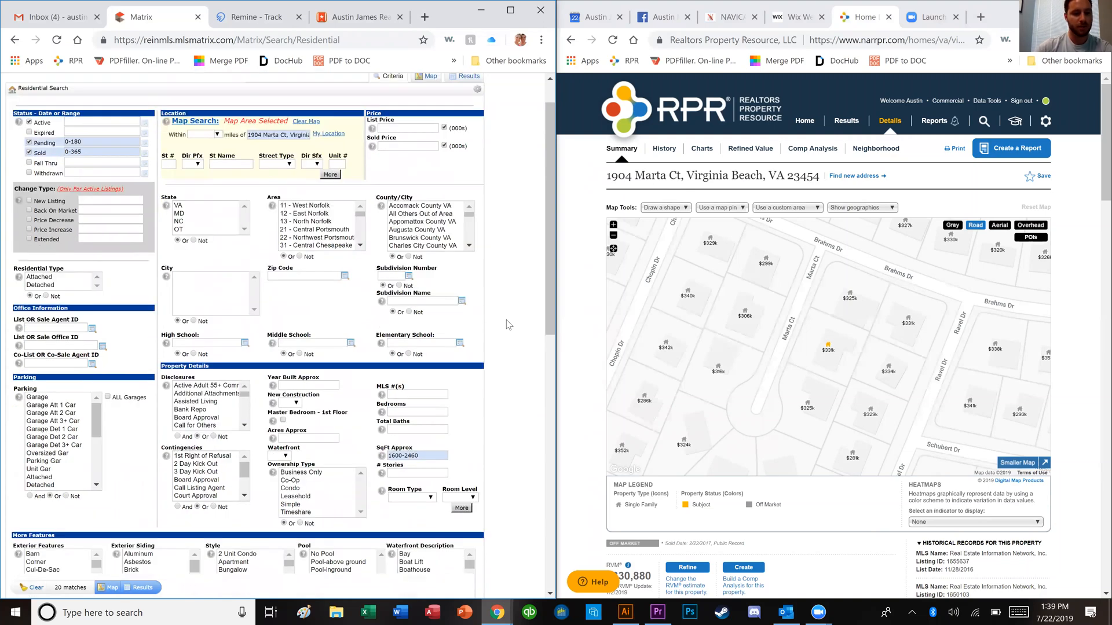
scroll(509, 324, down, 3)
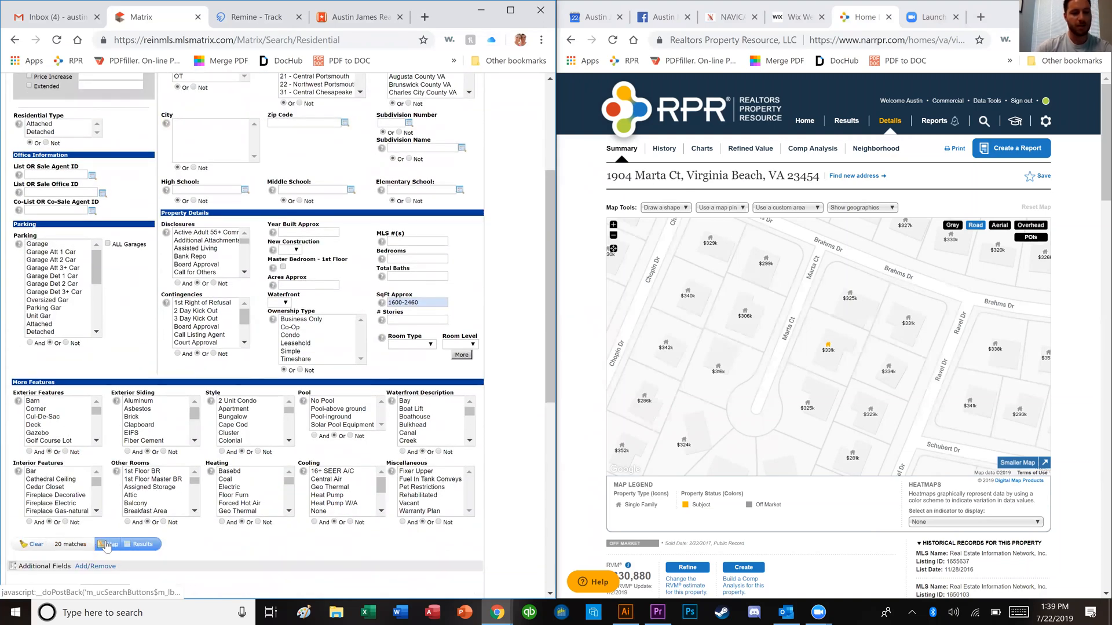
click(107, 545)
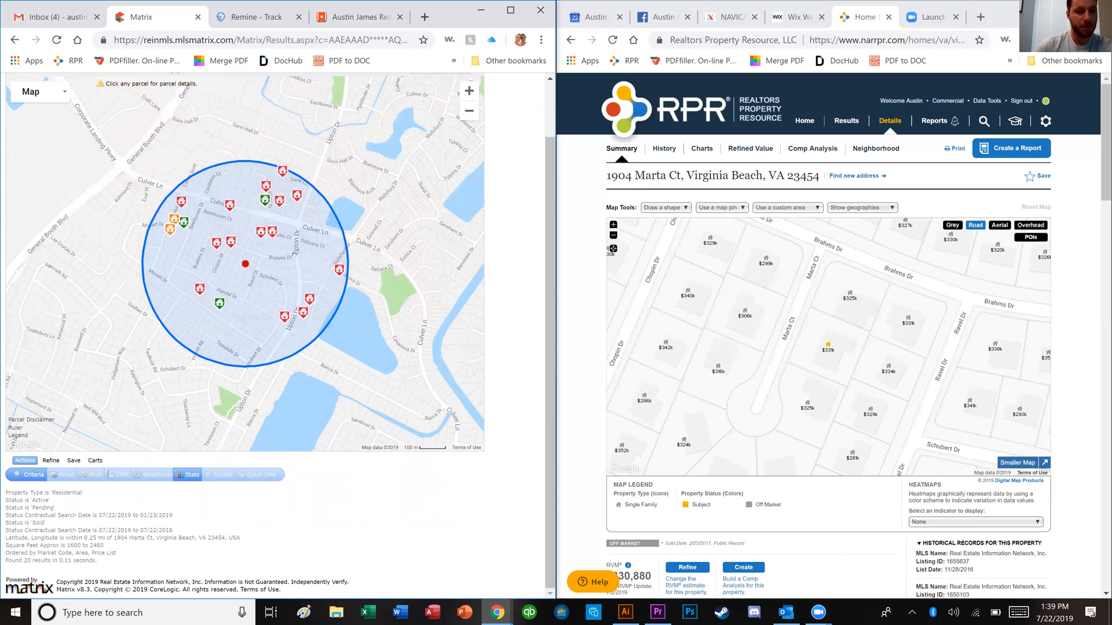
Step: Check the search circle's 0.25-mile radius, then pan and zoom the map out
click(244, 265)
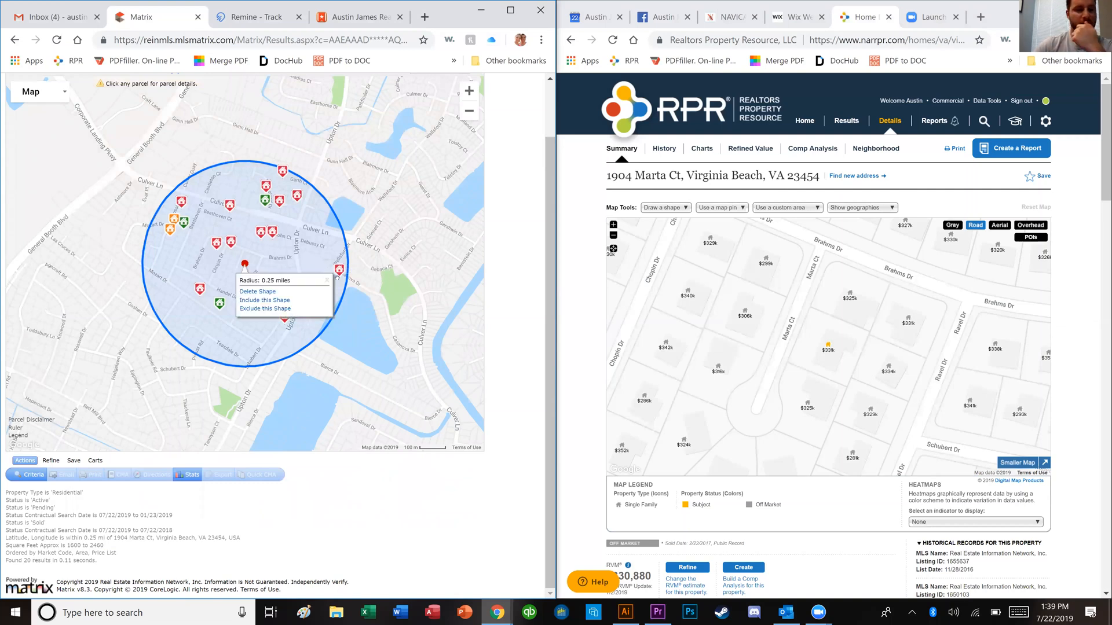
click(327, 211)
mouse_move(284, 177)
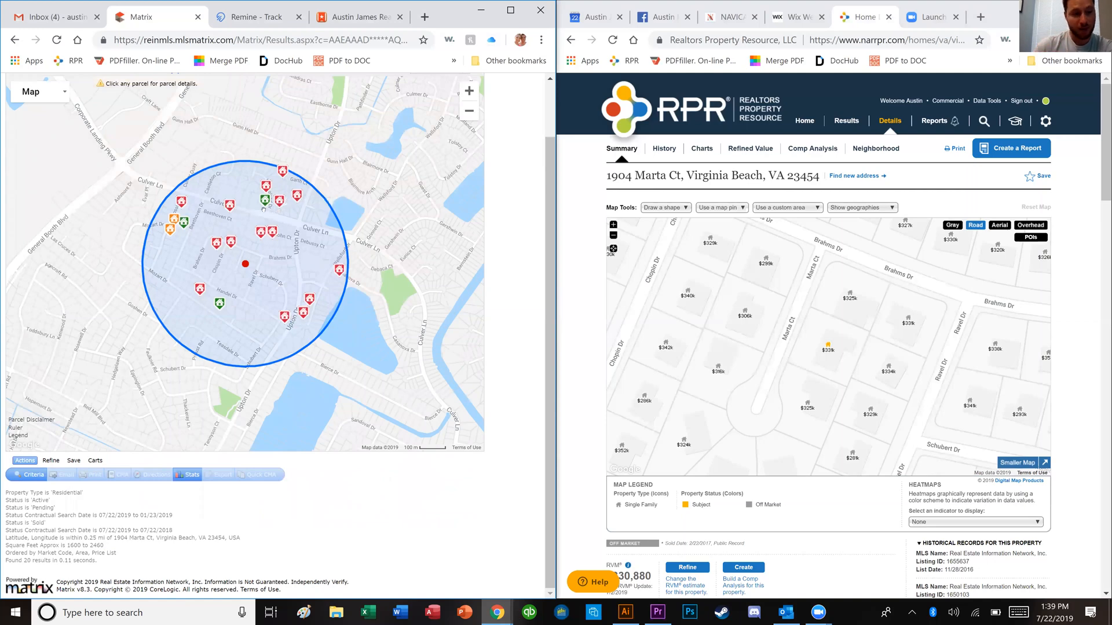
drag(81, 391, 113, 341)
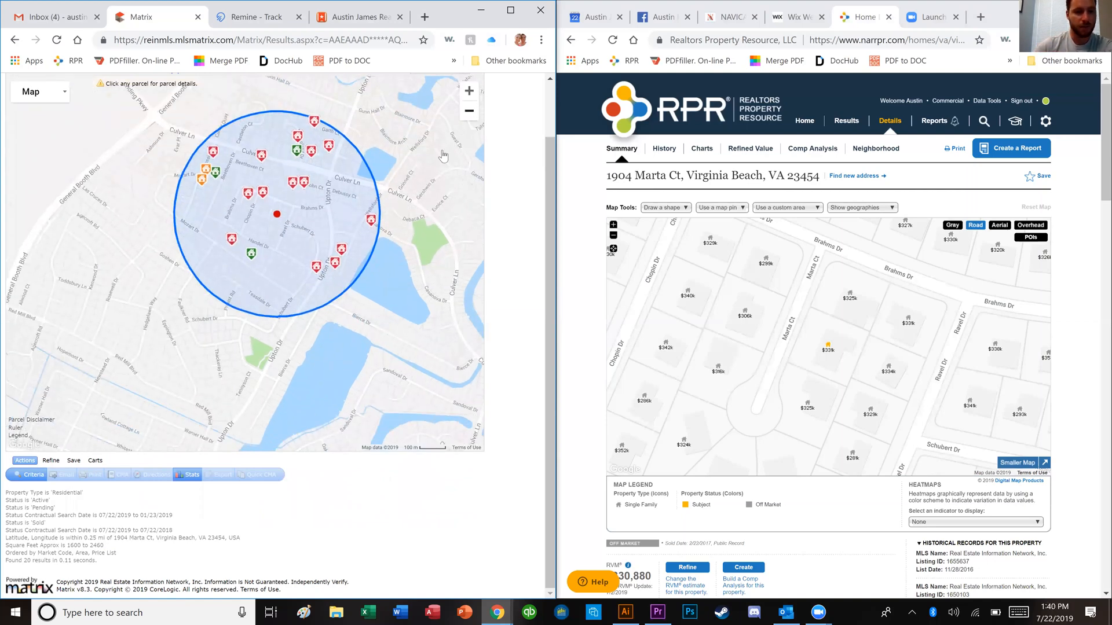
scroll(273, 134, down, 1)
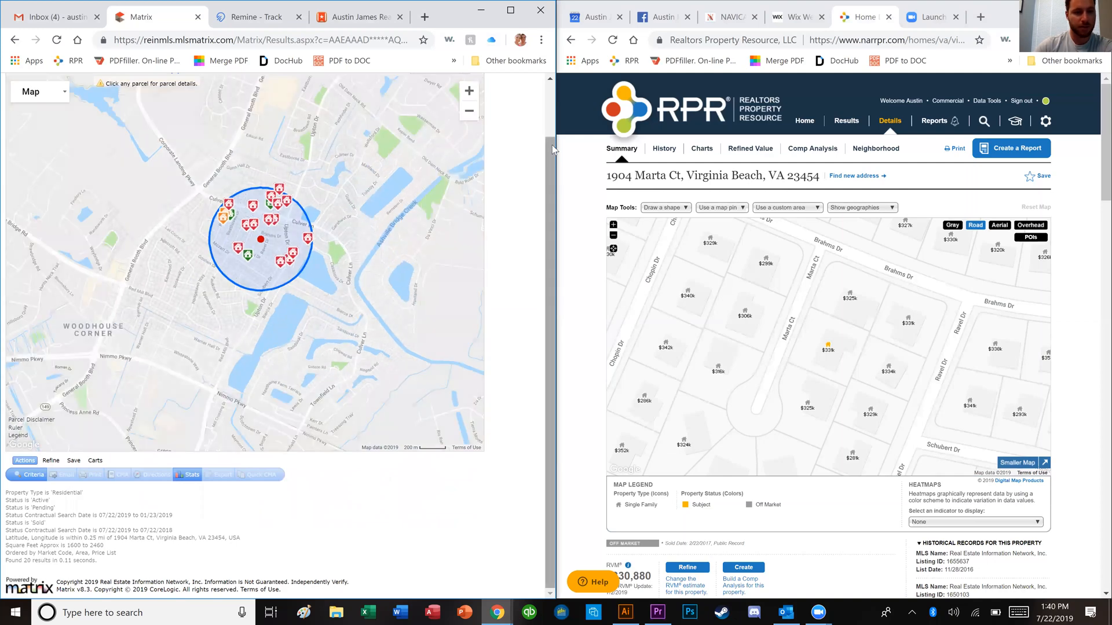
scroll(550, 197, up, 1)
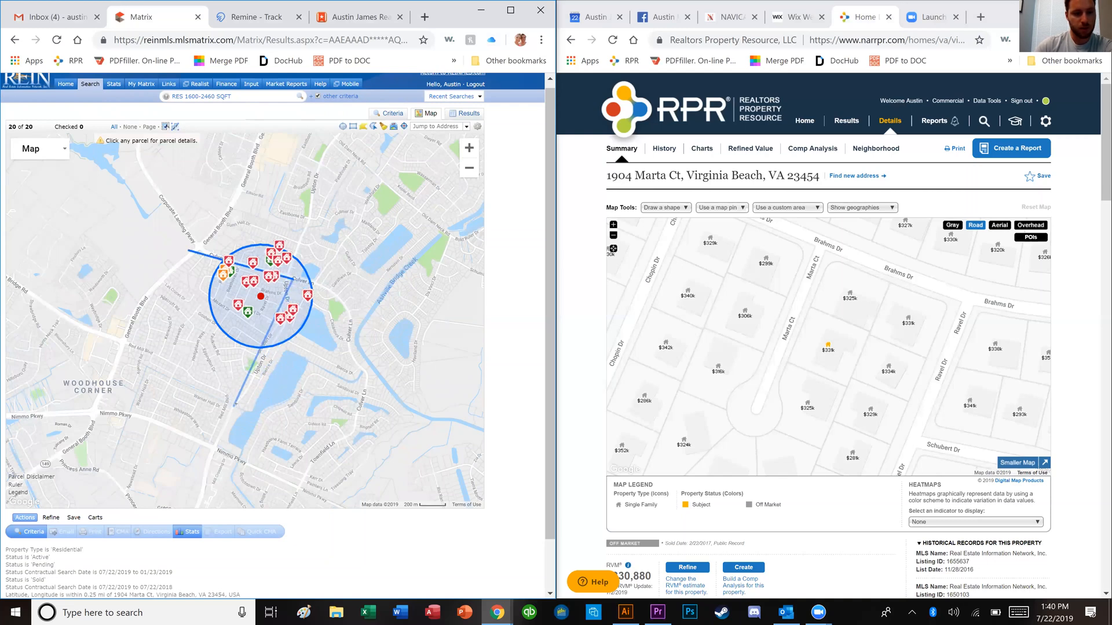
Step: Draw a polygon southwest of the circle and list the resulting 47 matches
click(238, 406)
click(116, 331)
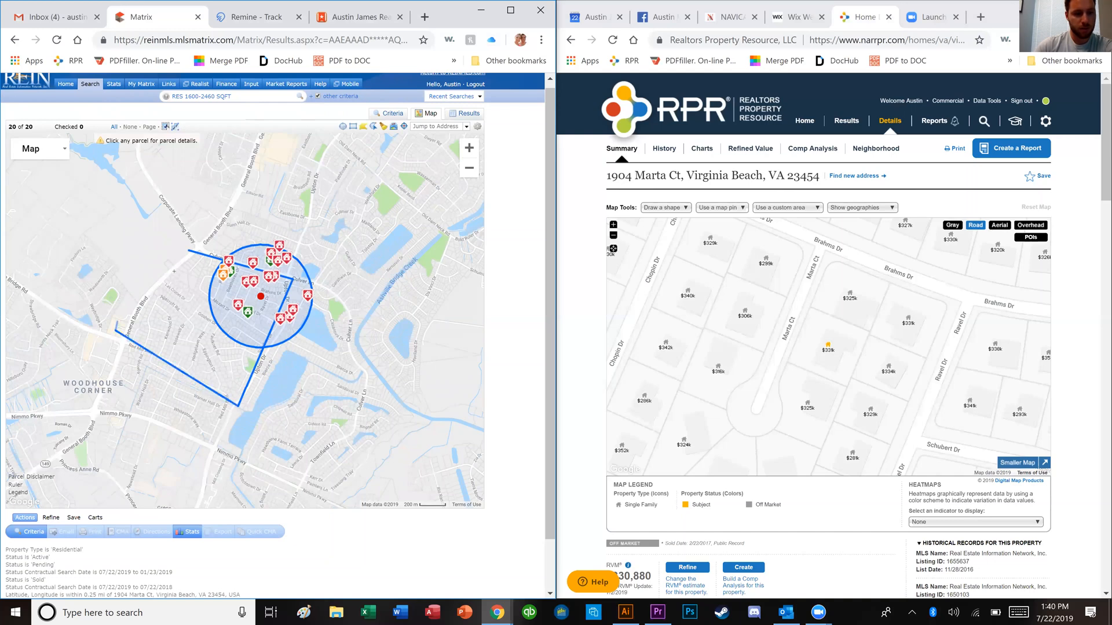
click(186, 252)
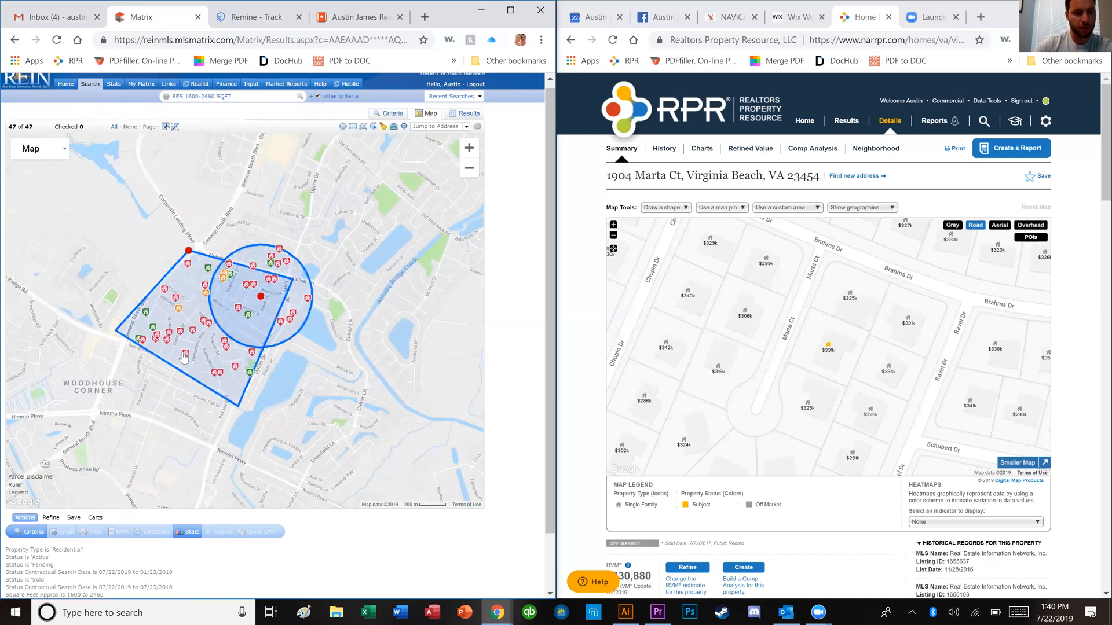
mouse_move(189, 251)
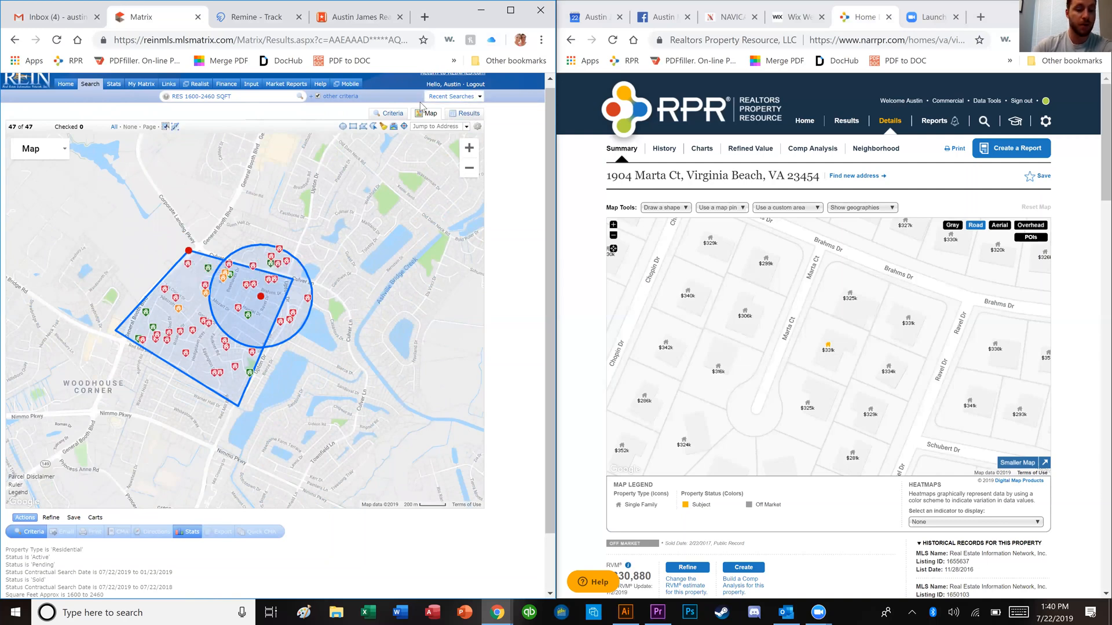
click(460, 114)
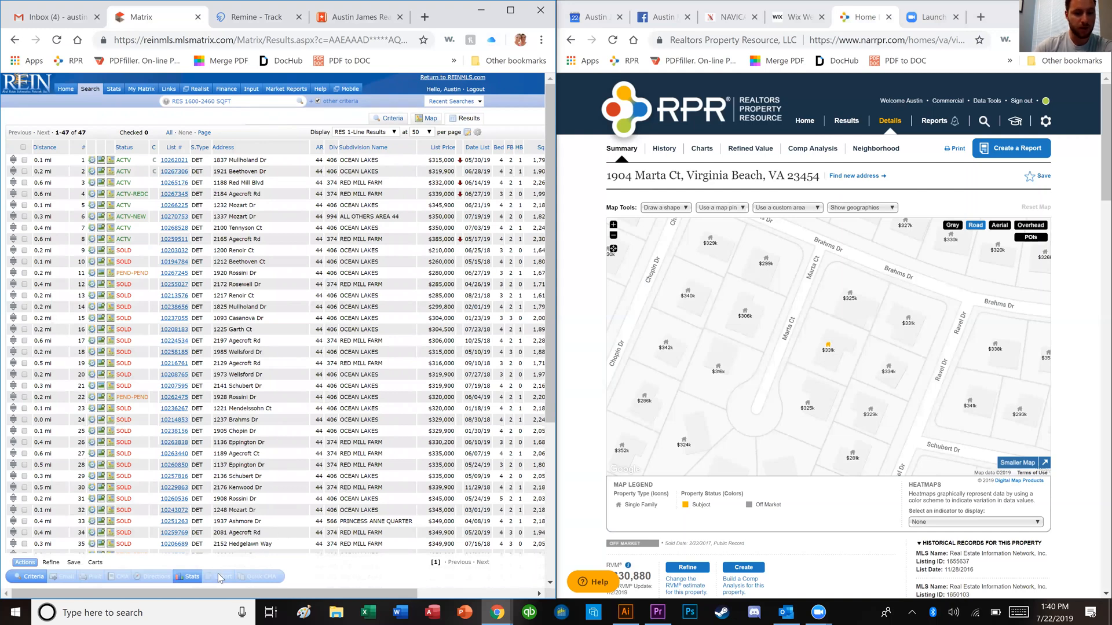
Step: Sort the results by square footage, largest first
drag(222, 593, 284, 593)
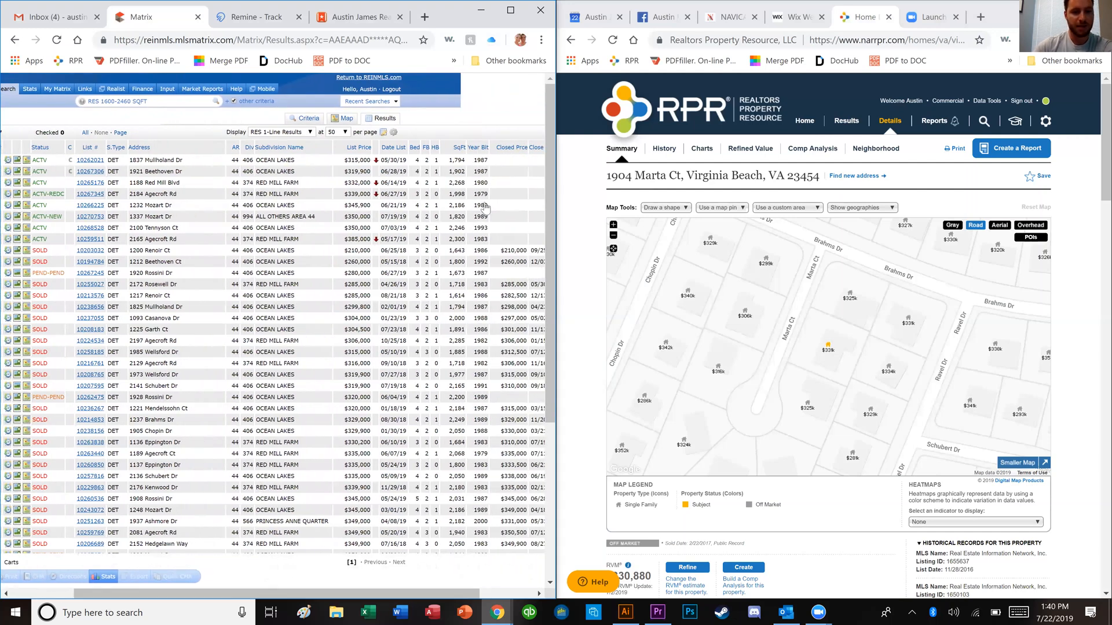
click(458, 149)
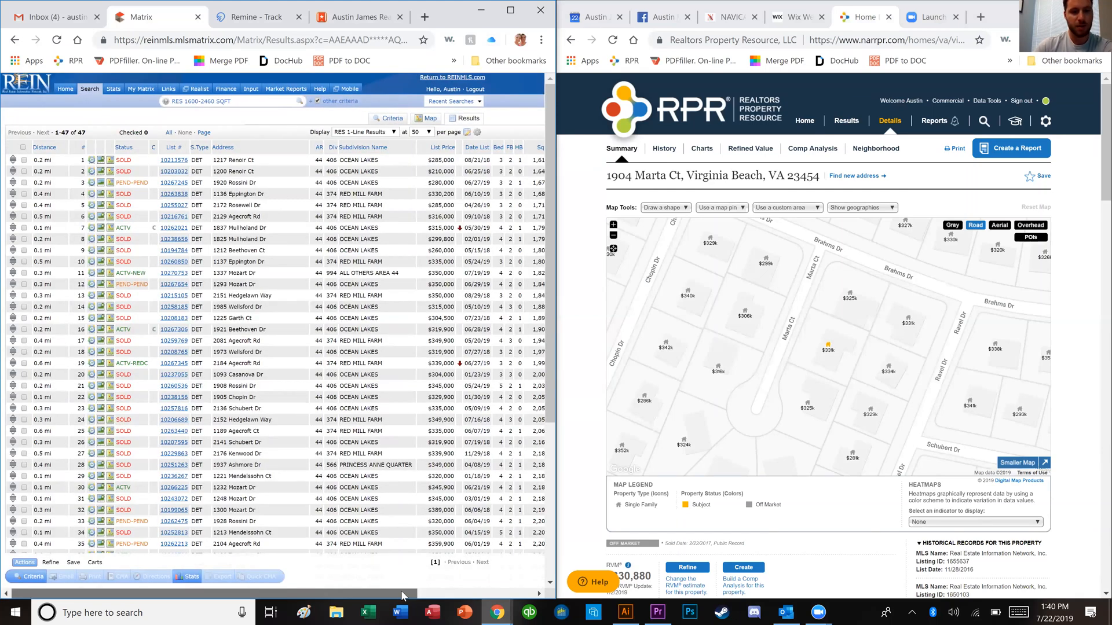
drag(339, 594, 407, 593)
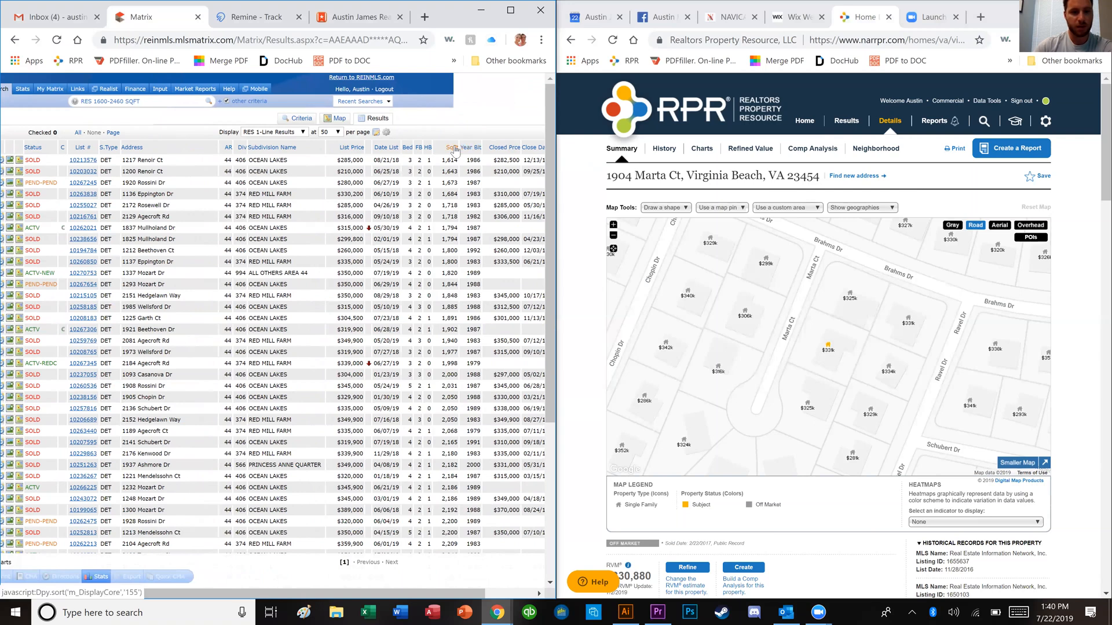
click(456, 148)
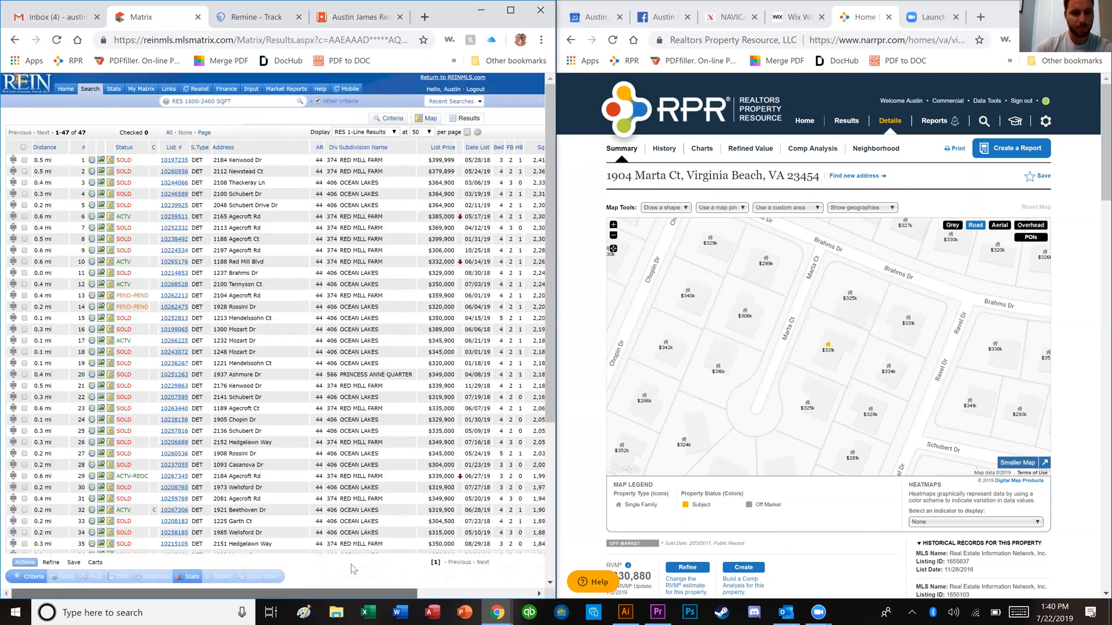
drag(356, 594, 443, 594)
drag(459, 552, 466, 551)
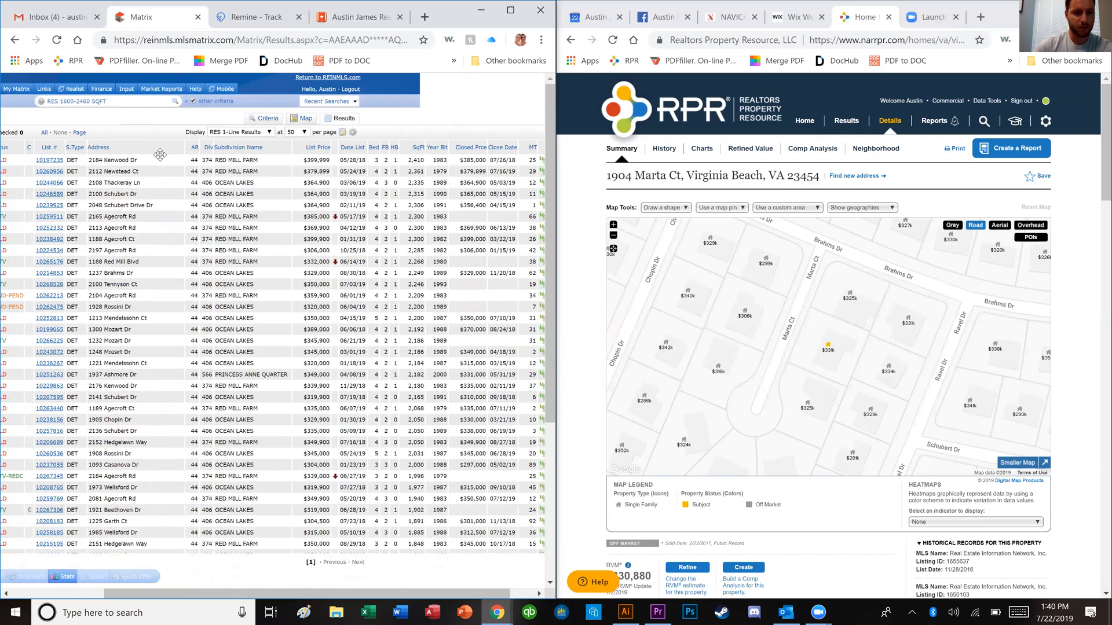
click(293, 161)
click(293, 173)
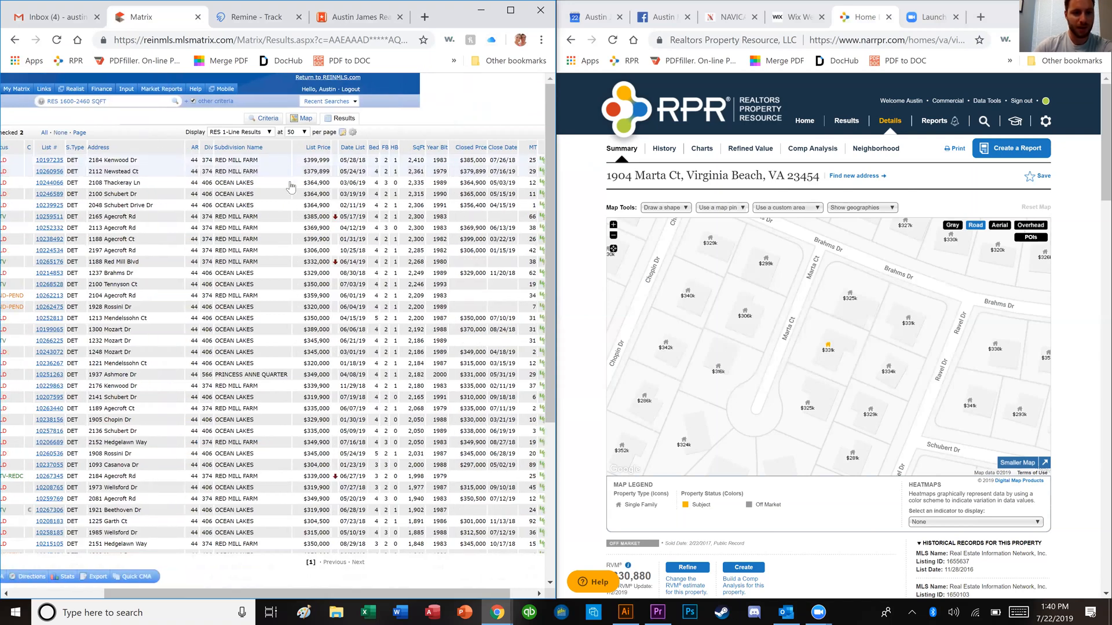
click(294, 183)
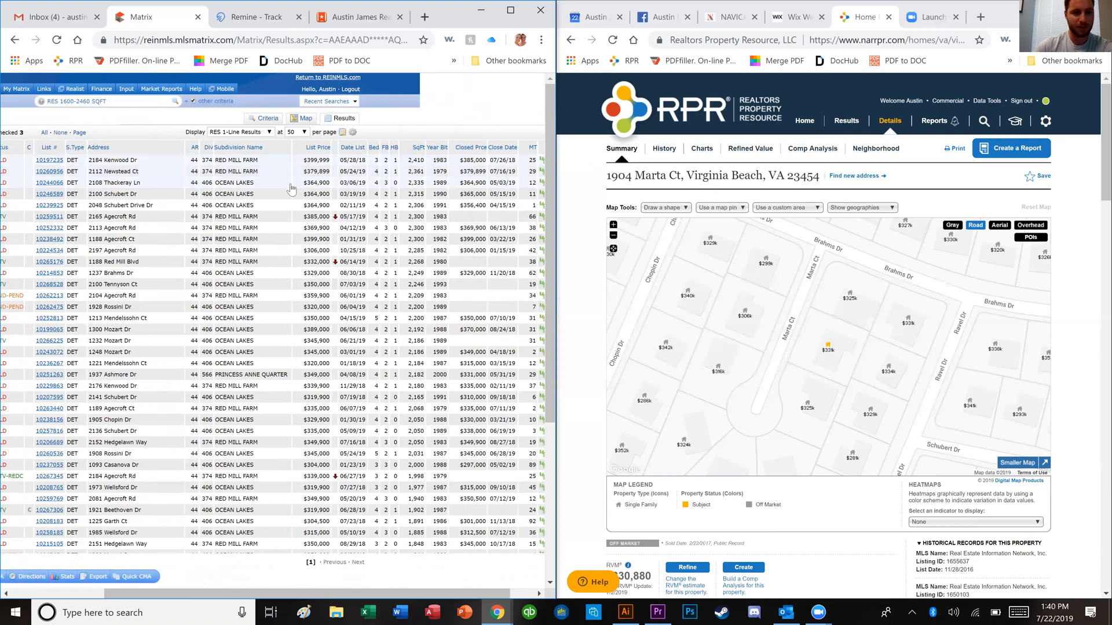
click(420, 194)
click(421, 205)
click(420, 216)
click(418, 228)
click(417, 239)
click(416, 250)
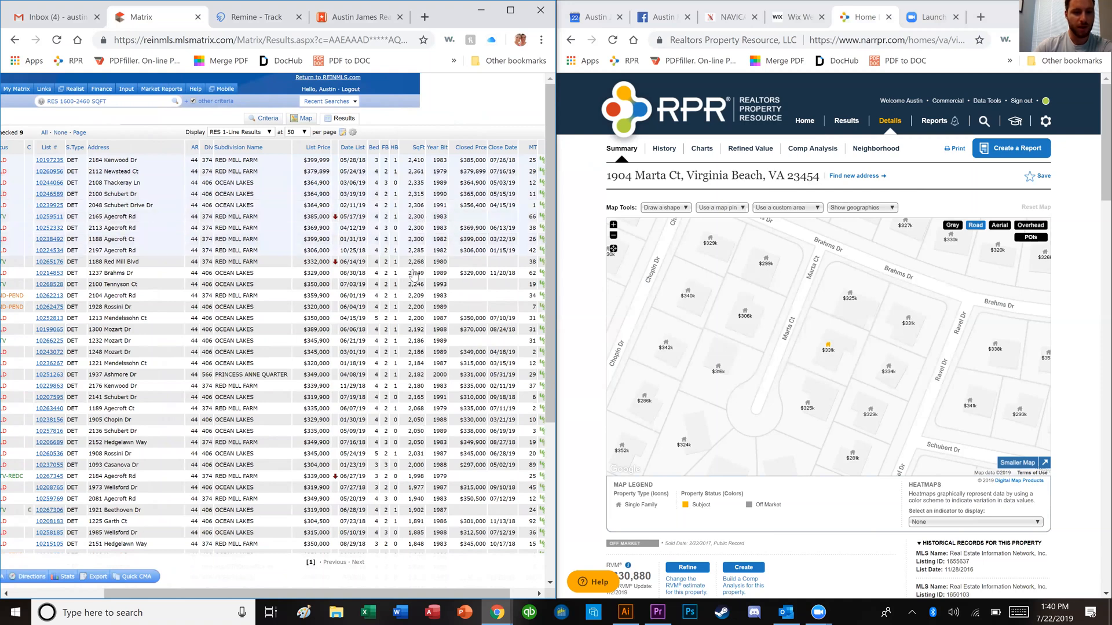
click(416, 262)
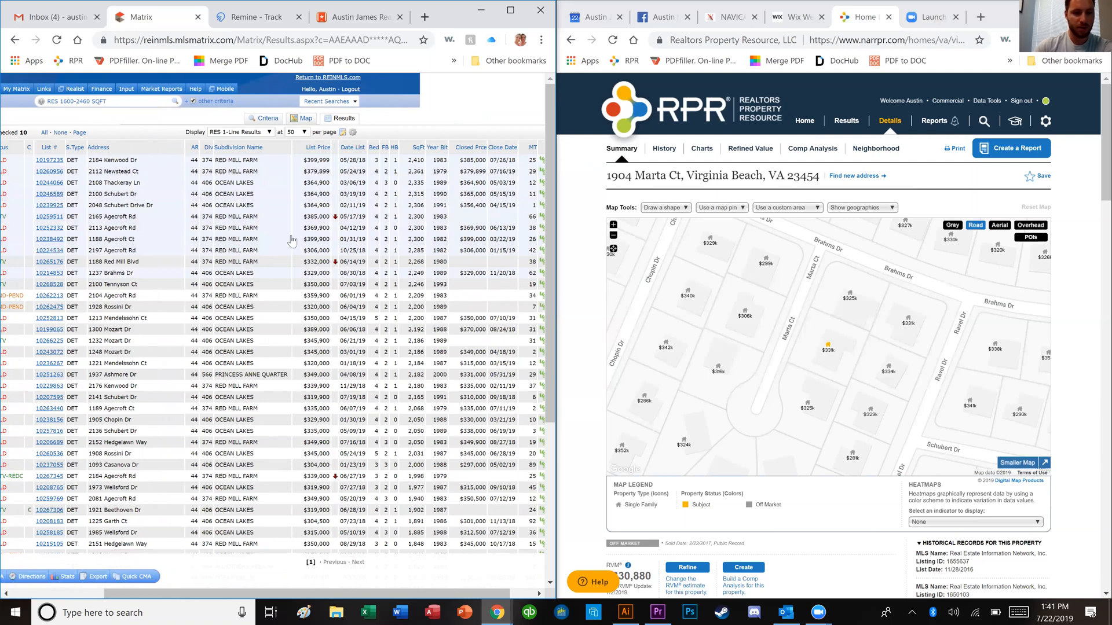
click(52, 240)
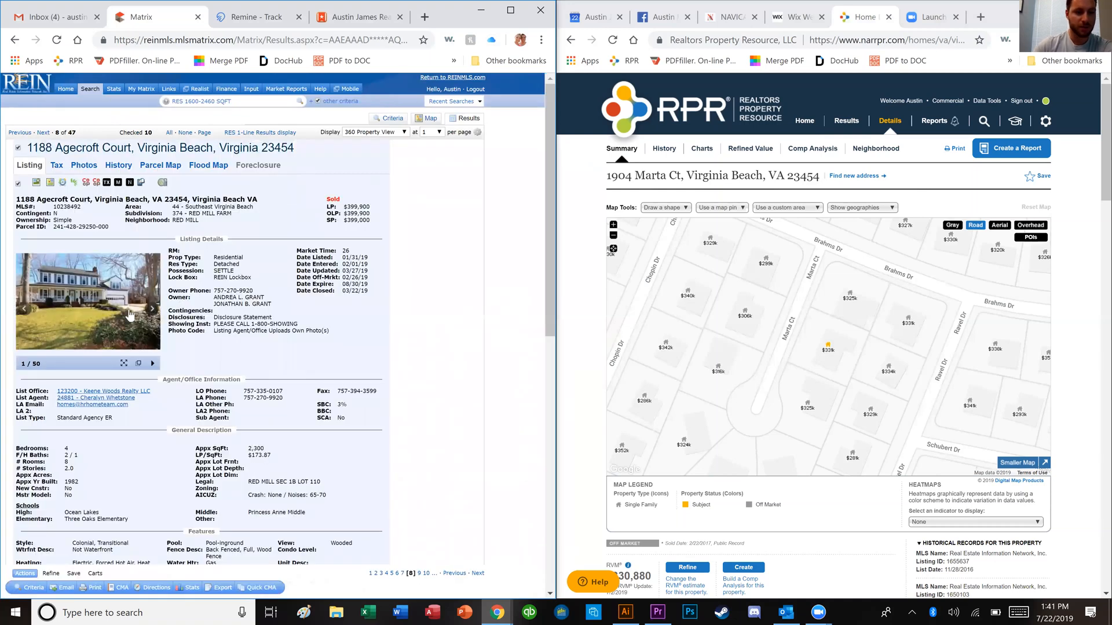
click(134, 320)
key(Right)
key(Right)
key(Right)
key(Right)
key(Right)
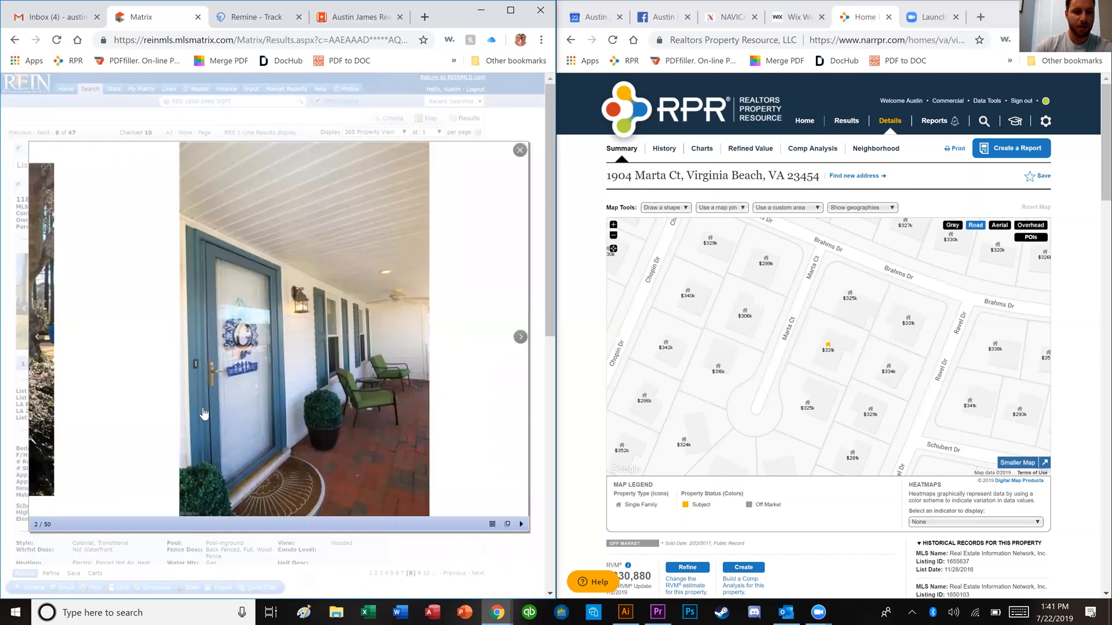
key(Right)
key(Right)
key(Right)
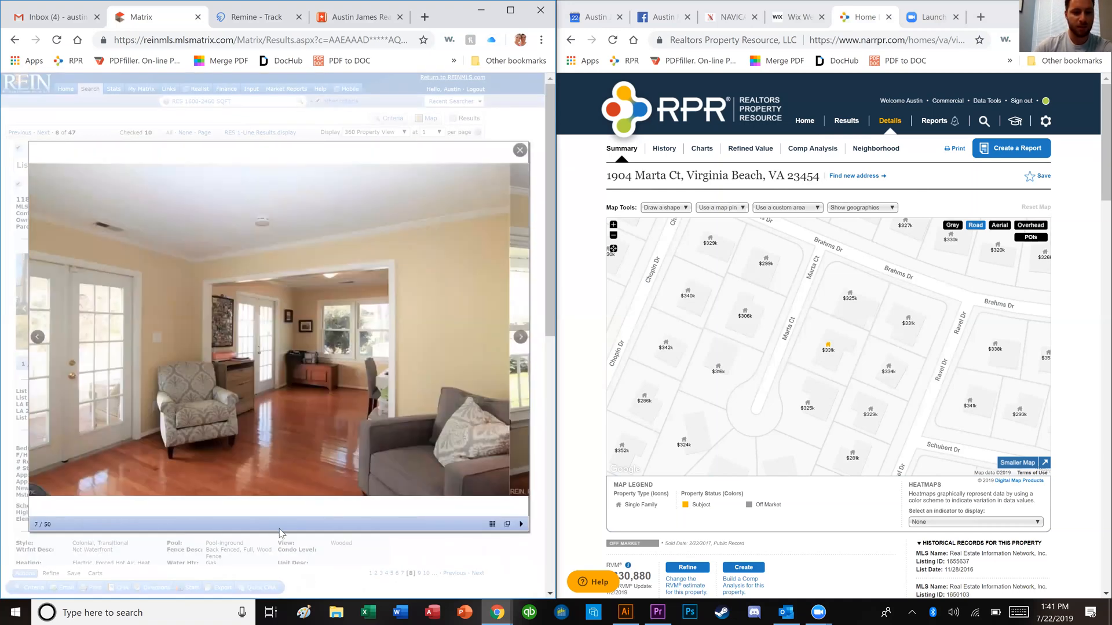
key(Right)
key(Right)
key(Right)
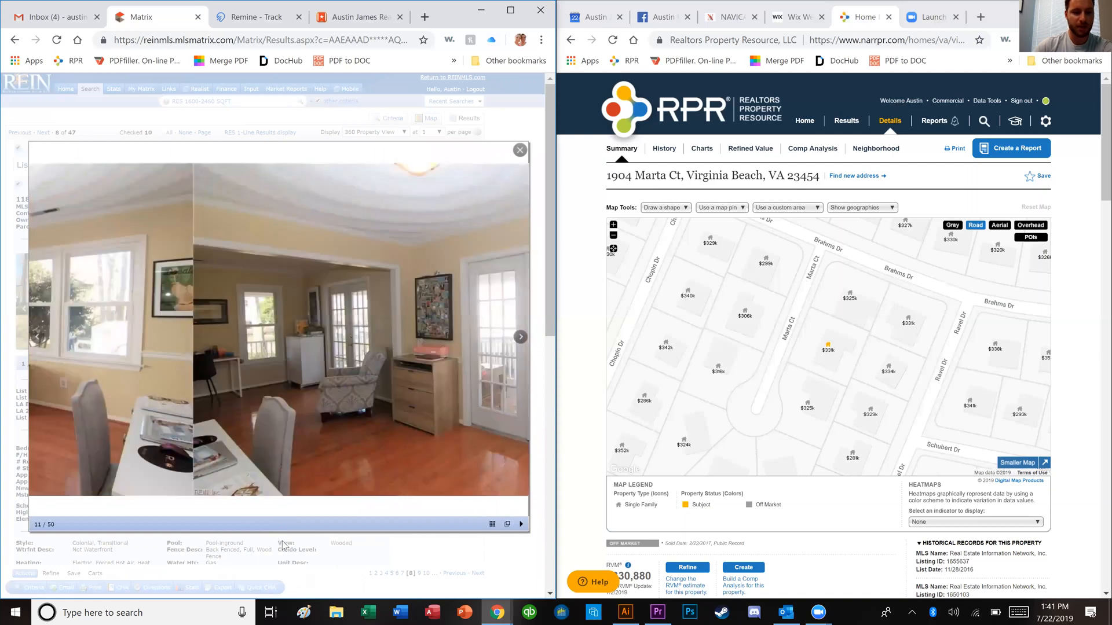
key(Escape)
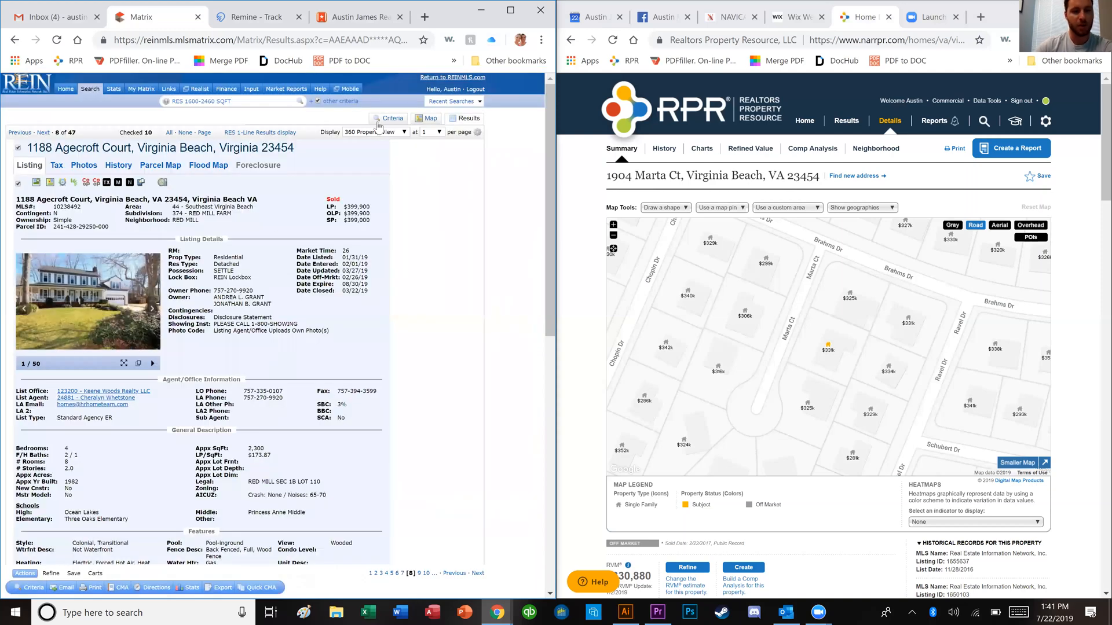
click(376, 121)
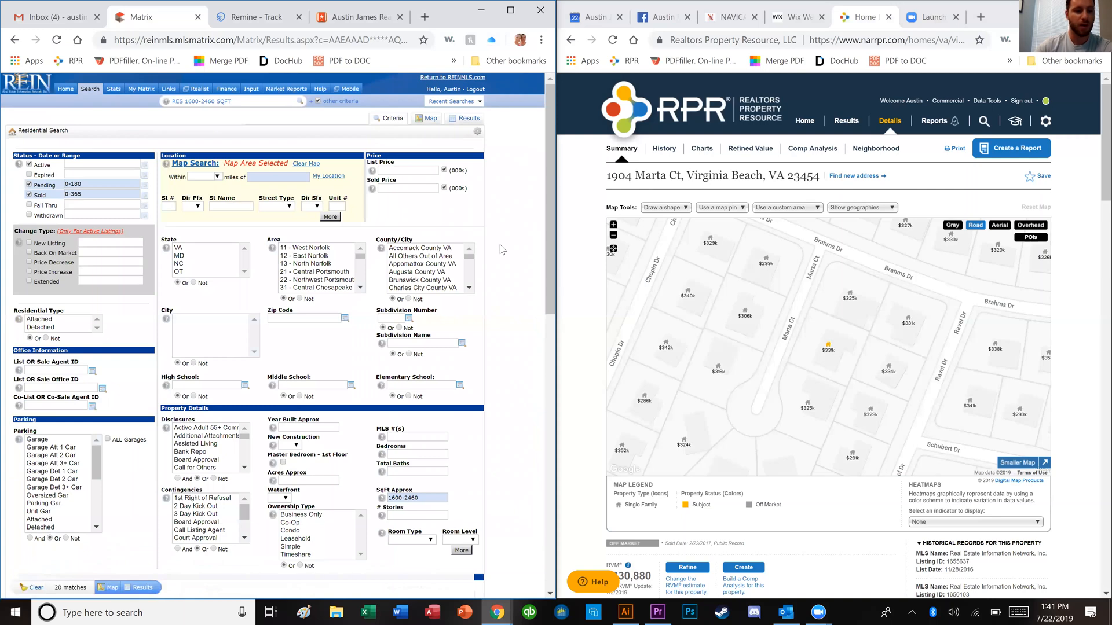
Step: Change the square footage range to 1700-2360
scroll(457, 371, down, 2)
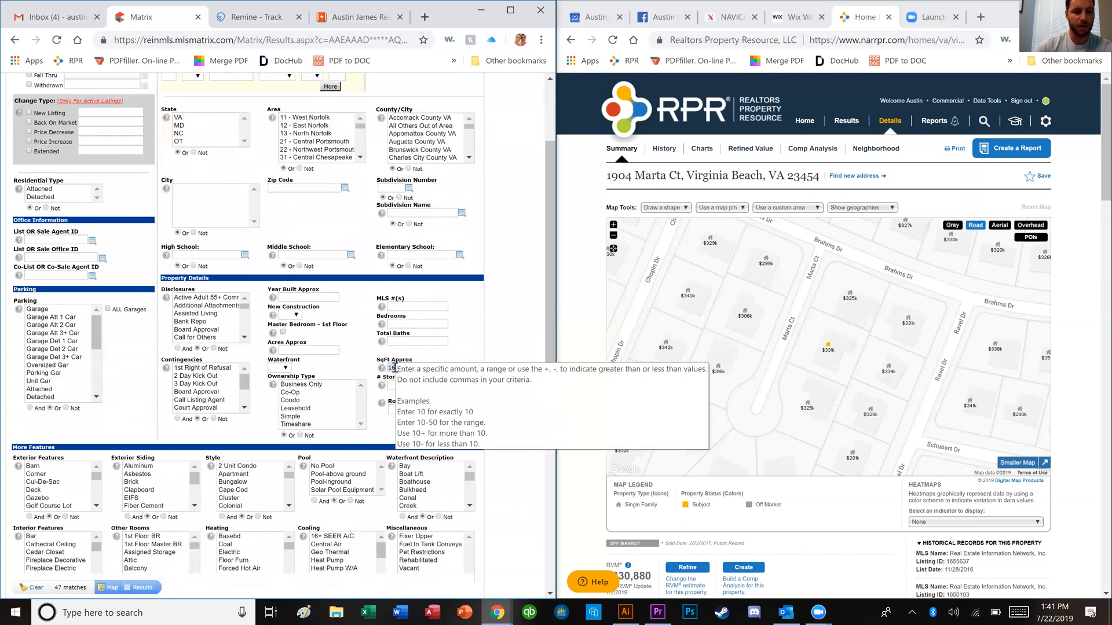
key(BackSpace)
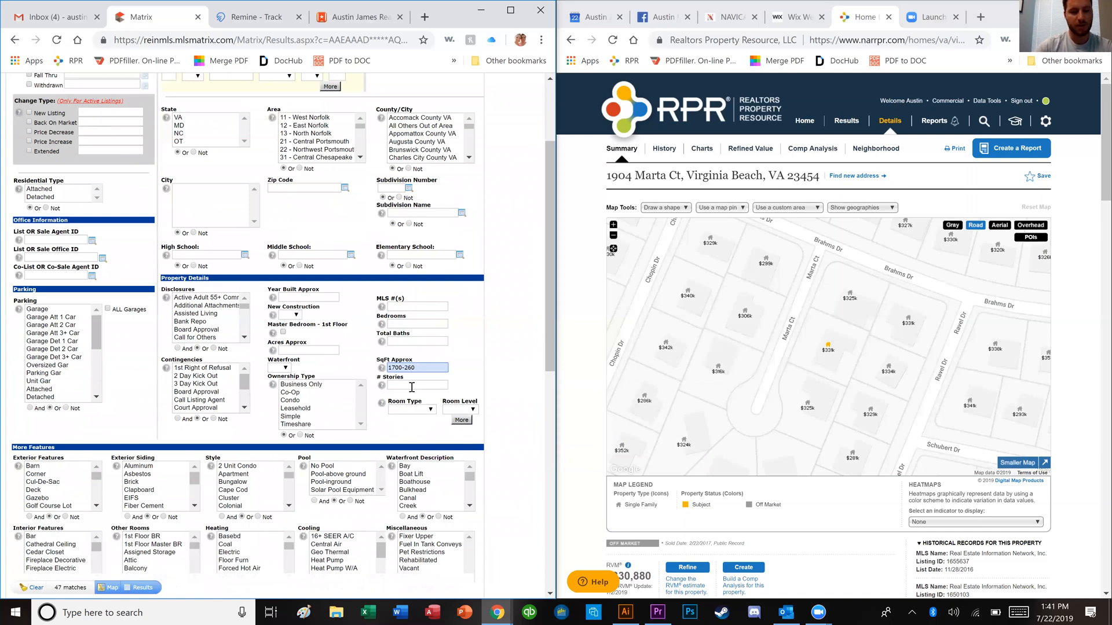
text(3)
click(528, 380)
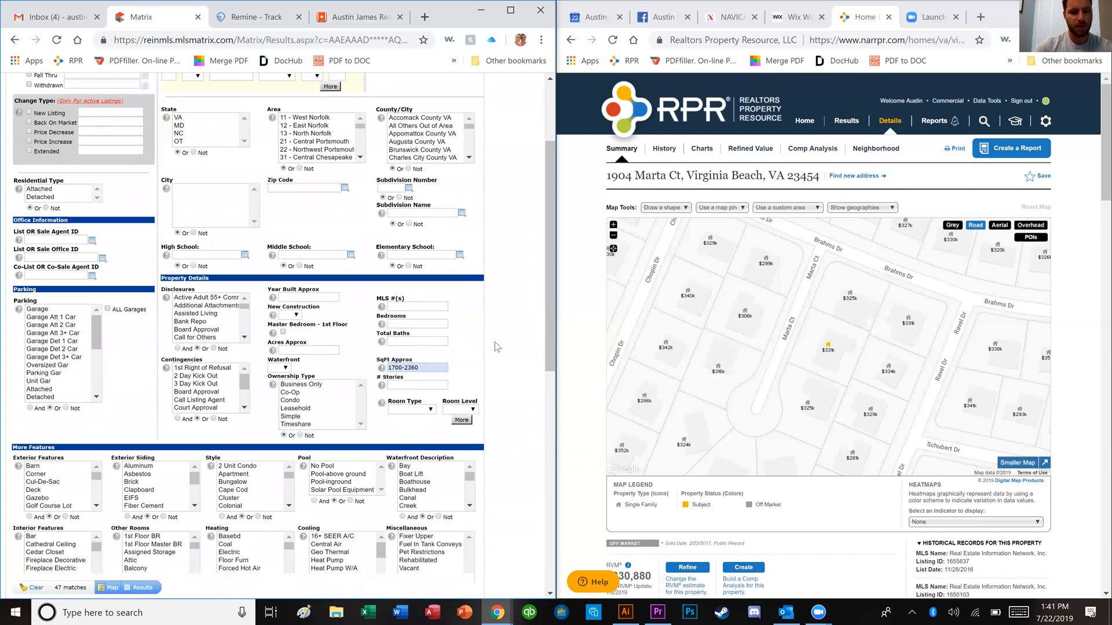
Step: Require 3-4 bedrooms
click(439, 324)
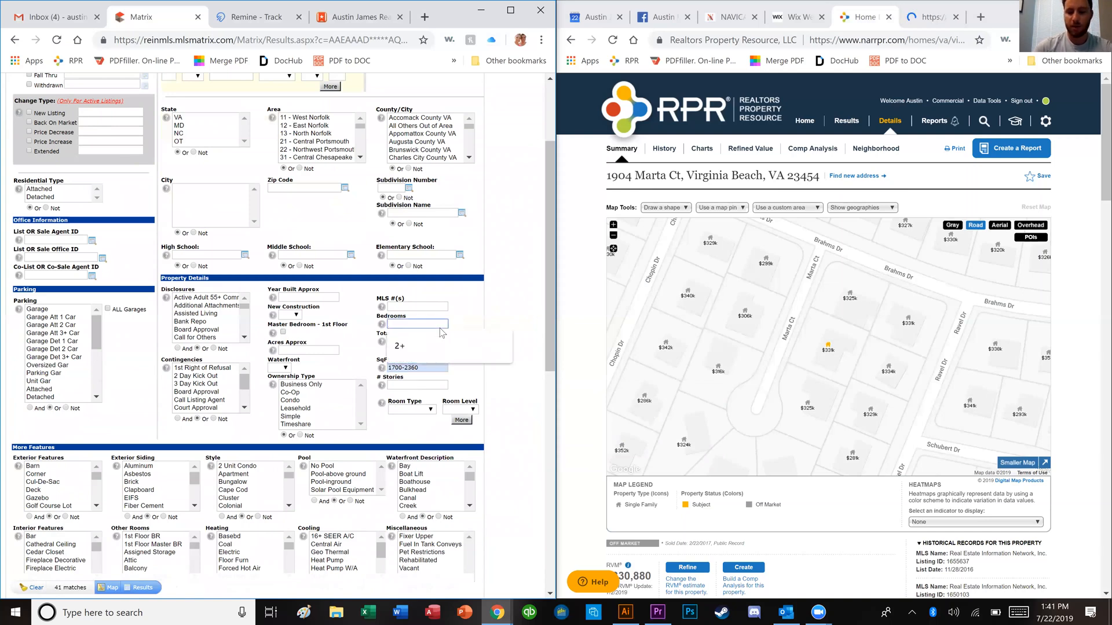
text(3-4)
click(465, 337)
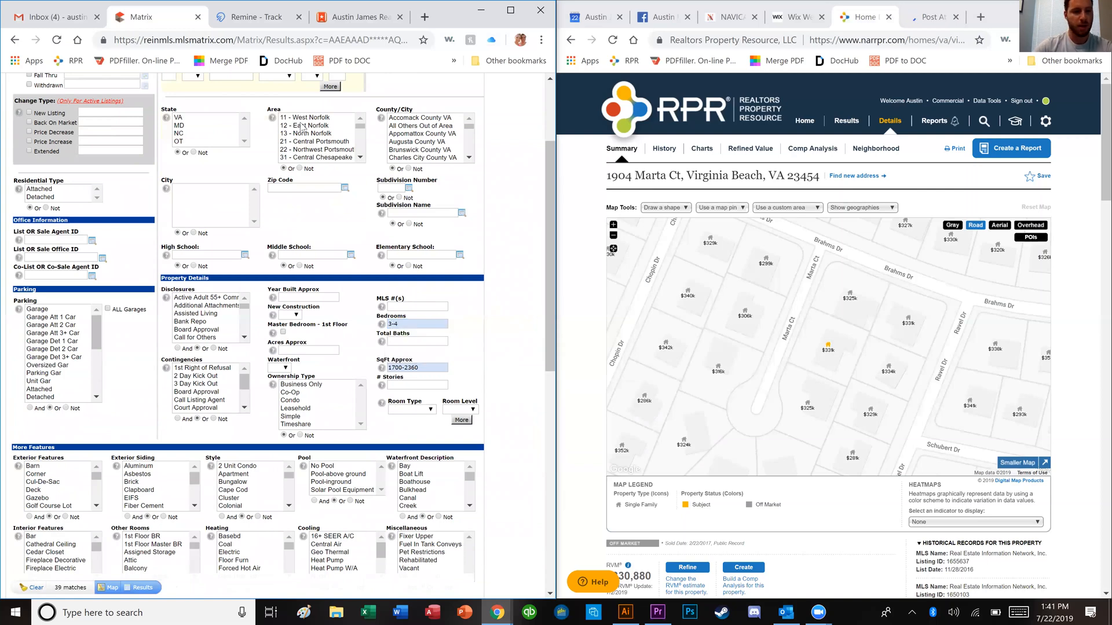
Step: Require 1.5-2.5 total baths and show the 33 matching results
scroll(588, 368, down, 5)
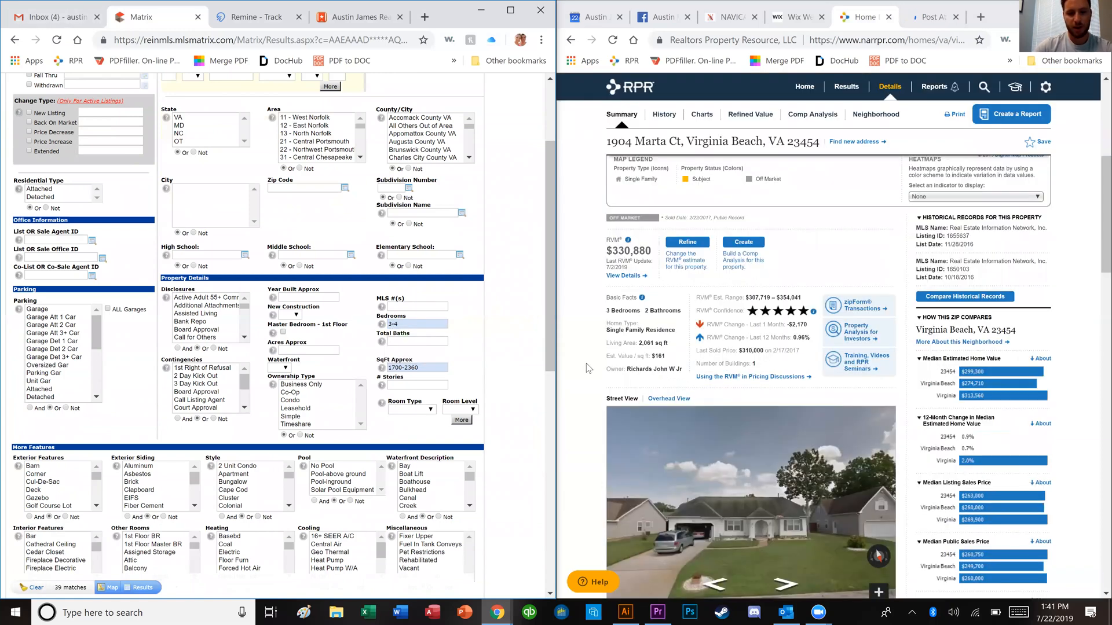
scroll(602, 296, down, 2)
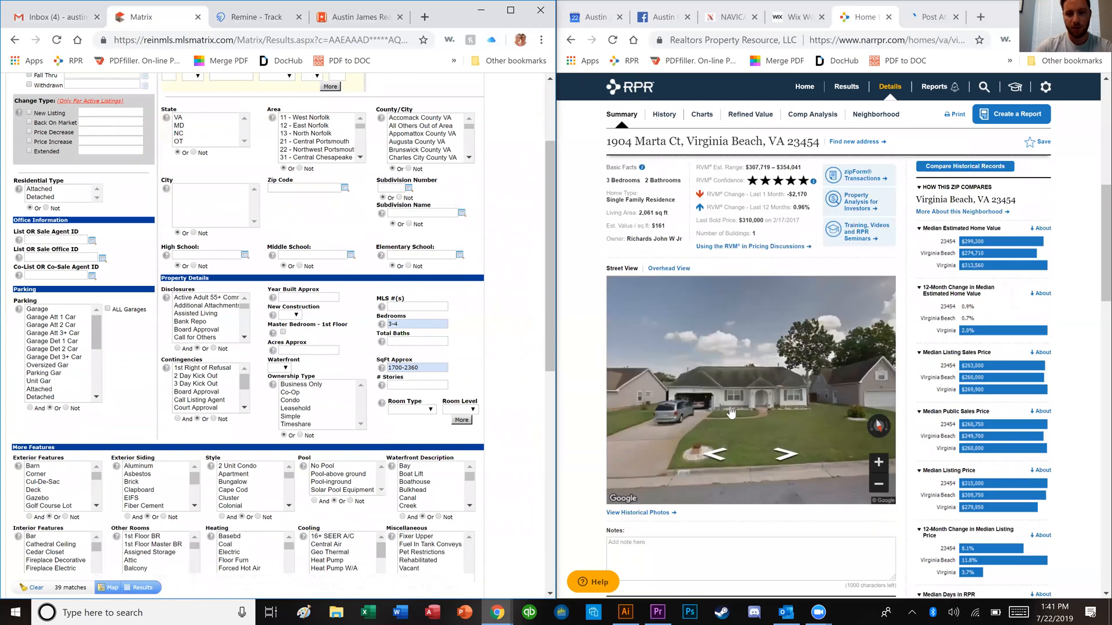
scroll(743, 394, up, 1)
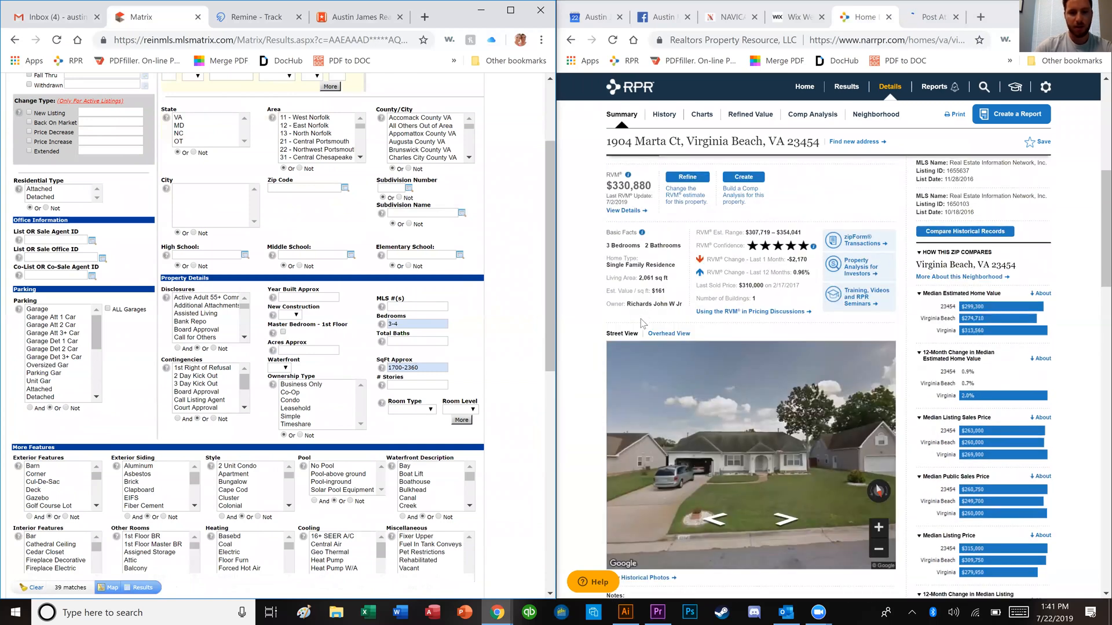
click(423, 344)
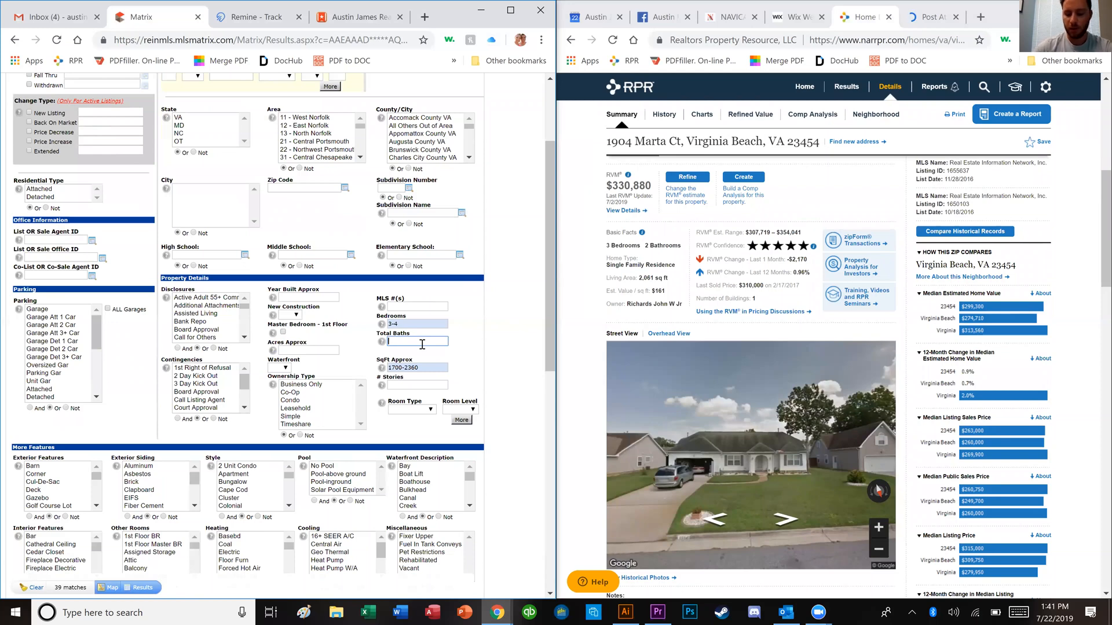
text(1.5-2.5)
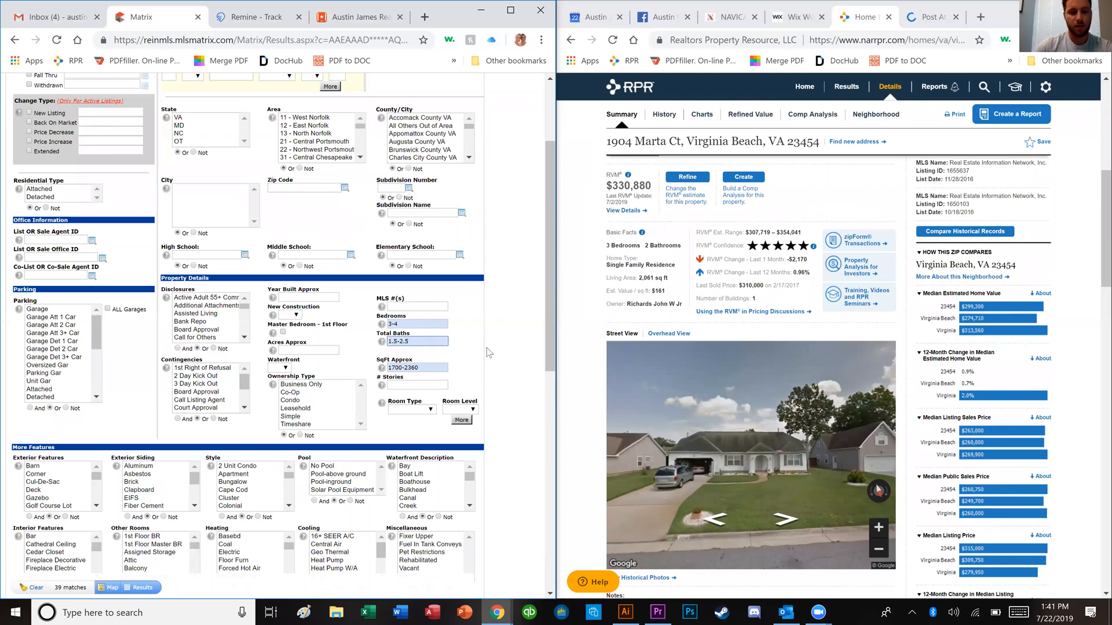
click(488, 352)
scroll(485, 379, down, 1)
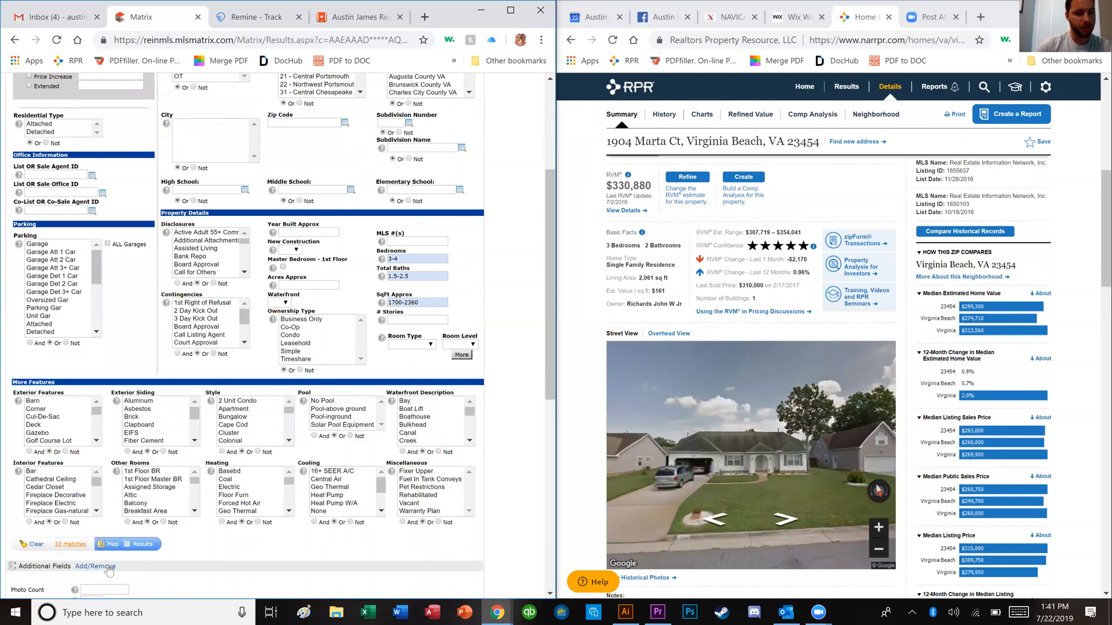
click(141, 545)
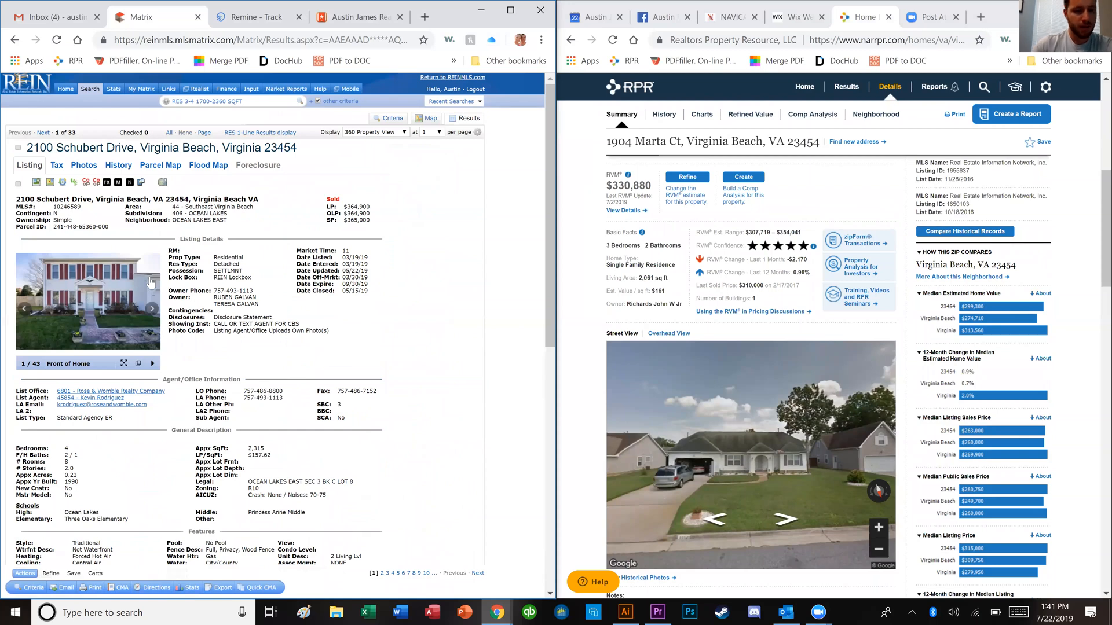
Step: Page through four more photos of the first result
click(152, 310)
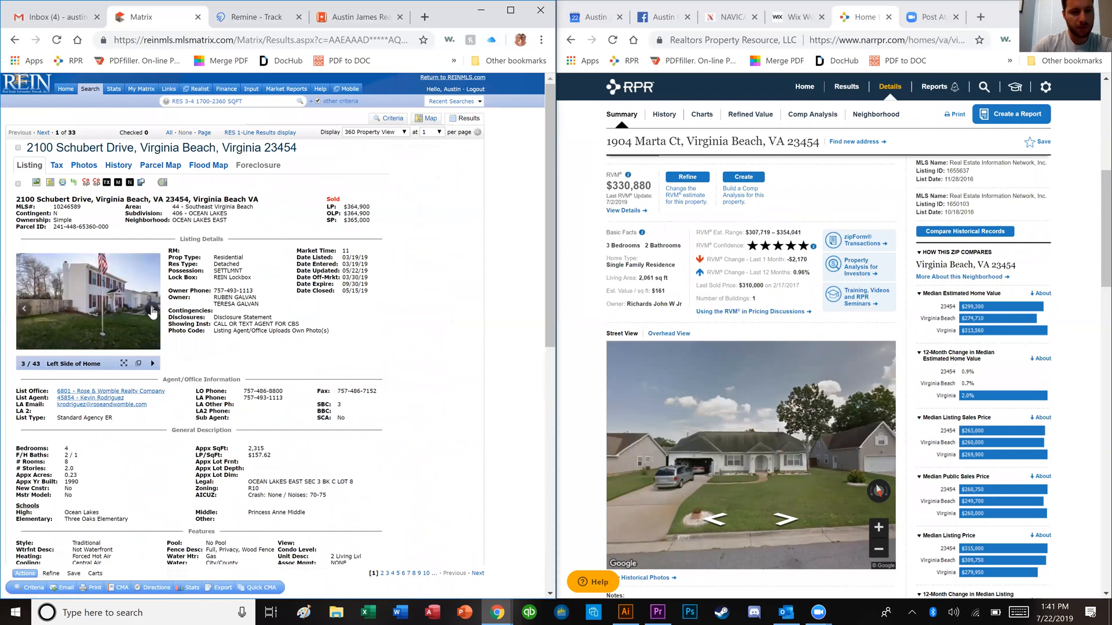
click(152, 310)
click(152, 310)
click(152, 310)
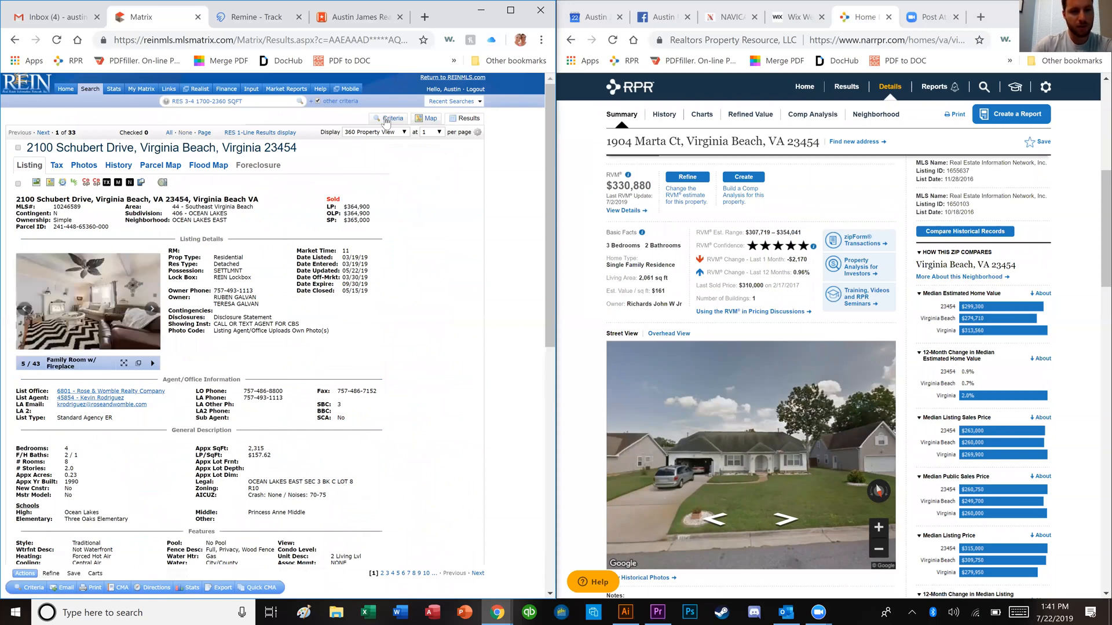
click(386, 120)
scroll(490, 241, down, 3)
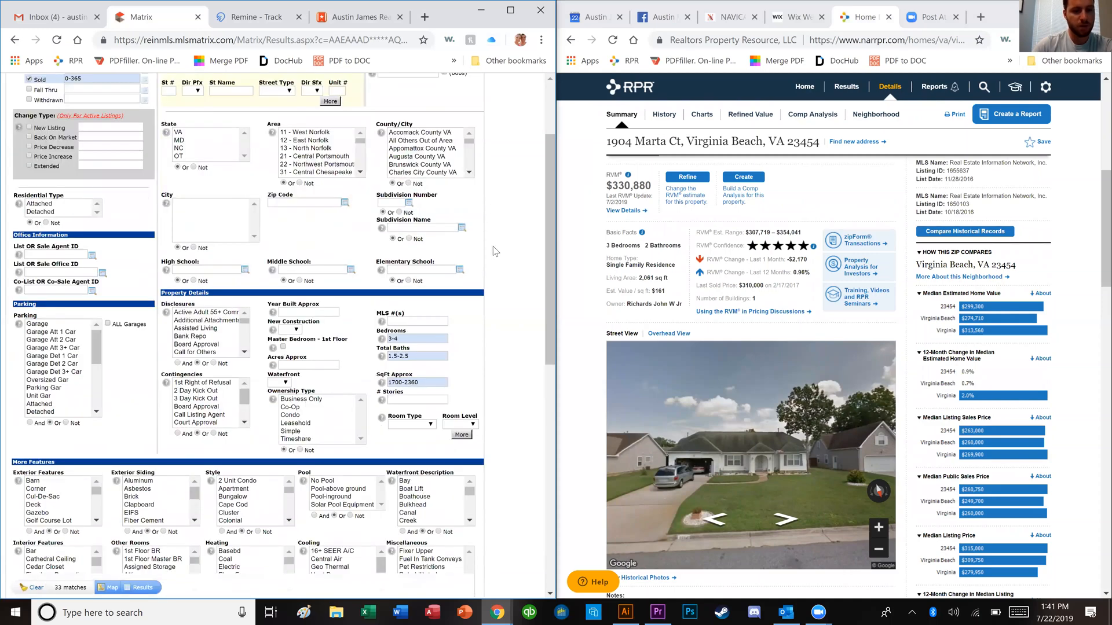
scroll(497, 249, down, 6)
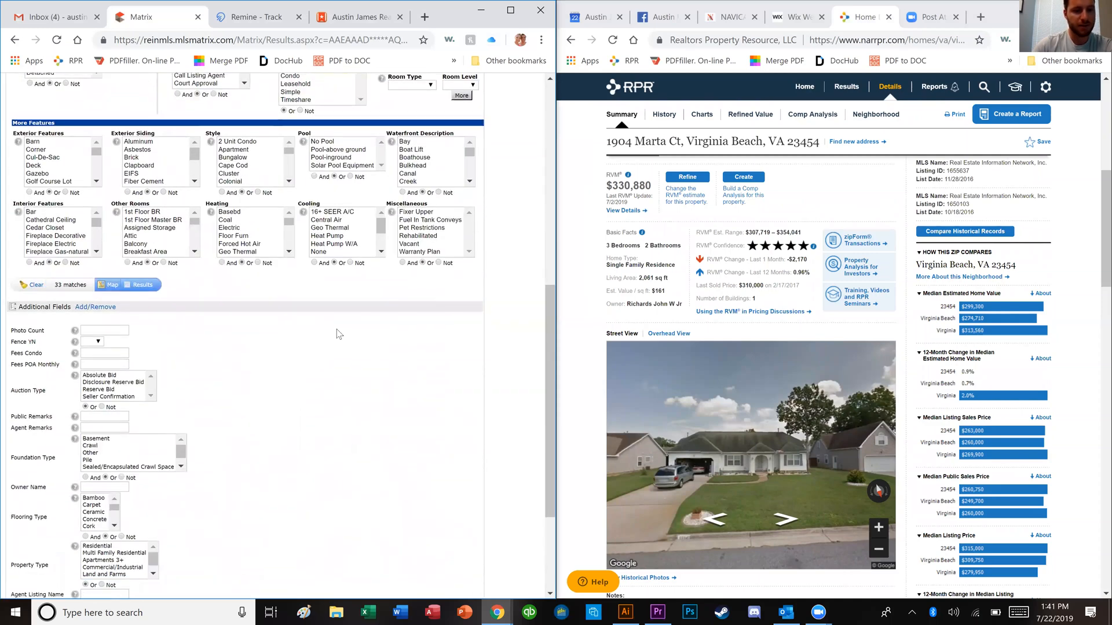
scroll(338, 334, up, 2)
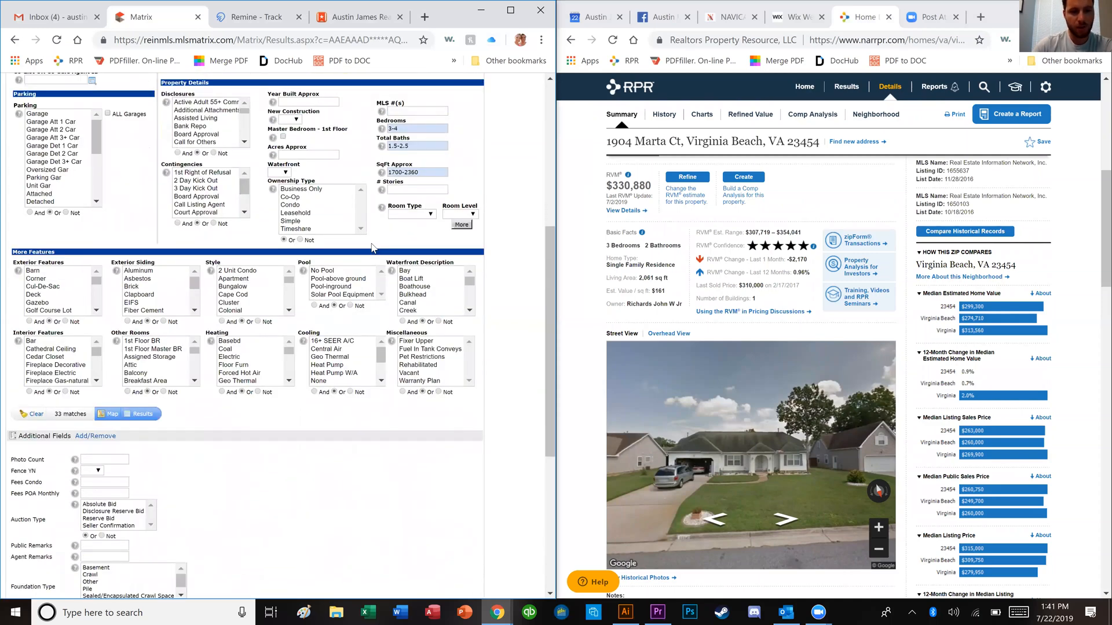
scroll(372, 248, up, 1)
key(Tab)
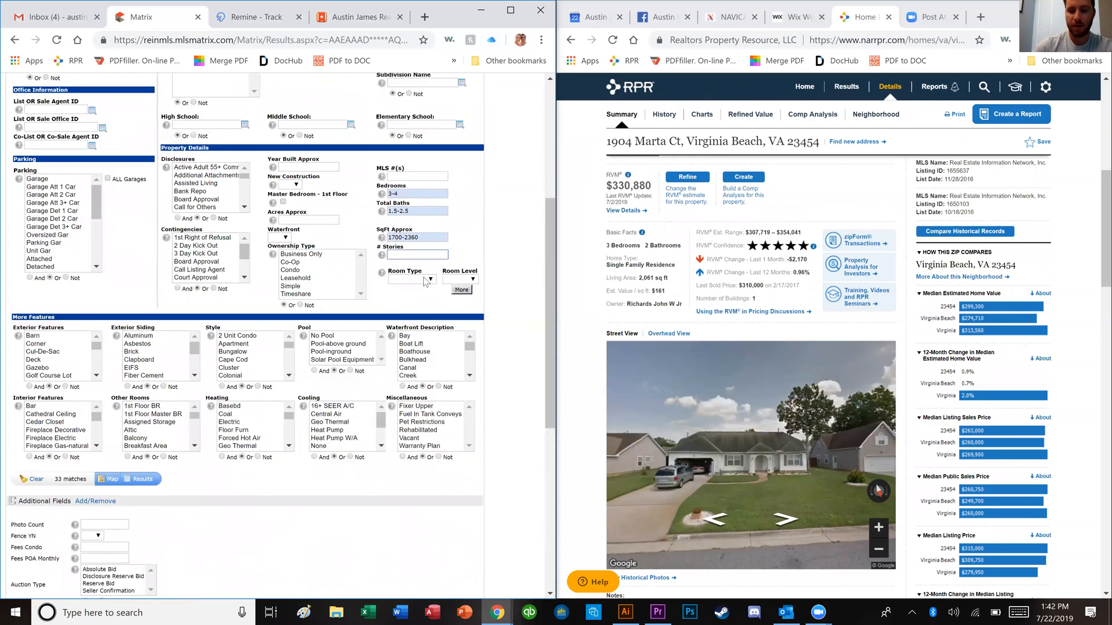
text(1-1.9)
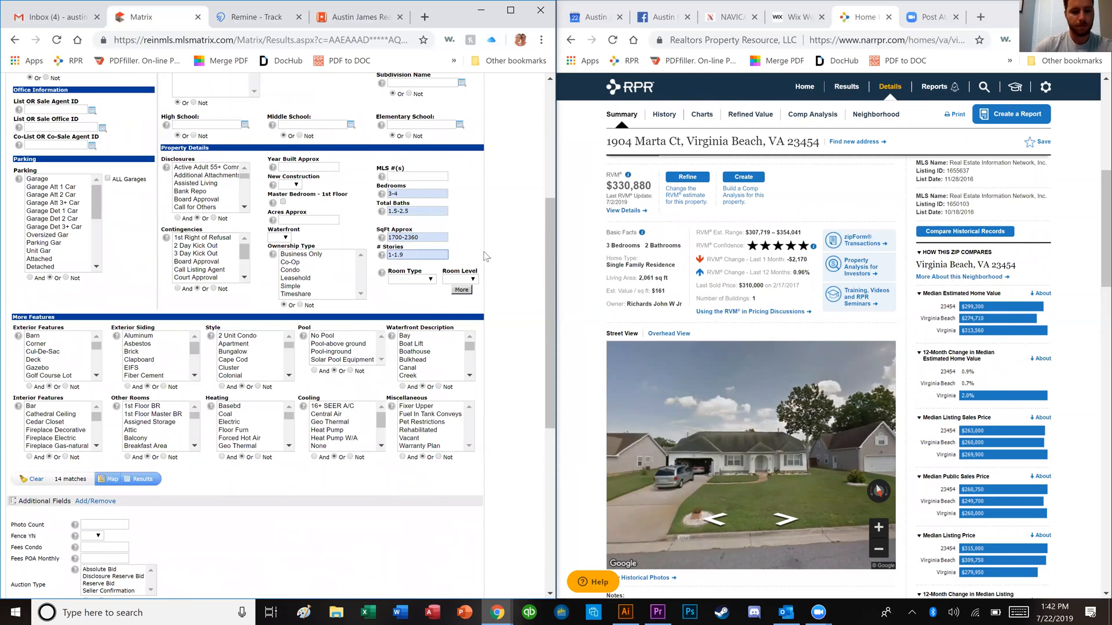
click(141, 488)
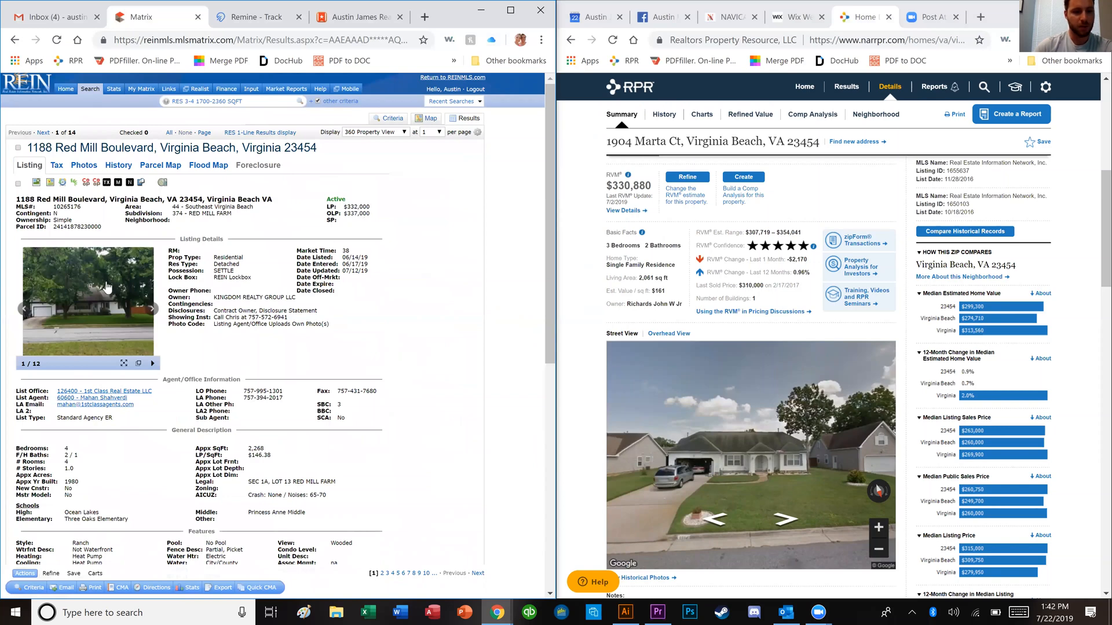
triple_click(244, 299)
click(252, 307)
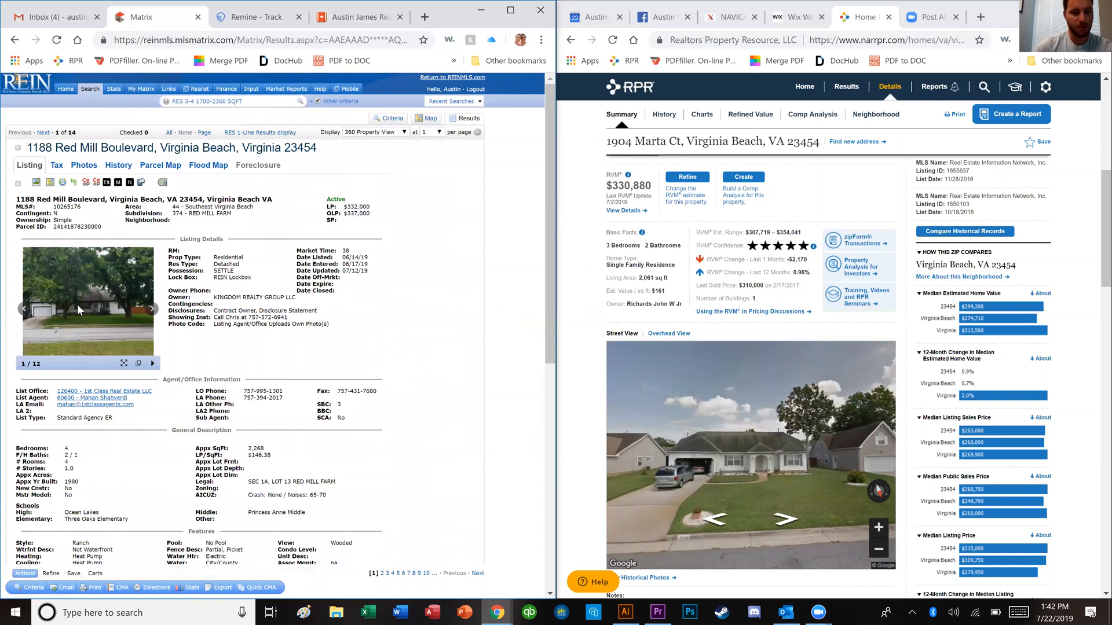
Step: View the first comp's photos full size, from the fireplace living room through kitchen and bedroom
click(78, 304)
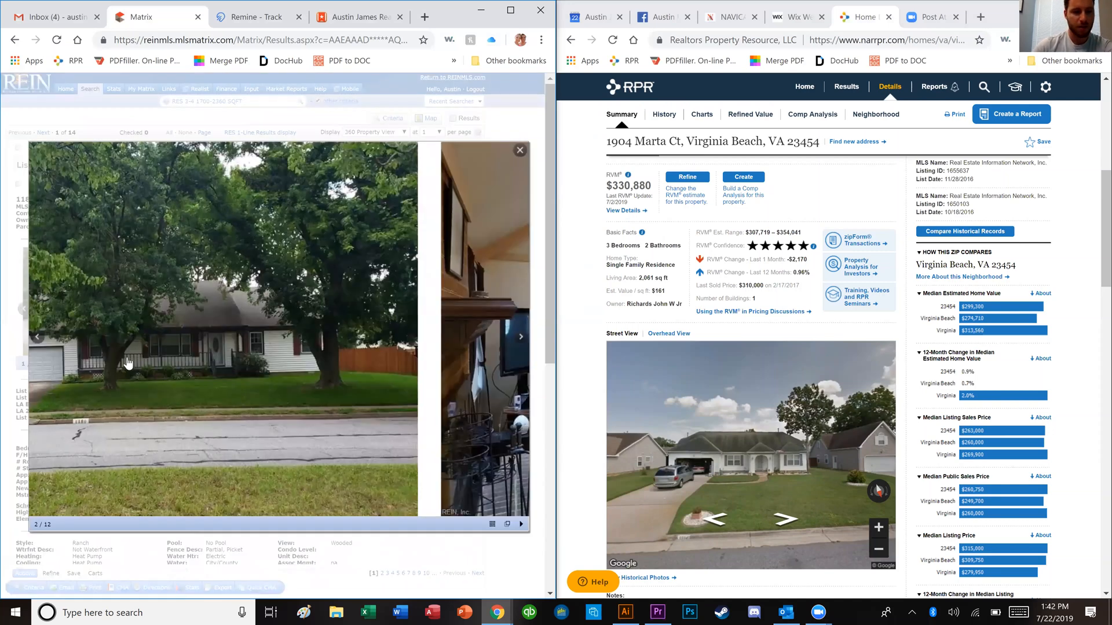
click(129, 364)
click(139, 374)
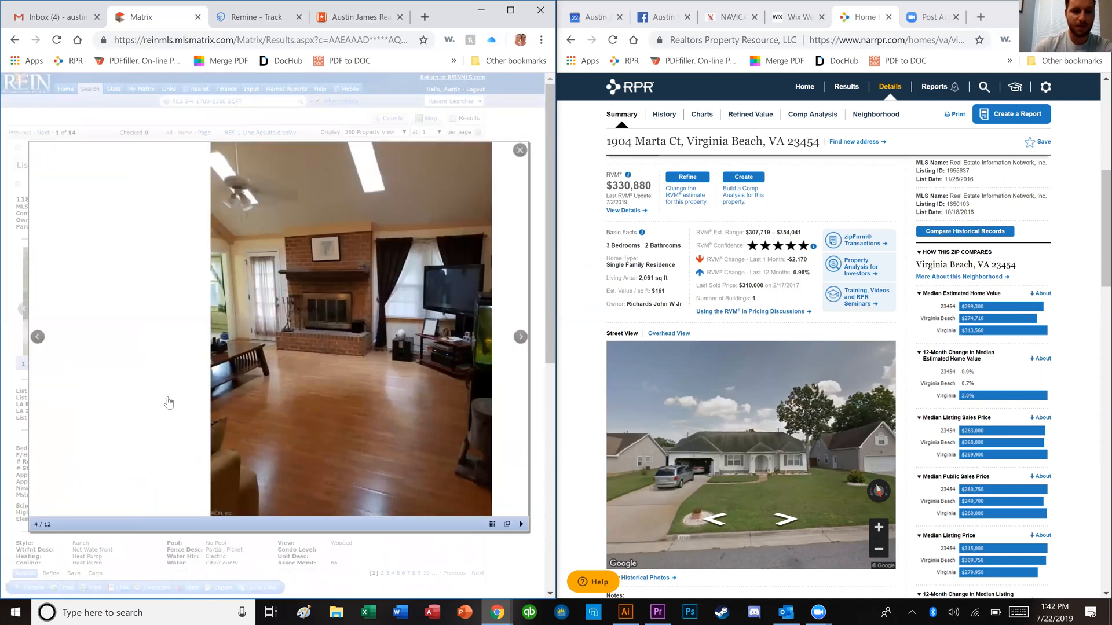
click(169, 403)
click(178, 409)
click(181, 472)
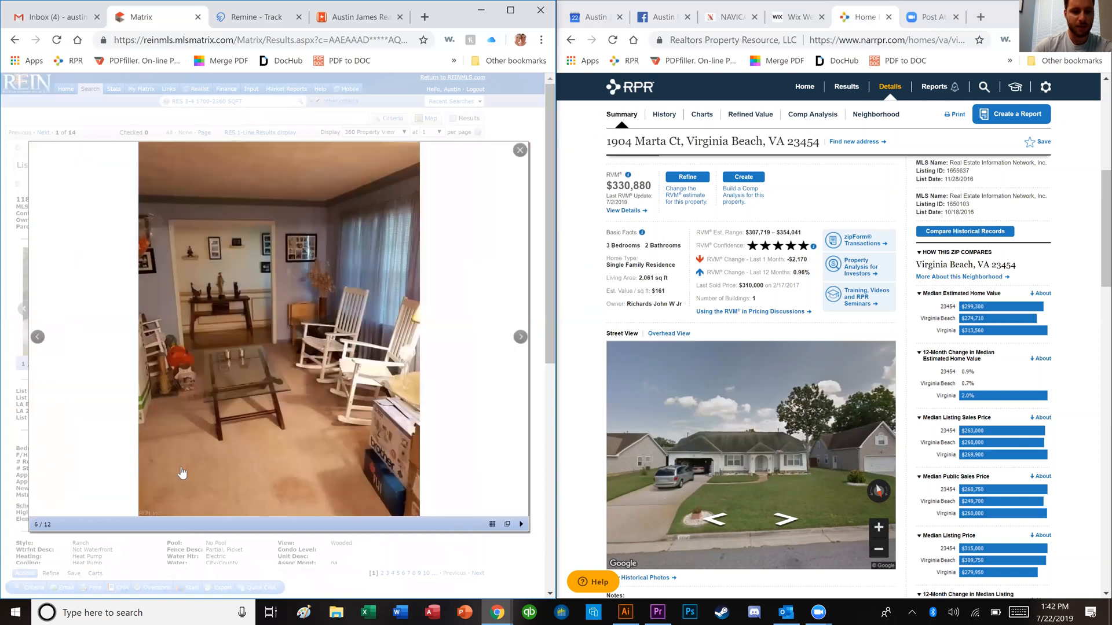
click(166, 511)
key(Right)
key(Right)
key(Right)
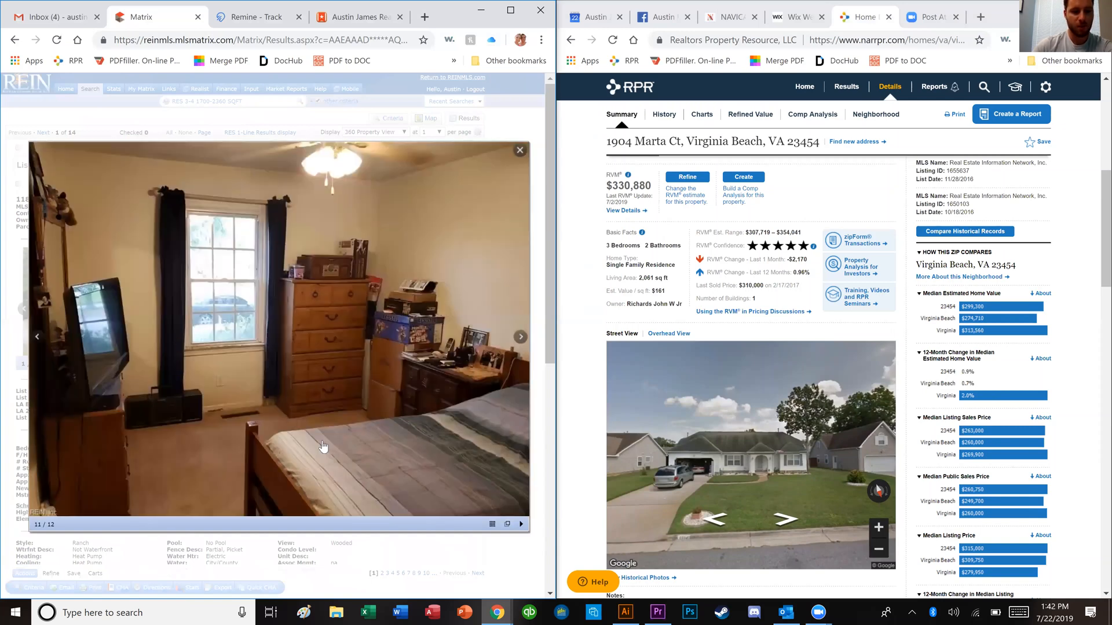
key(Right)
key(Right)
key(Right)
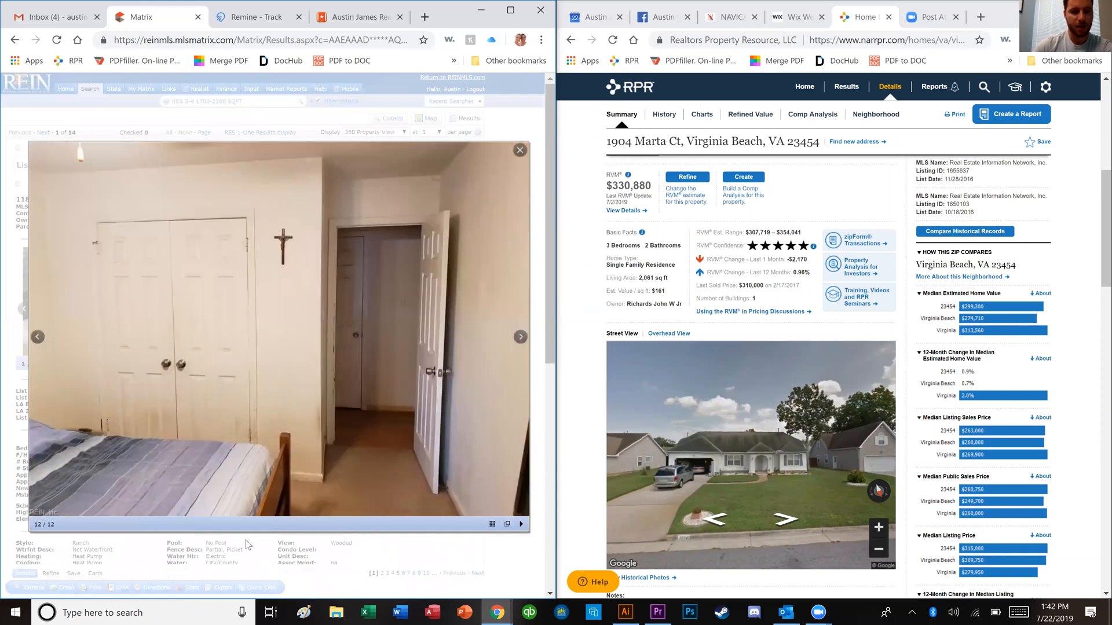
key(Escape)
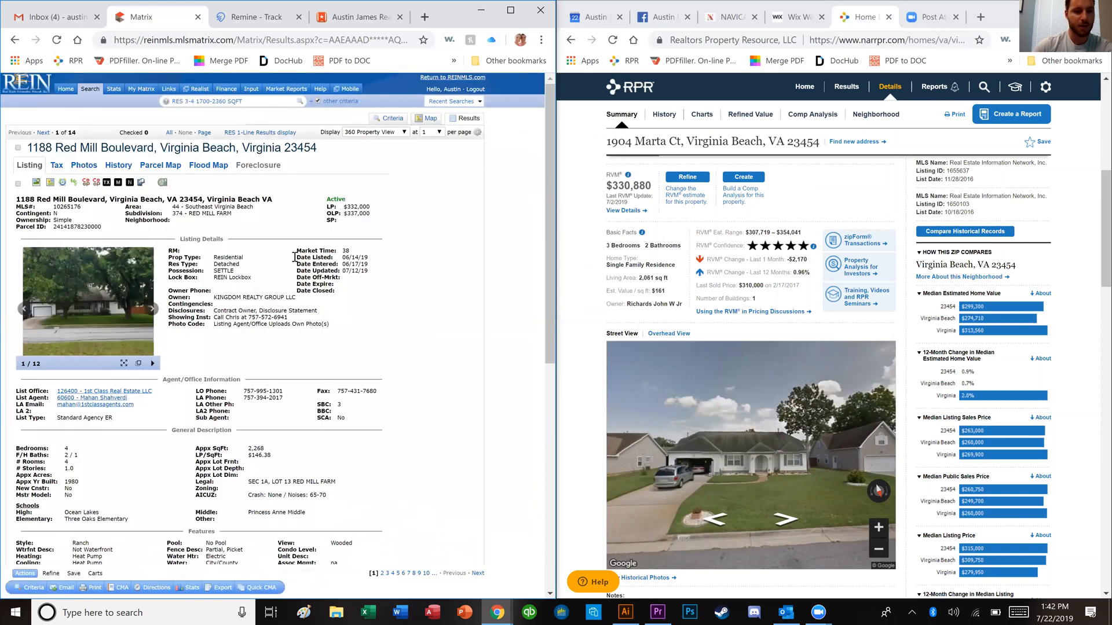
key(Right)
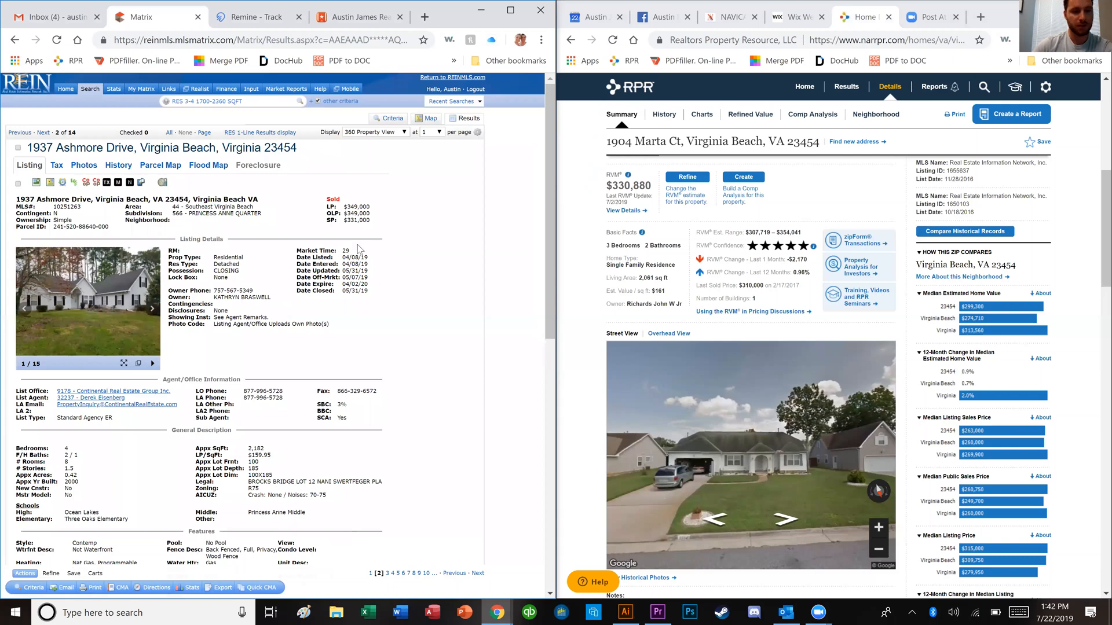
click(72, 291)
key(Right)
key(Right)
key(Right)
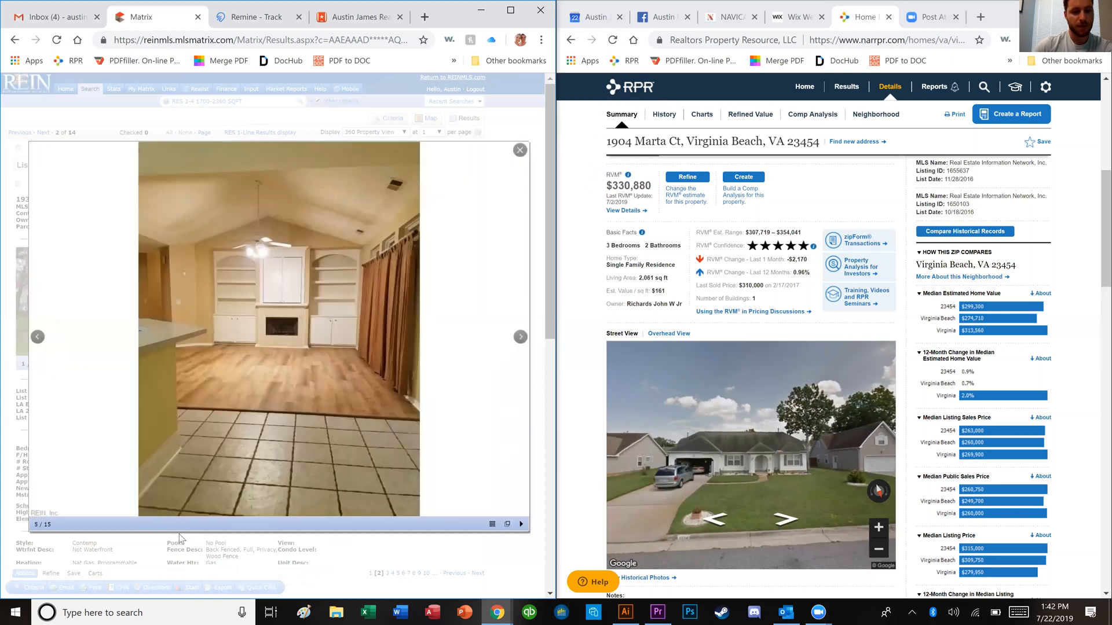
key(Right)
key(Right)
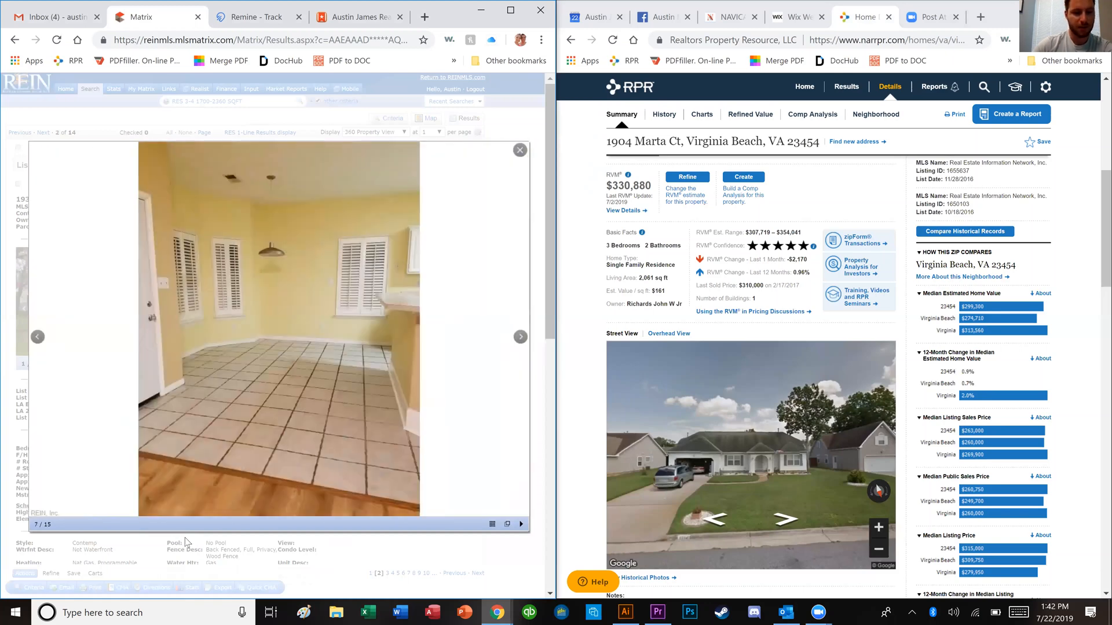
key(Right)
key(Right)
key(Right)
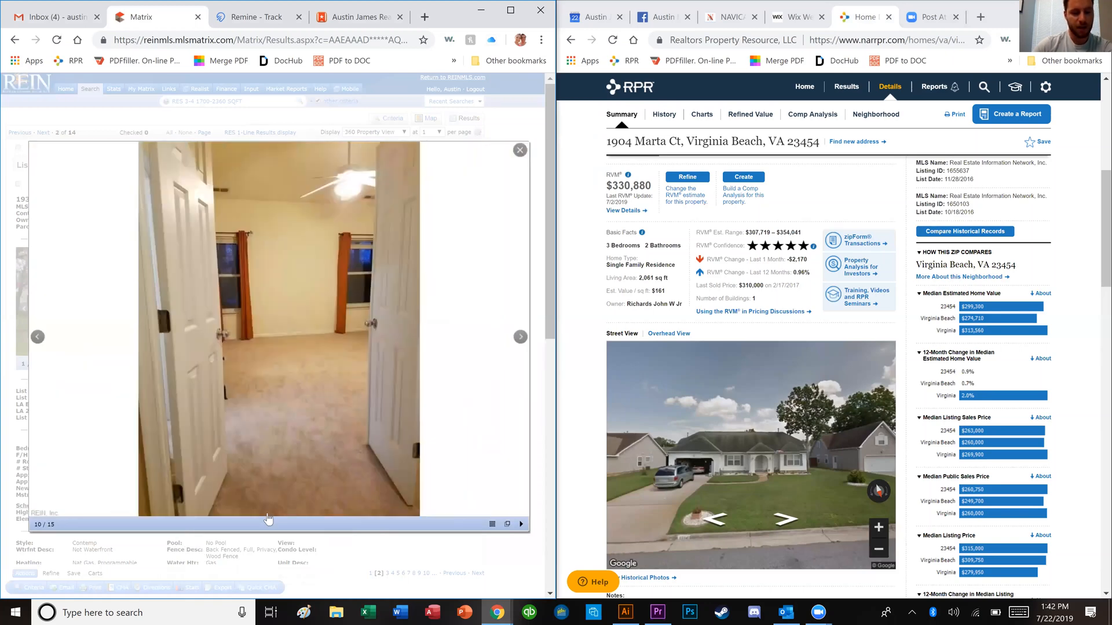
key(Right)
key(Right)
key(Right)
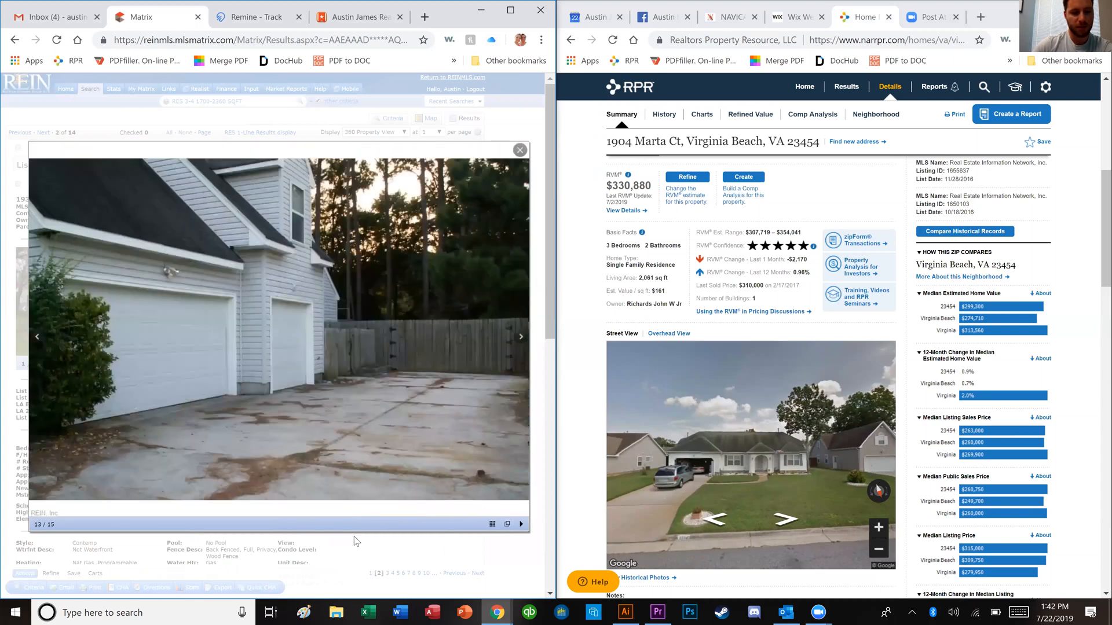
key(Right)
key(Escape)
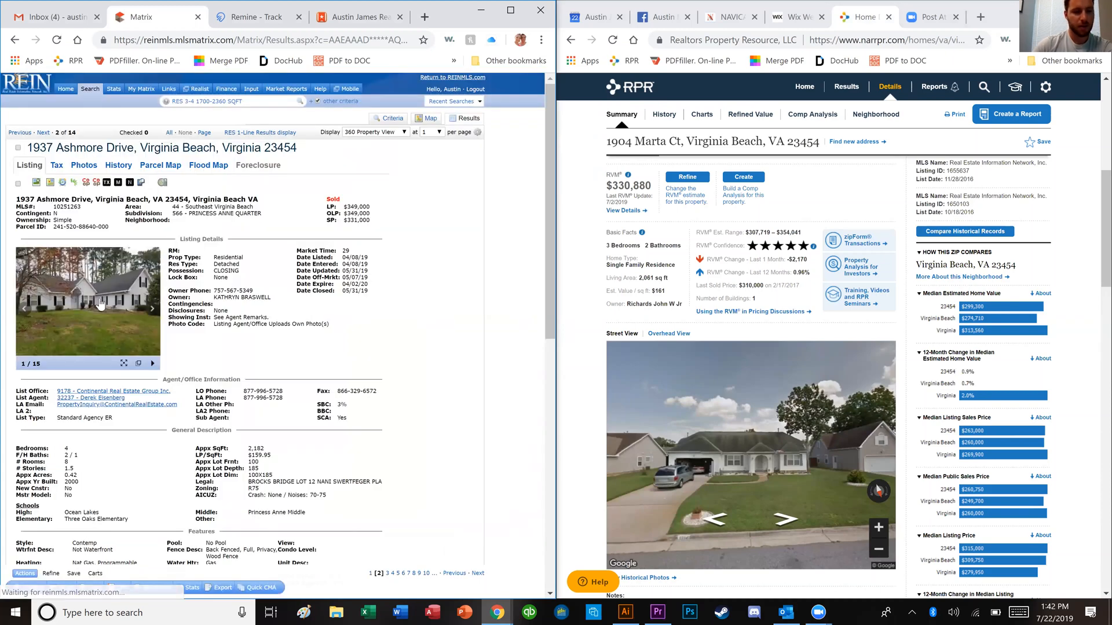
Step: Open the Schubert Drive comp's single photo and scroll to its remarks and sold information
key(Right)
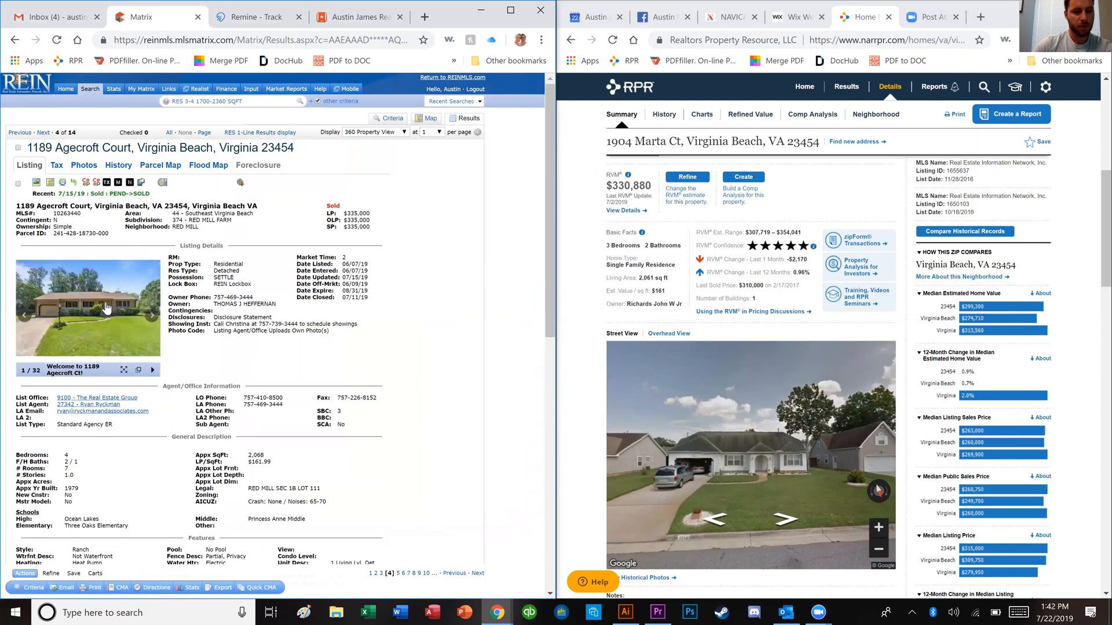
key(Left)
click(107, 309)
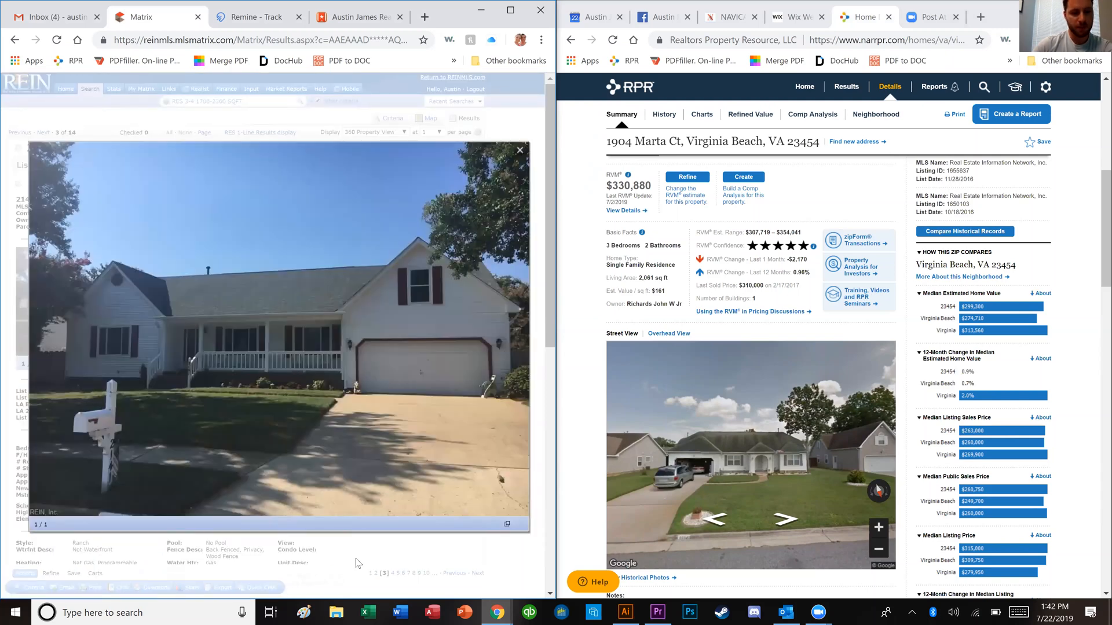
key(Right)
key(Escape)
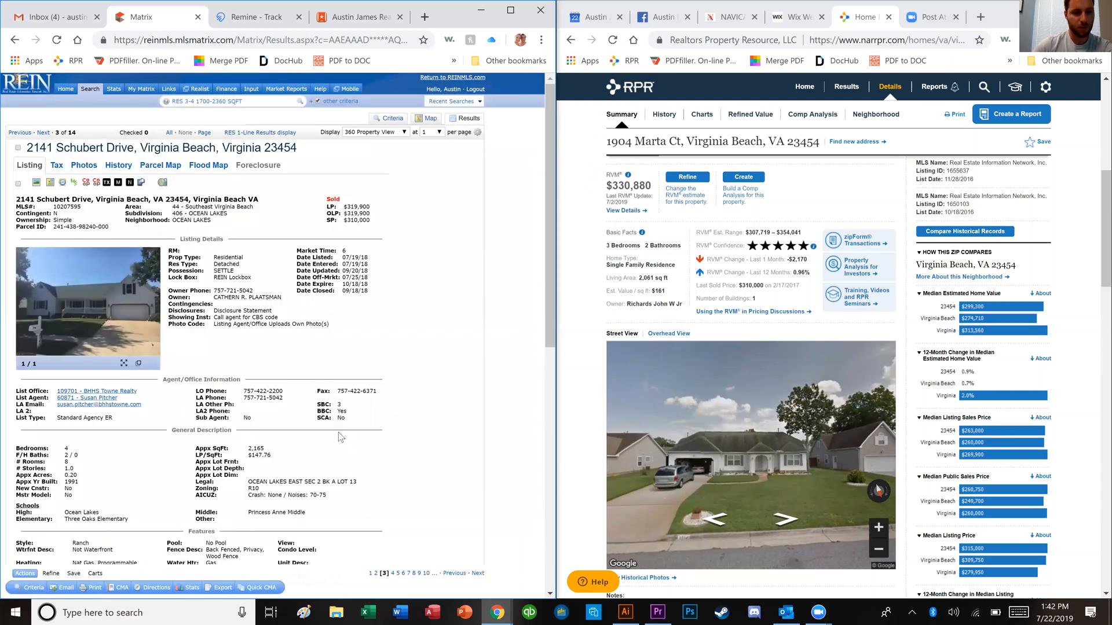
scroll(210, 392, down, 7)
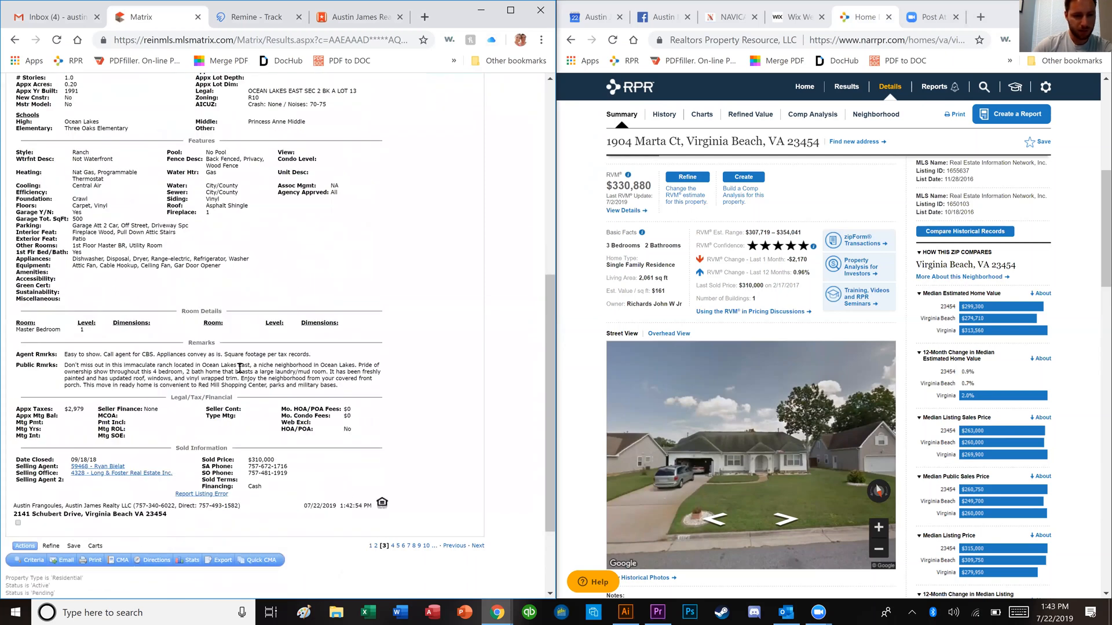
scroll(249, 425, up, 7)
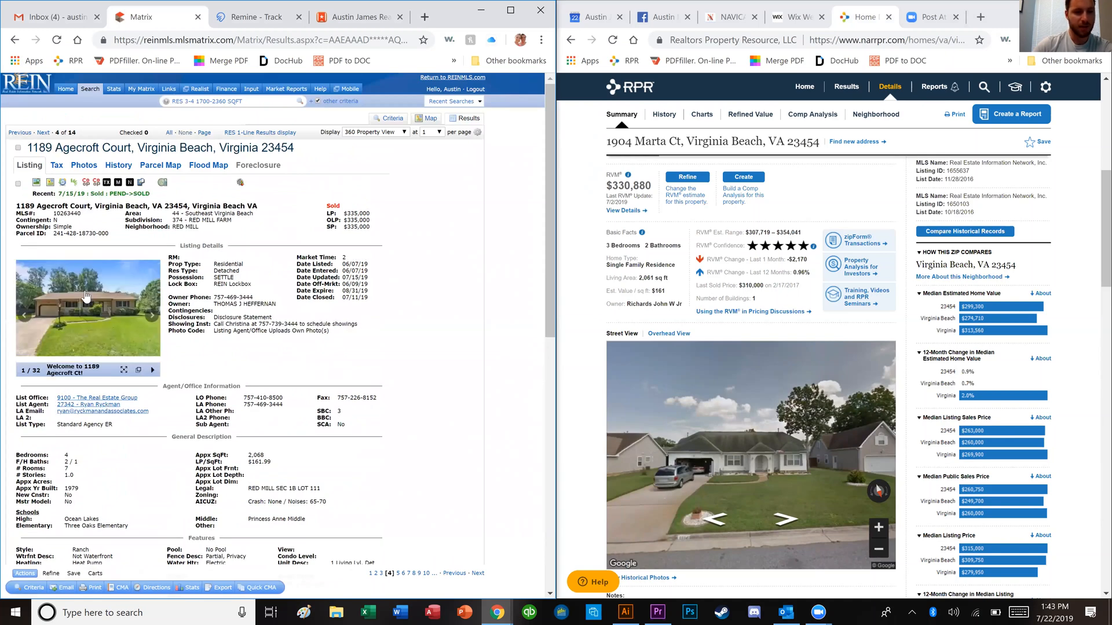
click(85, 304)
click(124, 371)
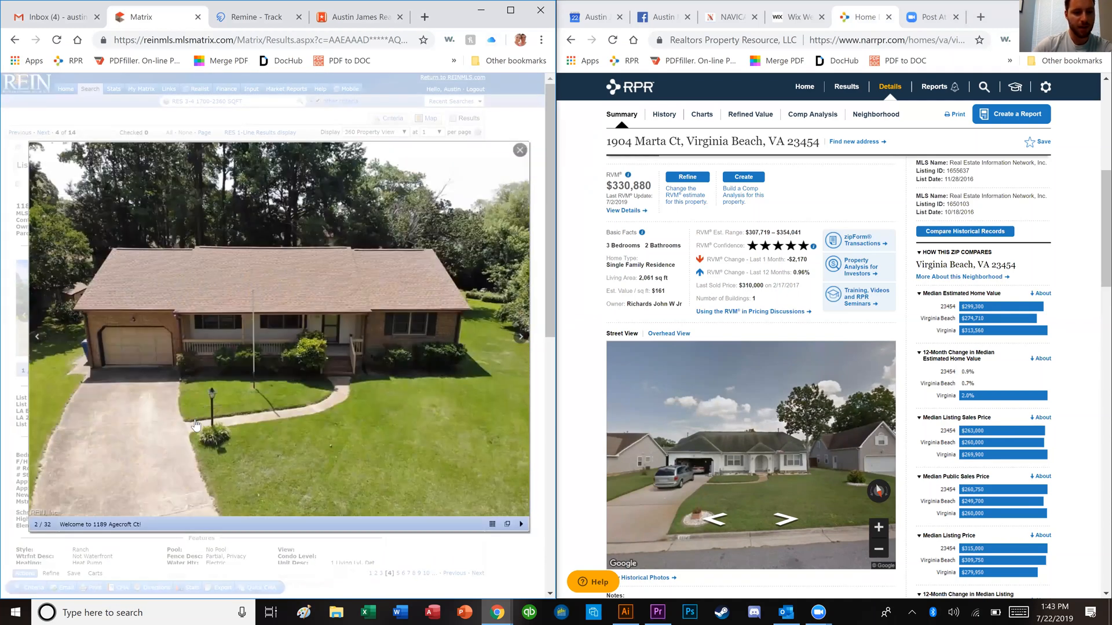
click(186, 421)
click(176, 449)
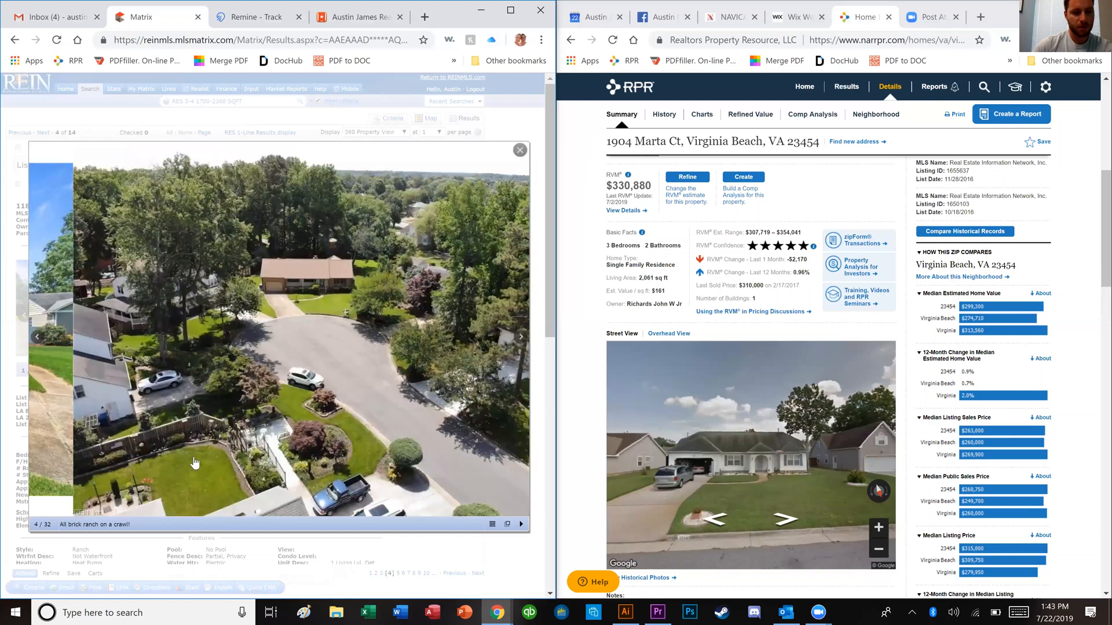
click(197, 466)
click(201, 476)
click(202, 484)
click(205, 495)
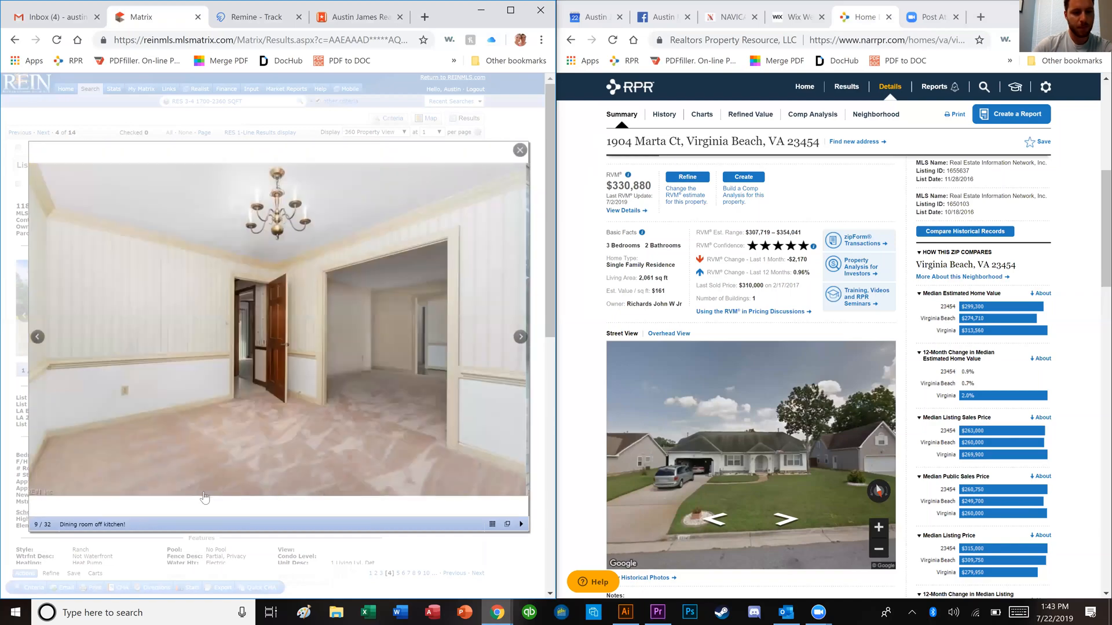
click(207, 502)
click(209, 510)
click(211, 516)
click(238, 535)
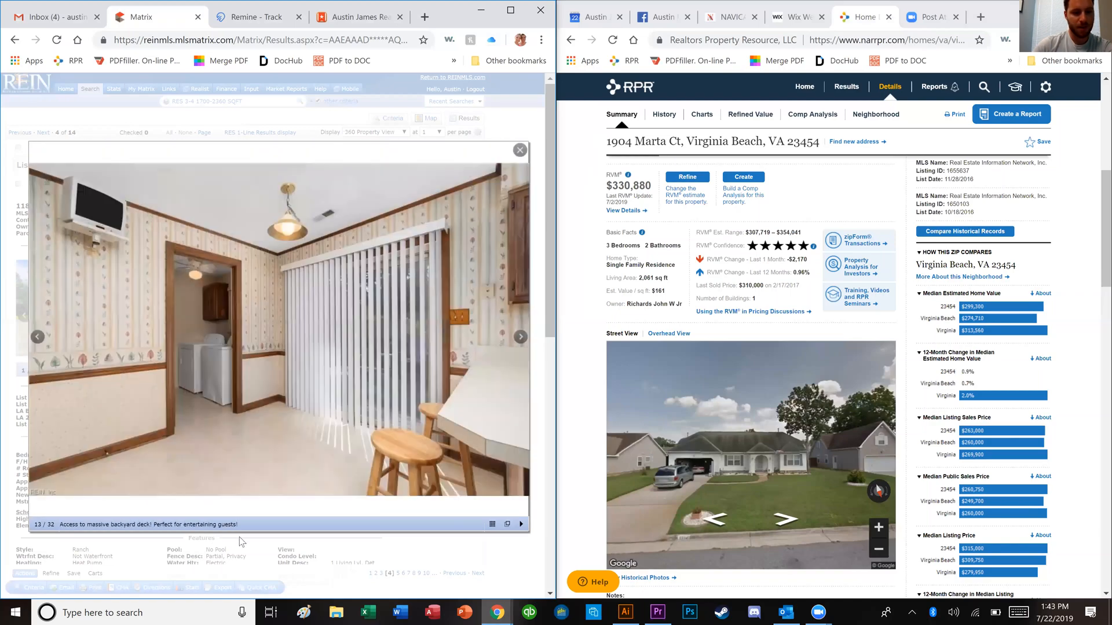
click(240, 541)
key(Right)
key(Right)
key(Right)
key(Right)
key(Right)
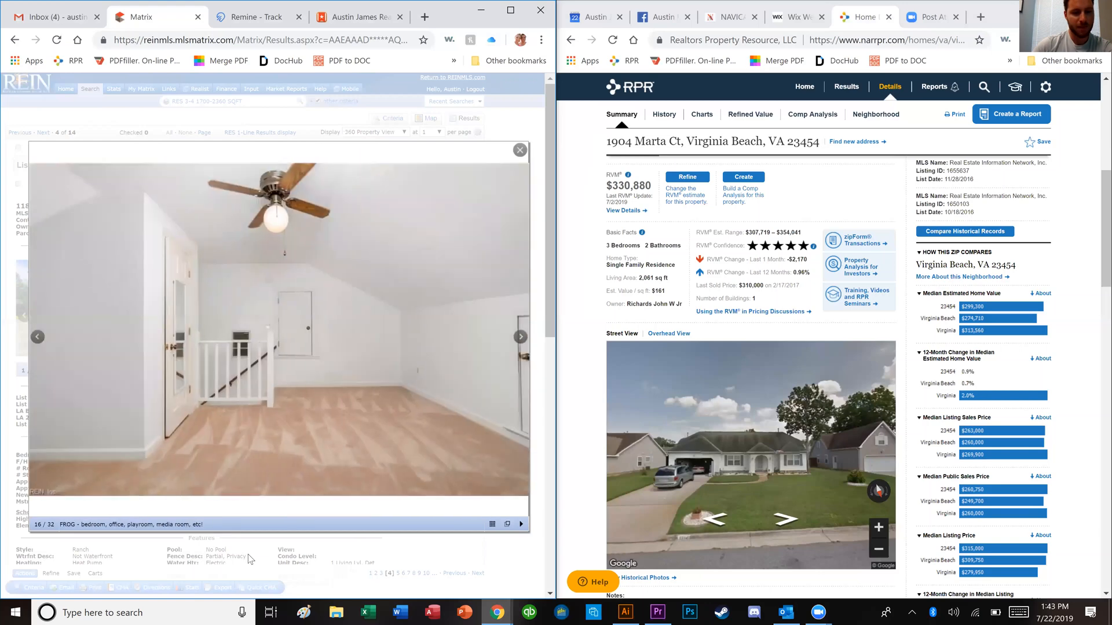
click(268, 548)
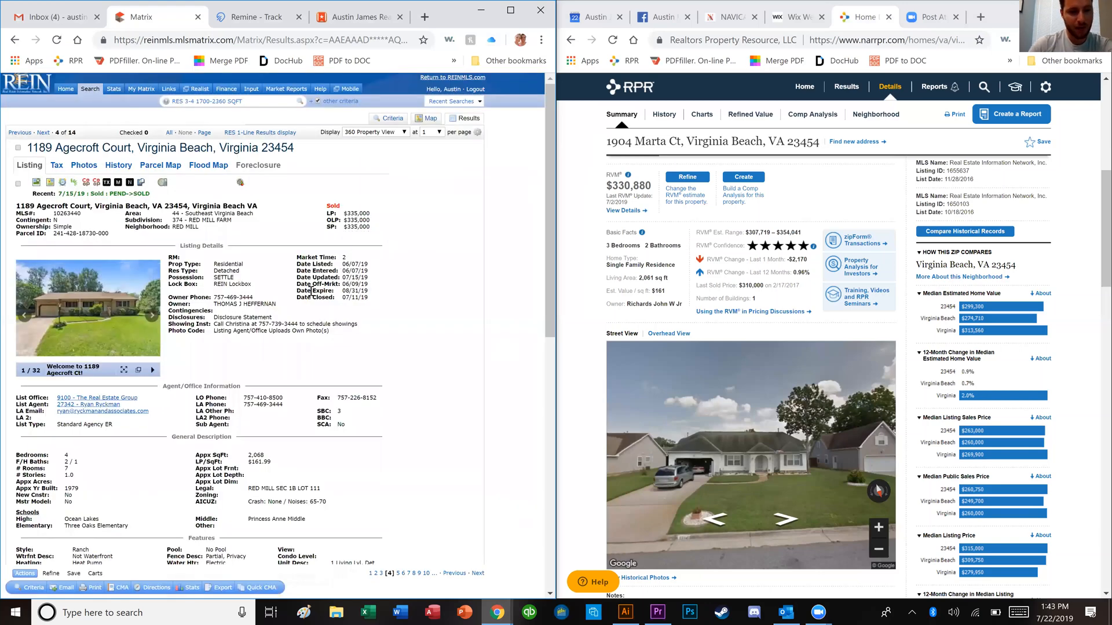
scroll(288, 379, down, 1)
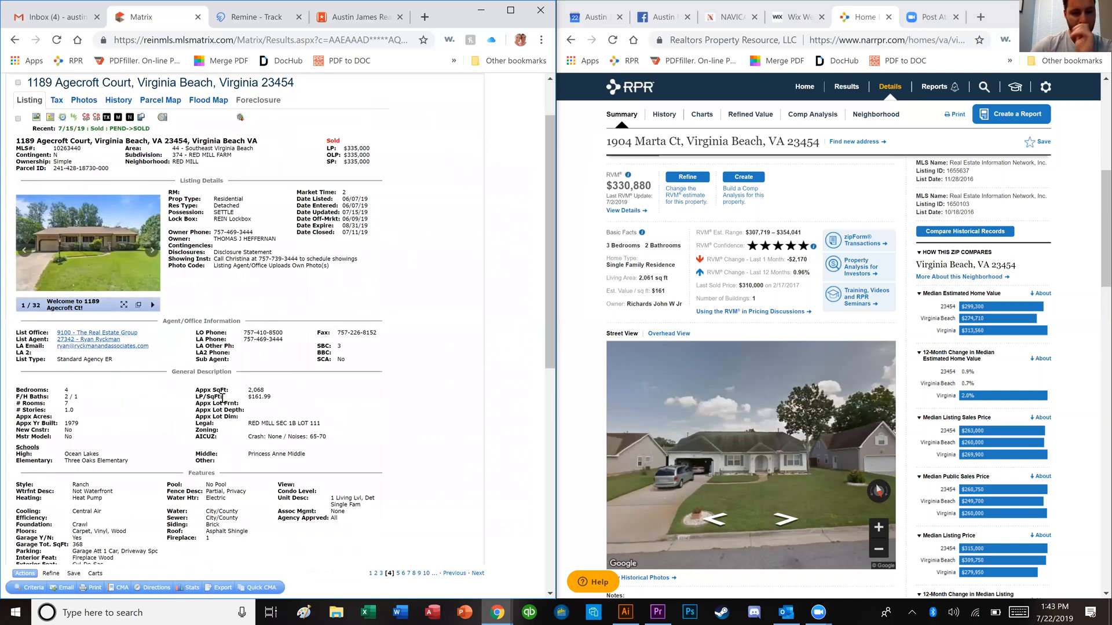
scroll(107, 189, up, 2)
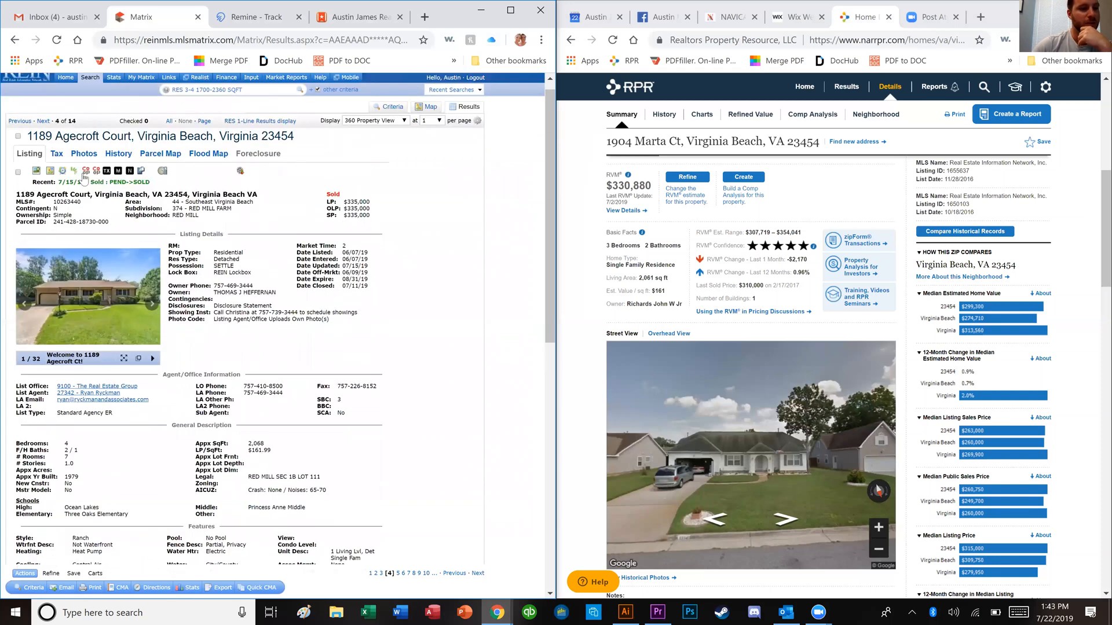
click(51, 183)
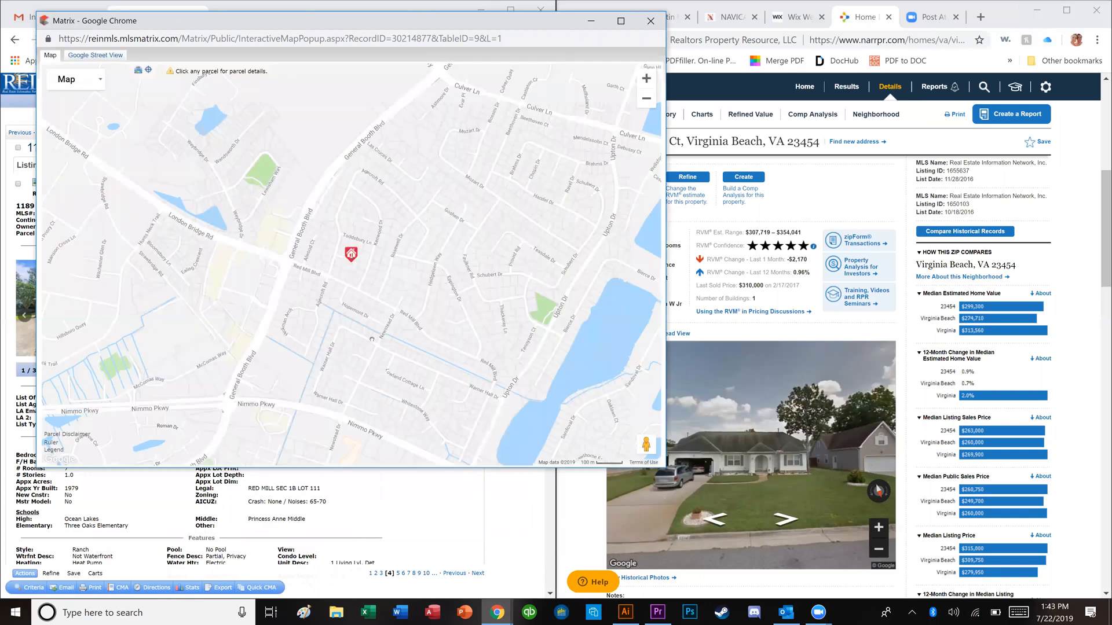
drag(351, 254, 238, 288)
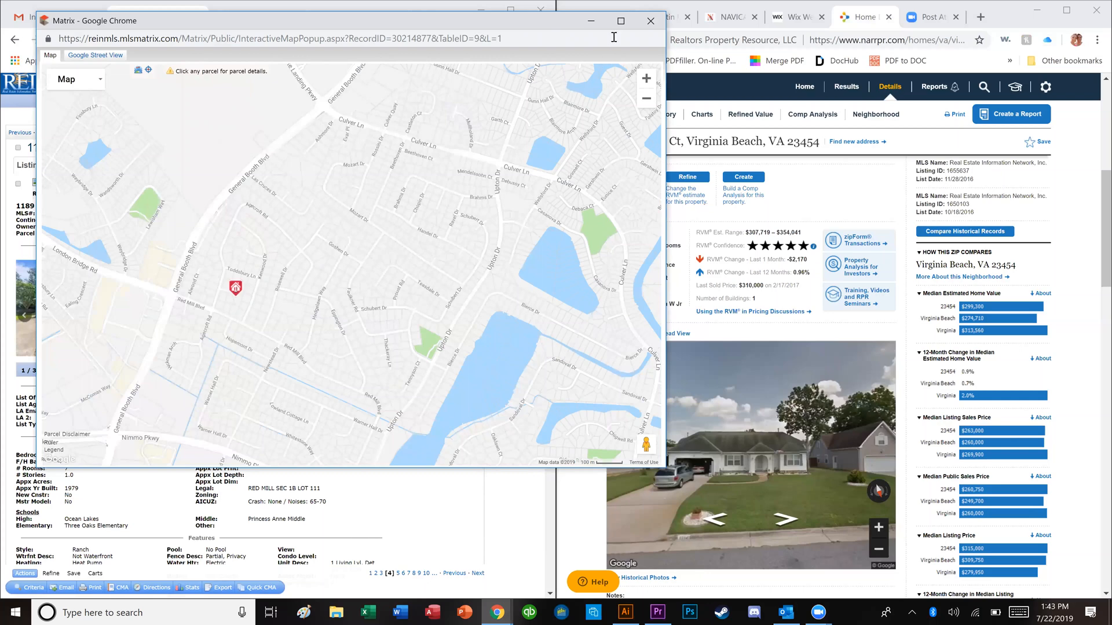
click(650, 21)
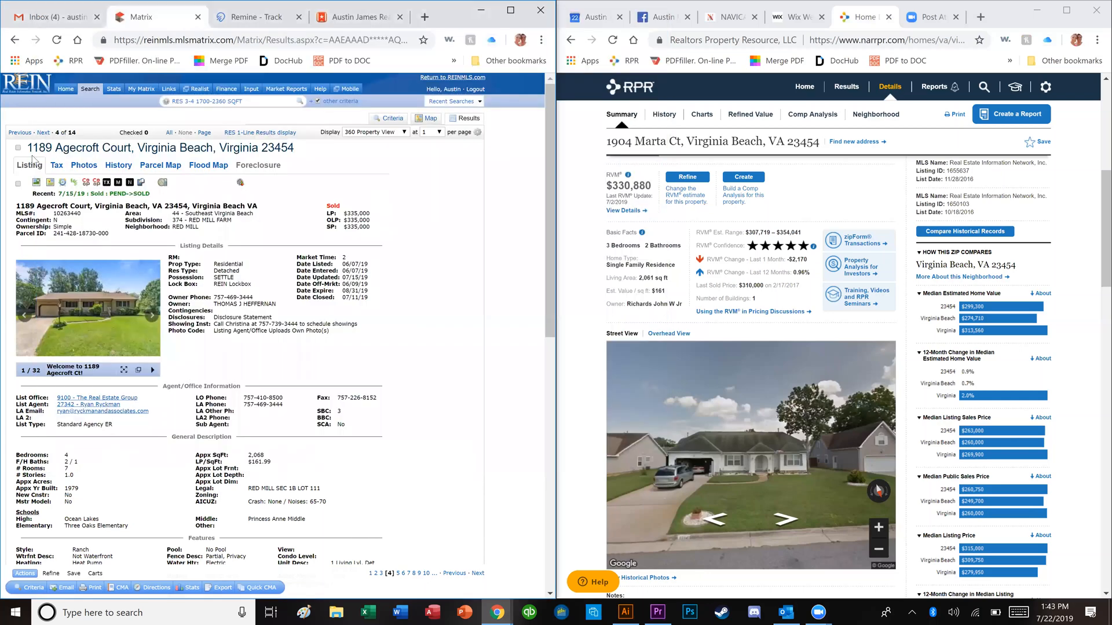
Step: Check the Agecroft Court comp, then glance at the Chopin Drive comp's (5 of 14) photos
click(278, 227)
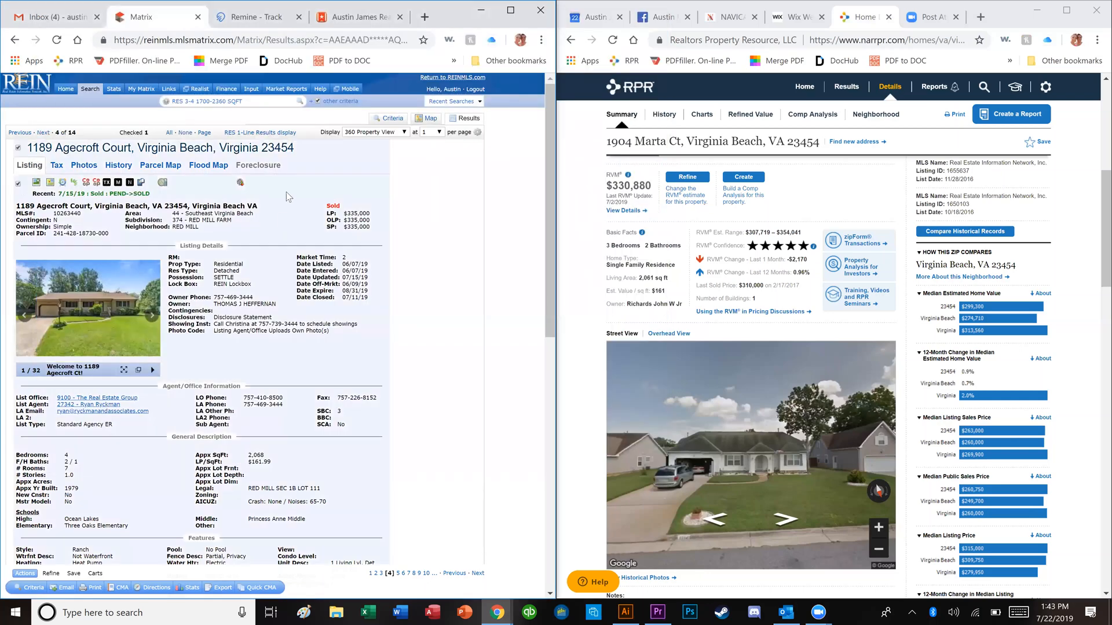
key(Right)
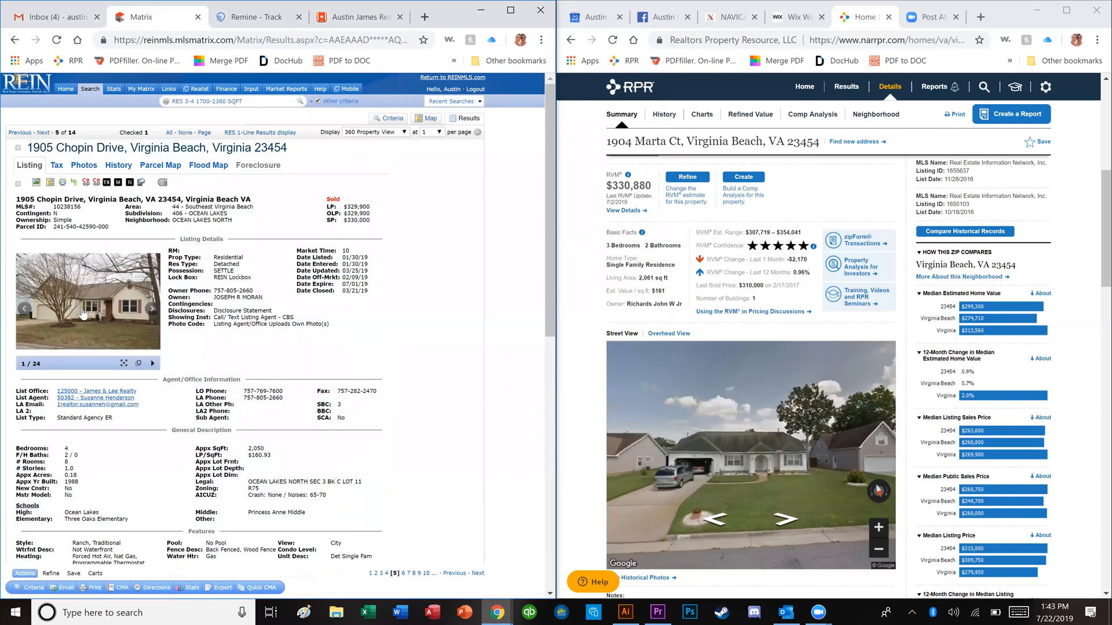
click(83, 315)
key(Right)
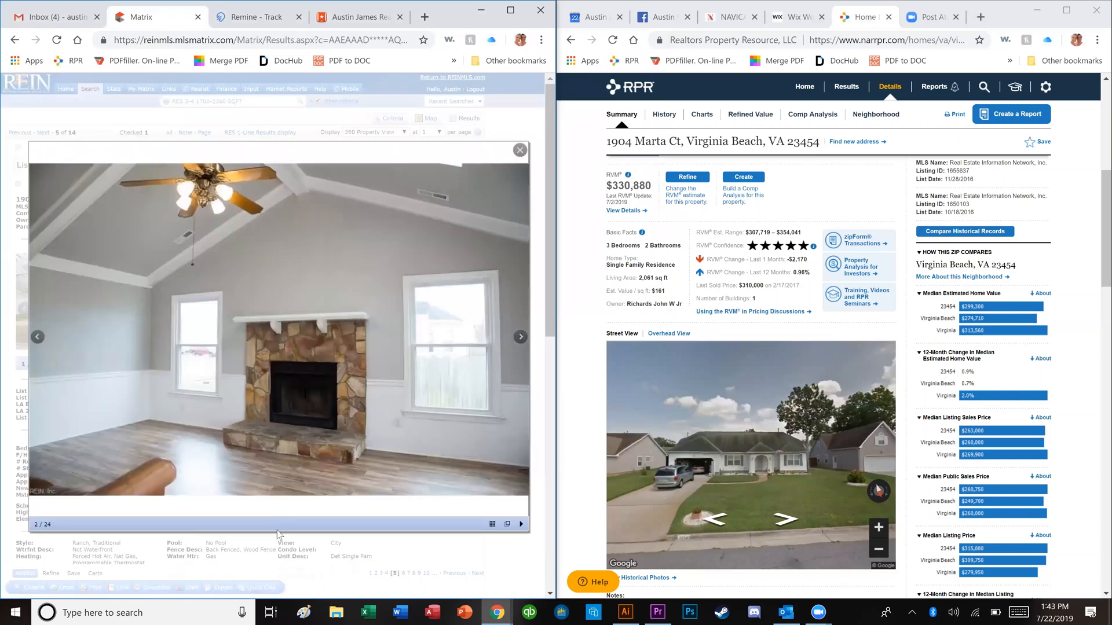
key(Escape)
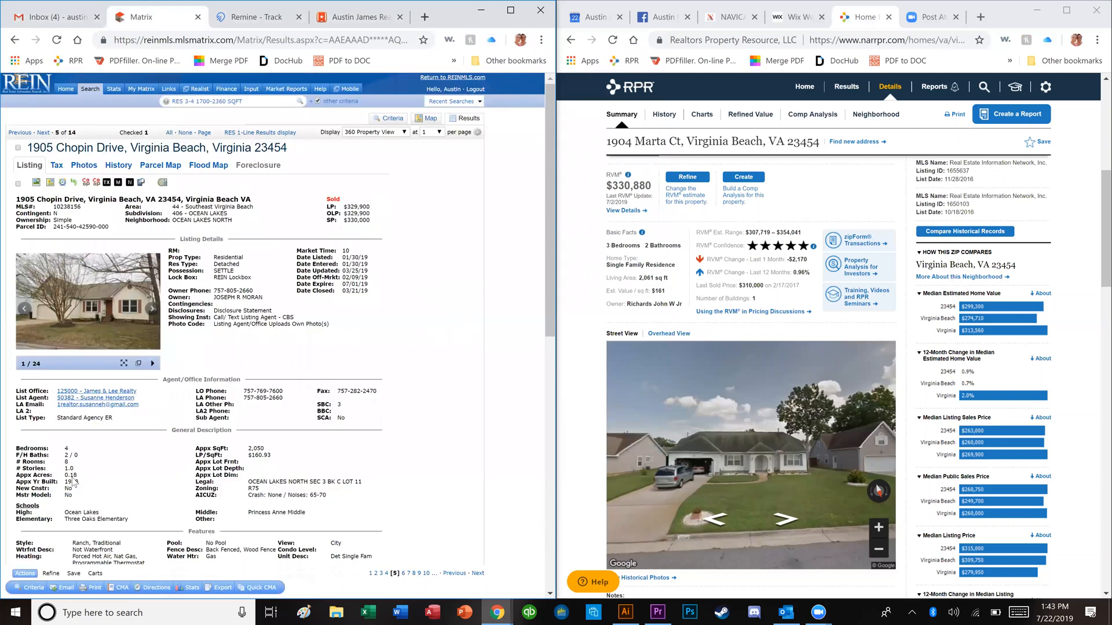
click(96, 348)
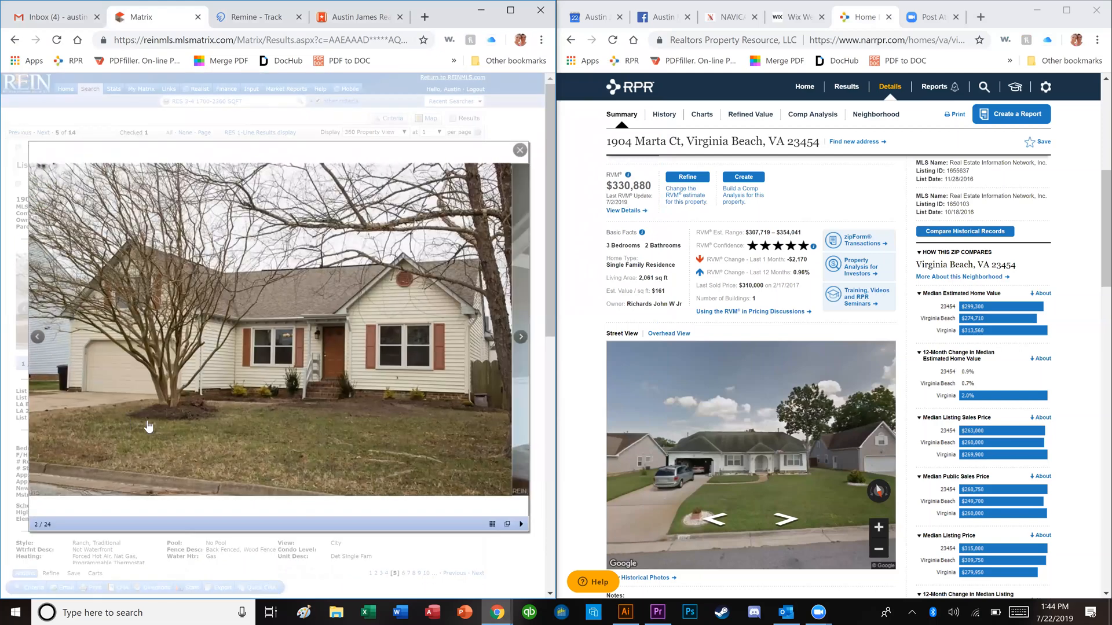
key(Right)
key(Right)
key(Right)
key(Right)
key(Right)
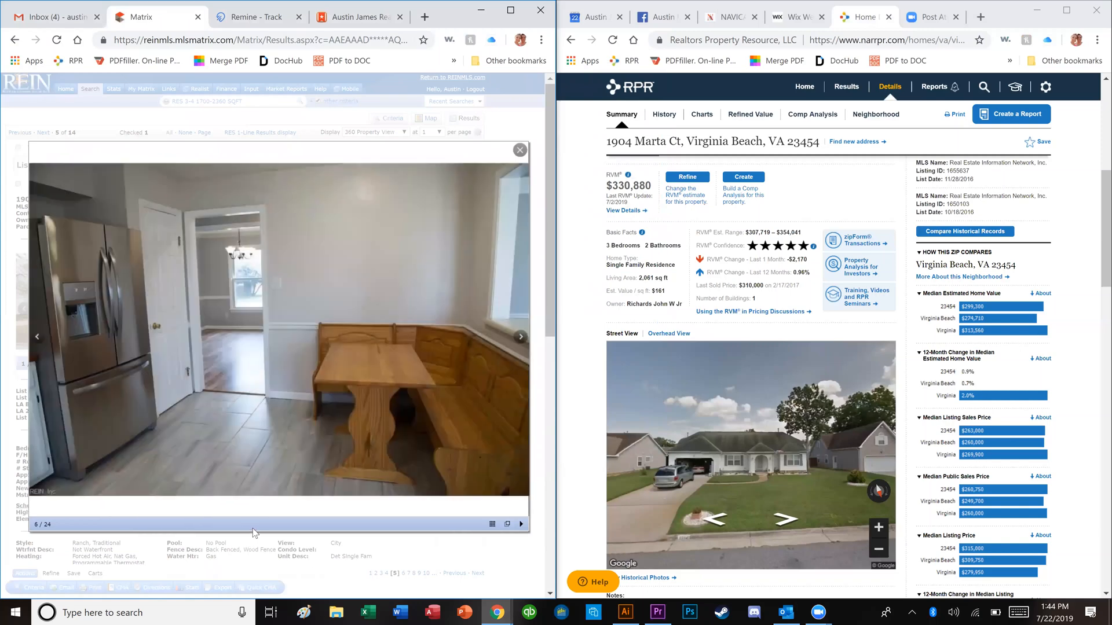
key(Right)
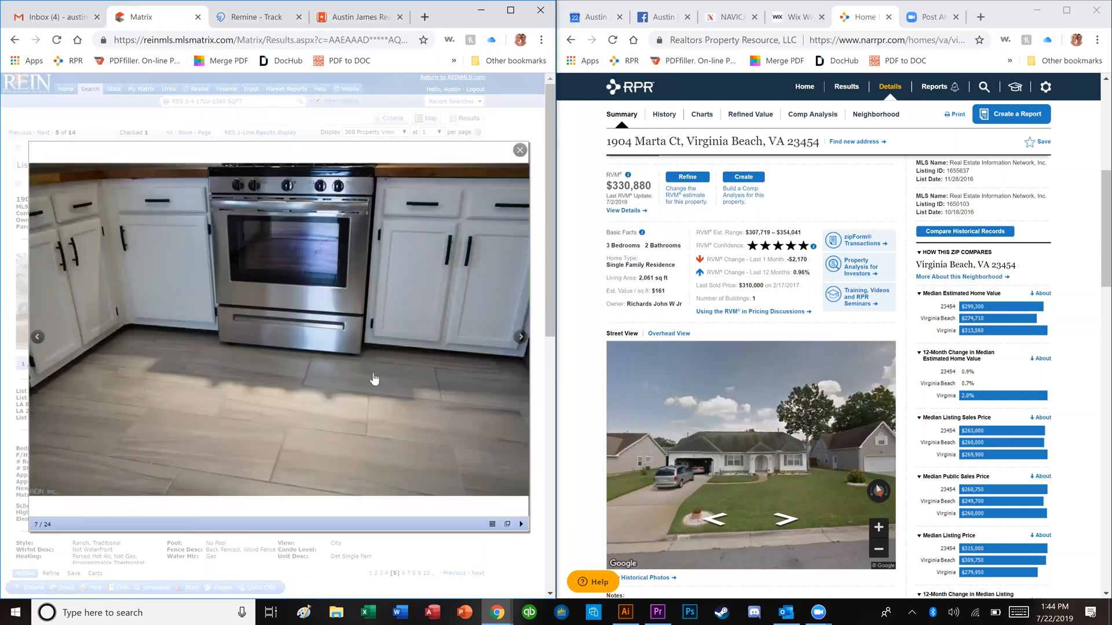
key(Right)
key(Right)
key(Right)
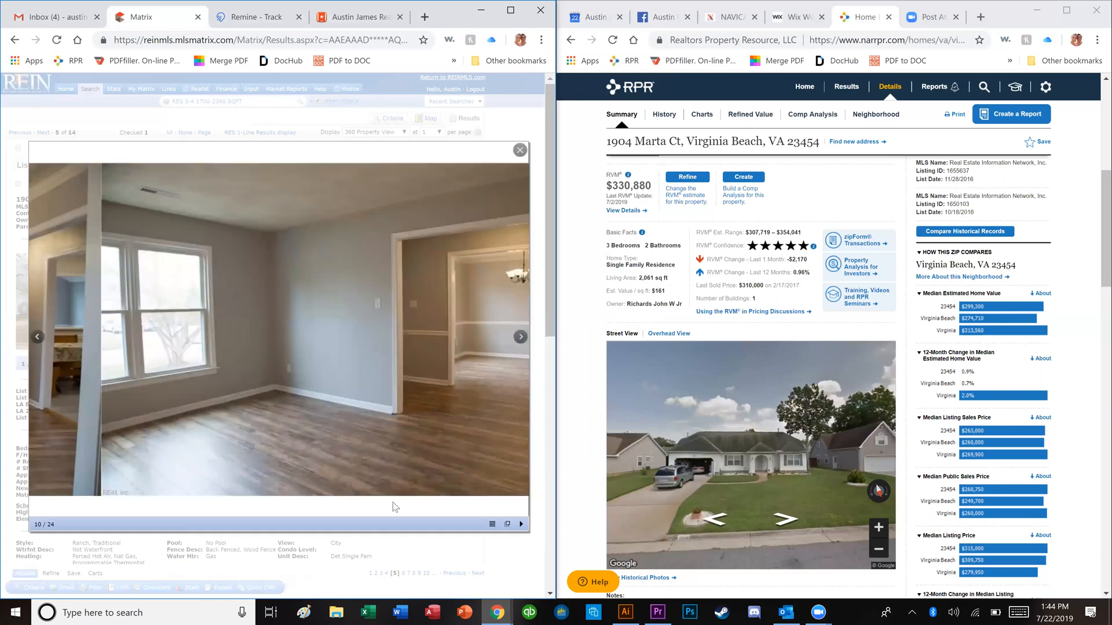
key(Right)
key(Right)
key(Right)
key(Right)
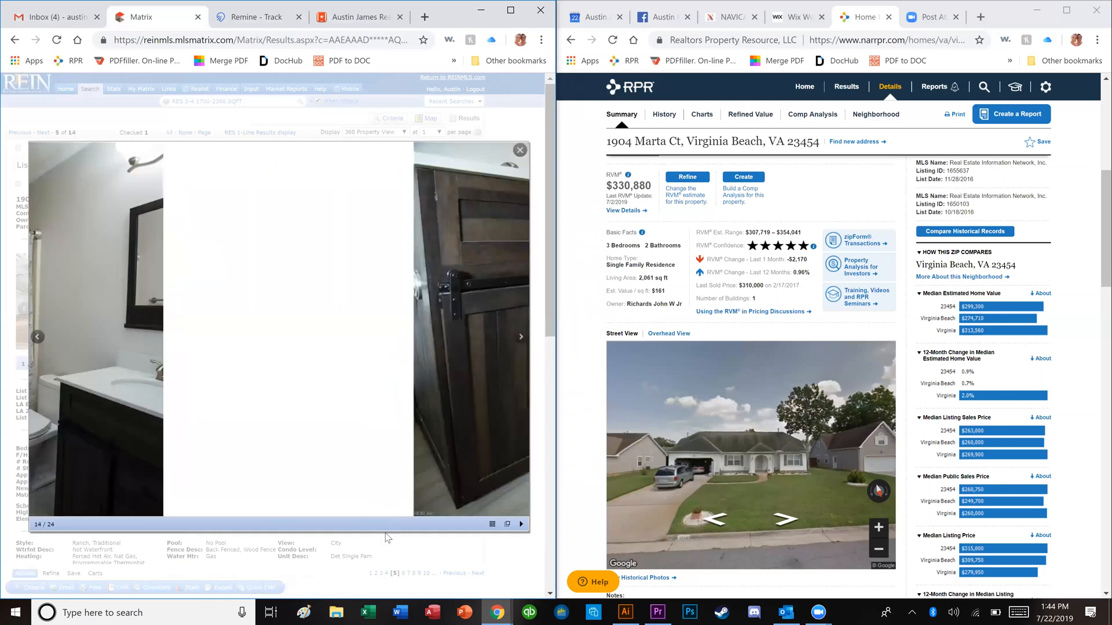
key(Right)
key(Right)
key(Right)
key(Right)
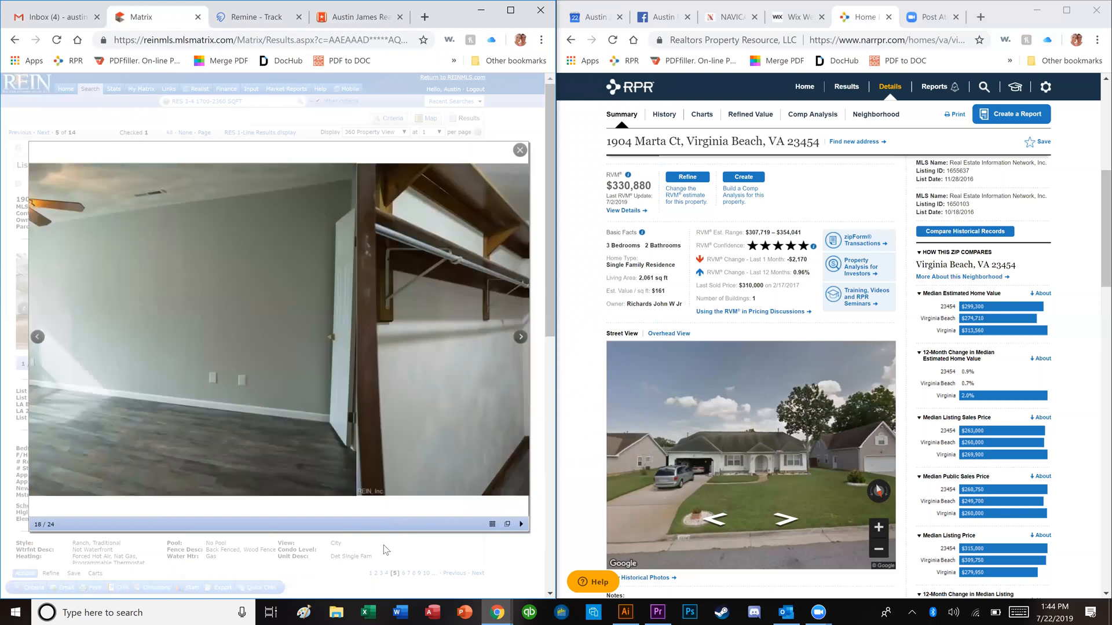
key(Escape)
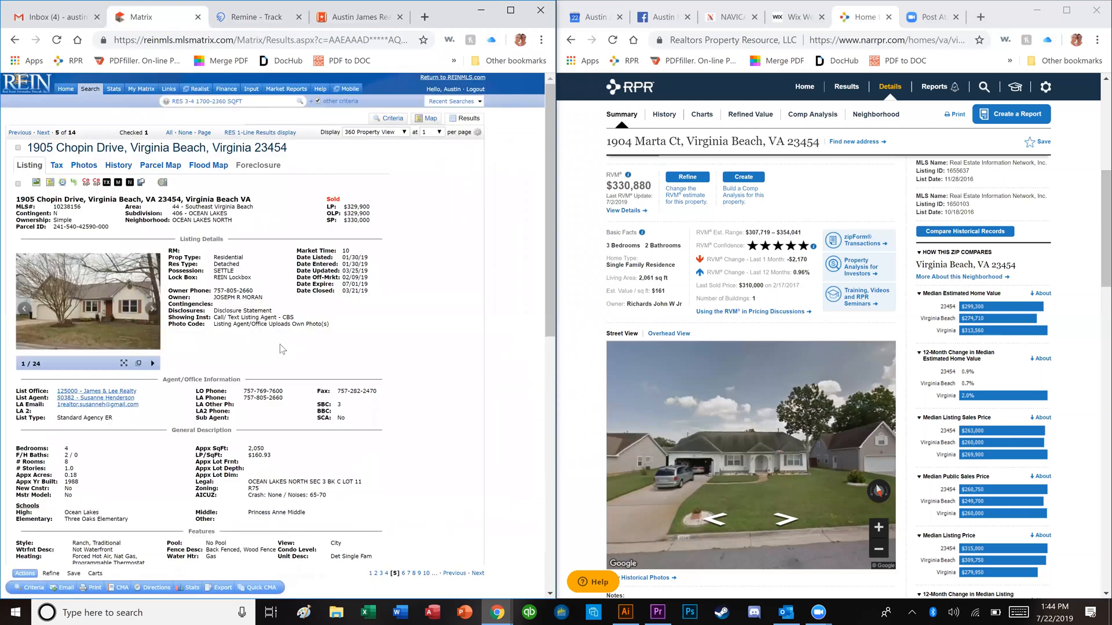
key(Right)
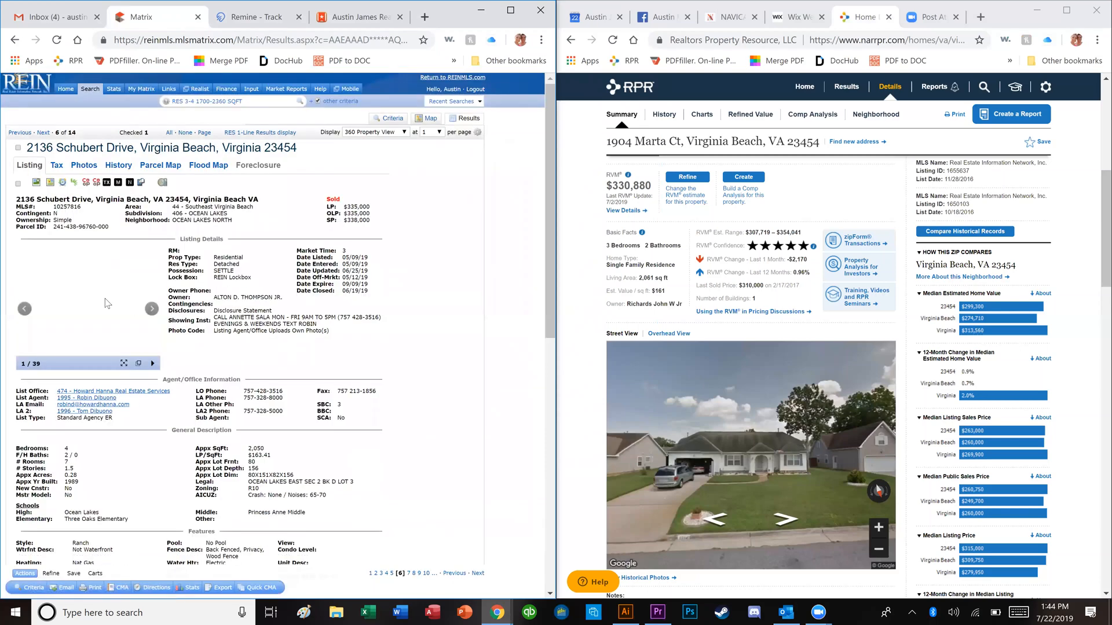
key(Left)
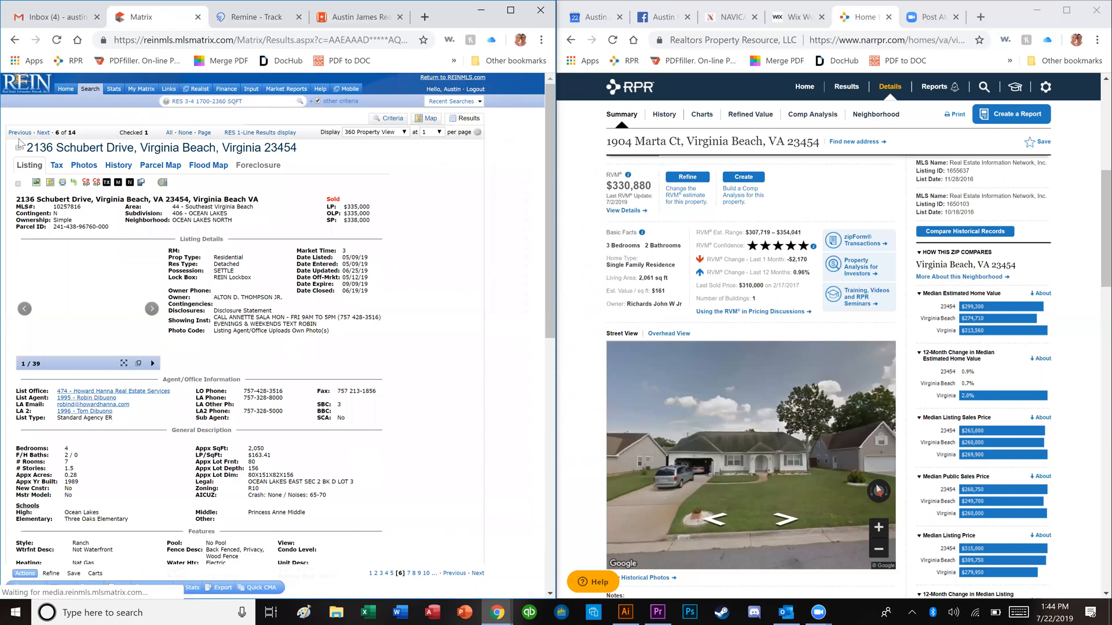
click(18, 148)
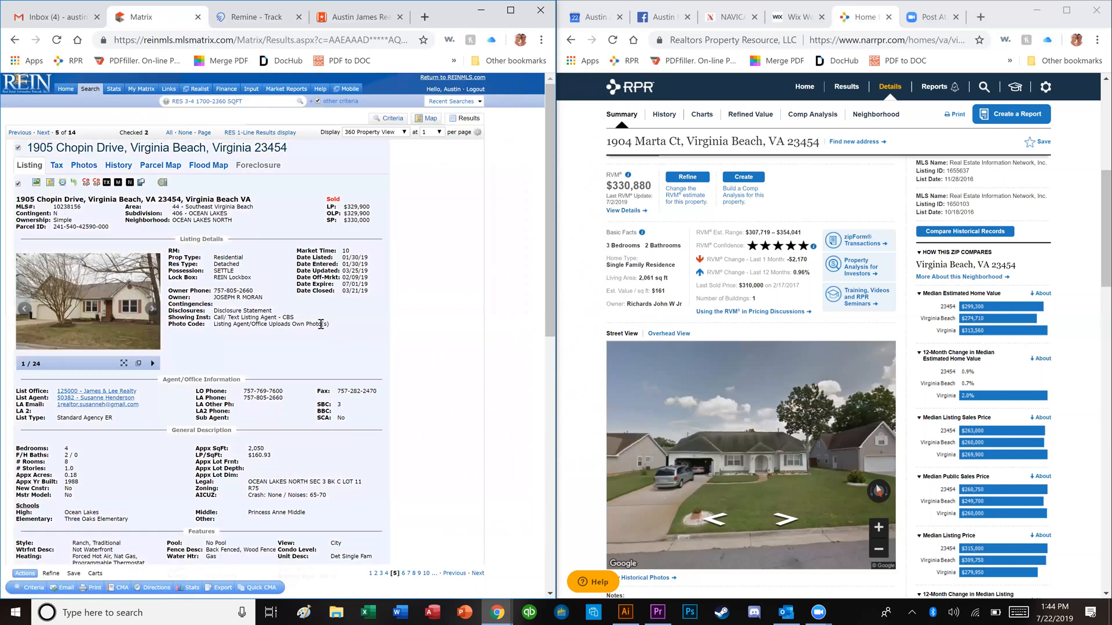
key(Right)
click(123, 323)
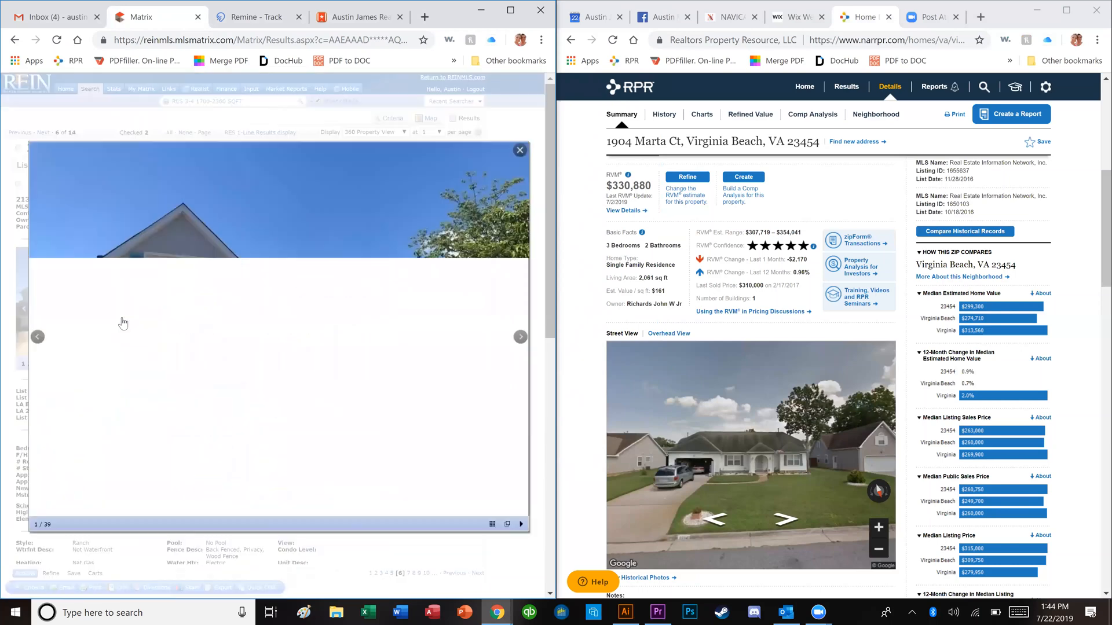
key(Right)
key(Right)
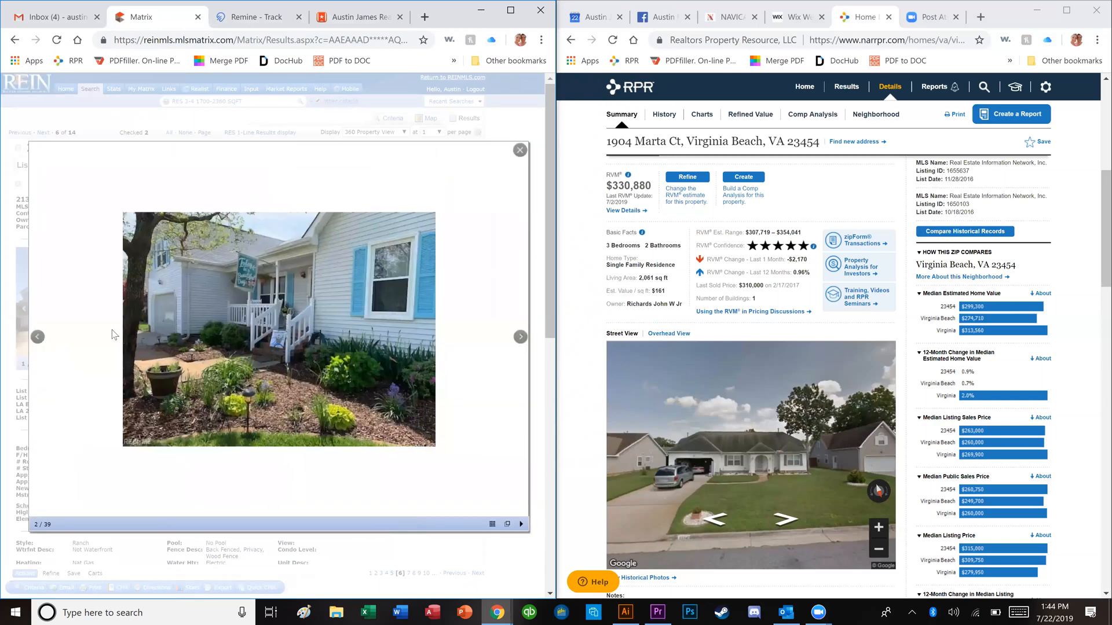
key(Right)
key(Right)
key(Right)
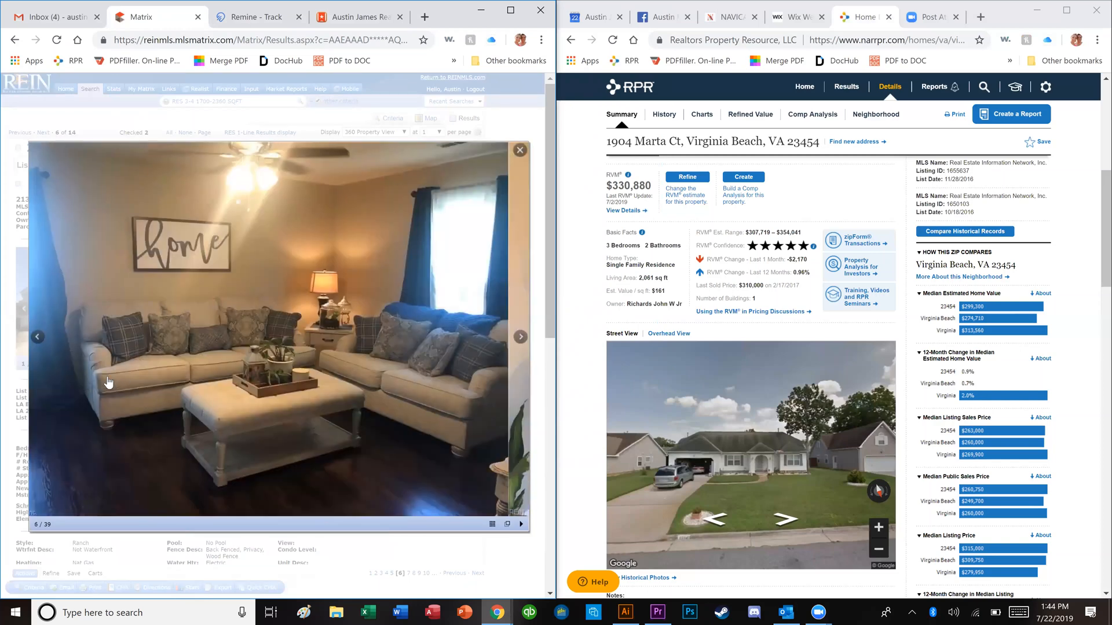
key(Right)
key(Right)
key(Right)
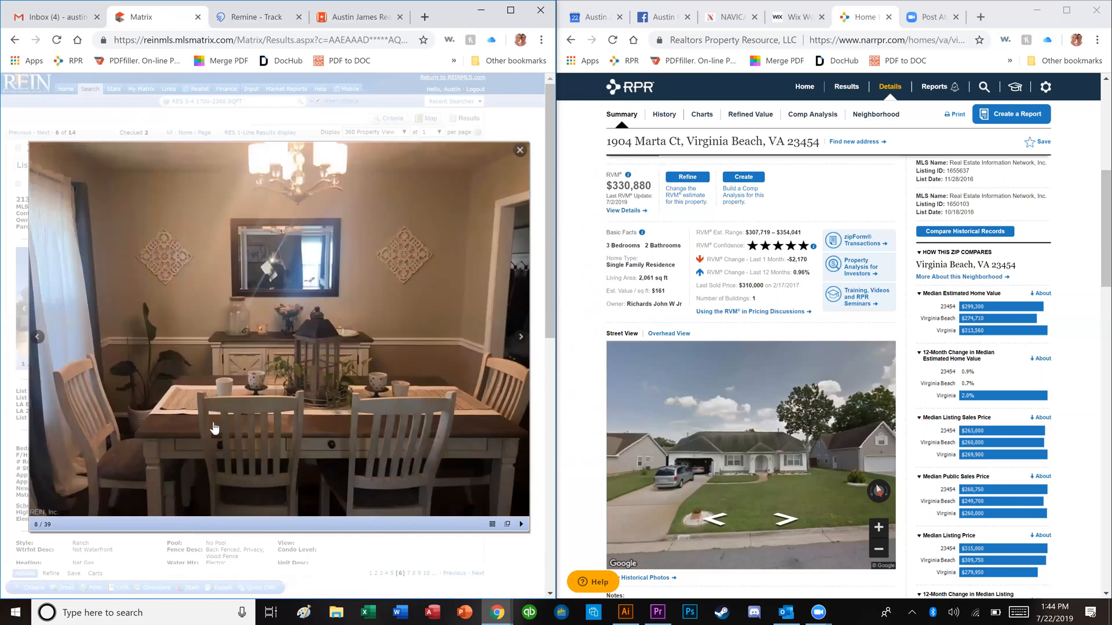
key(Right)
key(Right)
key(Right)
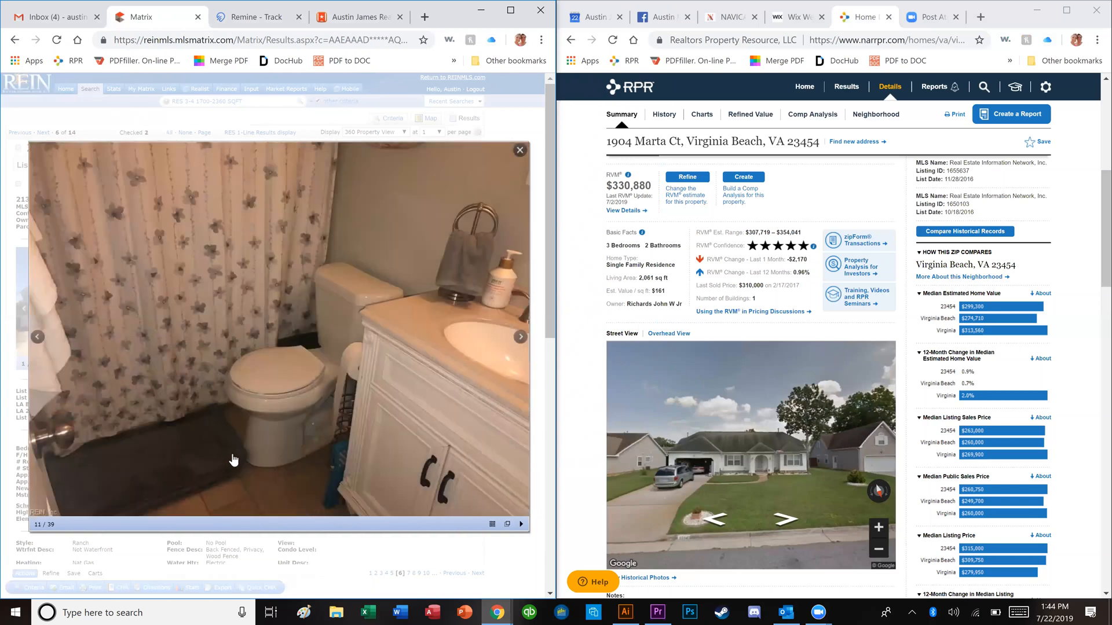
key(Right)
key(Right)
key(Right)
key(Right)
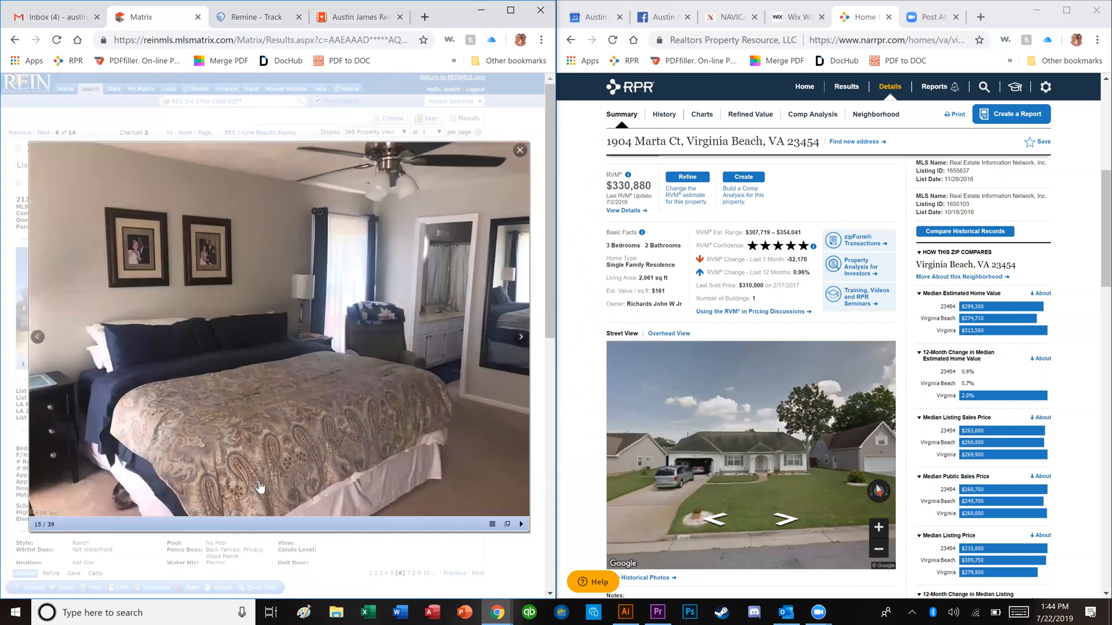
key(Right)
key(Right)
key(Right)
key(Right)
key(Right)
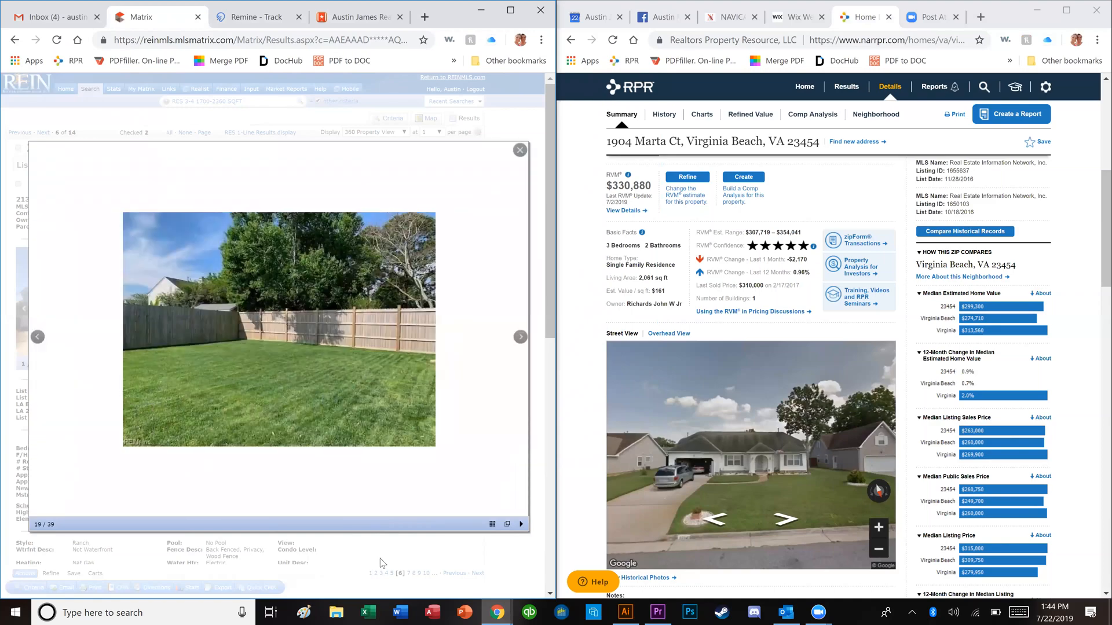
key(Right)
key(Escape)
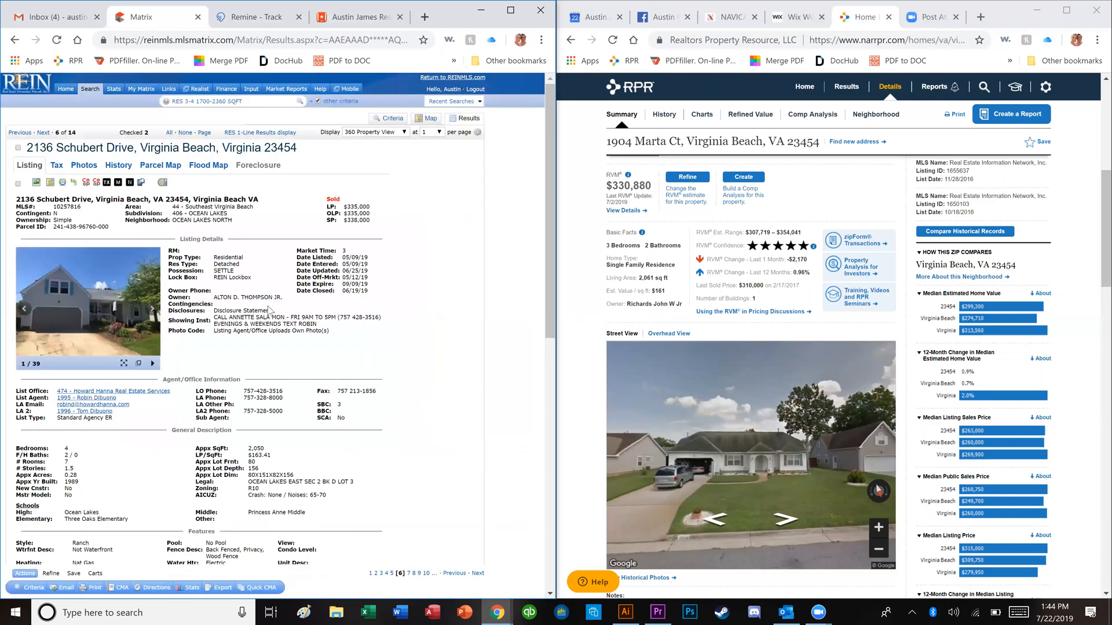
key(Right)
click(18, 183)
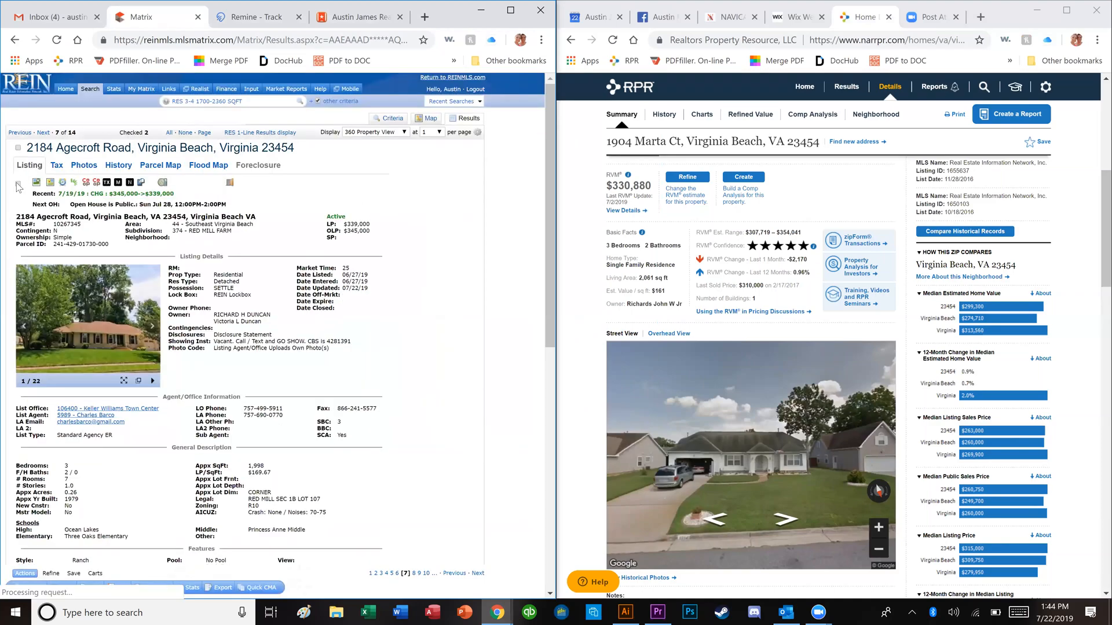
key(Left)
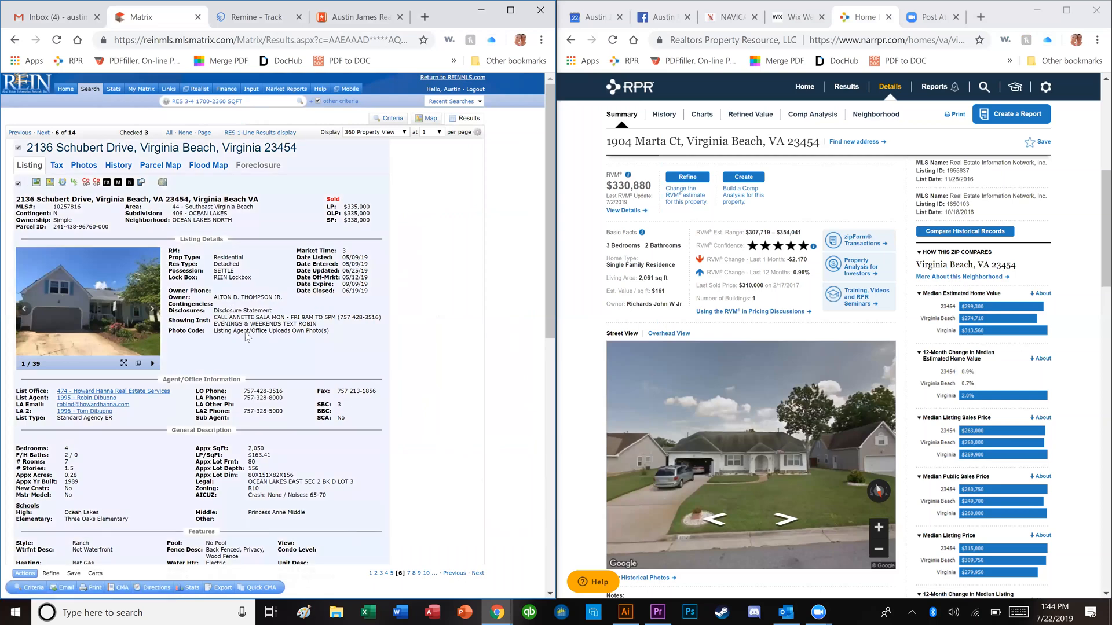
key(Right)
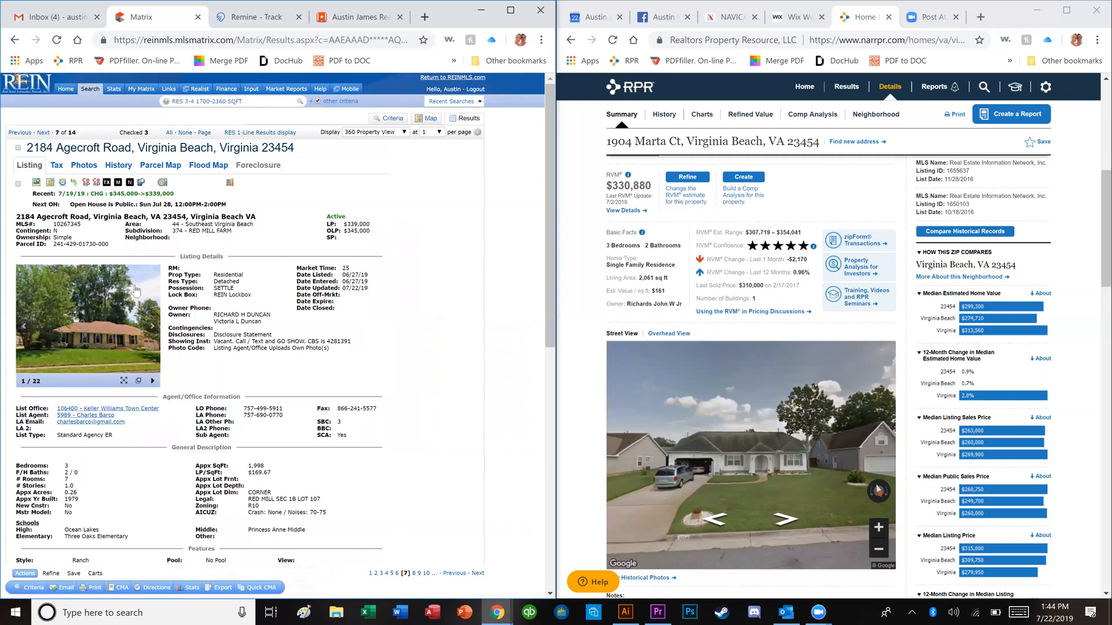
click(102, 309)
key(Right)
key(Right)
key(Right)
key(Right)
key(Right)
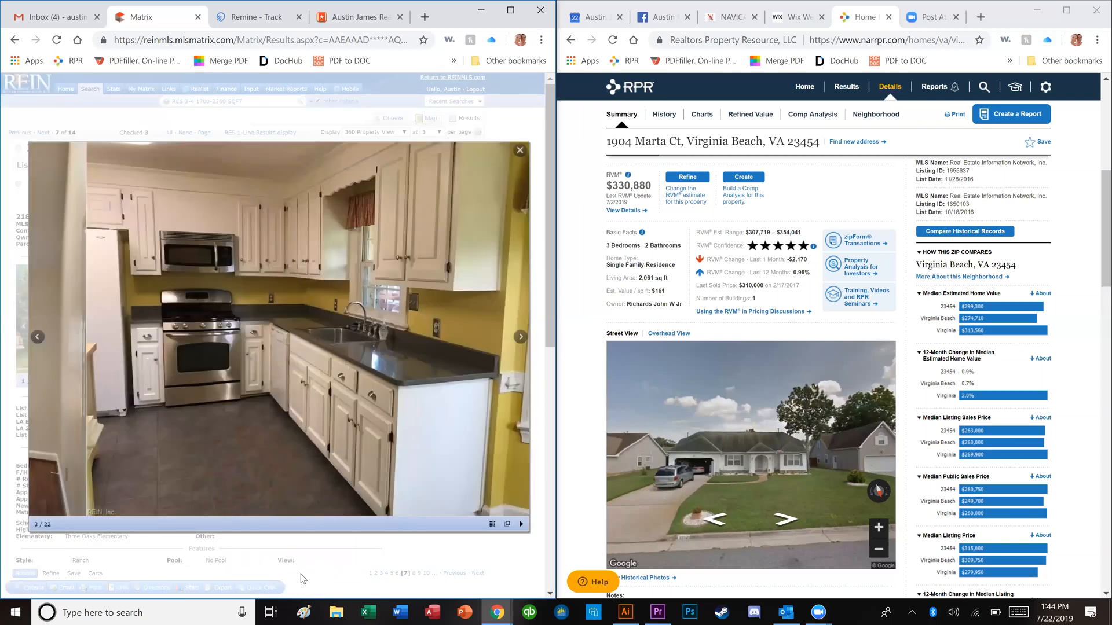
key(Right)
key(Right)
key(Right)
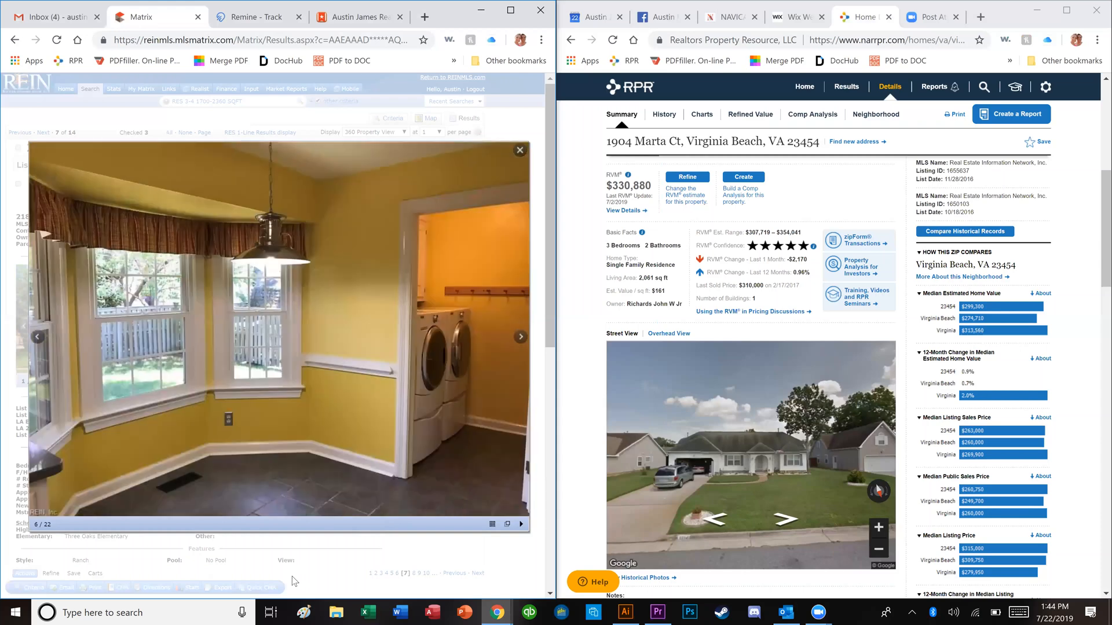
key(Right)
key(Right)
key(Right)
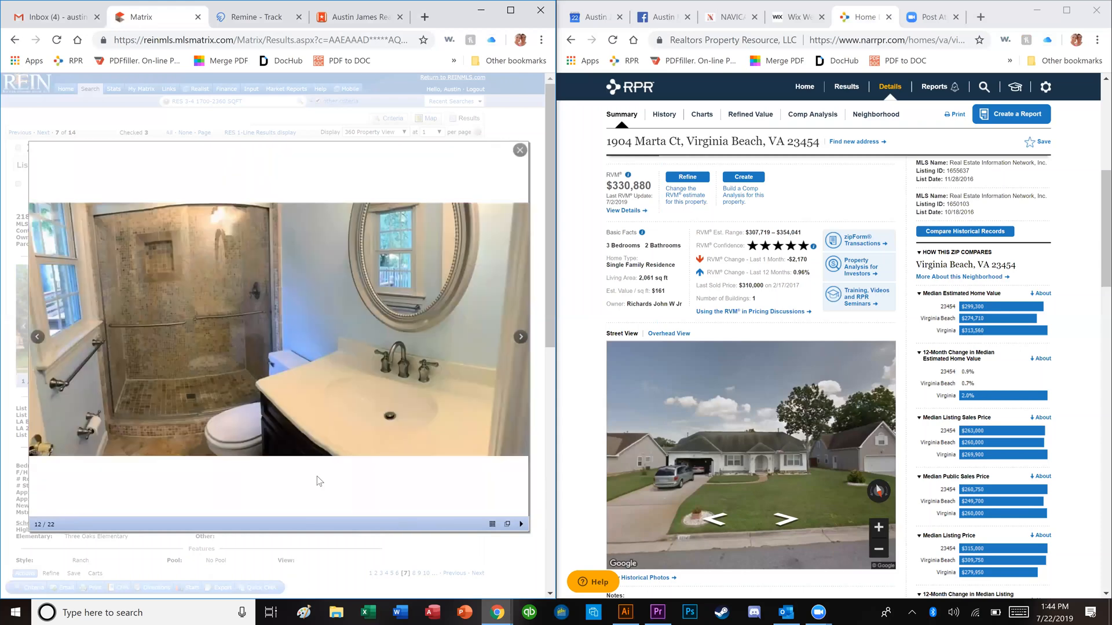
key(Right)
key(Right)
key(Right)
click(349, 545)
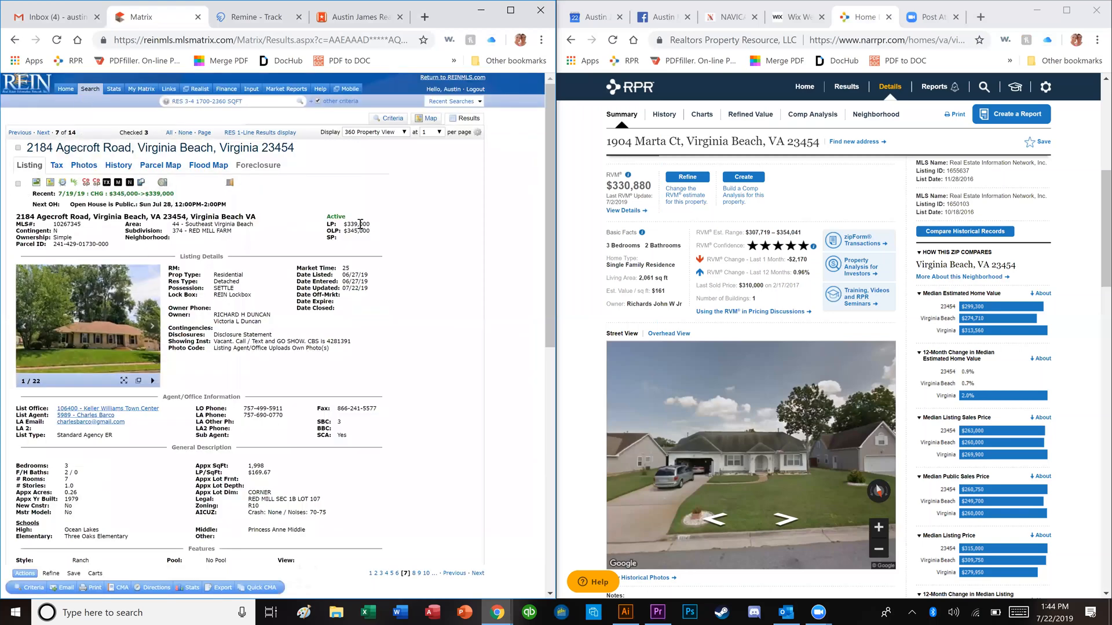
key(Right)
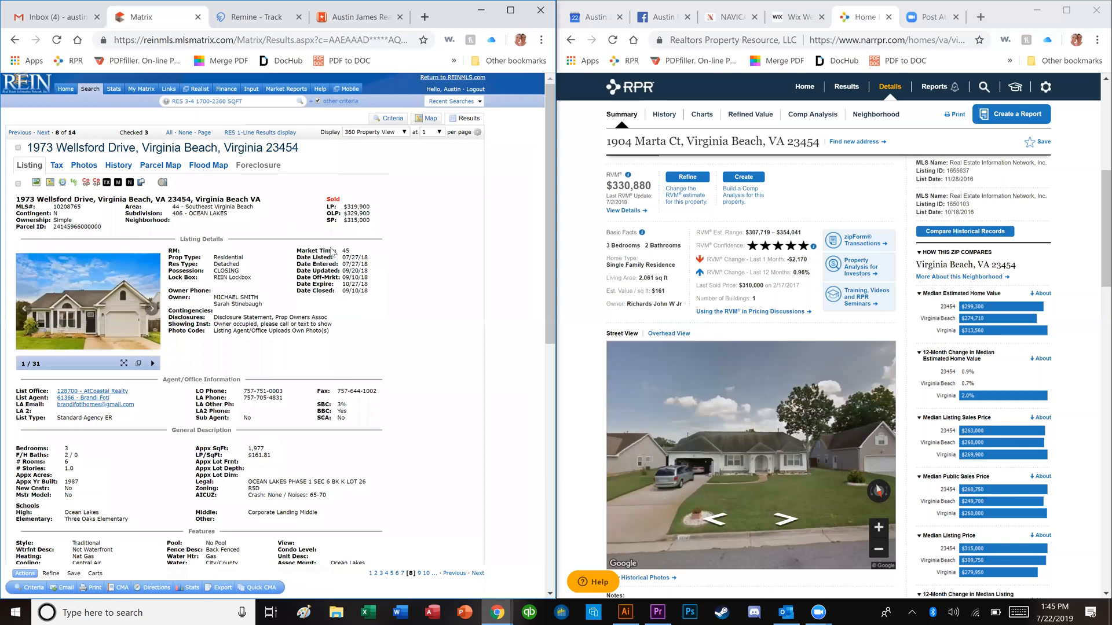
click(70, 305)
key(Right)
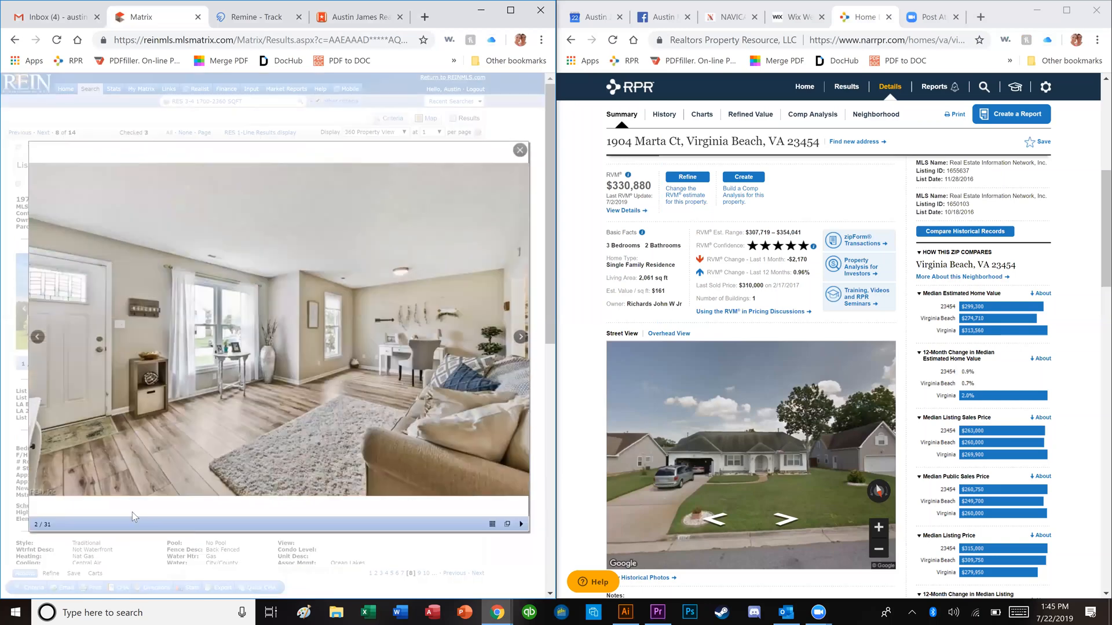
key(Right)
key(Right)
key(Right)
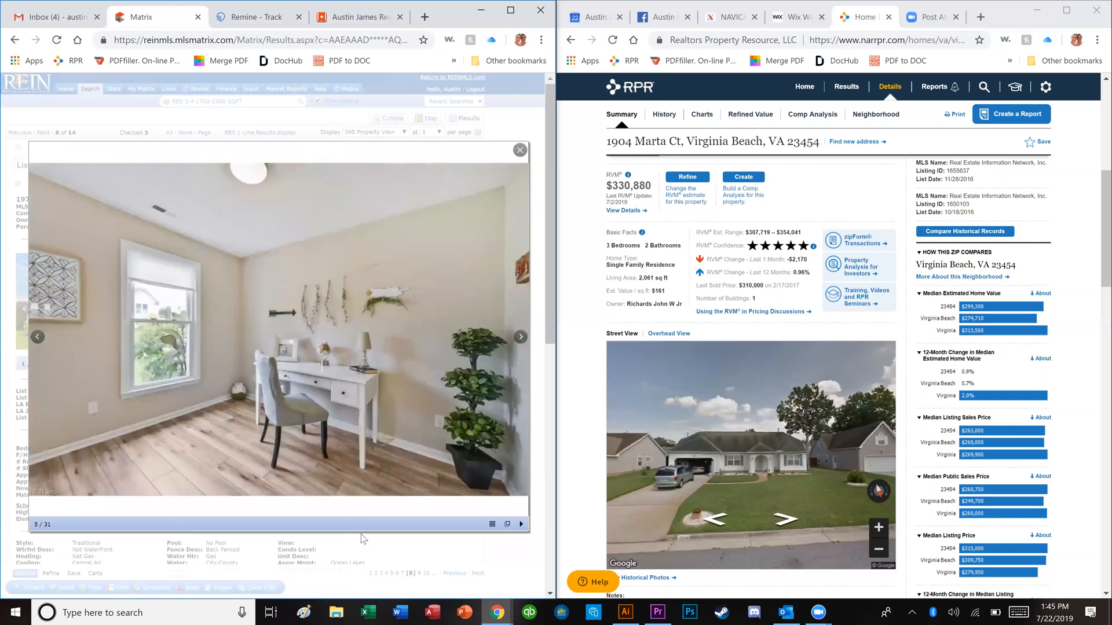
key(Right)
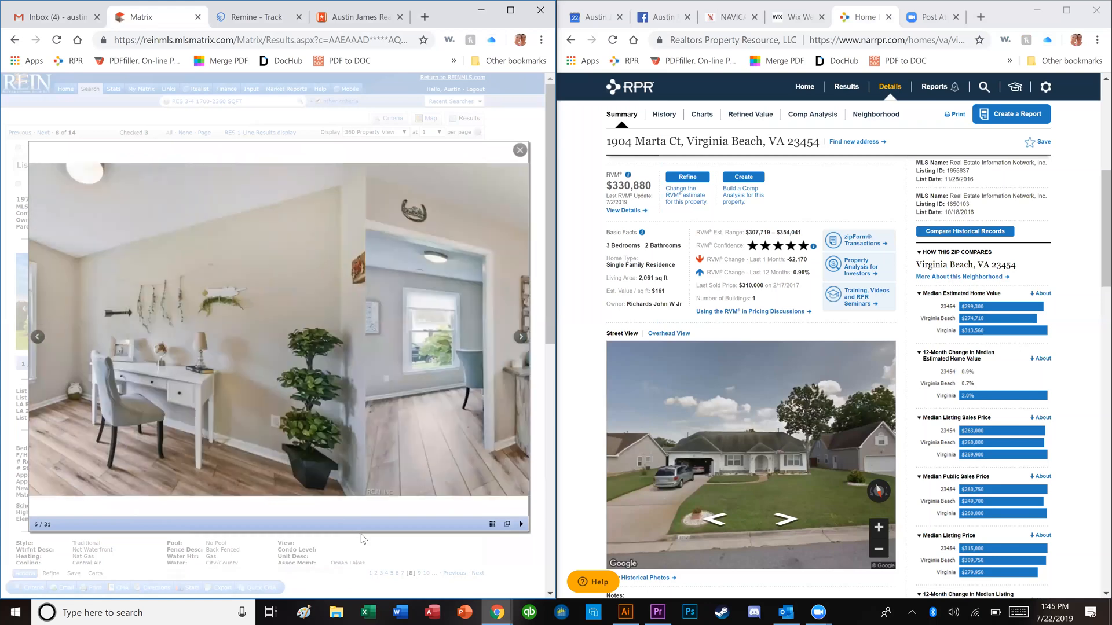
key(Right)
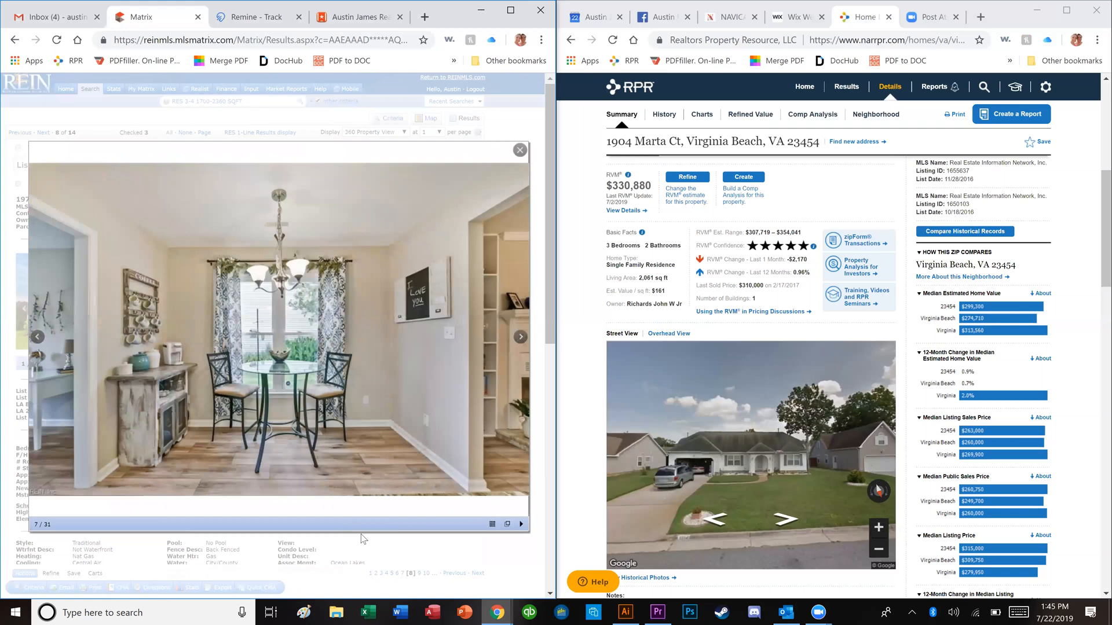
key(Right)
key(Right)
key(Right)
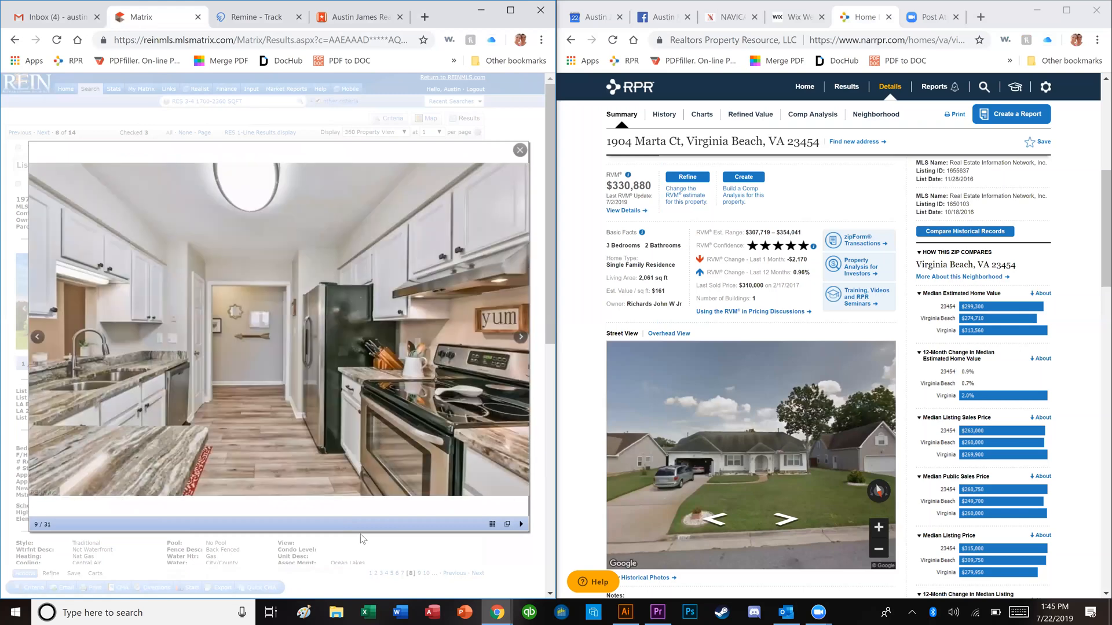
key(Right)
key(Escape)
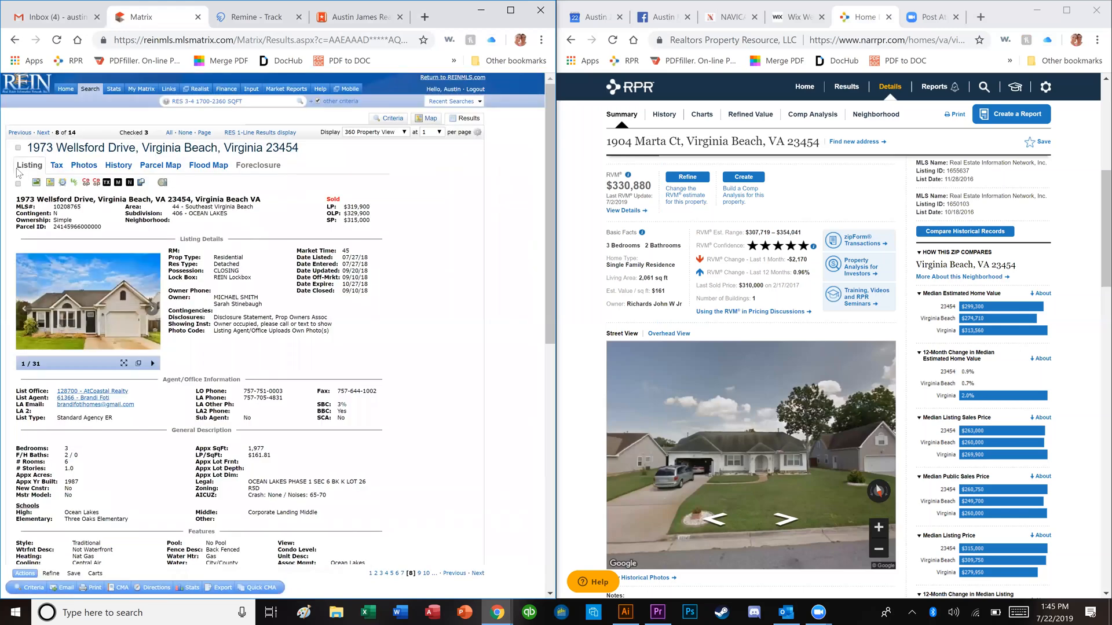
click(18, 149)
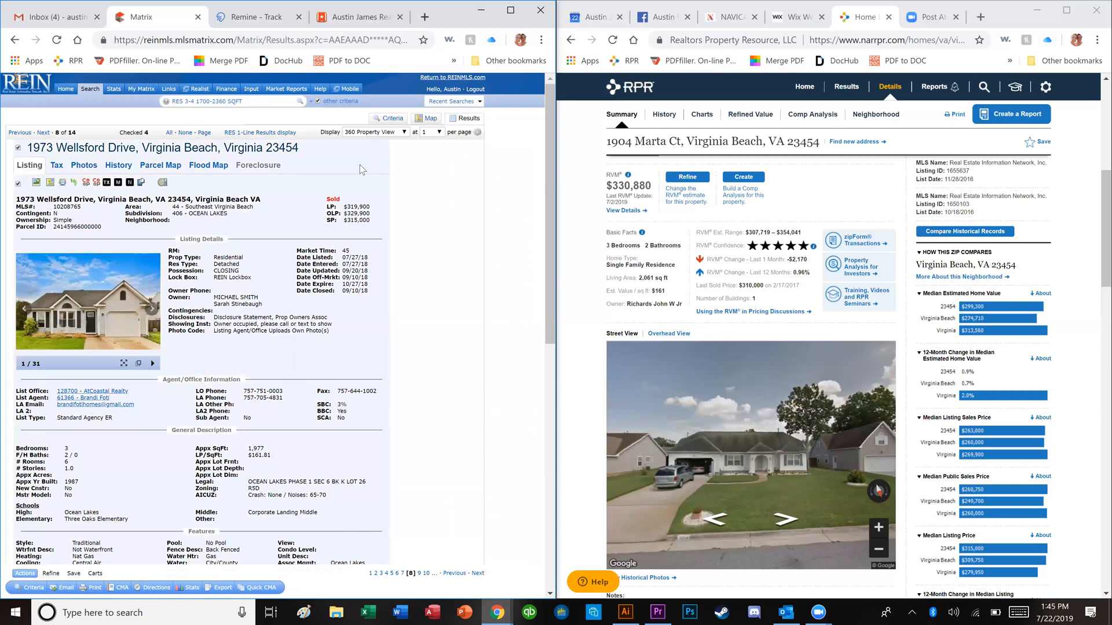
click(275, 133)
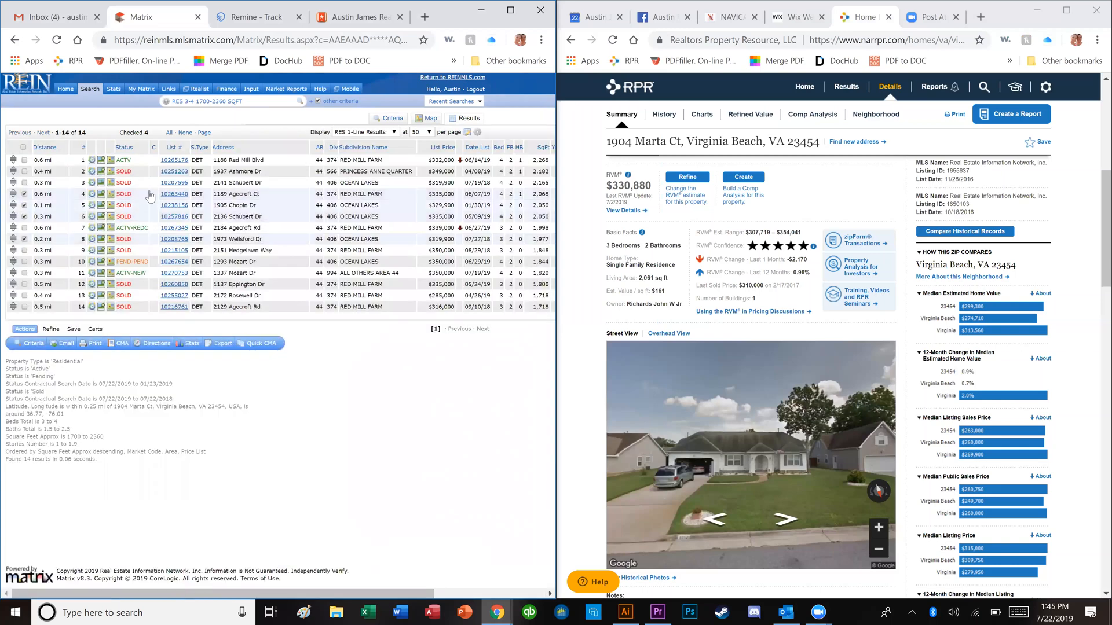
click(183, 197)
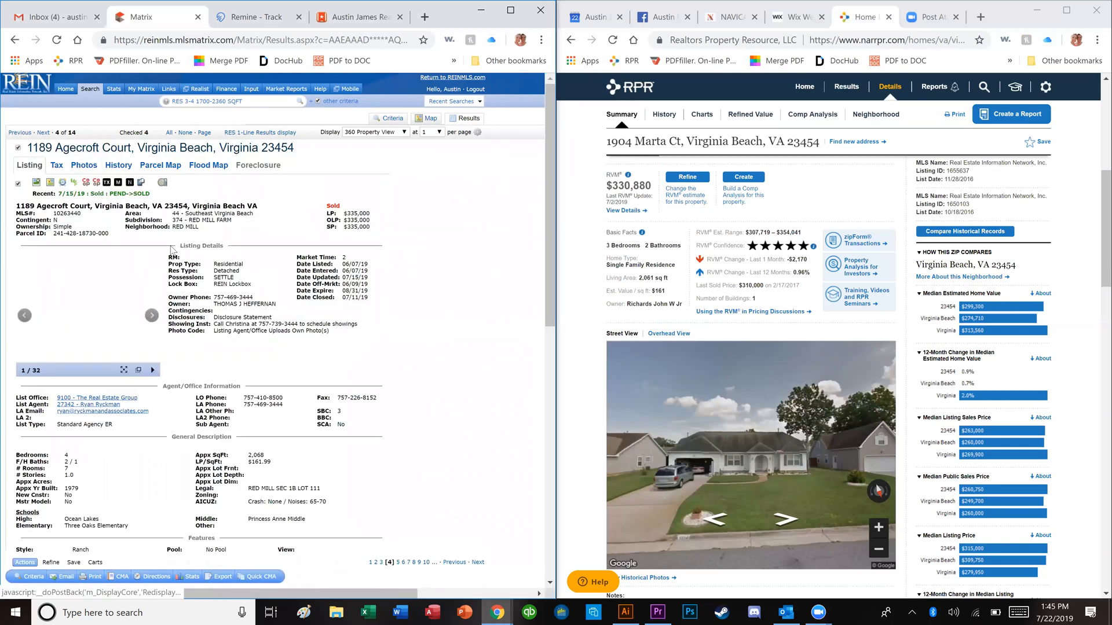
click(128, 312)
click(139, 363)
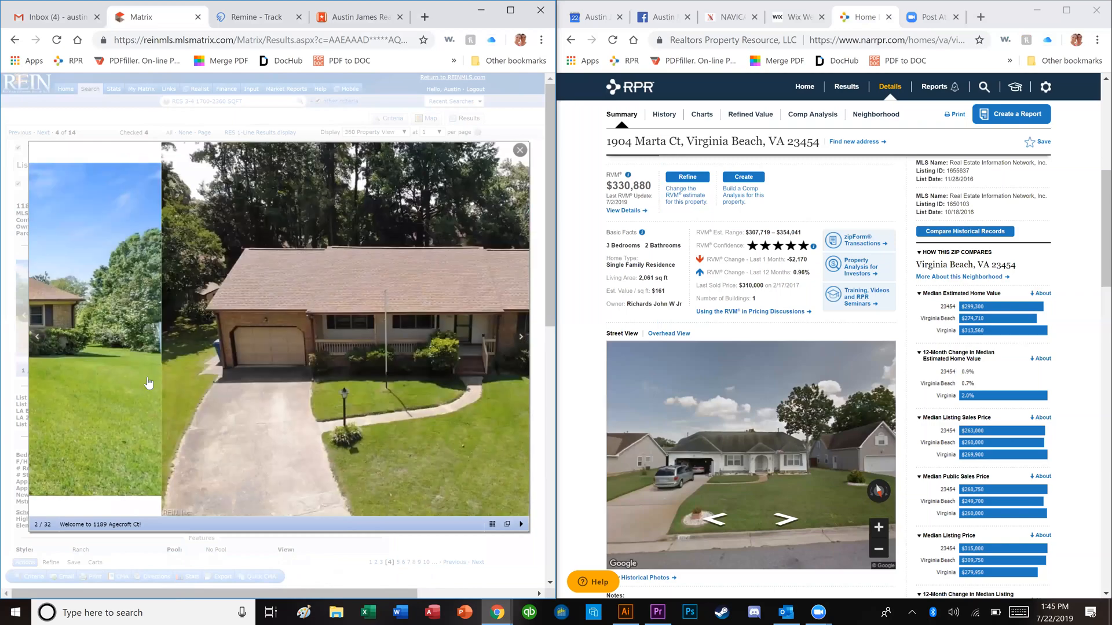
click(168, 398)
click(182, 416)
key(Right)
key(Right)
key(Right)
key(Right)
key(Right)
key(Right)
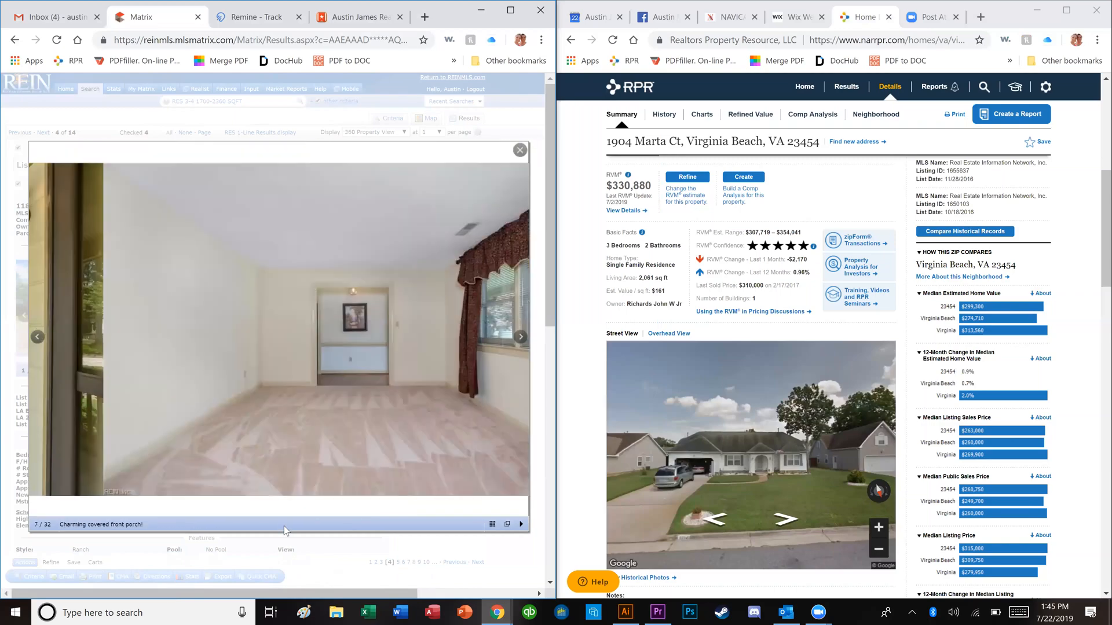
key(Escape)
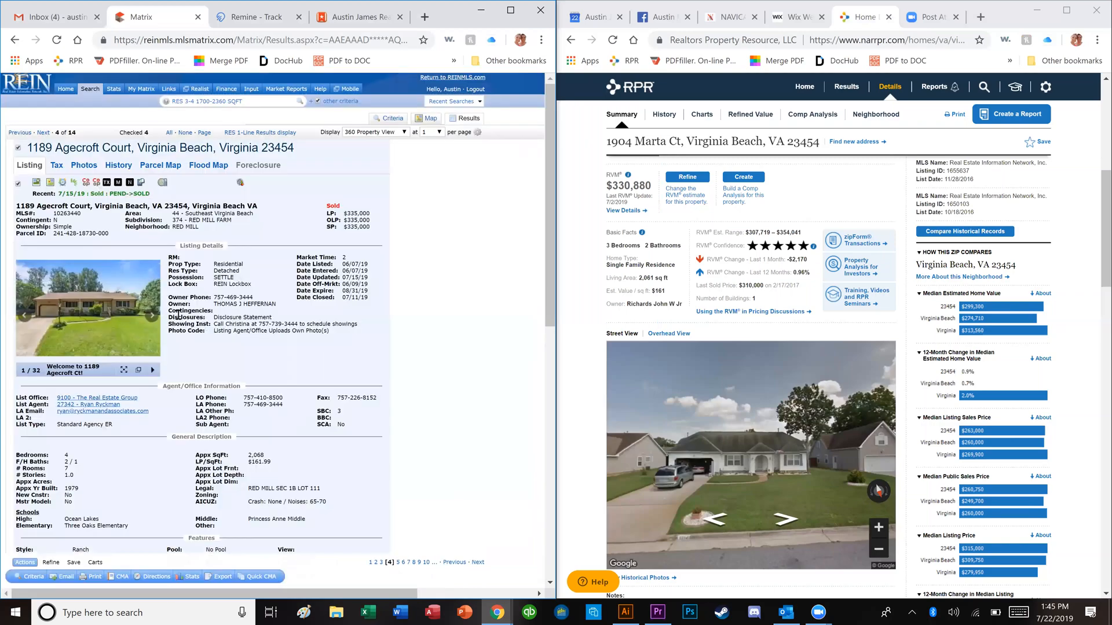
scroll(188, 344, down, 2)
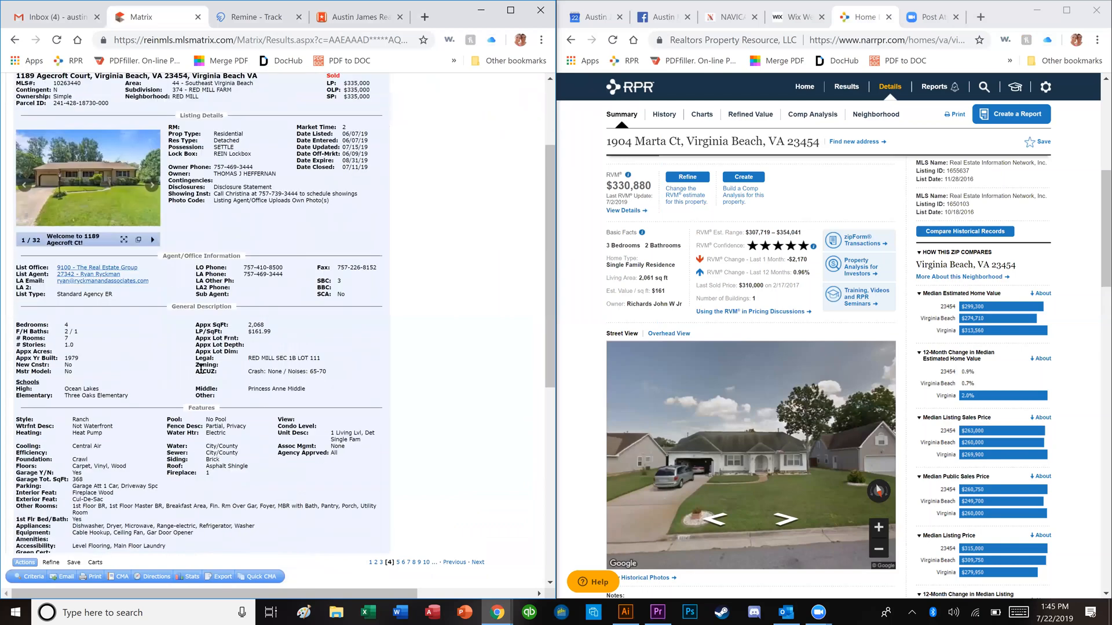
scroll(203, 373, down, 1)
scroll(305, 132, up, 3)
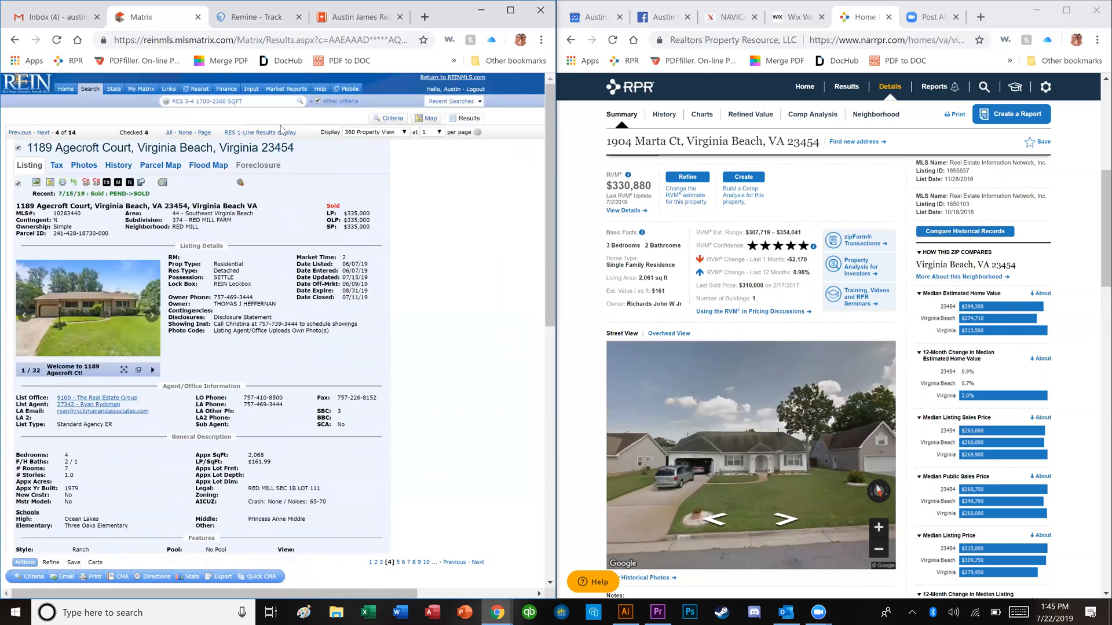
click(280, 134)
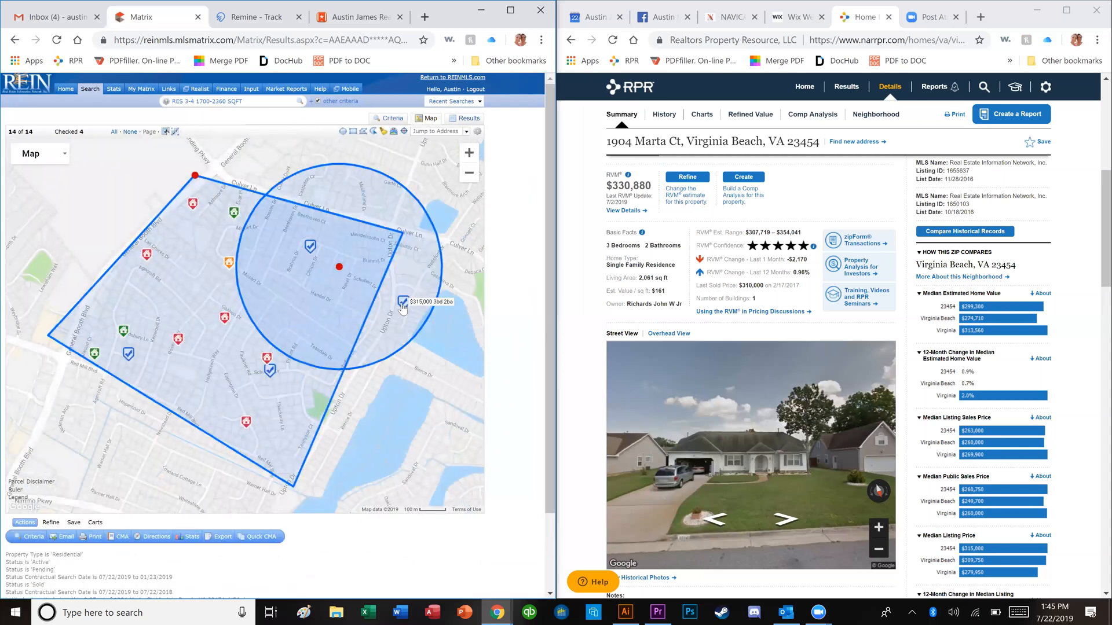
click(407, 308)
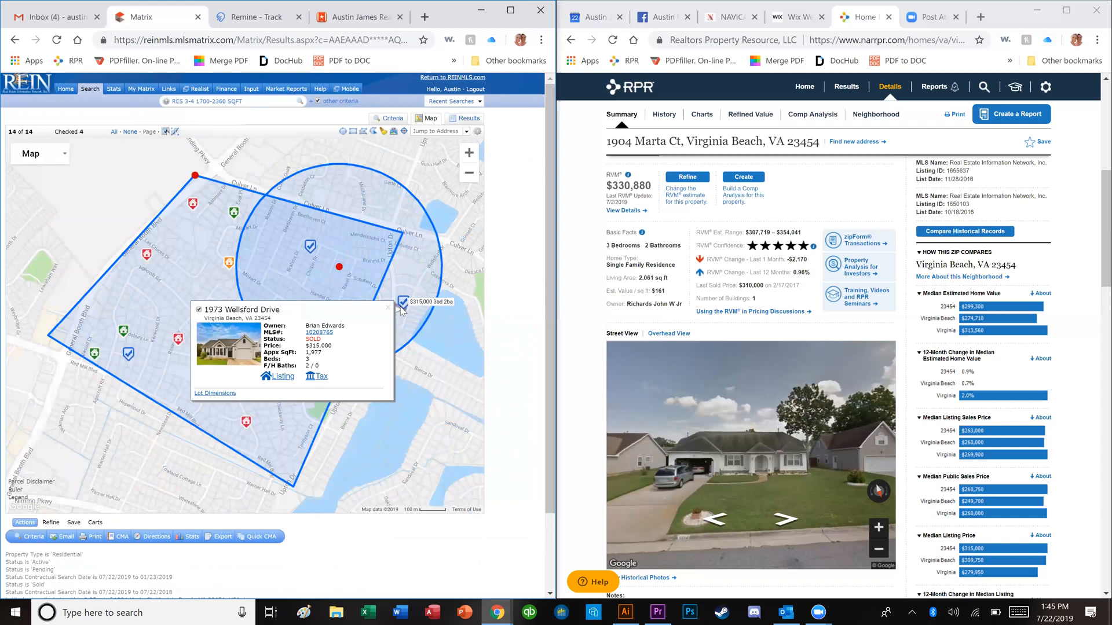
click(385, 306)
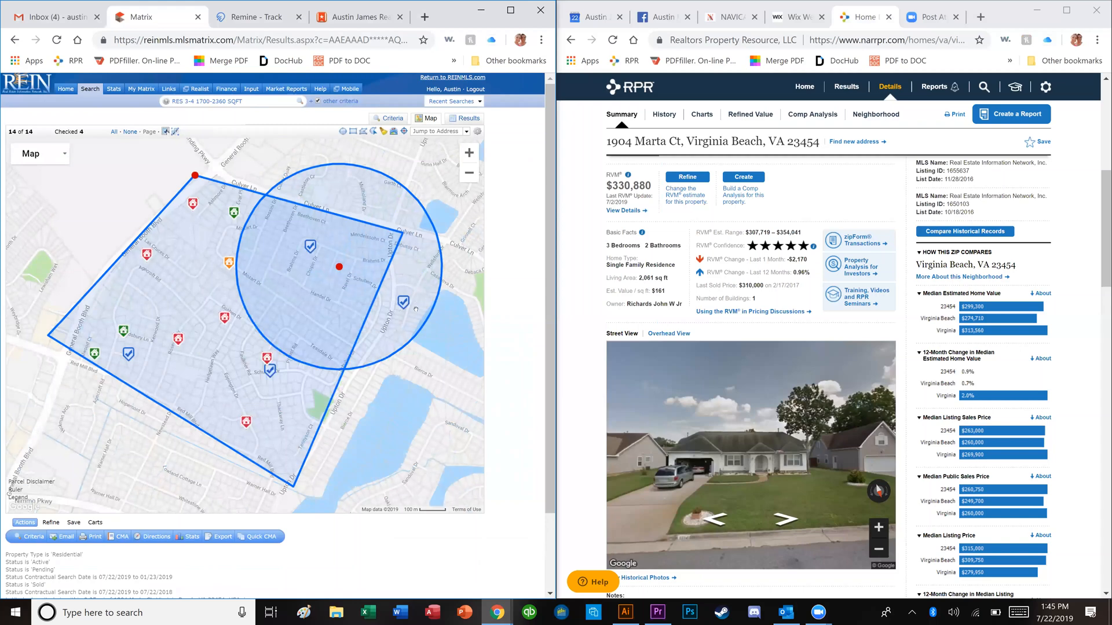
mouse_move(409, 311)
scroll(408, 312, up, 1)
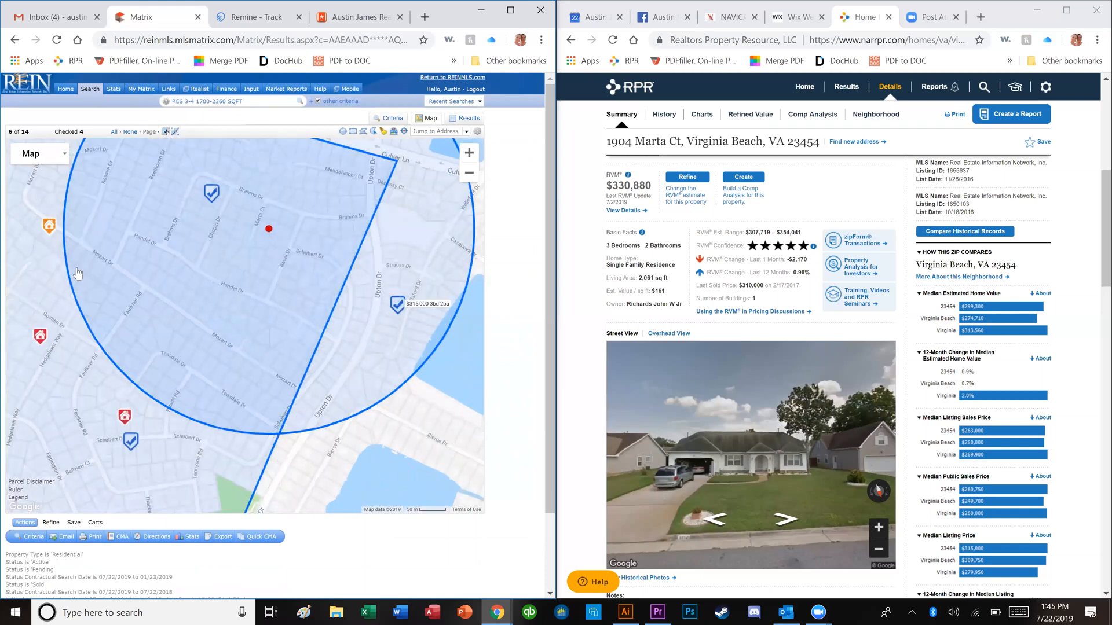
drag(149, 256, 133, 280)
click(252, 257)
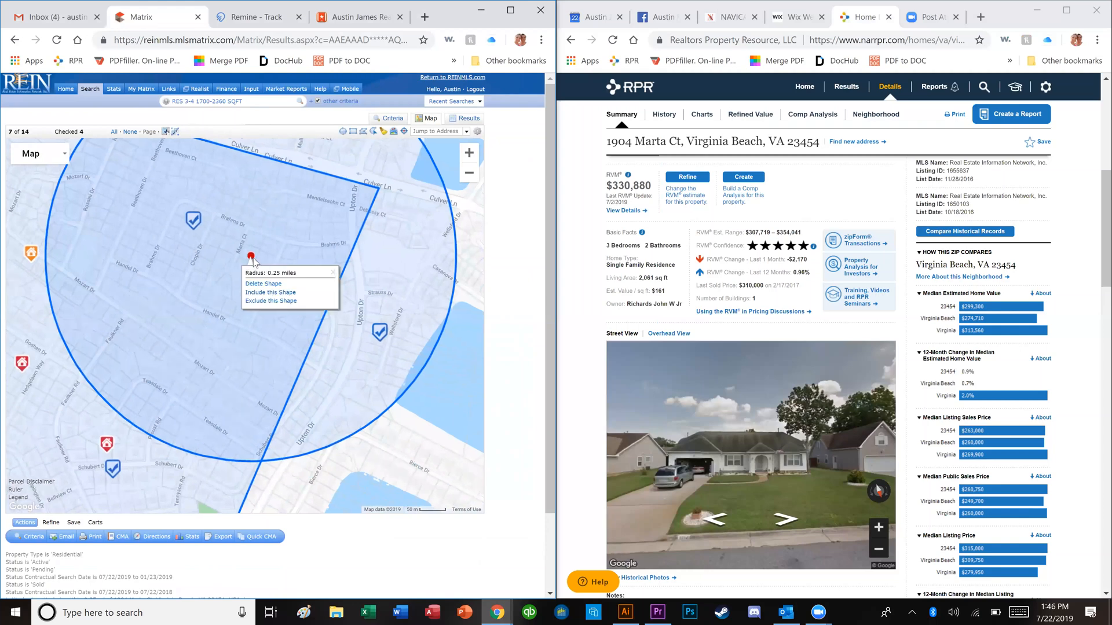
click(332, 272)
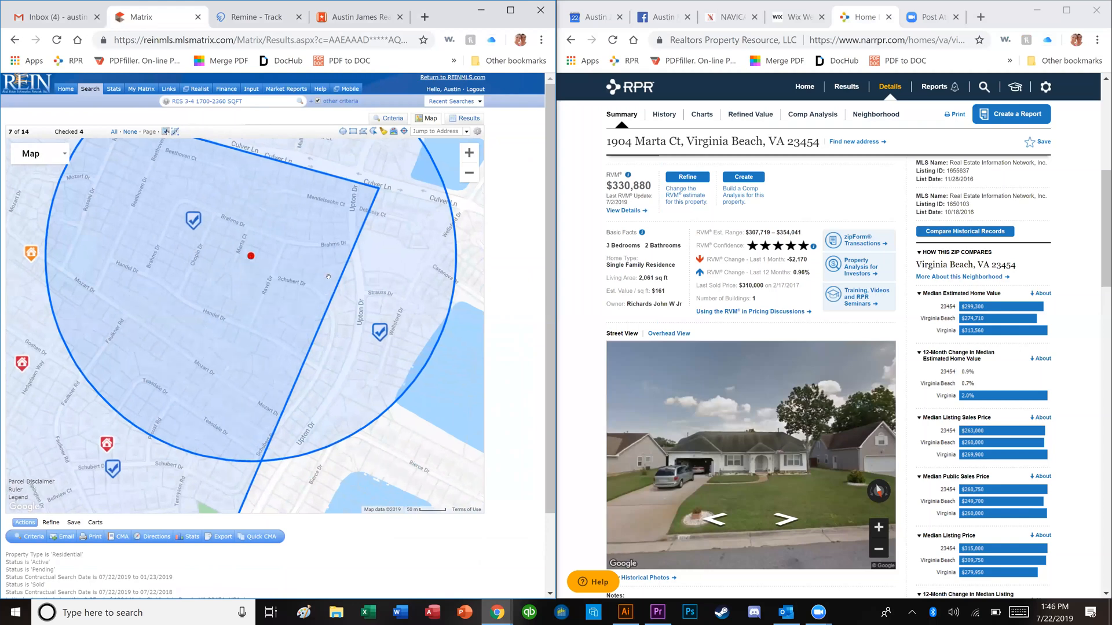
click(252, 259)
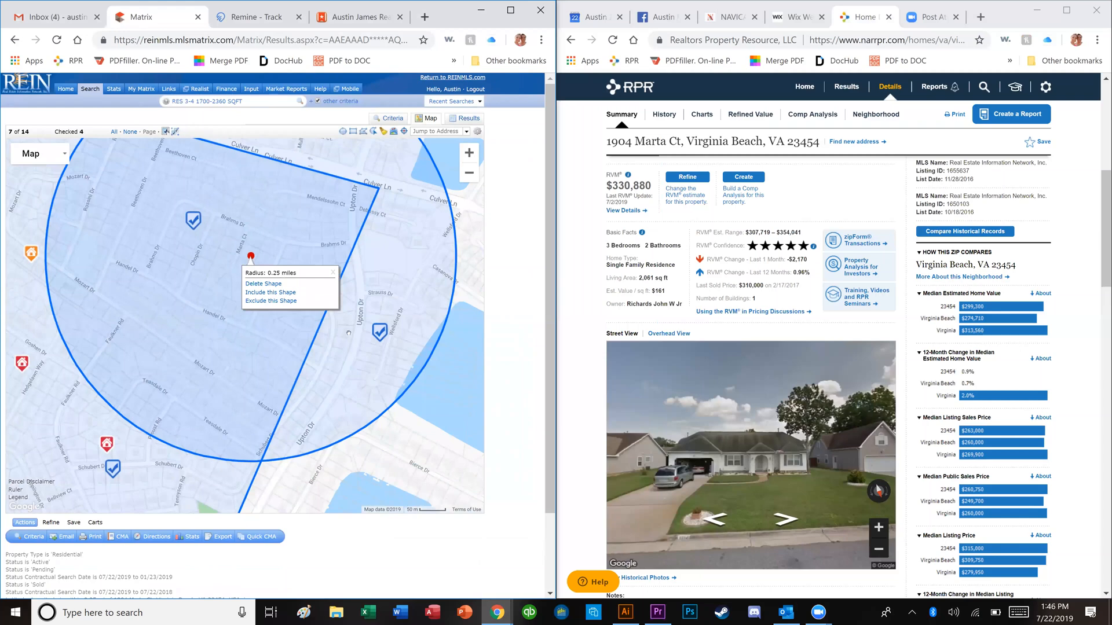
click(331, 334)
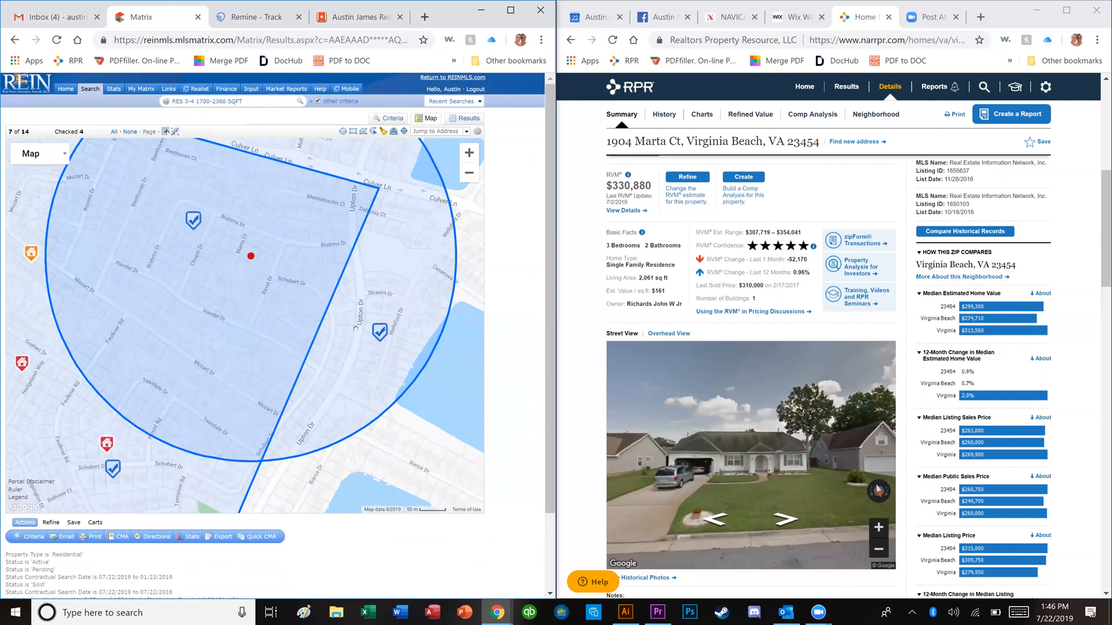
drag(303, 311, 228, 283)
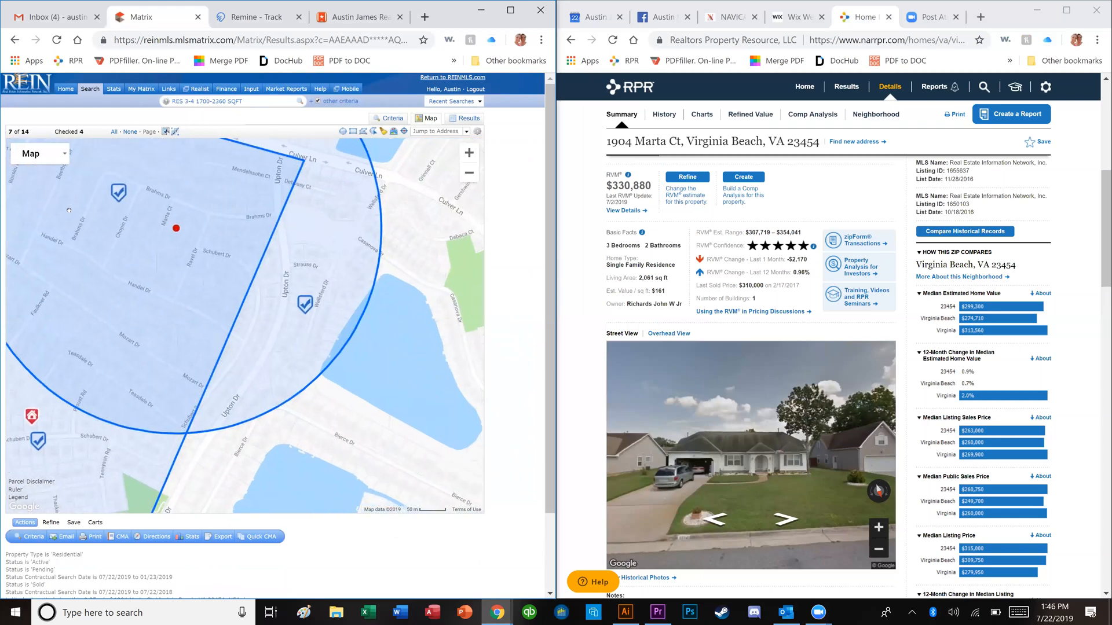
drag(161, 221, 217, 264)
scroll(217, 264, down, 1)
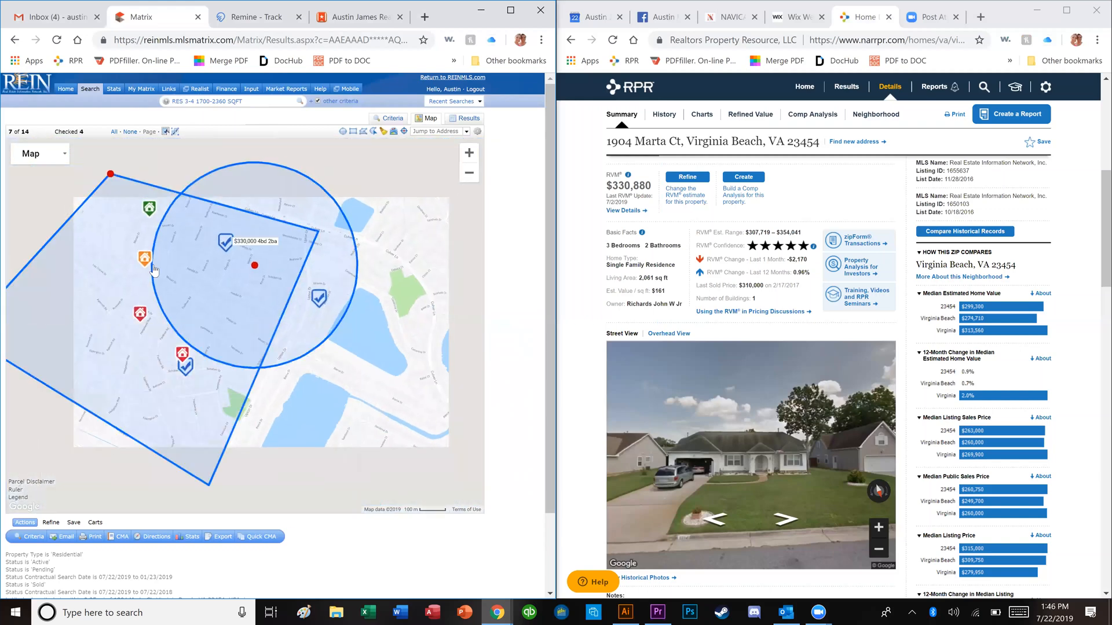
click(148, 266)
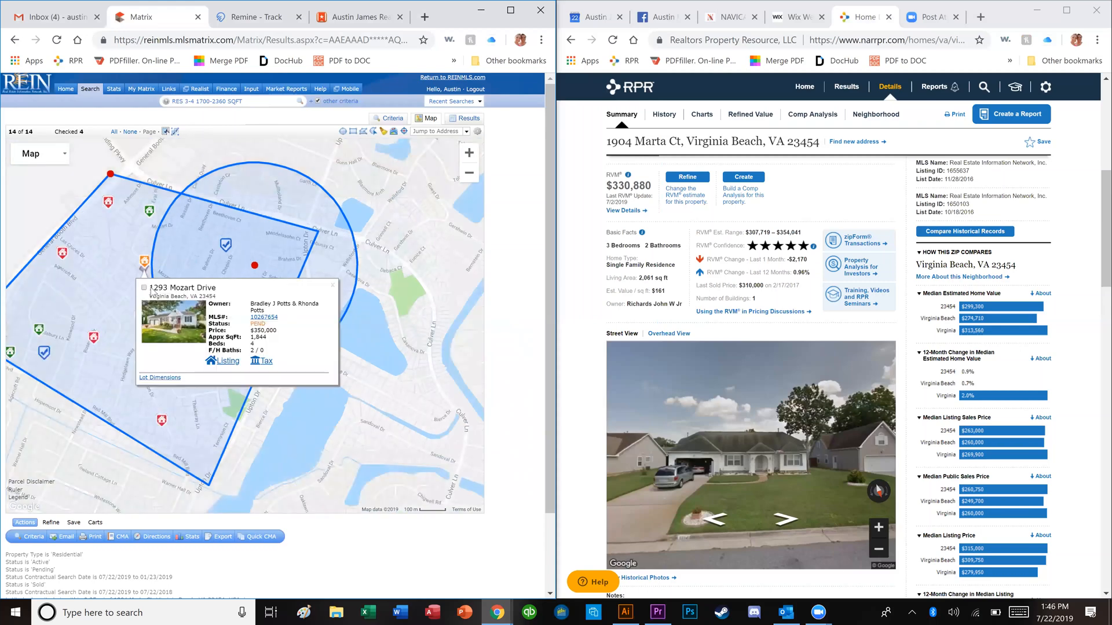
click(262, 317)
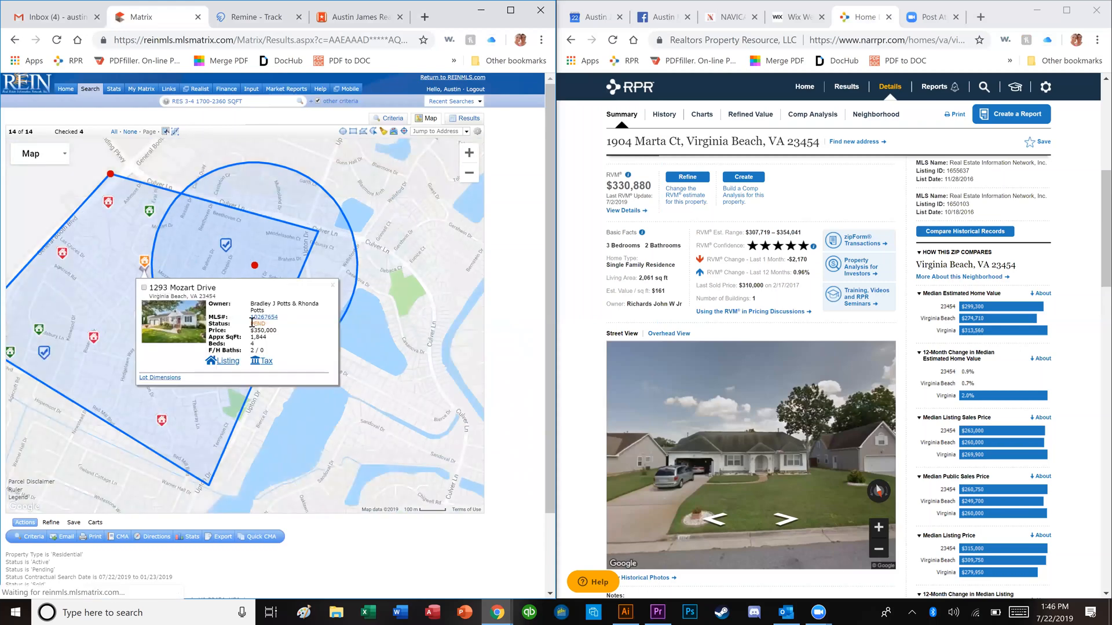
click(101, 272)
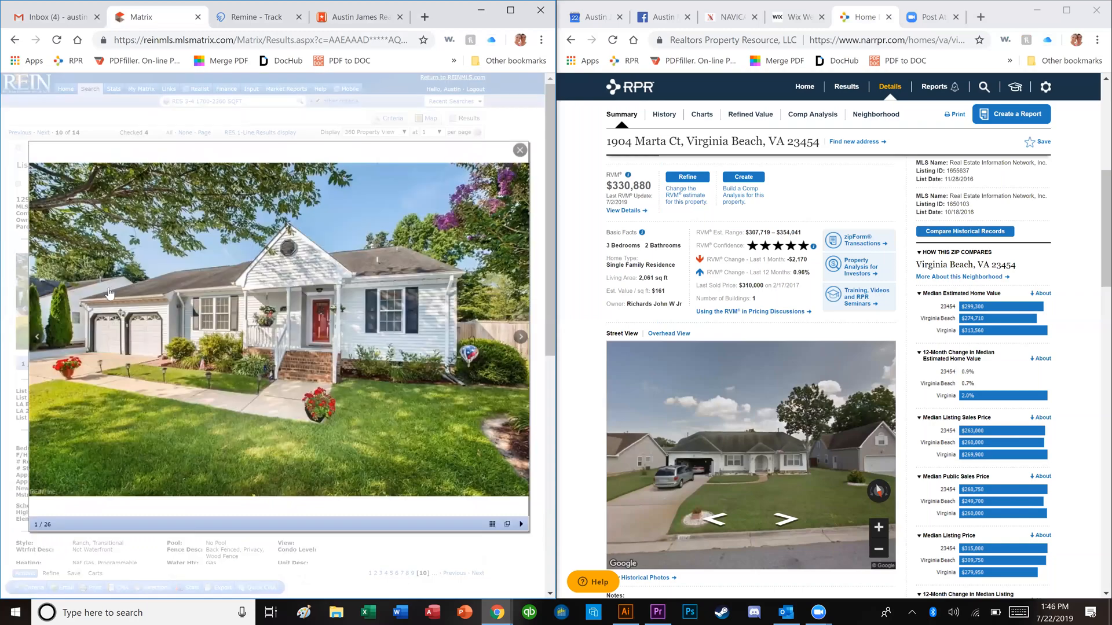
key(Left)
key(Right)
key(Right)
key(Right)
key(Left)
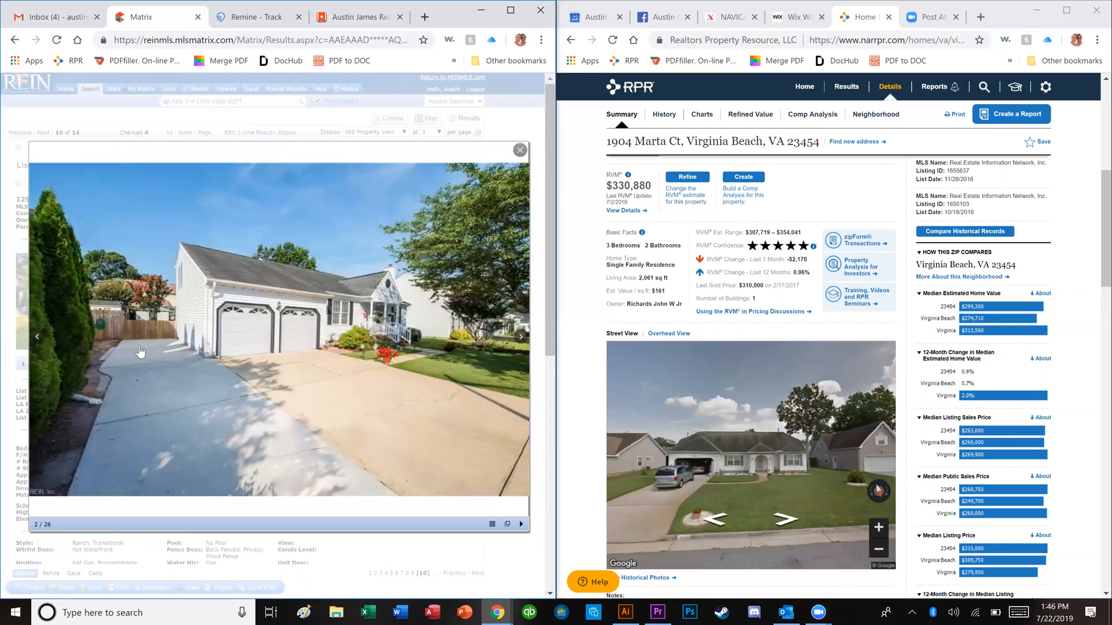
key(Right)
key(Right)
key(Right)
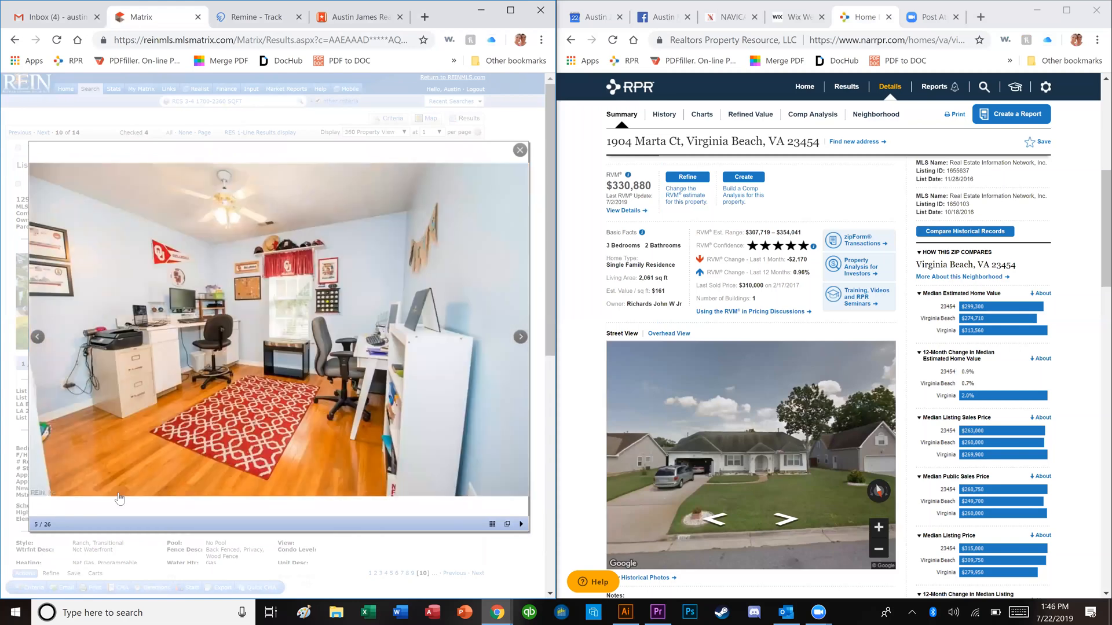
key(Right)
key(Right)
key(Right)
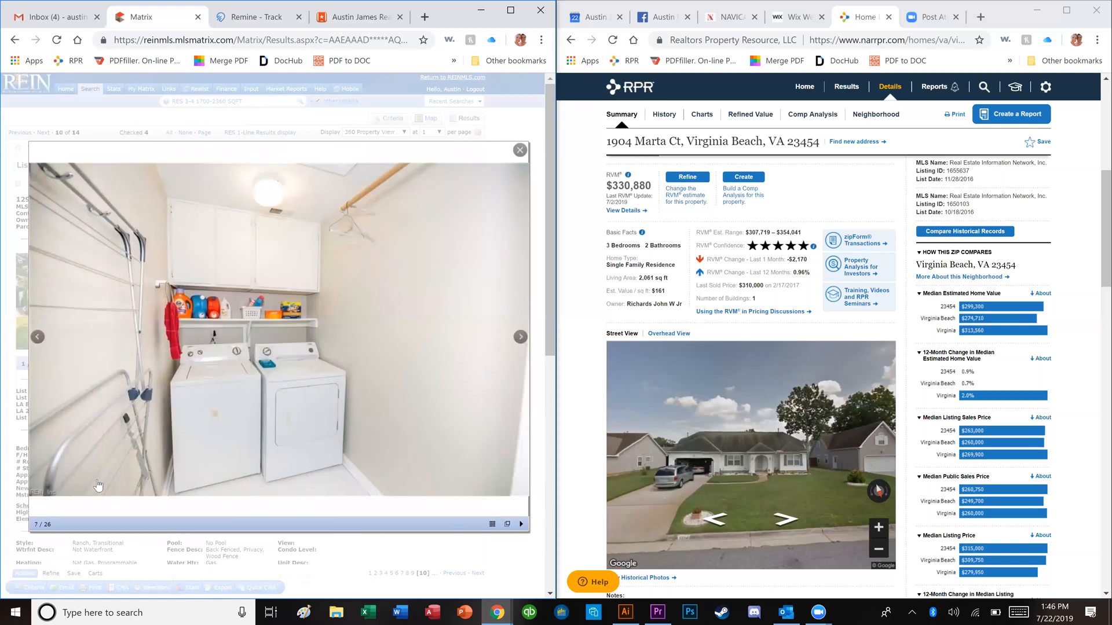
key(Right)
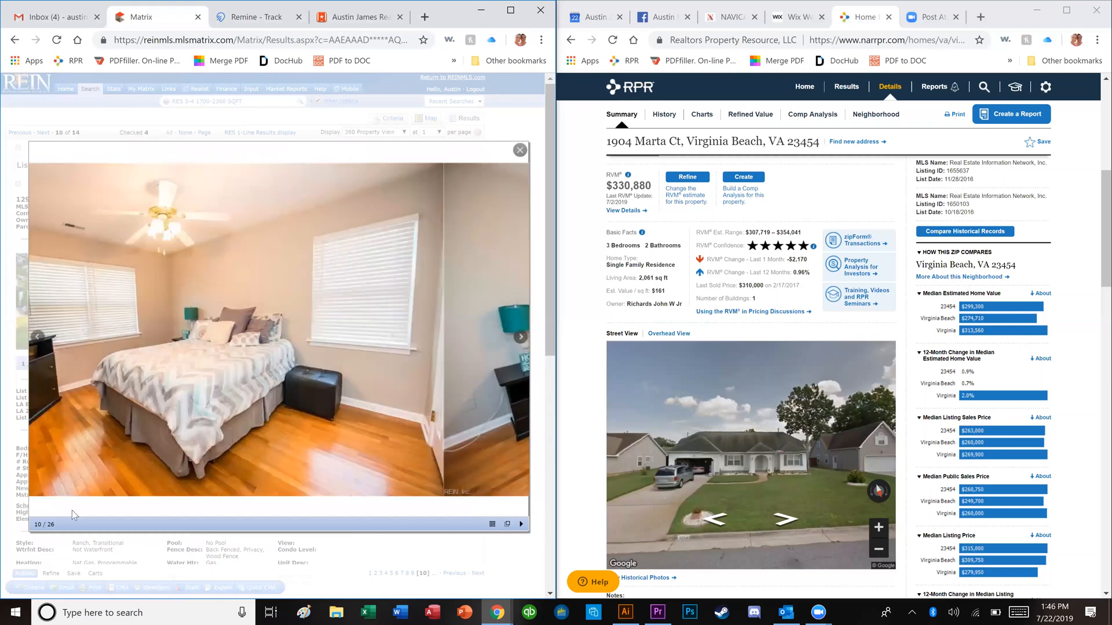
key(Right)
key(Right)
key(Right)
key(Right)
key(Right)
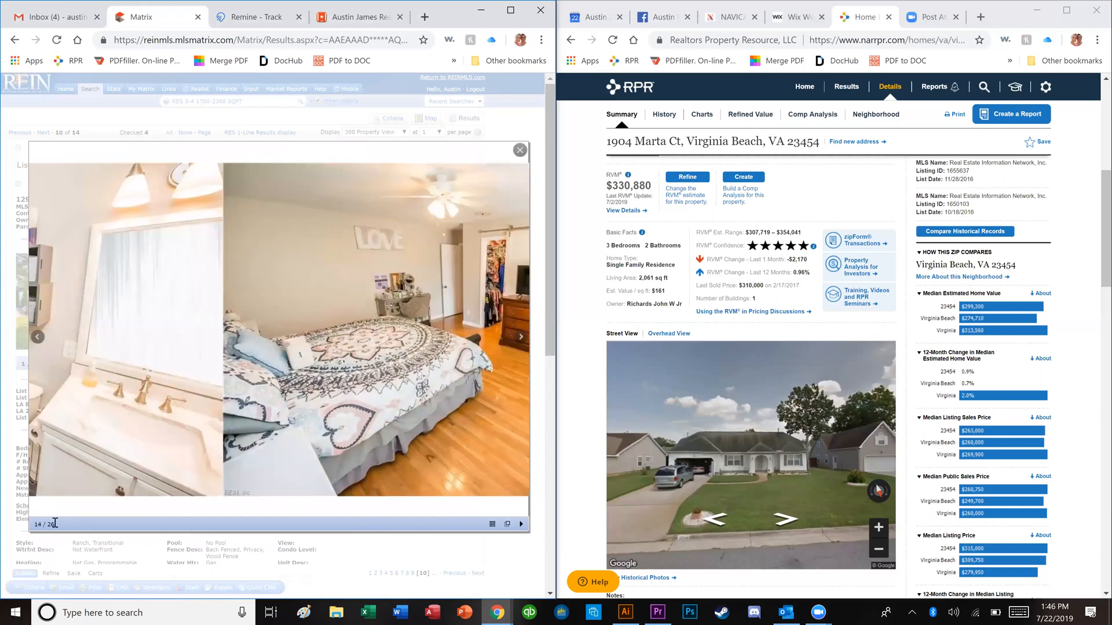
key(Right)
key(Left)
key(Left)
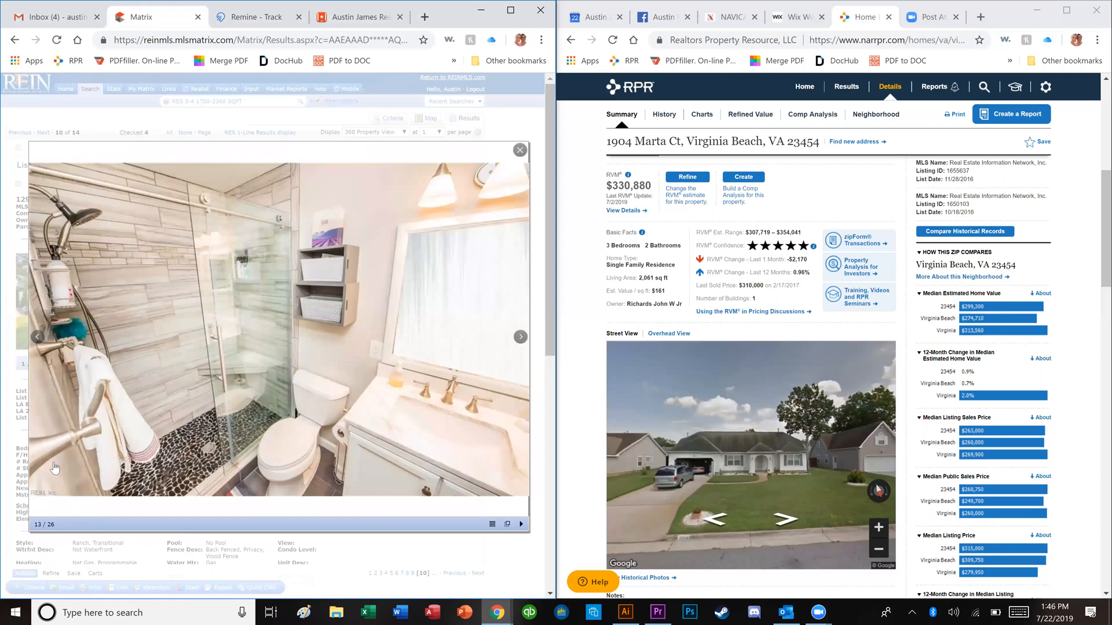
key(Right)
key(Right)
key(Right)
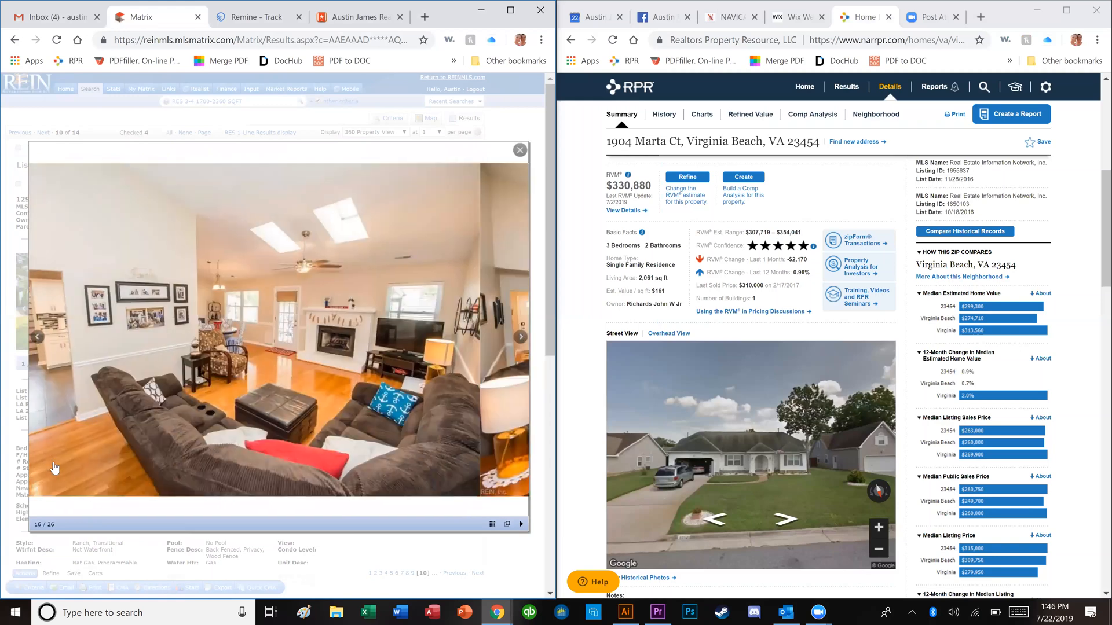
key(Right)
key(Right)
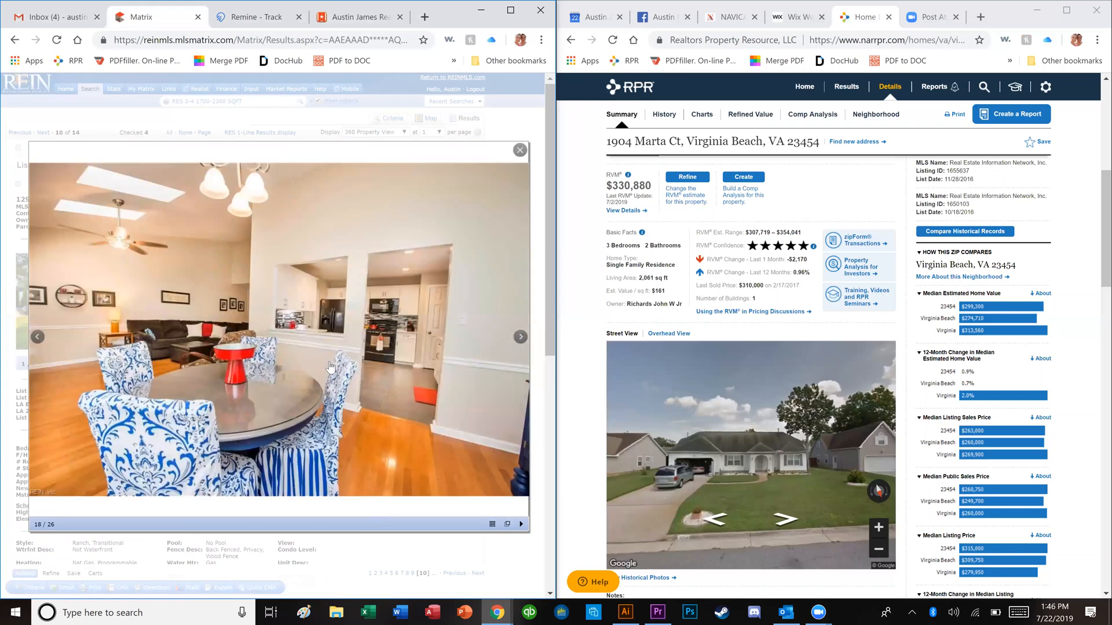
key(Right)
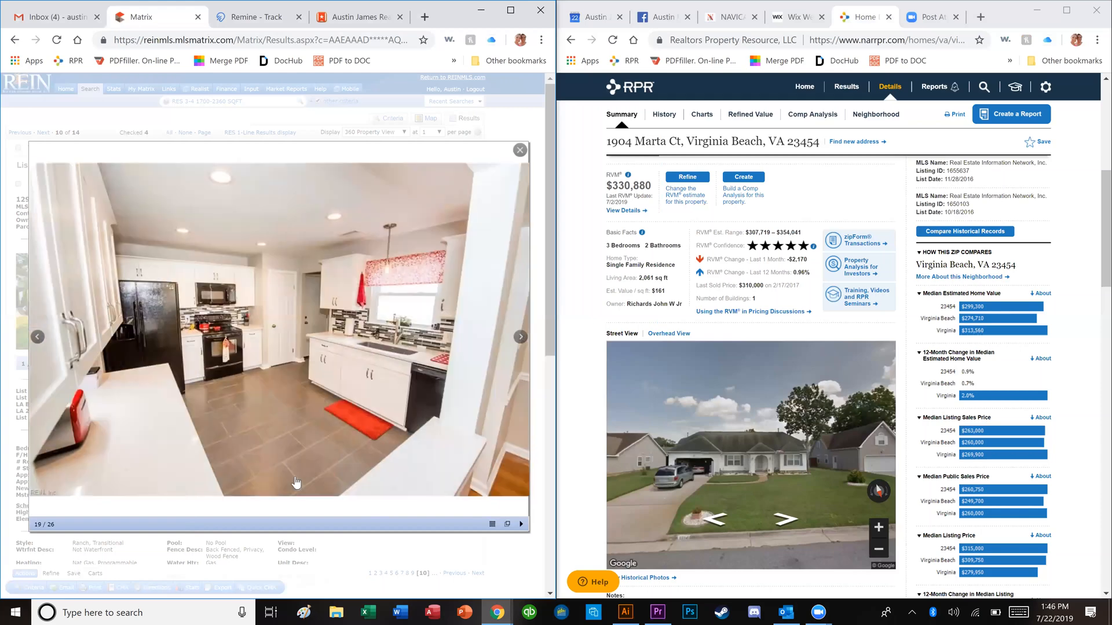
key(Right)
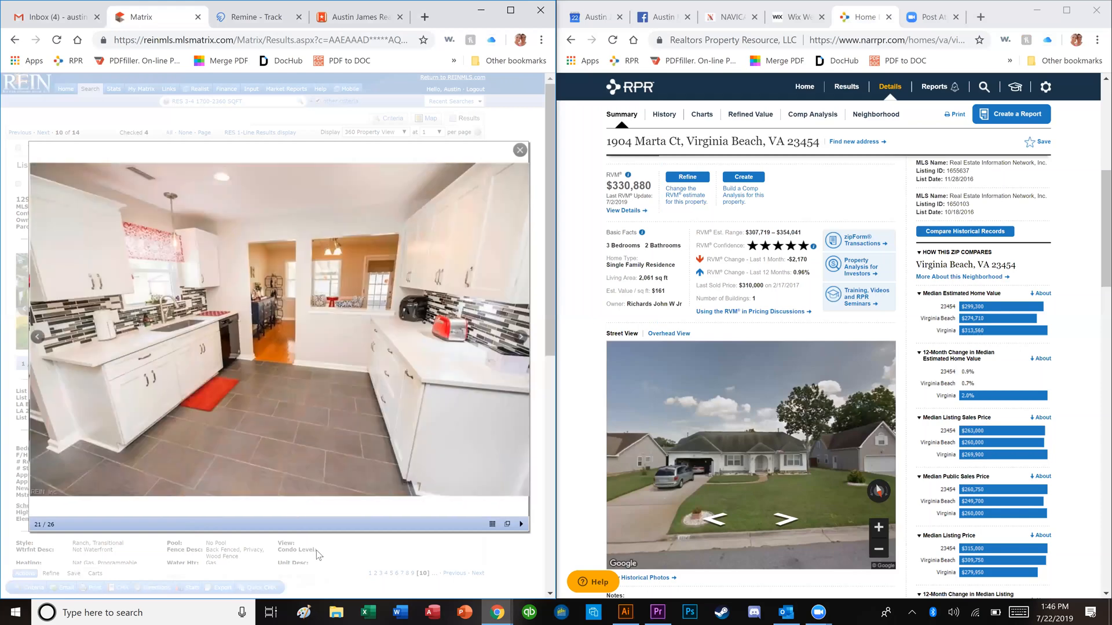
click(332, 565)
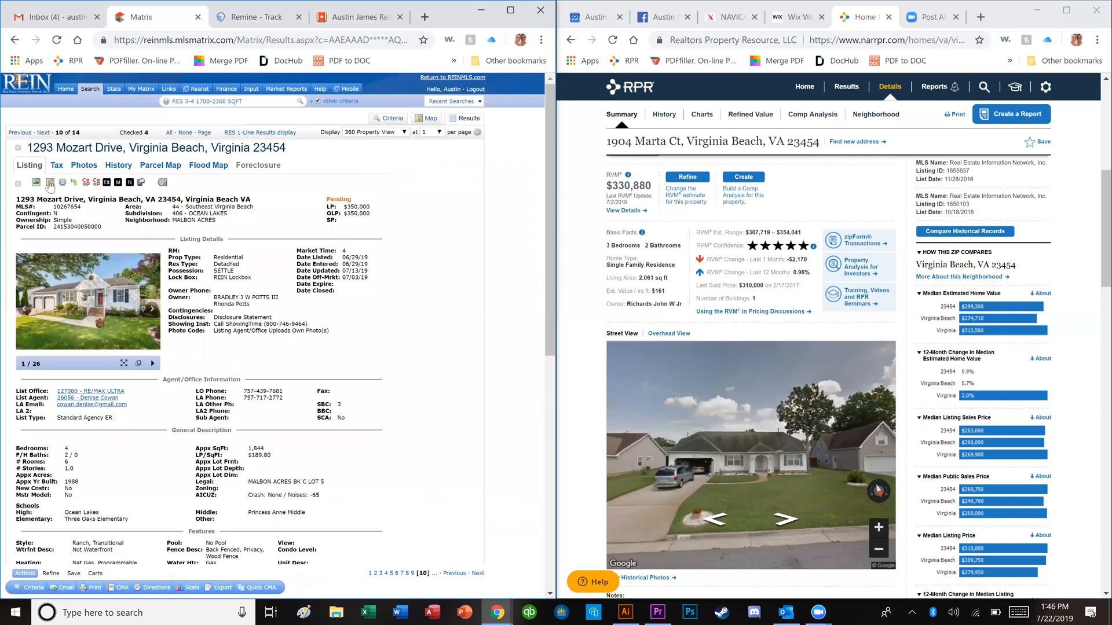
click(18, 184)
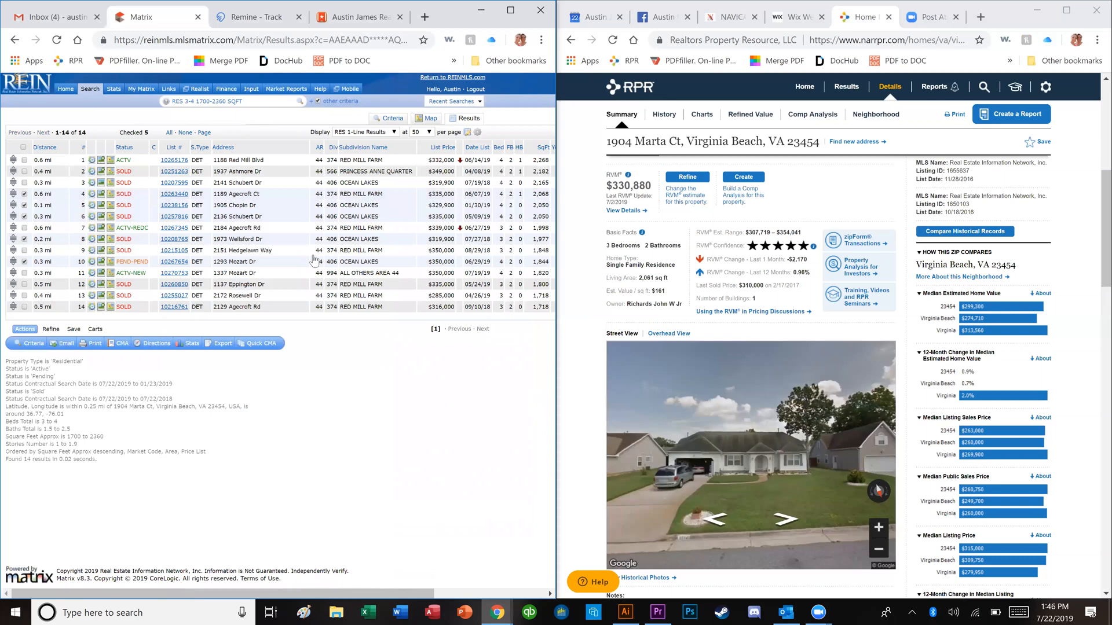
click(174, 273)
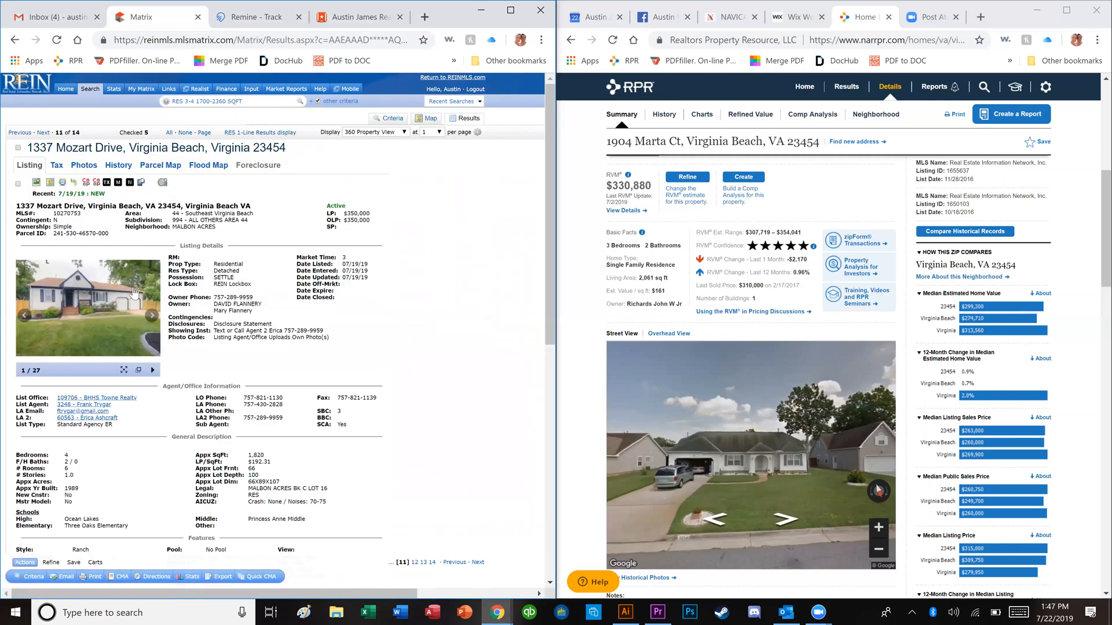
click(134, 287)
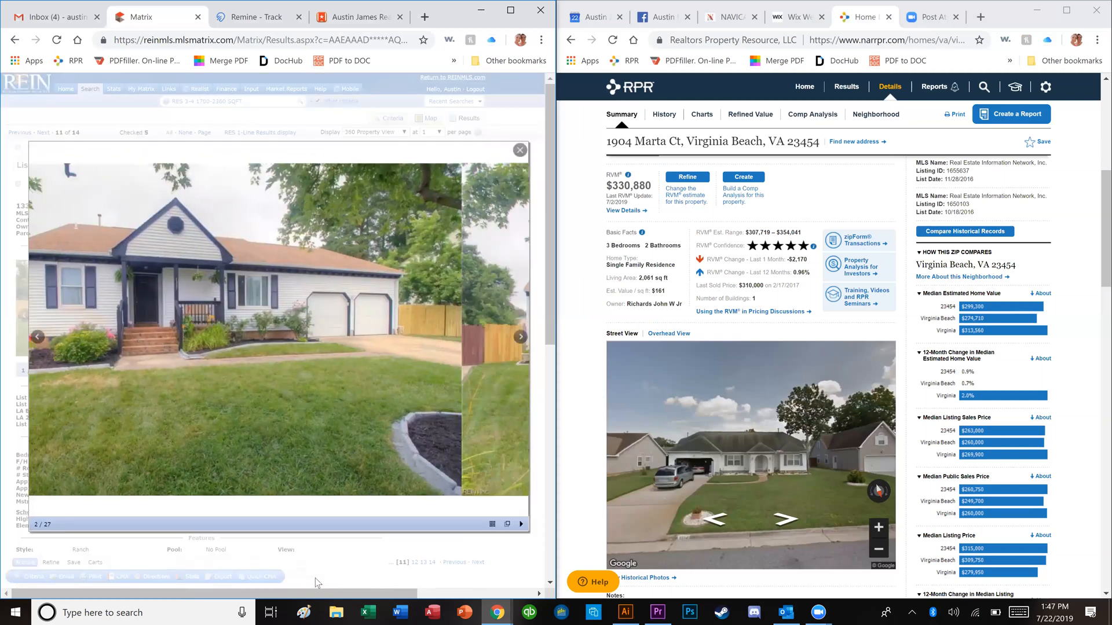
click(331, 553)
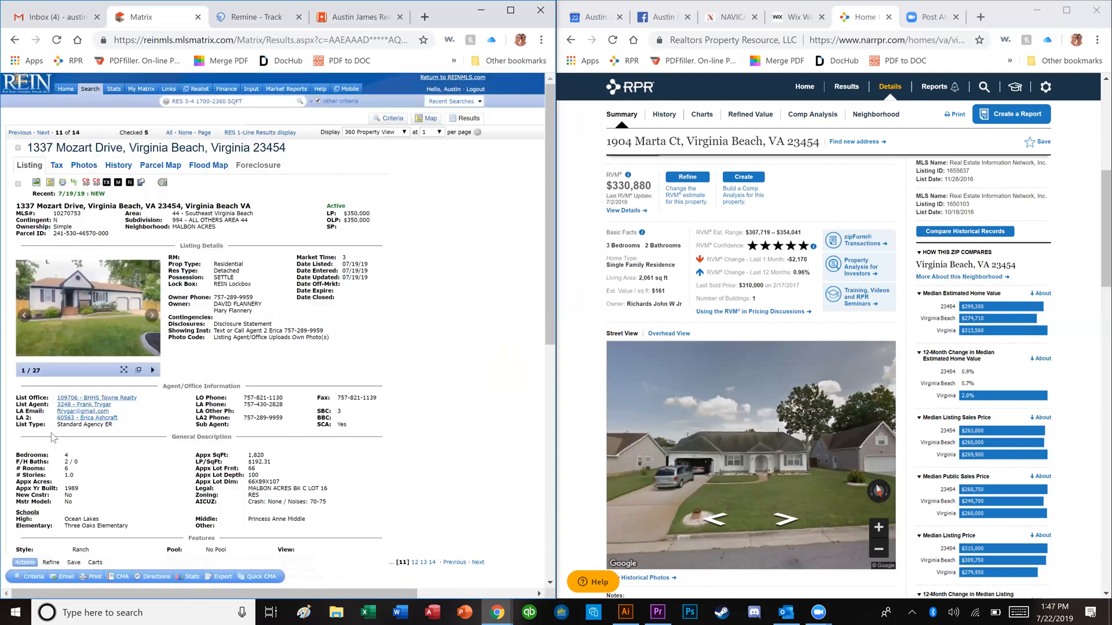
click(139, 343)
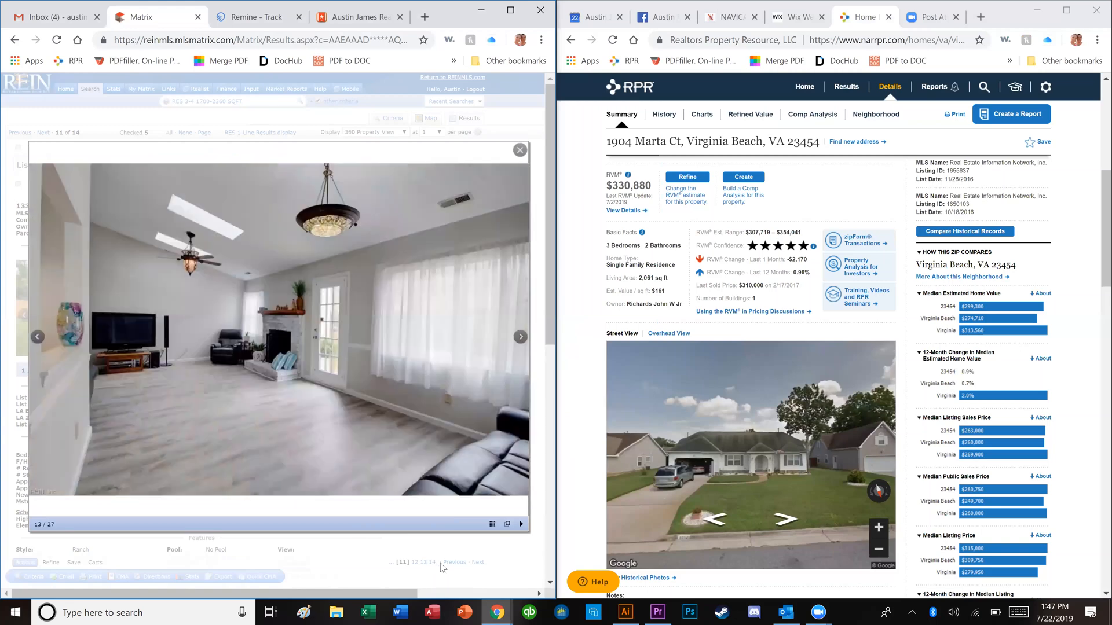
click(441, 565)
scroll(308, 363, right, 1)
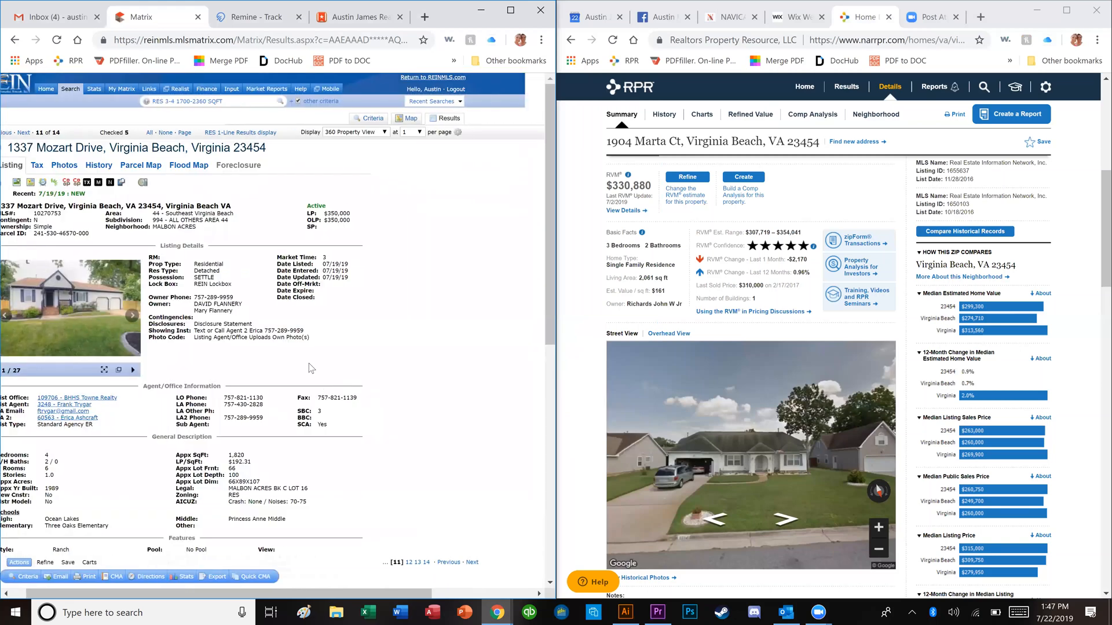
scroll(311, 369, right, 1)
click(18, 133)
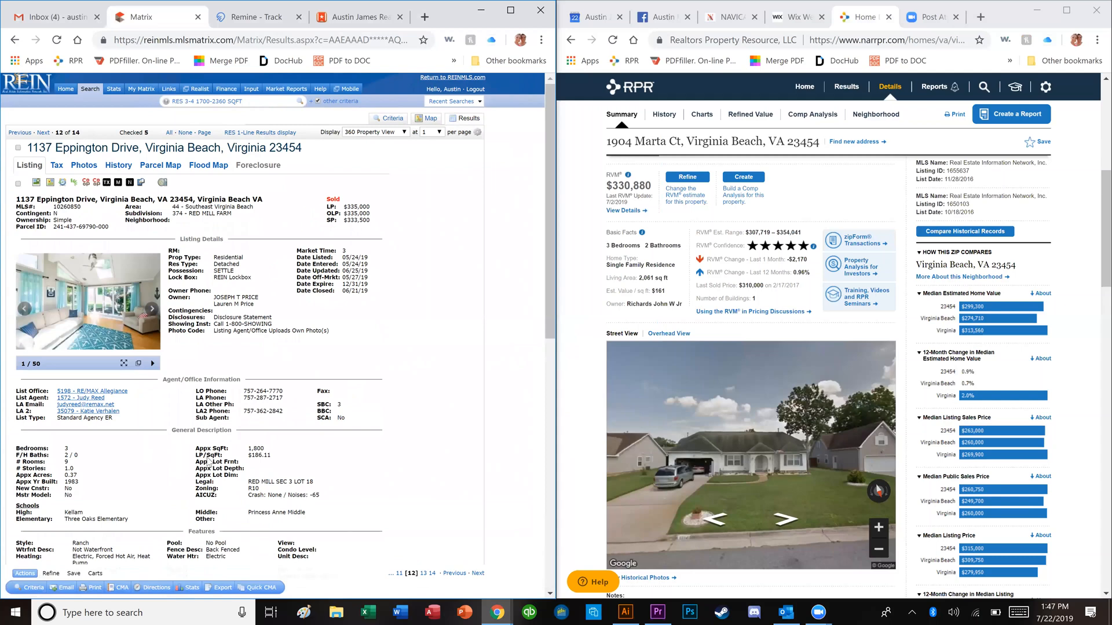
click(97, 293)
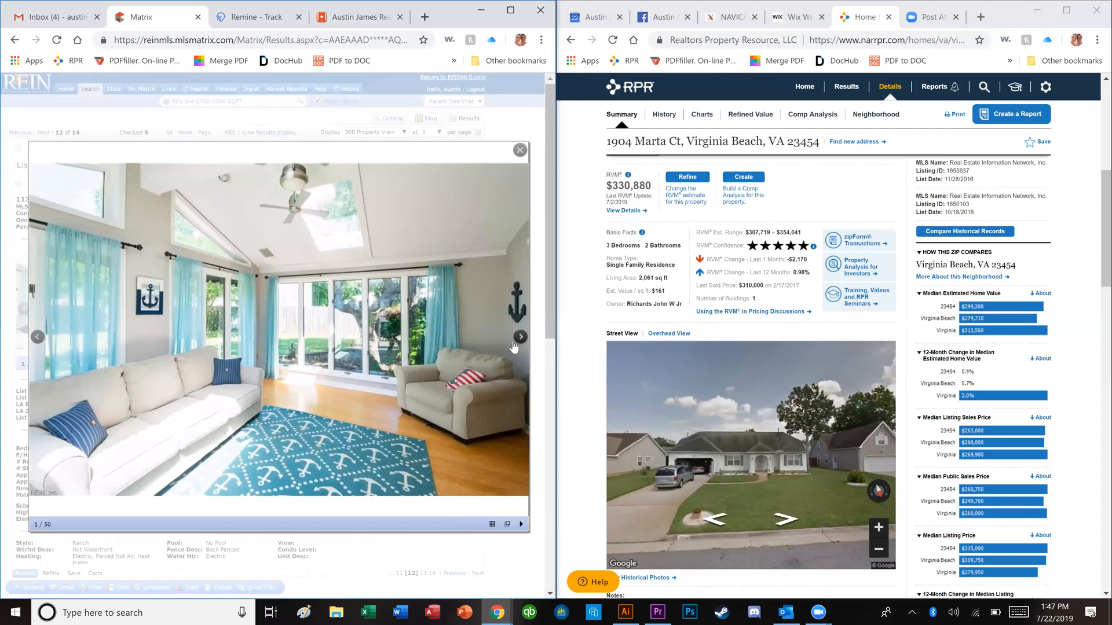
click(514, 345)
click(514, 345)
click(513, 345)
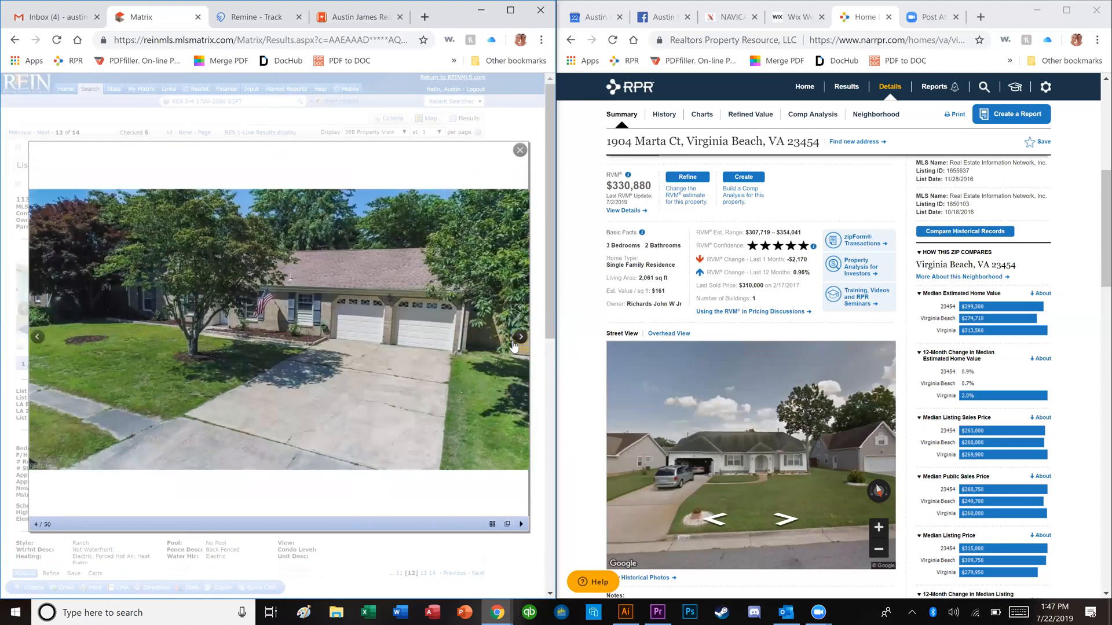
click(513, 345)
click(513, 345)
click(513, 345)
click(513, 345)
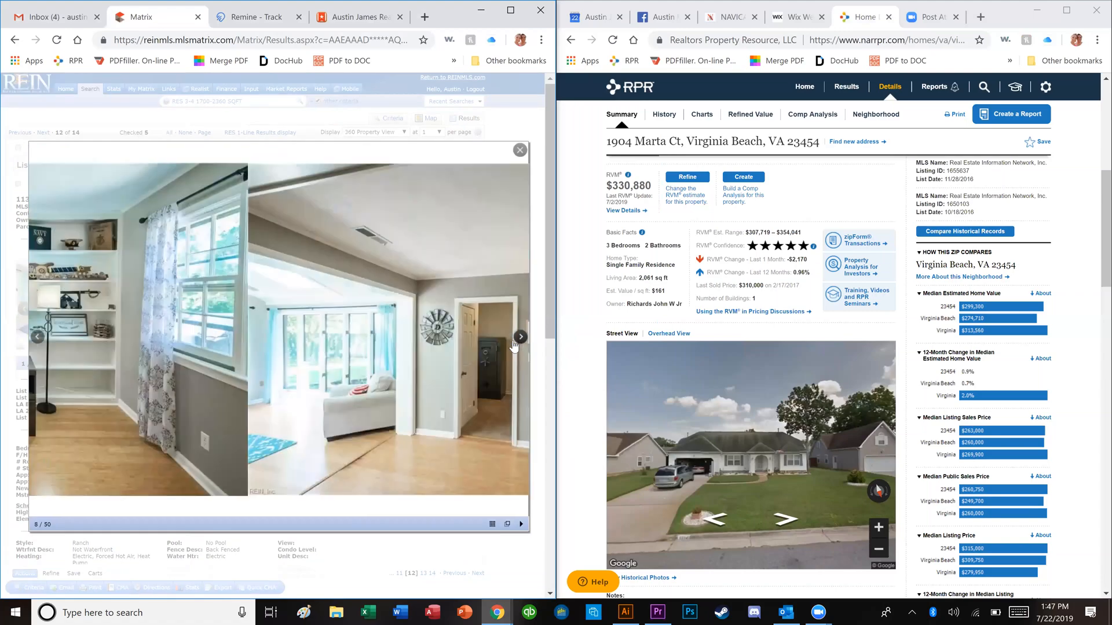
click(513, 345)
click(513, 345)
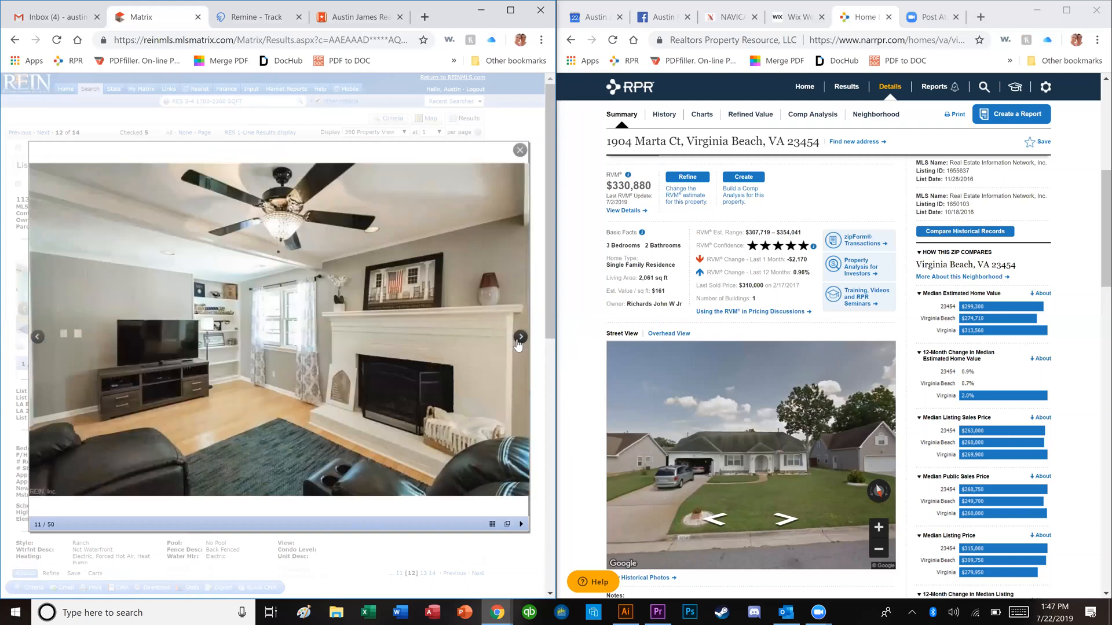
click(515, 345)
click(520, 344)
click(519, 344)
click(520, 344)
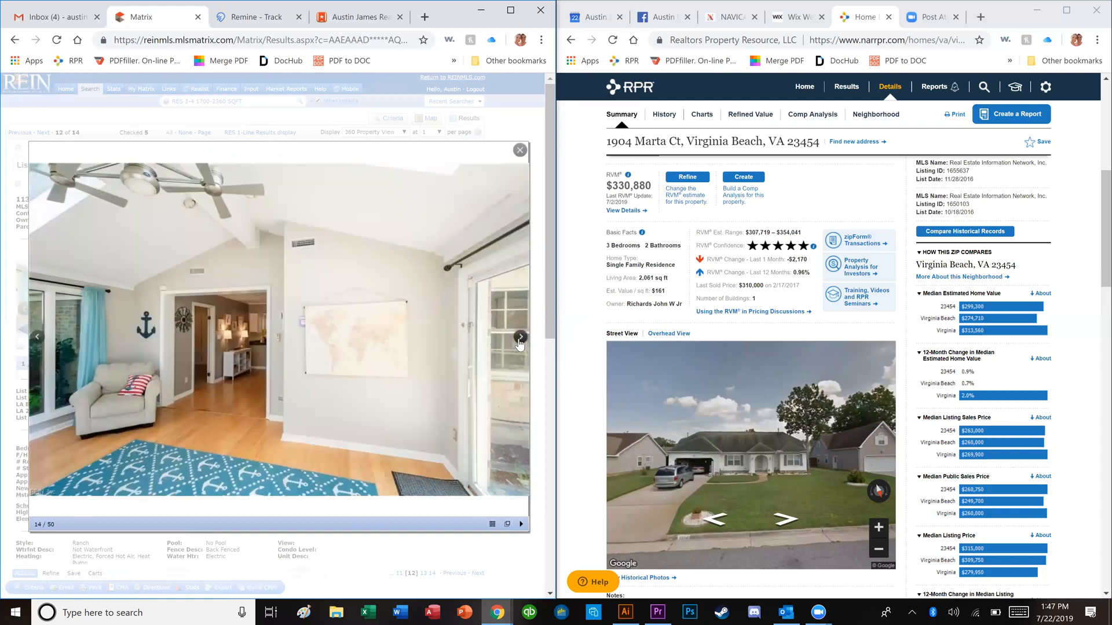
key(Left)
key(Left)
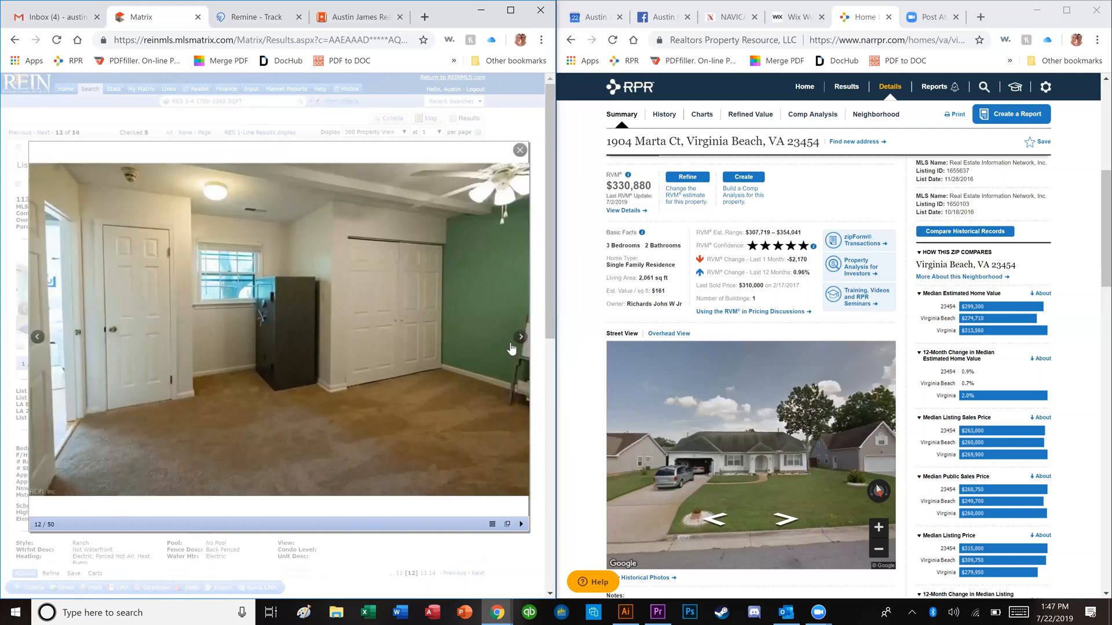
click(520, 342)
click(521, 340)
click(520, 340)
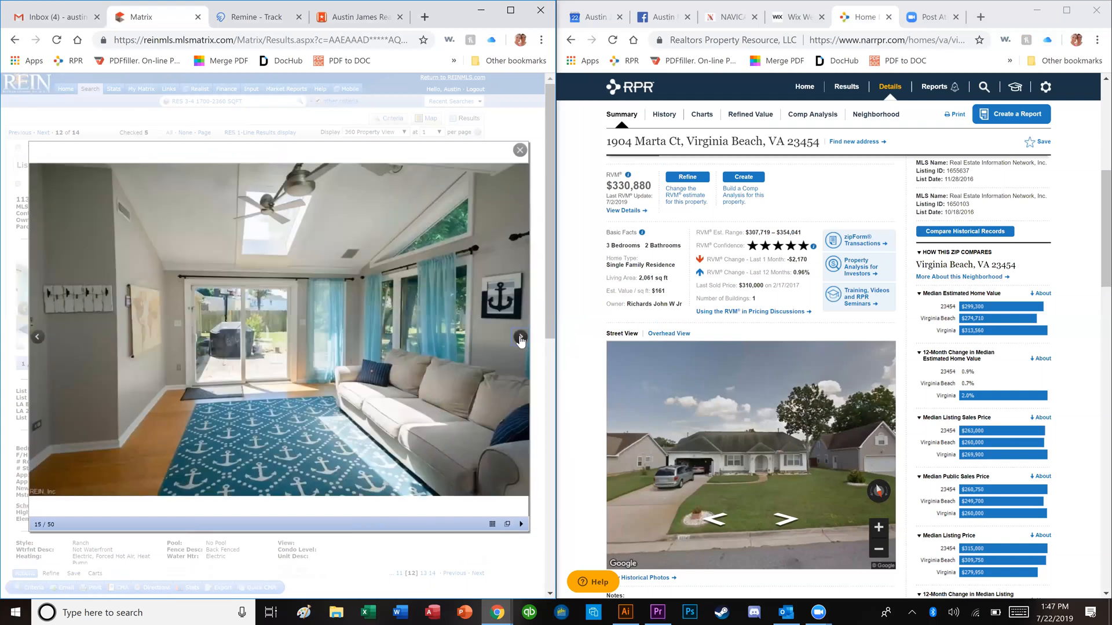
click(520, 341)
click(520, 340)
click(521, 340)
key(Left)
key(Left)
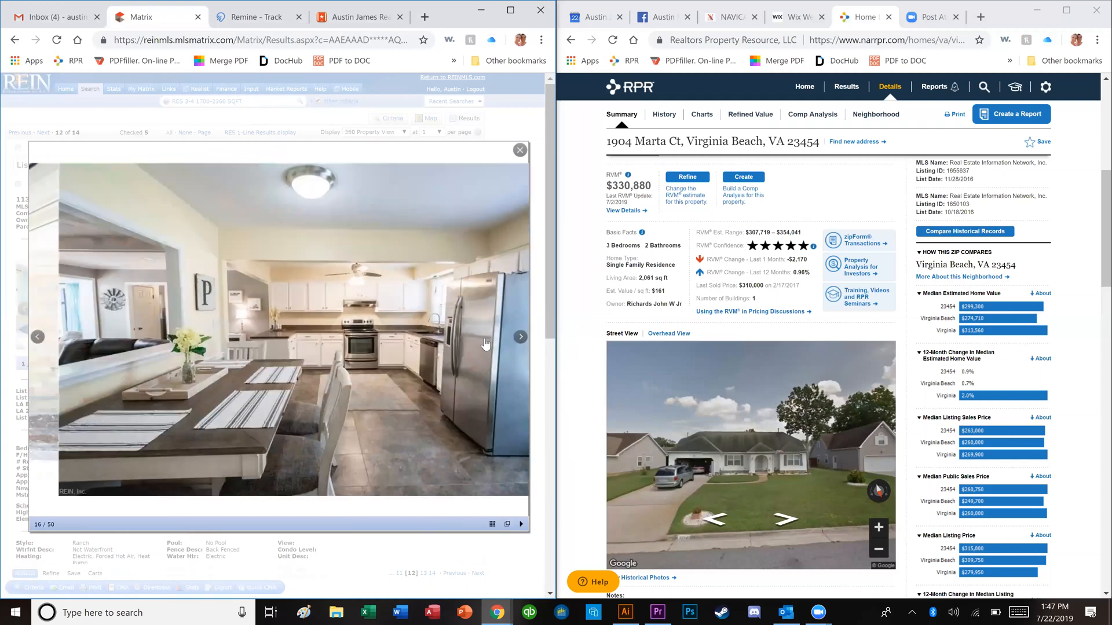
key(Right)
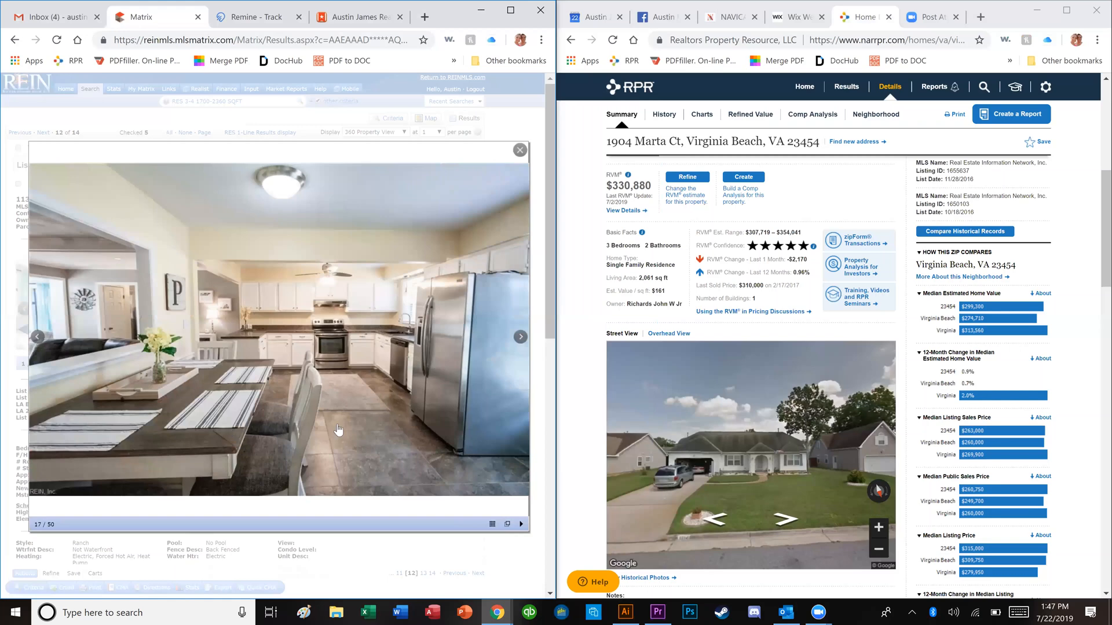
key(Right)
key(Left)
key(Right)
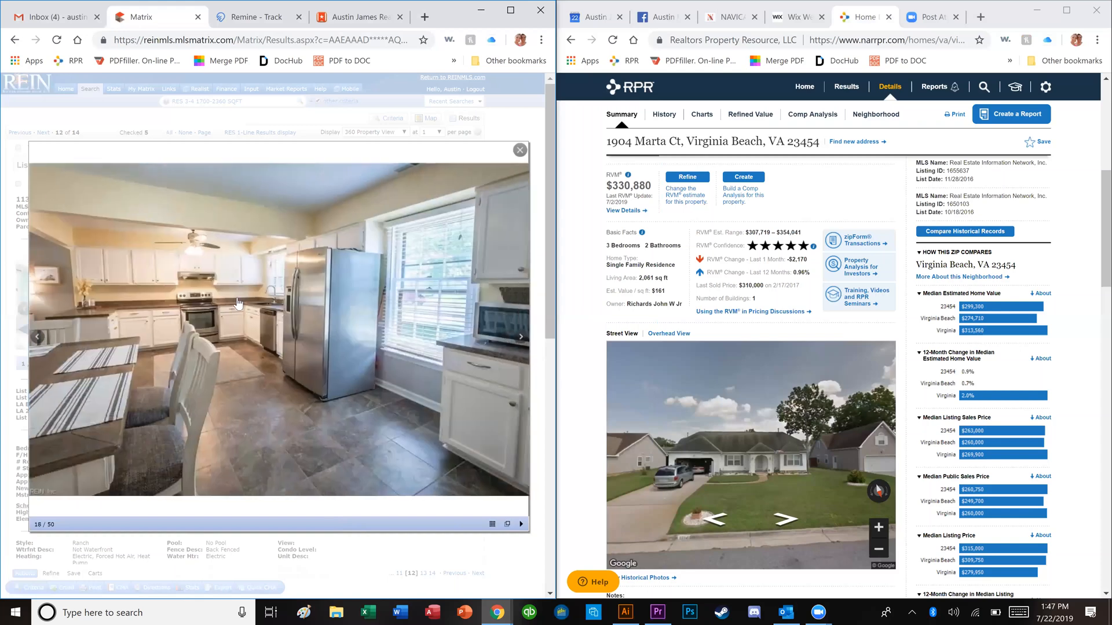
key(Right)
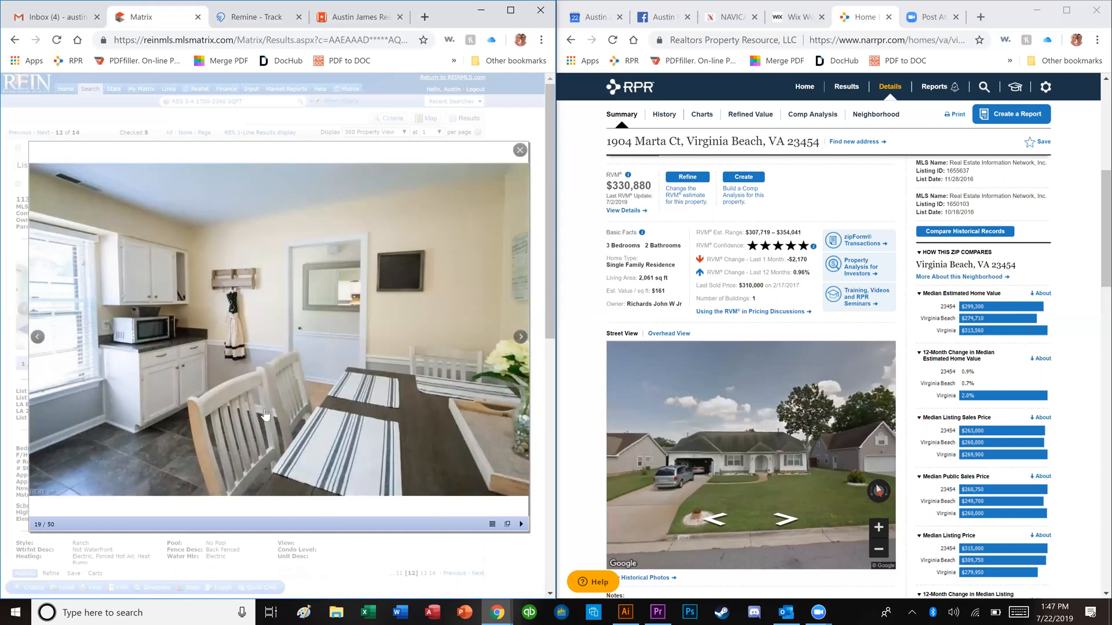
key(Right)
key(Right)
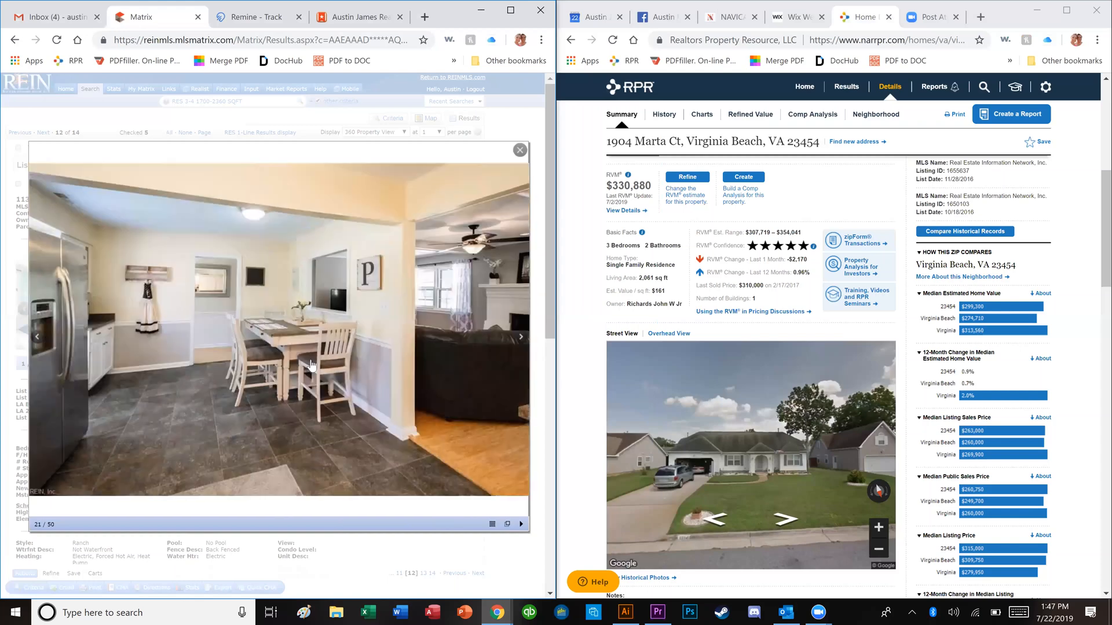
key(Left)
key(Right)
key(Left)
key(Right)
key(Left)
key(Left)
key(Left)
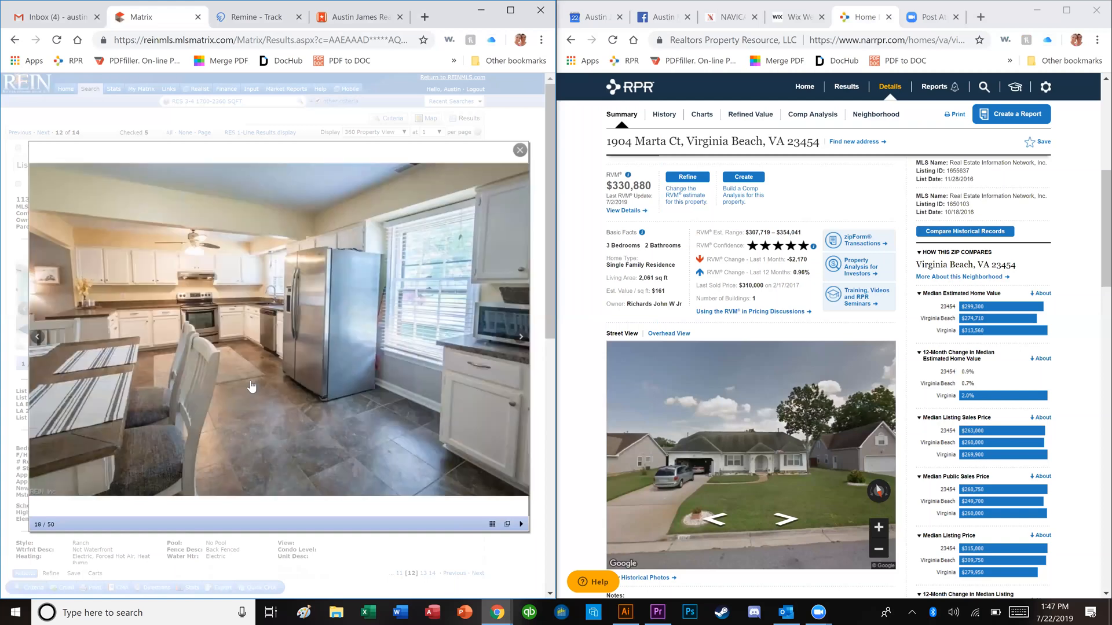
key(Right)
key(Right)
key(Right)
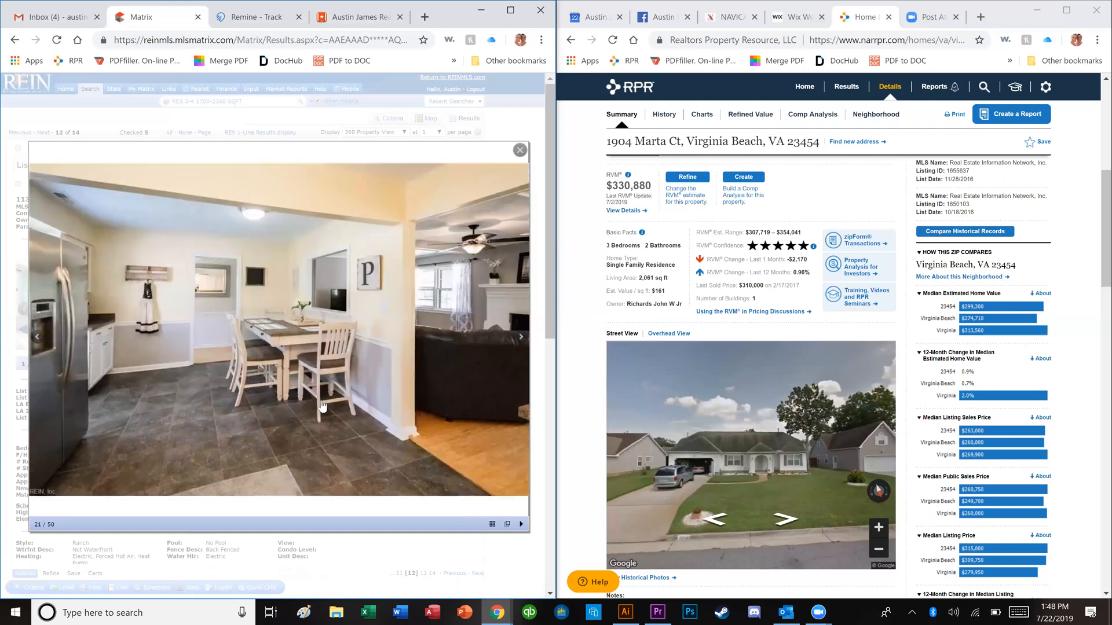
key(Right)
key(Right)
key(Right)
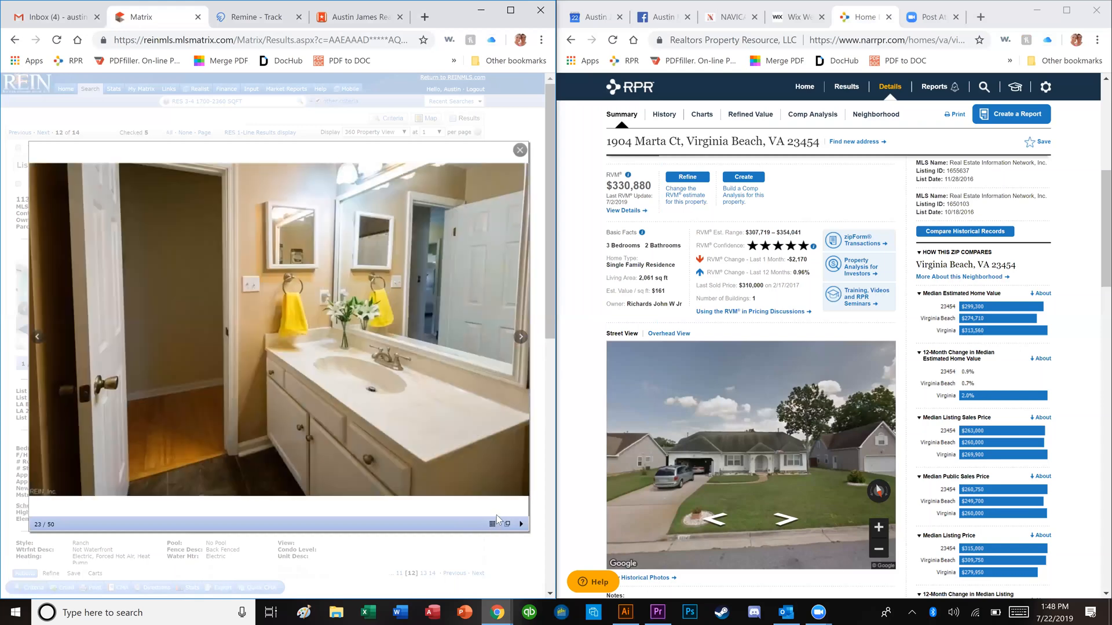
key(Left)
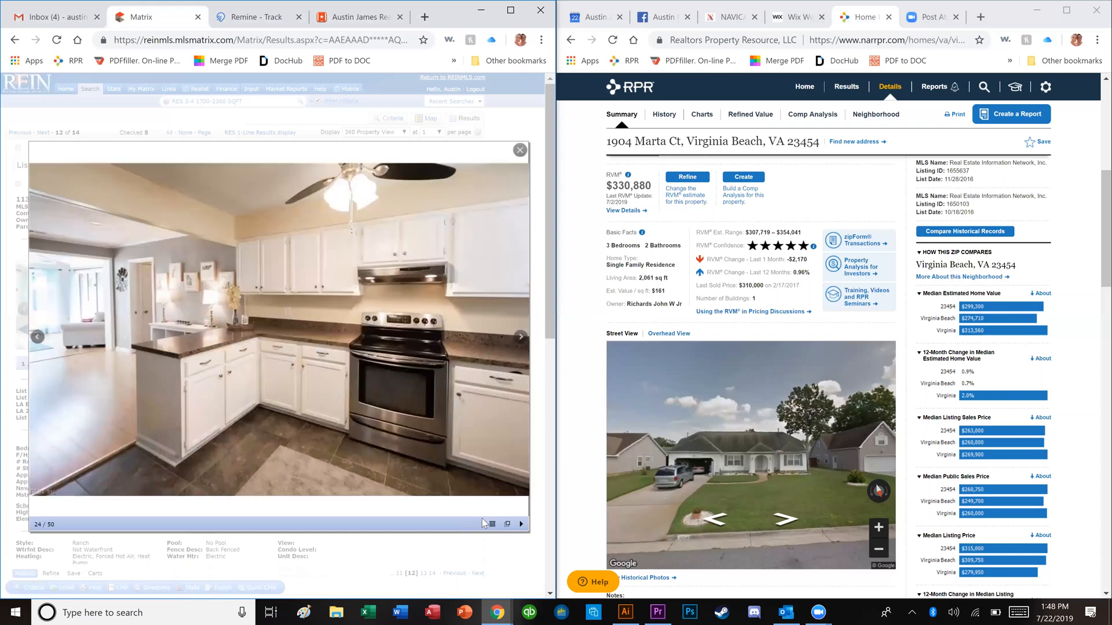
key(Right)
key(Right)
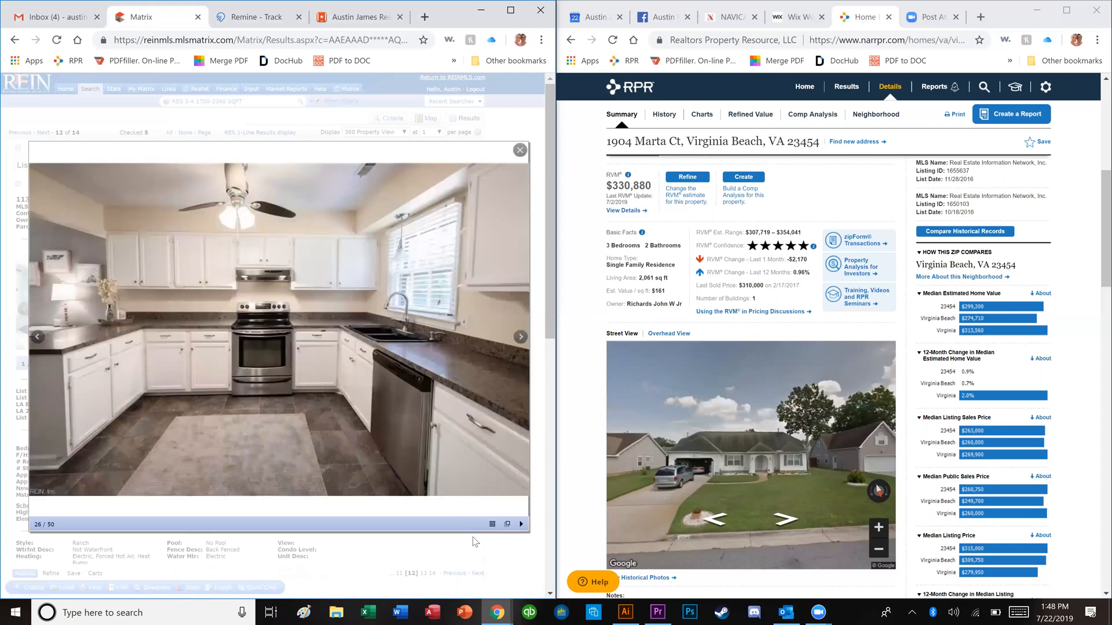
key(Right)
key(Right)
key(Right)
key(Escape)
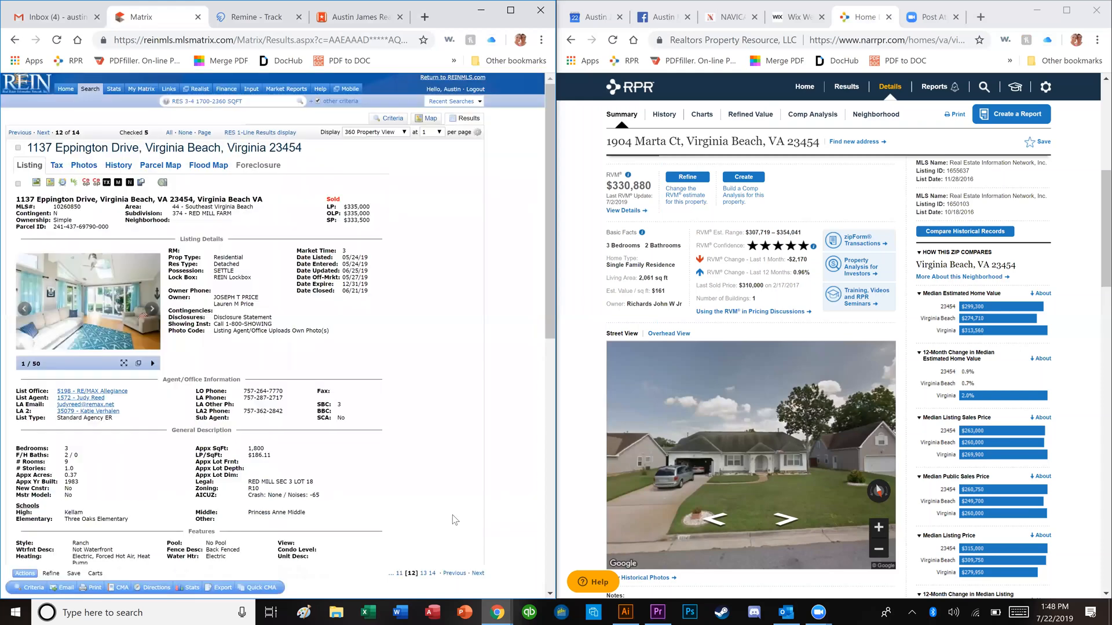
click(18, 184)
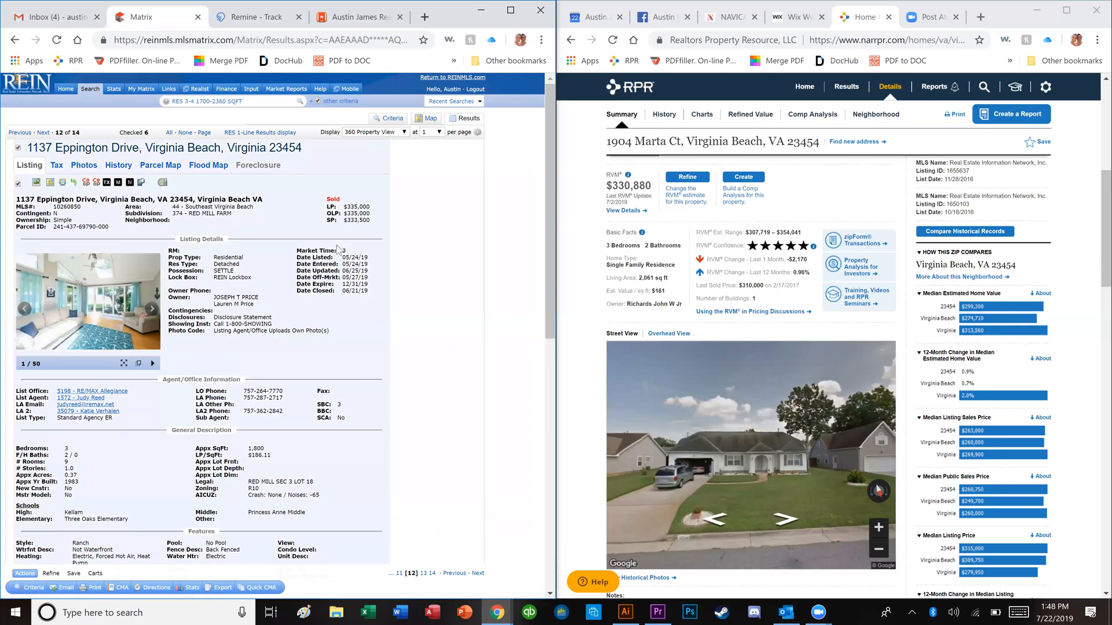
click(43, 133)
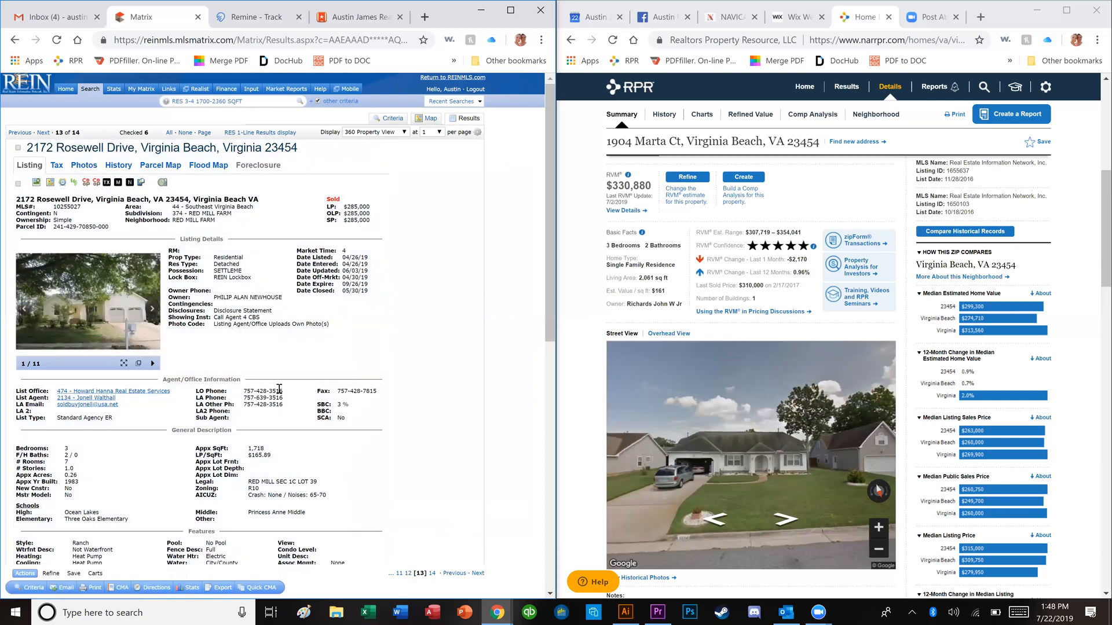
scroll(107, 371, down, 1)
scroll(115, 405, down, 1)
scroll(107, 348, up, 1)
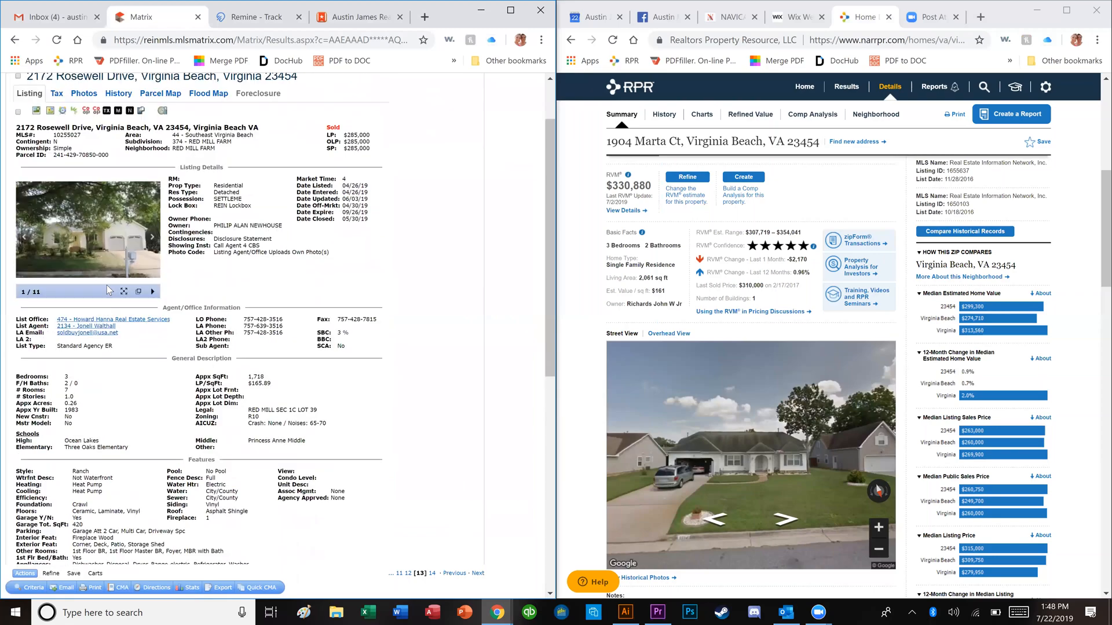
click(107, 287)
key(Right)
key(Right)
key(Right)
key(Right)
key(Right)
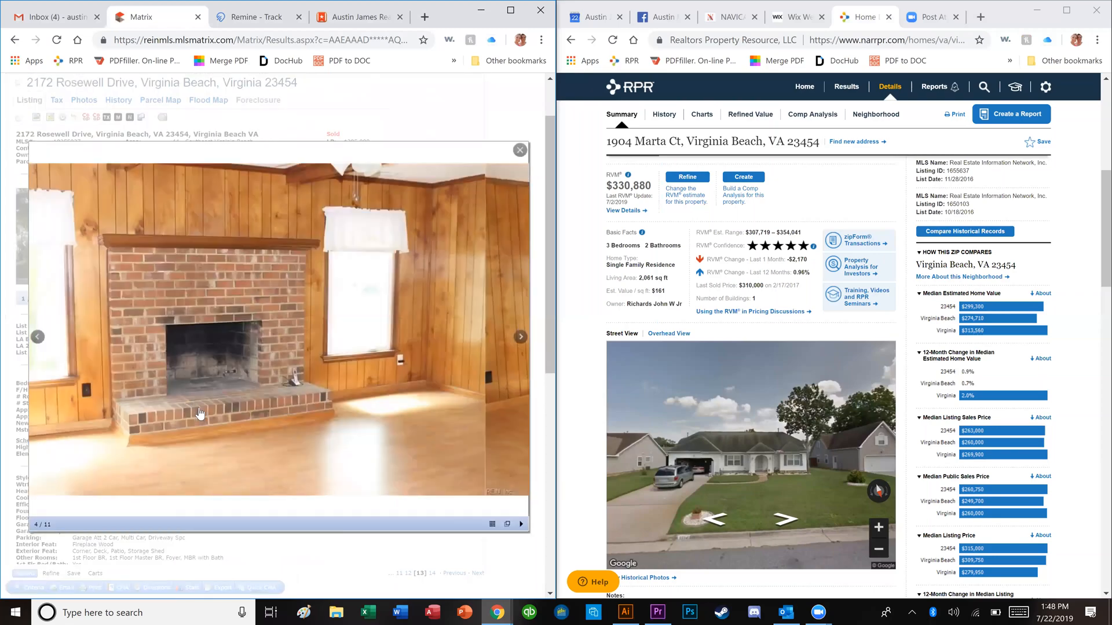
key(Right)
key(Right)
key(Right)
key(Right)
key(Right)
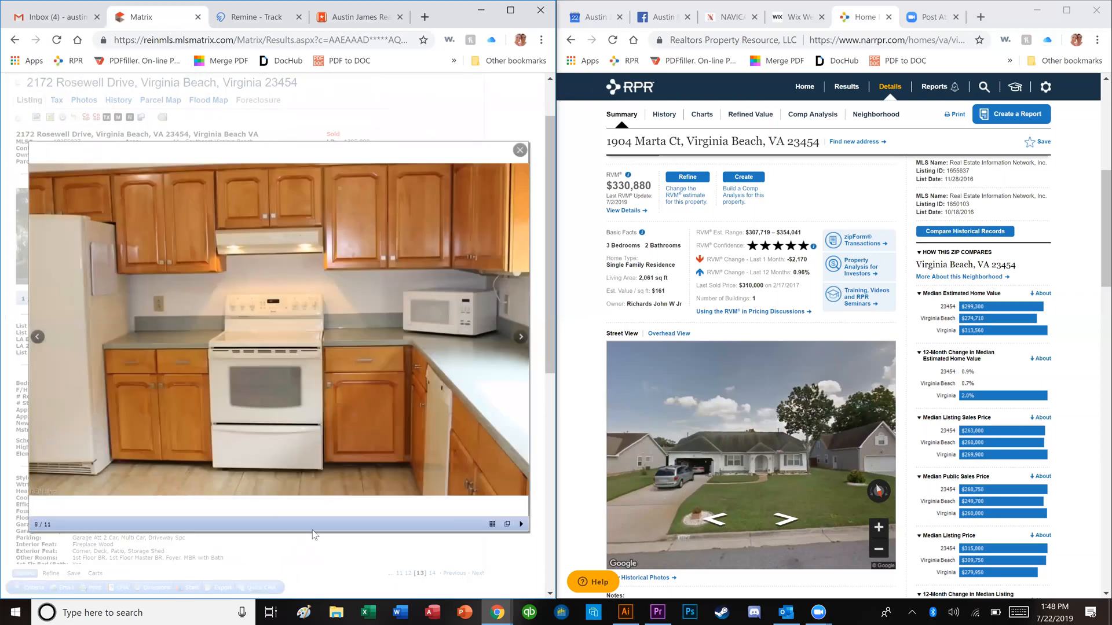
key(Right)
key(Right)
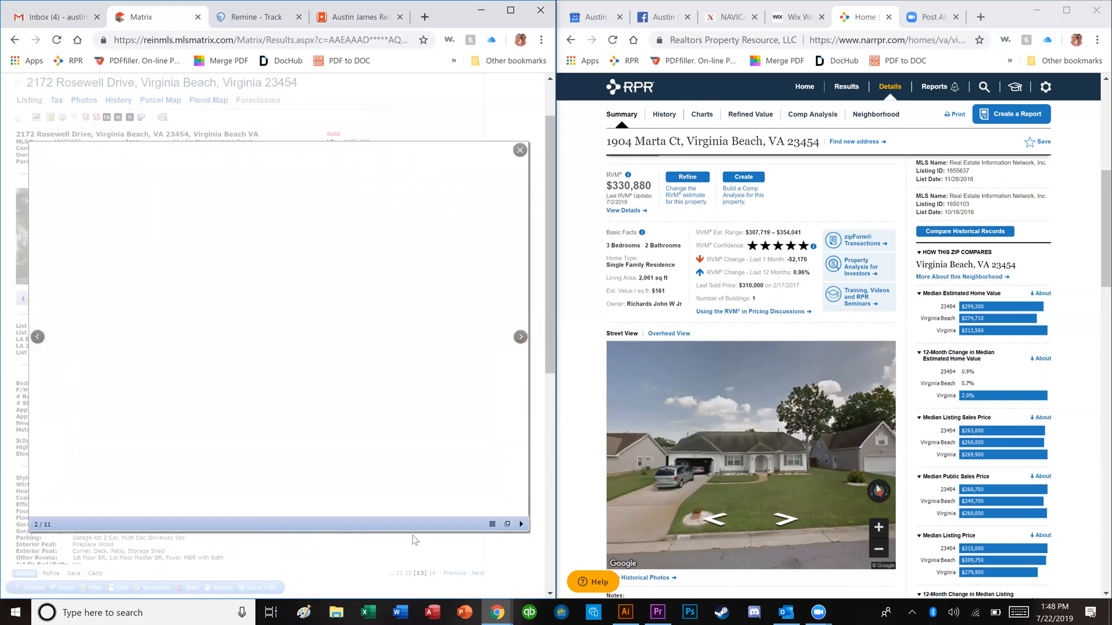
key(Escape)
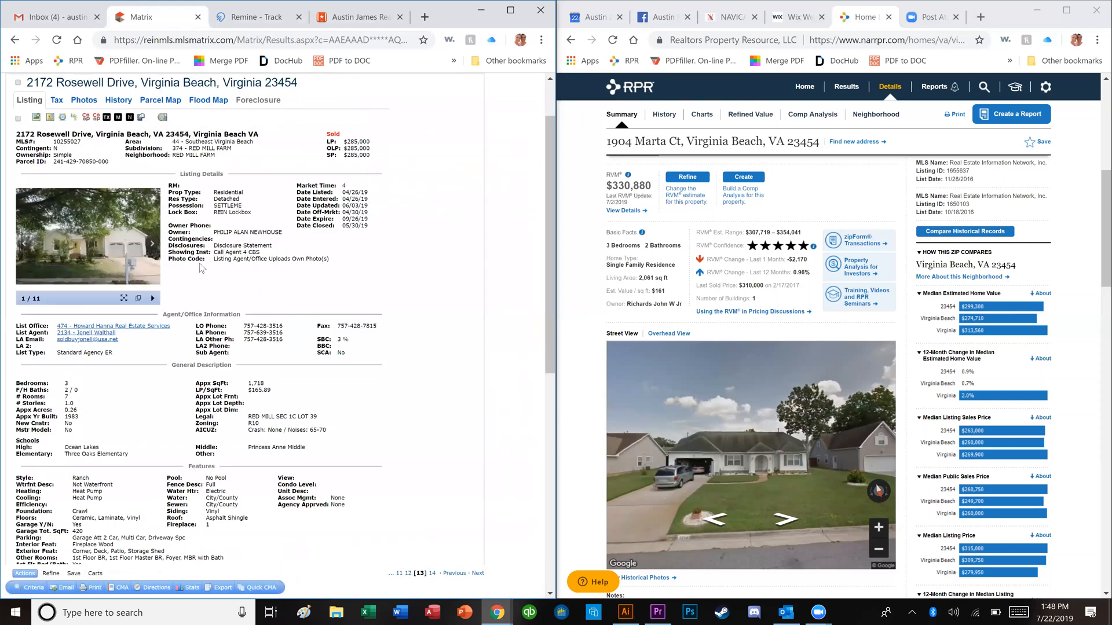
key(Right)
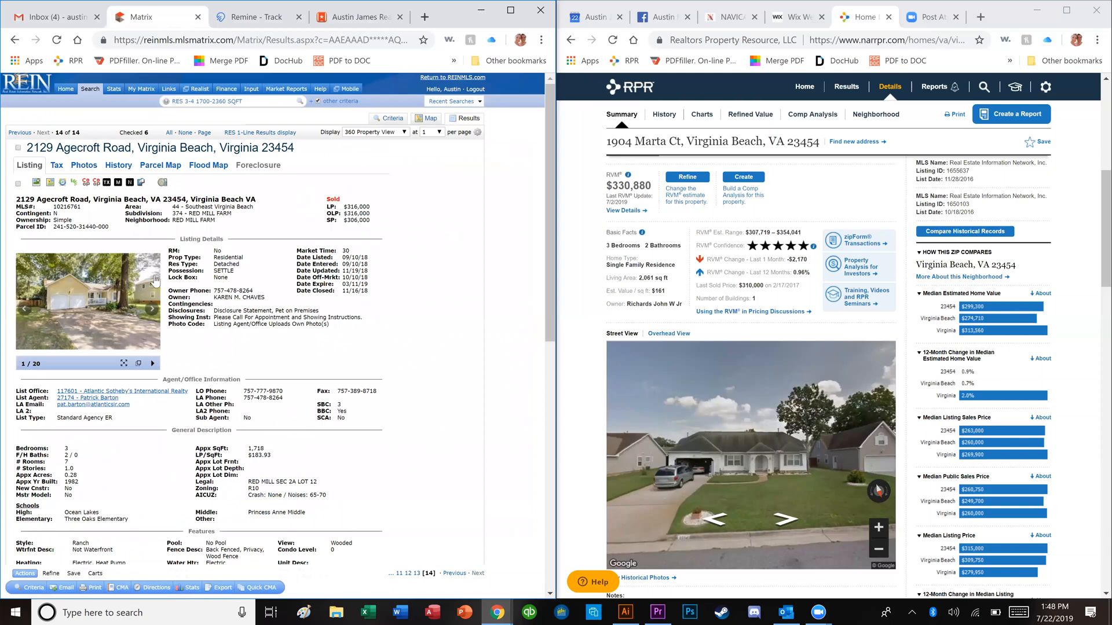
click(84, 304)
key(Right)
key(Right)
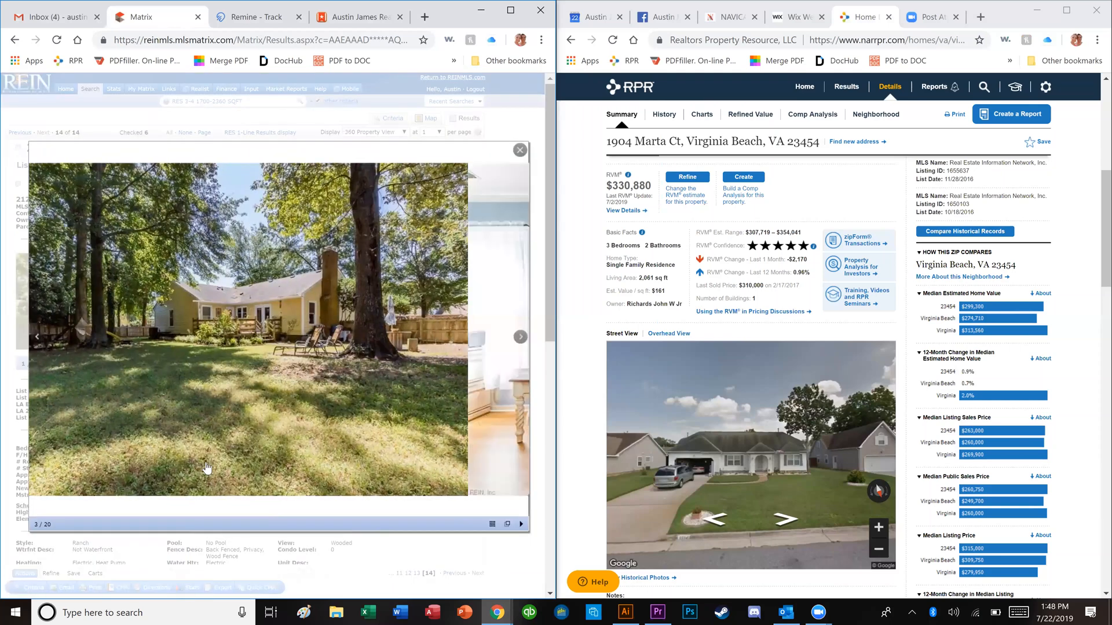
key(Right)
key(Right)
key(Right)
key(Right)
key(Right)
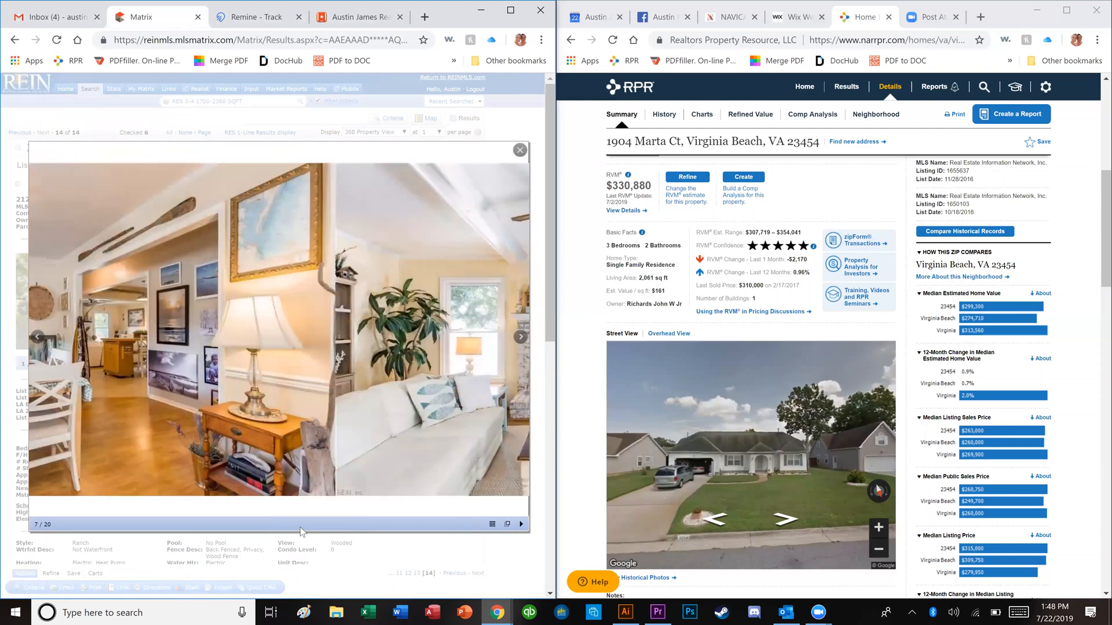
key(Right)
key(Right)
key(Right)
key(Right)
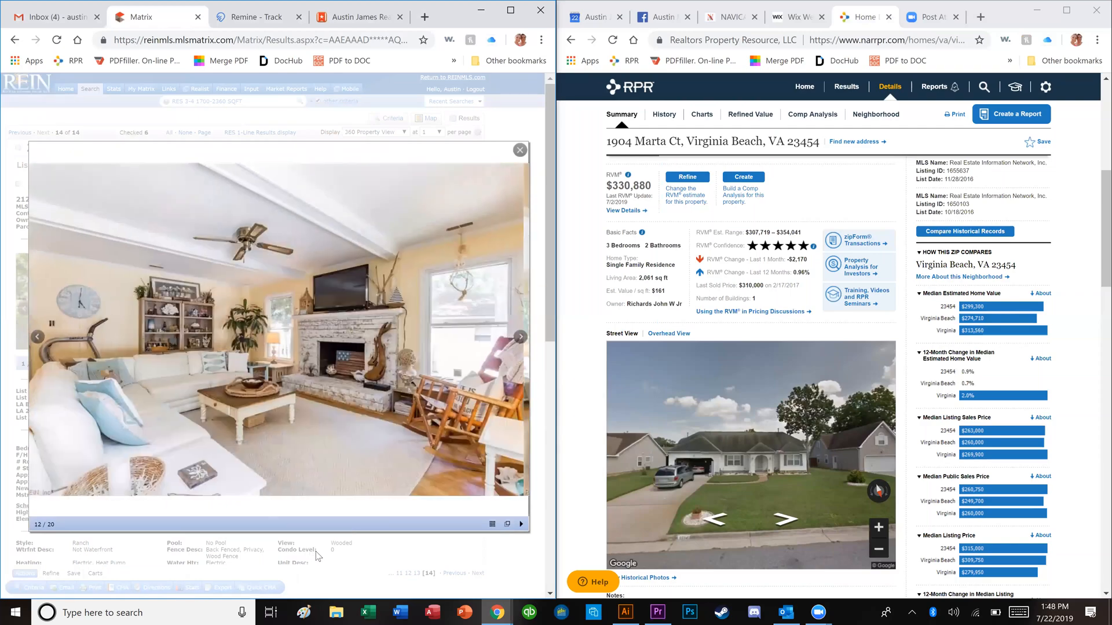
key(Right)
key(Right)
key(Escape)
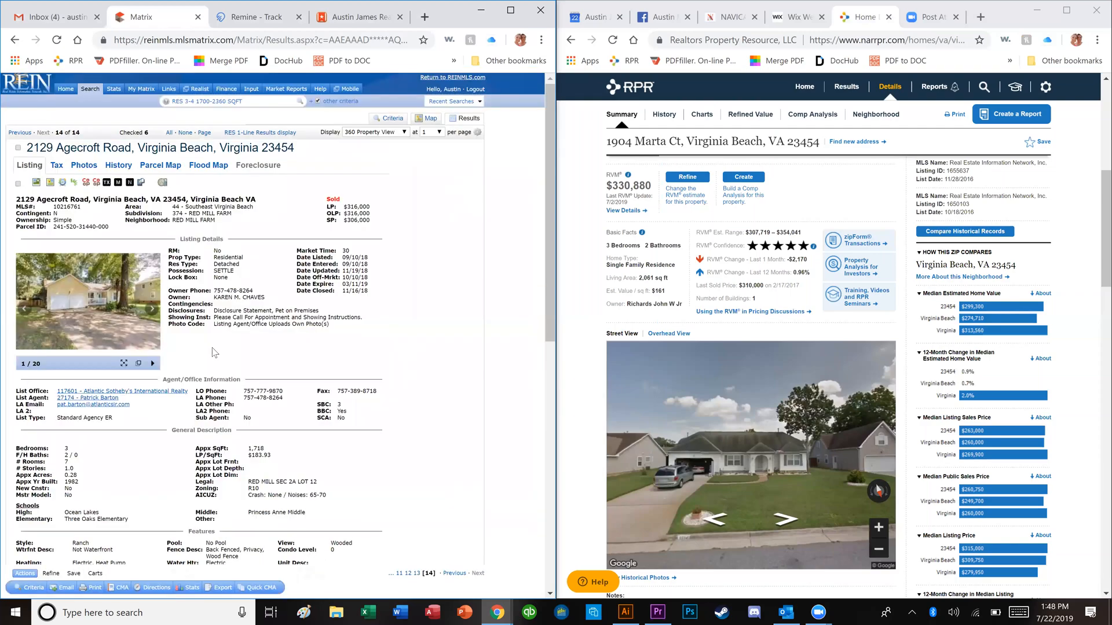
click(18, 183)
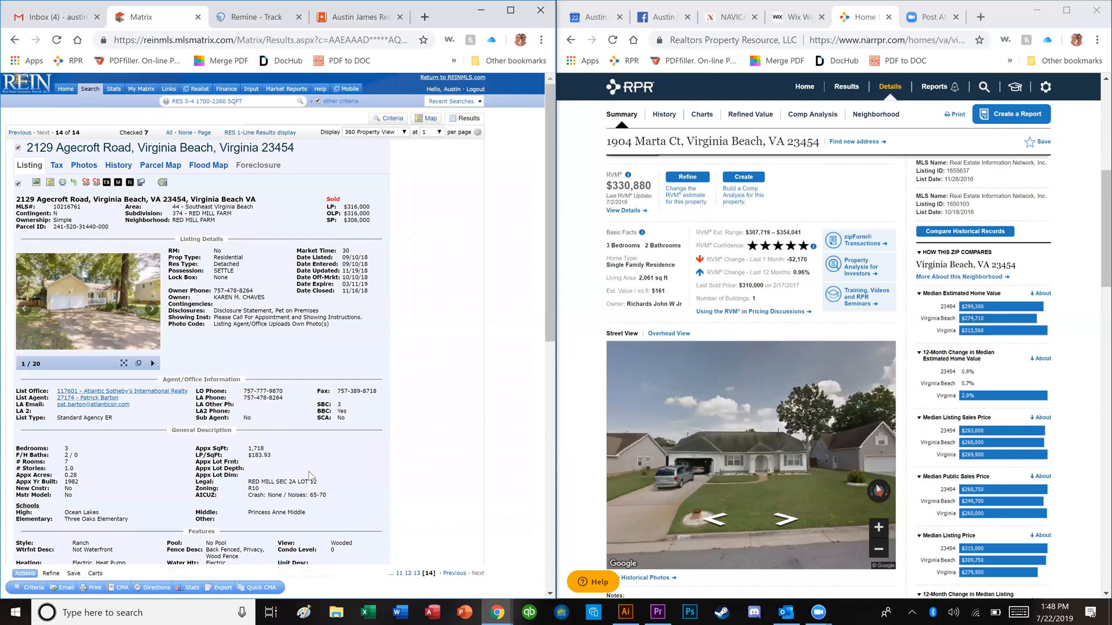
Step: Select the $183.93 LP/SqFt value and search Windows for Calculator
triple_click(253, 457)
key(super)
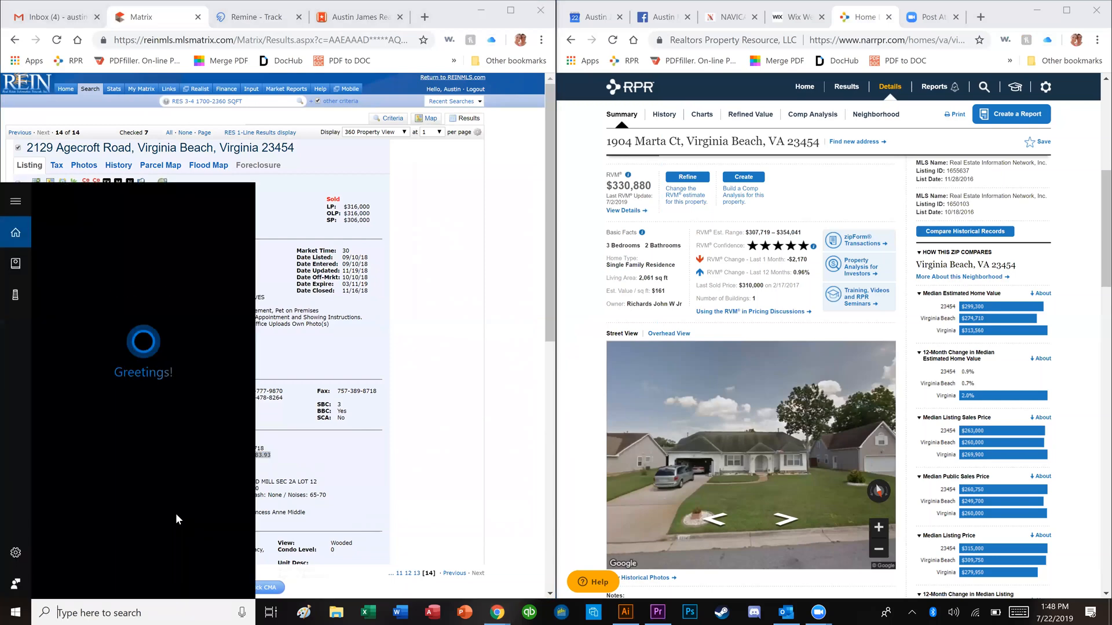
text(cacl)
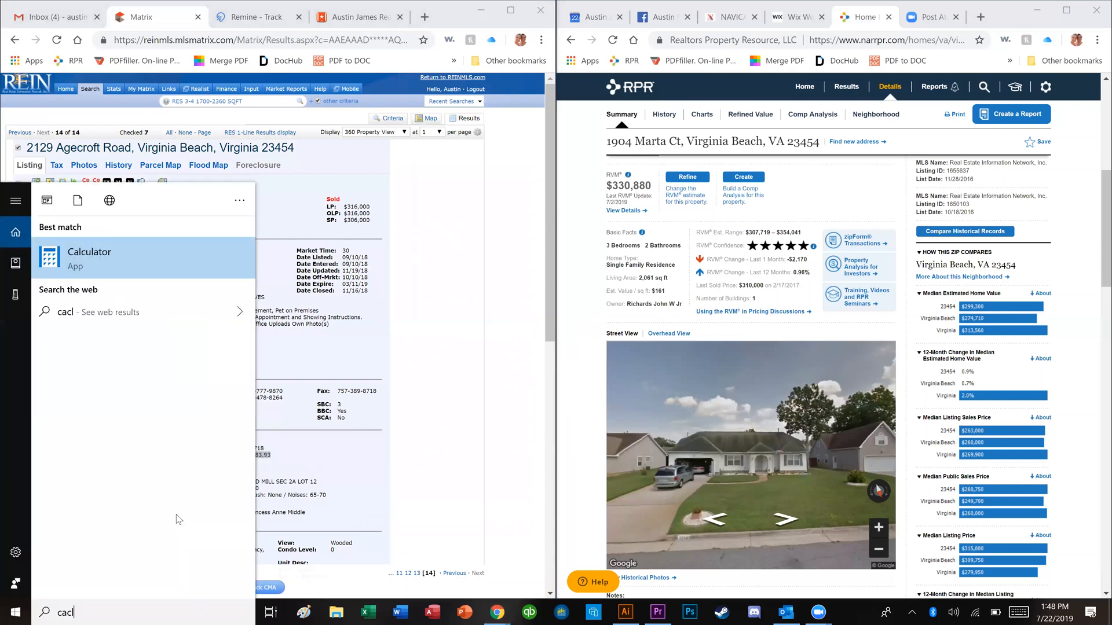
Step: In Calculator, compute 183.93 × 2063 = 379,447.59, then clear and close it
key(Return)
text(183.93)
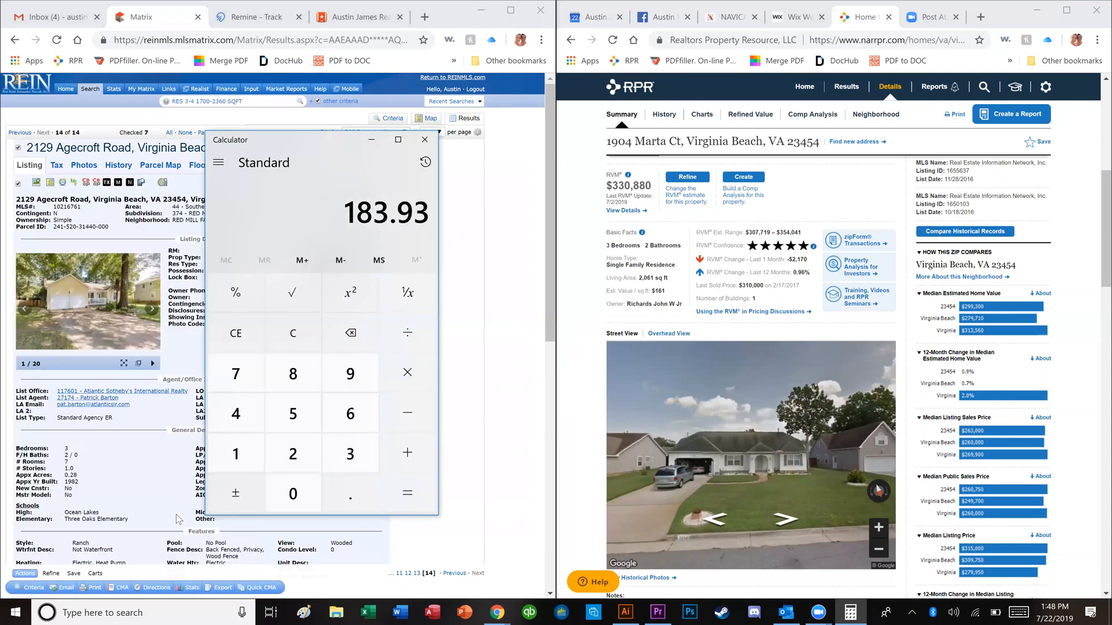
text(*2063)
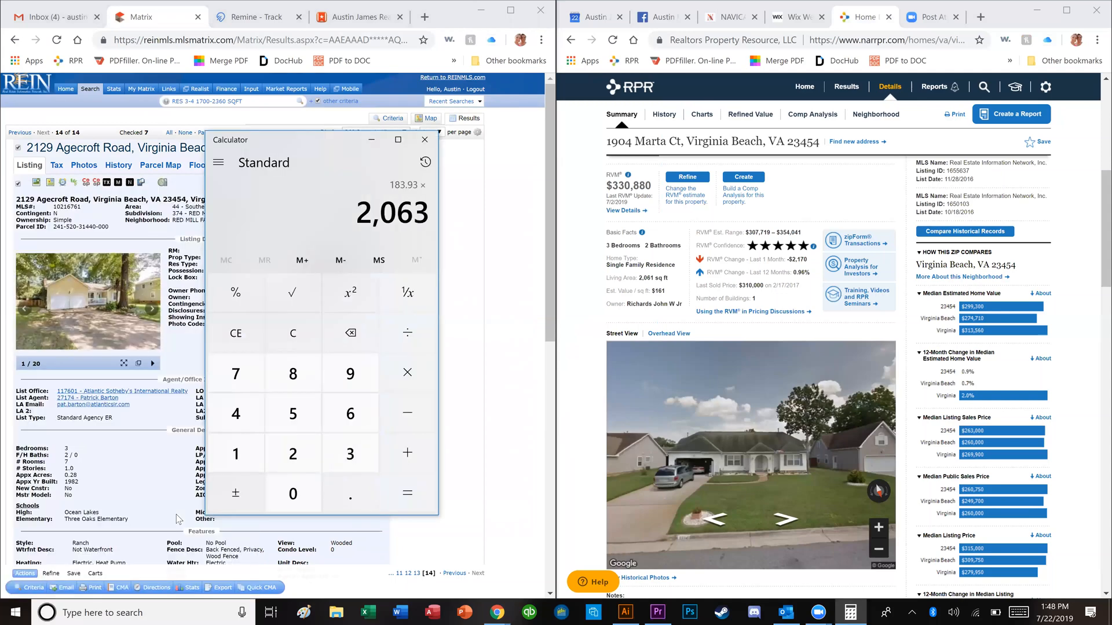
key(Return)
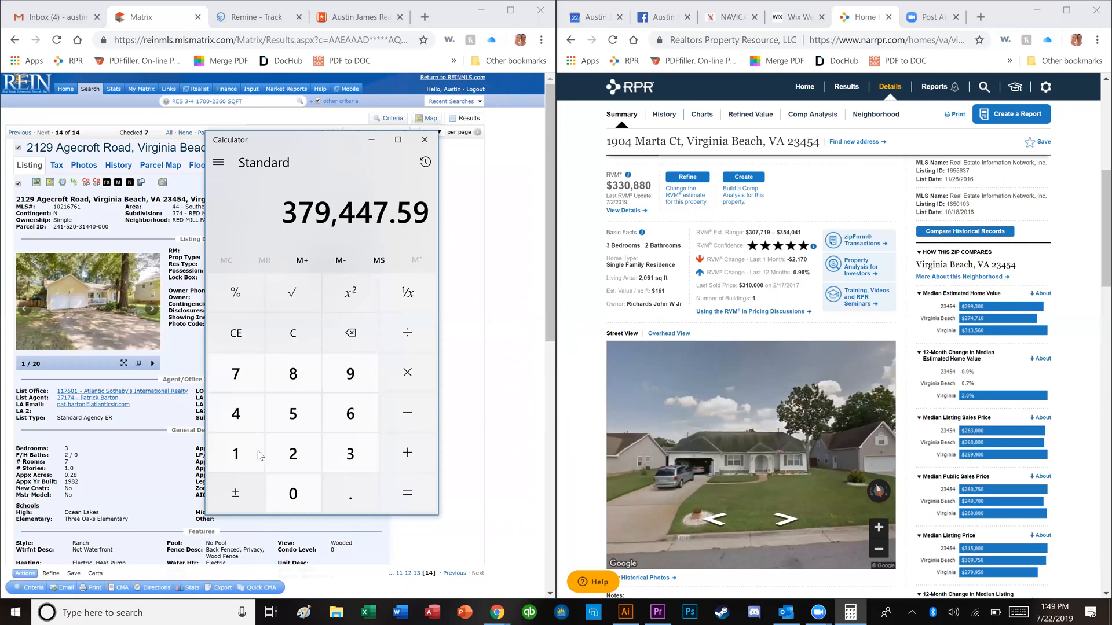
click(292, 333)
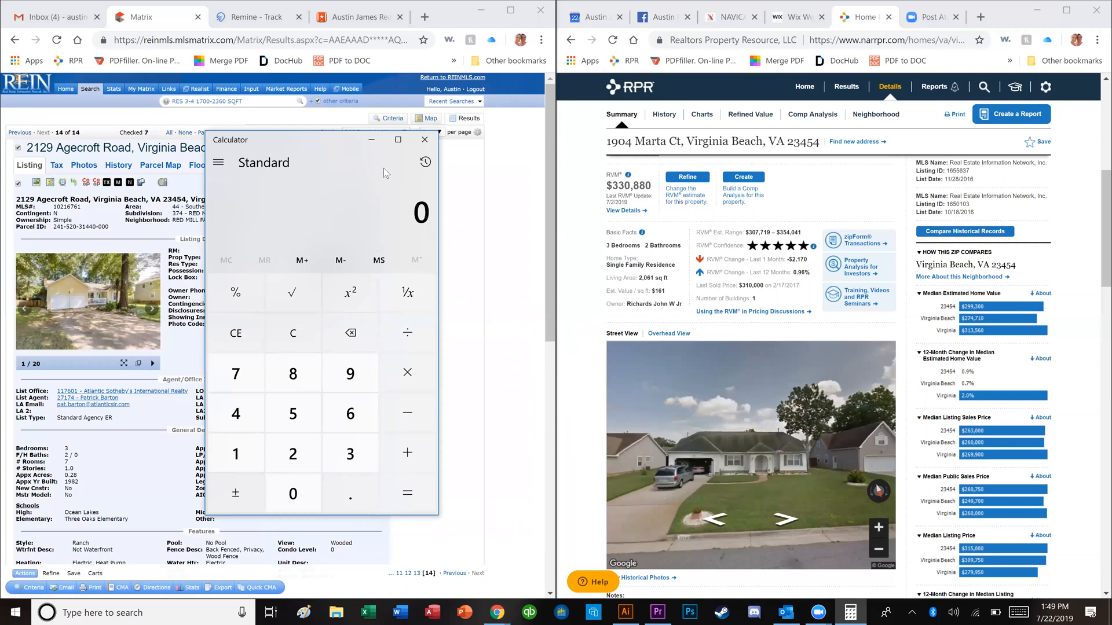
click(424, 140)
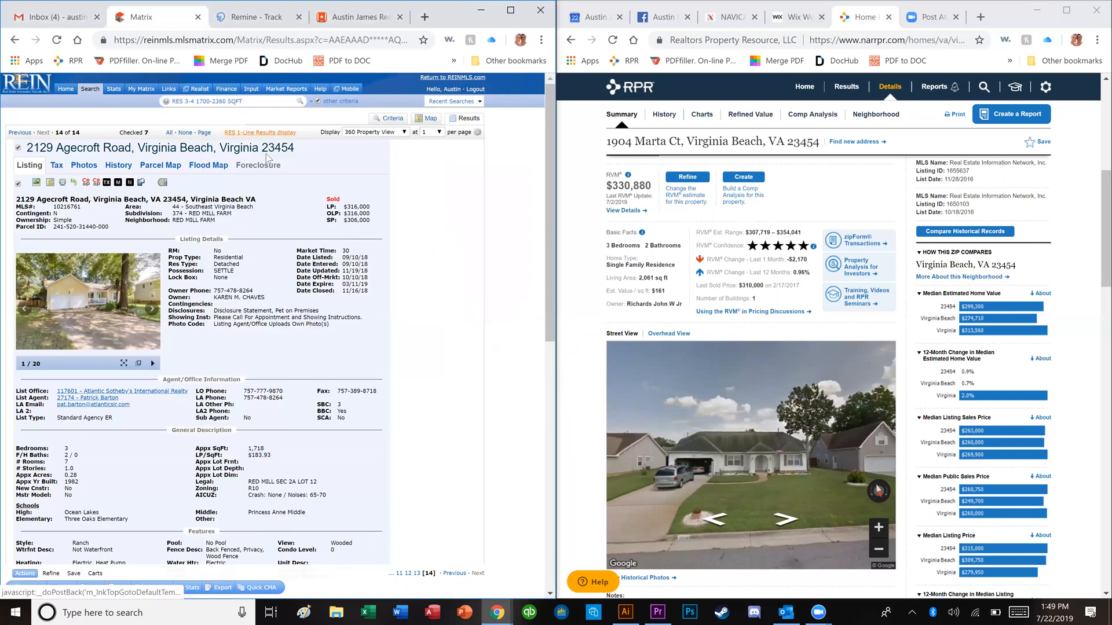
click(273, 133)
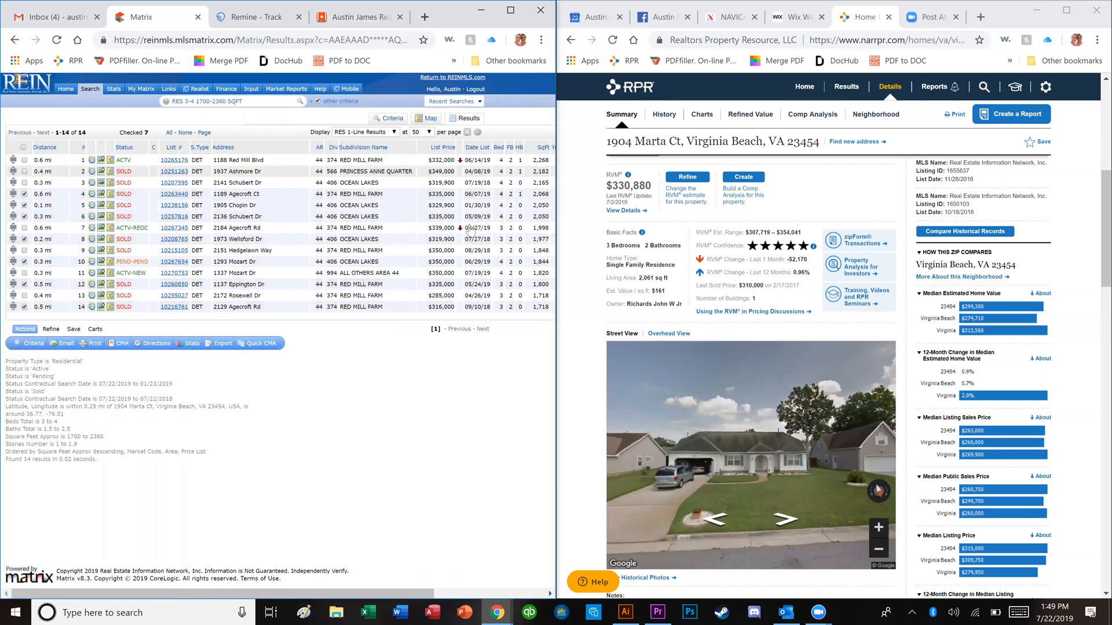
click(427, 118)
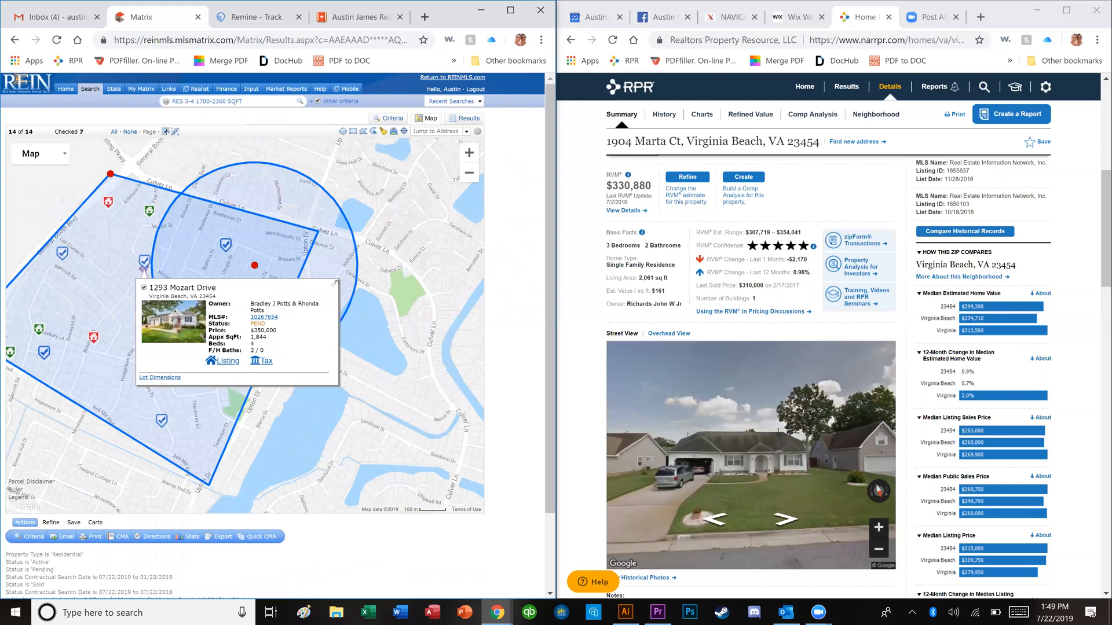
click(332, 286)
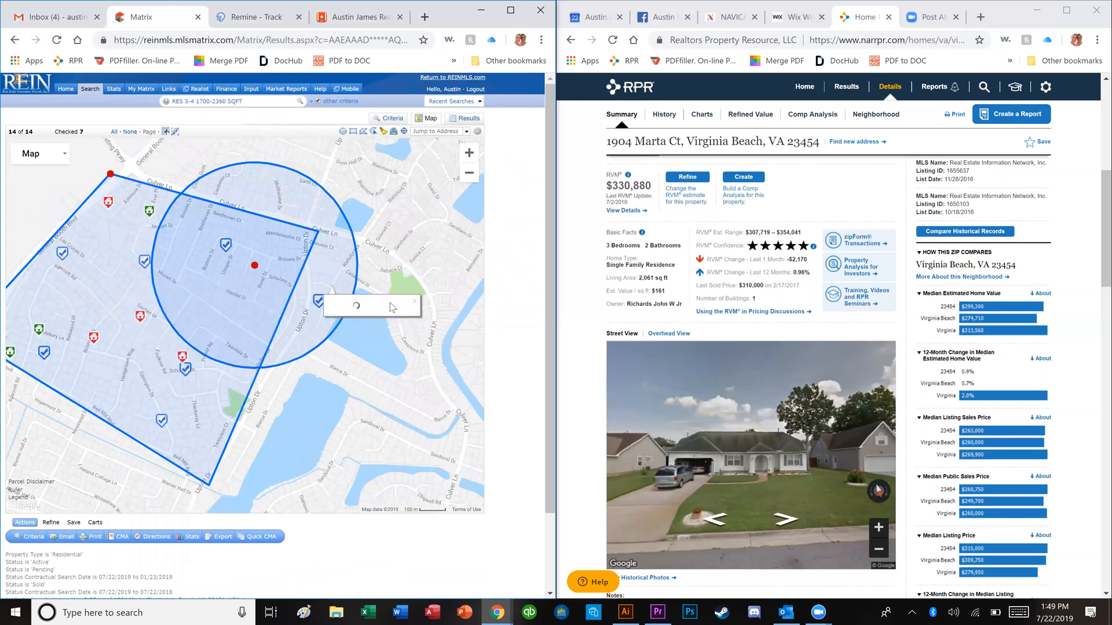
drag(230, 231, 305, 244)
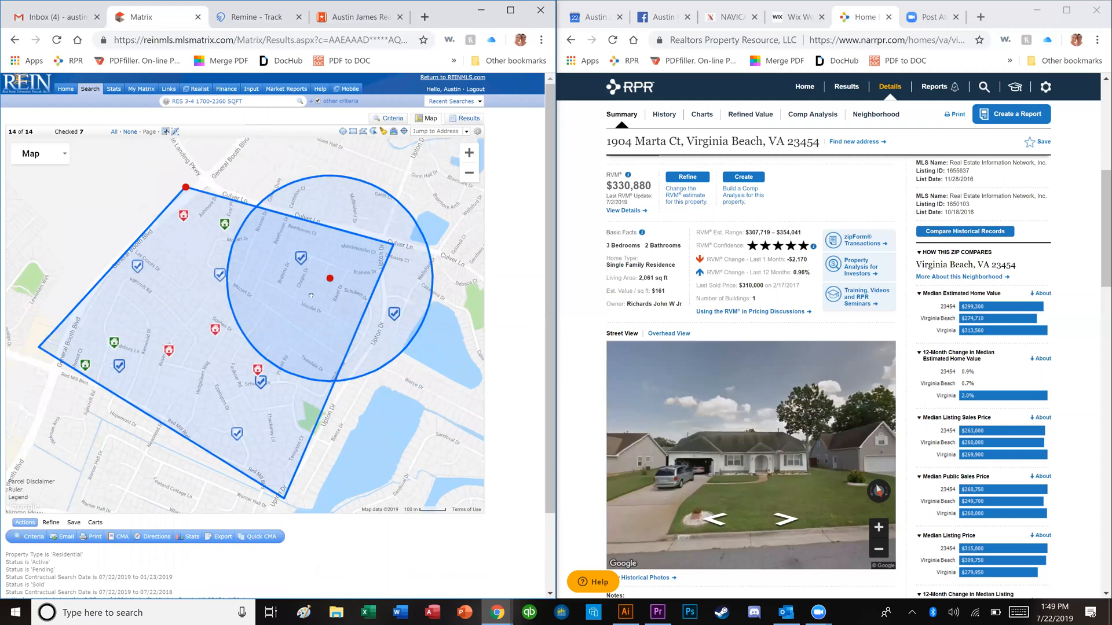
click(304, 268)
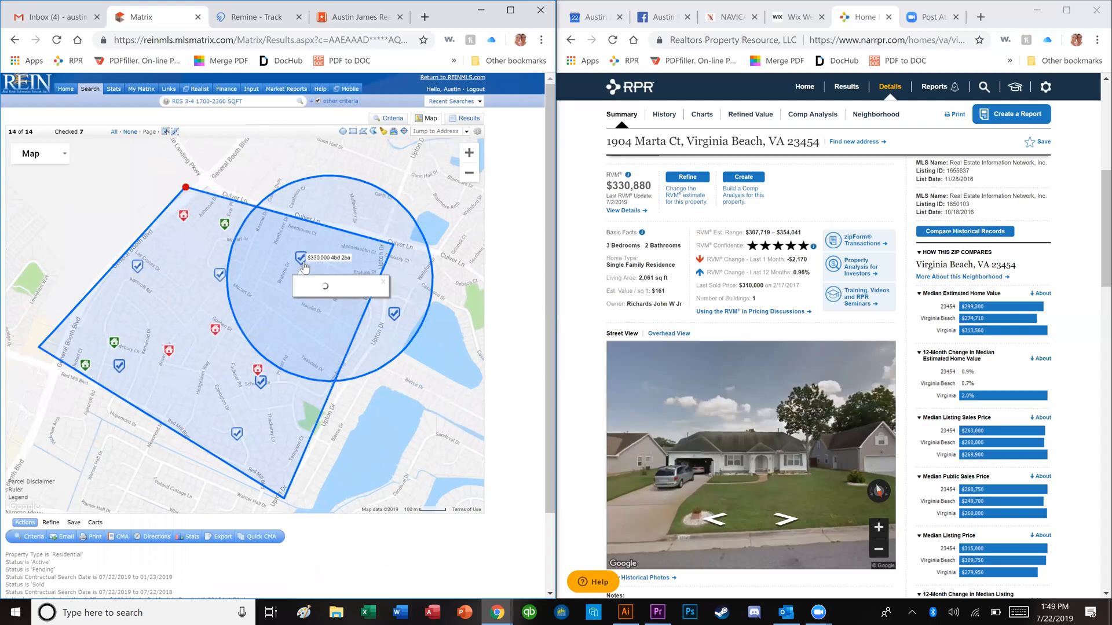
click(212, 289)
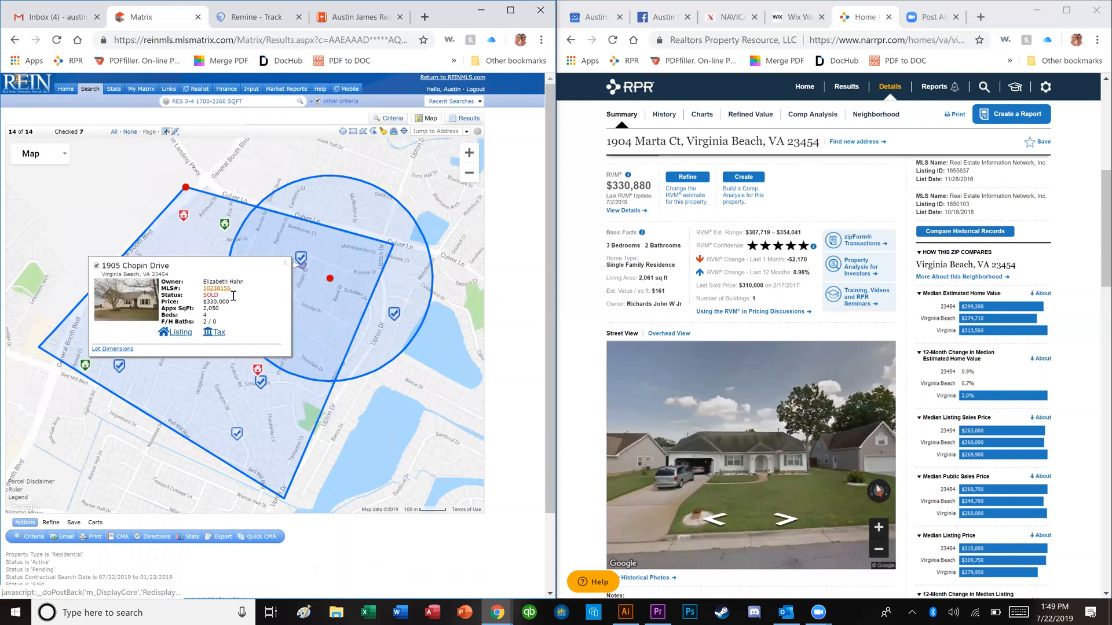
scroll(325, 313, down, 2)
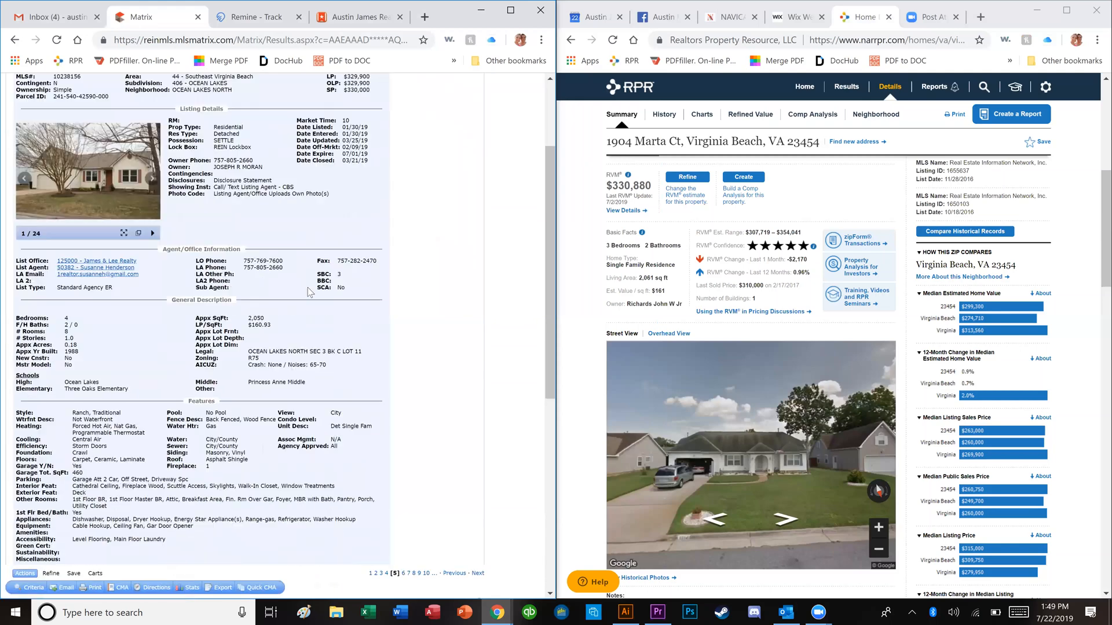
scroll(155, 217, up, 3)
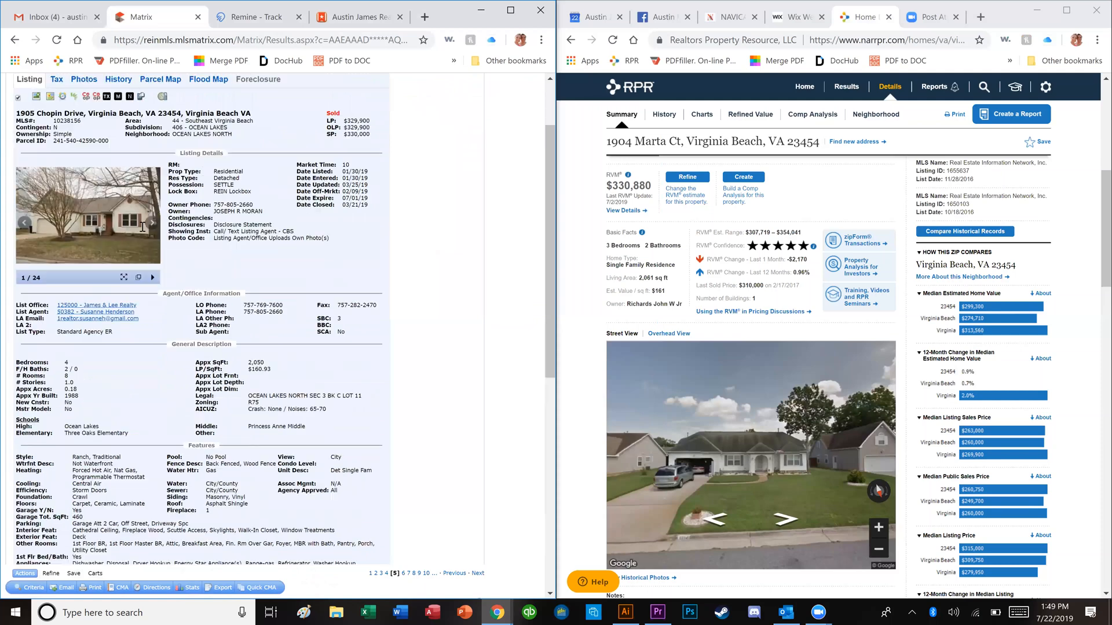
click(95, 283)
key(Right)
key(Right)
key(Right)
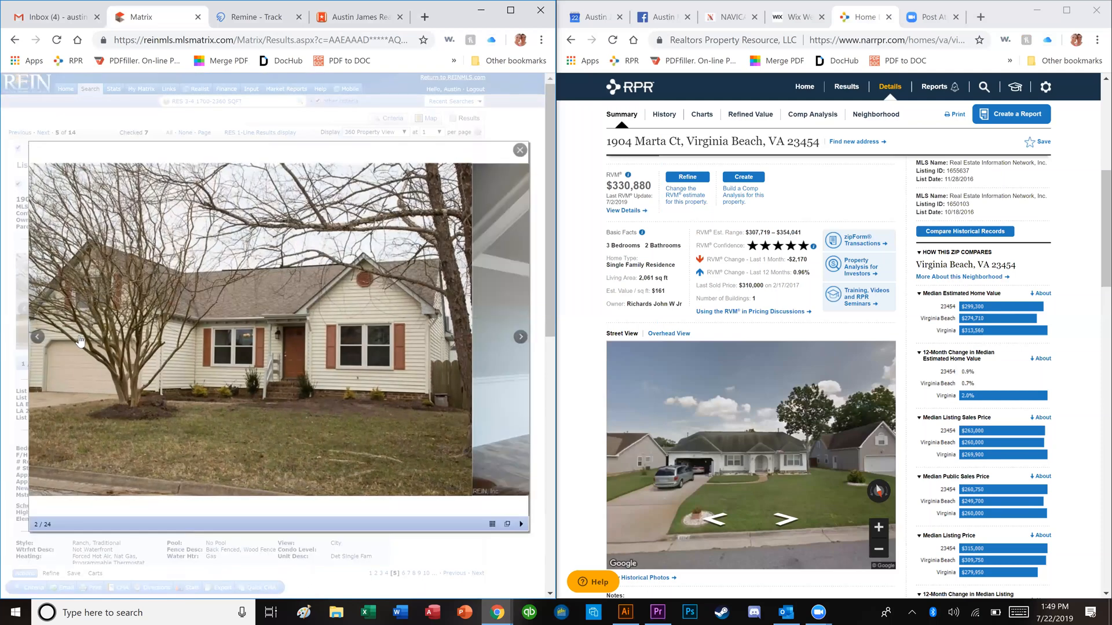
key(Right)
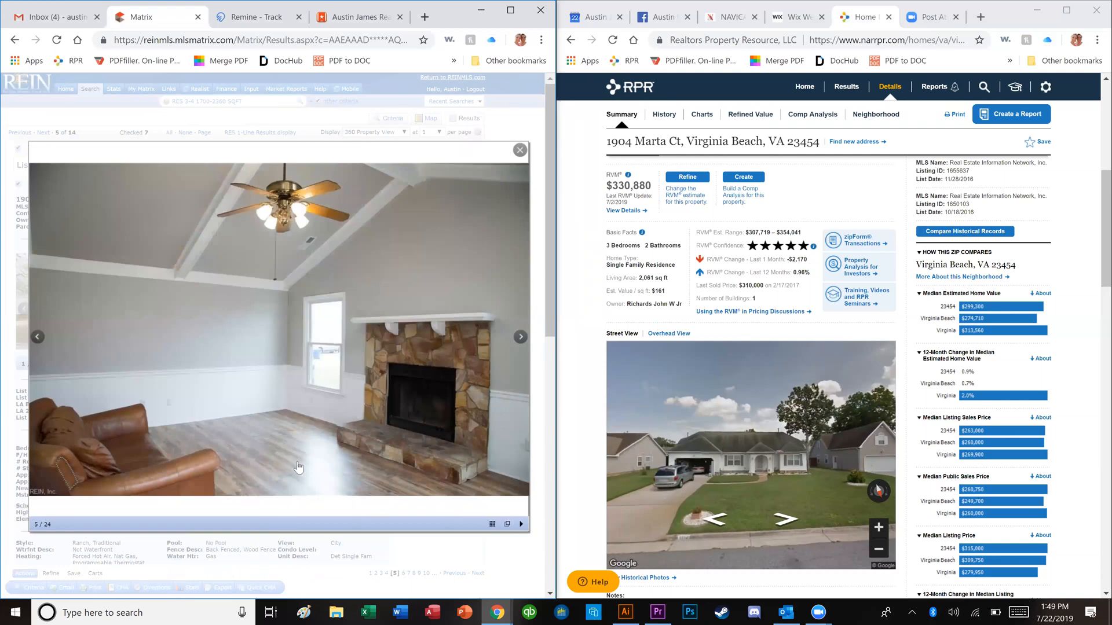
key(Right)
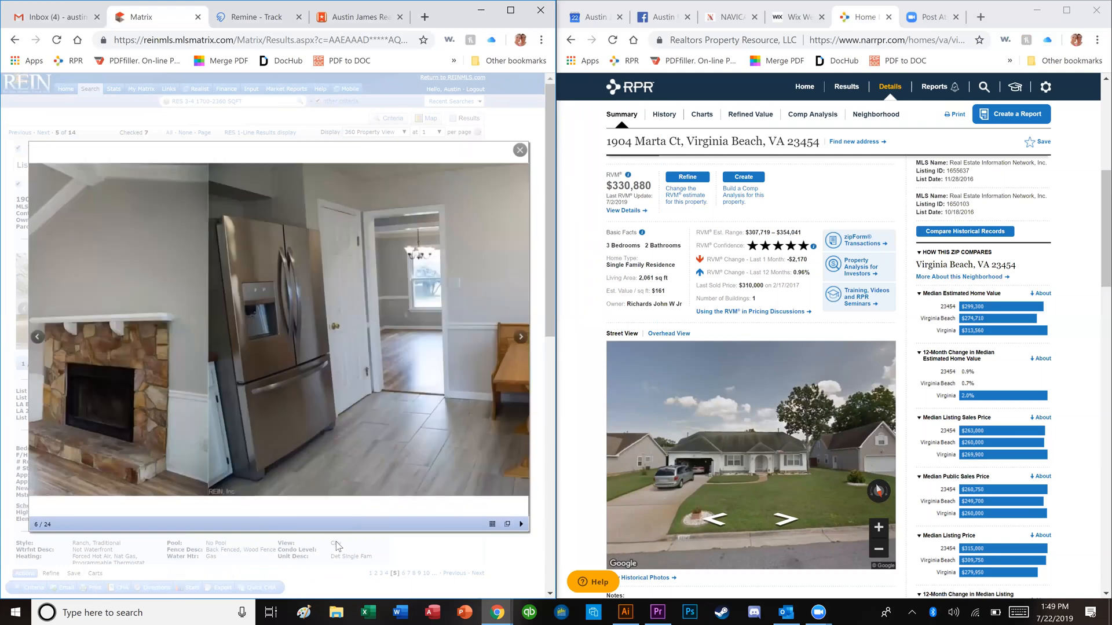
key(Escape)
right_click(171, 14)
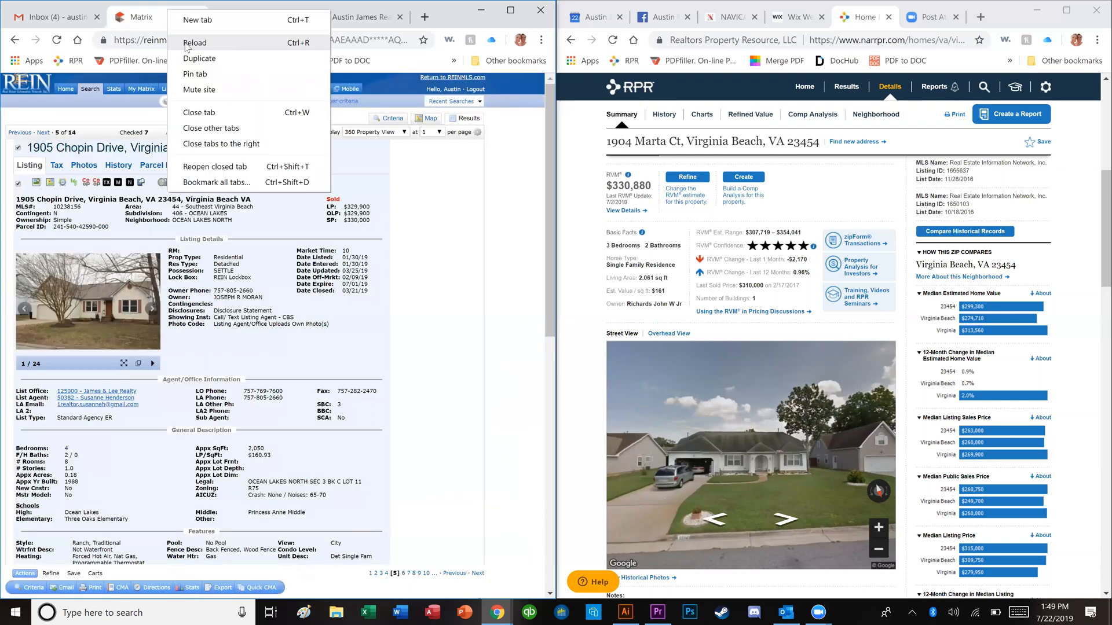
Step: Duplicate the Matrix tab and return to the Matrix Home page
click(189, 58)
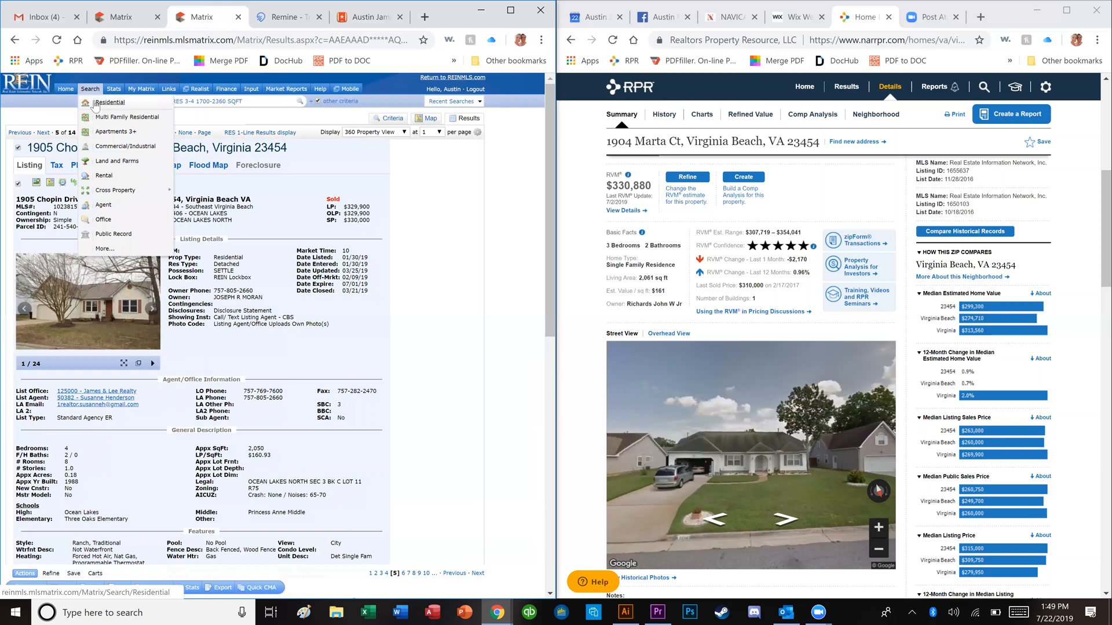
click(101, 104)
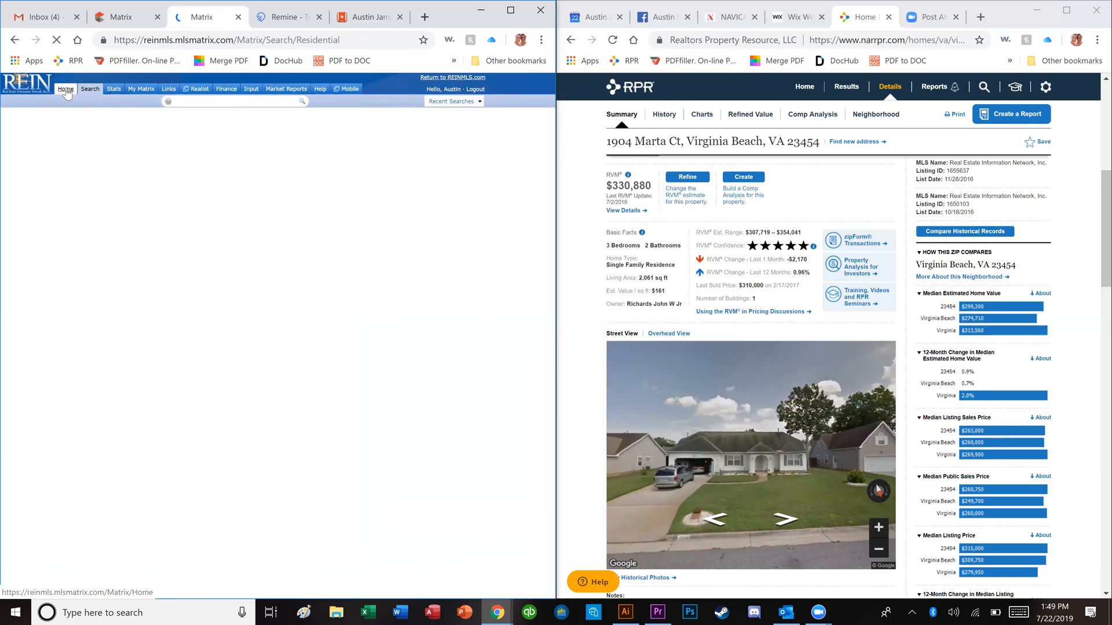
click(67, 90)
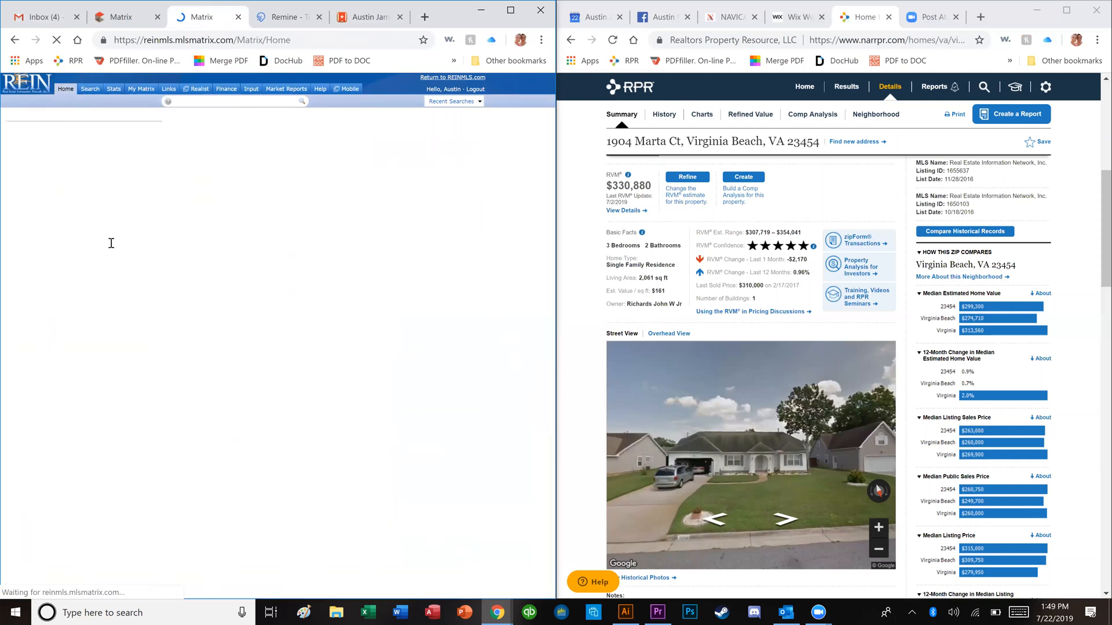
click(103, 212)
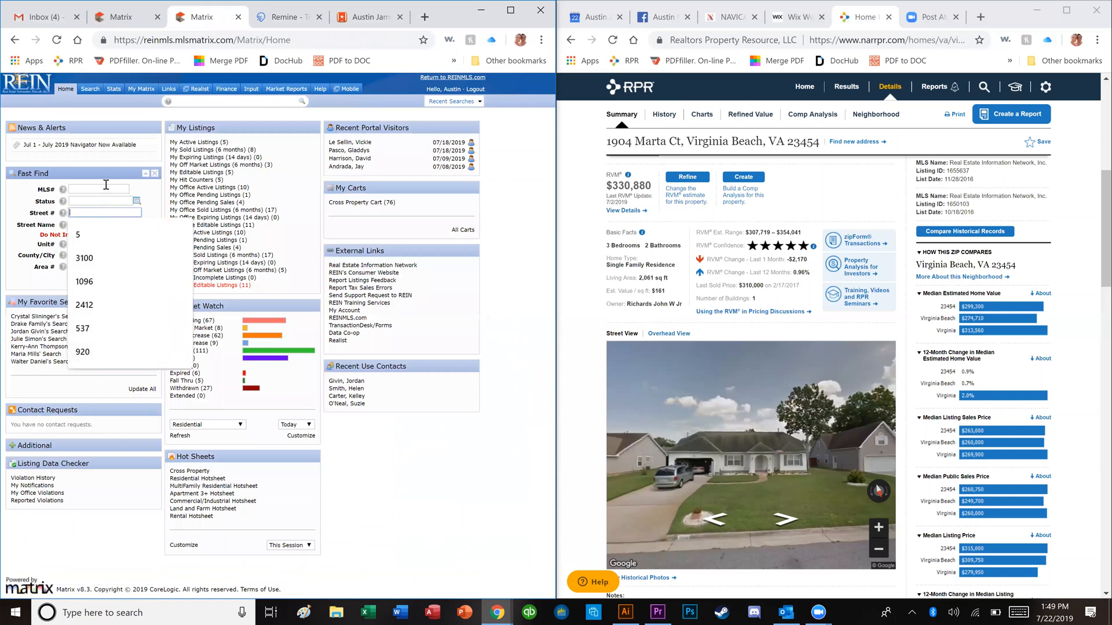
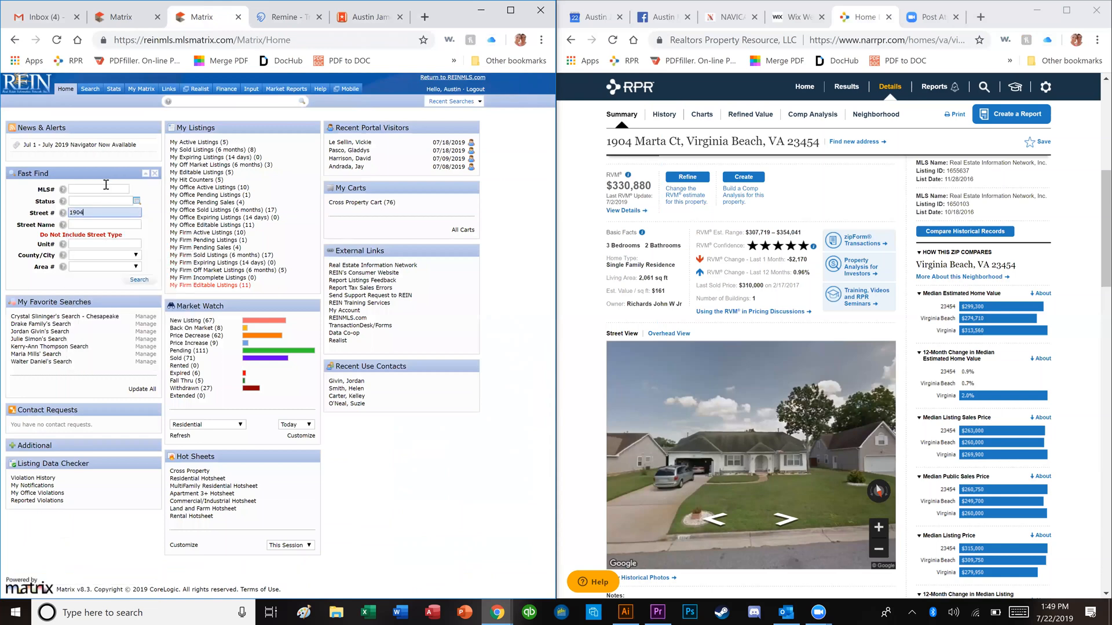
key(Tab)
key(Return)
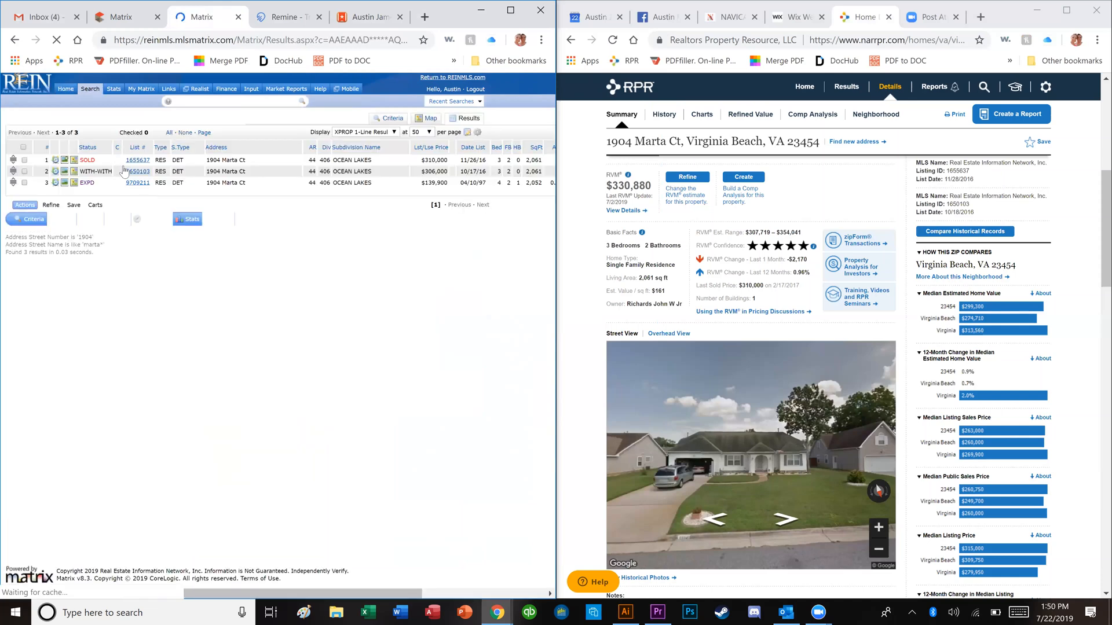
click(132, 160)
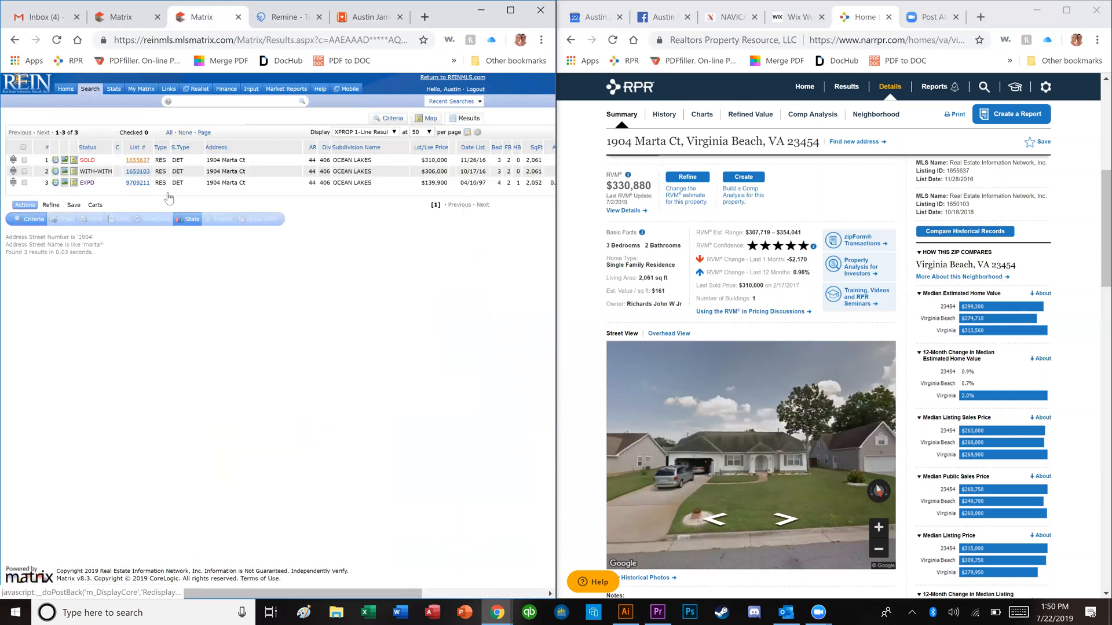
click(62, 298)
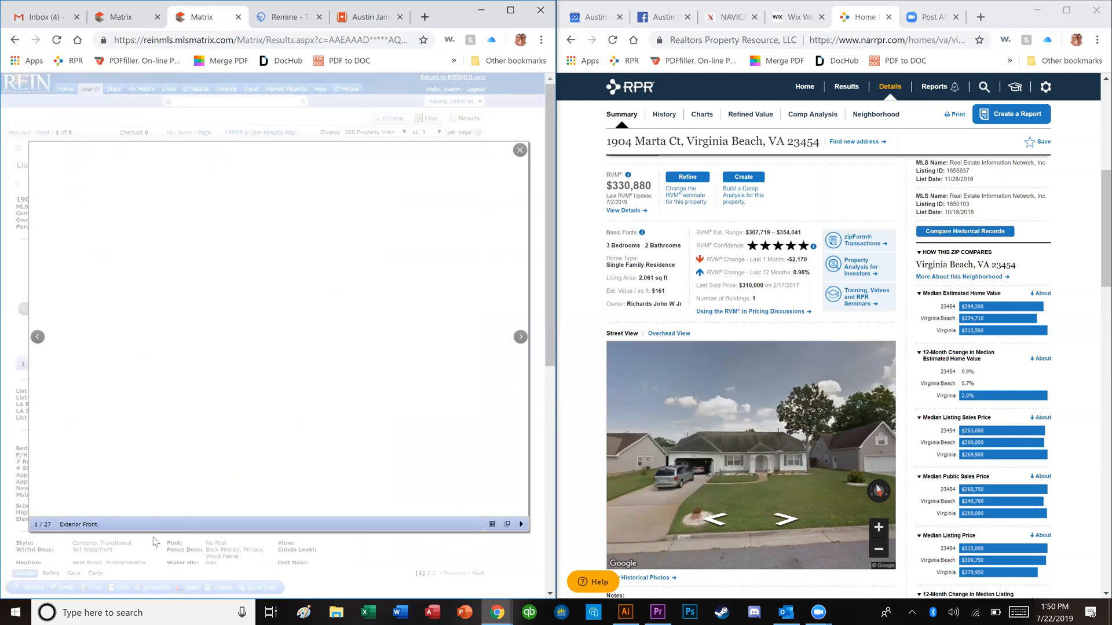
click(116, 476)
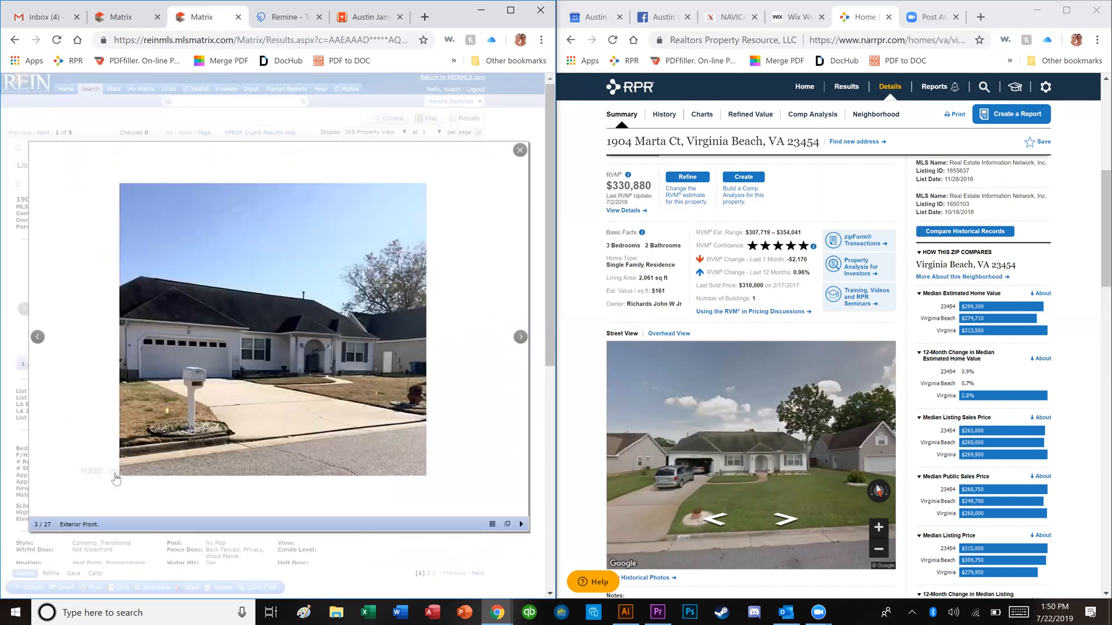
click(116, 476)
click(115, 478)
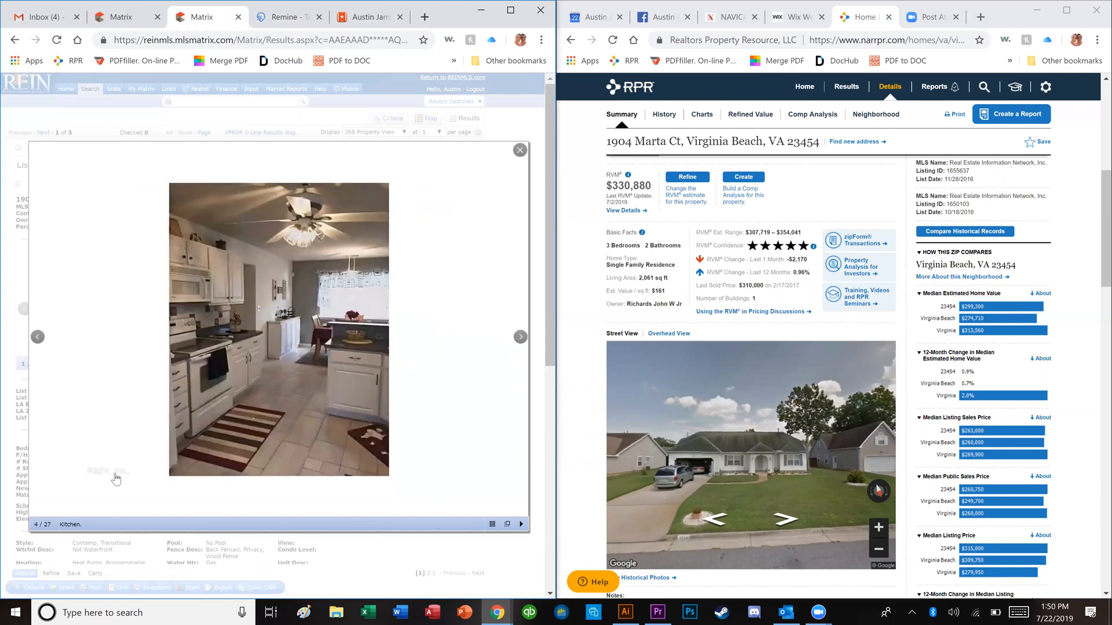
click(114, 475)
click(115, 477)
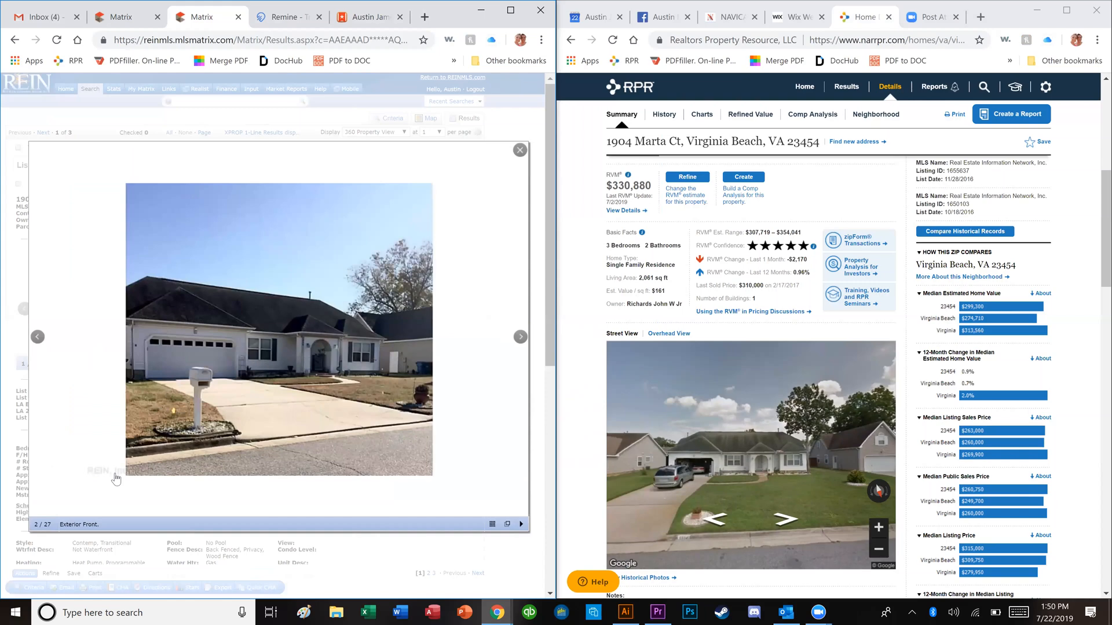
click(116, 478)
click(116, 478)
Step: Page through the interior photos: dining room, family room, bathroom and a bedroom
click(116, 478)
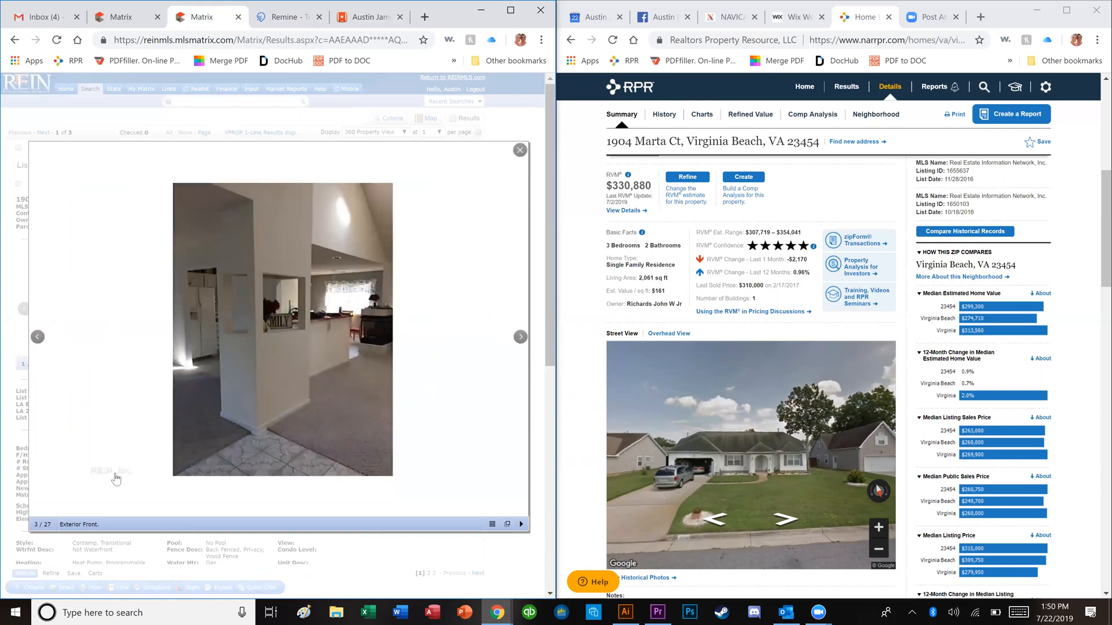
click(116, 479)
click(116, 478)
click(116, 478)
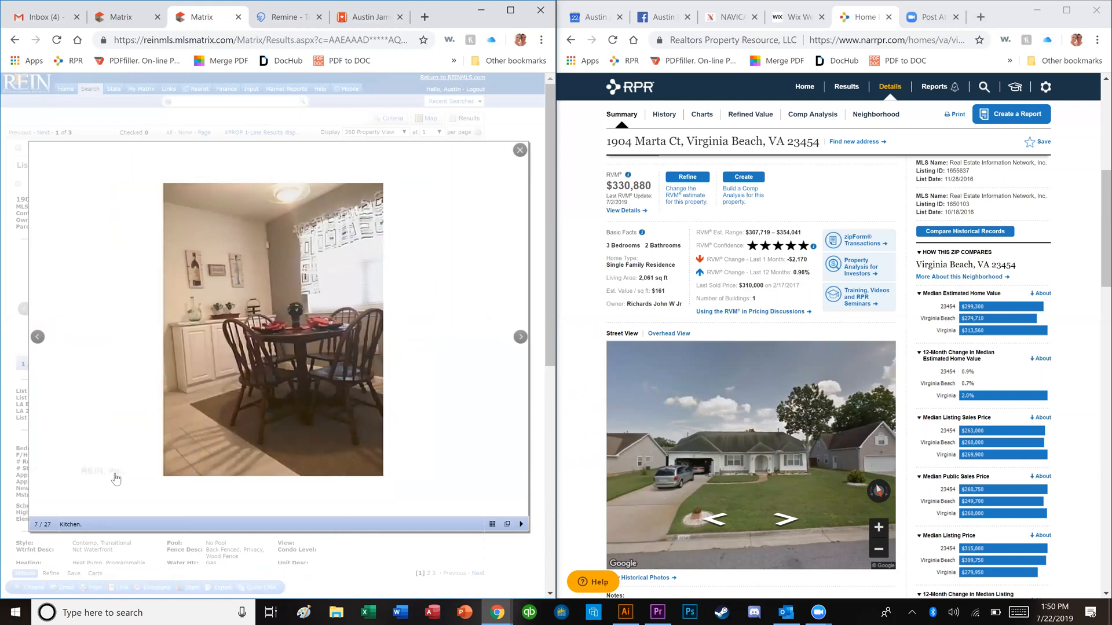
click(116, 479)
click(116, 478)
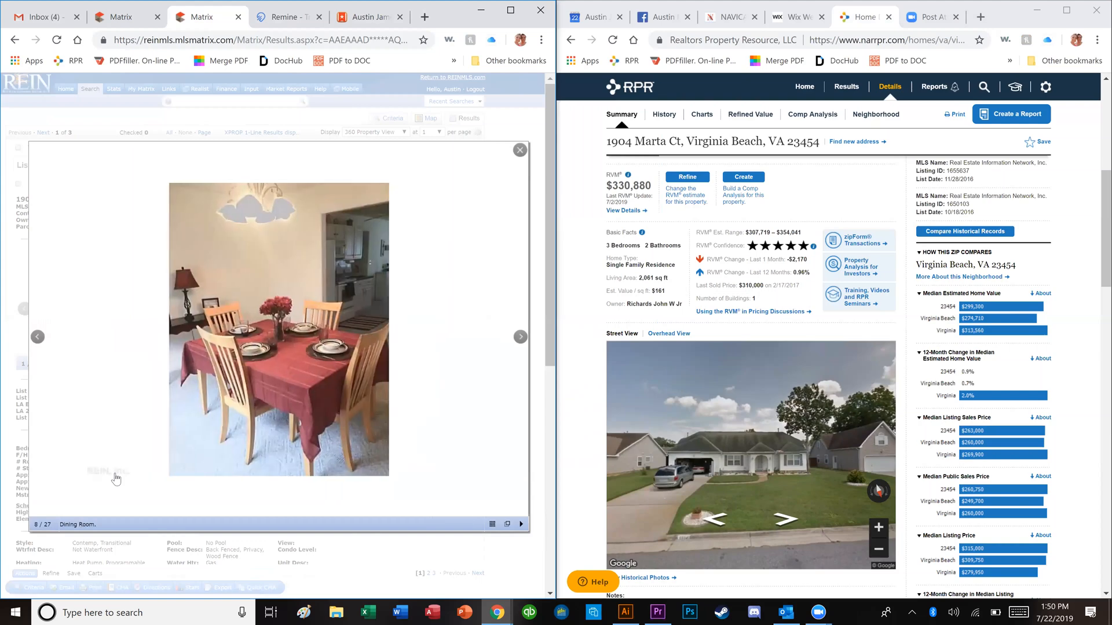
click(116, 478)
click(116, 478)
click(116, 479)
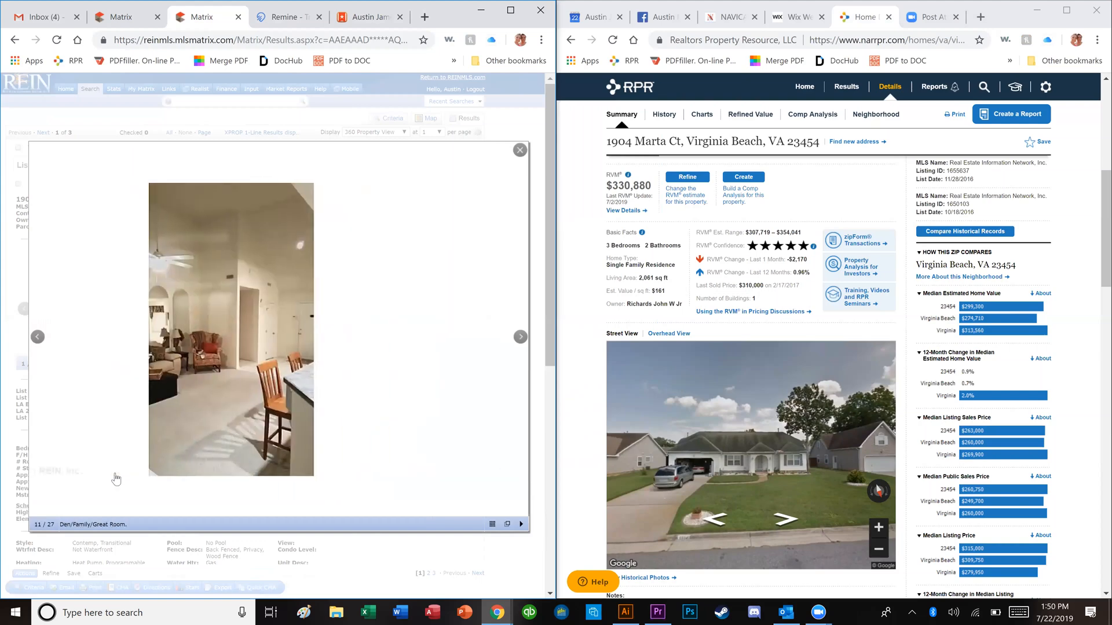
click(116, 478)
click(116, 479)
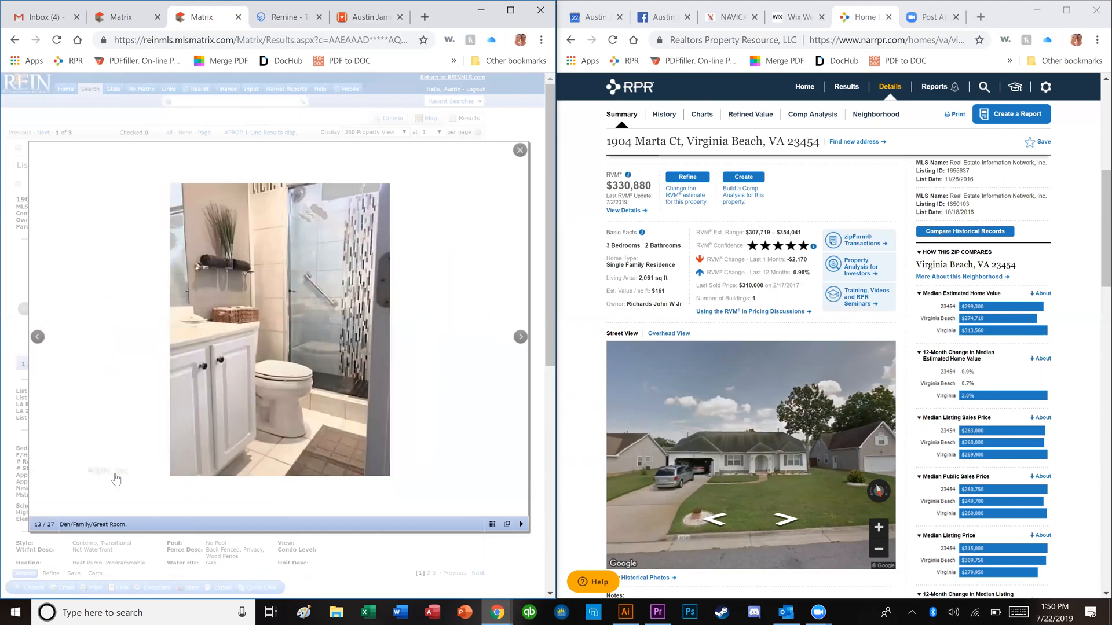
click(116, 478)
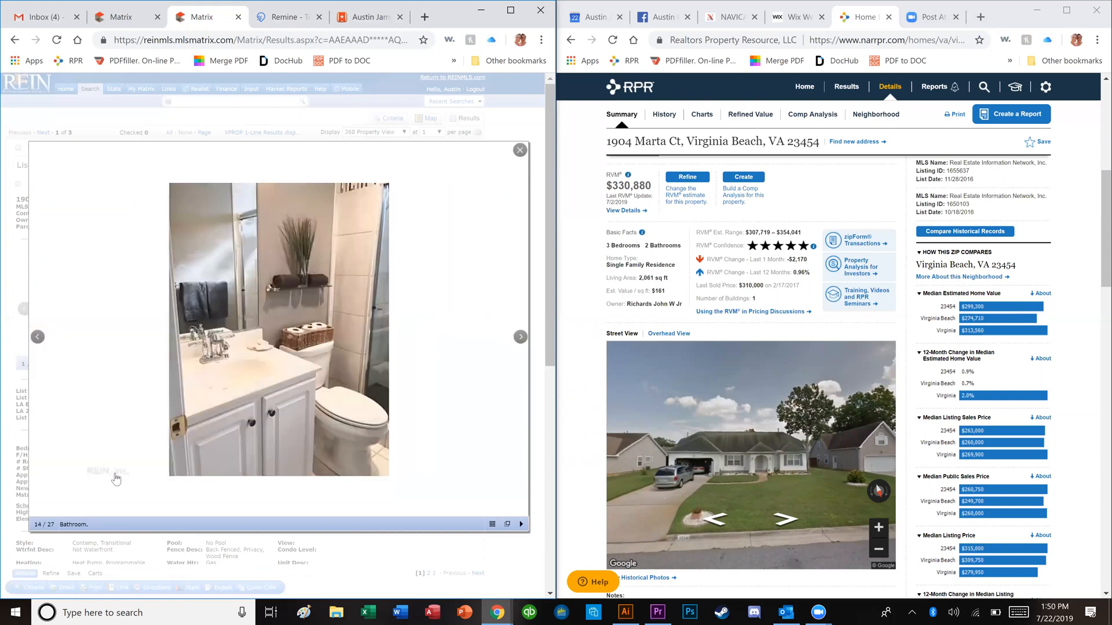
click(116, 478)
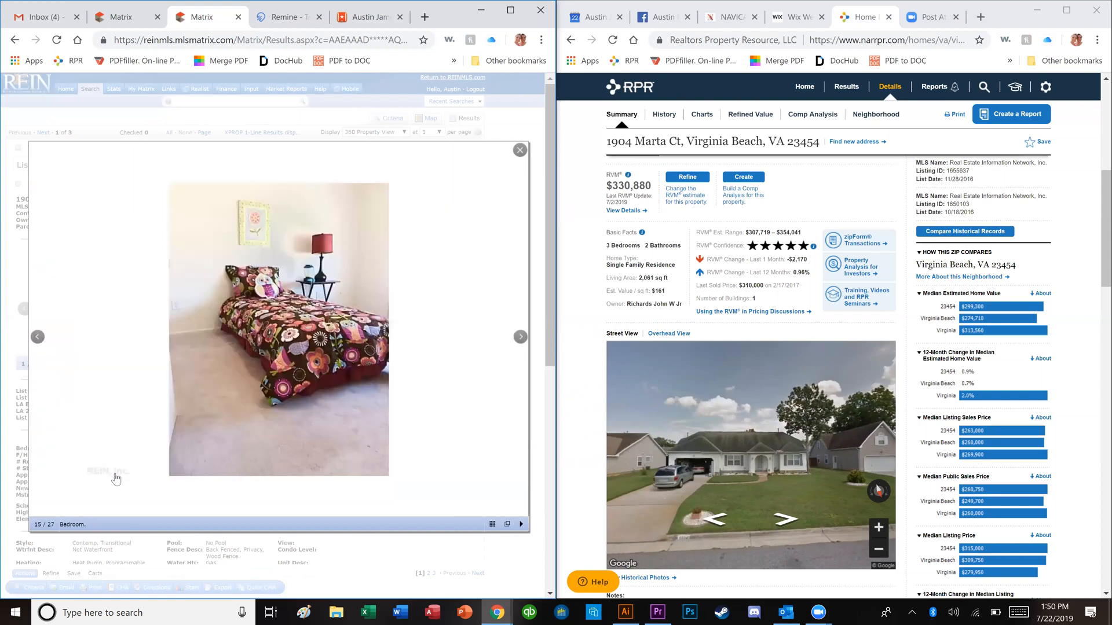
Step: Page through the remaining photos to the last one, 27/27 Exterior Back
click(116, 478)
click(116, 478)
click(116, 479)
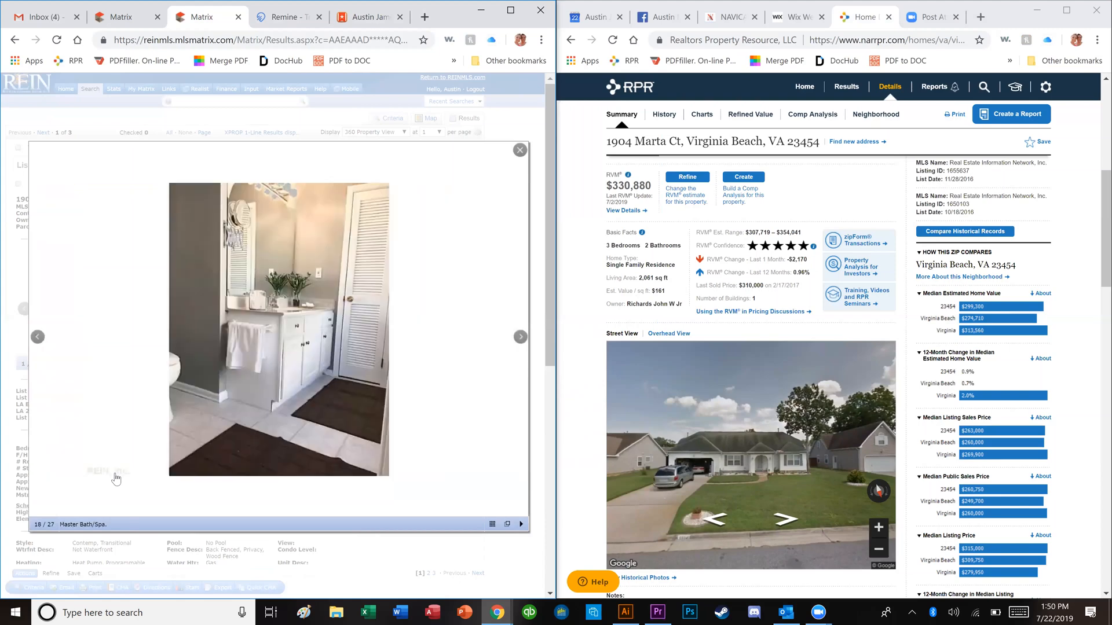
click(116, 478)
click(116, 479)
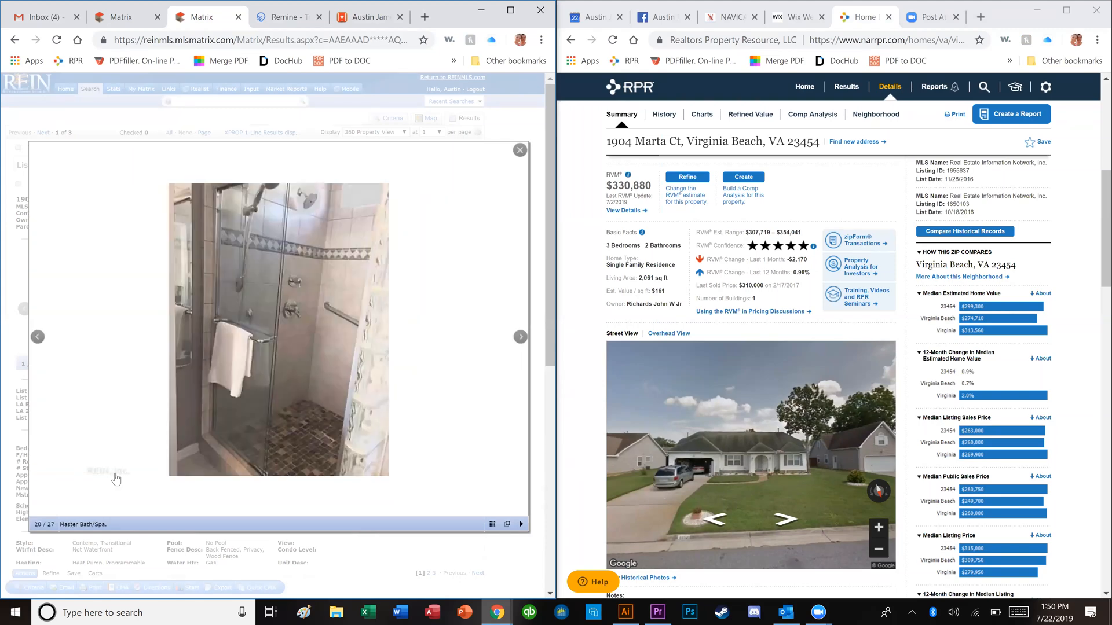
click(116, 478)
click(116, 479)
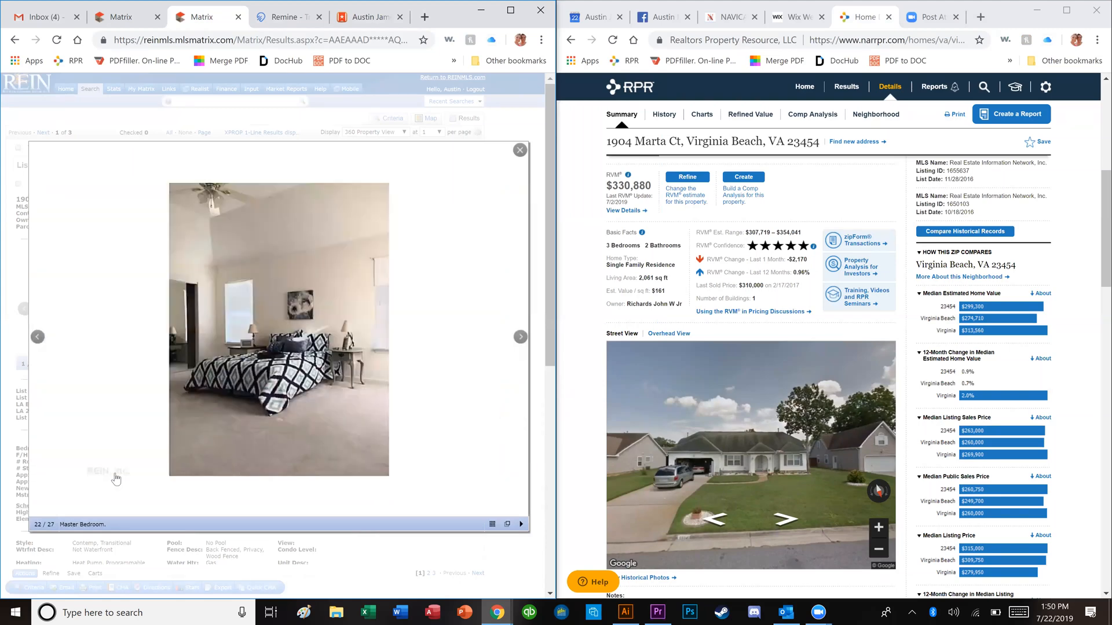
click(116, 478)
click(116, 478)
click(116, 478)
click(116, 479)
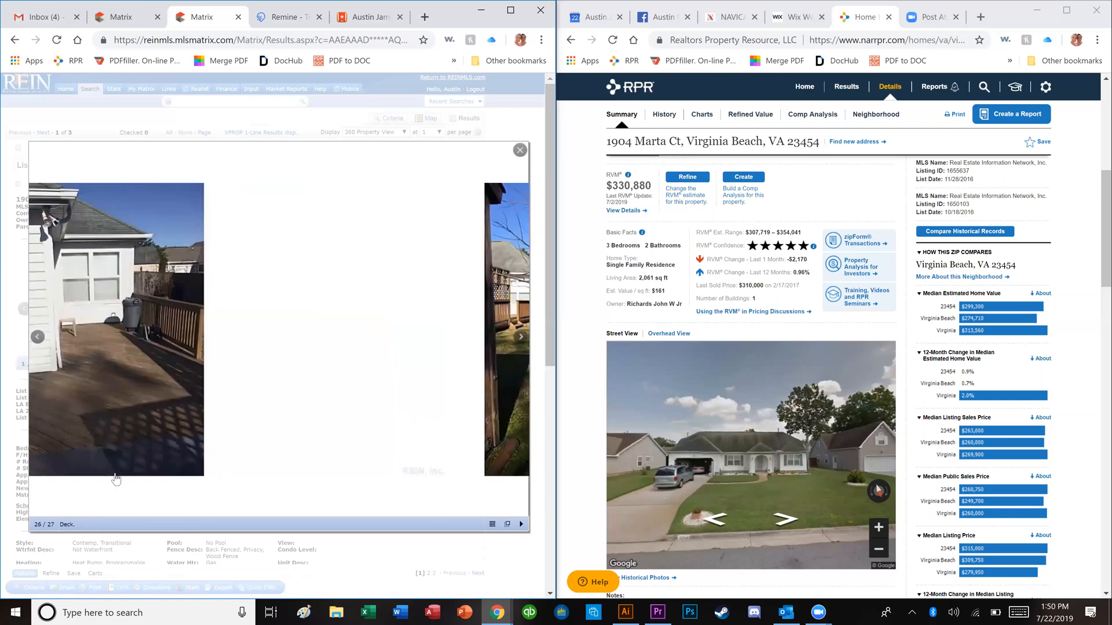
click(116, 479)
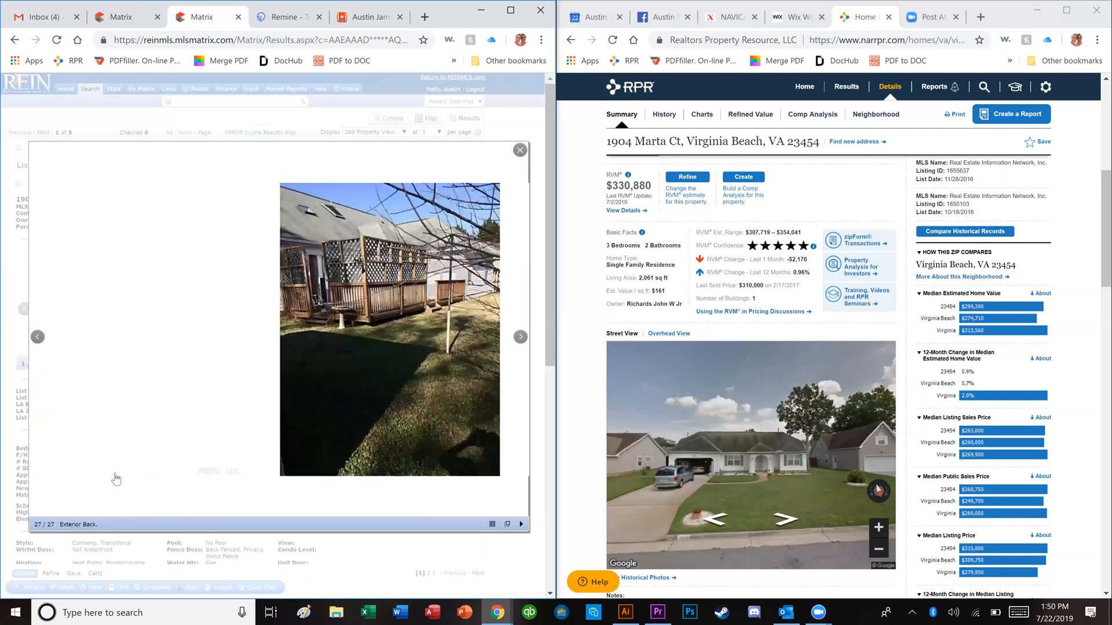
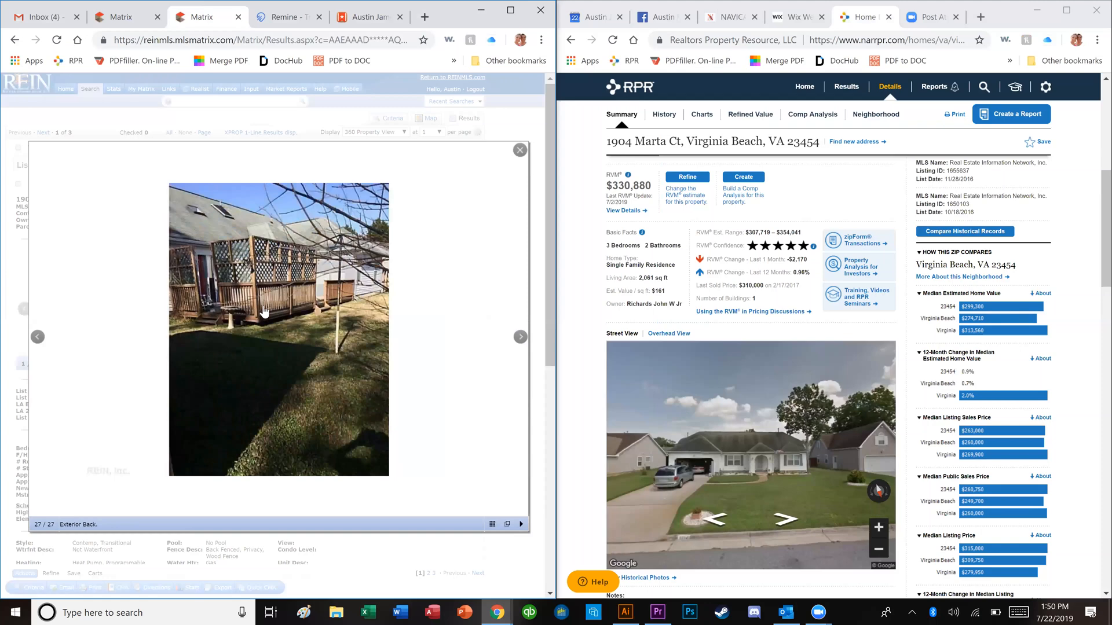
Step: Step ahead to the exterior front photo, close the gallery, and return to the comparable search results
click(60, 299)
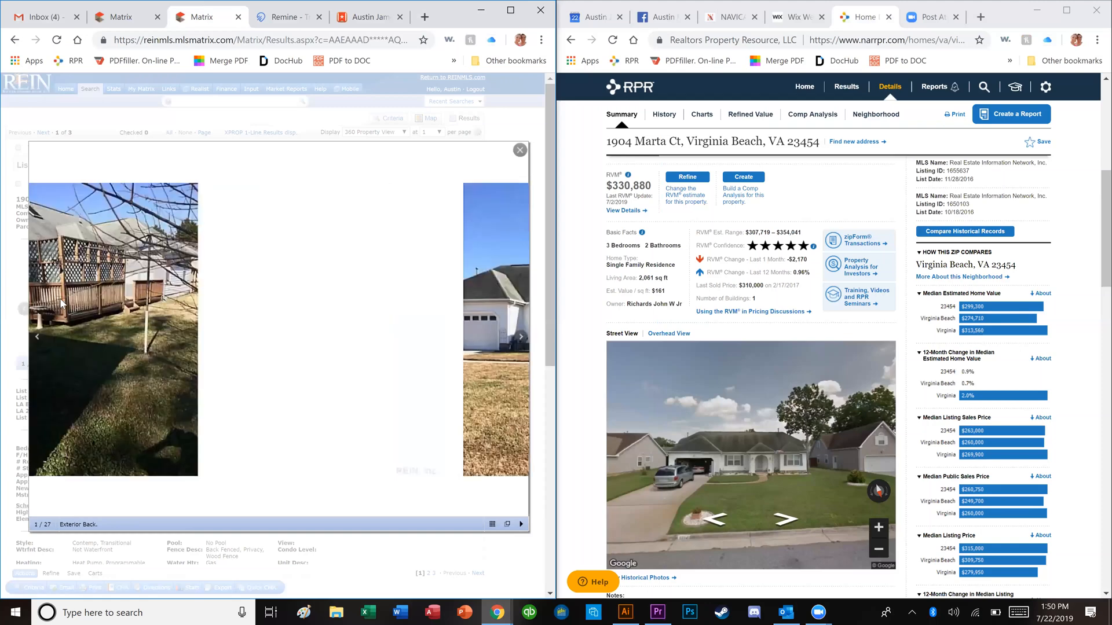
click(61, 300)
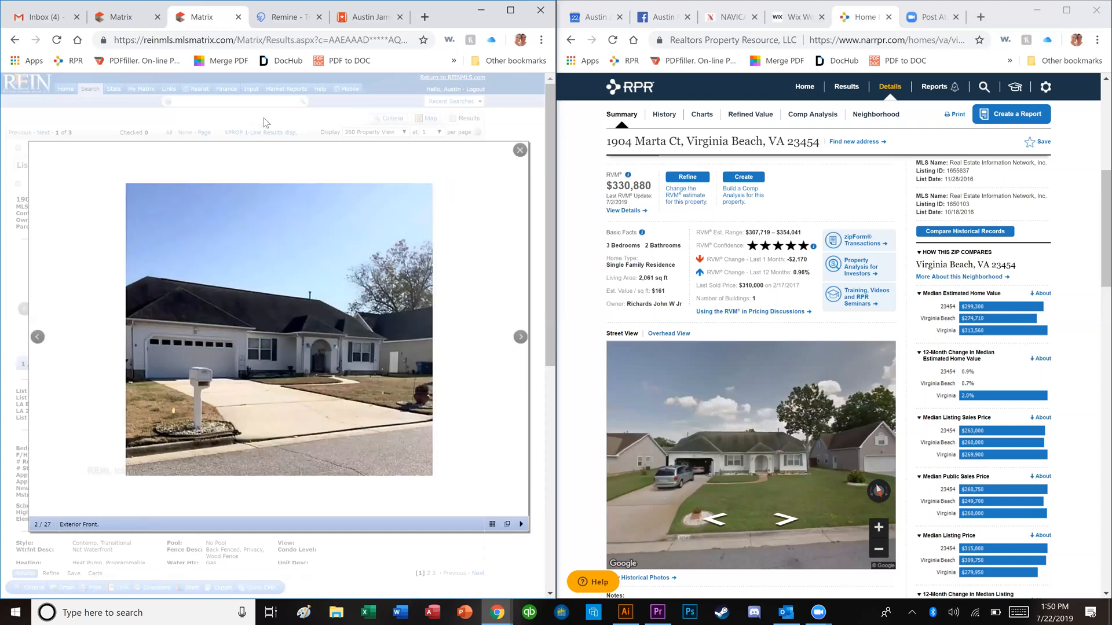
click(264, 118)
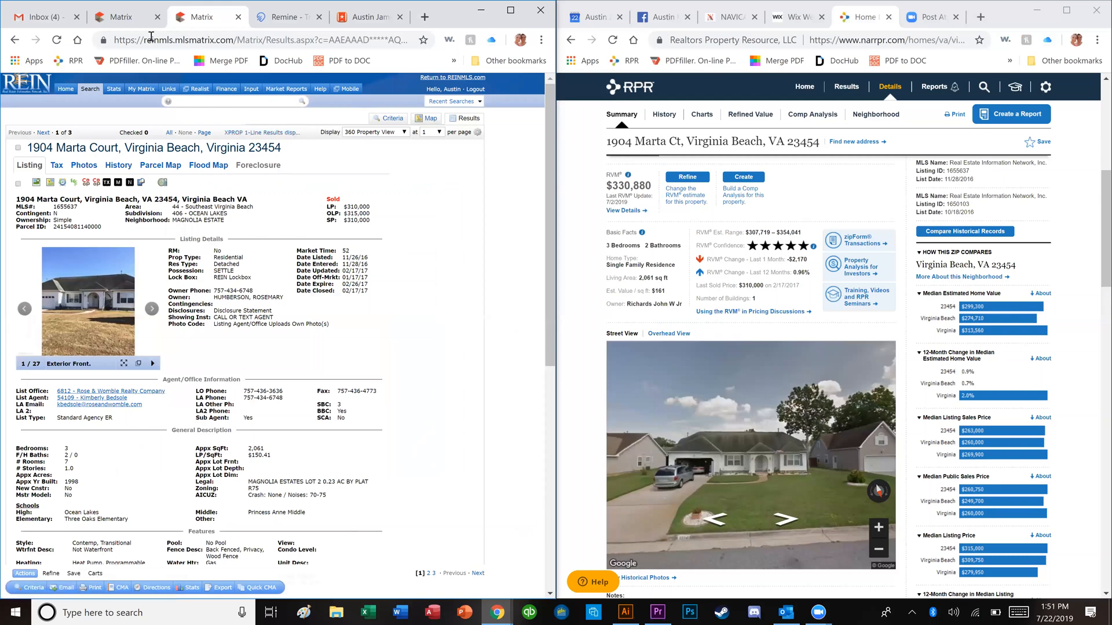
click(130, 19)
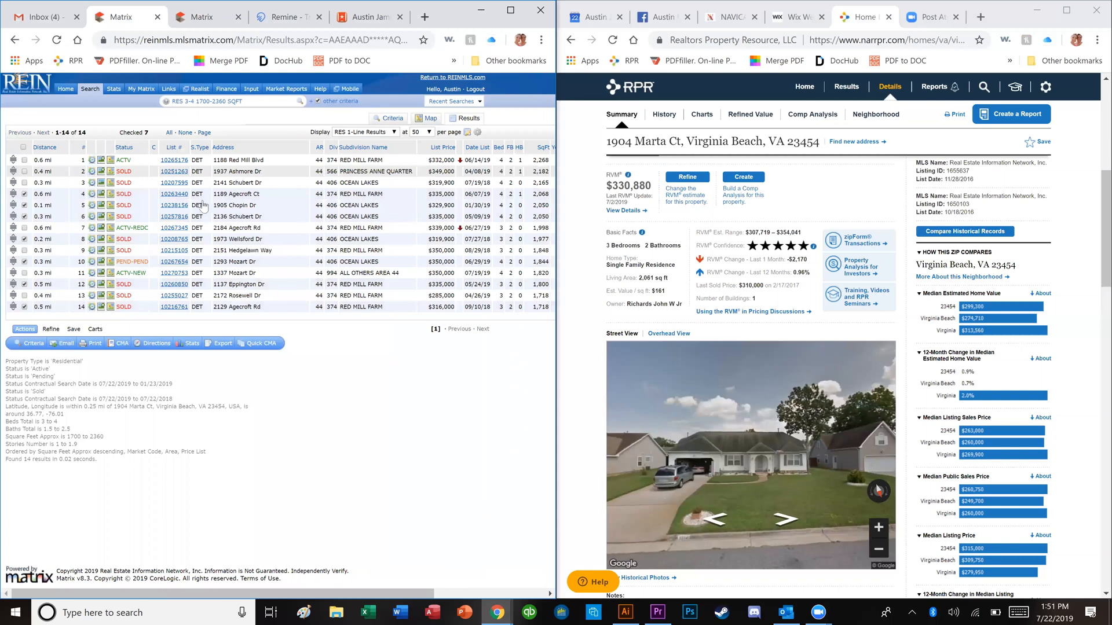
click(172, 197)
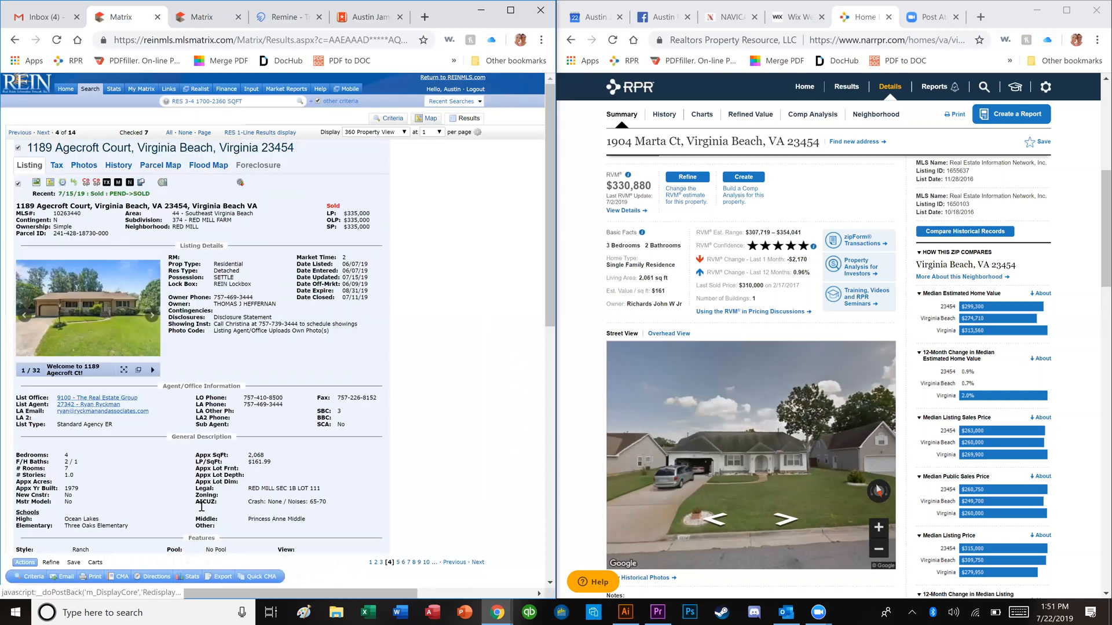
click(187, 612)
text(cacl)
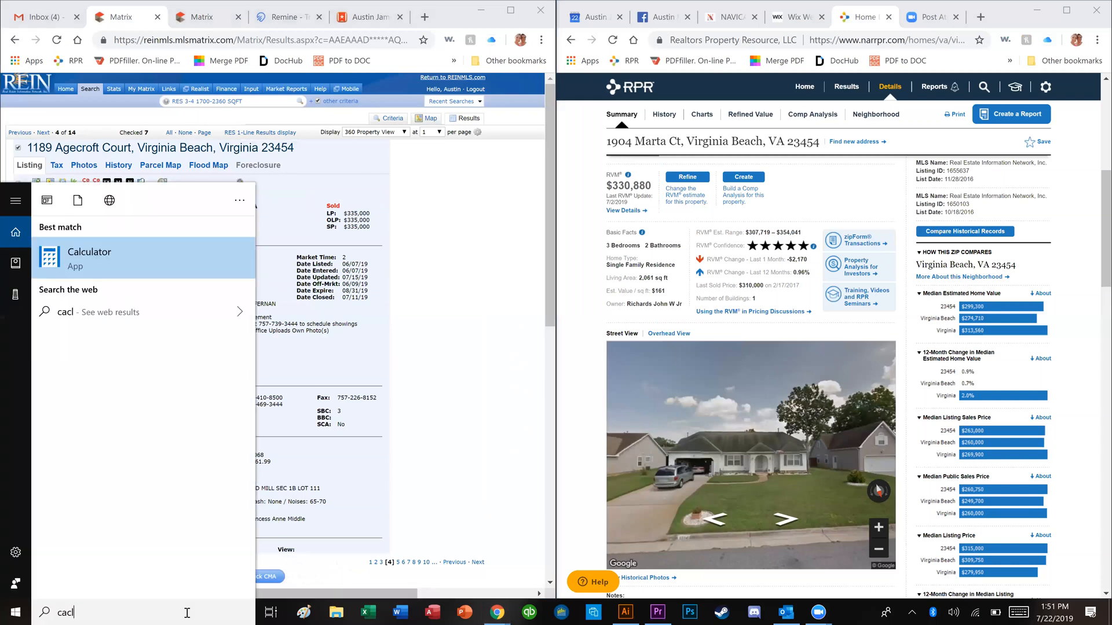
key(Return)
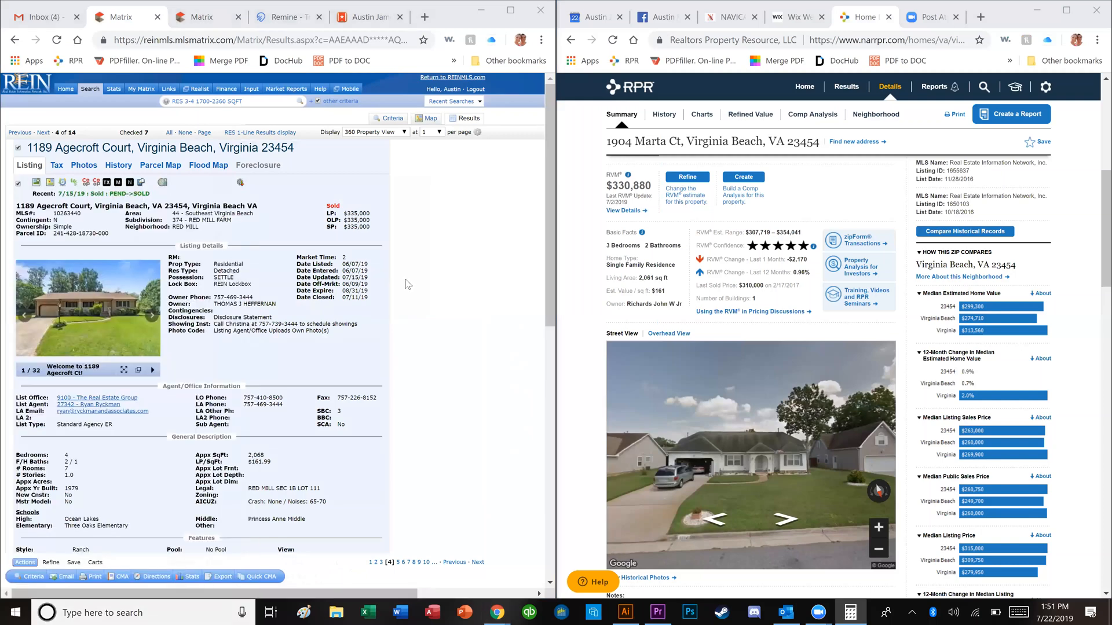
text(335)
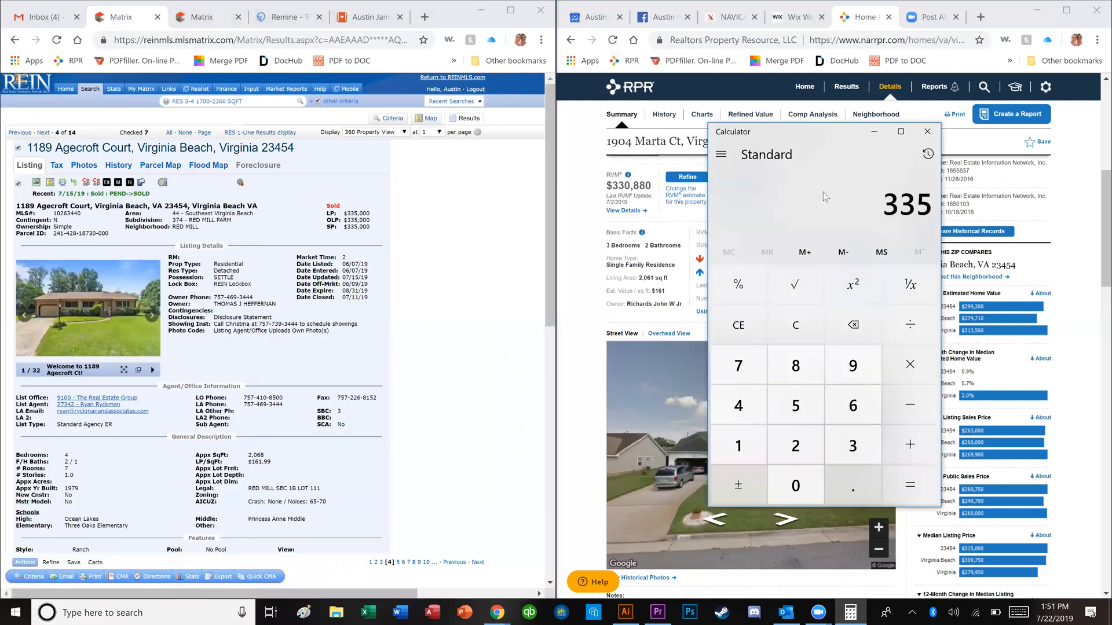
text(000 +)
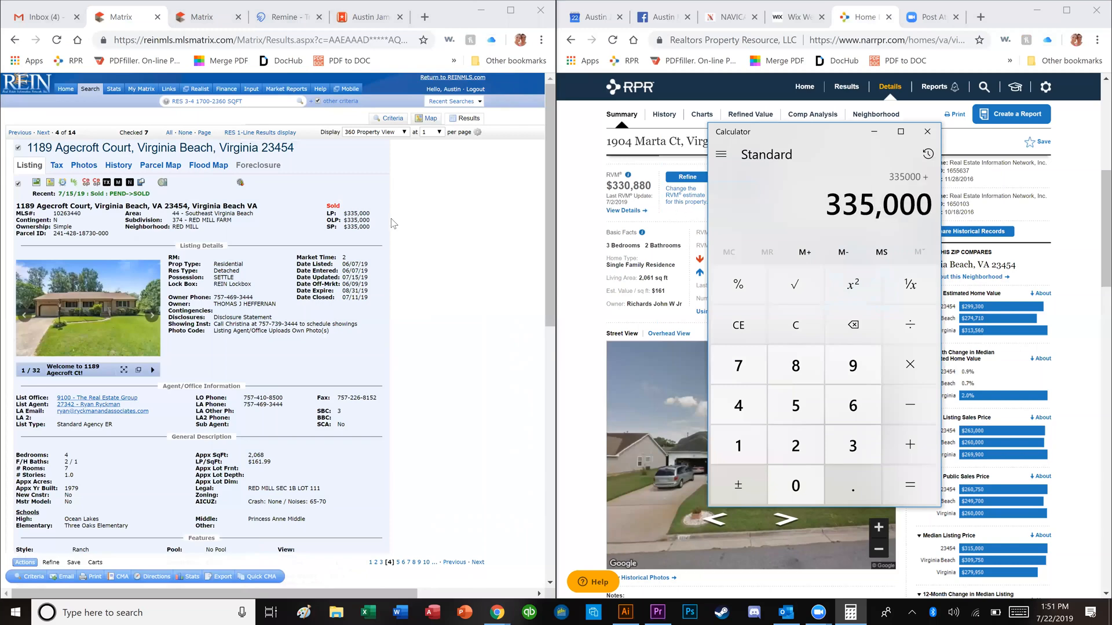
Step: Move to the next comparable and add its 330,000 price to the total
click(394, 224)
key(Right)
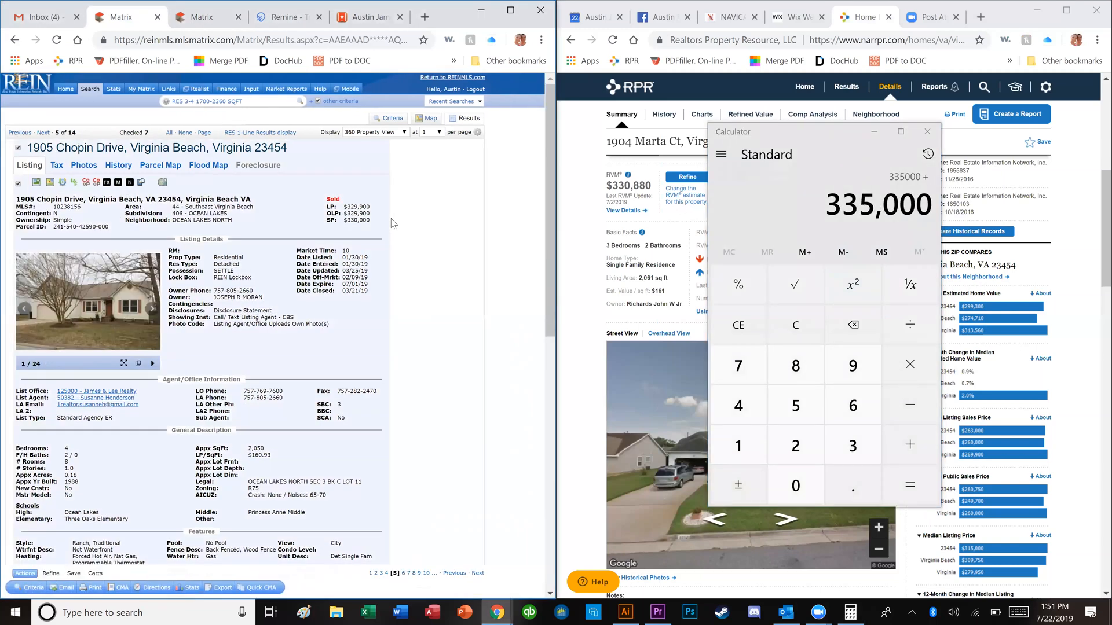
click(902, 440)
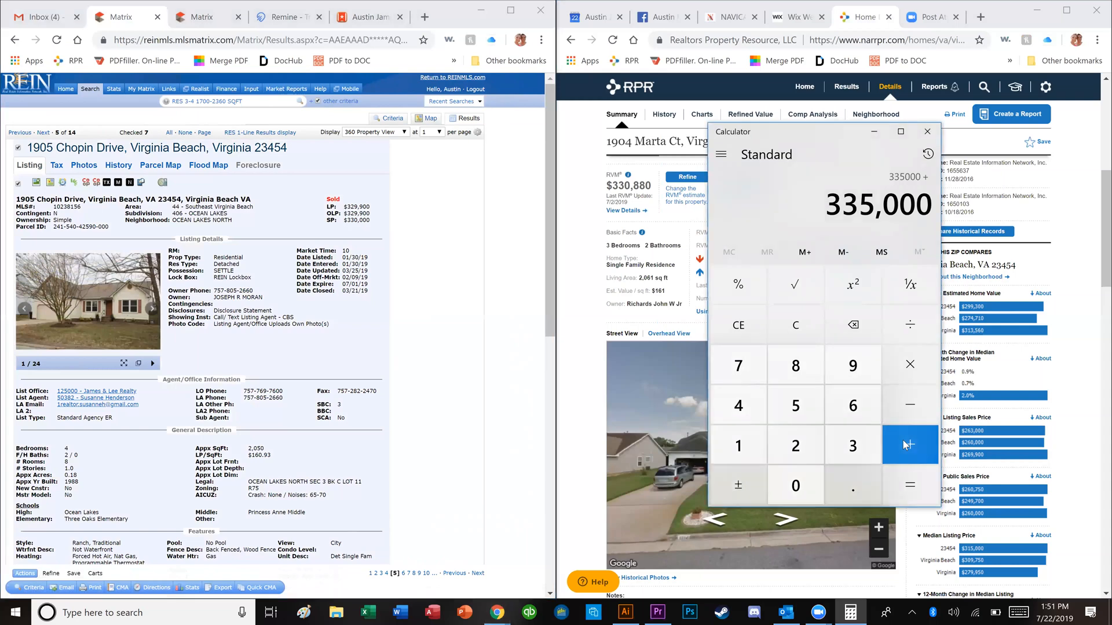
text(30)
key(BackSpace)
key(BackSpace)
text(330000)
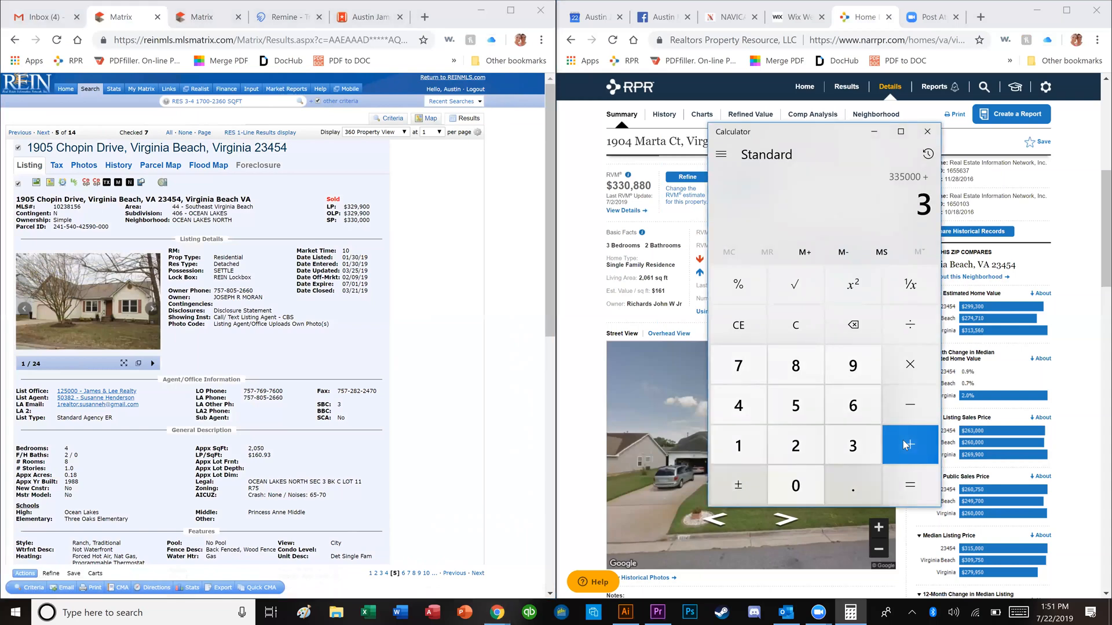
click(907, 444)
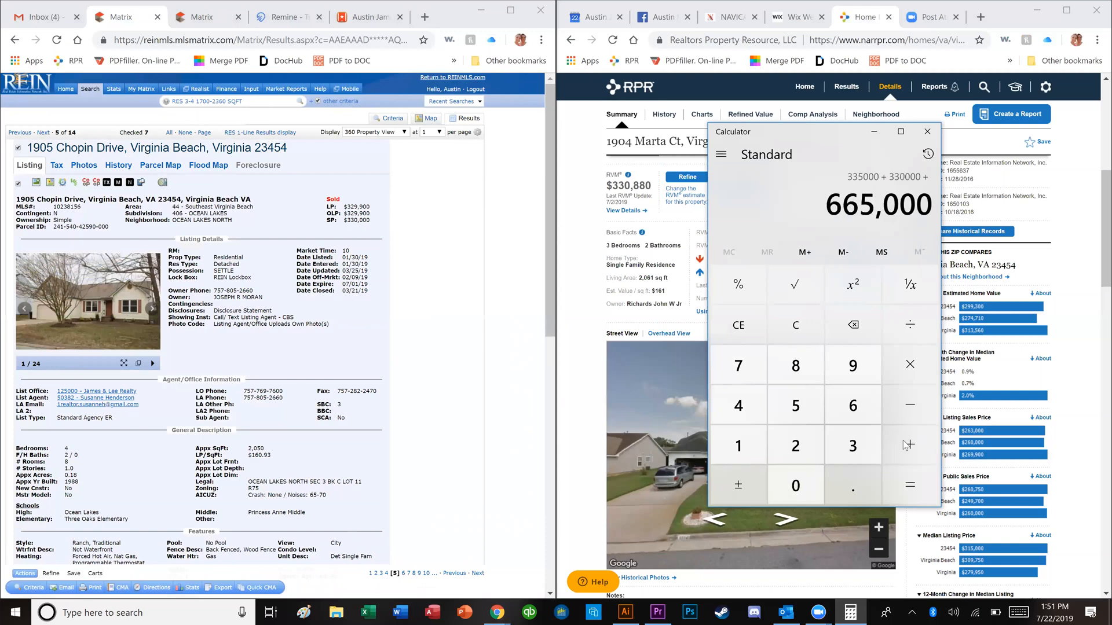
click(401, 367)
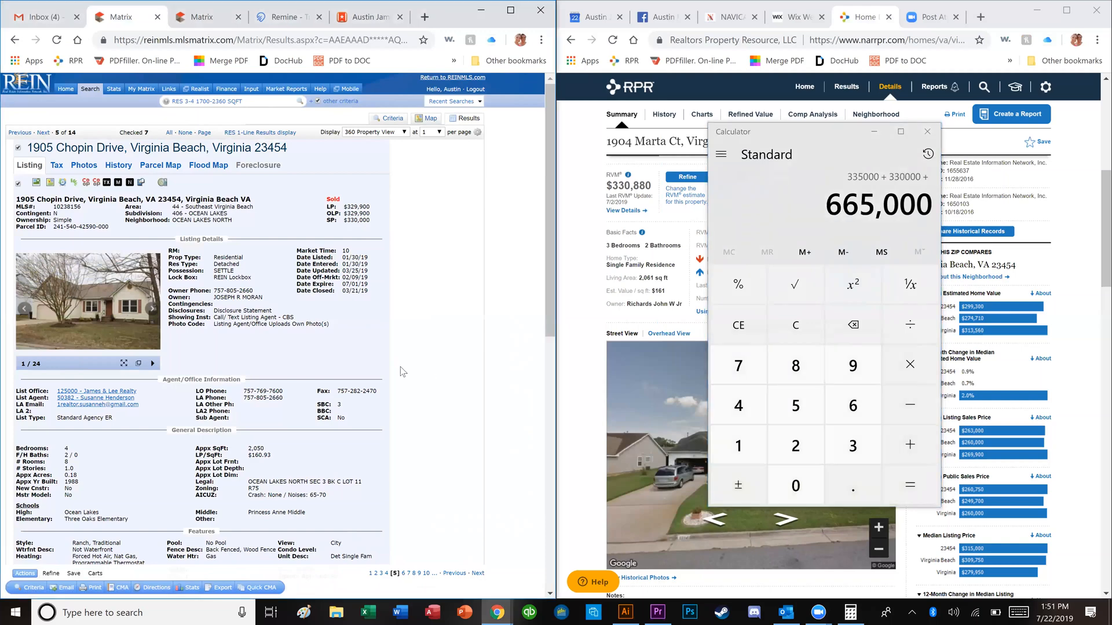
key(Right)
key(Right)
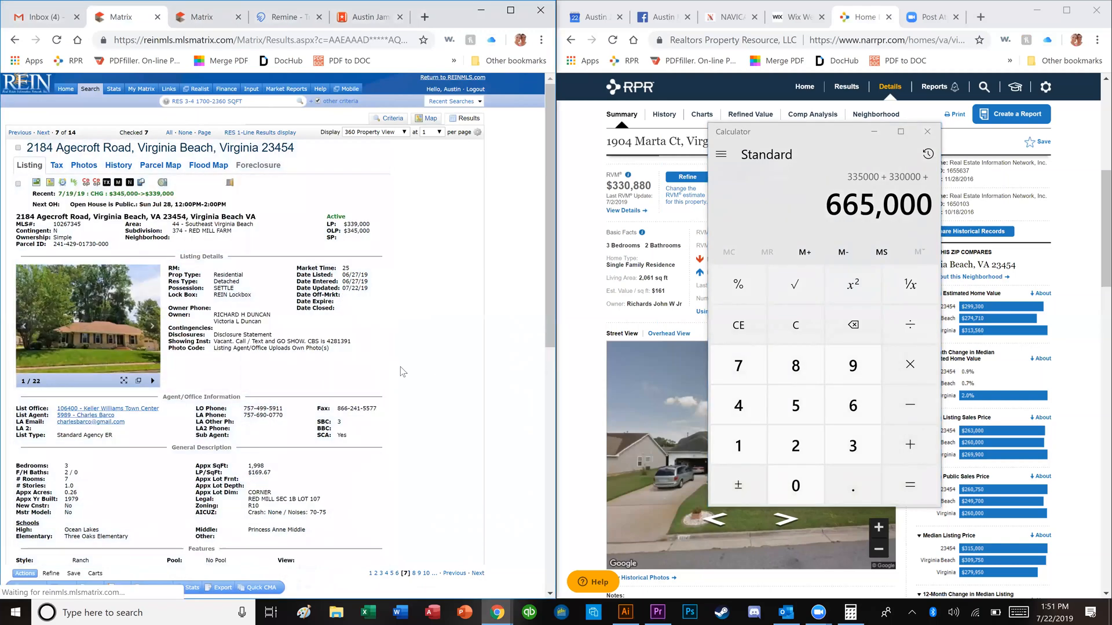
key(Left)
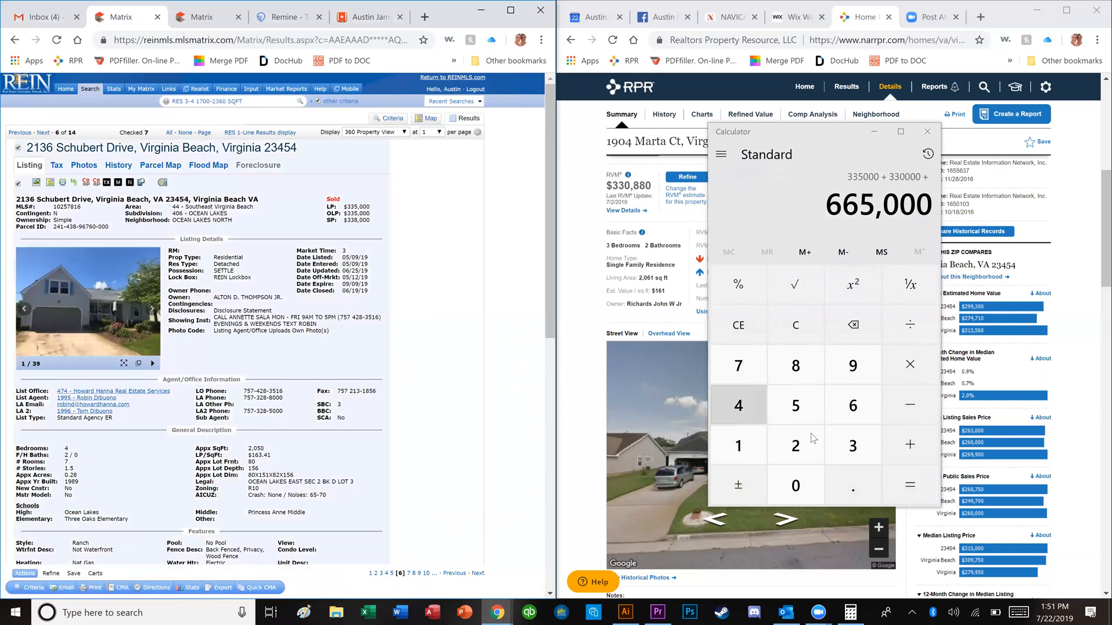
click(840, 441)
text(38000)
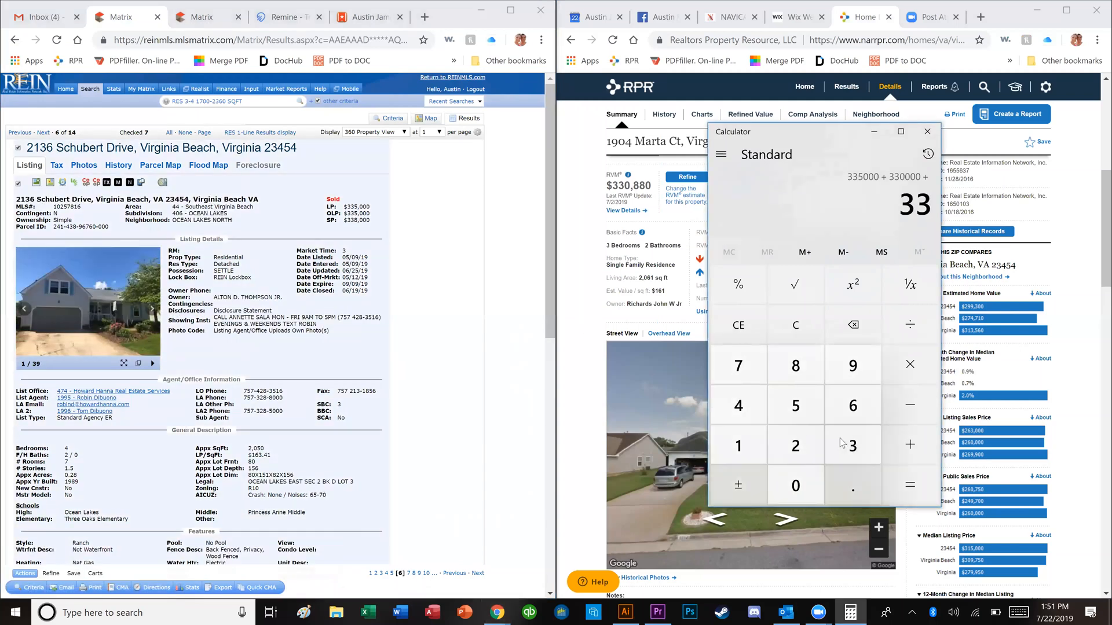
key(plus)
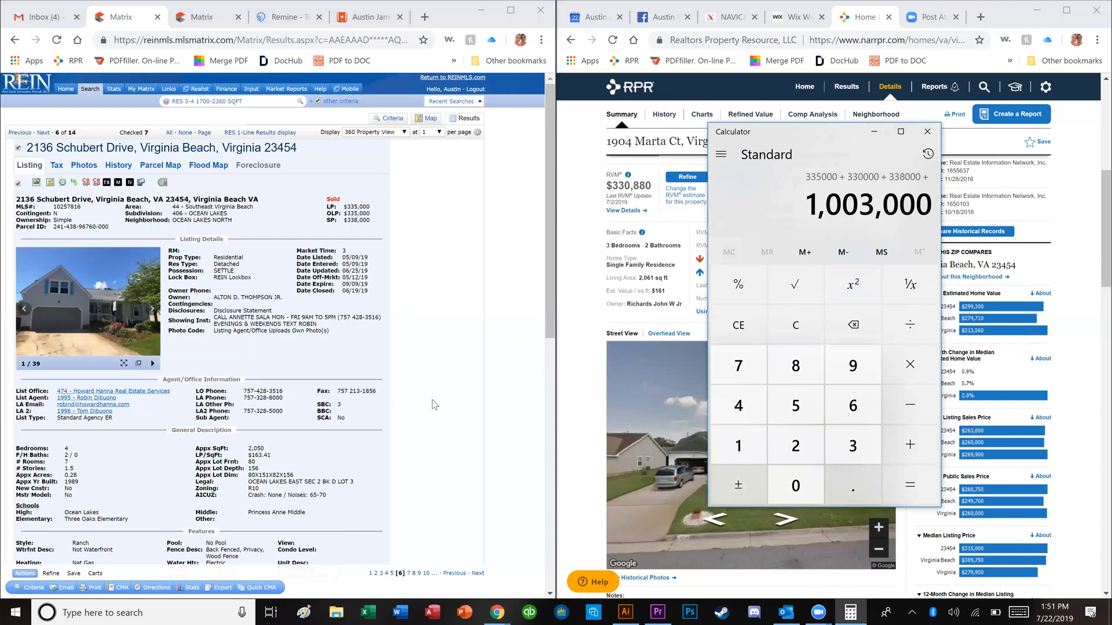
click(380, 390)
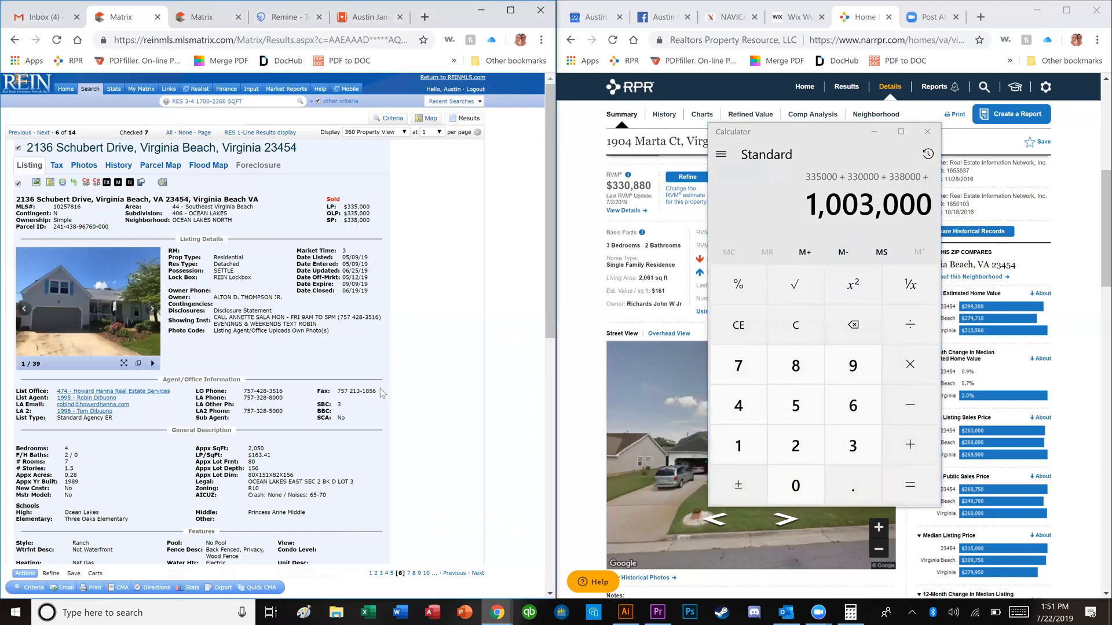
key(Right)
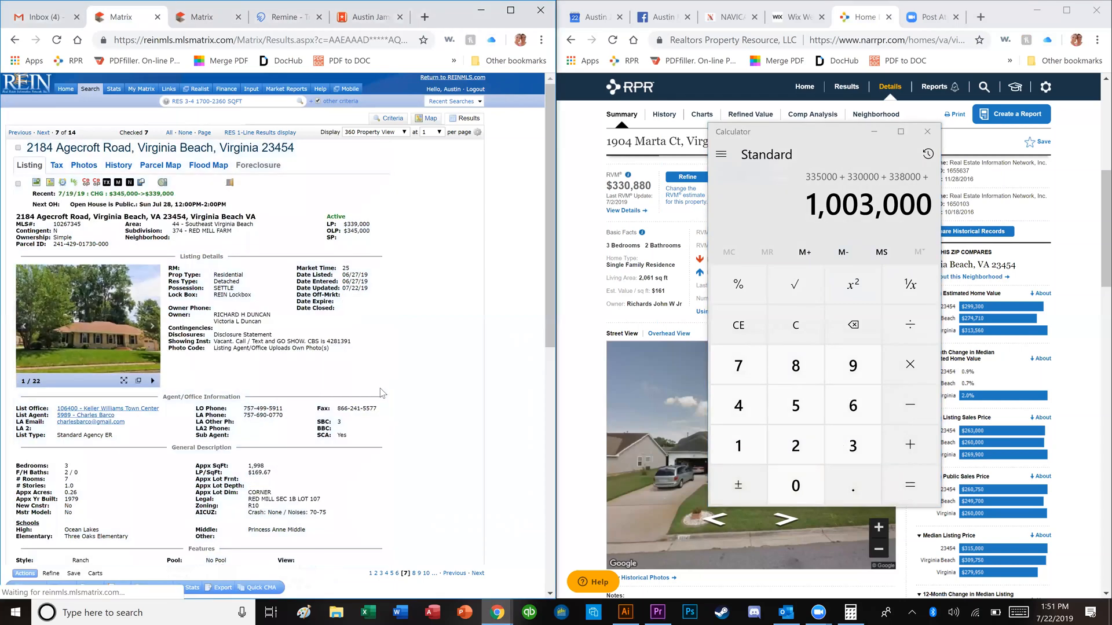
key(Right)
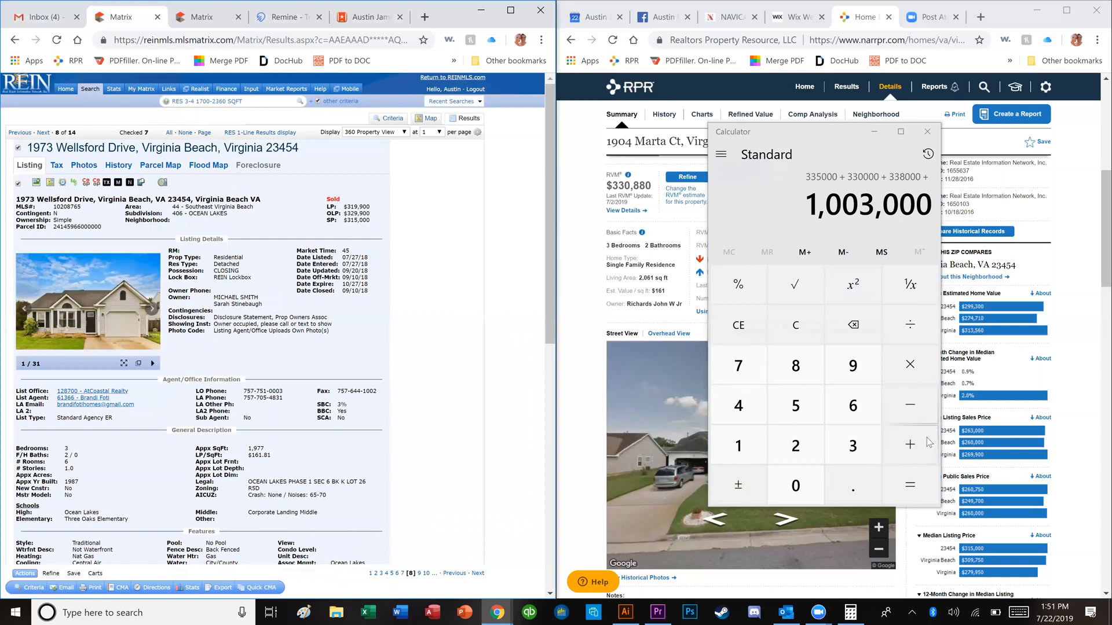
click(925, 443)
text(315000 +)
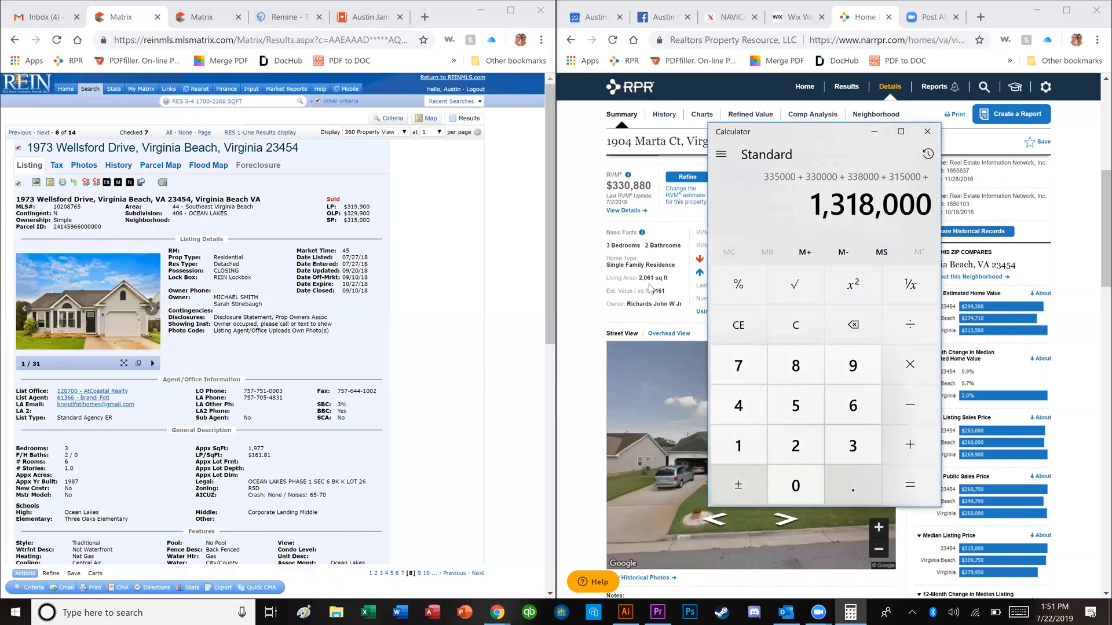
click(430, 264)
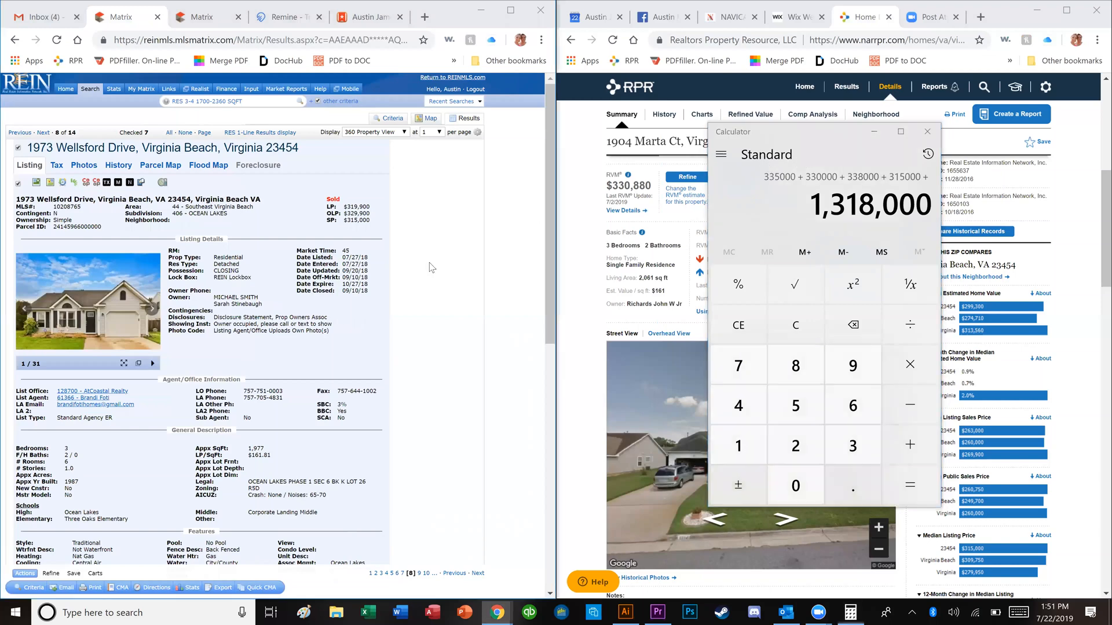
key(Right)
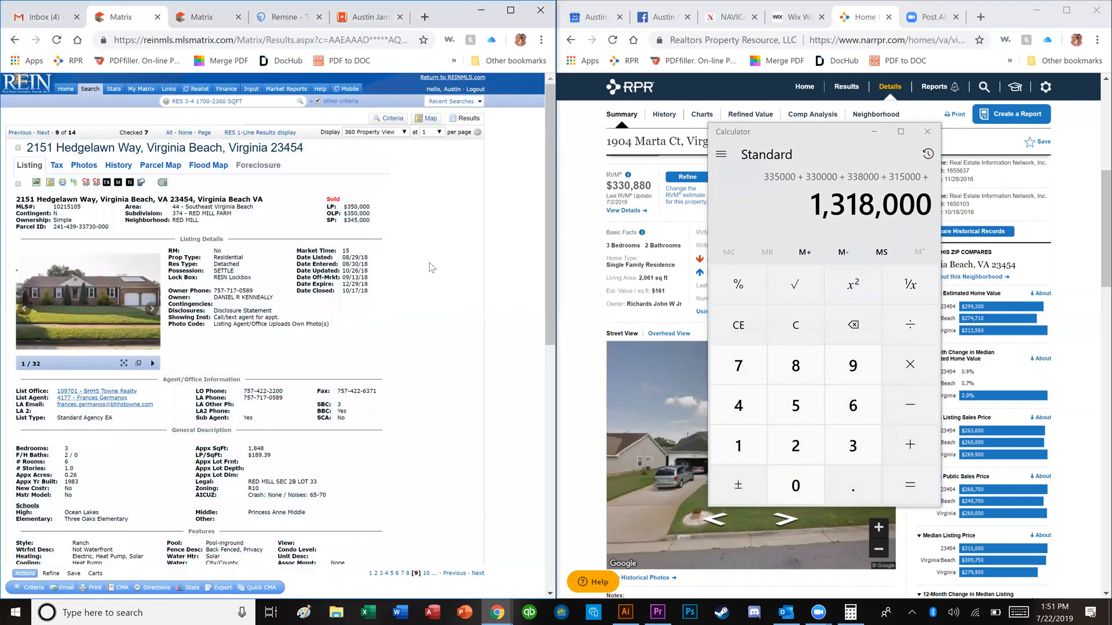
key(Right)
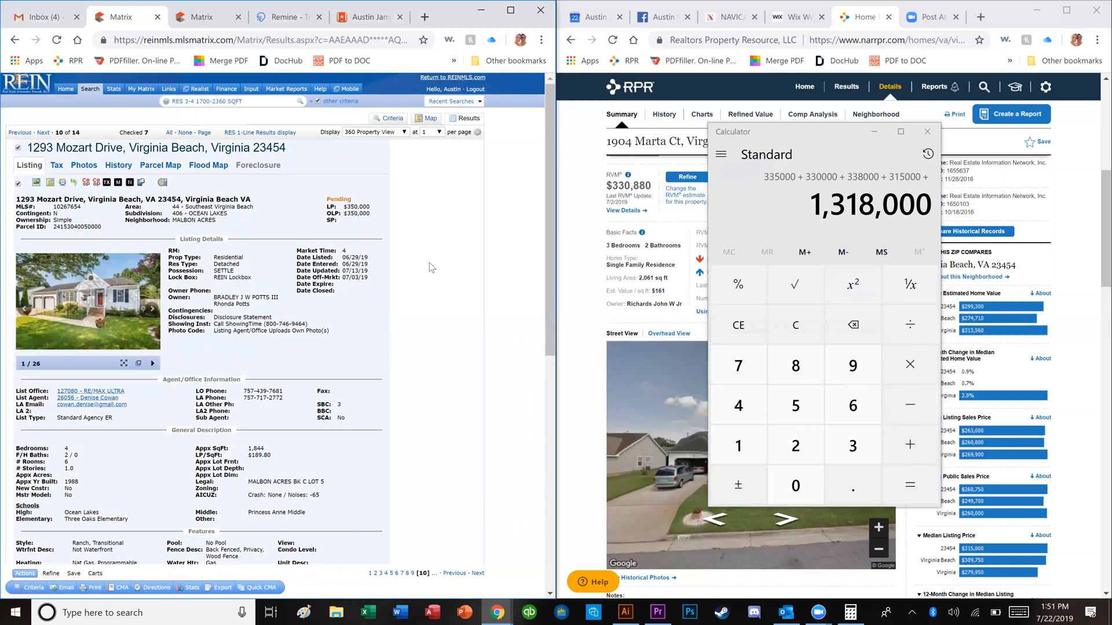
key(Right)
key(Left)
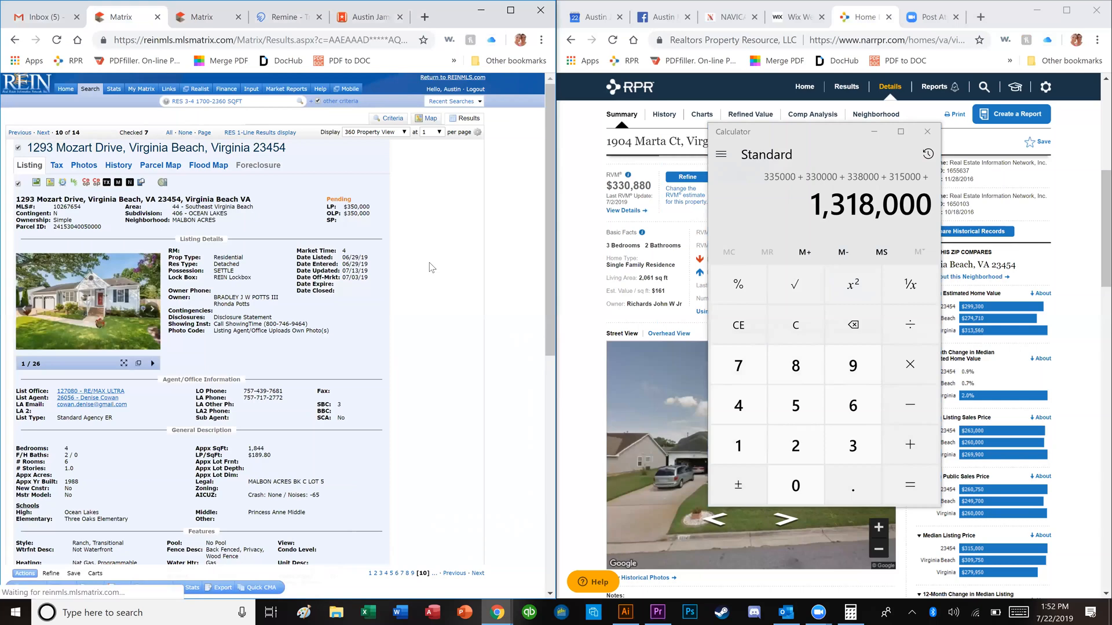
key(Right)
key(Right)
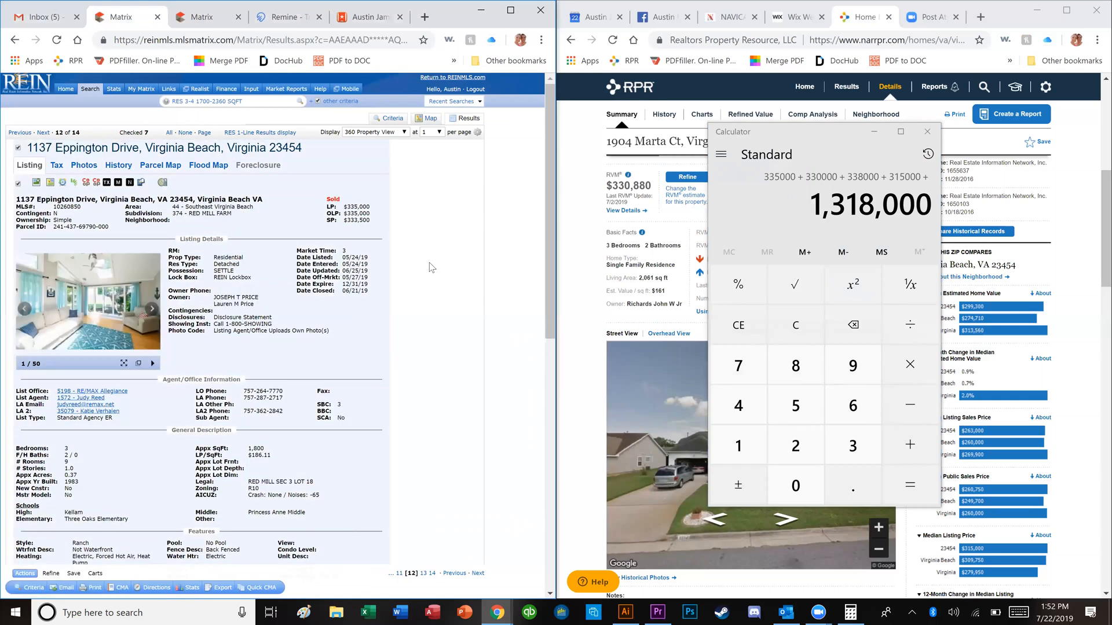
click(866, 446)
click(866, 445)
click(867, 445)
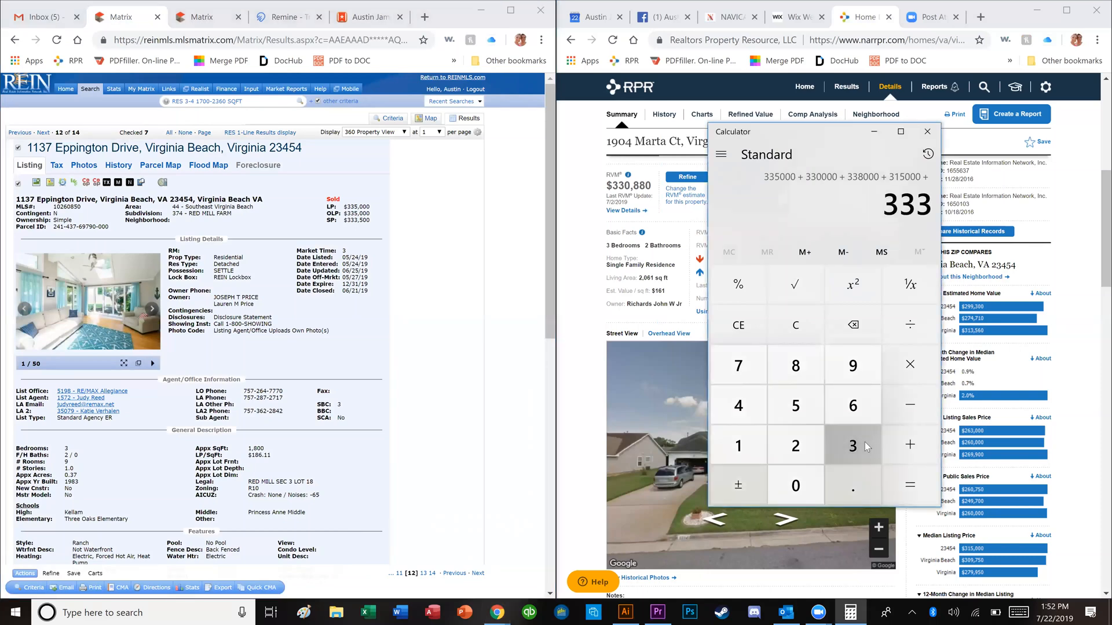
text(500)
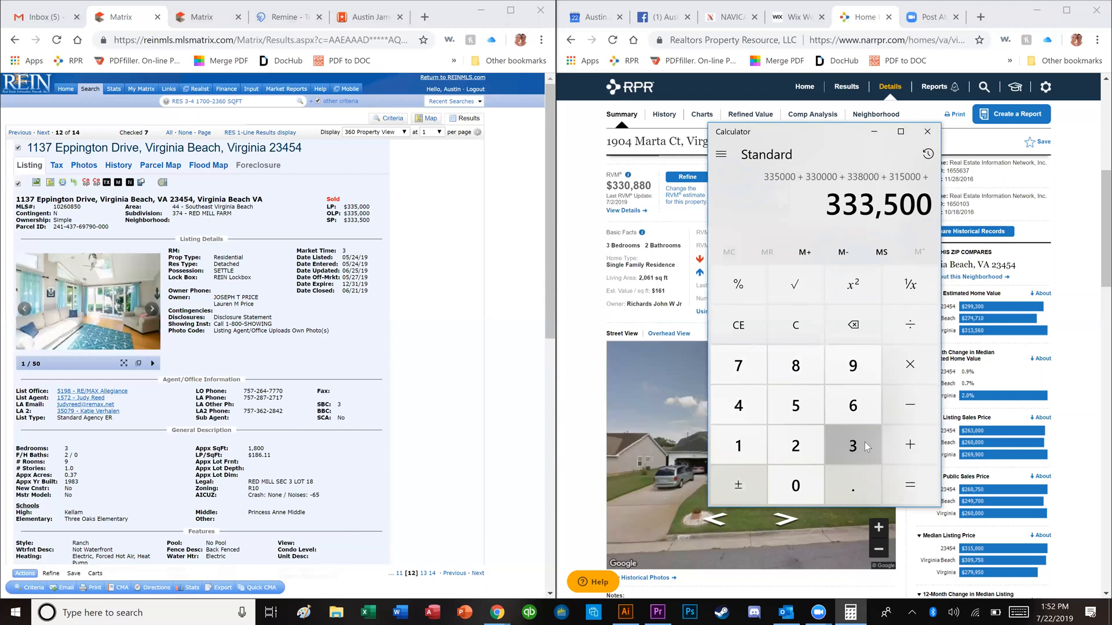
key(plus)
click(366, 346)
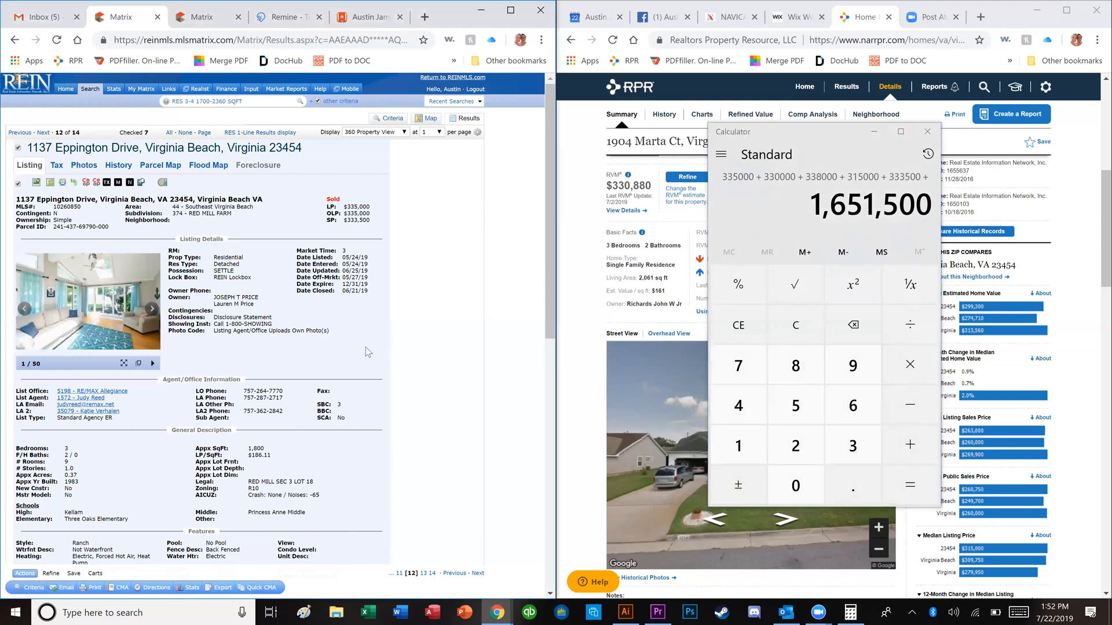
key(Right)
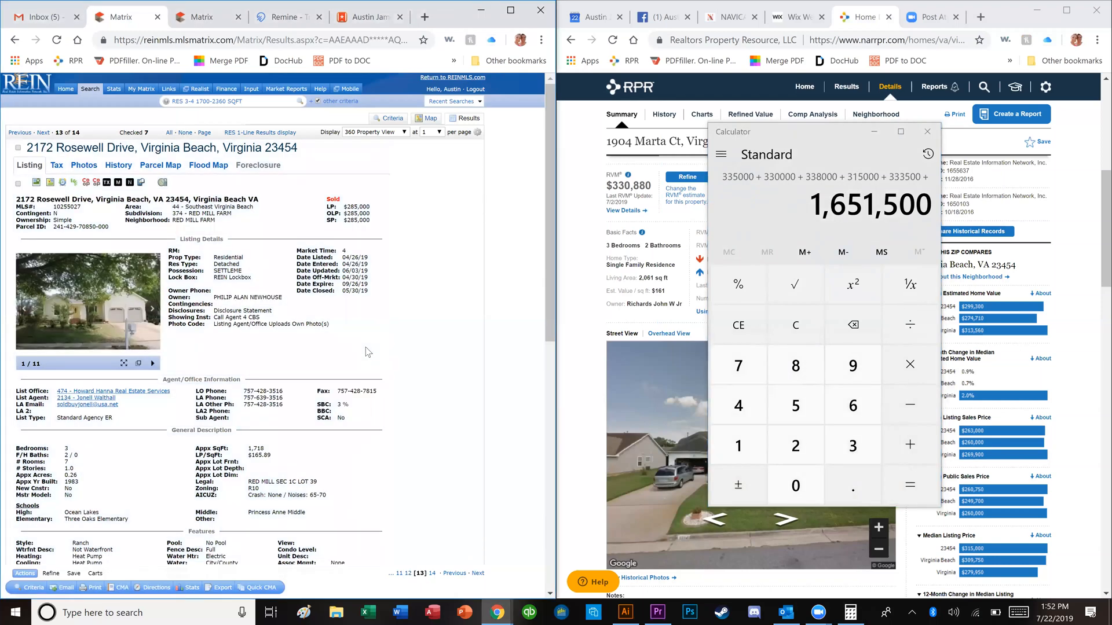
key(Right)
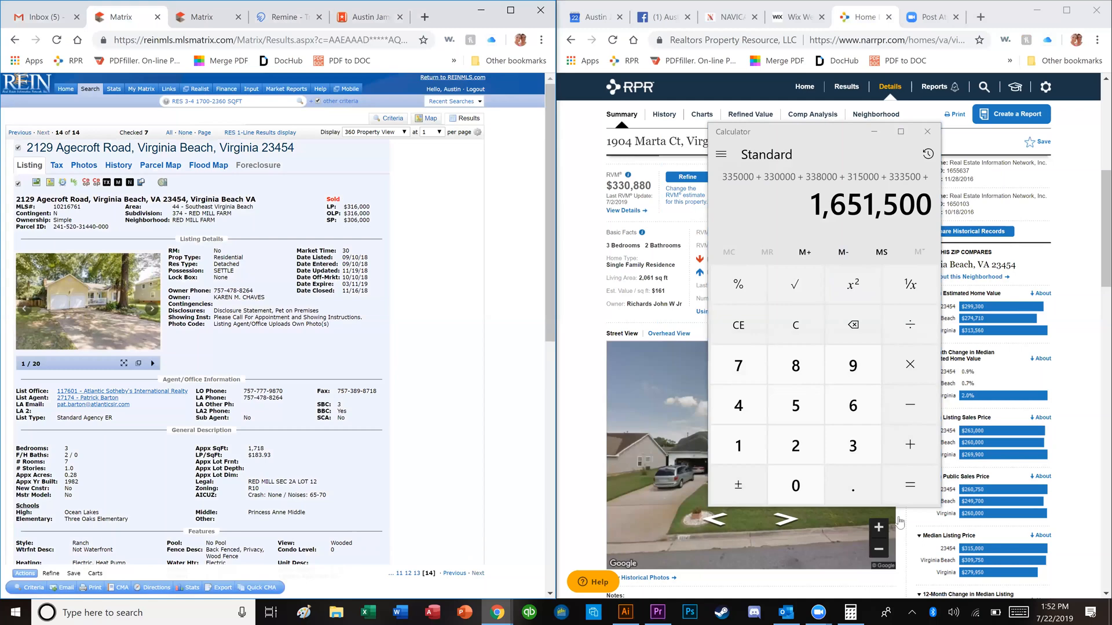
click(871, 454)
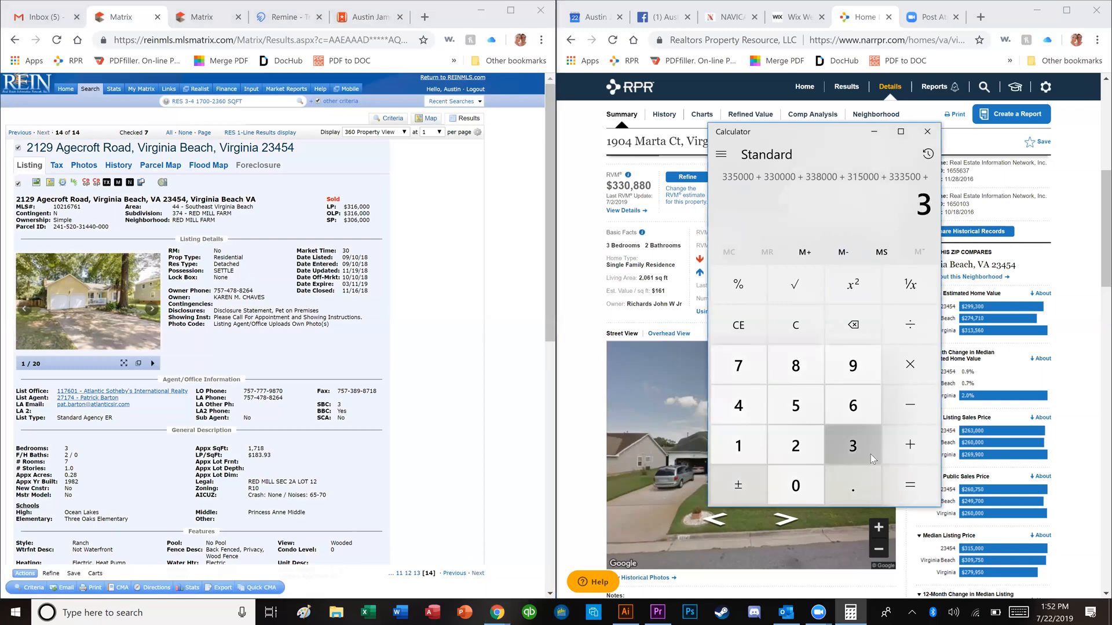
text(060000)
key(Return)
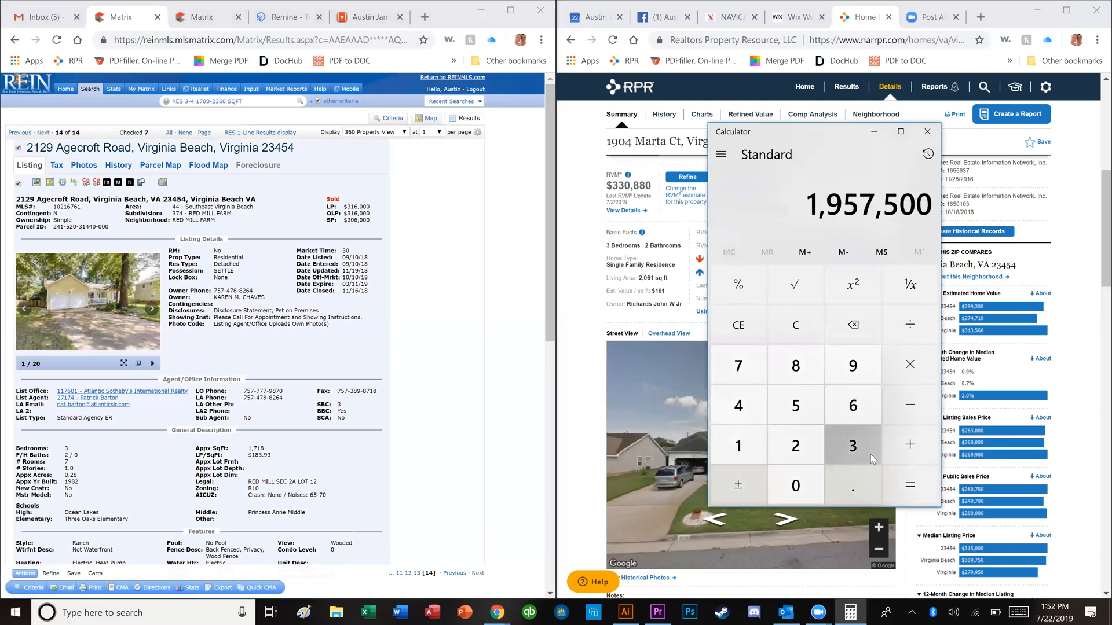
key(slash)
Step: Divide 1,957,500 by 6 for a 326,250 average, then show the 14-listing results table
text(6)
key(Return)
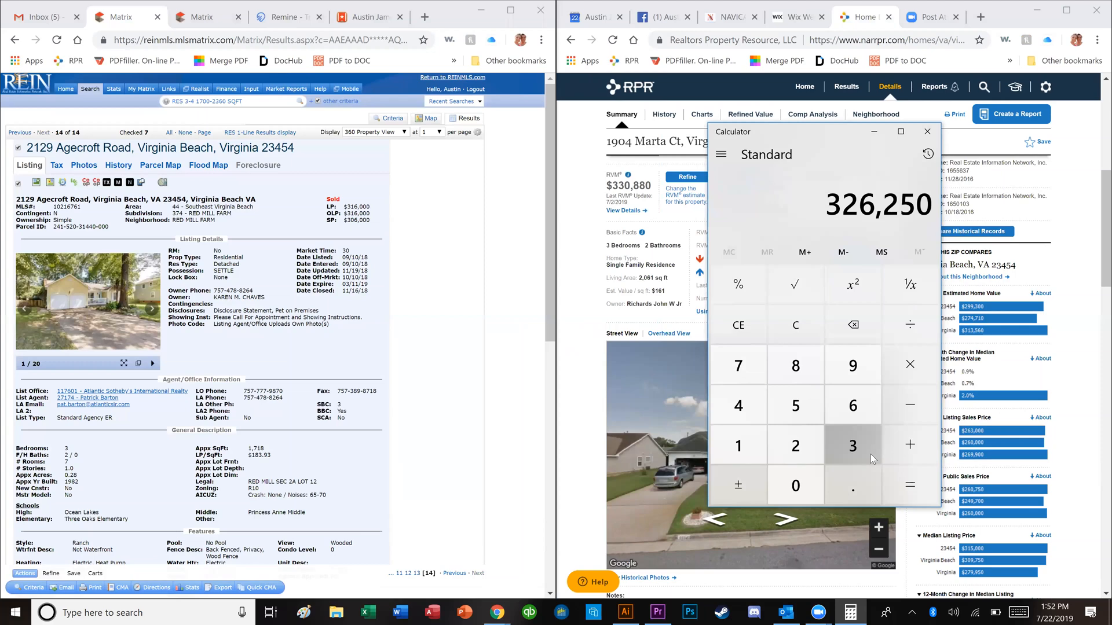
click(248, 135)
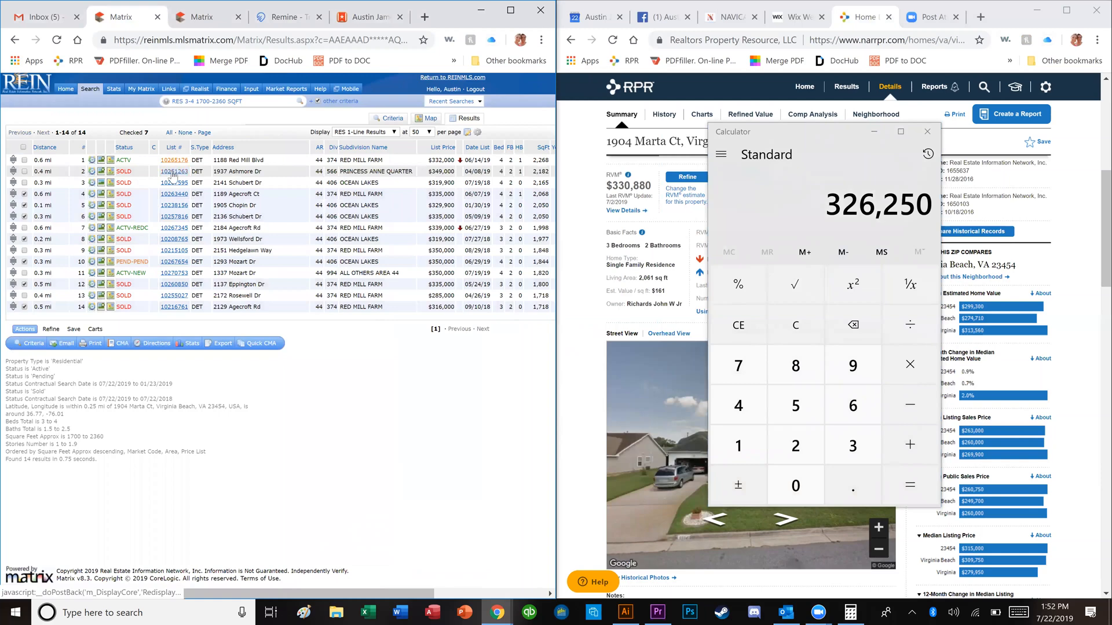
click(170, 166)
click(75, 309)
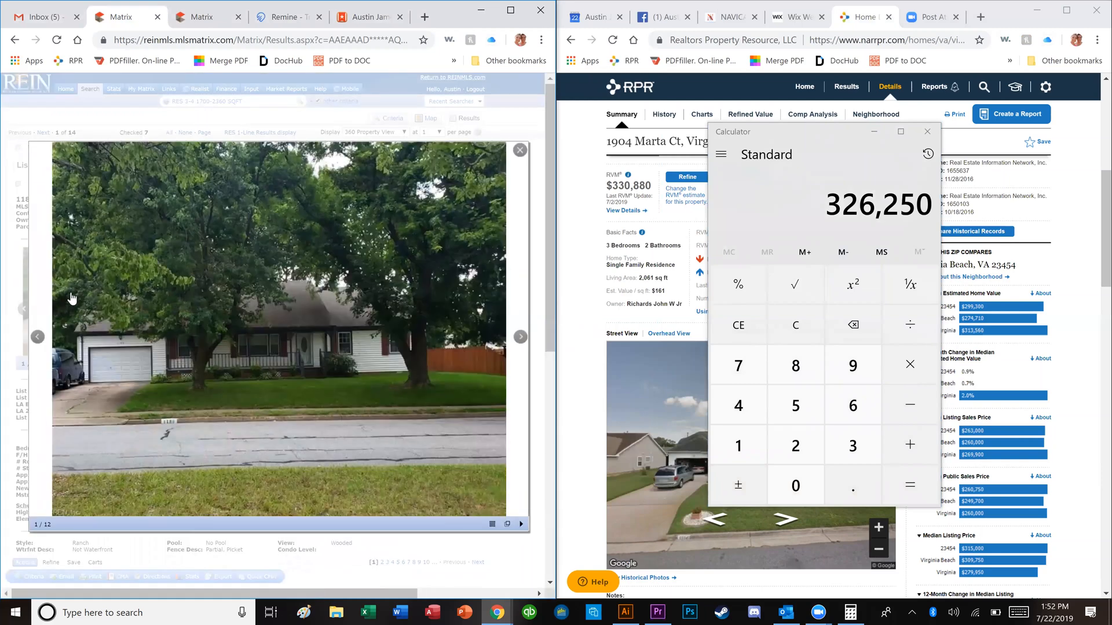
key(Right)
key(Right)
key(Right)
key(Right)
key(Right)
key(Right)
key(Right)
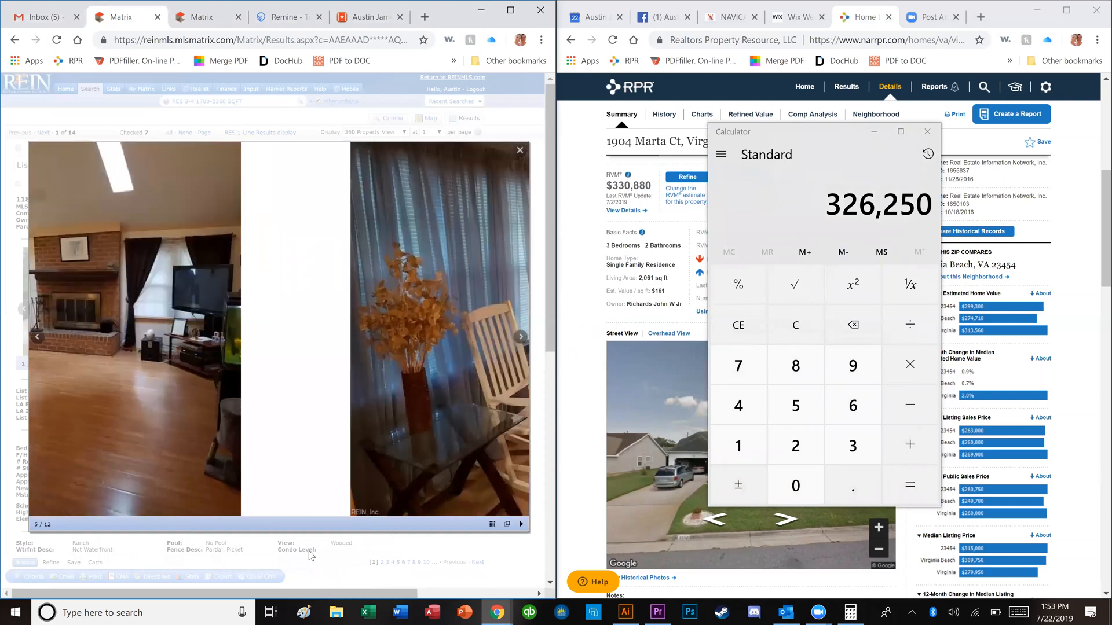
key(Right)
key(Right)
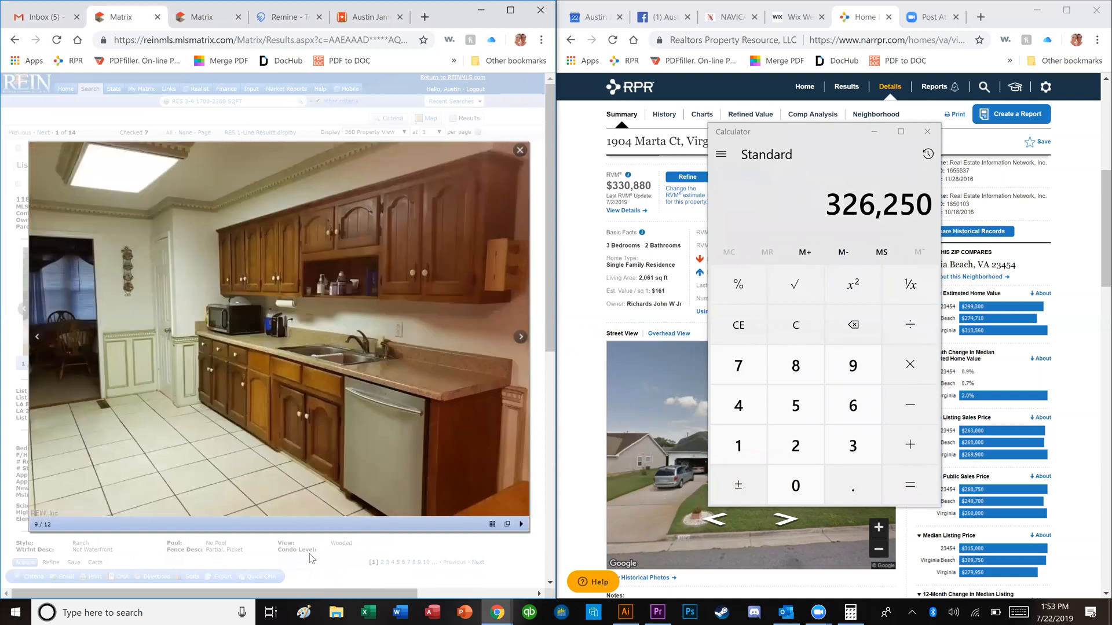
key(Escape)
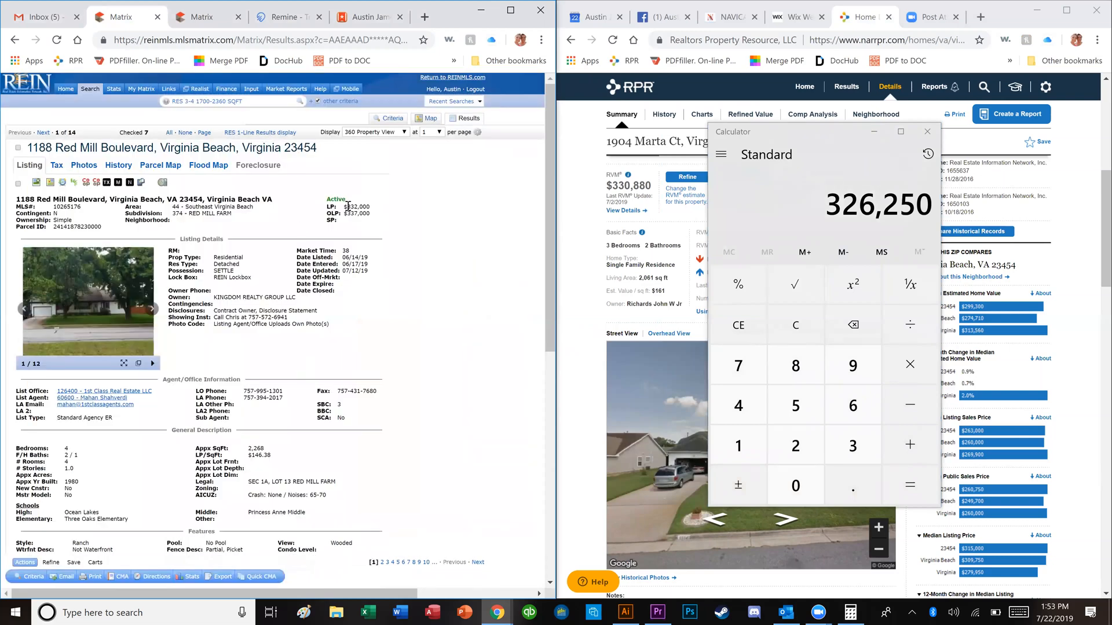
click(272, 134)
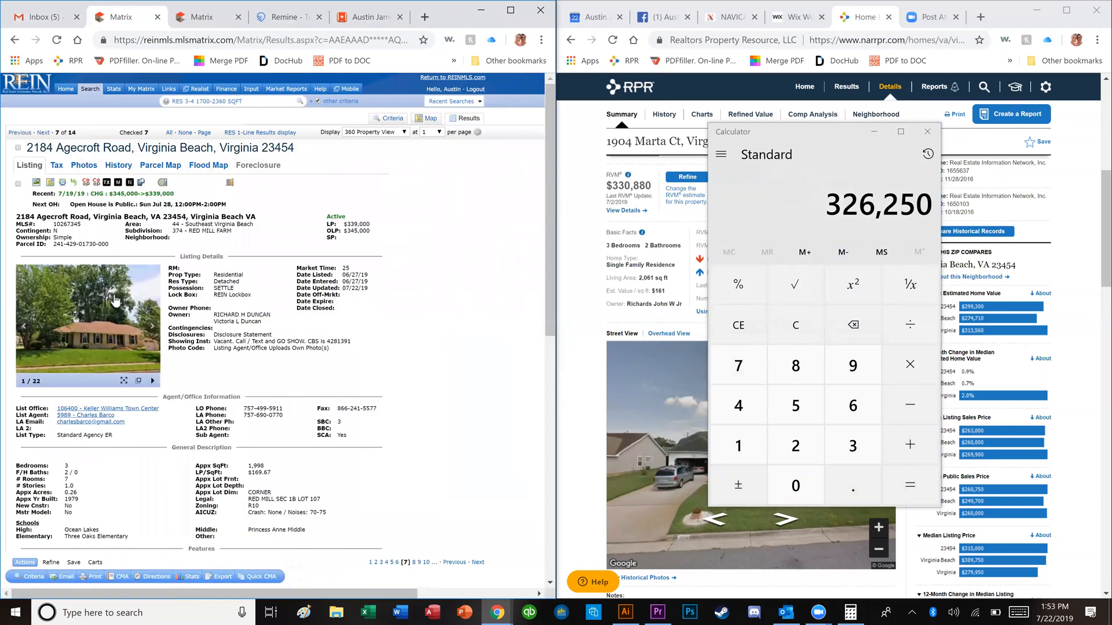
click(124, 310)
click(264, 398)
click(265, 409)
click(269, 475)
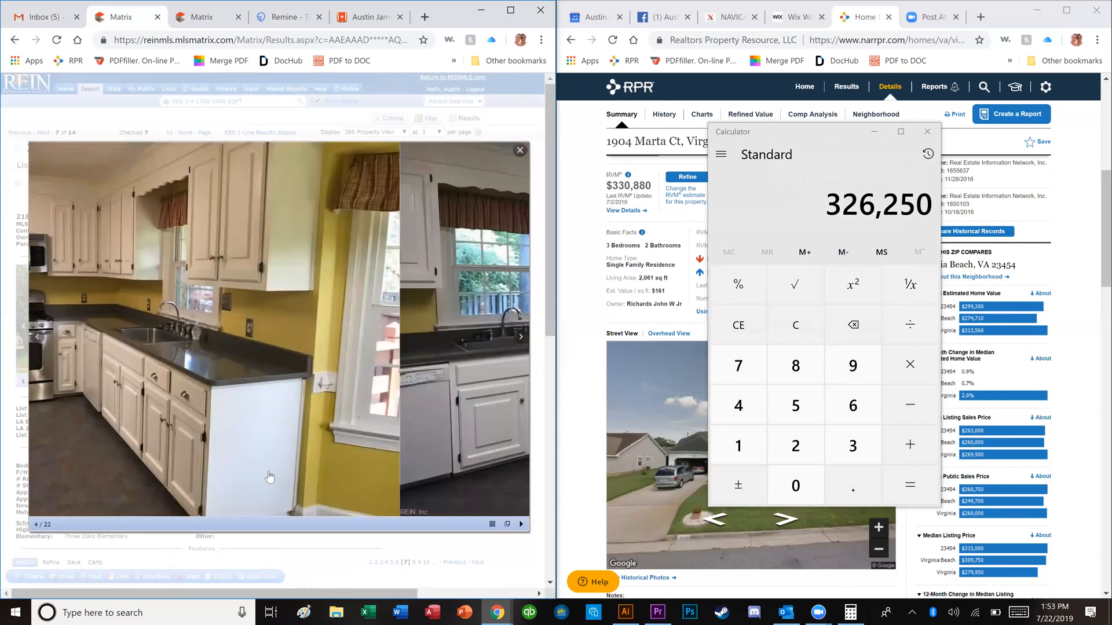
click(269, 476)
click(276, 491)
click(284, 503)
click(288, 512)
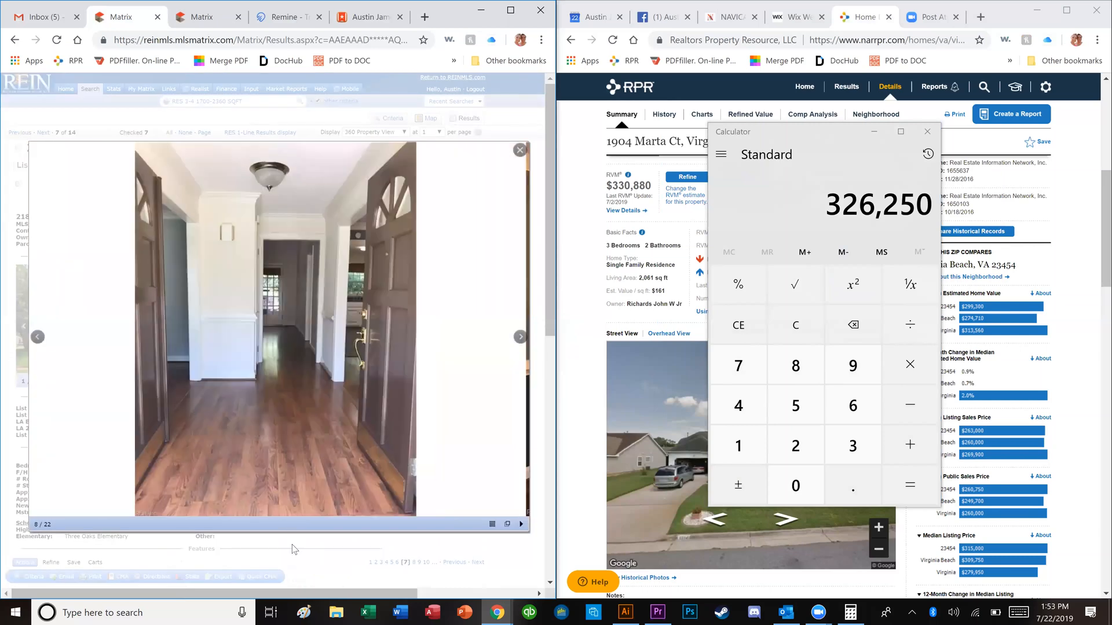
key(Right)
key(Right)
key(Right)
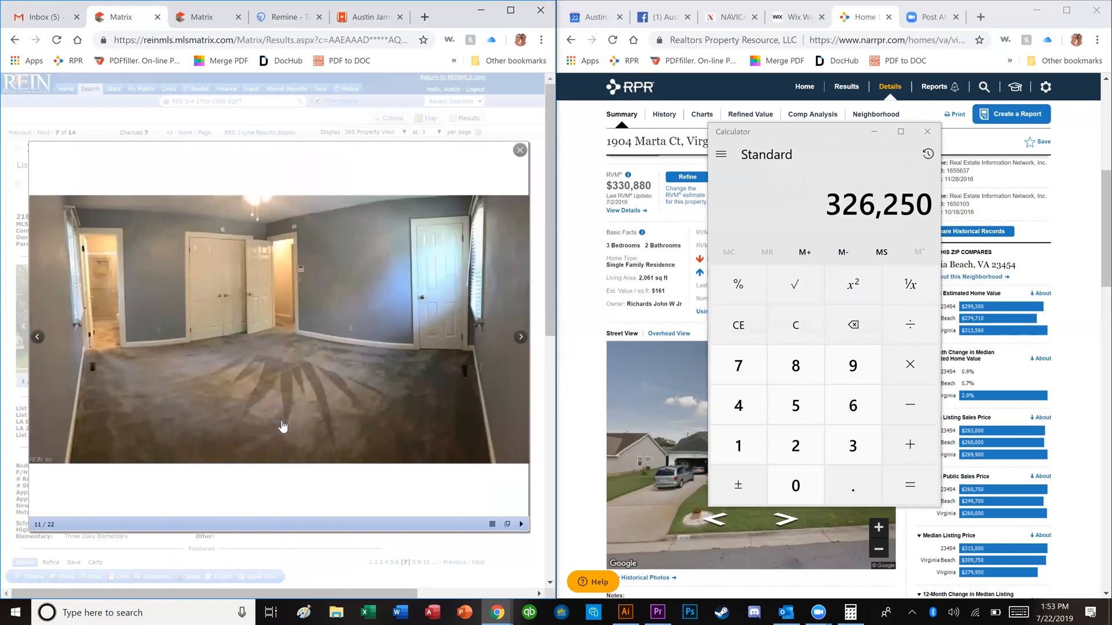
click(326, 514)
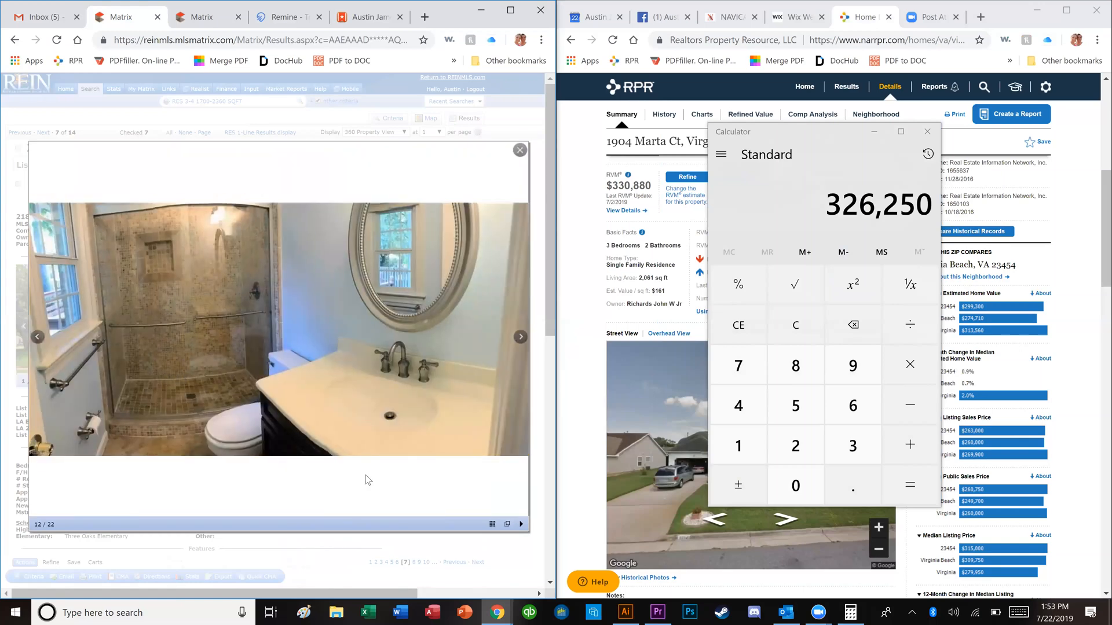
key(Right)
key(Right)
key(Right)
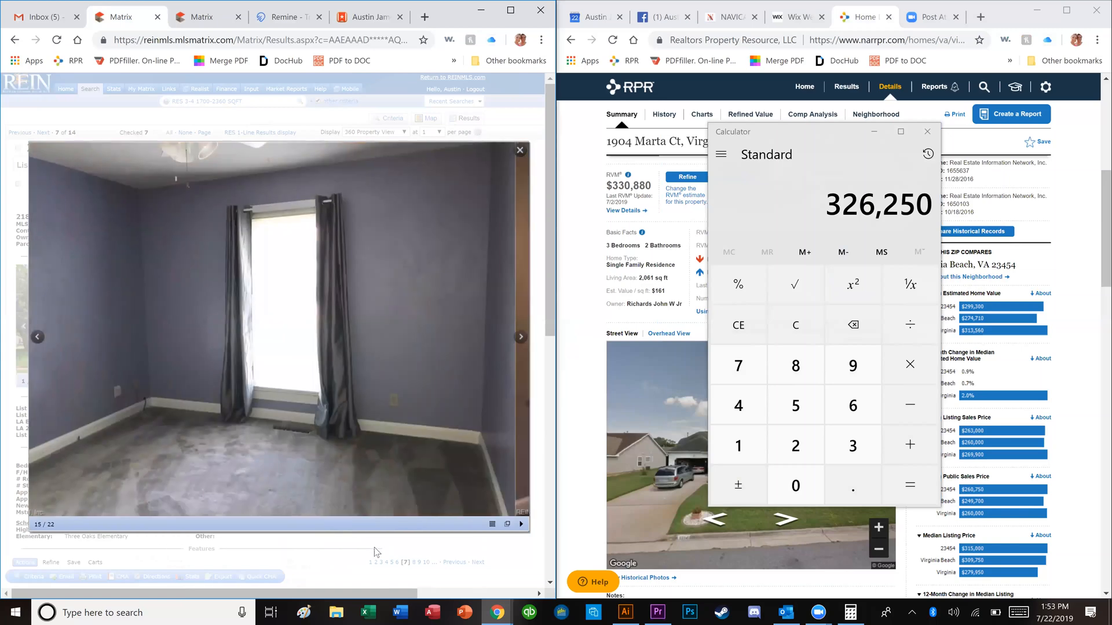
key(Right)
key(Escape)
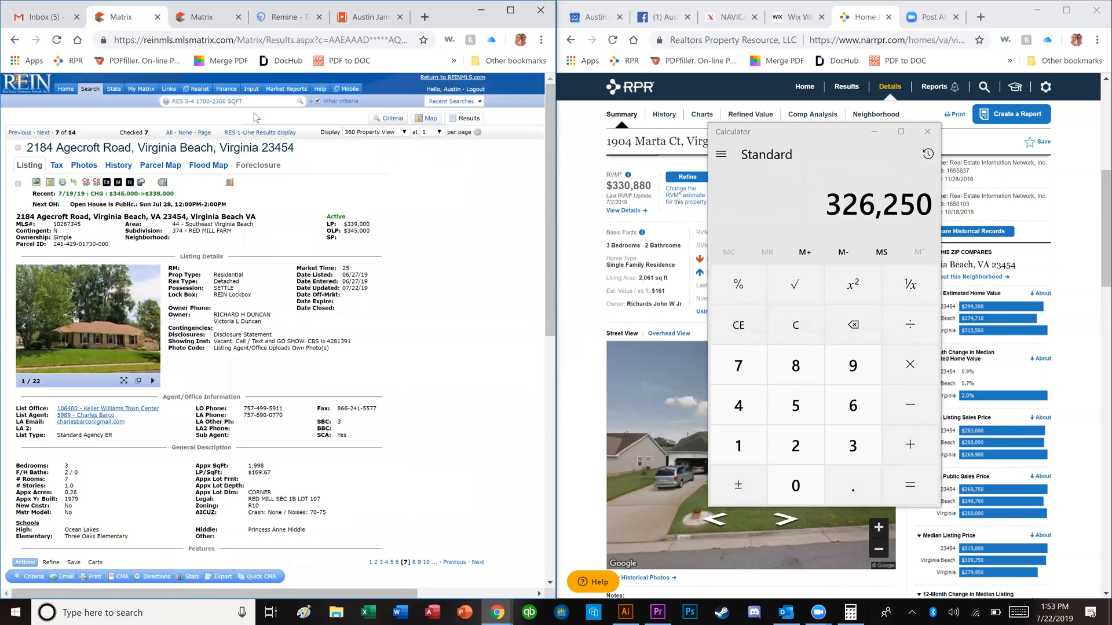
double_click(355, 224)
click(348, 206)
click(256, 133)
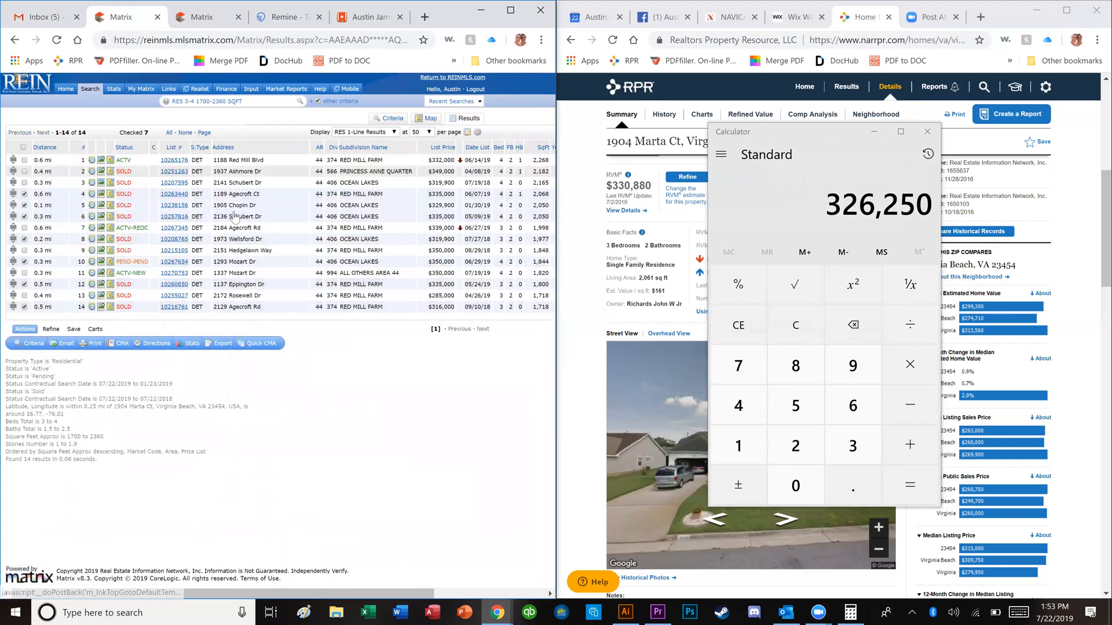
click(181, 273)
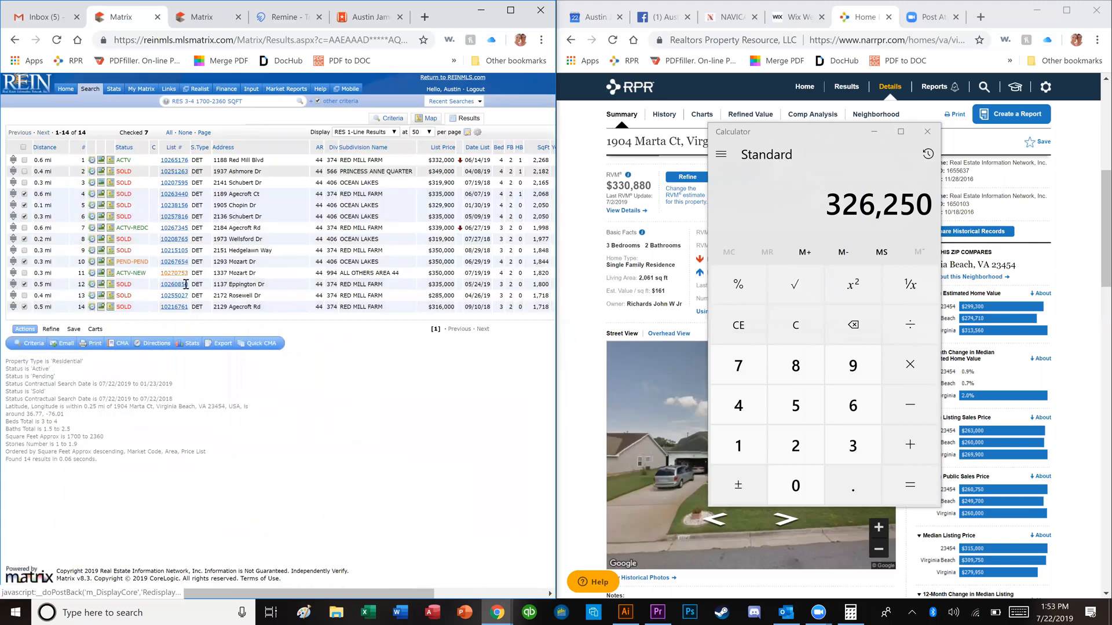
click(112, 358)
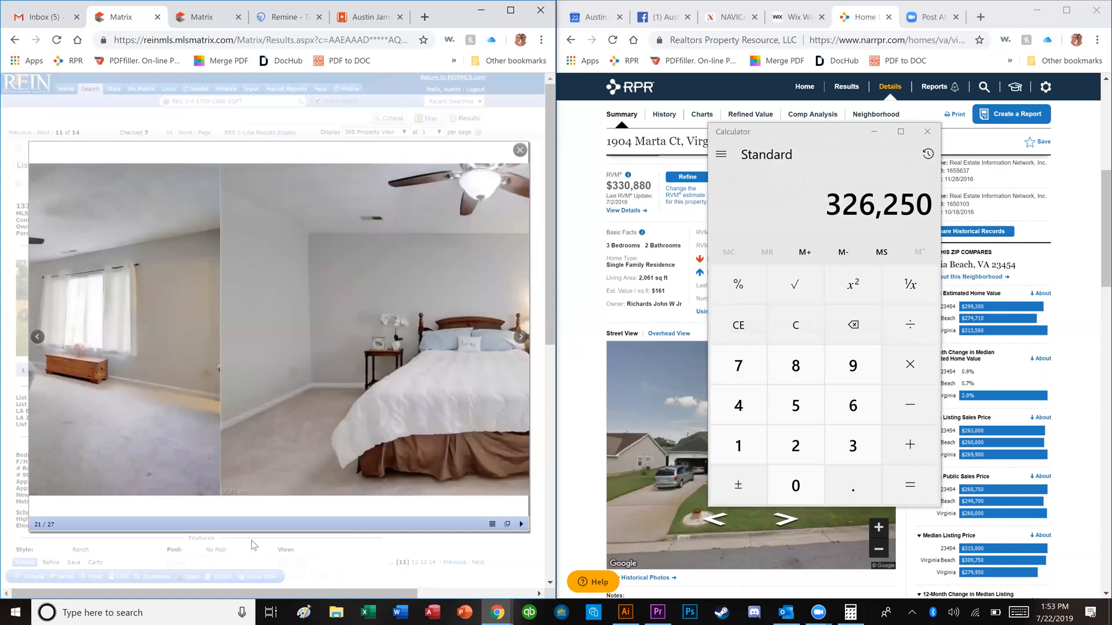
click(257, 534)
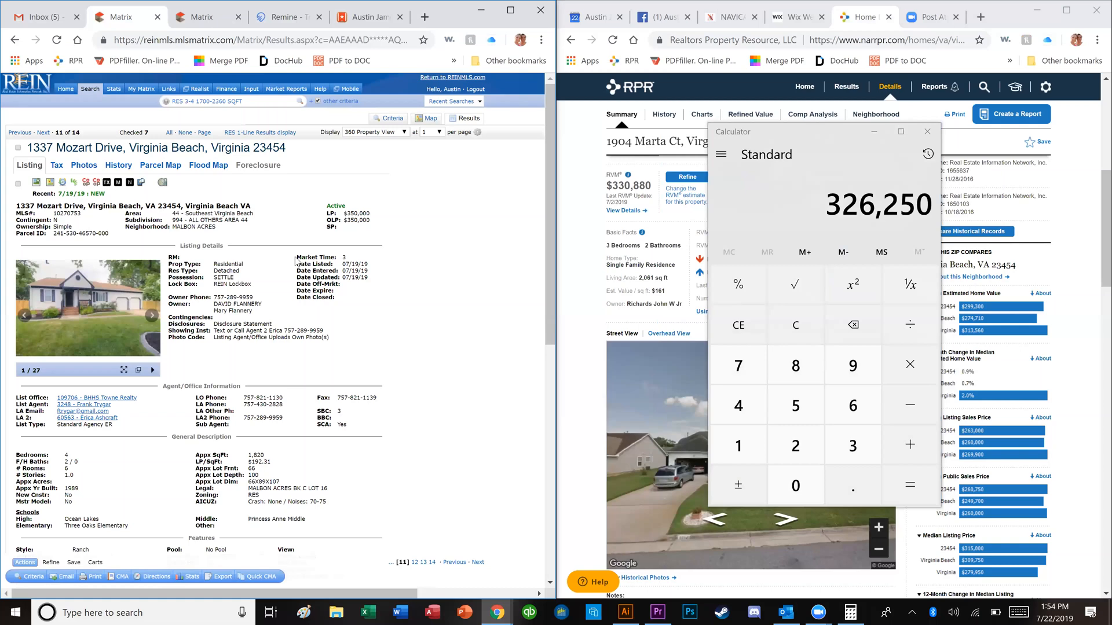
Step: In Calculator, compute 10% of 339,900 (33,990)
click(794, 339)
text(339900)
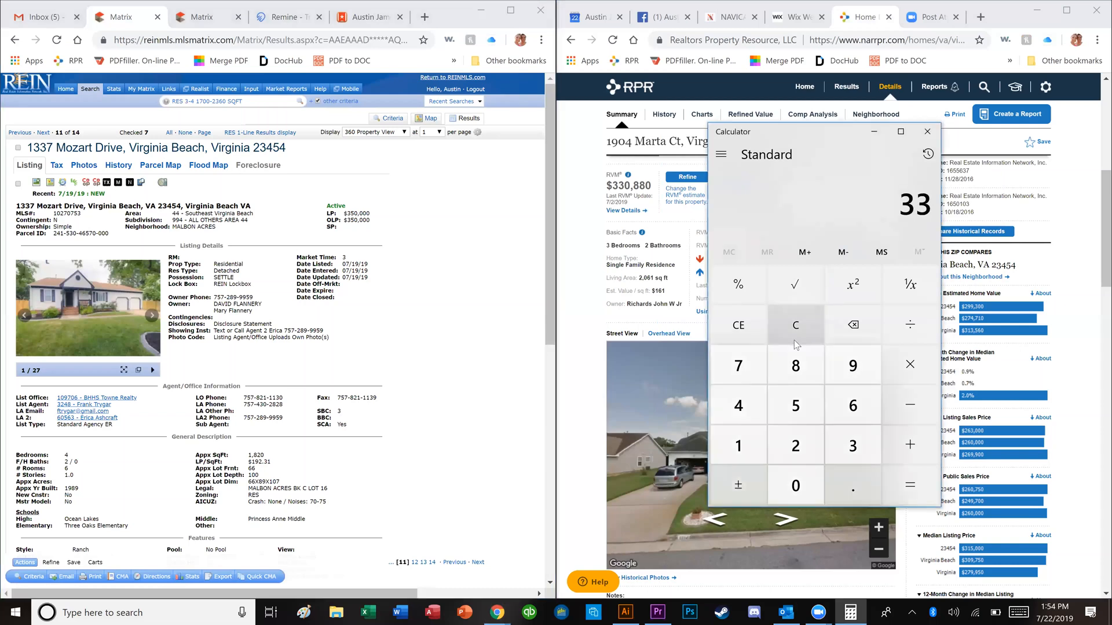
key(asterisk)
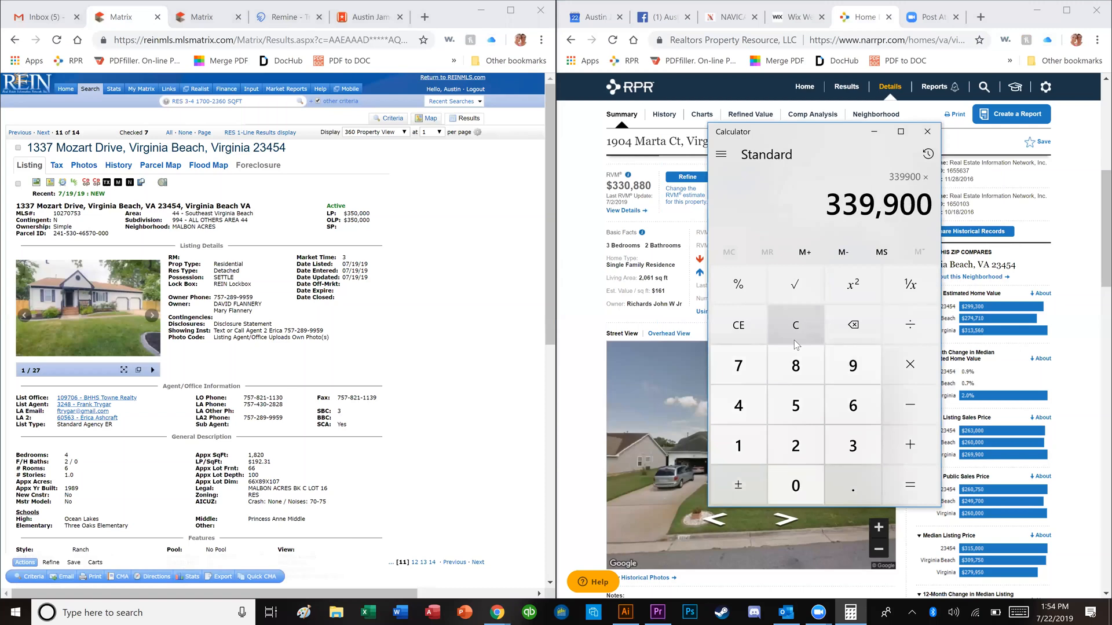
text(.1)
key(Return)
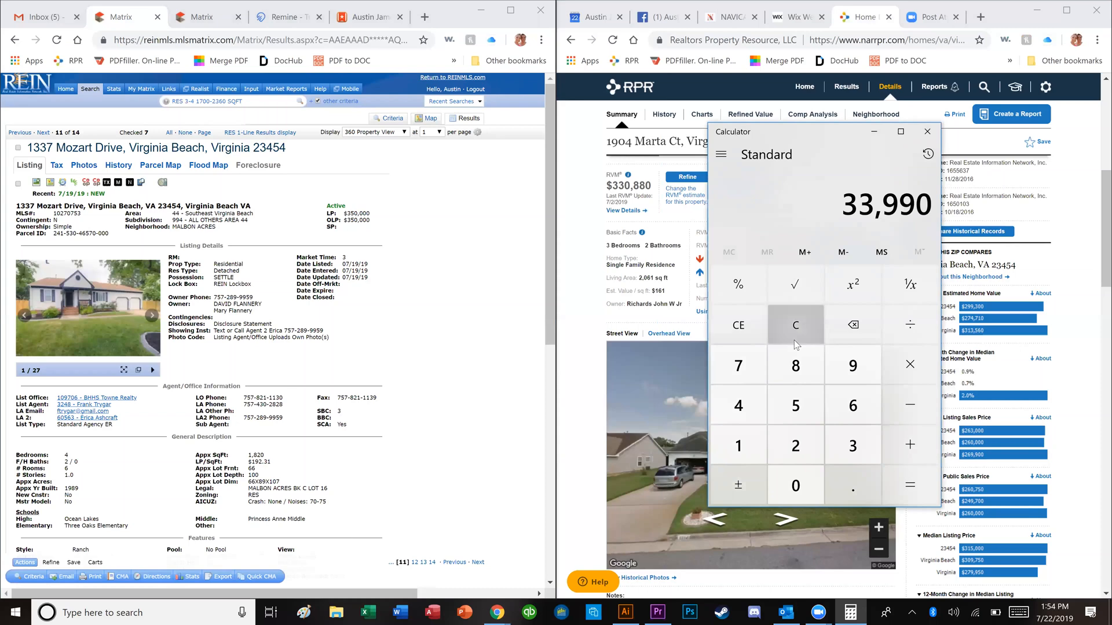
click(794, 340)
text(339900 - )
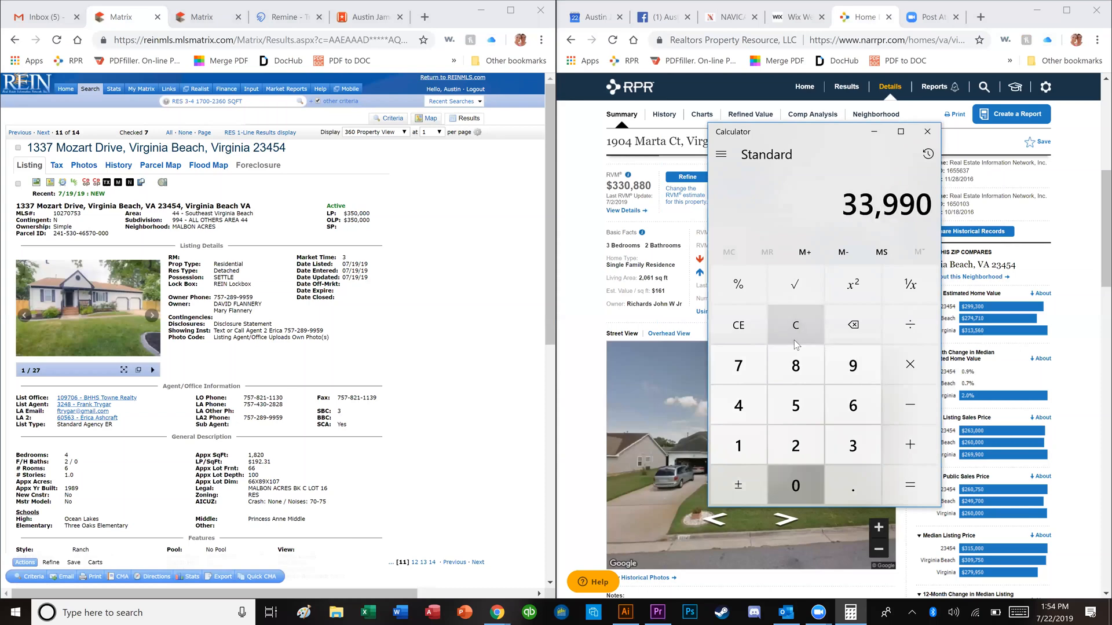
text(33,990)
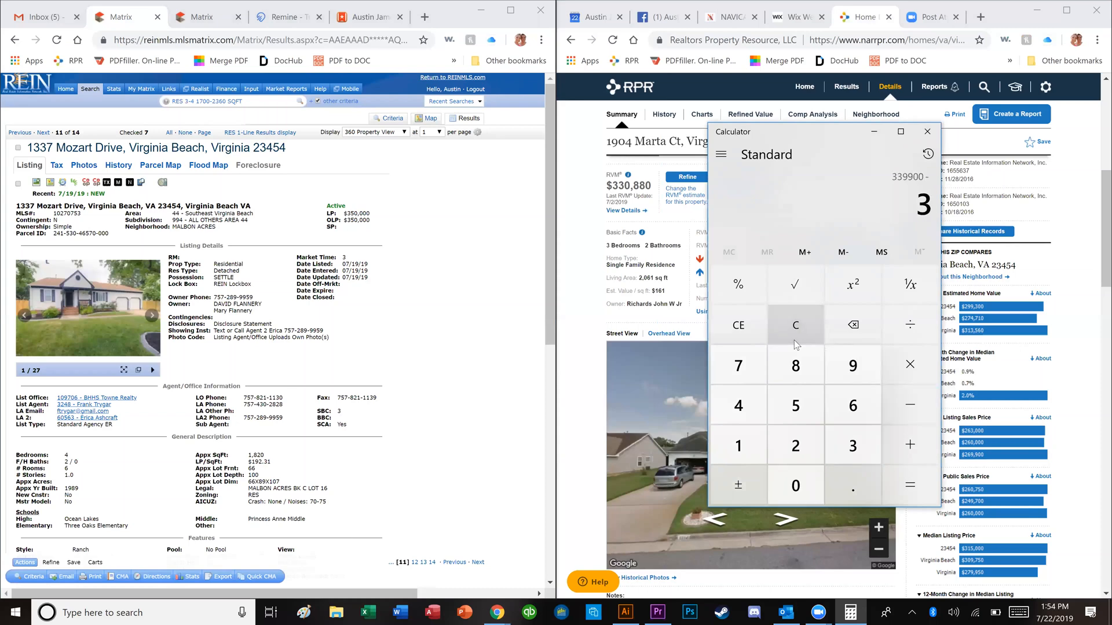
key(Return)
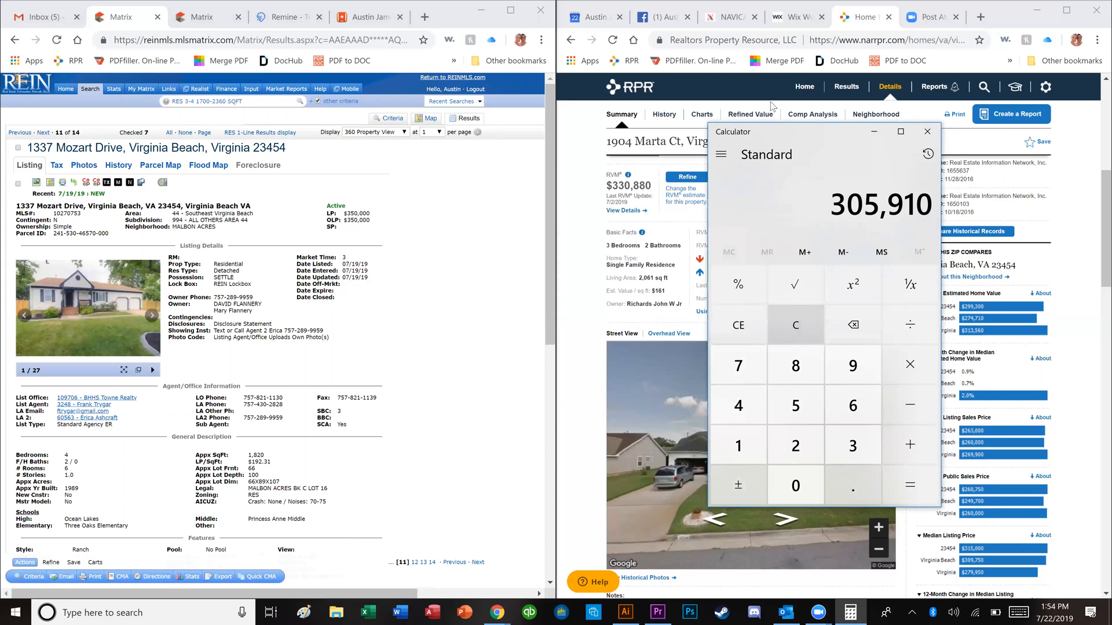
key(ctrl+Tab)
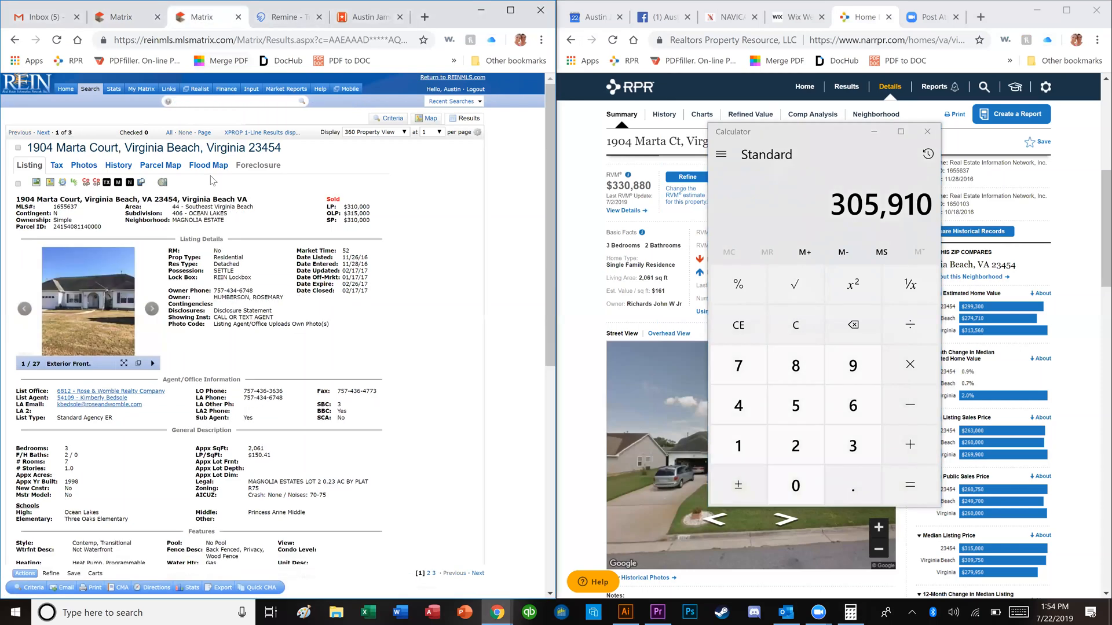
click(107, 184)
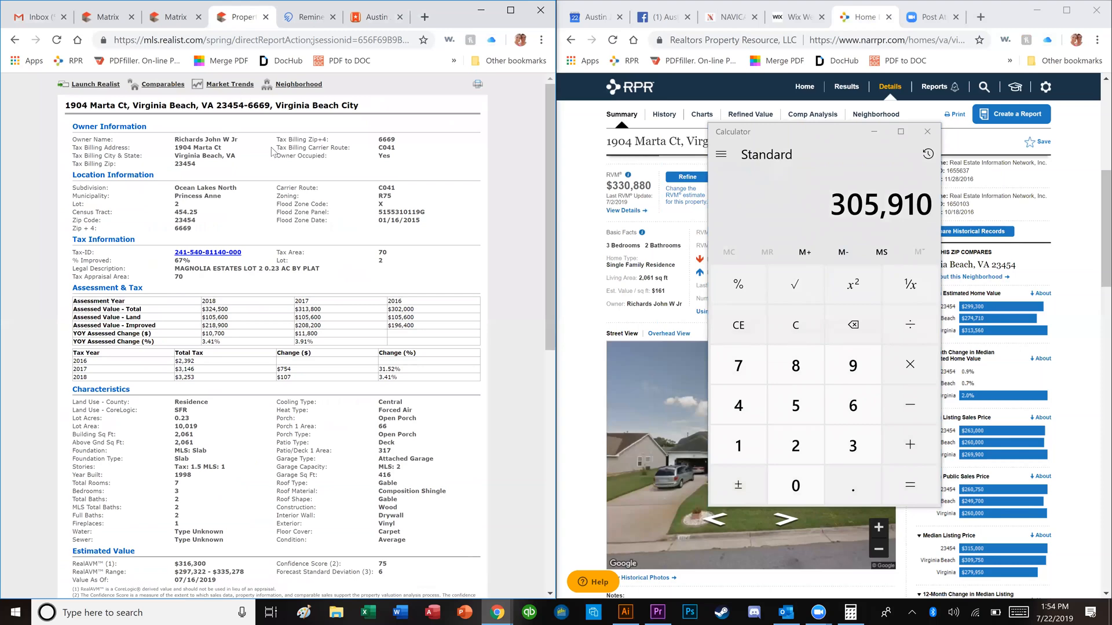
scroll(253, 234, down, 6)
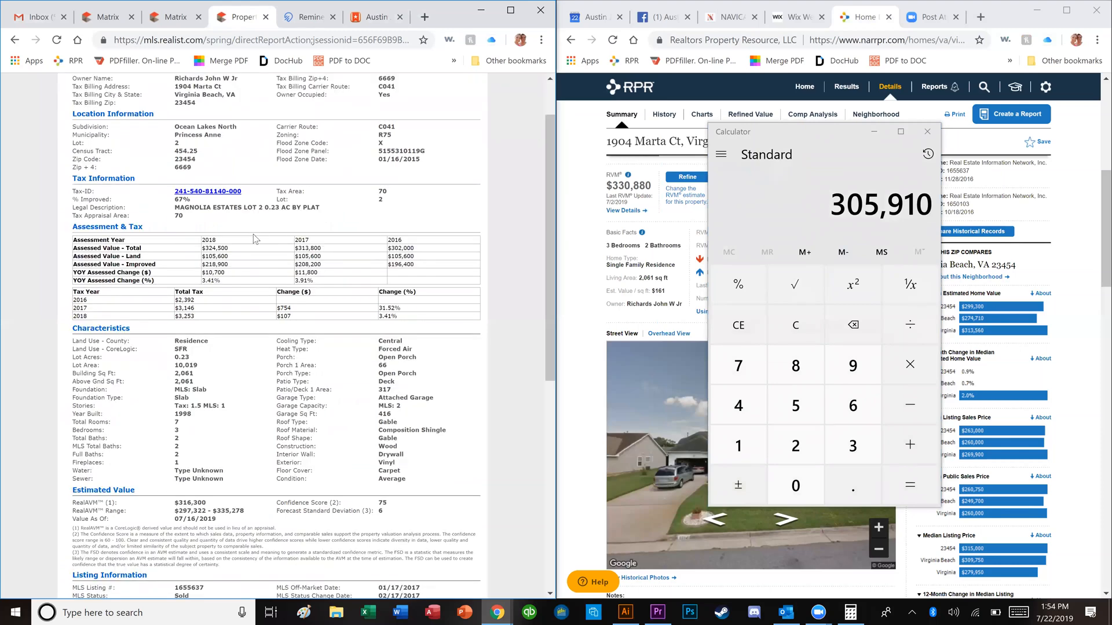
scroll(254, 239, down, 3)
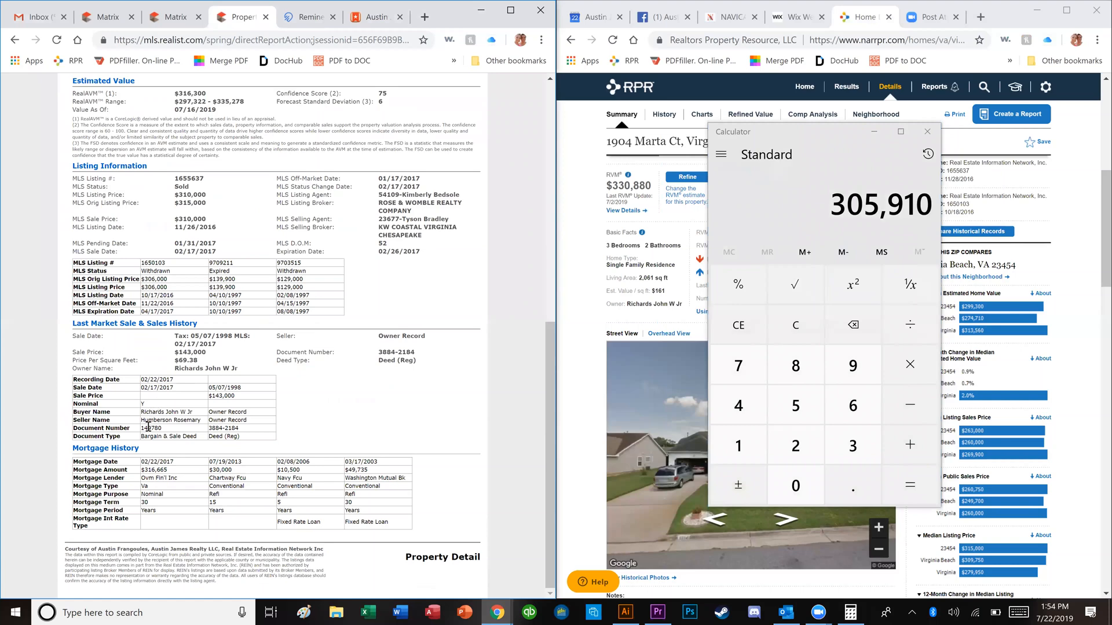
triple_click(164, 470)
double_click(183, 195)
click(152, 471)
double_click(152, 470)
click(190, 503)
Step: Compute 329,900 − 32,990 = 296,910, subtract 310,000 for −13,090, then clear to 0
click(808, 331)
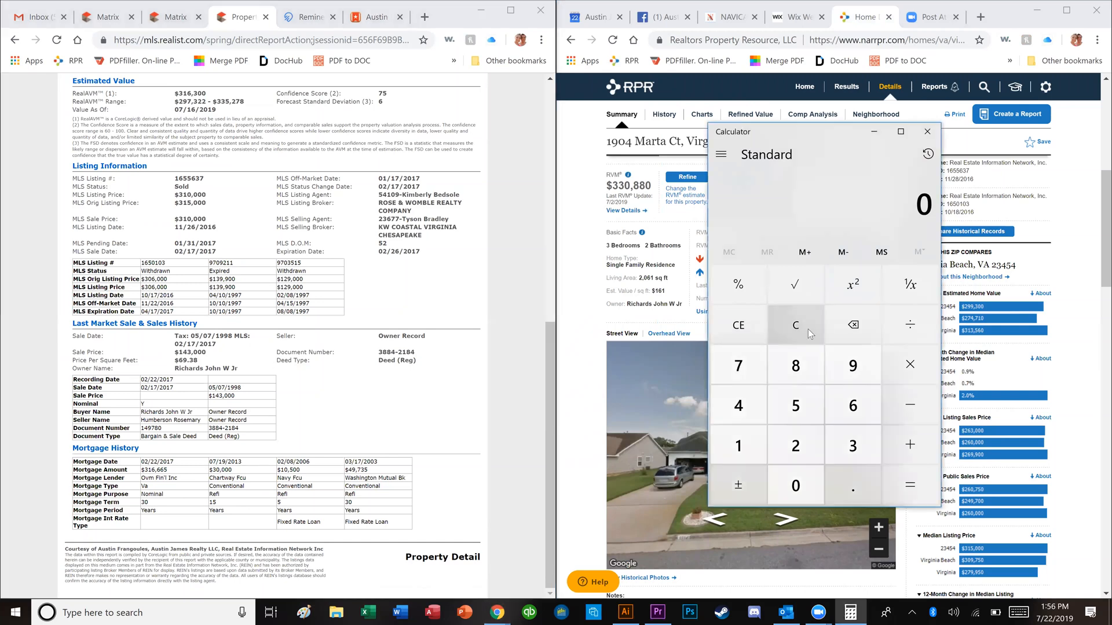
text(3299)
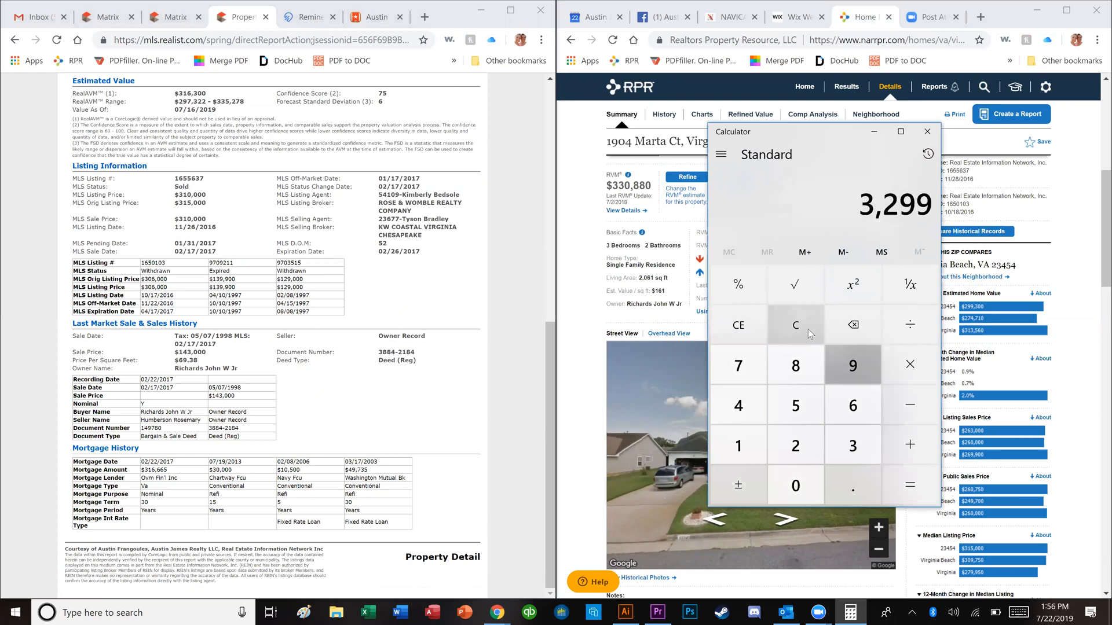
text(00 - )
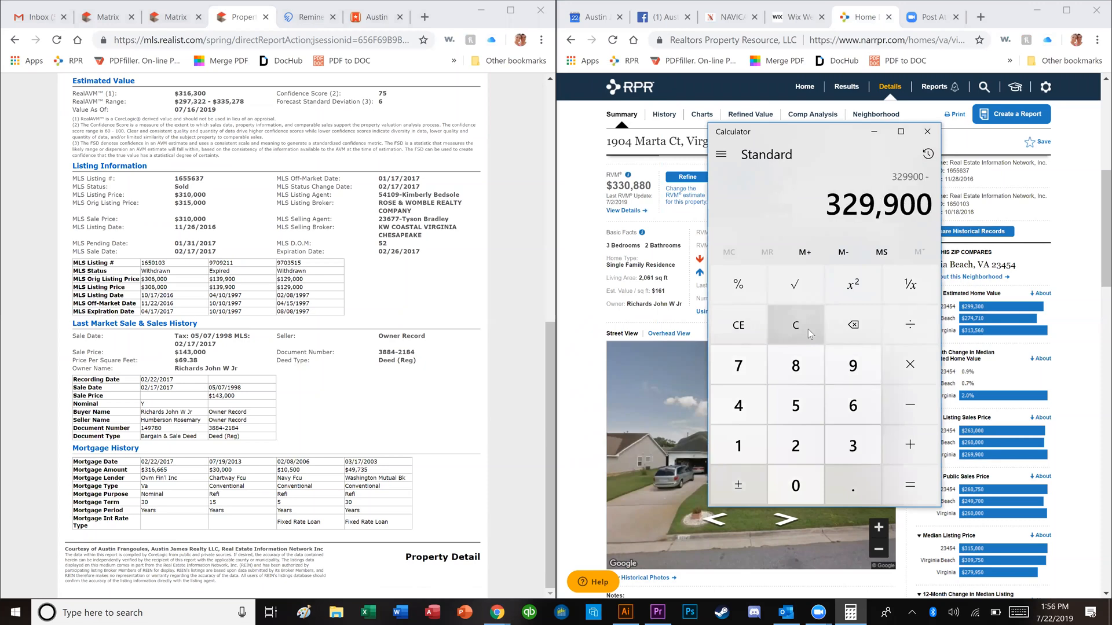
text(329)
key(Return)
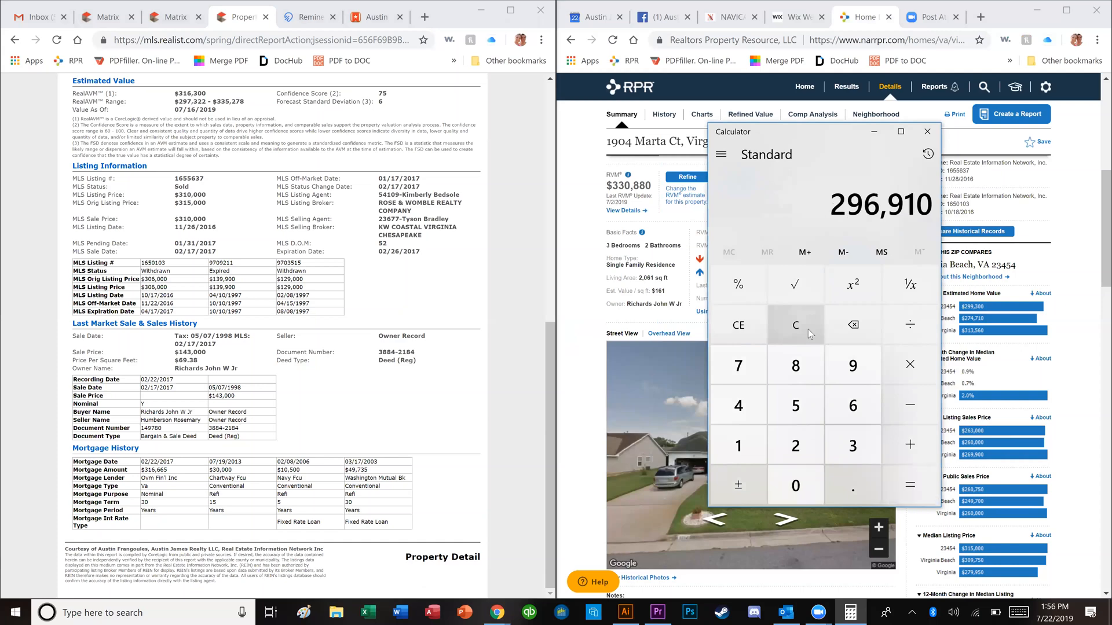
key(minus)
text(3100000)
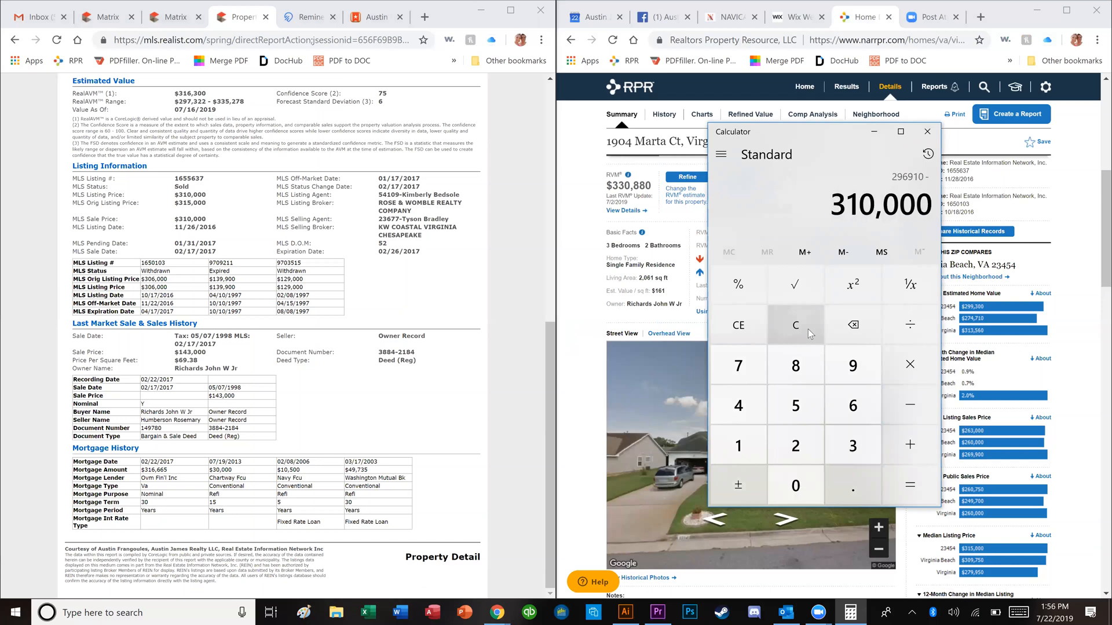
key(Return)
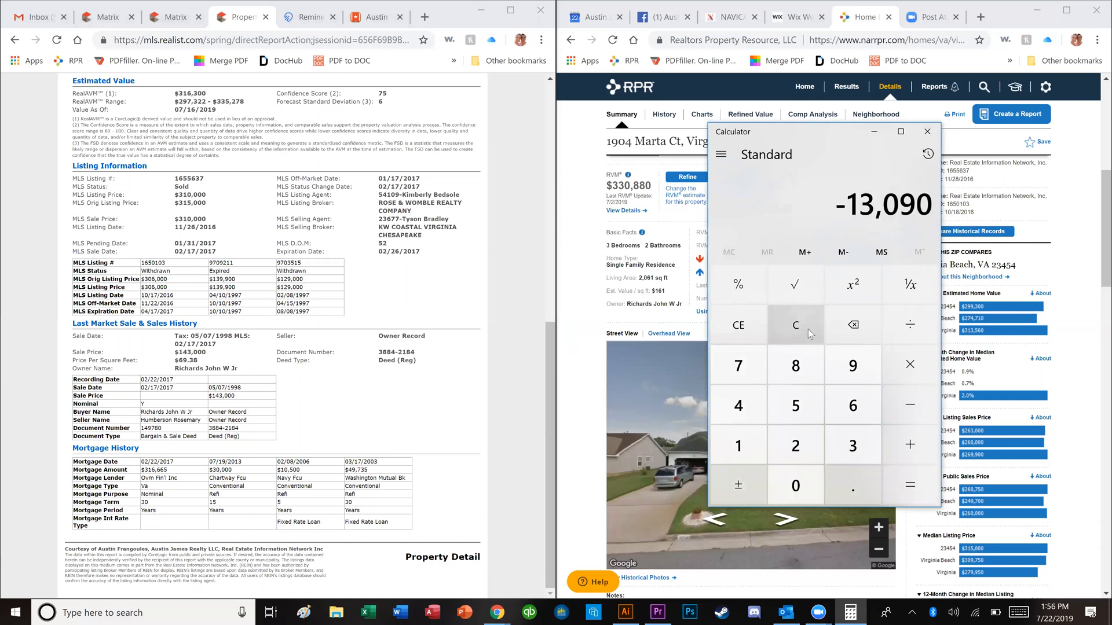
click(808, 329)
Step: Close Calculator, duplicate the Matrix tab and go to its Home page, and duplicate the RPR tab
click(927, 132)
click(84, 14)
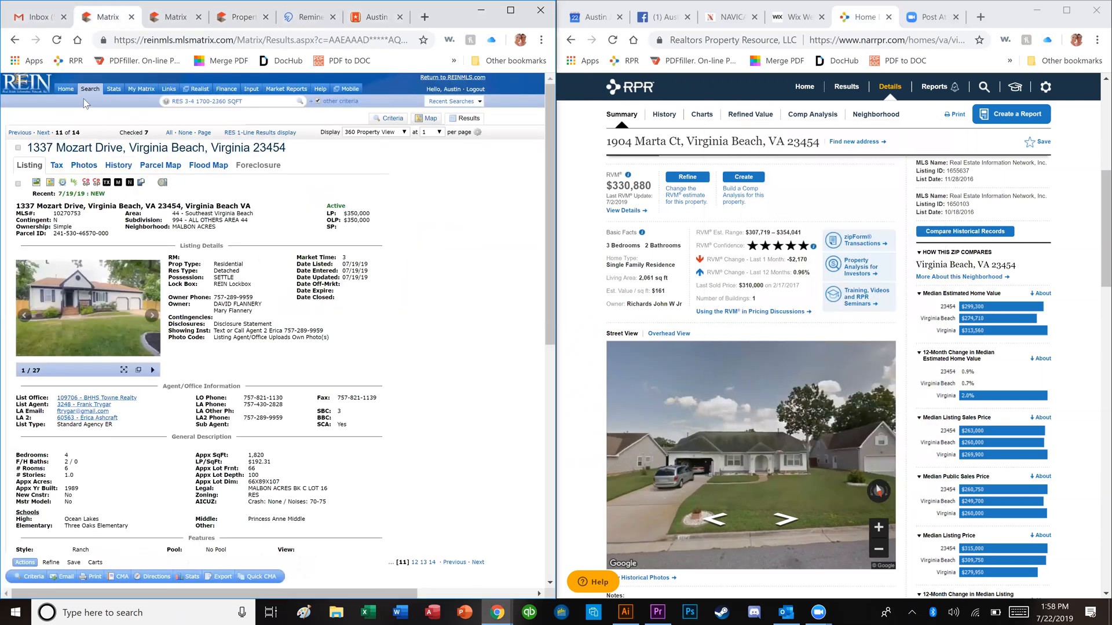
right_click(102, 20)
click(124, 70)
drag(124, 17, 87, 17)
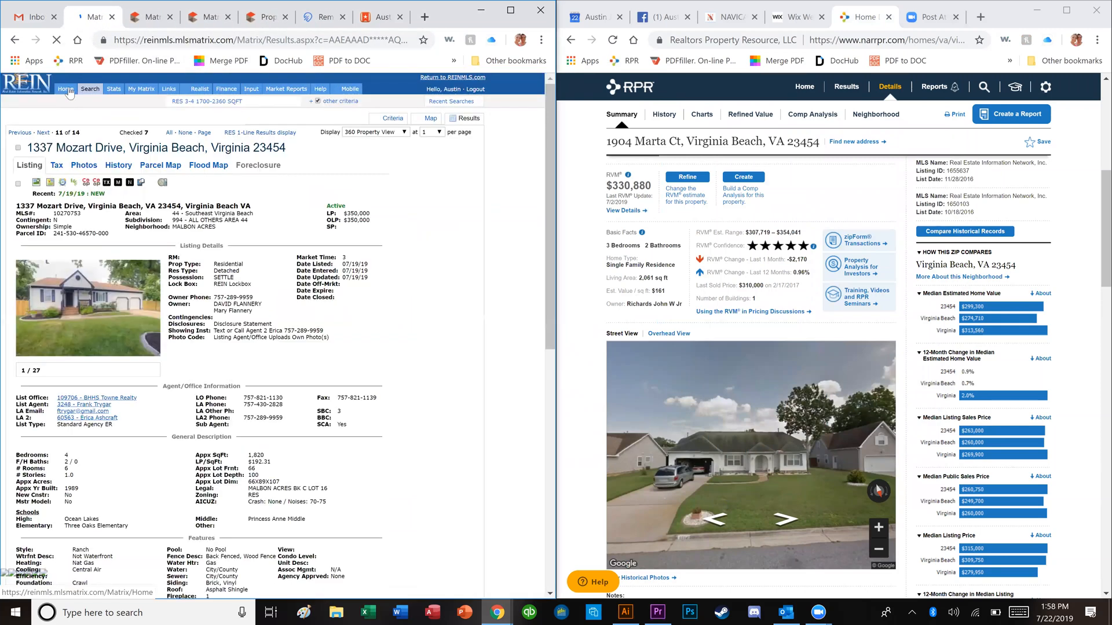
click(67, 91)
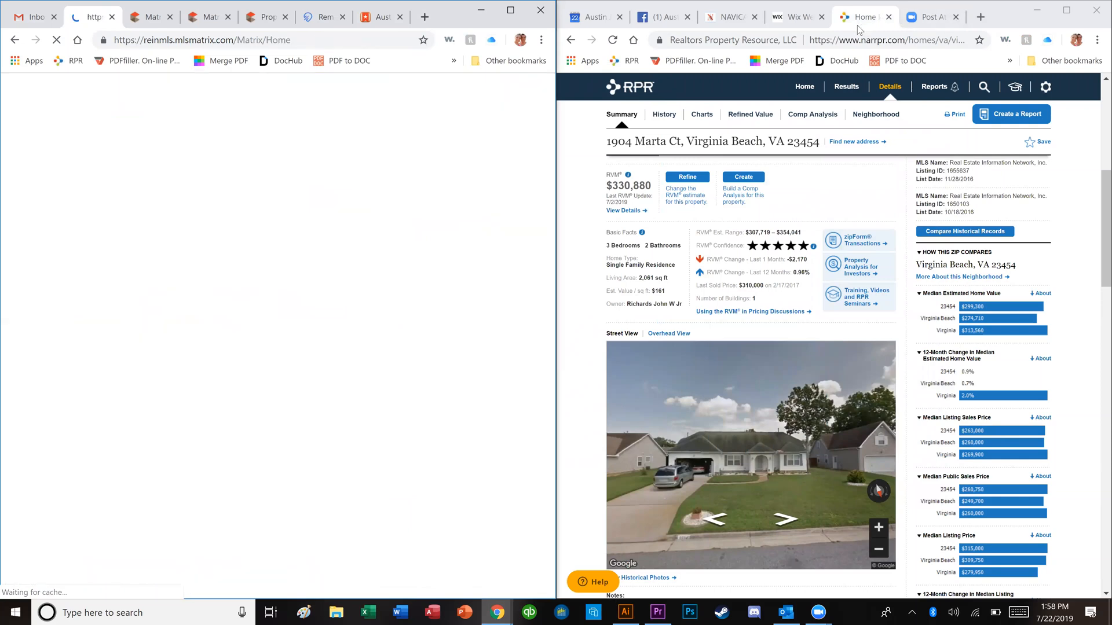
right_click(878, 17)
click(882, 67)
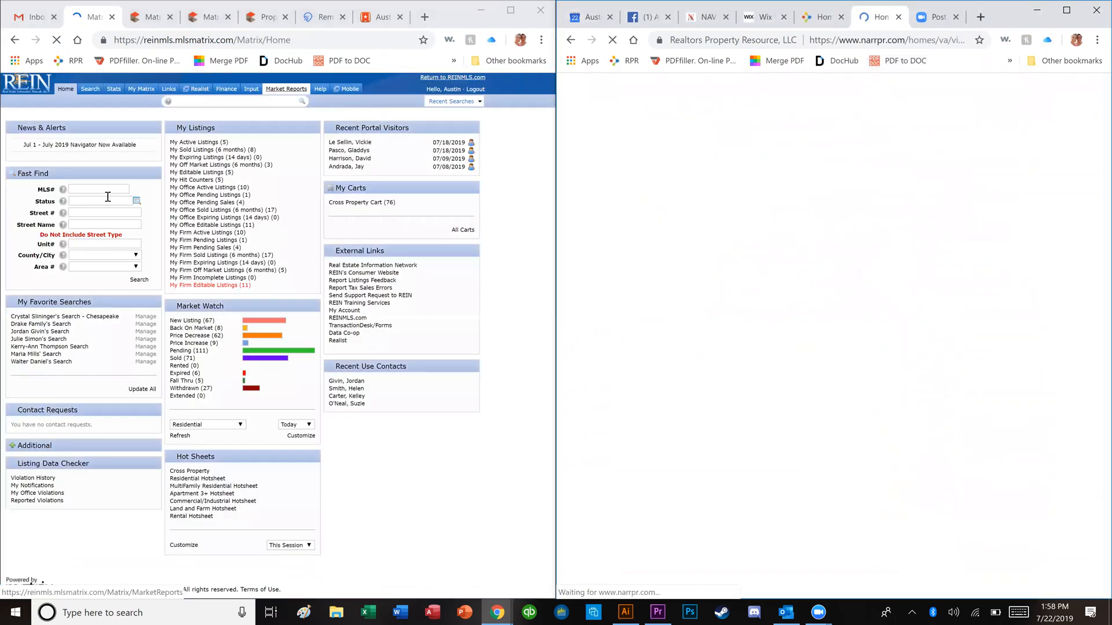
click(113, 213)
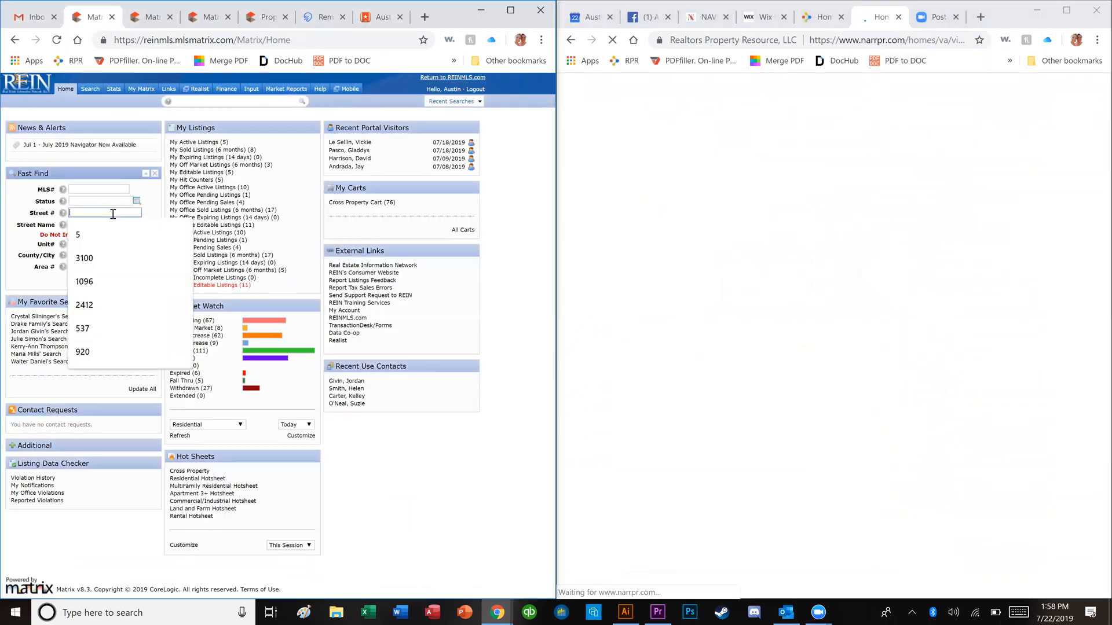
key(Tab)
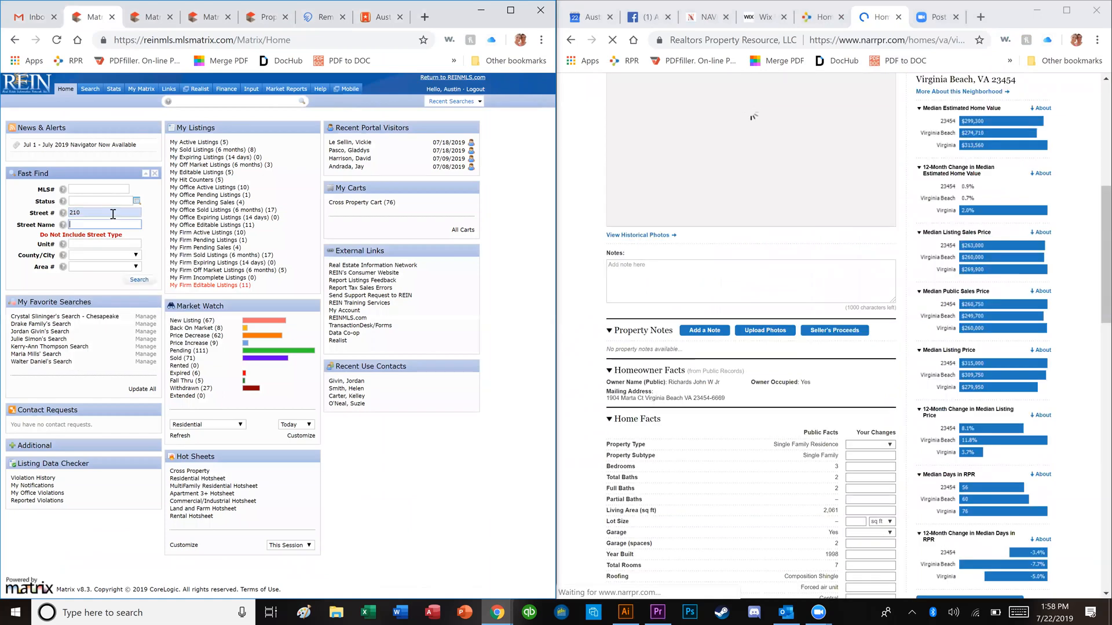
key(Return)
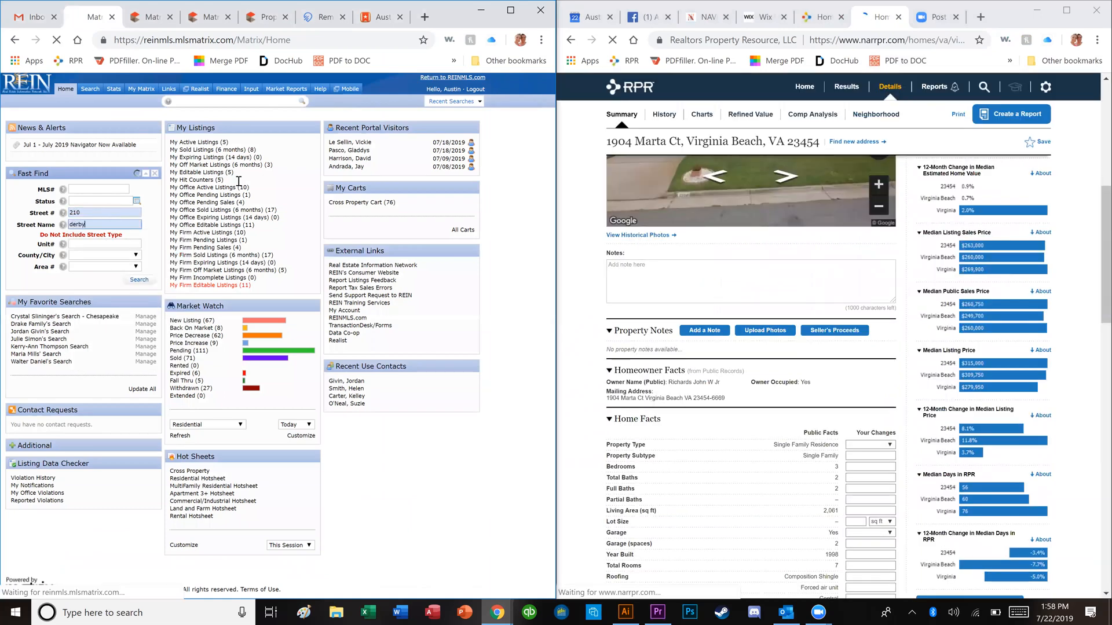
click(625, 118)
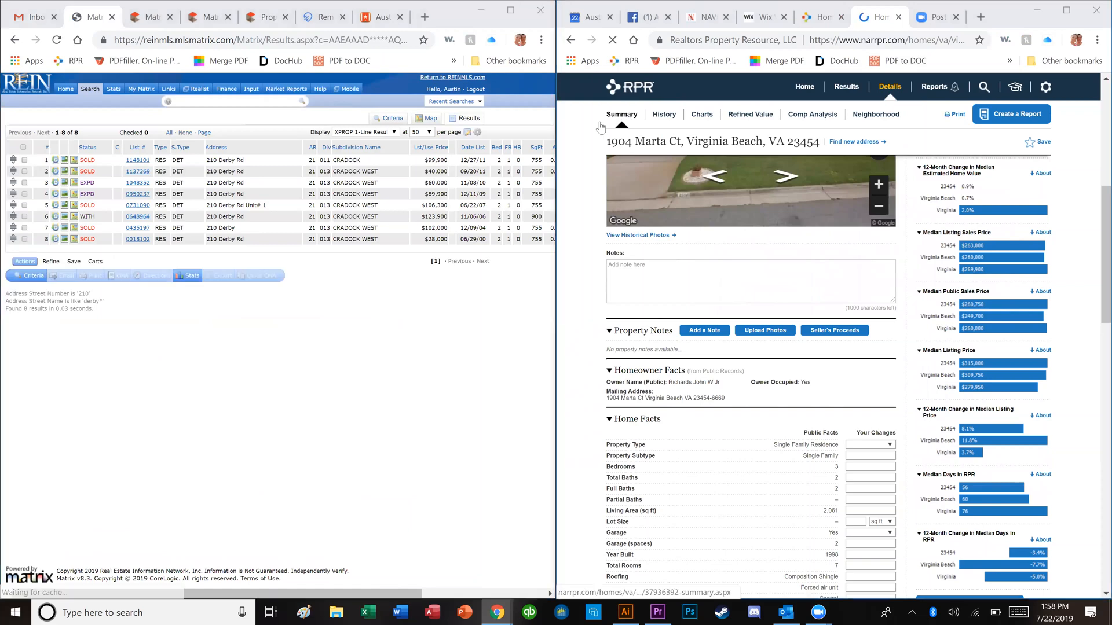
click(144, 164)
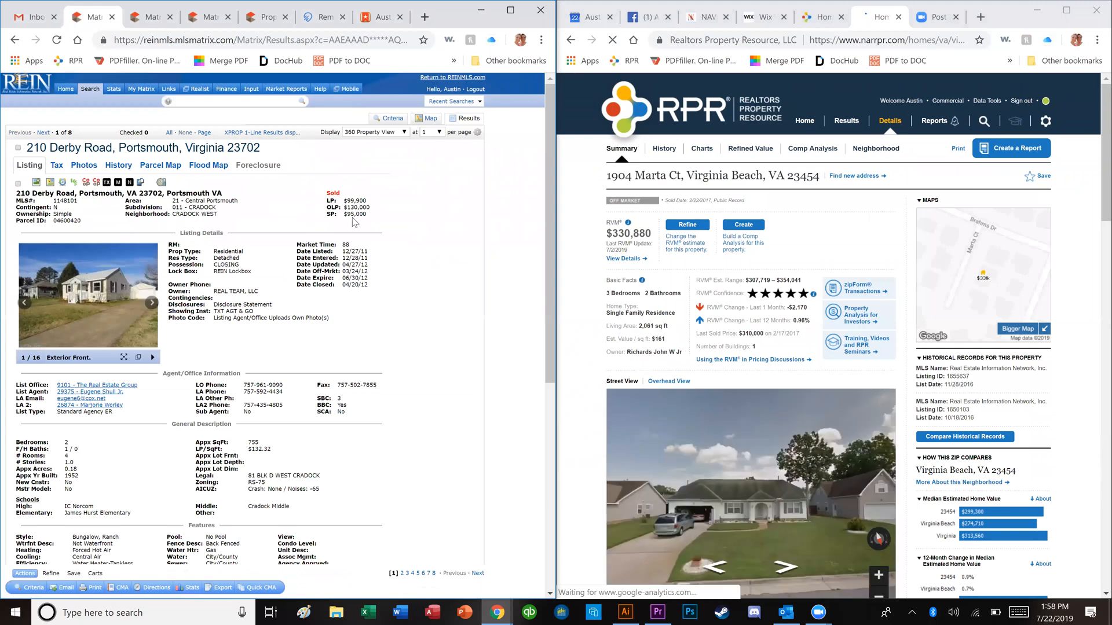
click(118, 291)
key(Right)
key(Right)
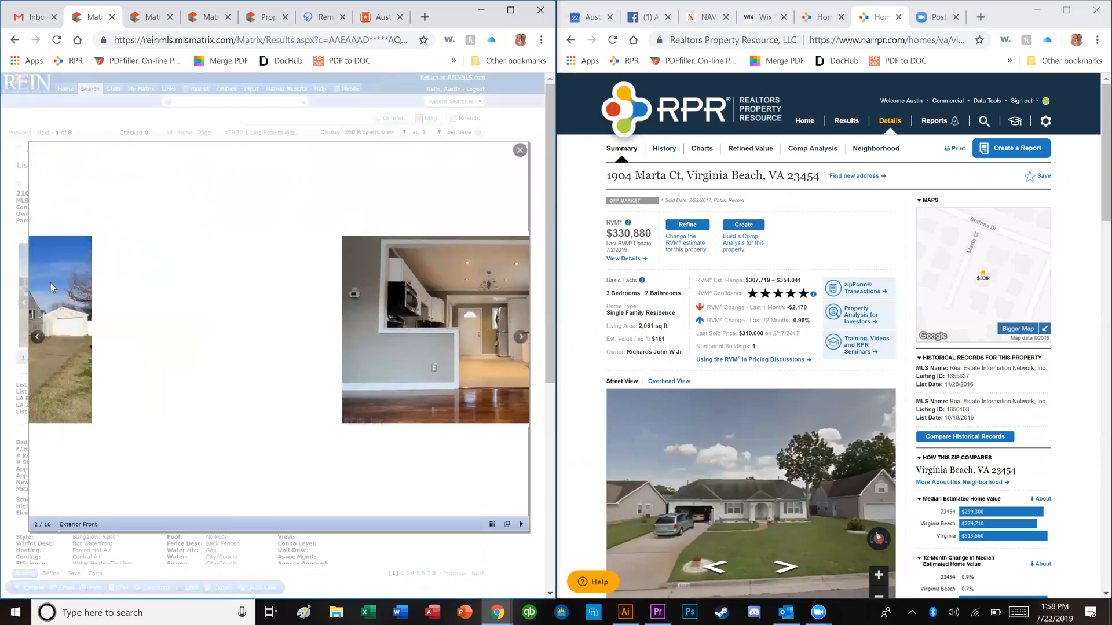
key(Right)
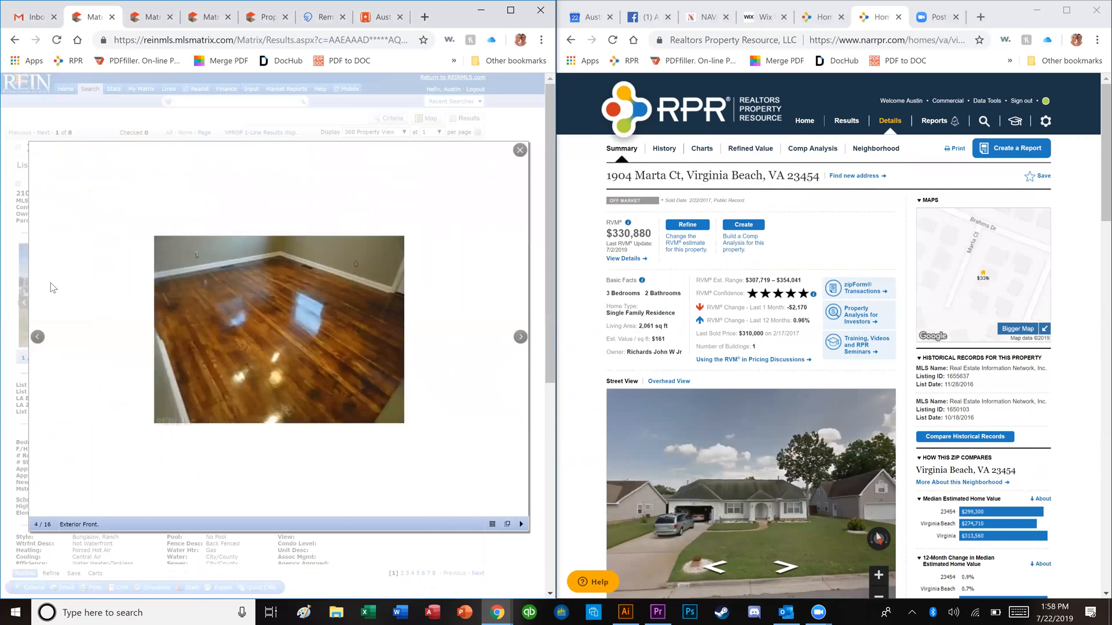
key(Right)
key(Right)
key(Right)
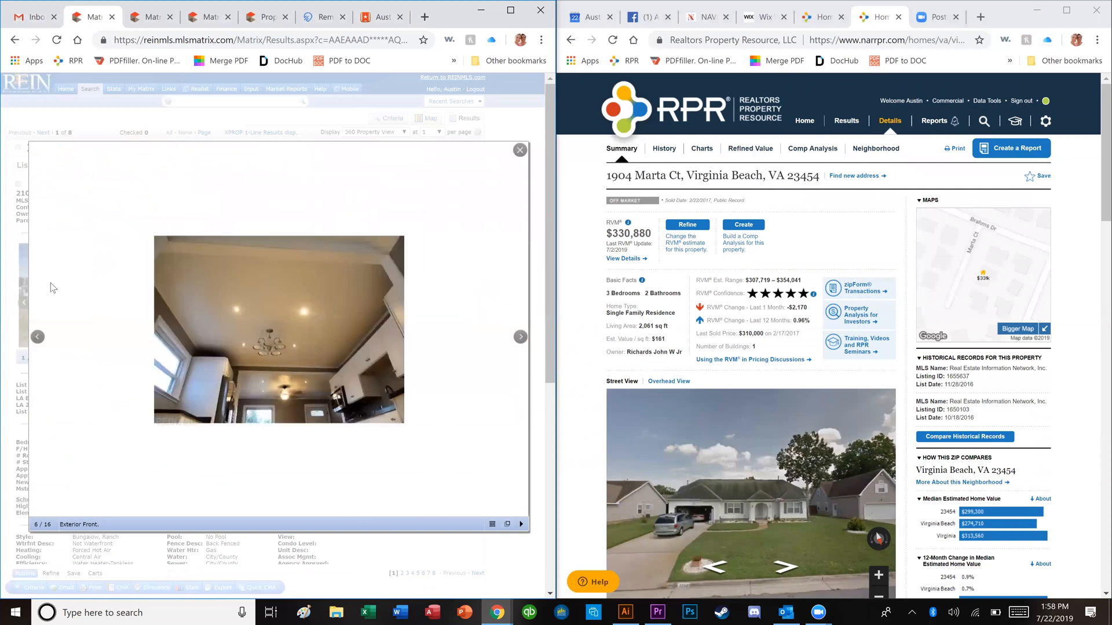
key(Right)
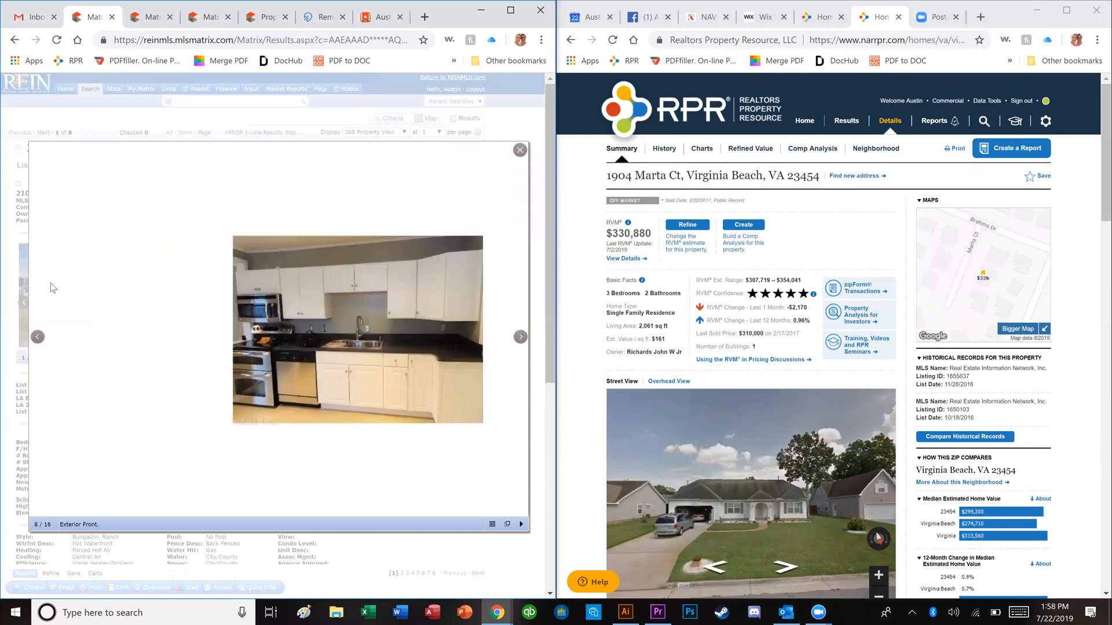
key(Right)
key(Right)
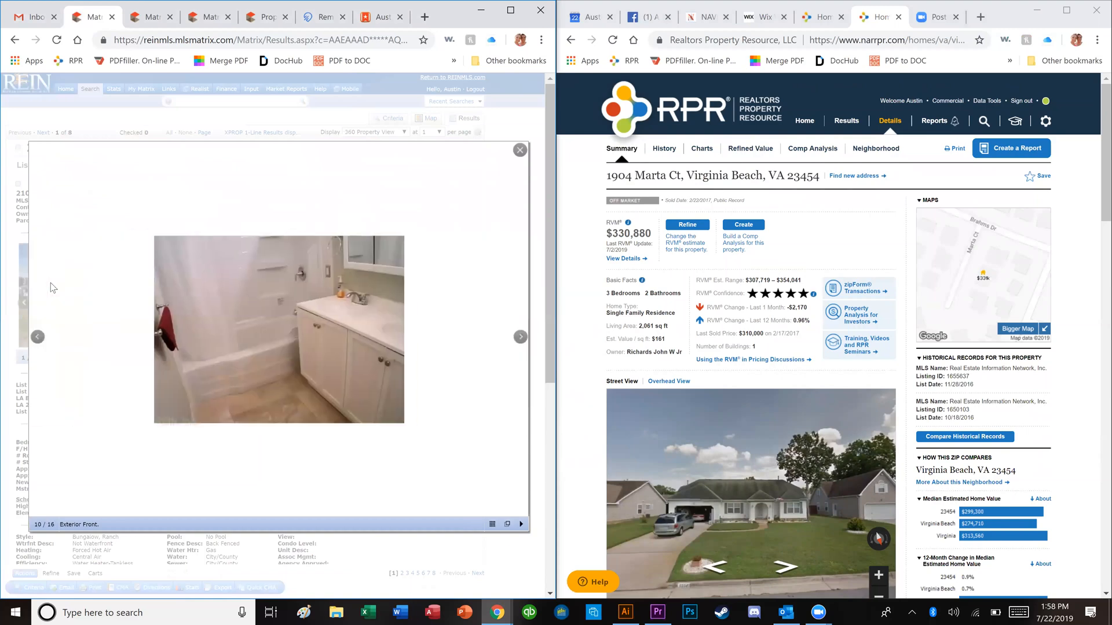
key(Right)
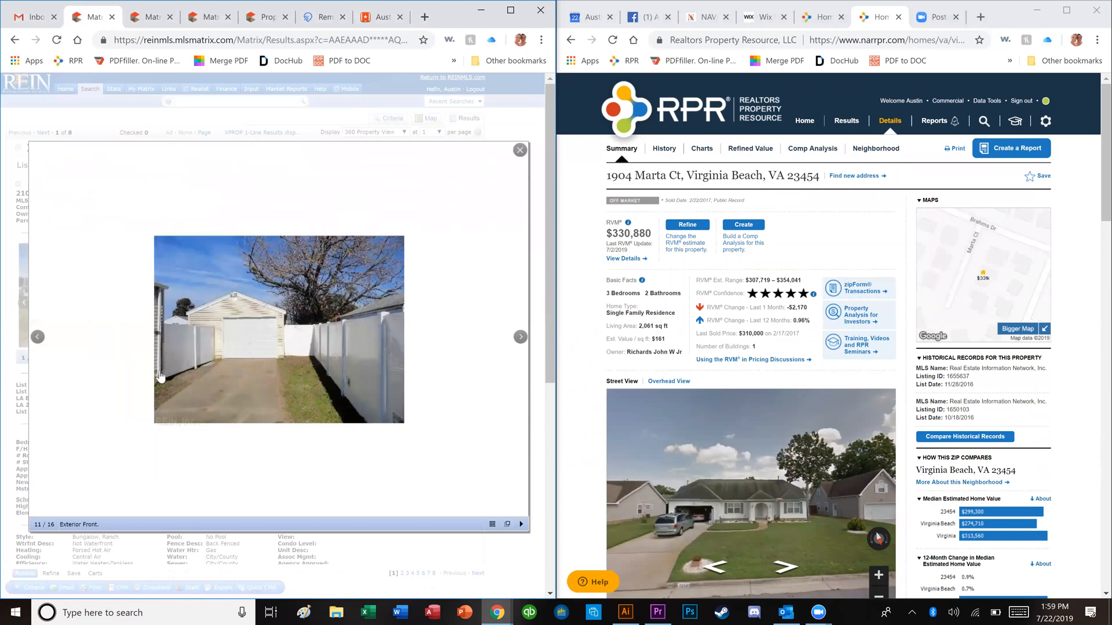
key(Right)
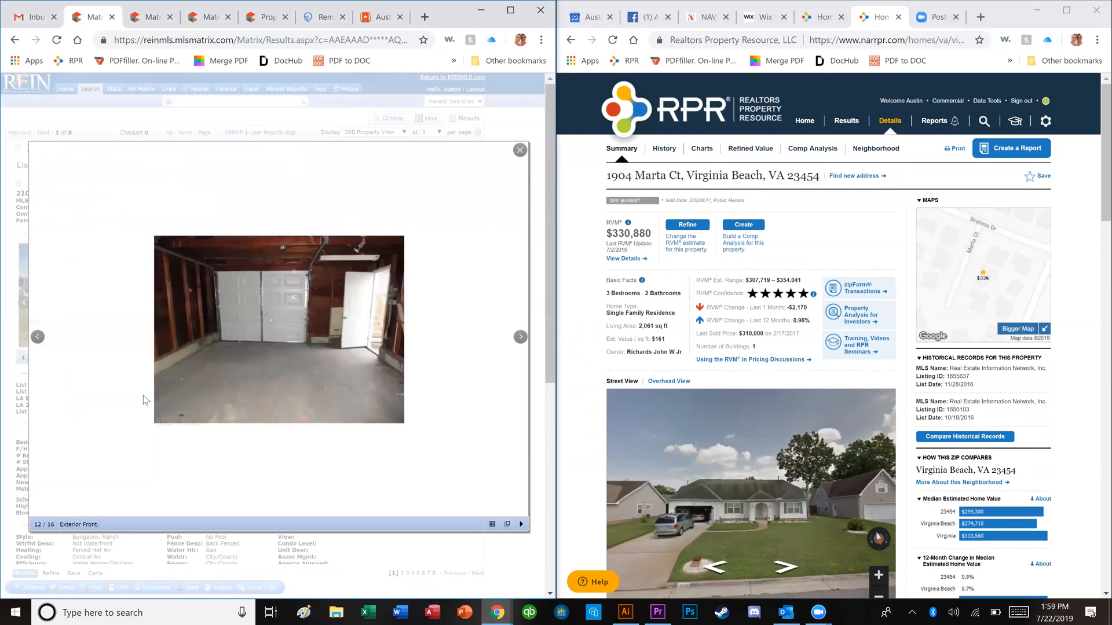
key(Right)
key(Right)
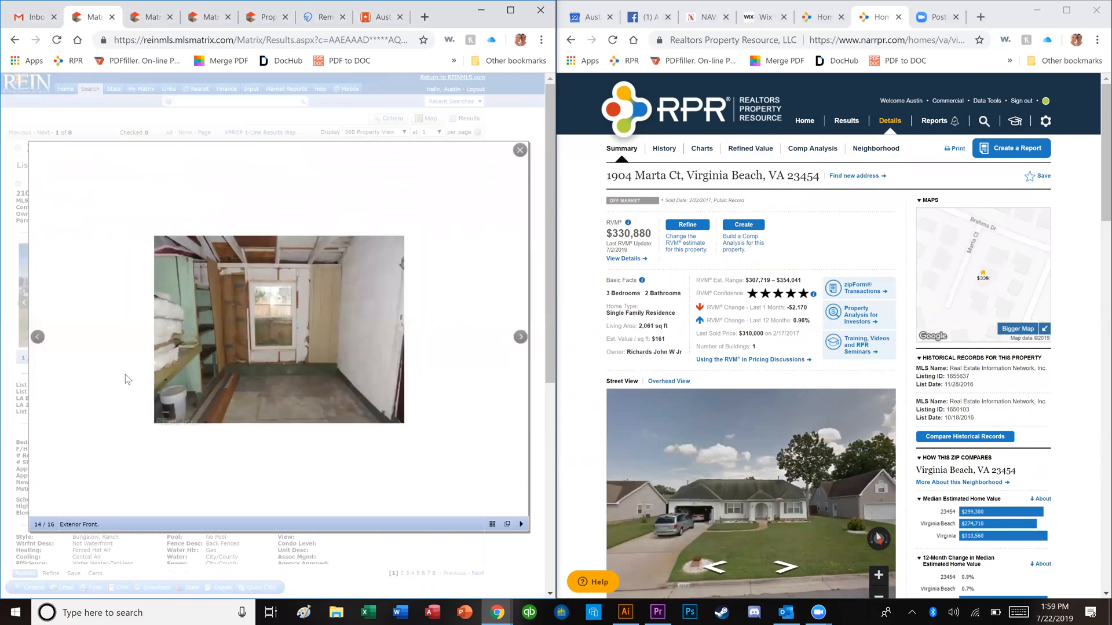
key(Right)
key(Right)
key(Right)
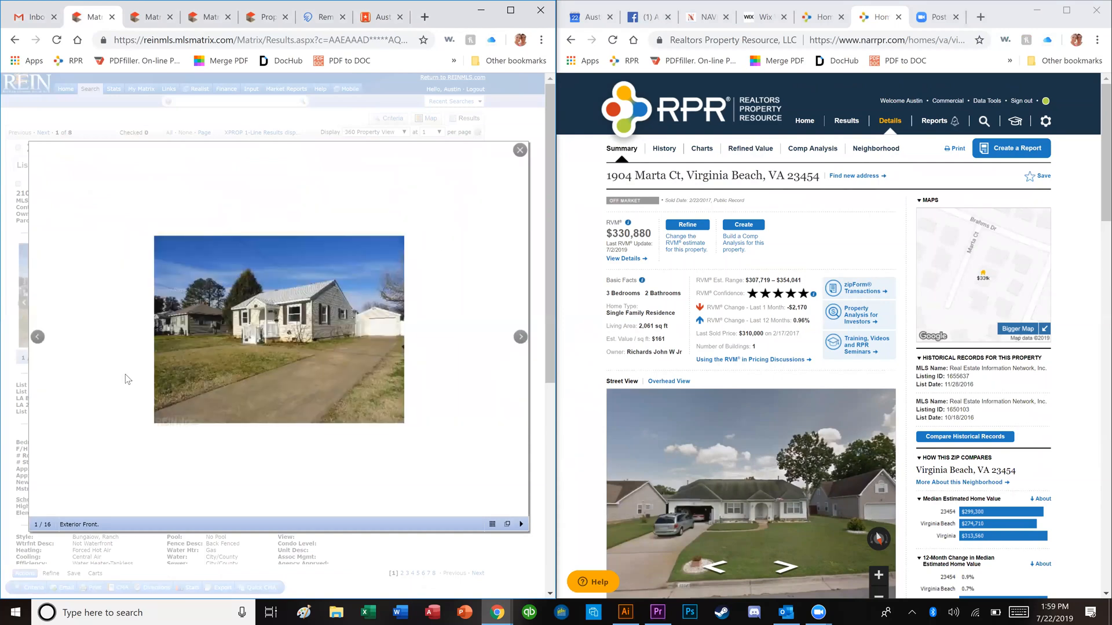
click(364, 116)
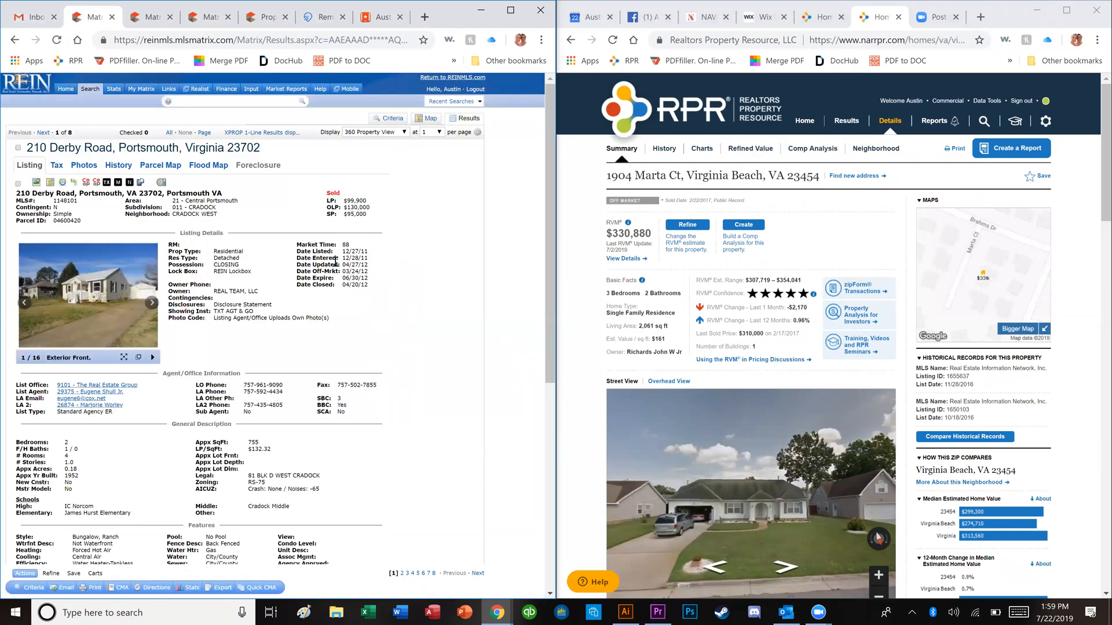
scroll(256, 367, down, 7)
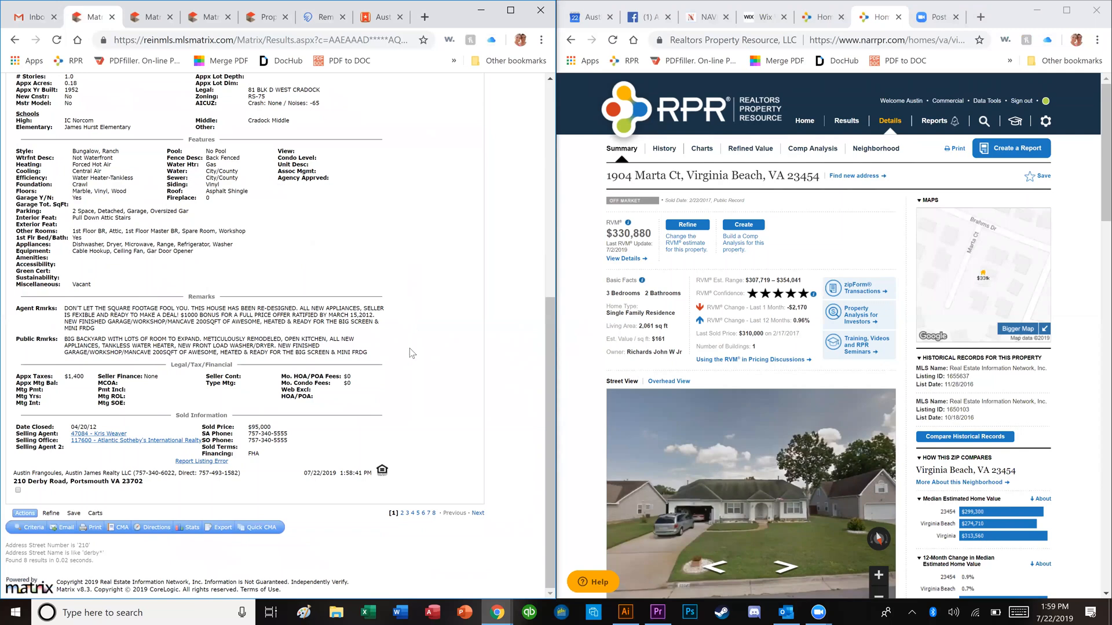
scroll(412, 353, up, 1)
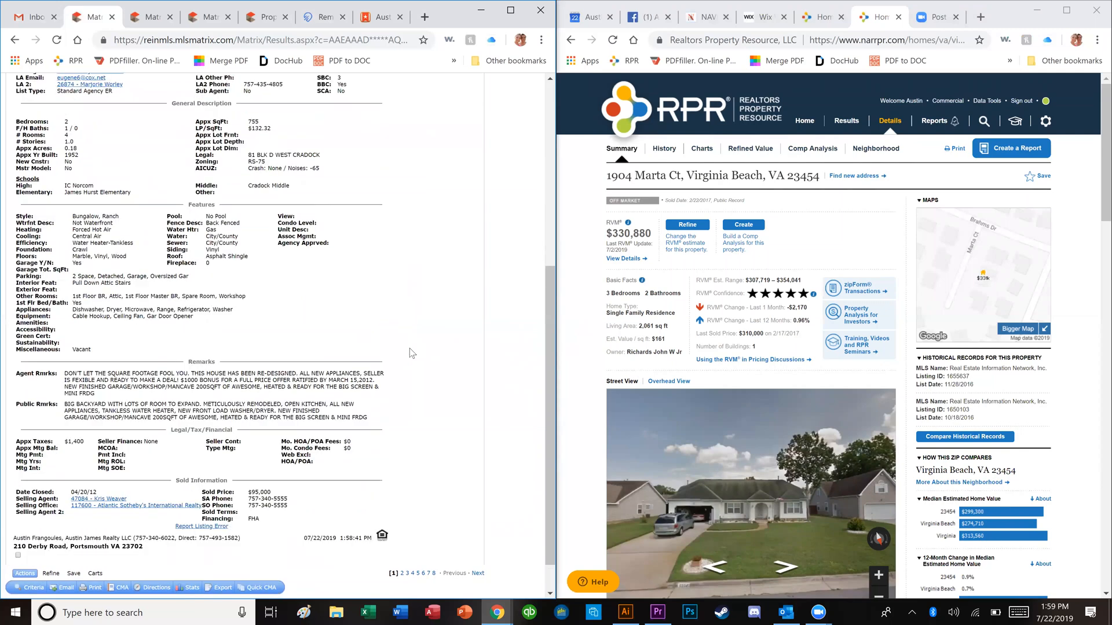
scroll(410, 354, up, 5)
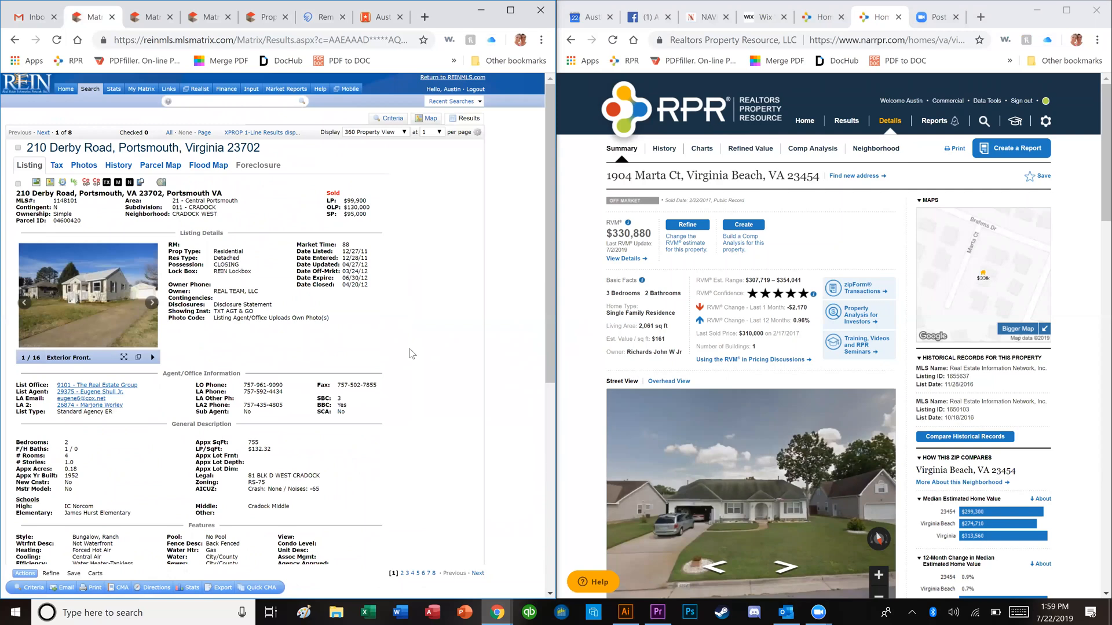
double_click(368, 208)
click(388, 227)
triple_click(99, 149)
key(ctrl+c)
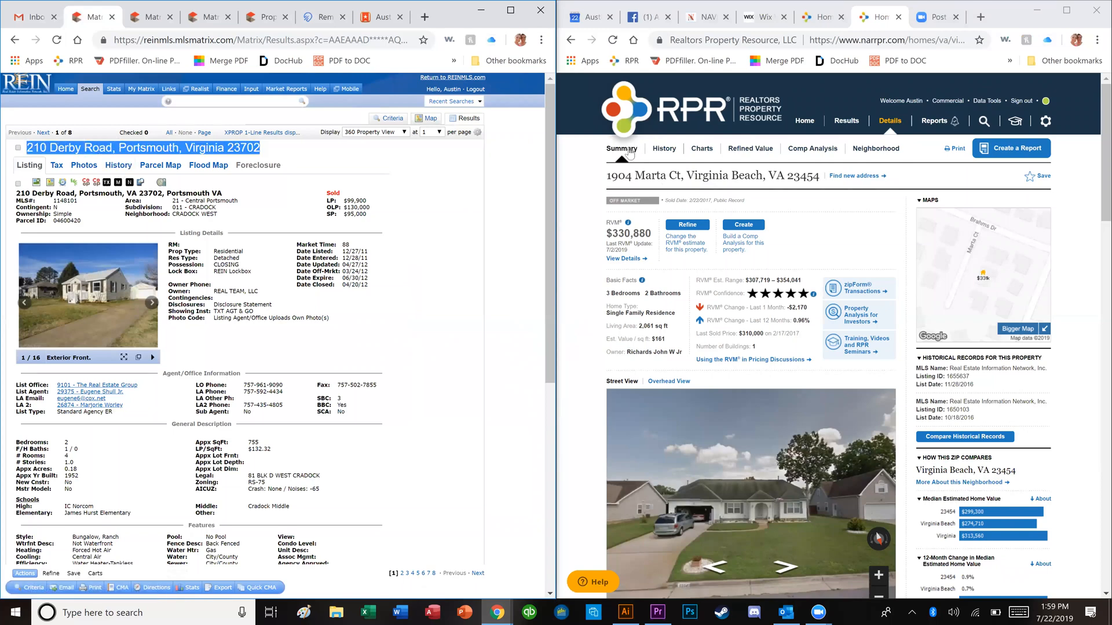
click(805, 122)
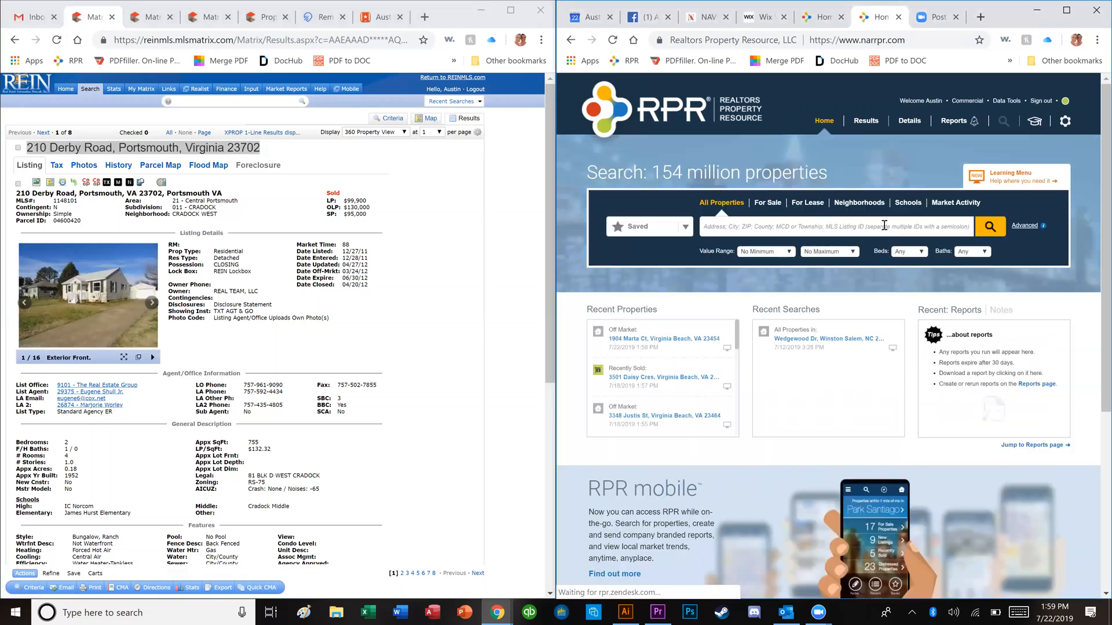
click(887, 225)
key(ctrl+v)
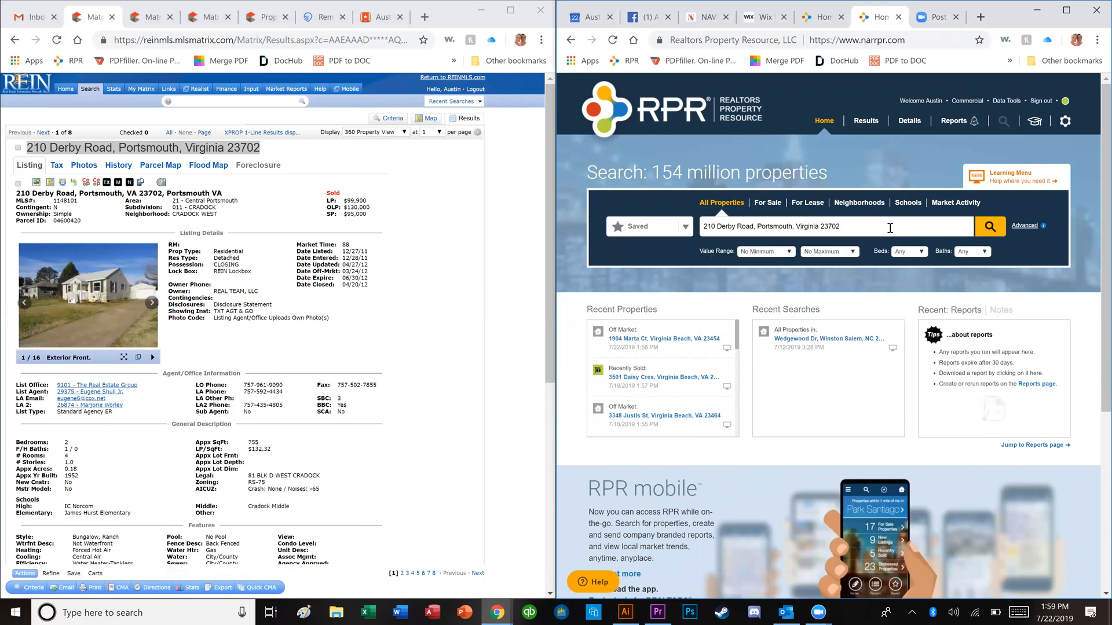
key(Return)
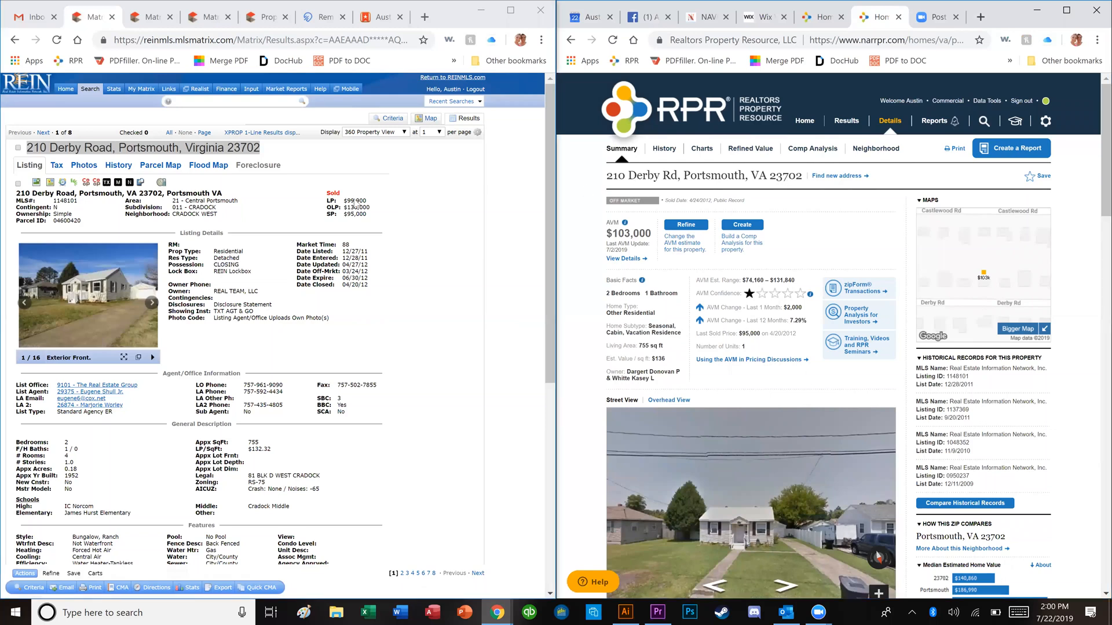
triple_click(173, 150)
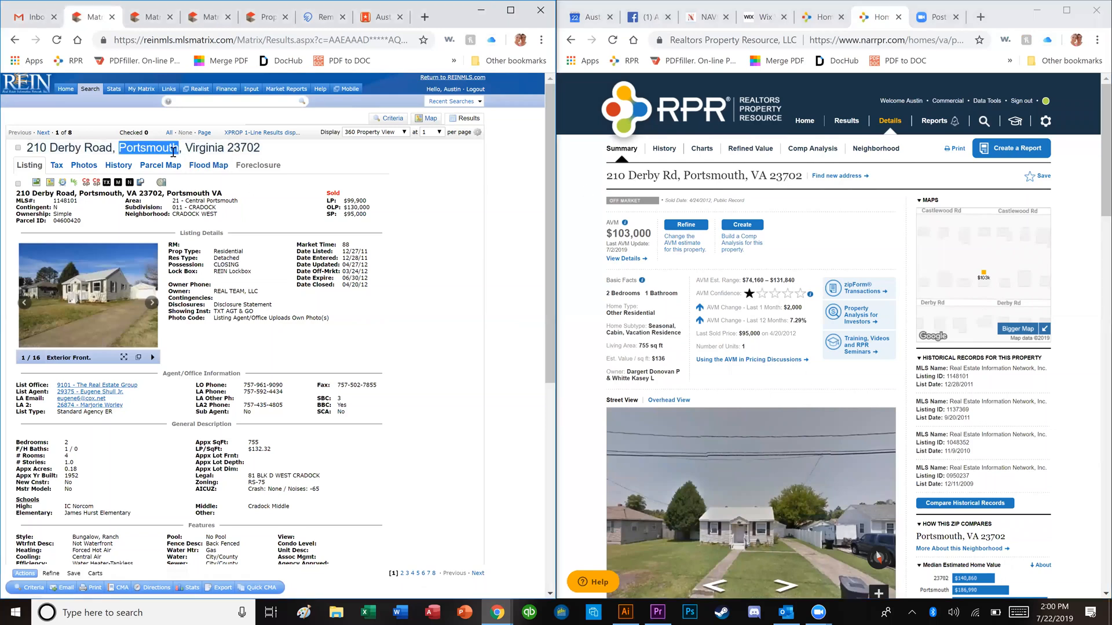
right_click(76, 19)
click(104, 58)
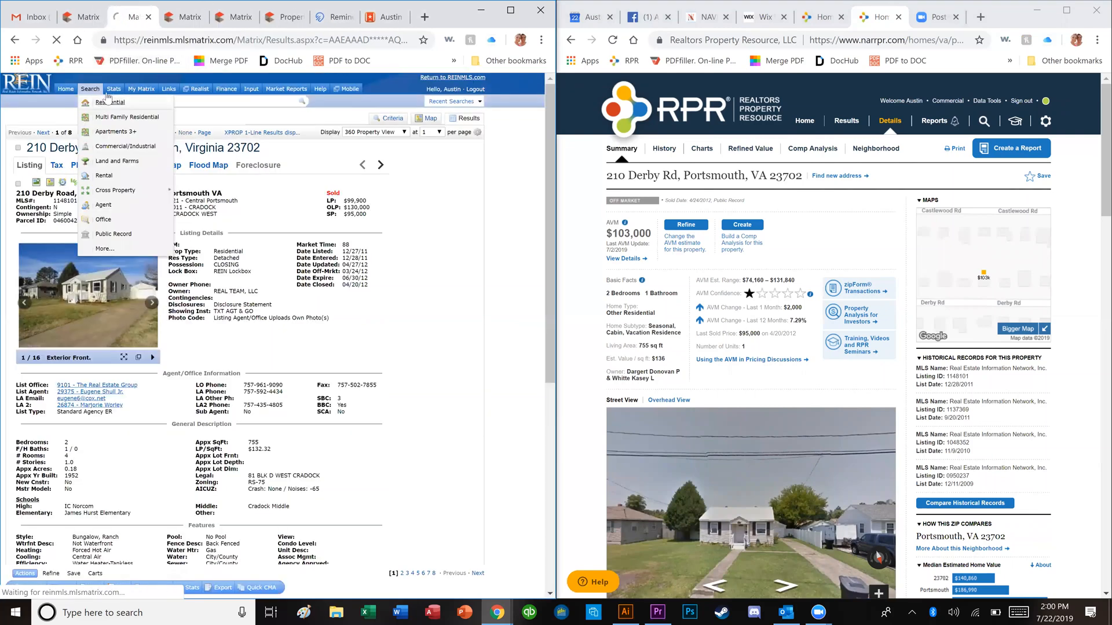
click(101, 103)
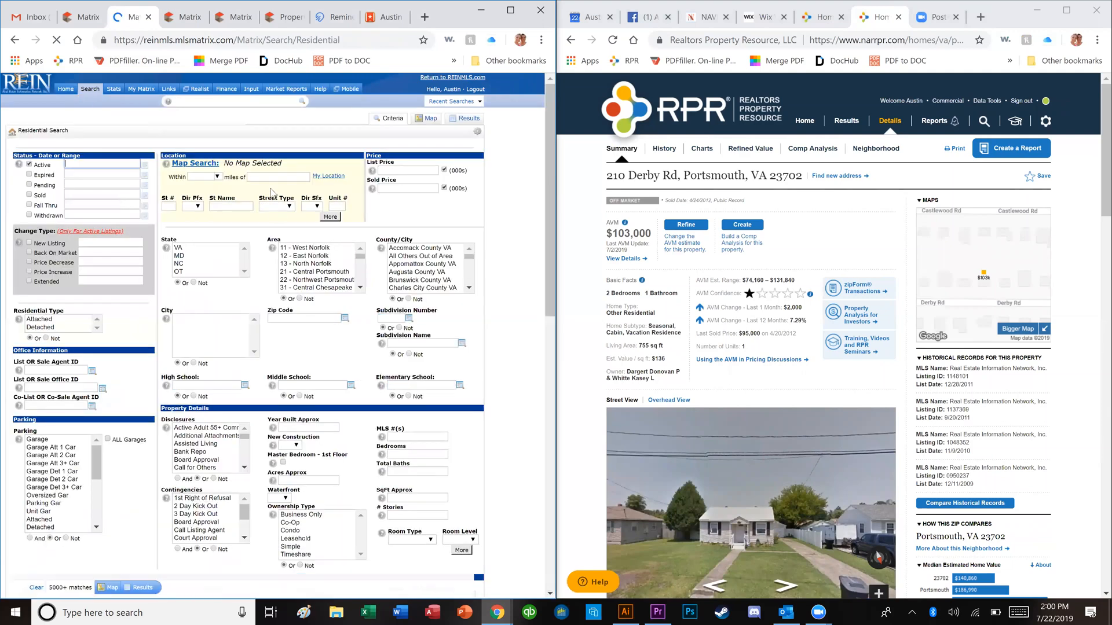
click(271, 176)
key(ctrl+v)
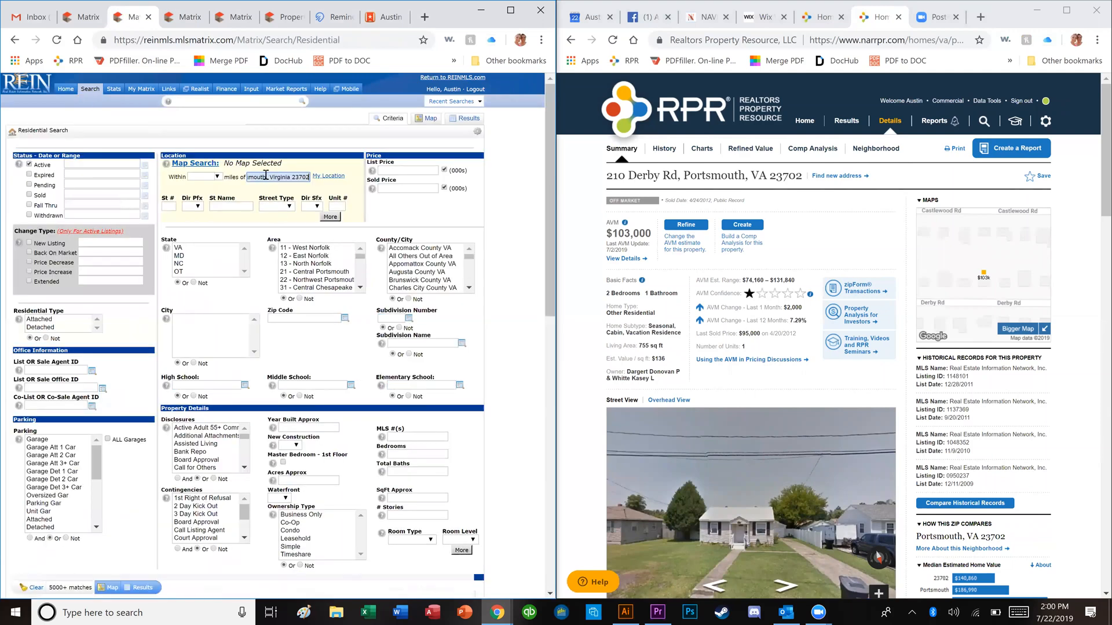
click(183, 193)
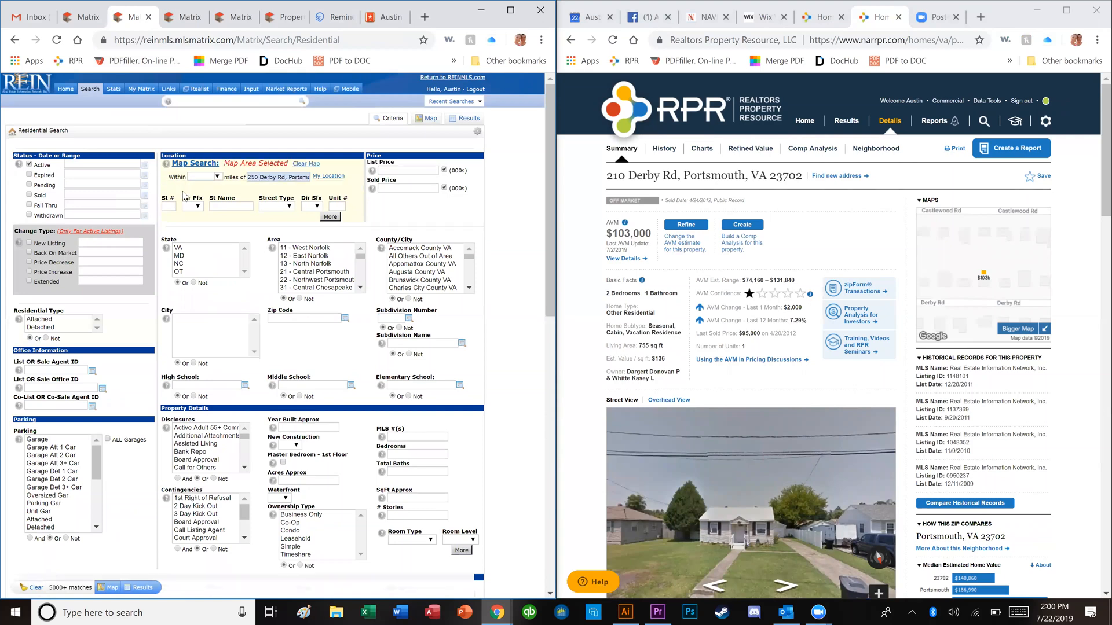
click(29, 185)
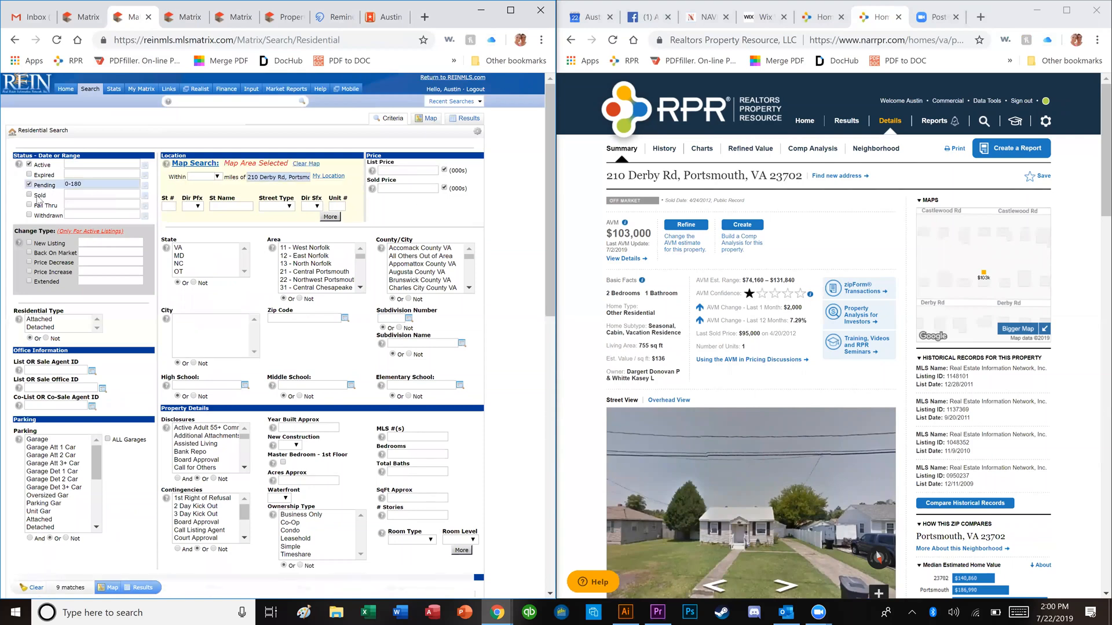
click(29, 195)
click(105, 194)
key(BackSpace)
key(BackSpace)
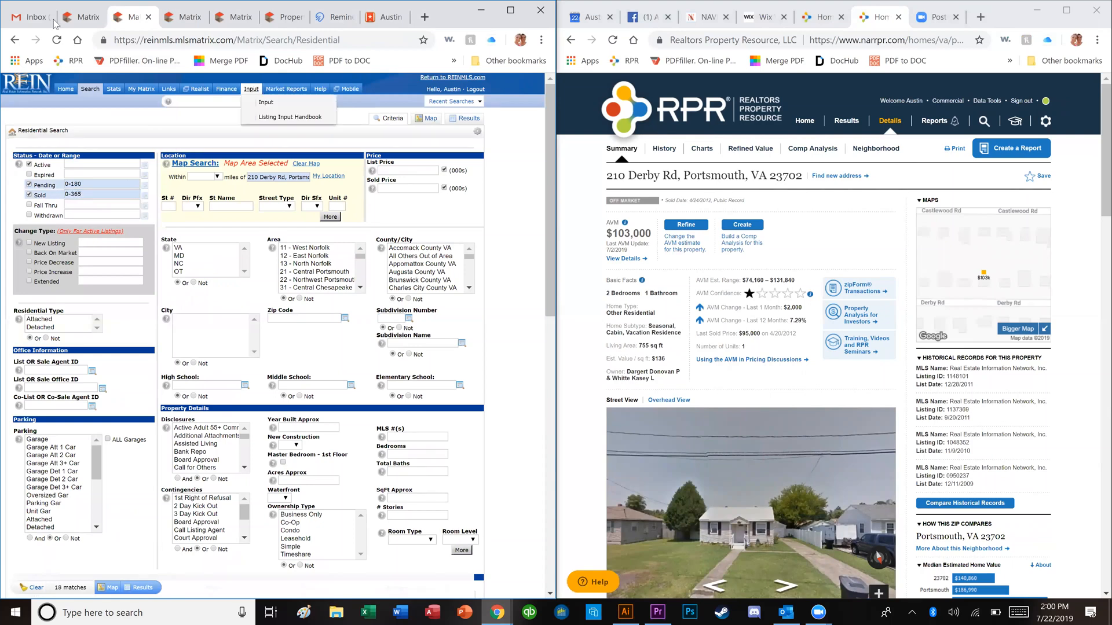
click(81, 18)
scroll(84, 383, down, 1)
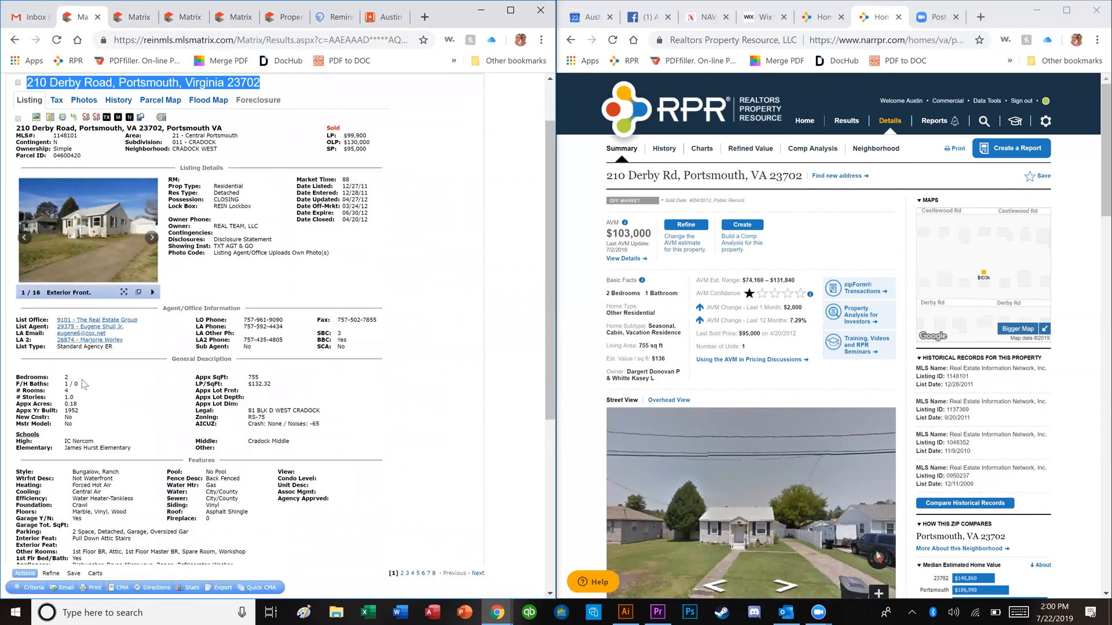
click(67, 386)
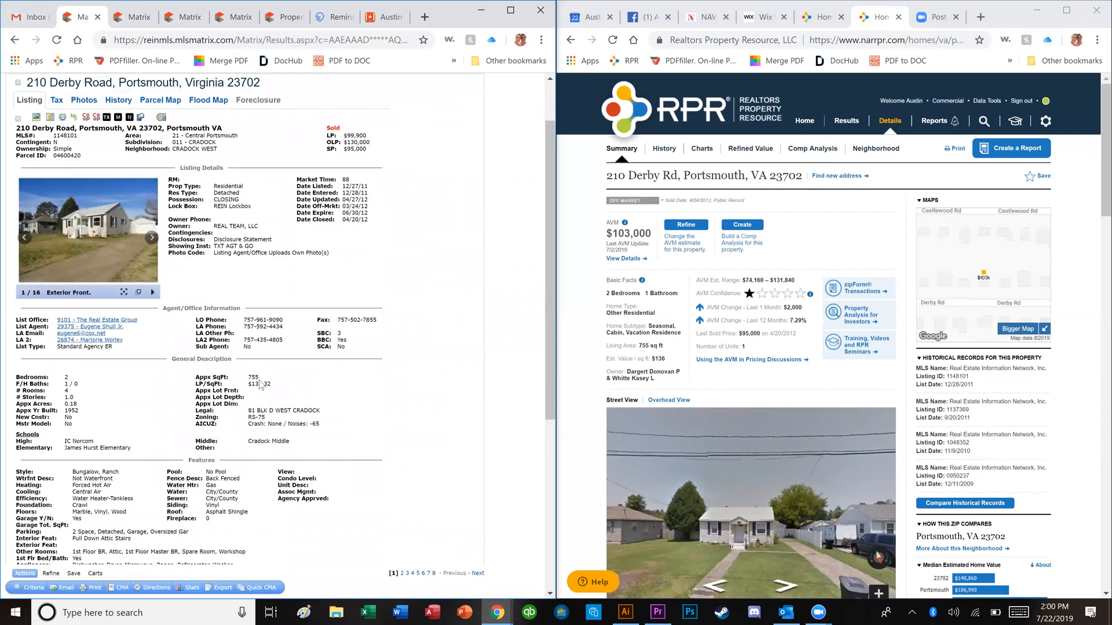
click(130, 18)
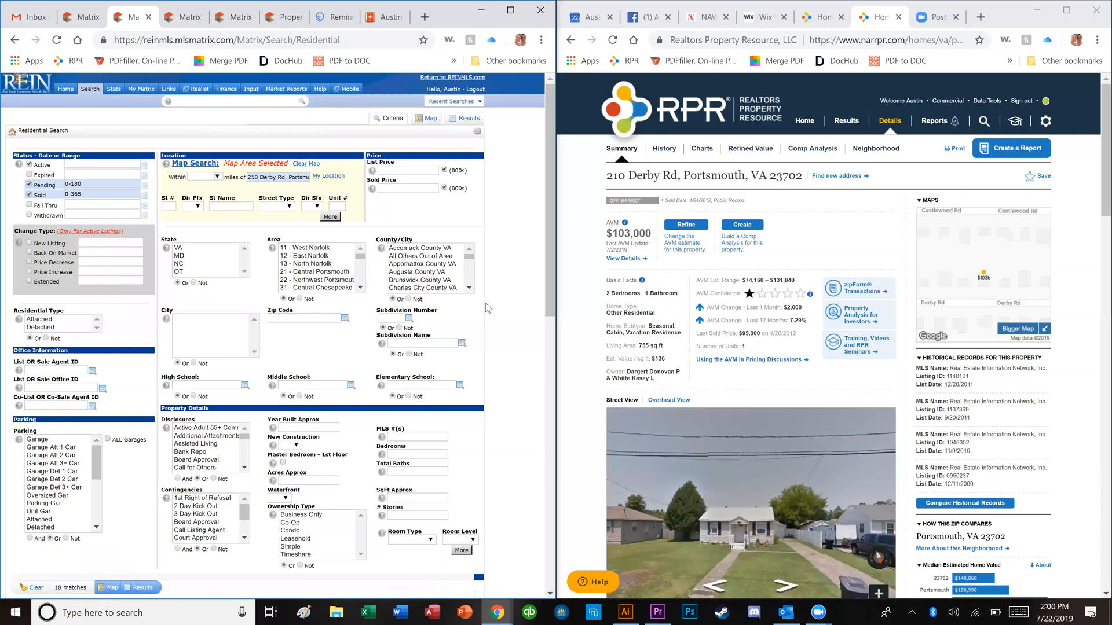
scroll(494, 314, down, 3)
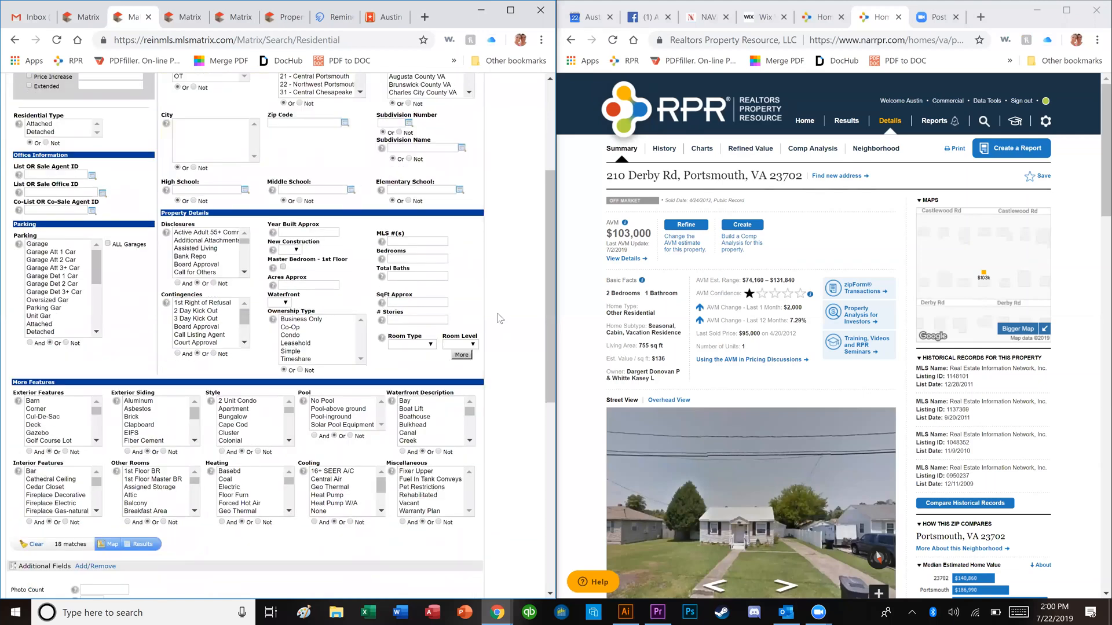
Step: Set the bedrooms range to 2-3 and total baths to 1-2
click(440, 262)
text(2-3)
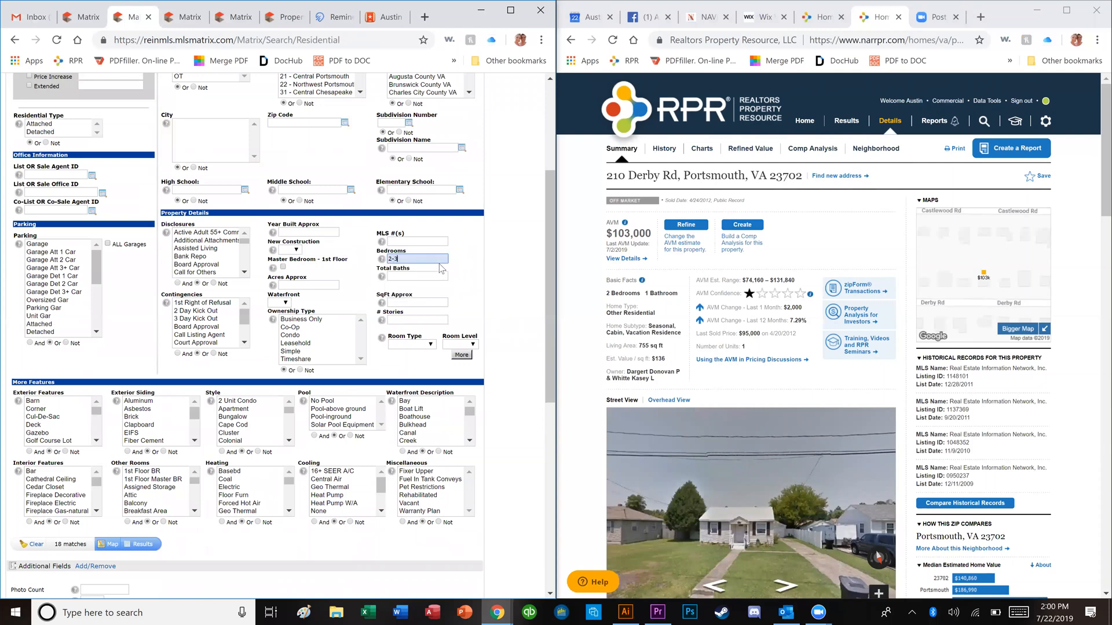
key(Tab)
text(1)
key(BackSpace)
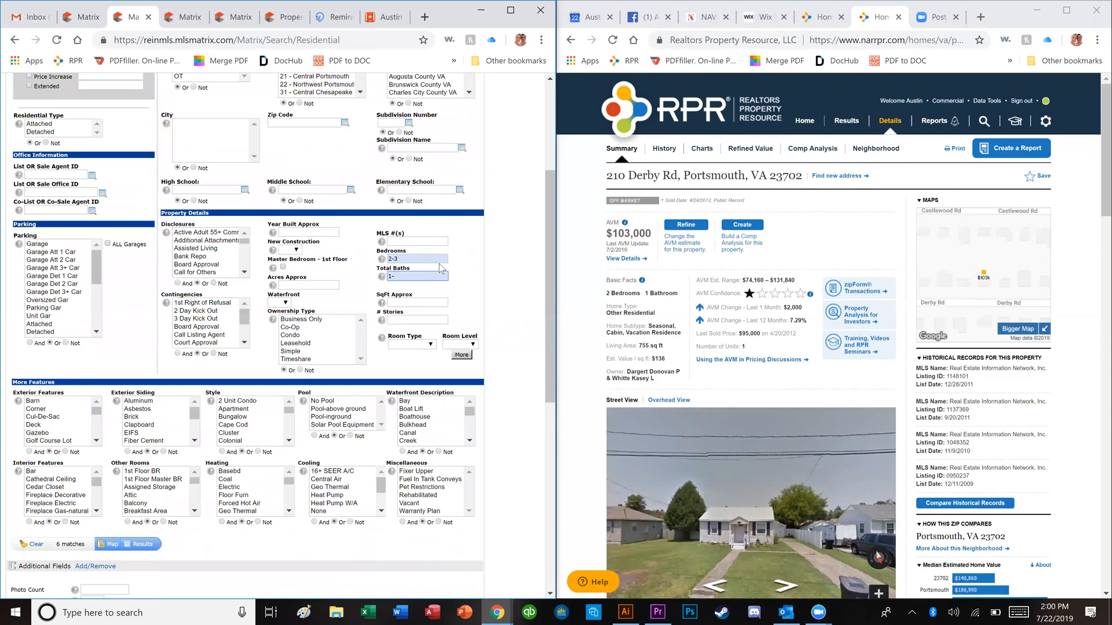
text(2)
key(Tab)
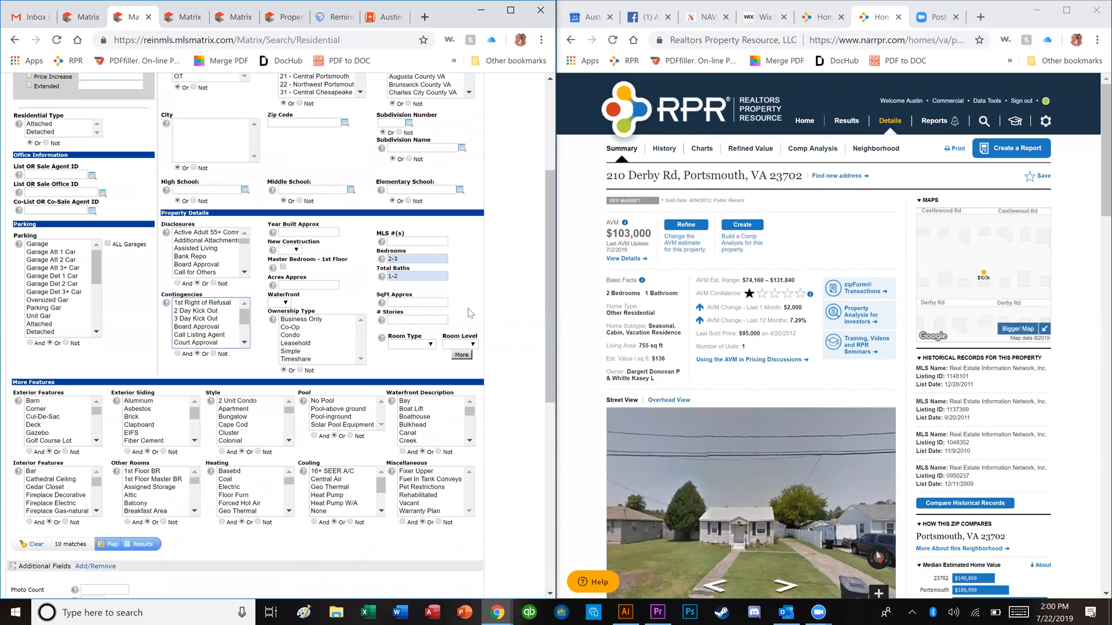
key(Tab)
key(Tab)
key(Tab)
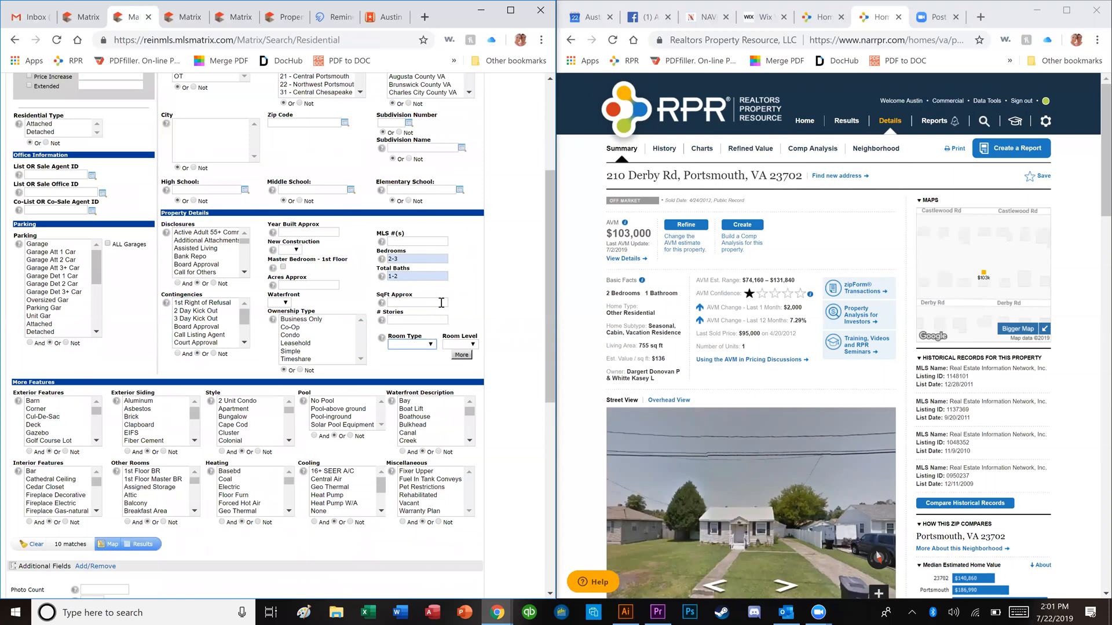
Step: Limit square footage to 600-1200 and run the search for the 6 matches
click(442, 303)
text(600-)
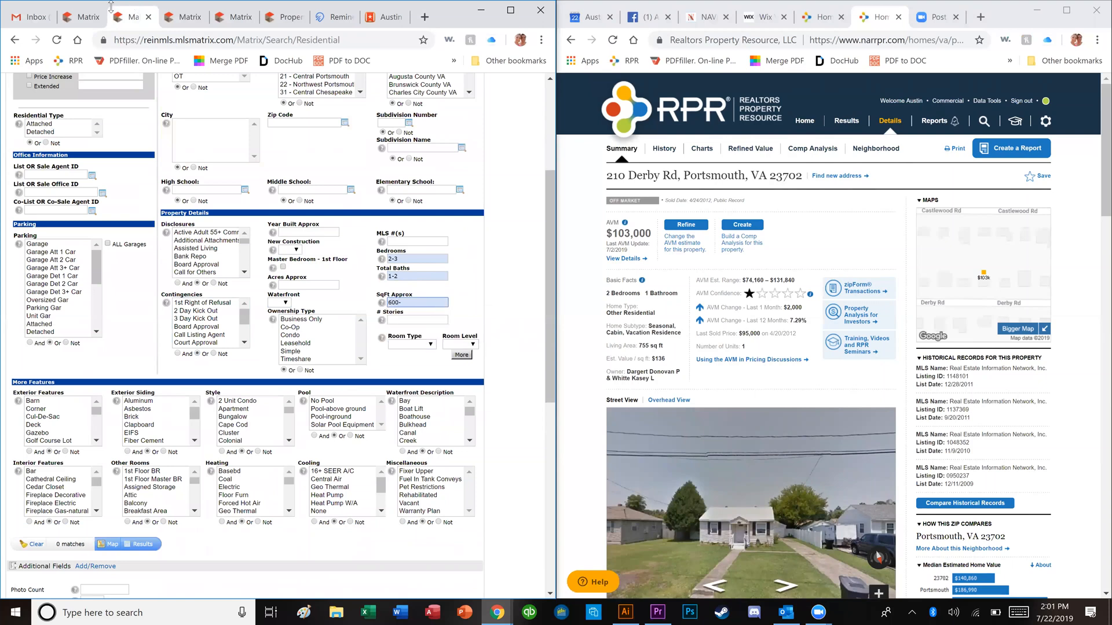
click(81, 17)
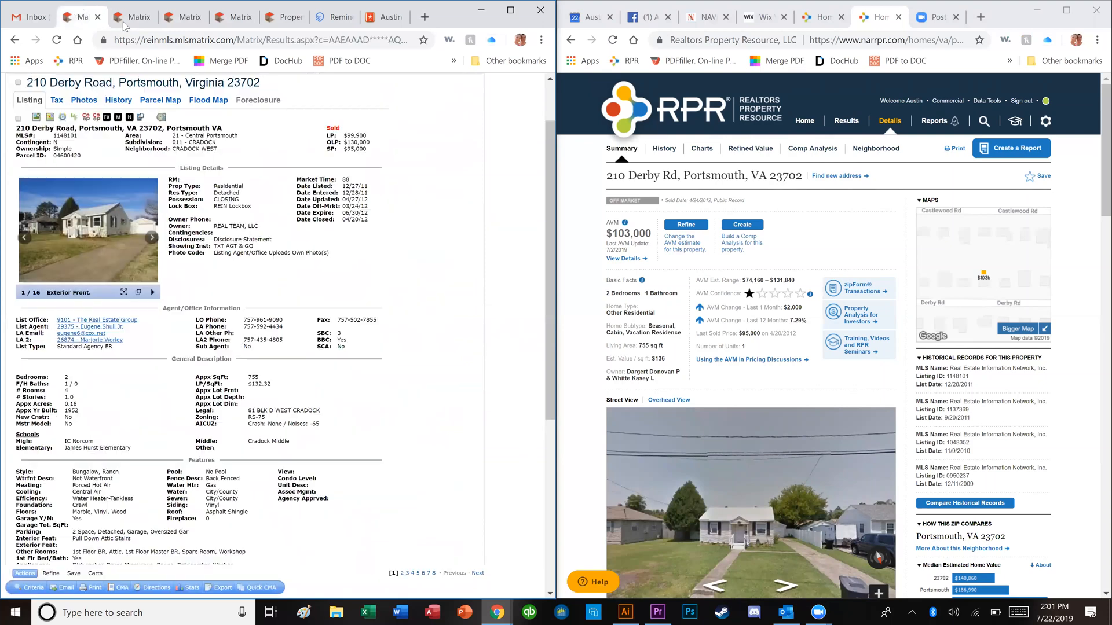
click(130, 20)
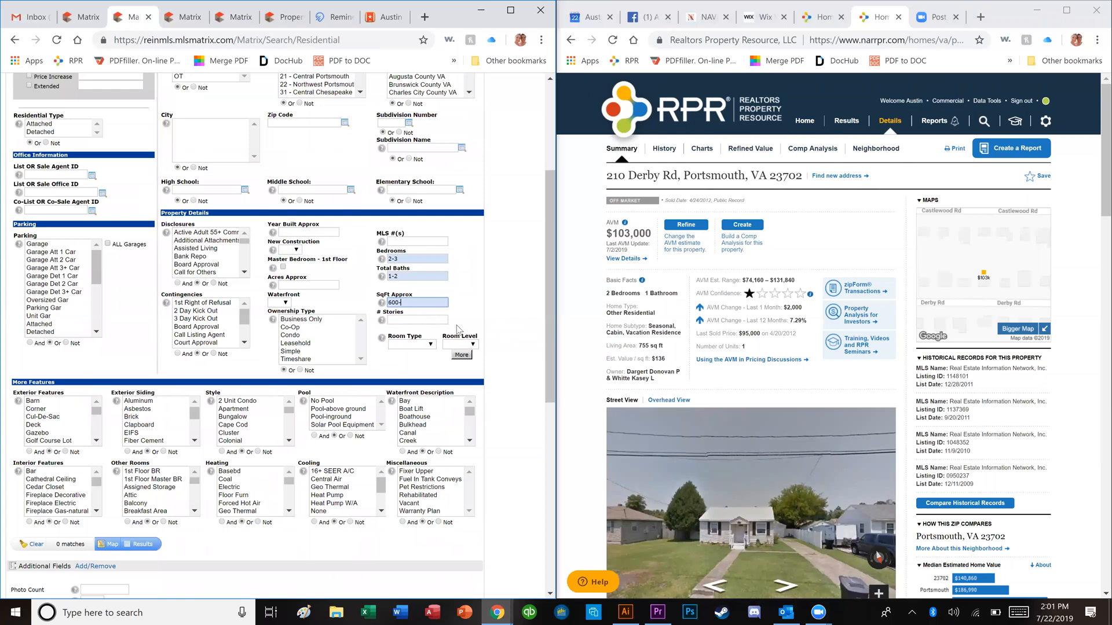
click(502, 326)
click(142, 545)
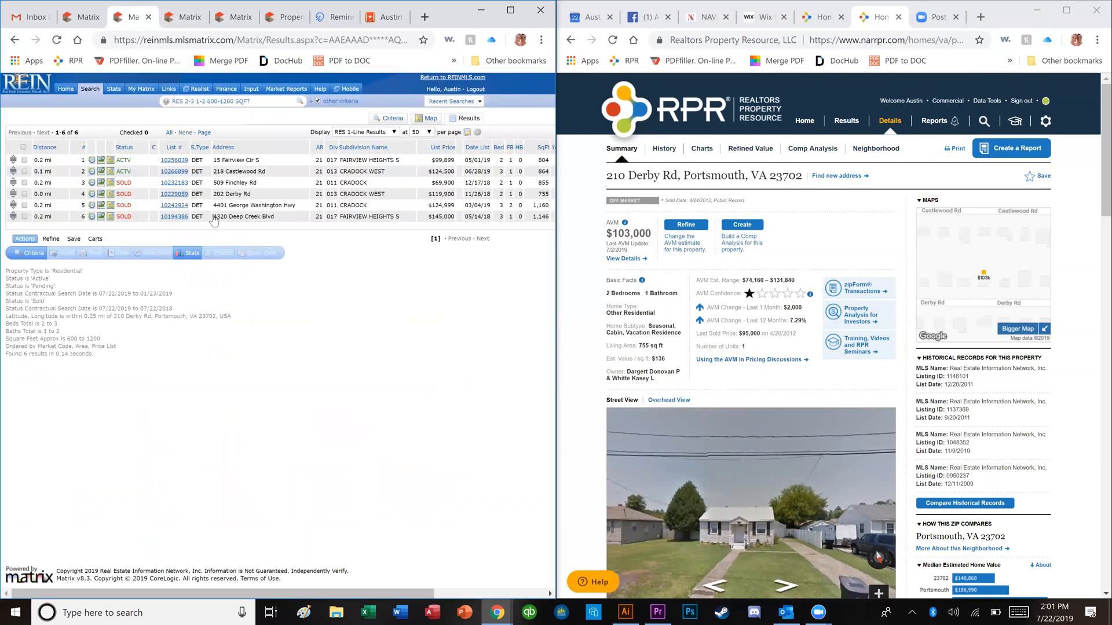
click(425, 120)
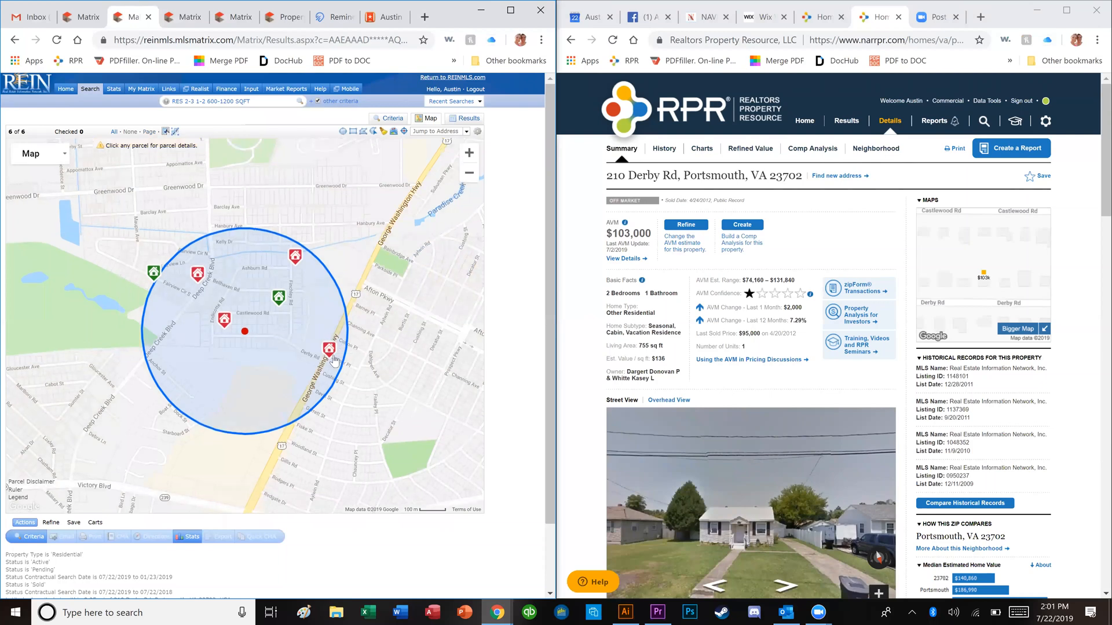
mouse_move(334, 360)
click(331, 359)
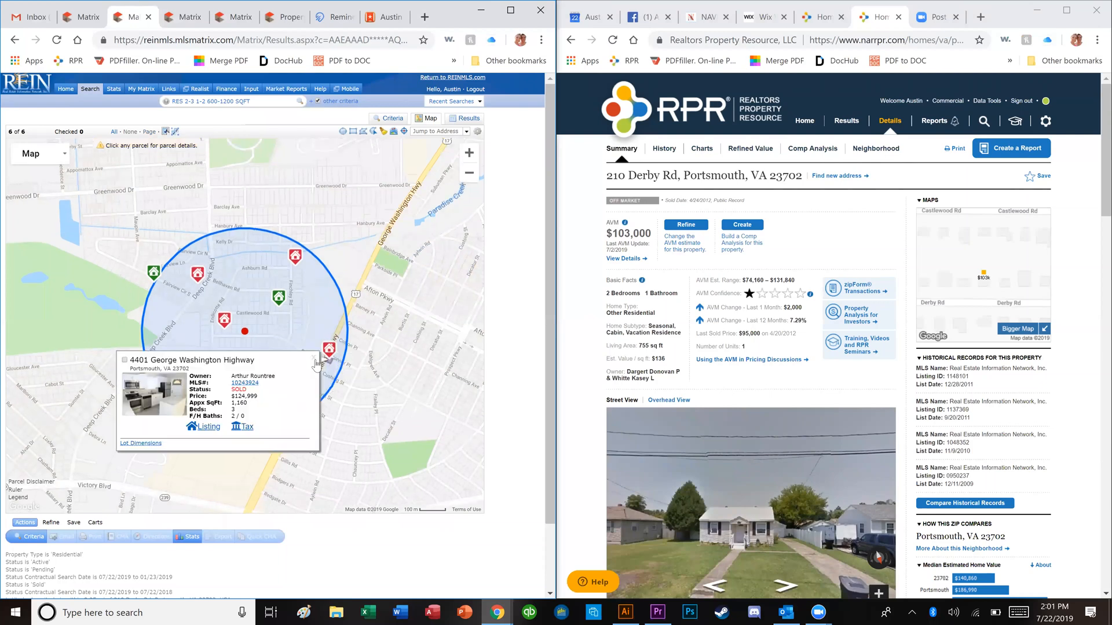
Step: Close the preview and widen the search circle to about 0.44 miles, giving 28 matches
click(314, 358)
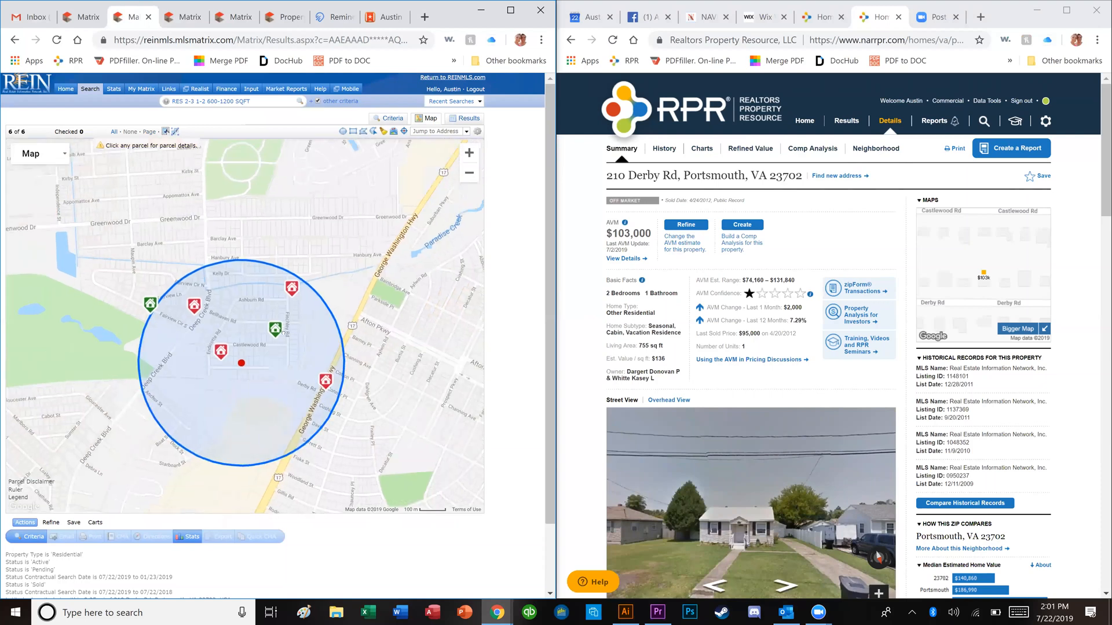
drag(277, 381, 298, 412)
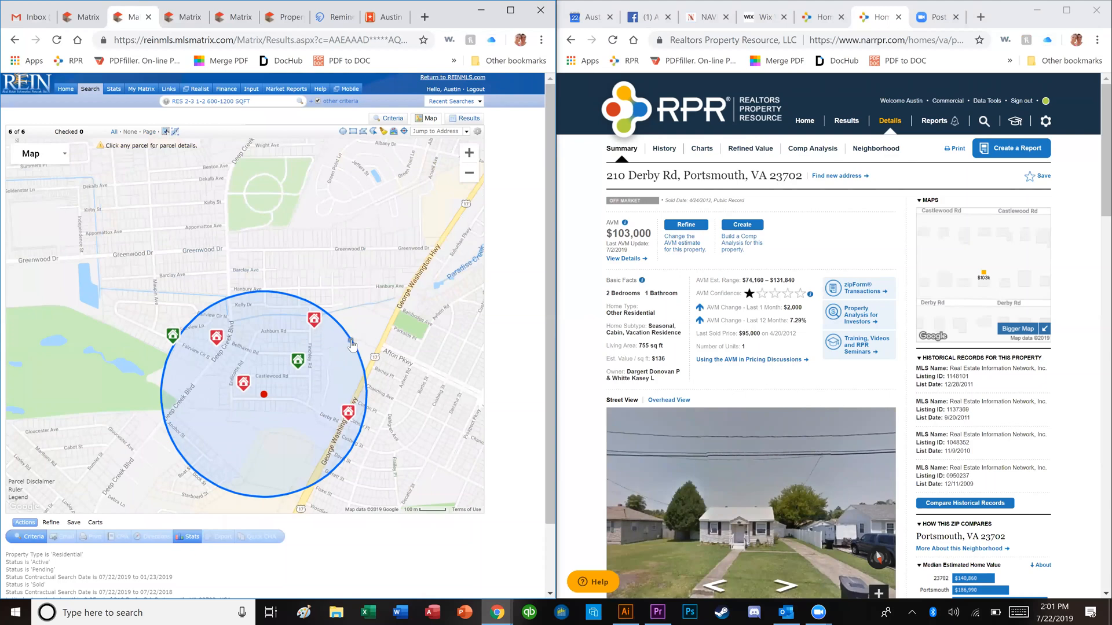
drag(364, 343, 438, 337)
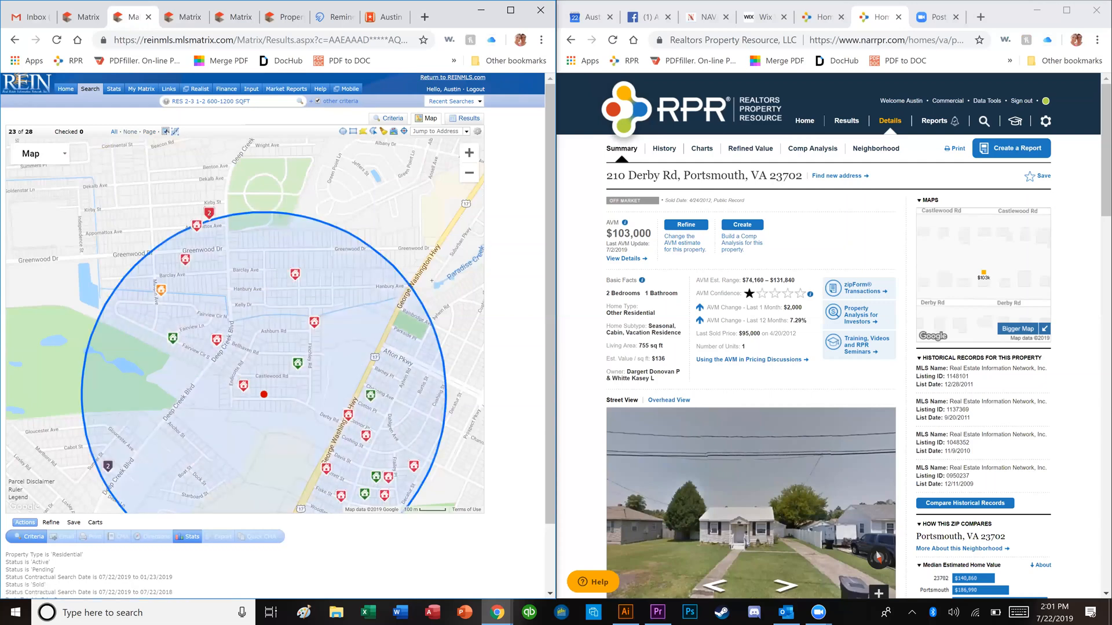
click(457, 248)
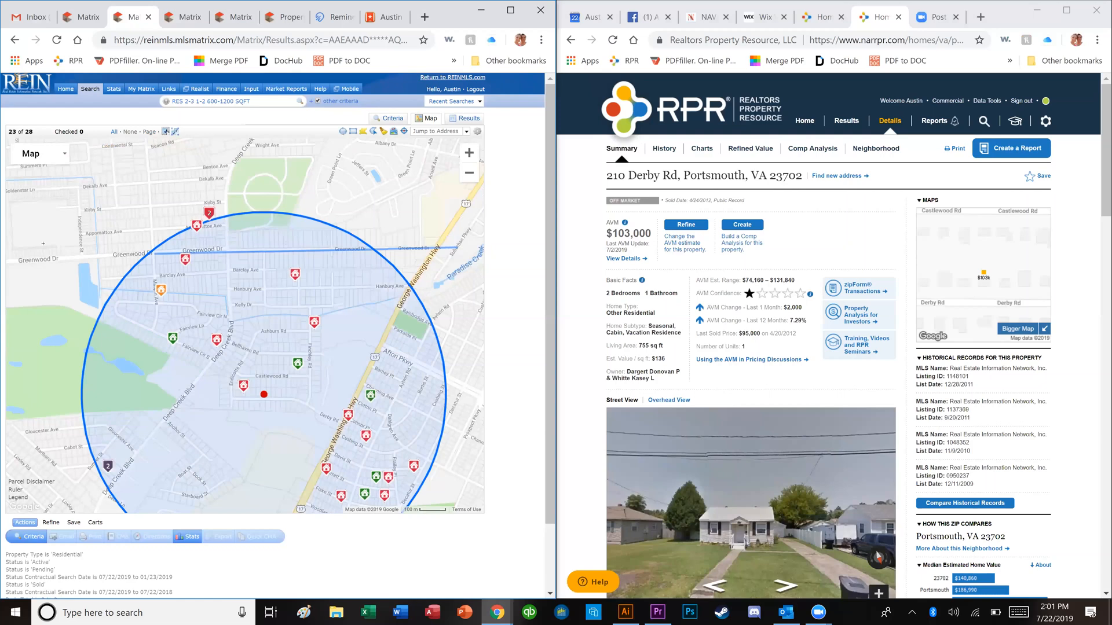
click(12, 256)
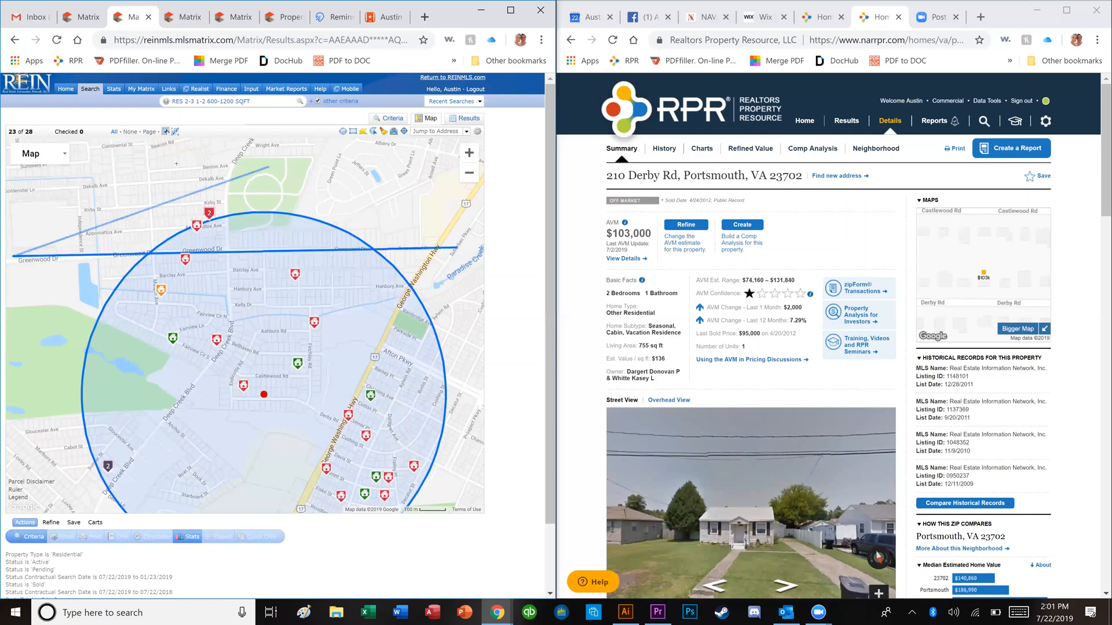
click(153, 168)
click(327, 180)
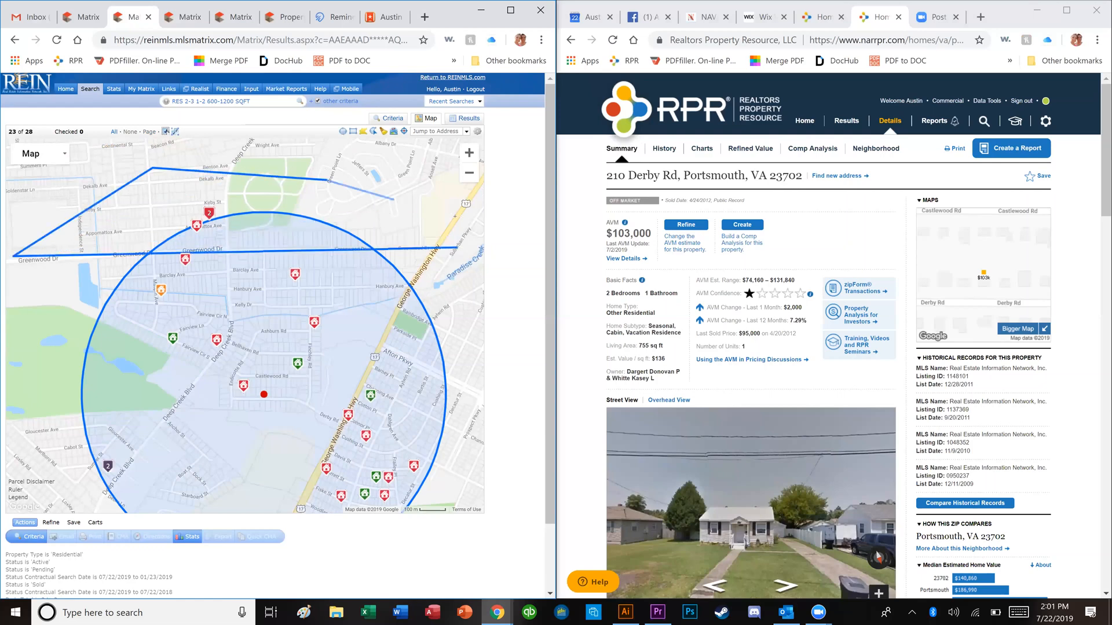
click(457, 247)
click(378, 256)
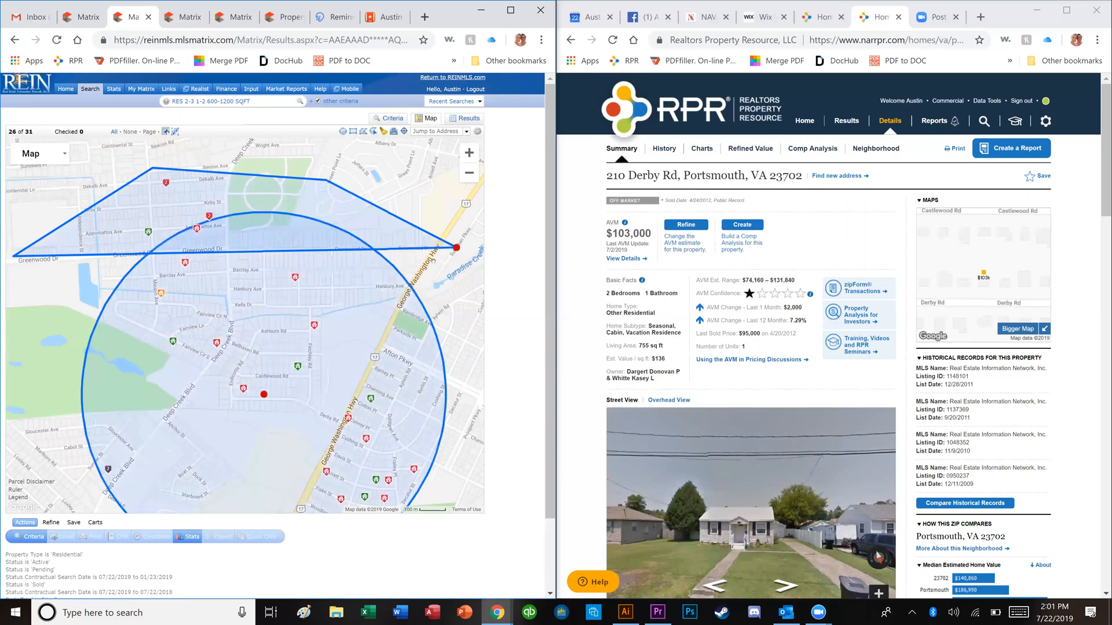
click(457, 247)
click(382, 264)
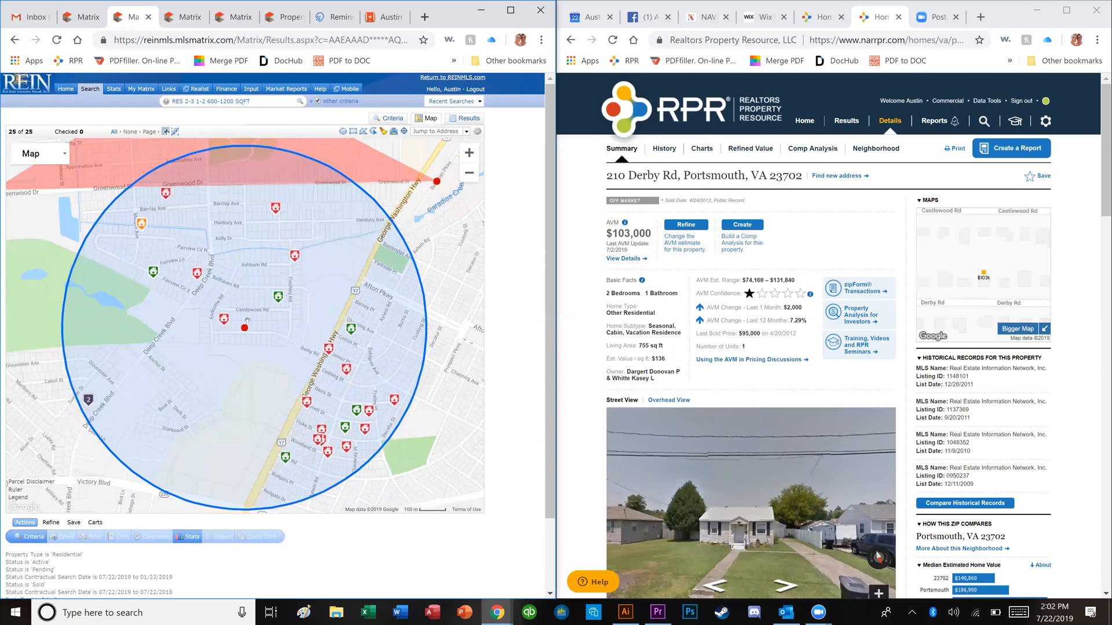
Step: Exclude a second drawn area in the southwest and return to the 23-result list
click(364, 132)
click(156, 331)
click(149, 388)
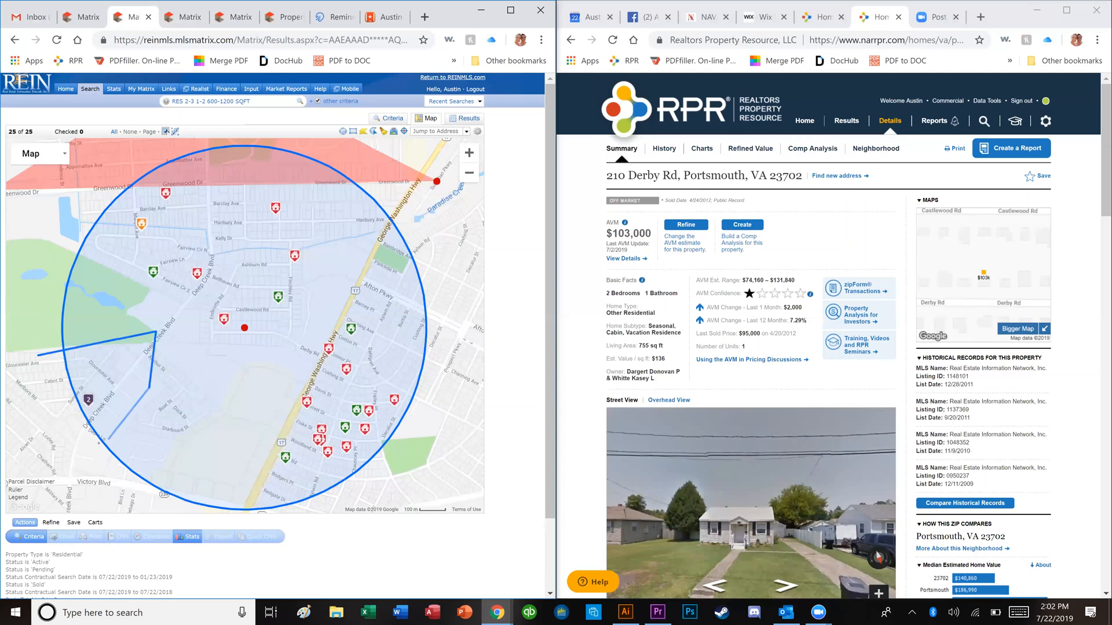
click(78, 448)
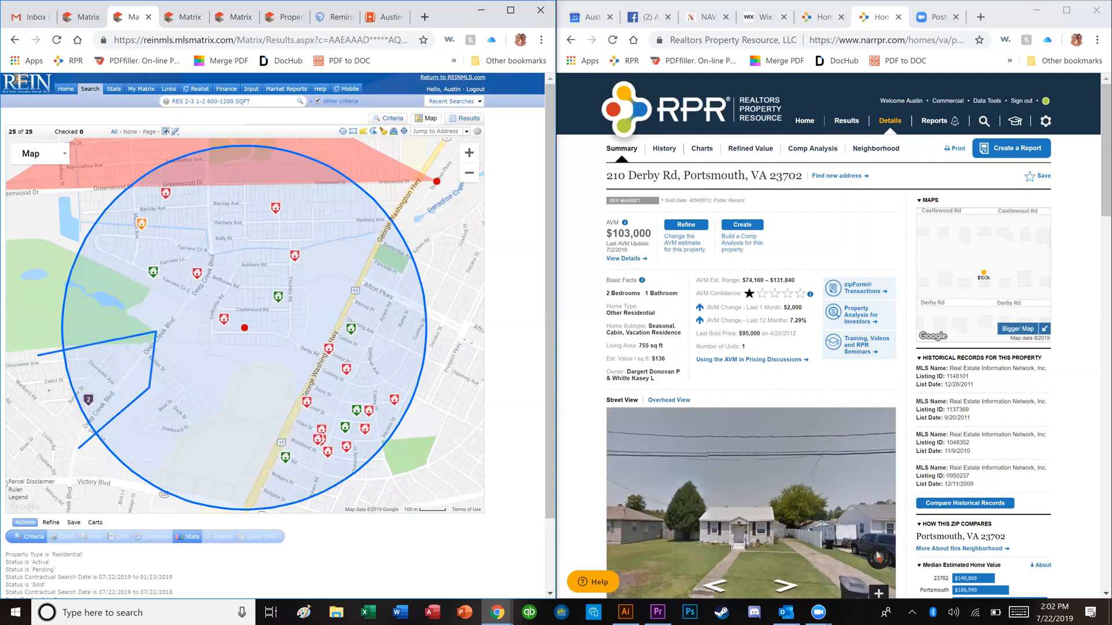
click(38, 355)
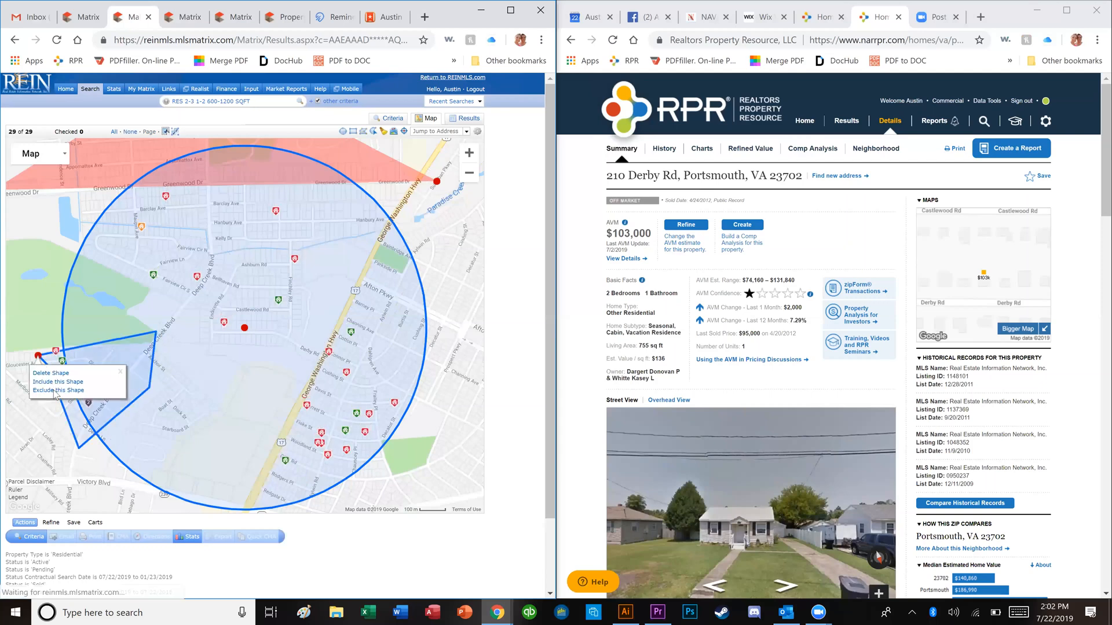
click(50, 386)
click(40, 360)
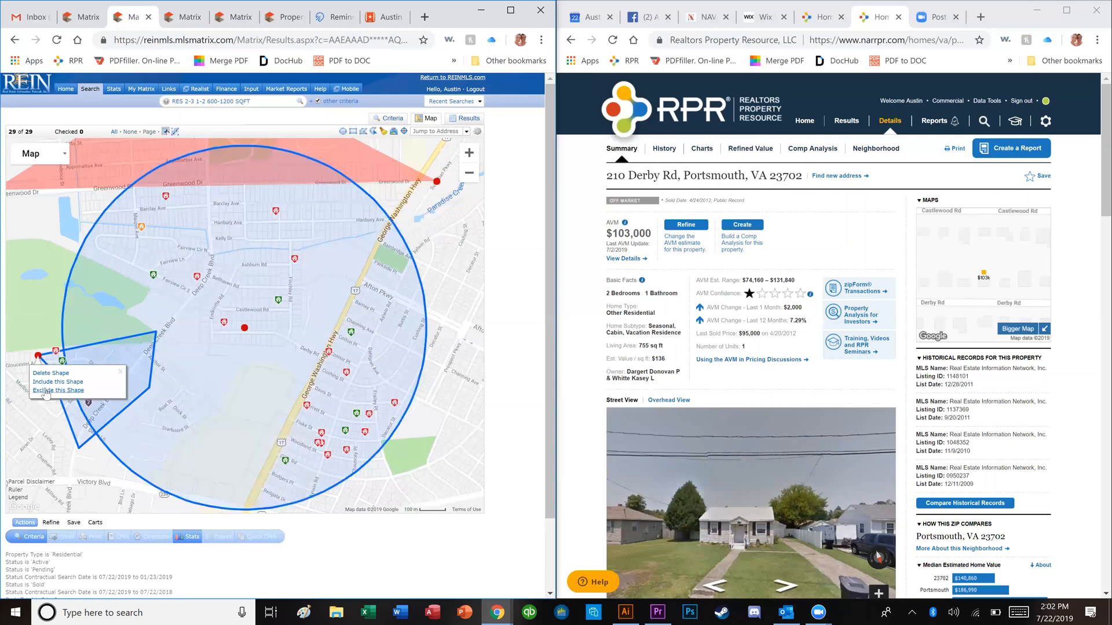
click(47, 391)
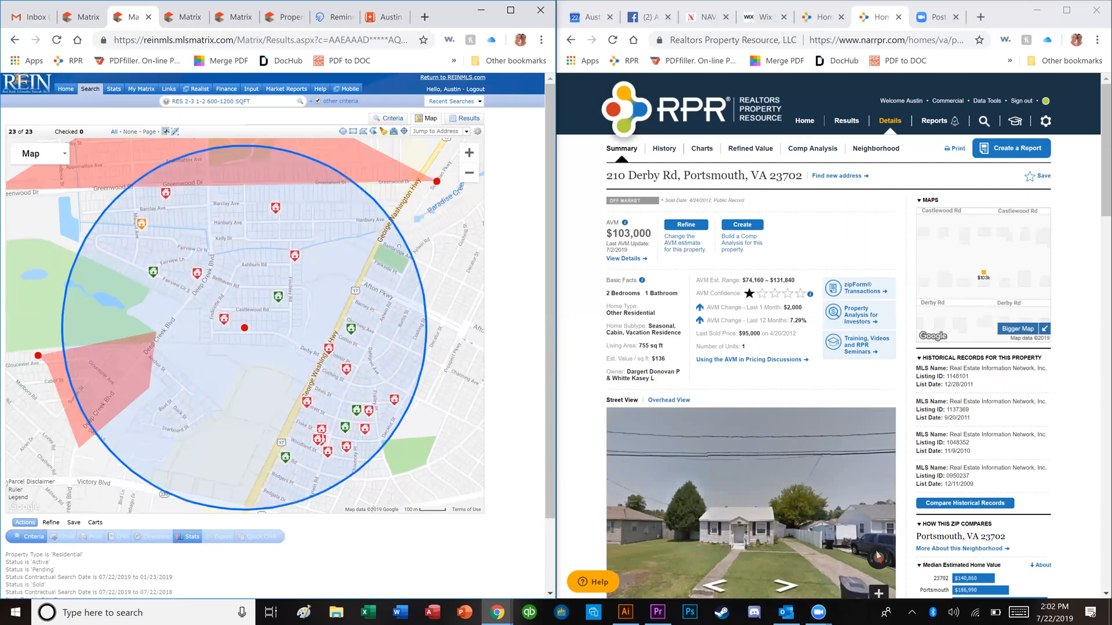
click(475, 132)
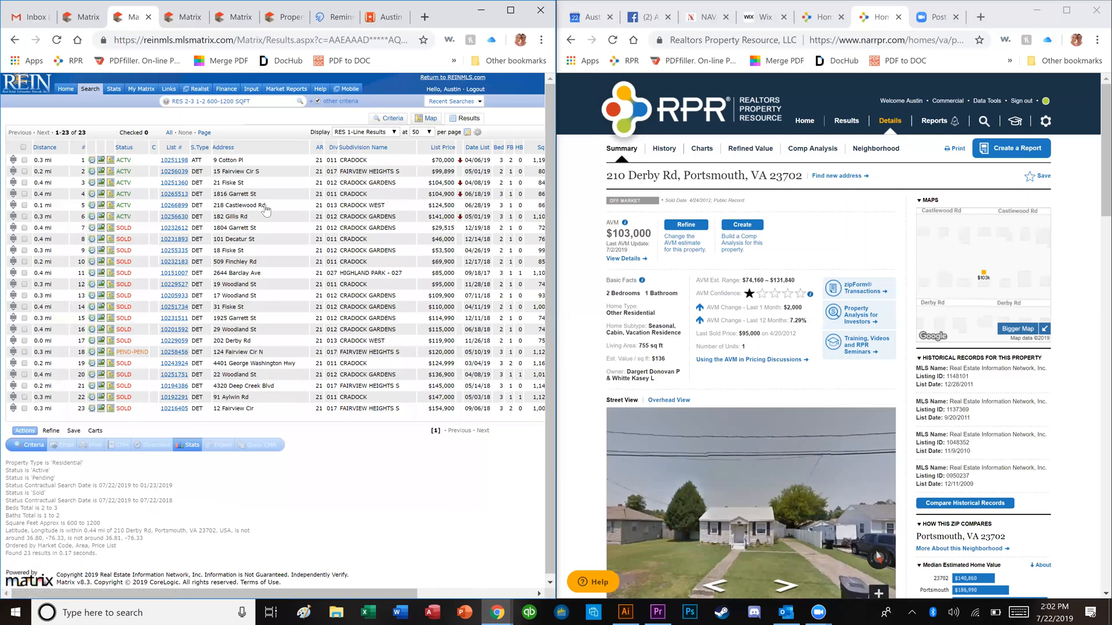
click(429, 219)
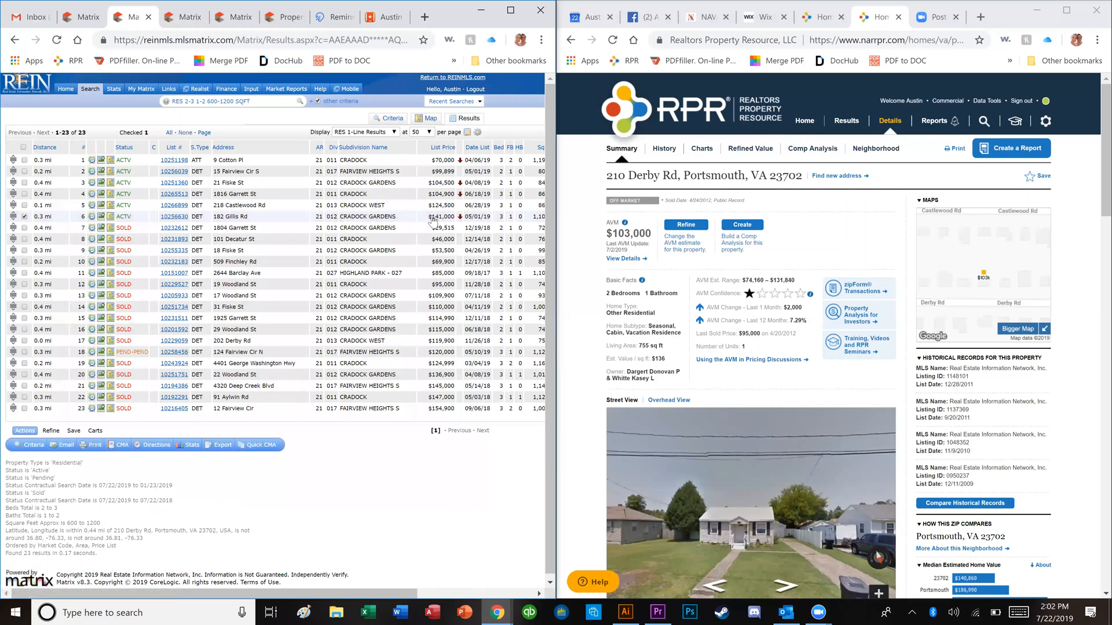
click(175, 217)
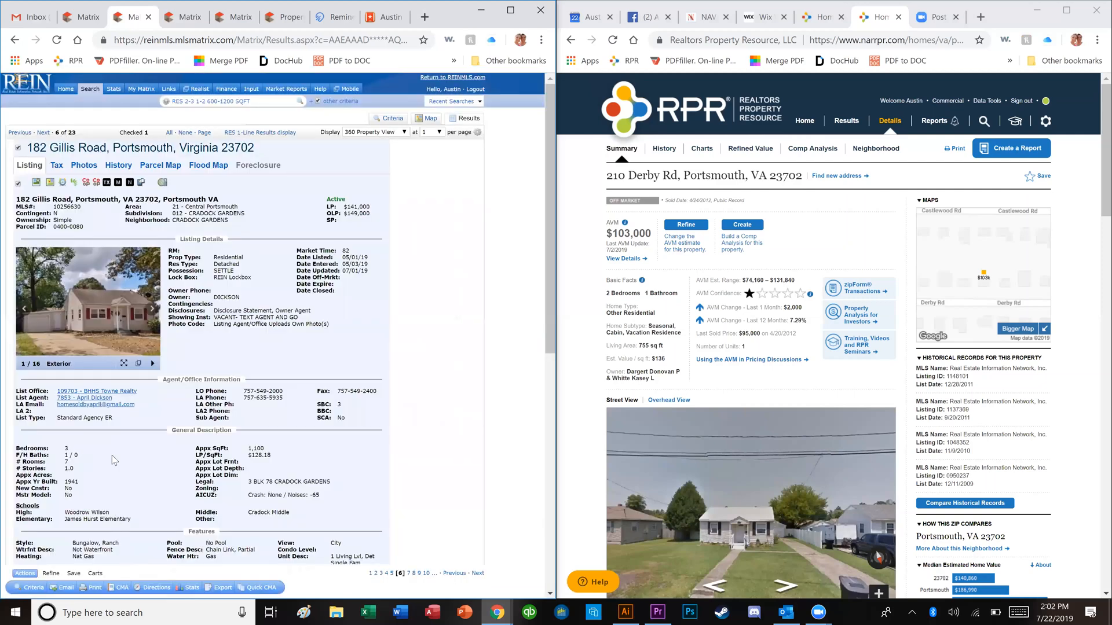
mouse_move(113, 322)
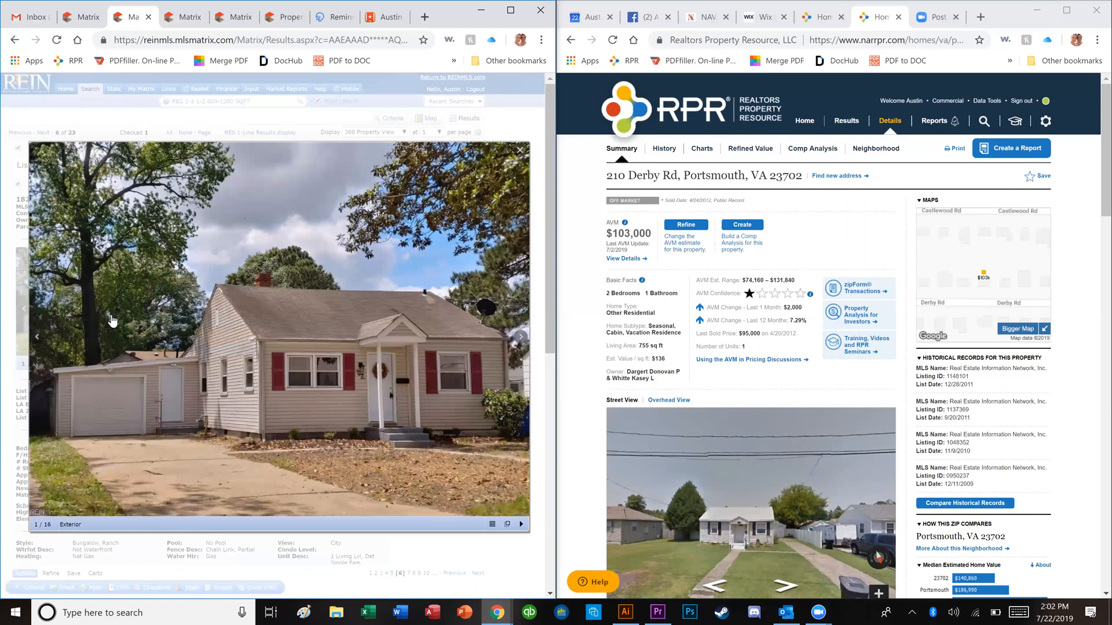
key(Right)
key(Right)
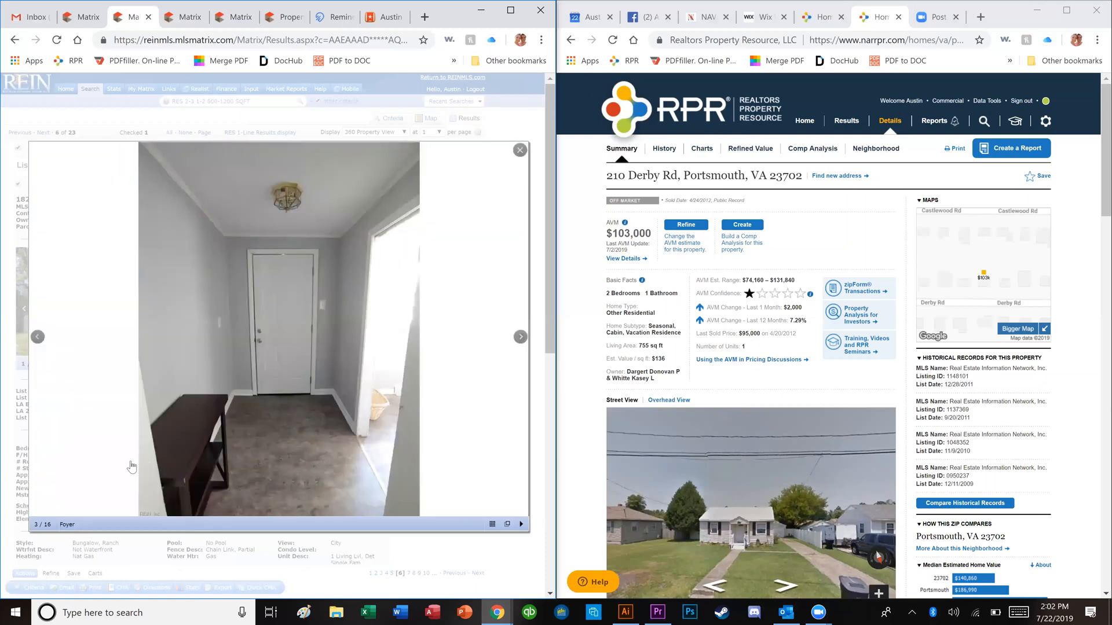
key(Right)
key(Right)
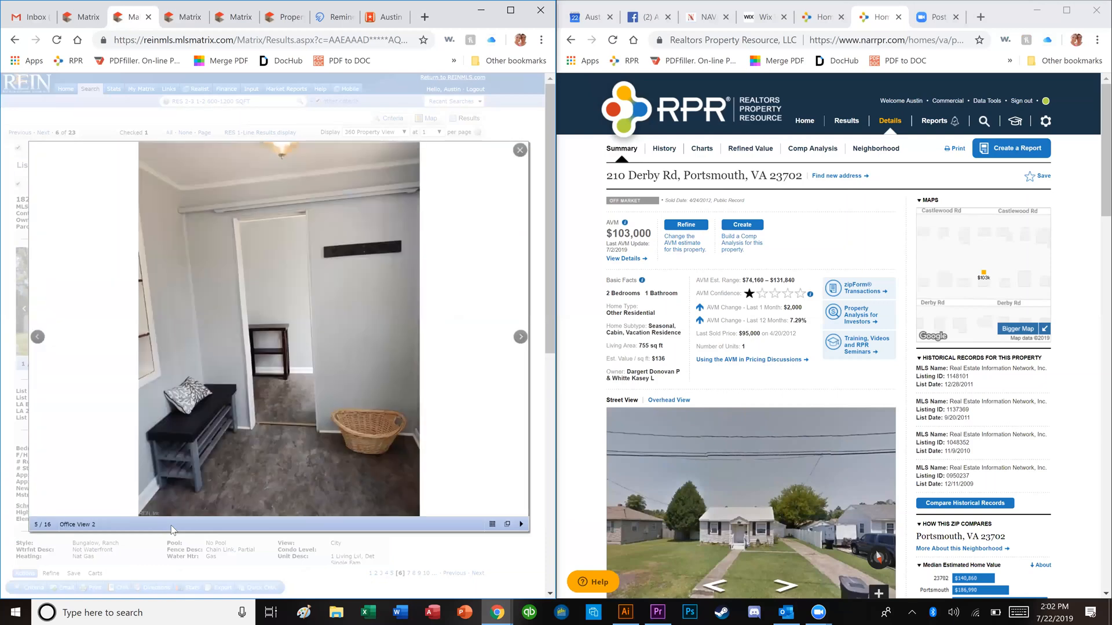
key(Right)
key(Right)
key(Right)
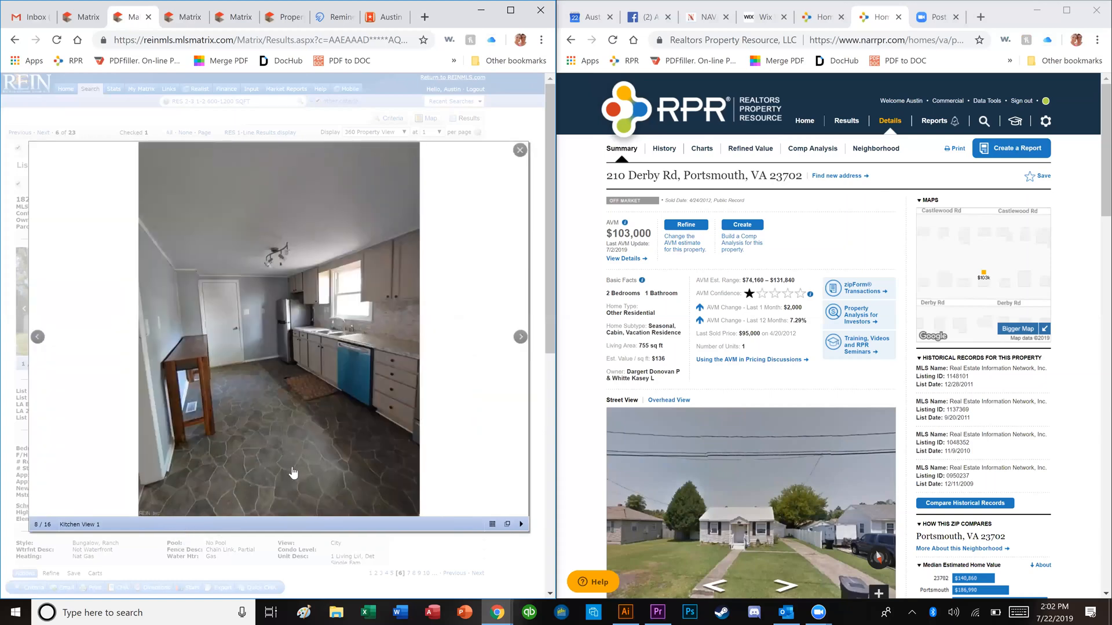
key(Right)
key(Right)
key(Right)
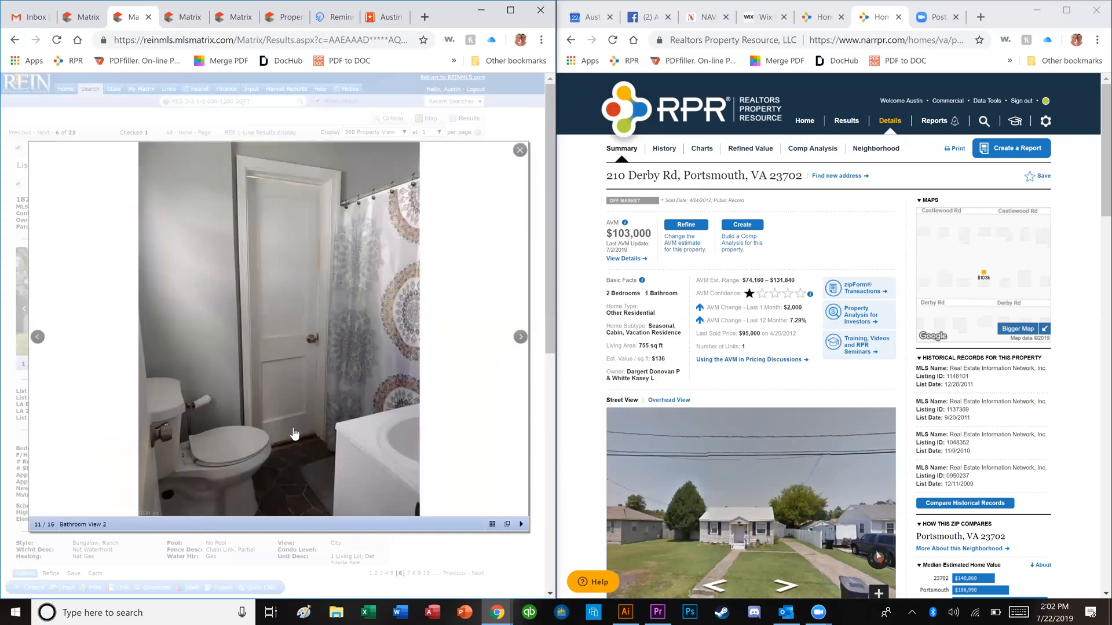
key(Right)
key(Right)
key(Right)
key(Right)
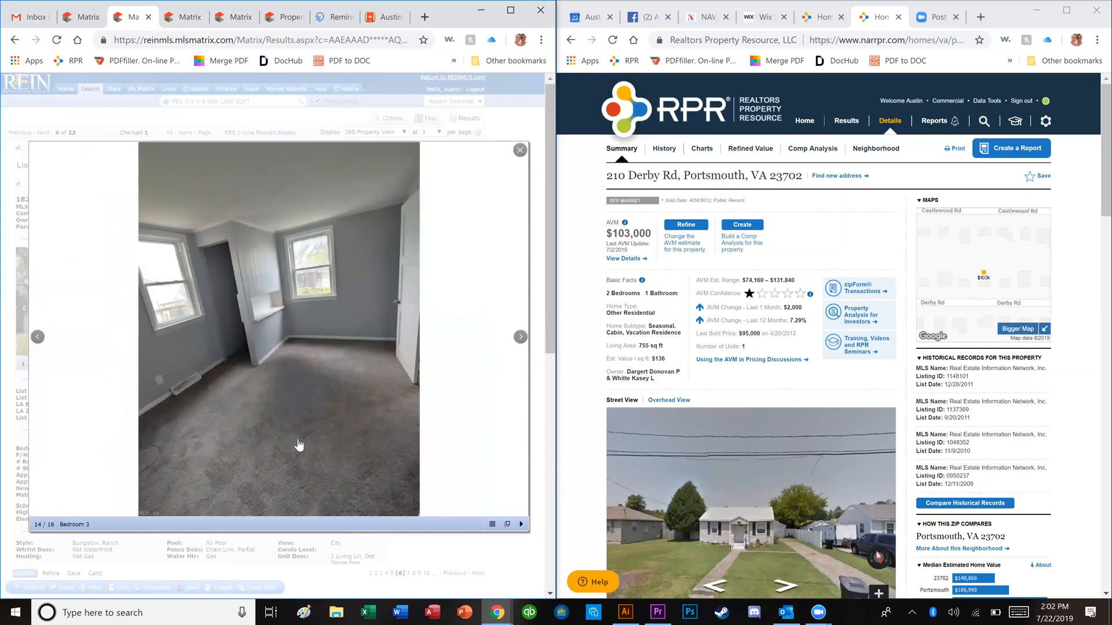
key(Right)
key(Left)
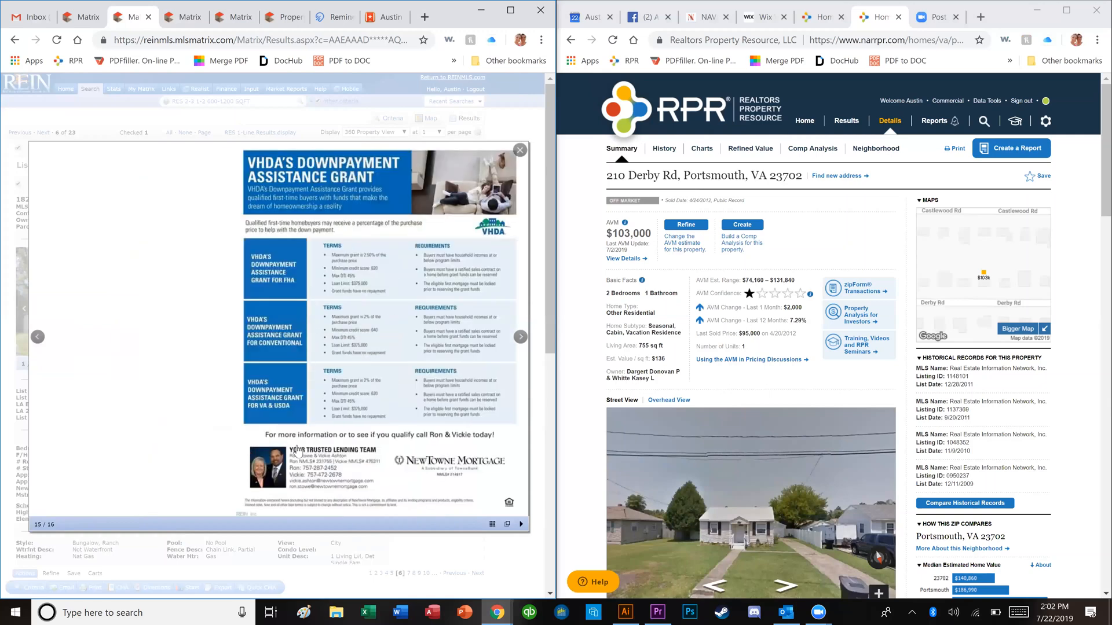
key(Right)
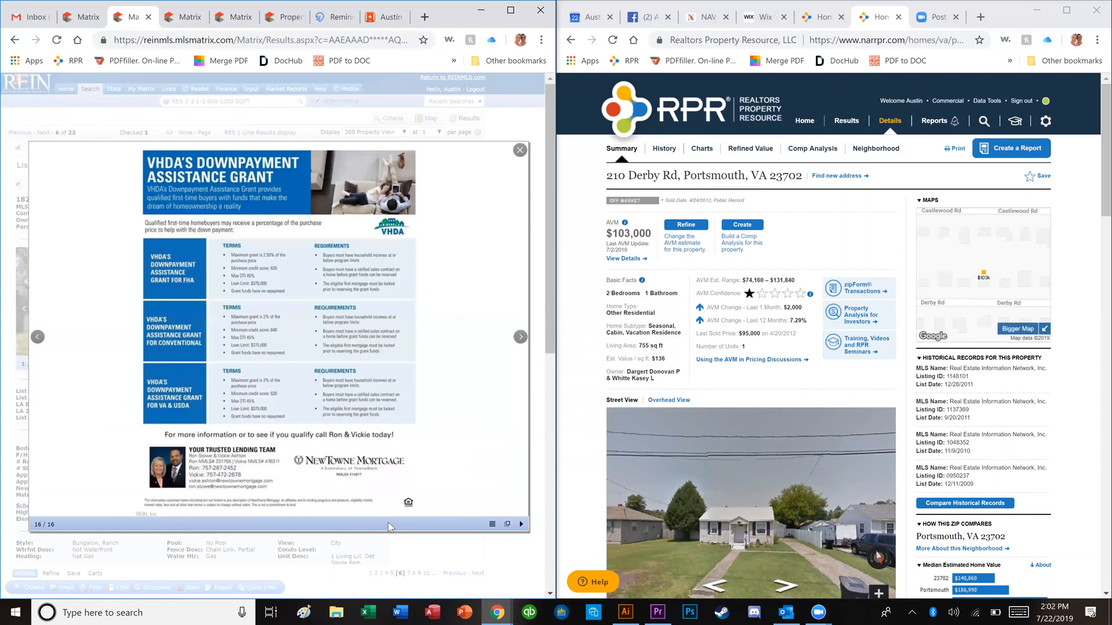
key(Left)
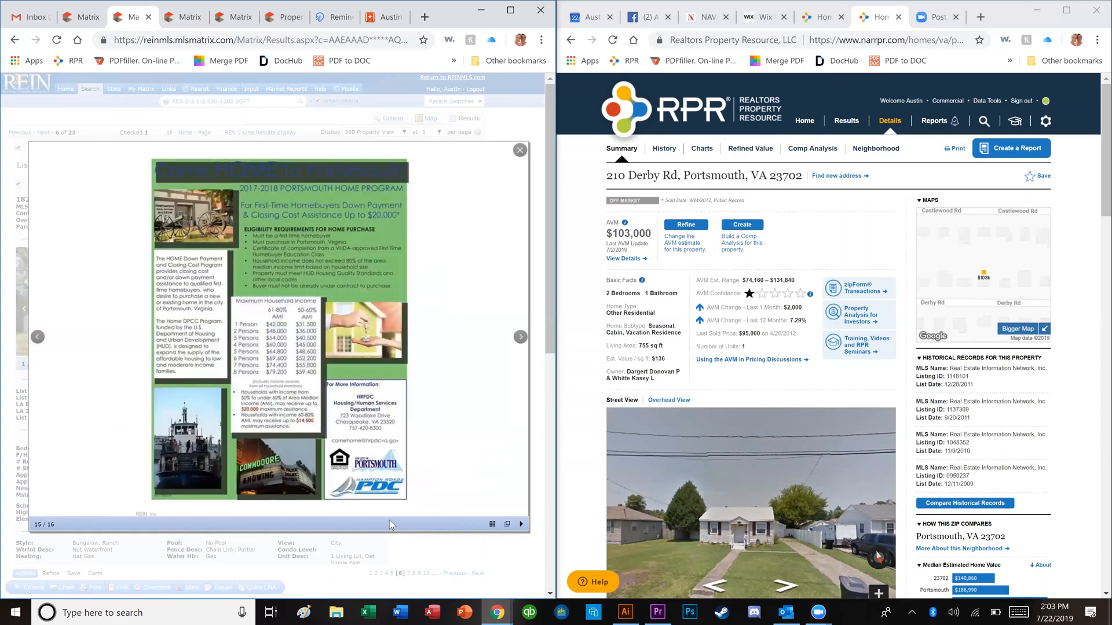
key(Right)
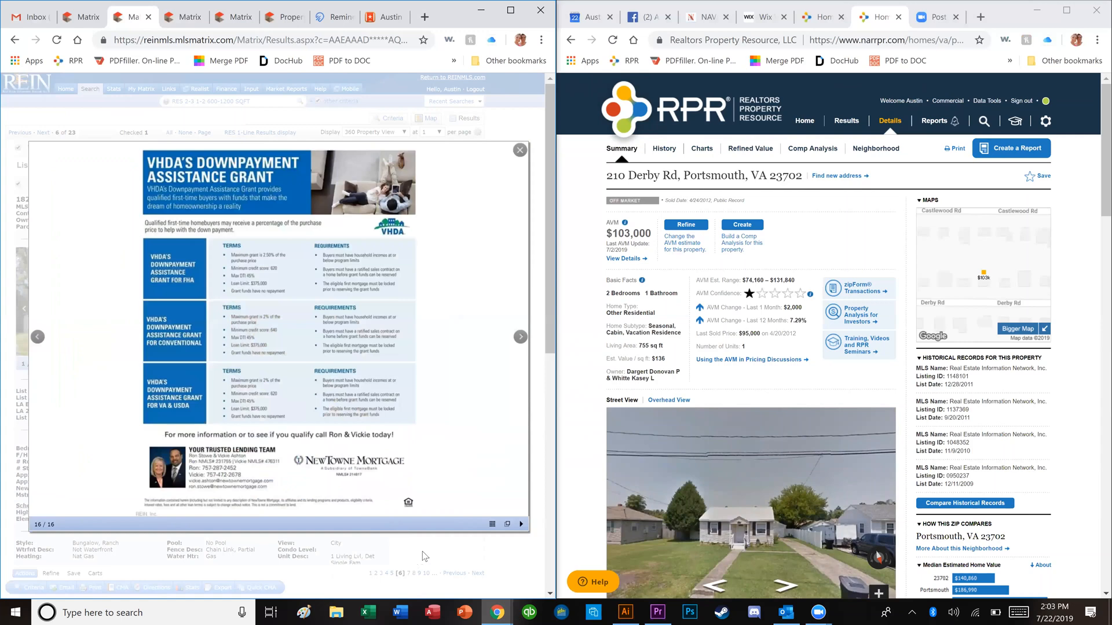
key(Right)
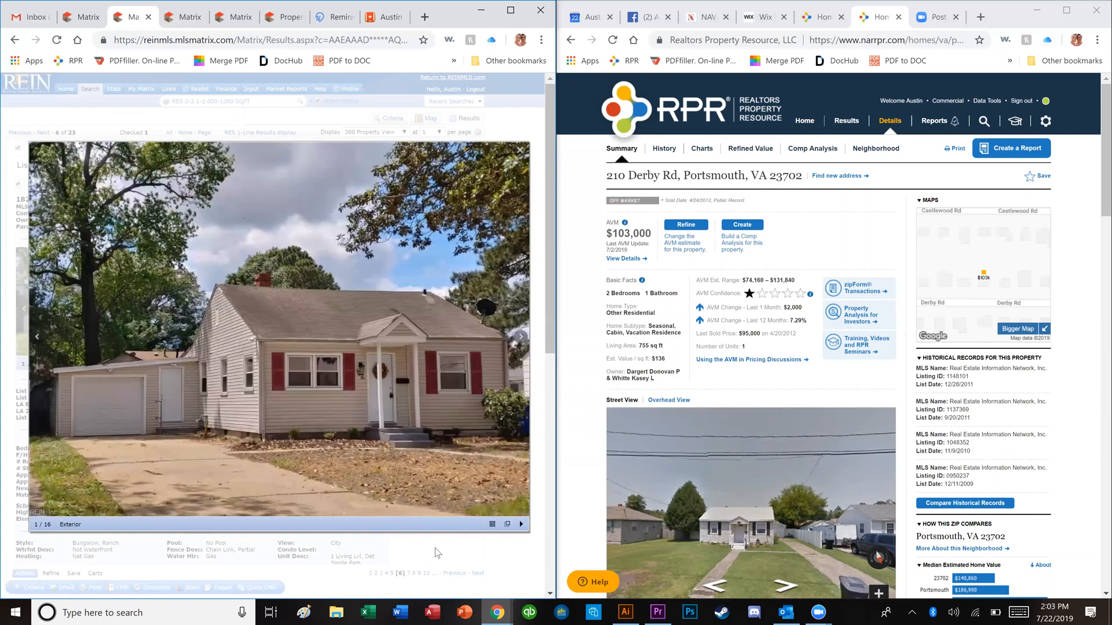
click(434, 550)
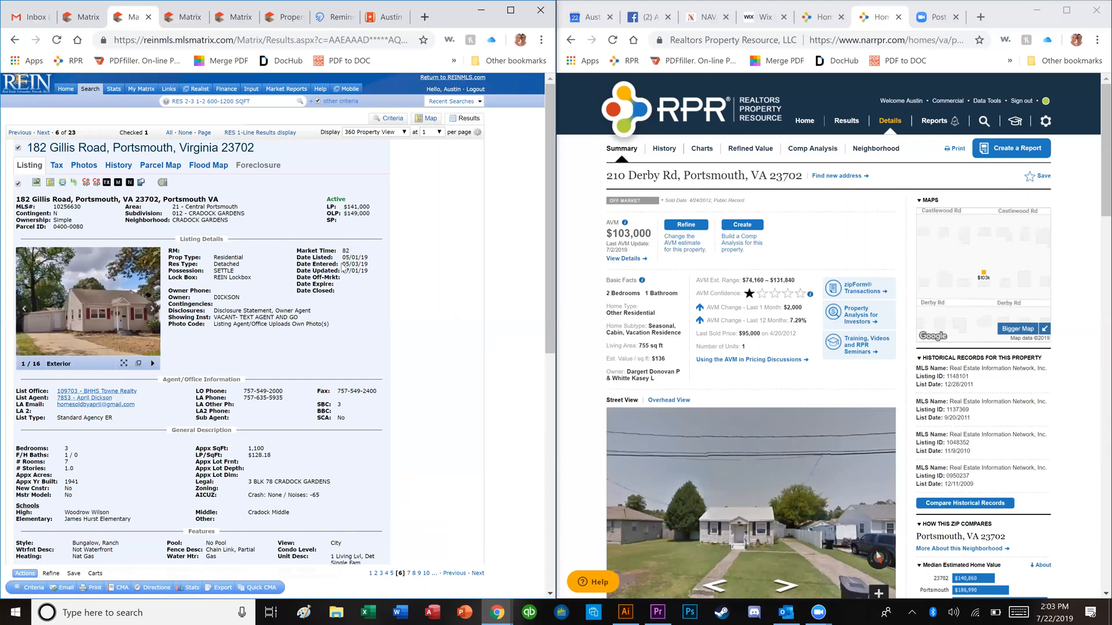
scroll(341, 279, down, 1)
scroll(339, 292, down, 6)
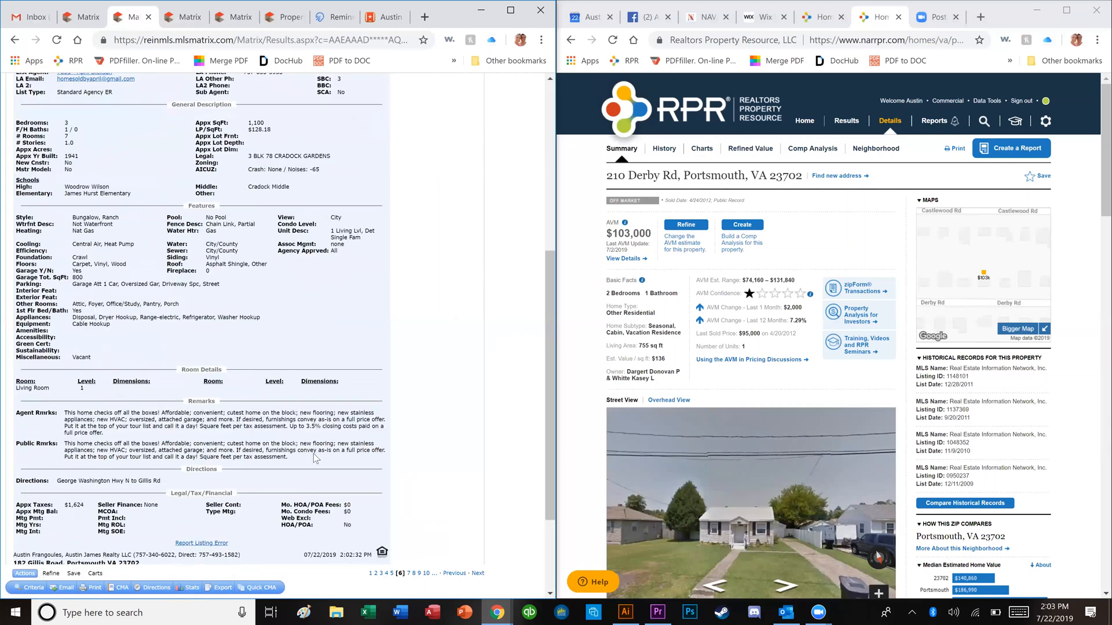
scroll(314, 454, up, 6)
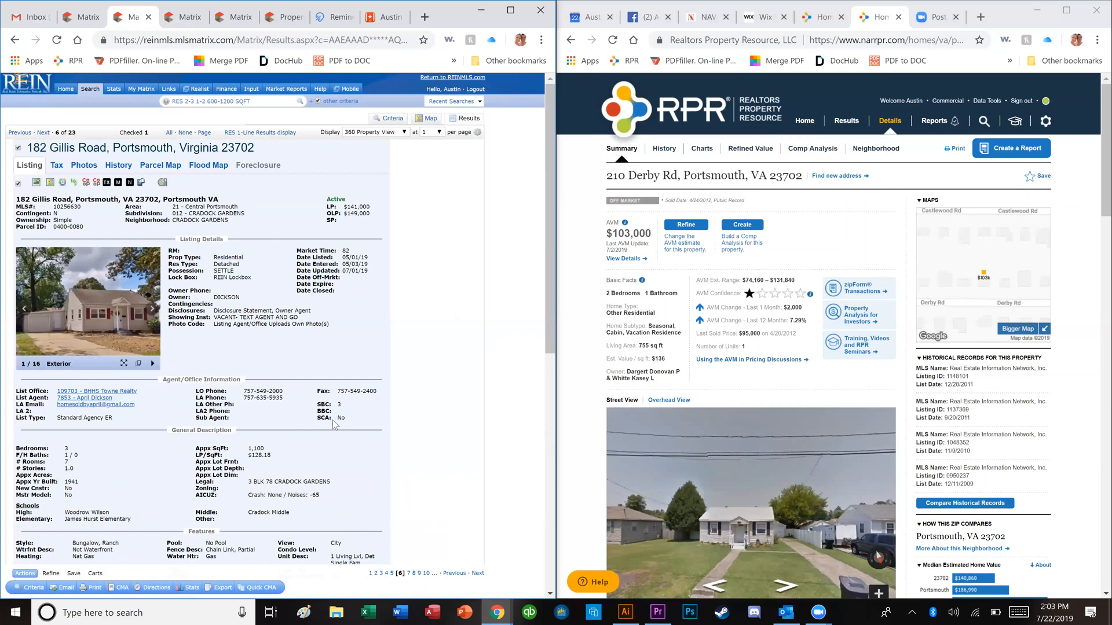
click(260, 133)
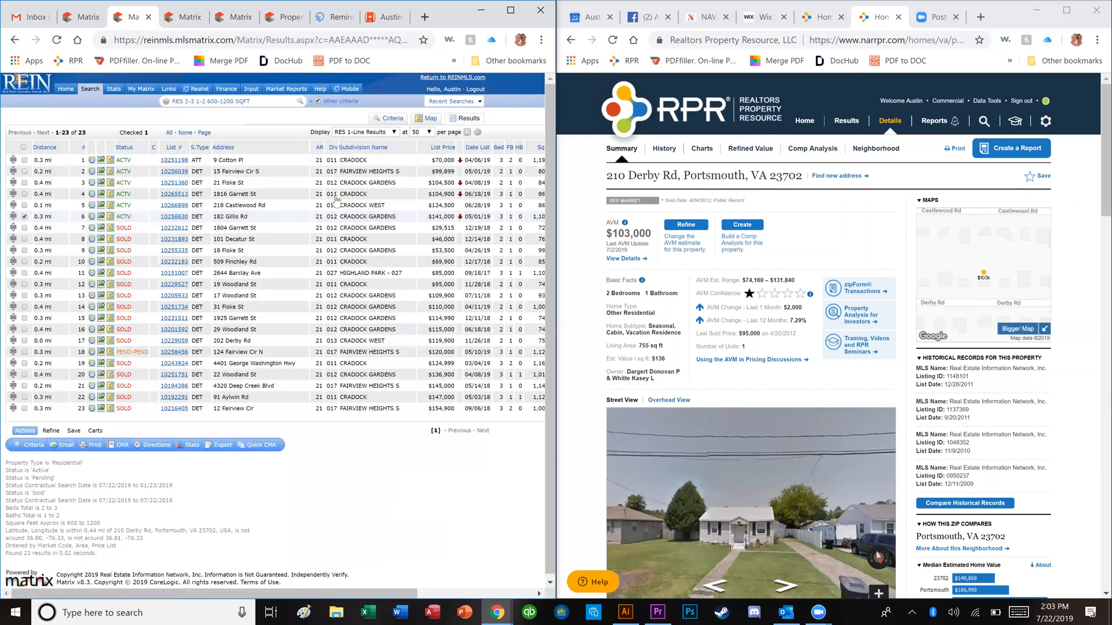
click(427, 120)
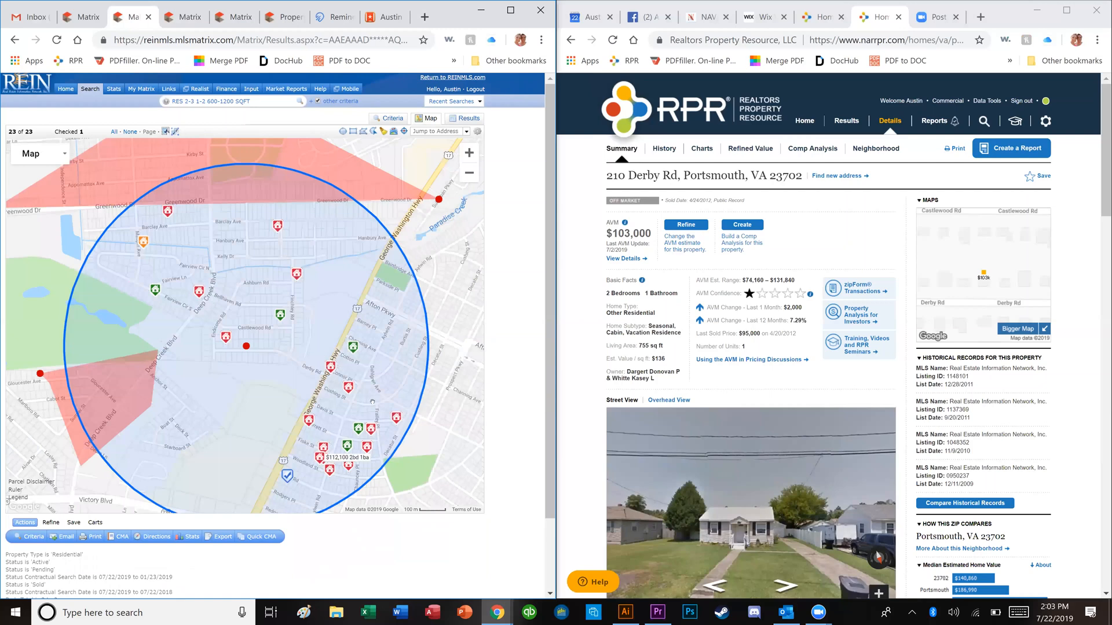
click(283, 326)
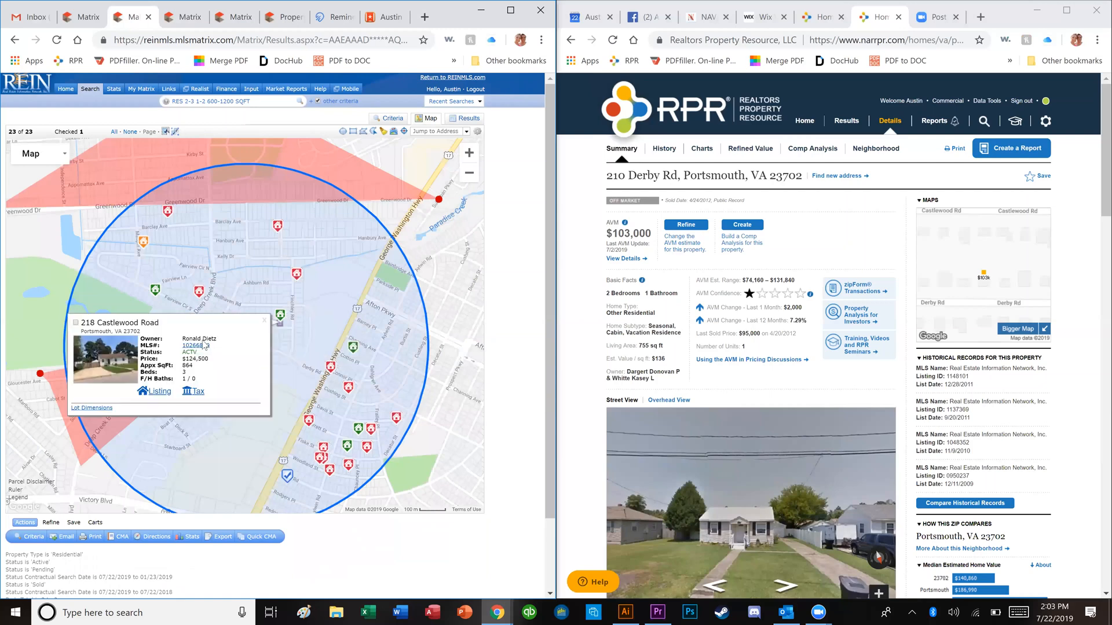
click(204, 346)
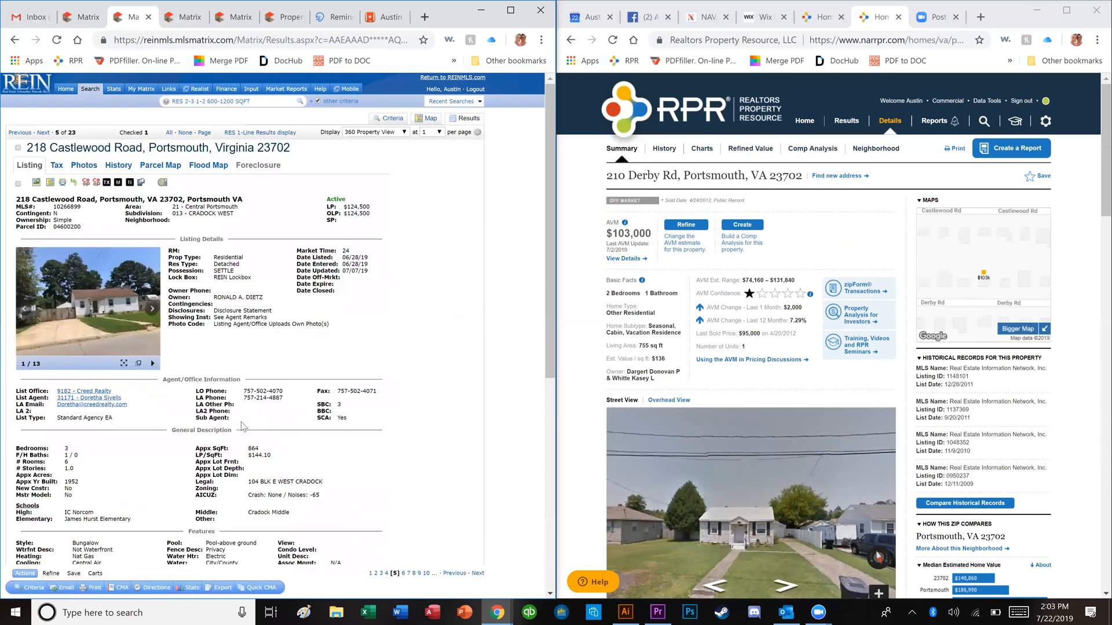
click(117, 325)
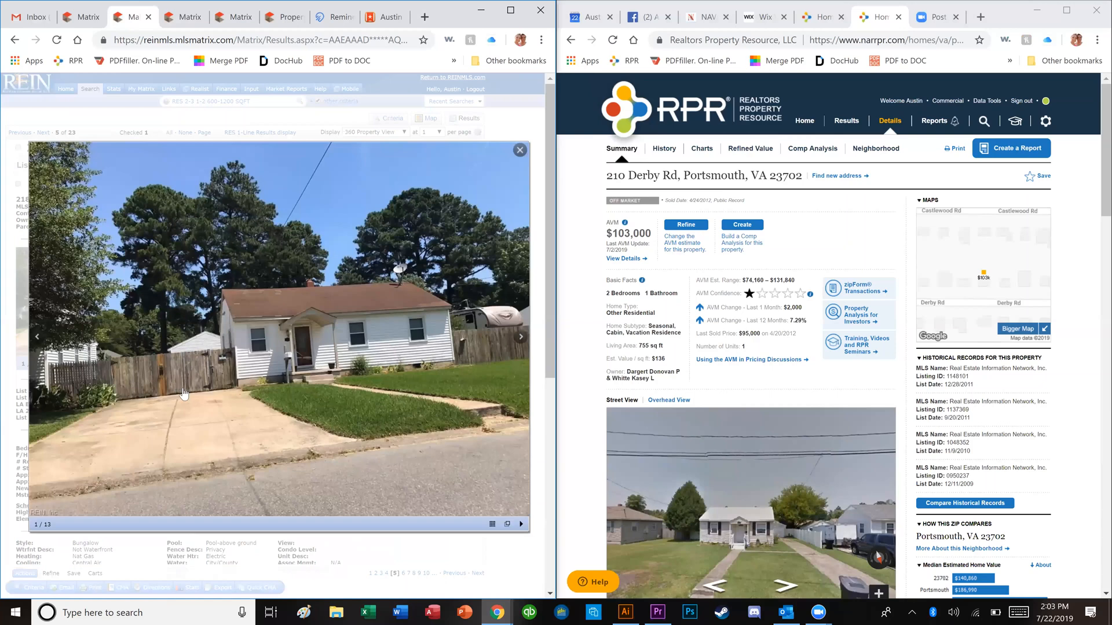
click(200, 427)
click(205, 431)
click(256, 510)
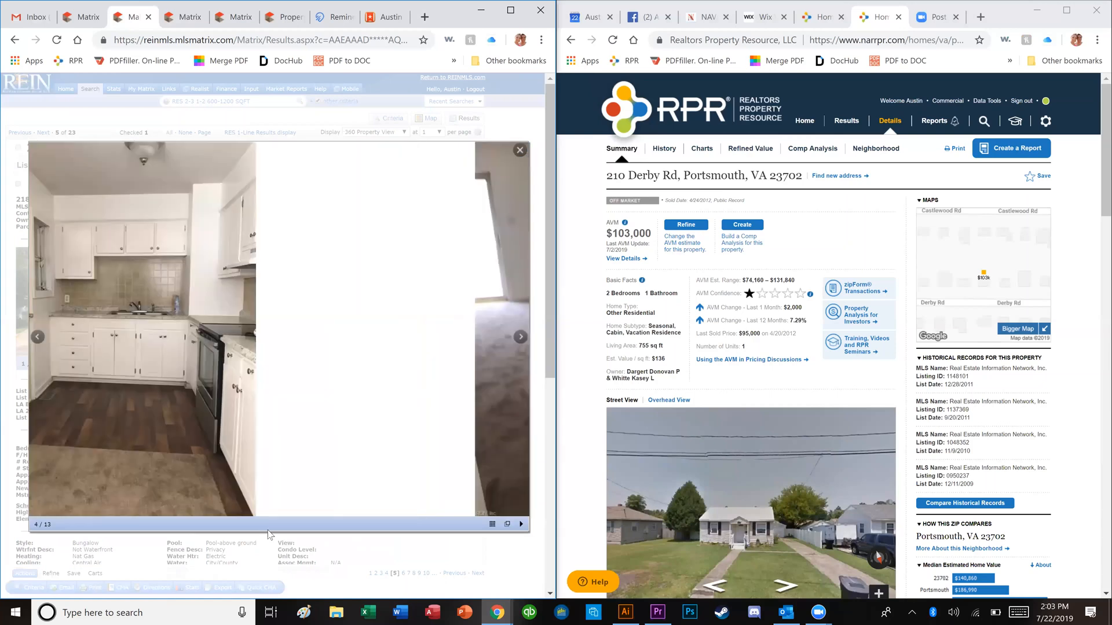
click(270, 514)
key(Right)
key(Right)
key(Right)
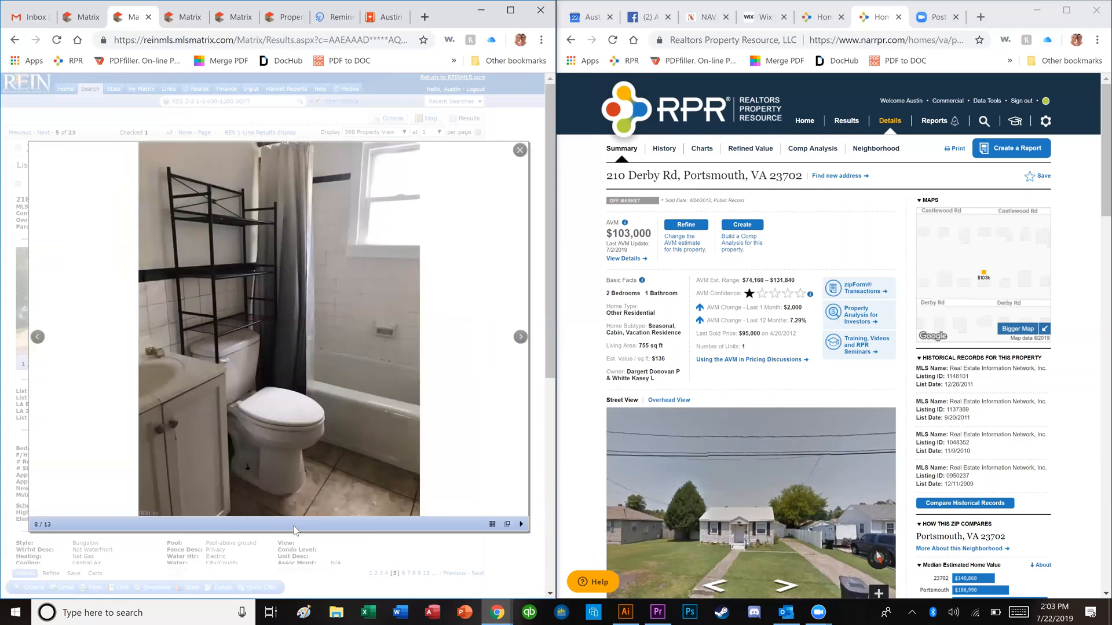
key(Right)
key(Right)
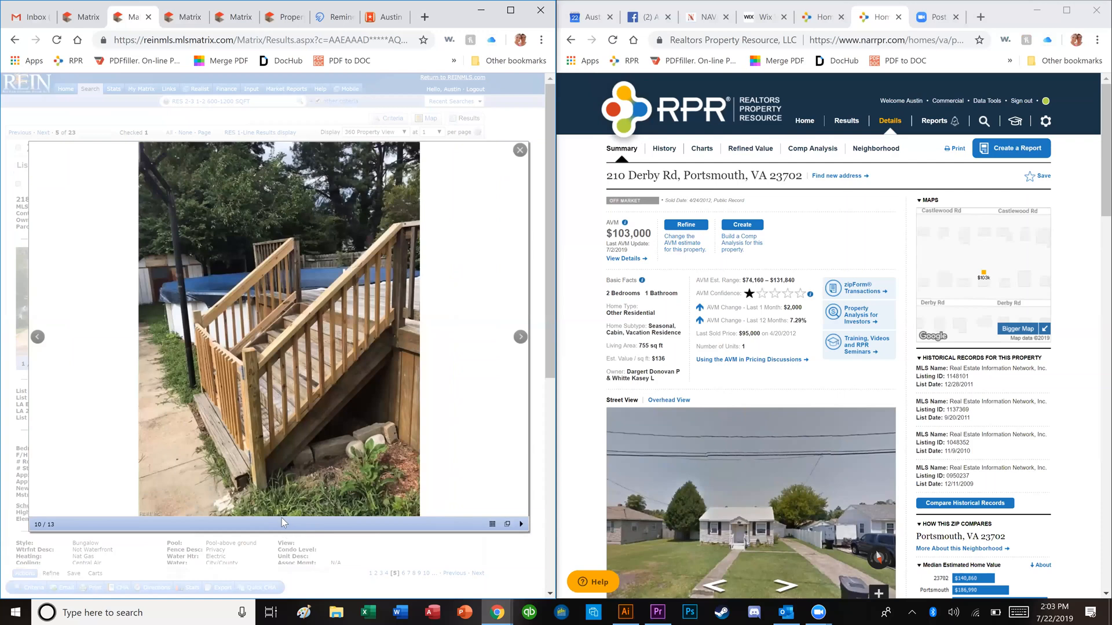
key(Right)
key(Right)
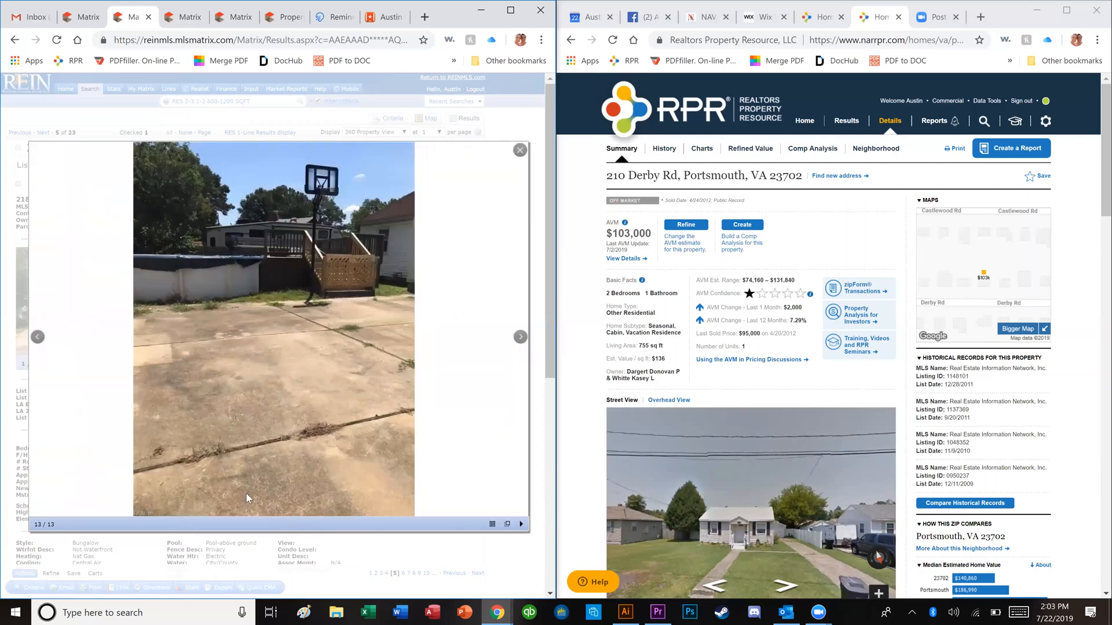
key(Right)
key(Right)
key(Escape)
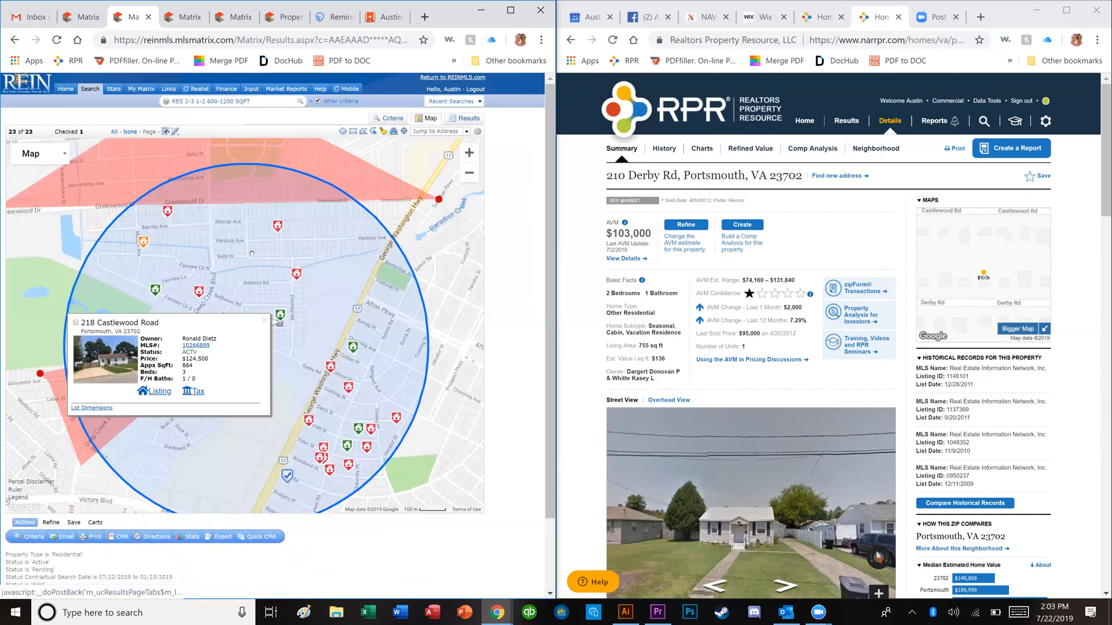
click(143, 242)
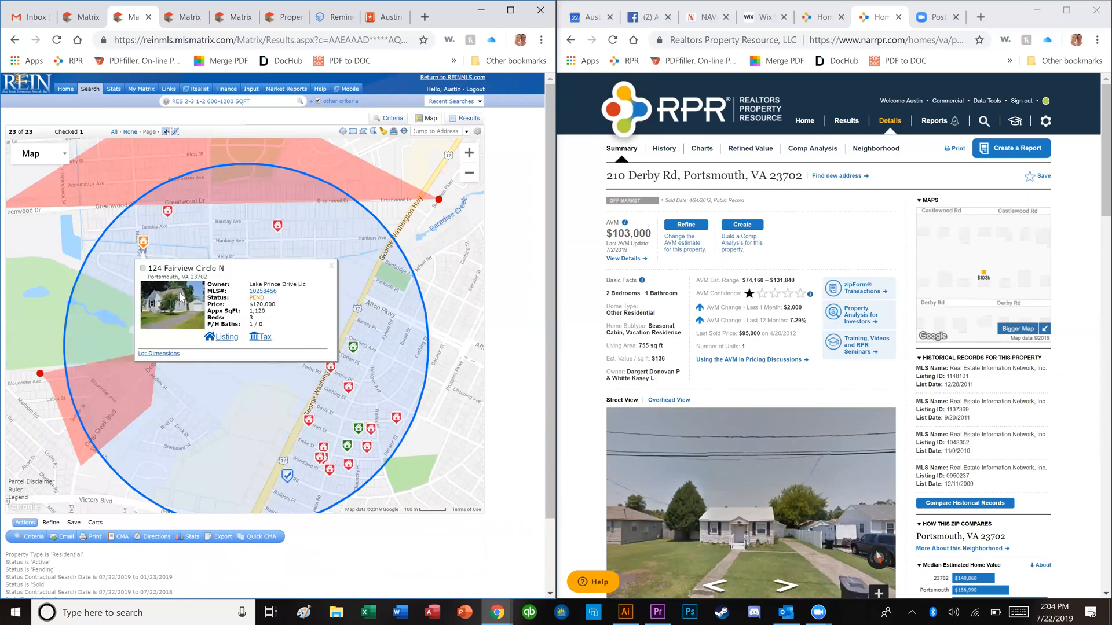
click(262, 291)
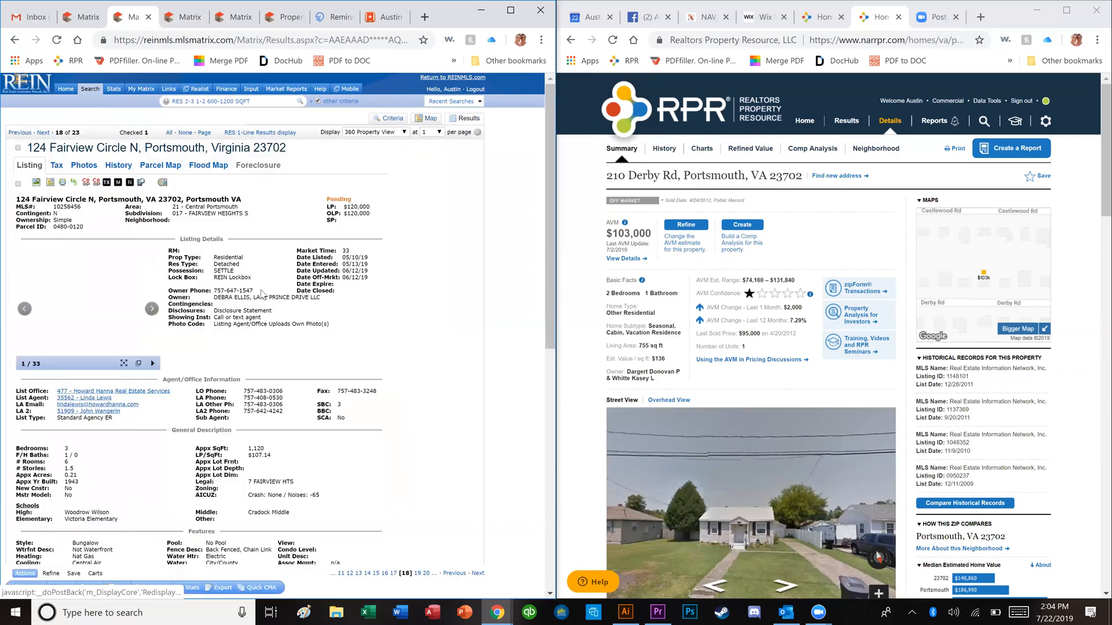
click(104, 300)
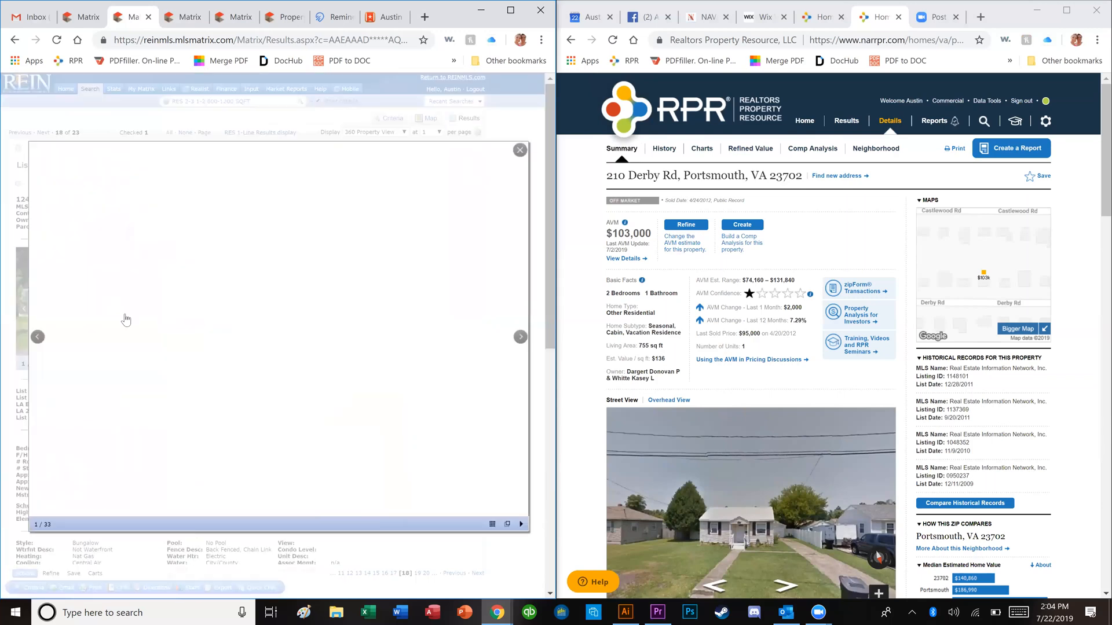
key(Right)
key(Right)
key(Right)
key(Right)
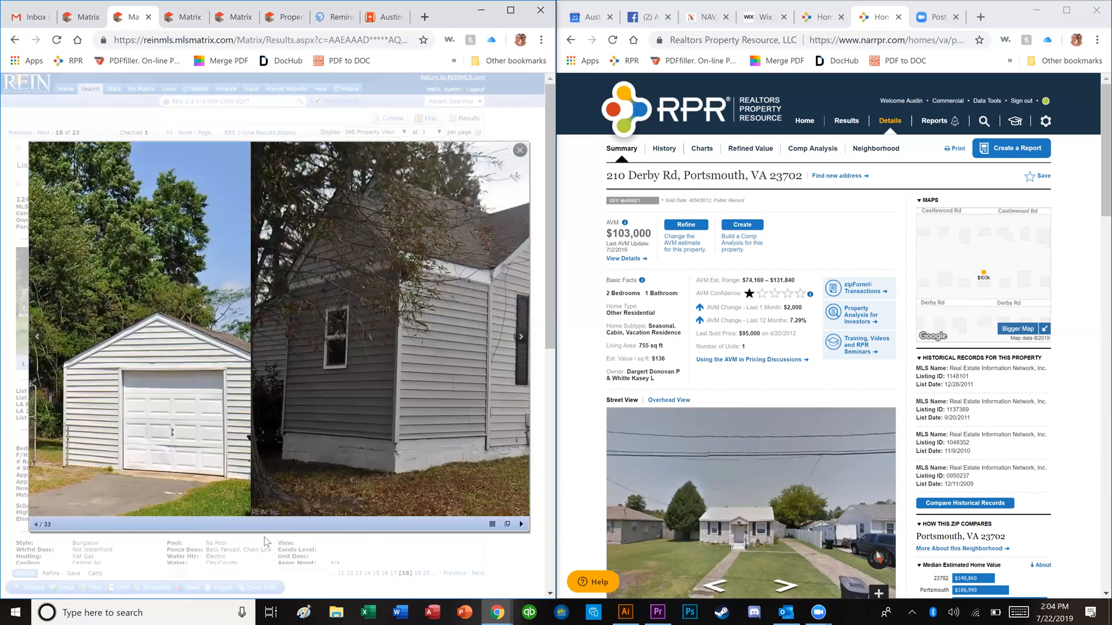
Step: Flip through the remaining room photos and close the viewer back to the listing
key(Right)
key(Right)
key(Right)
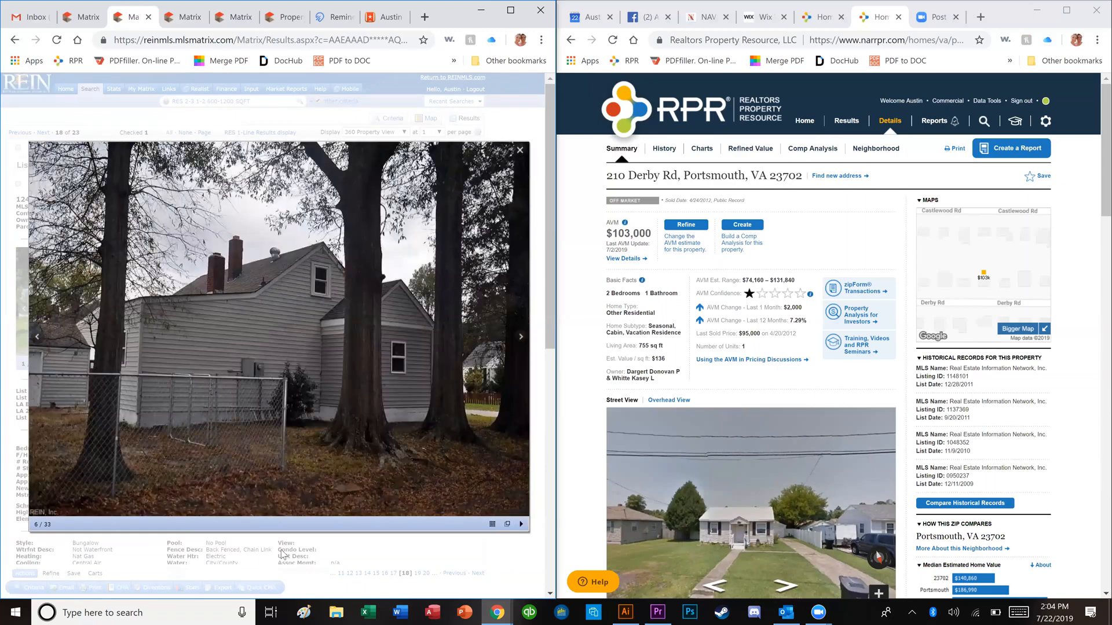
key(Right)
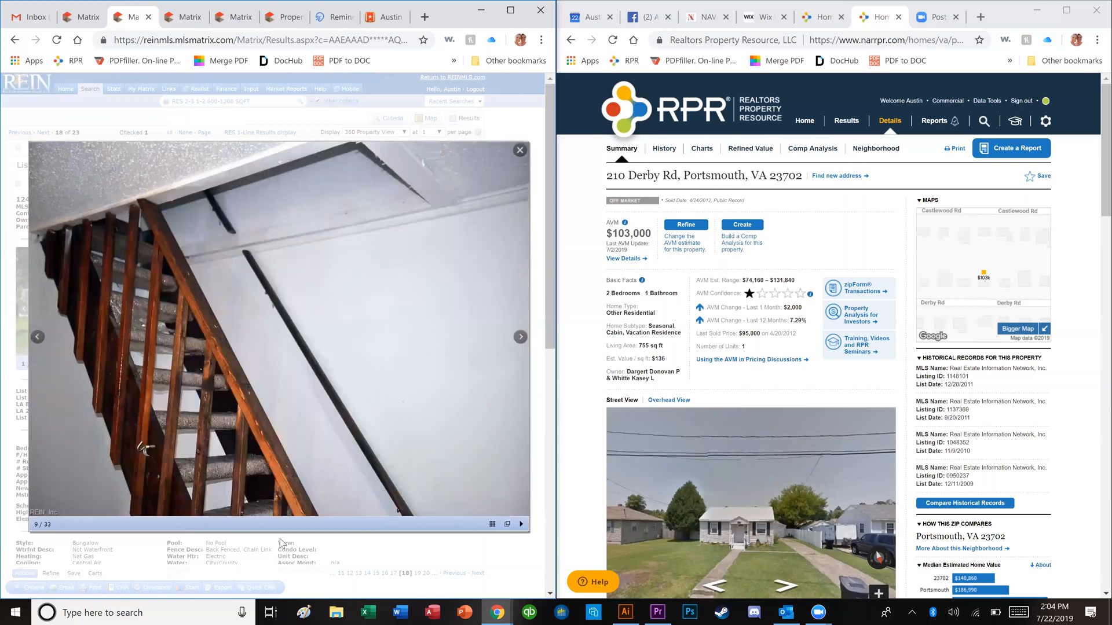
key(Right)
key(Right)
key(Right)
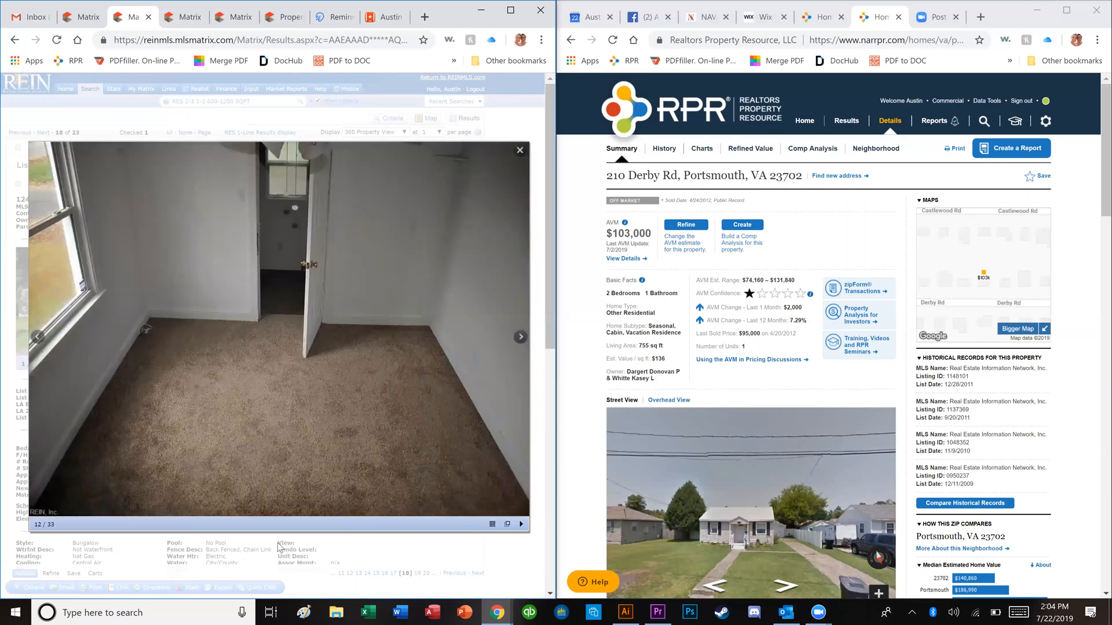
key(Right)
key(Right)
key(Right)
key(Right)
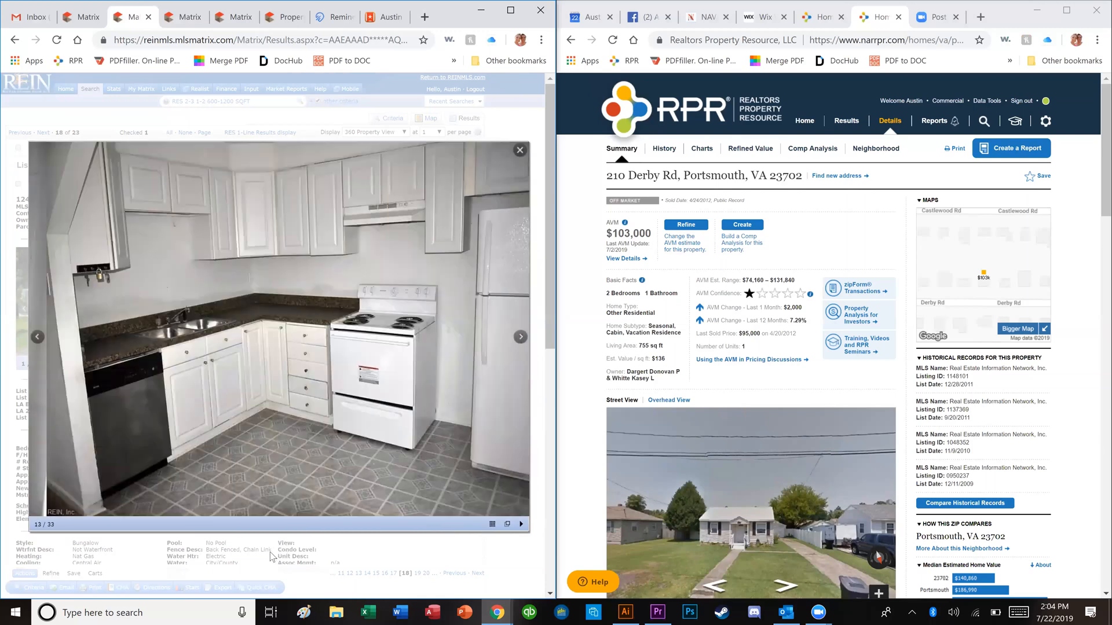
key(Right)
key(Right)
key(Right)
key(Right)
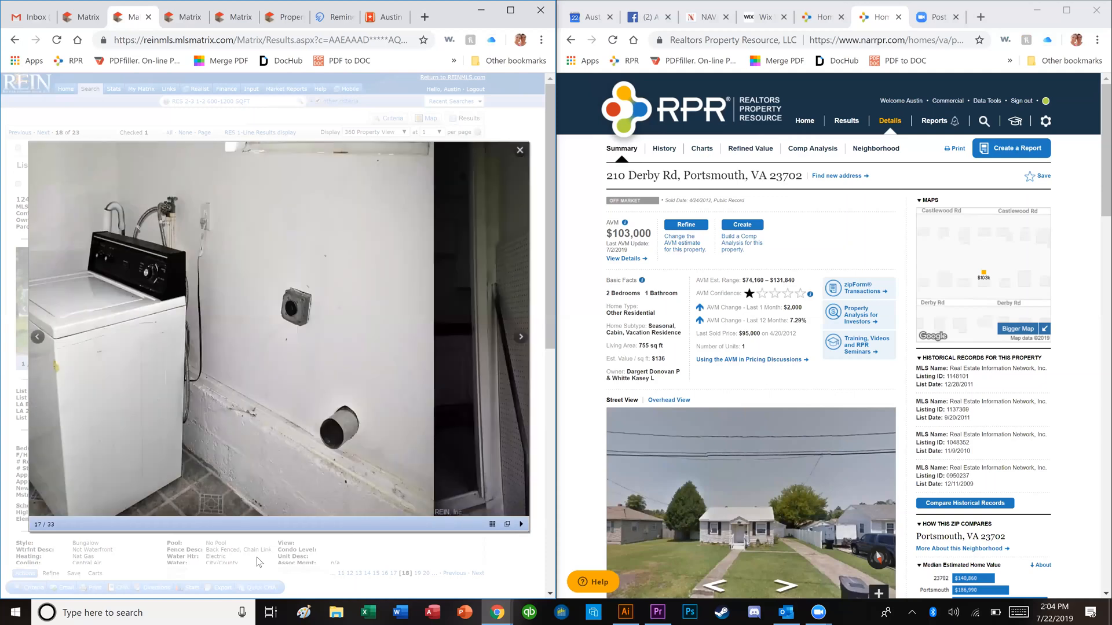
key(Right)
key(Right)
key(Right)
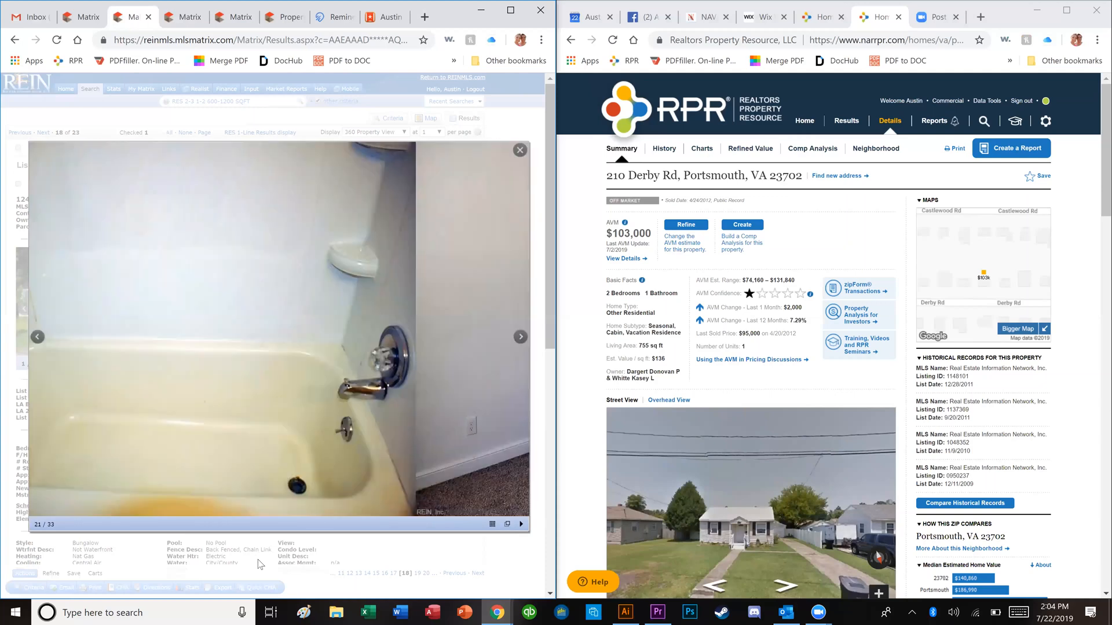
key(Escape)
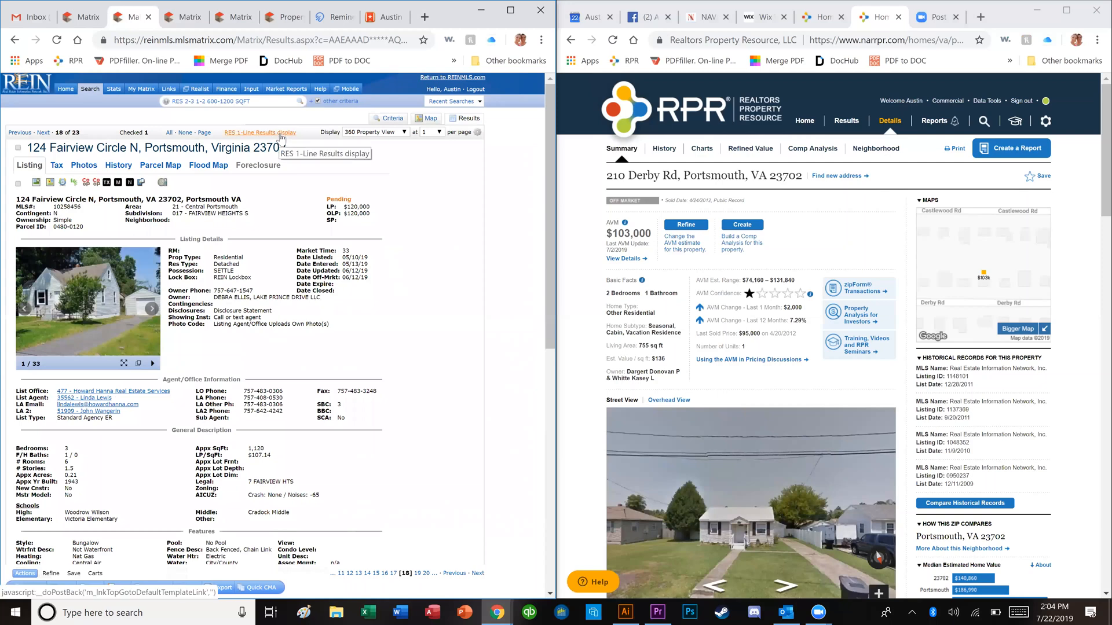
click(281, 135)
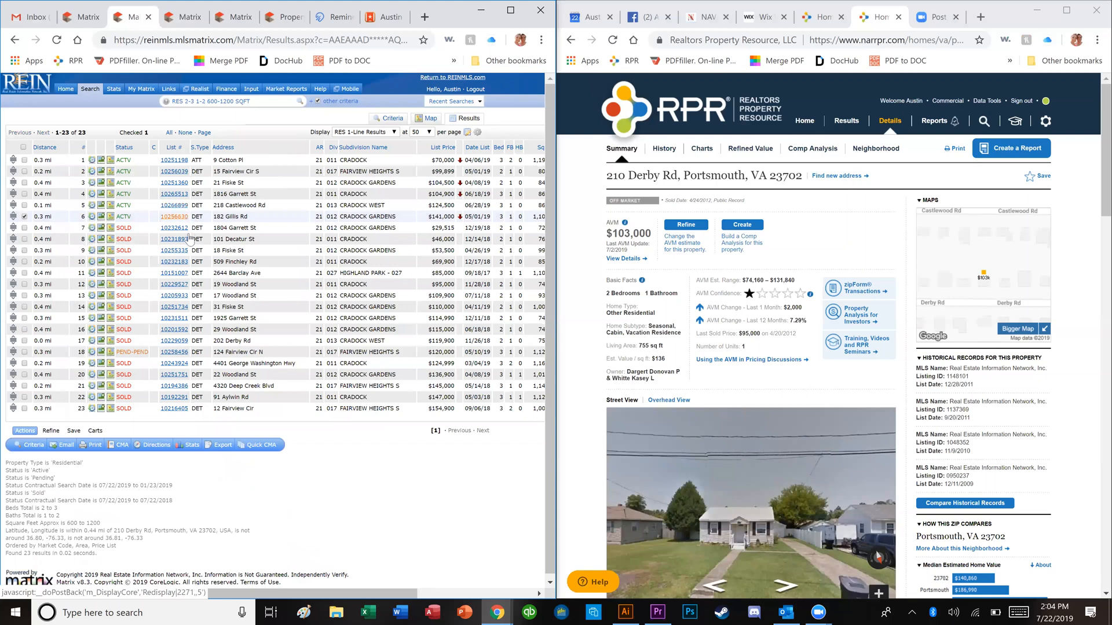
click(174, 206)
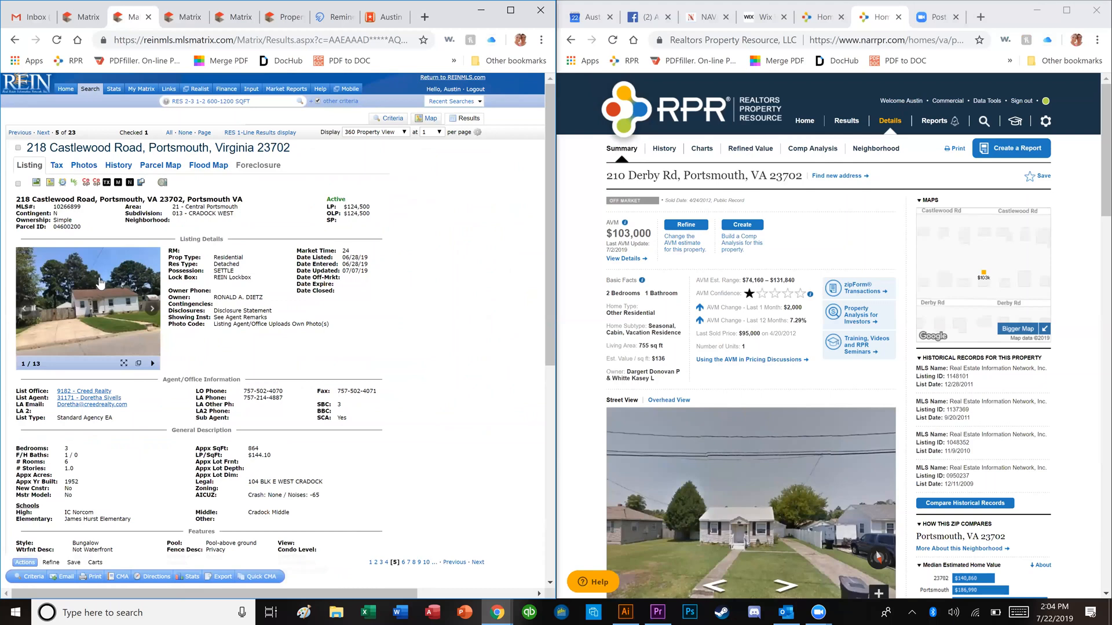
click(100, 283)
key(Right)
key(Right)
key(Right)
key(Right)
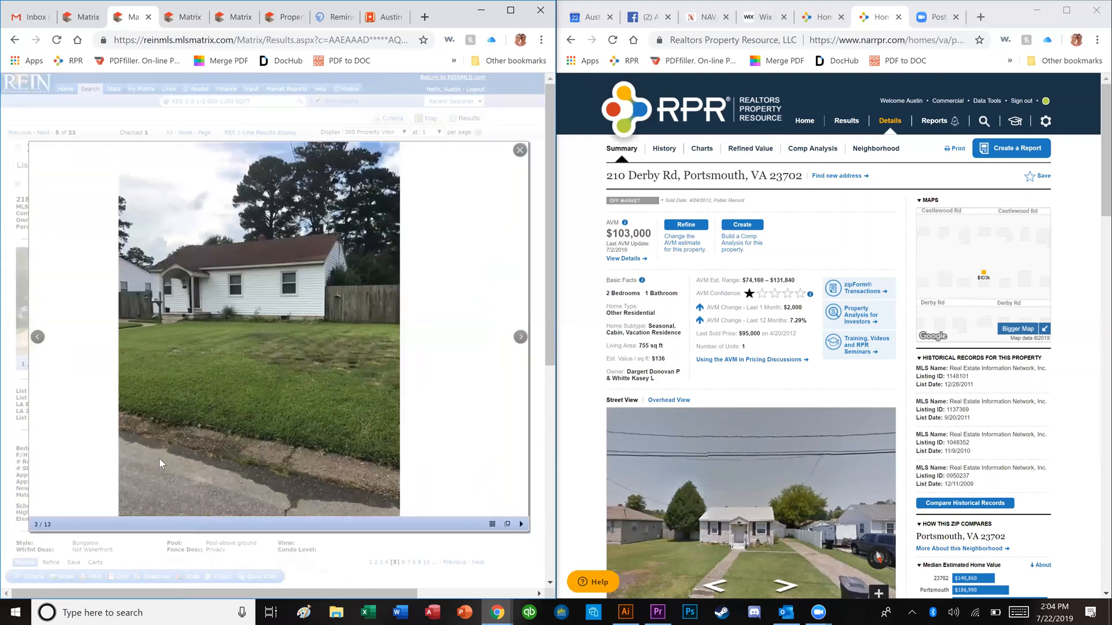
key(Right)
key(Right)
key(Right)
key(Right)
key(Right)
key(Right)
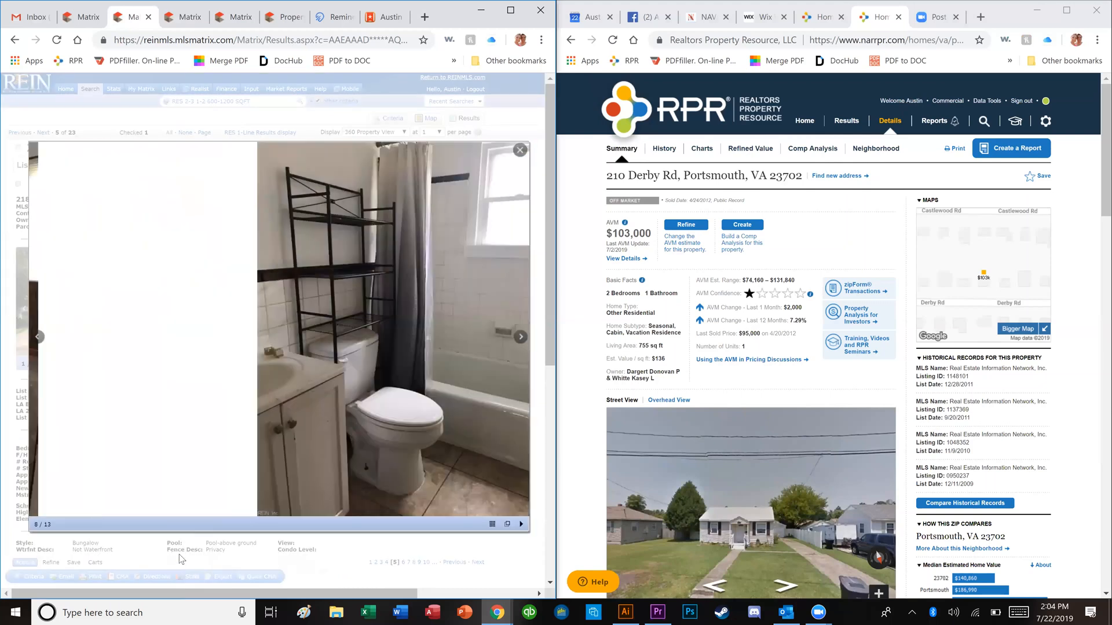
key(Escape)
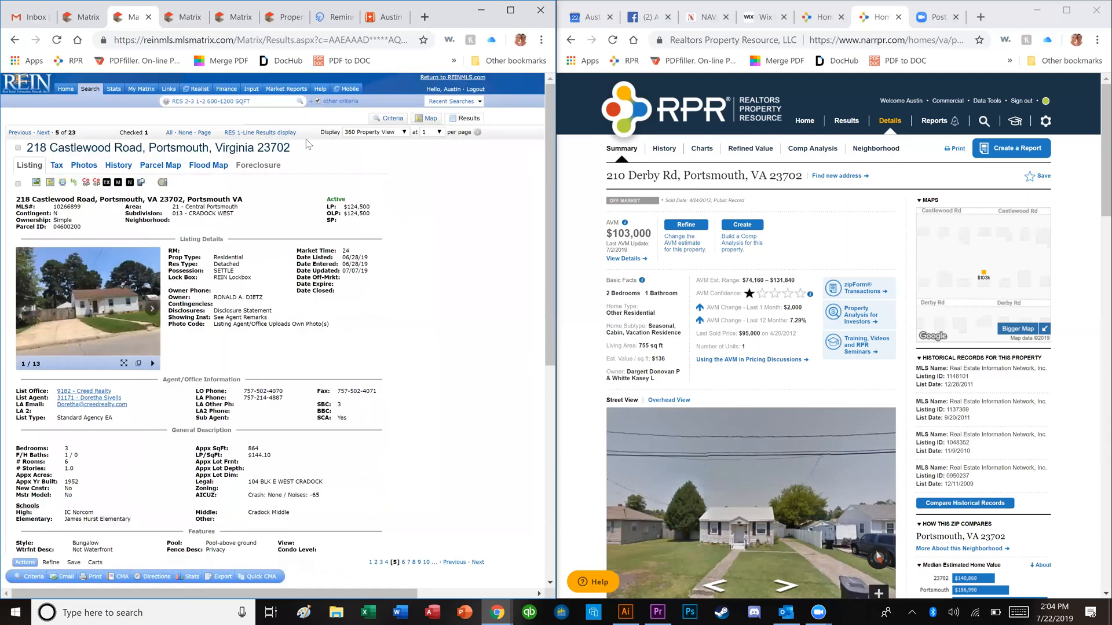
click(290, 132)
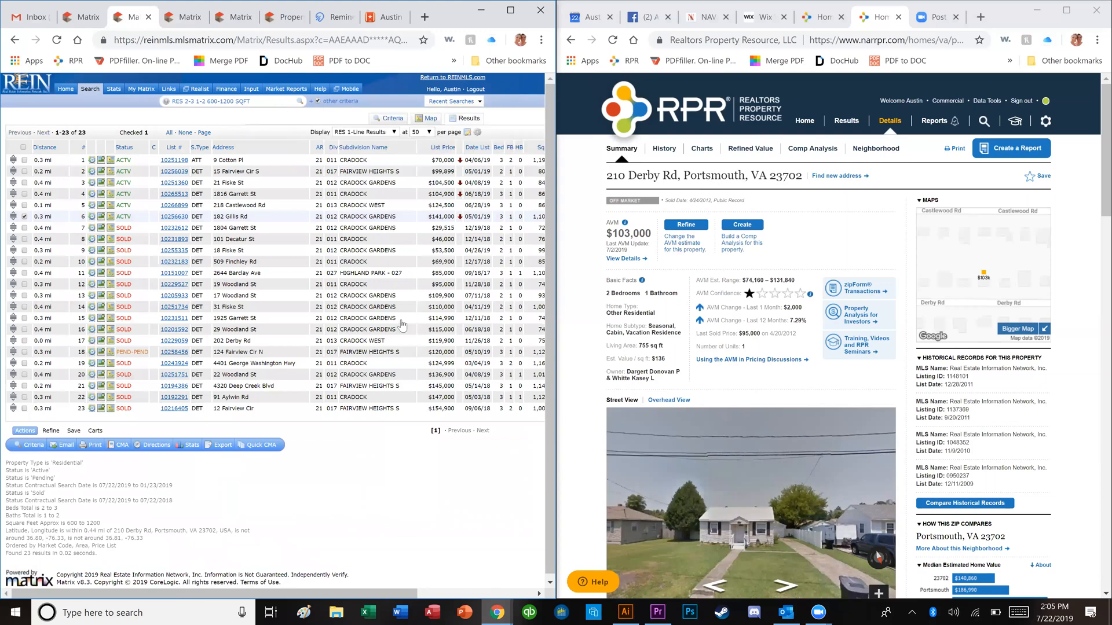
click(423, 308)
click(424, 319)
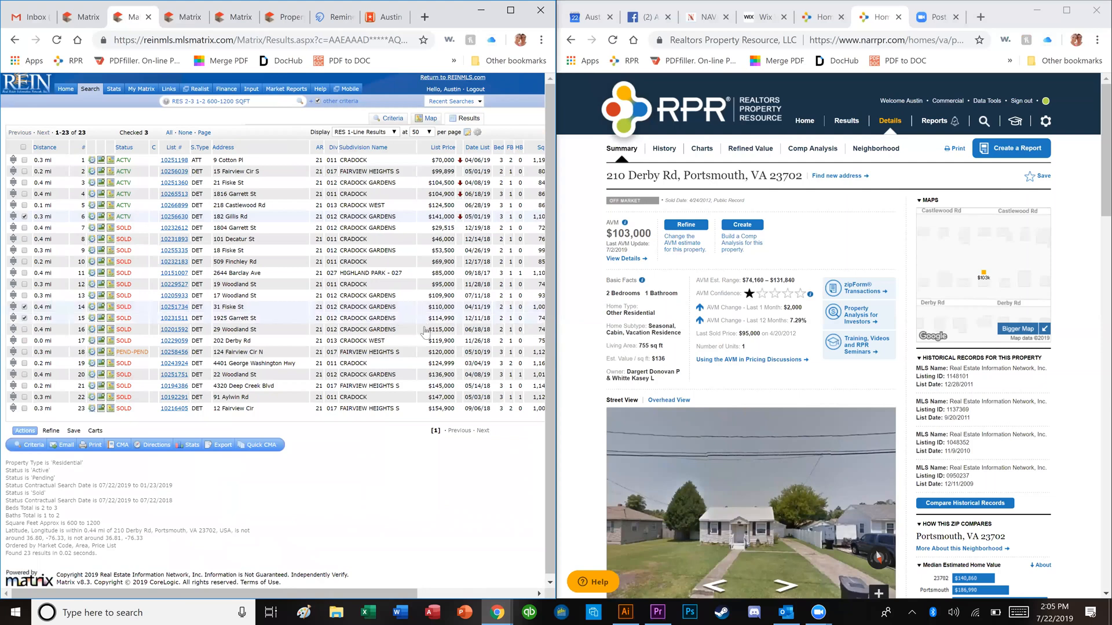
click(424, 329)
click(424, 341)
click(424, 352)
click(424, 364)
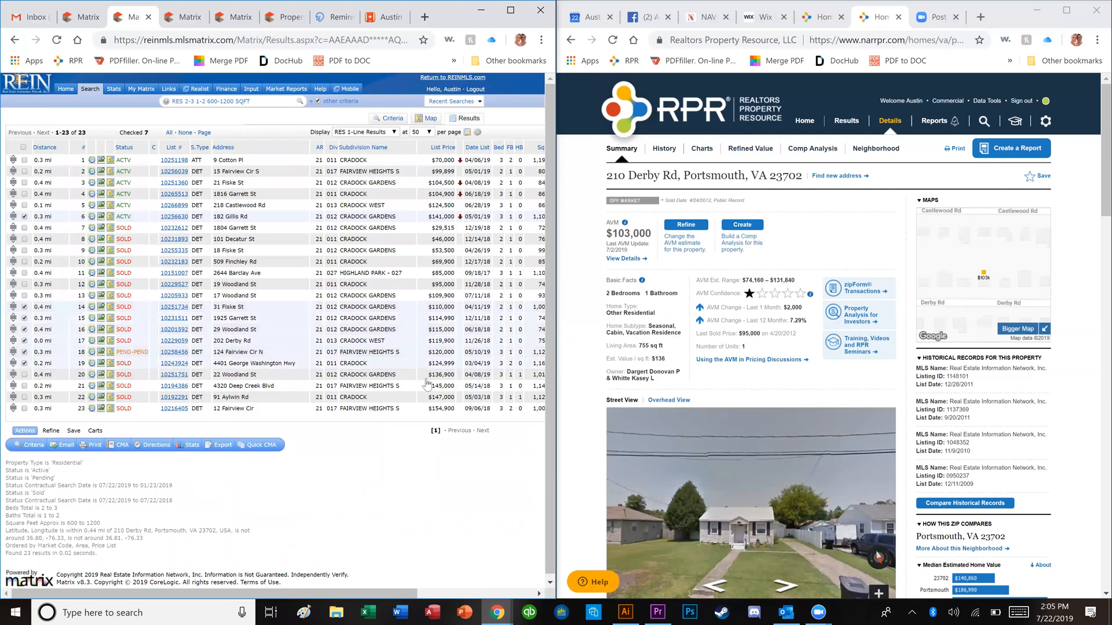
click(423, 375)
click(424, 386)
click(424, 398)
click(424, 409)
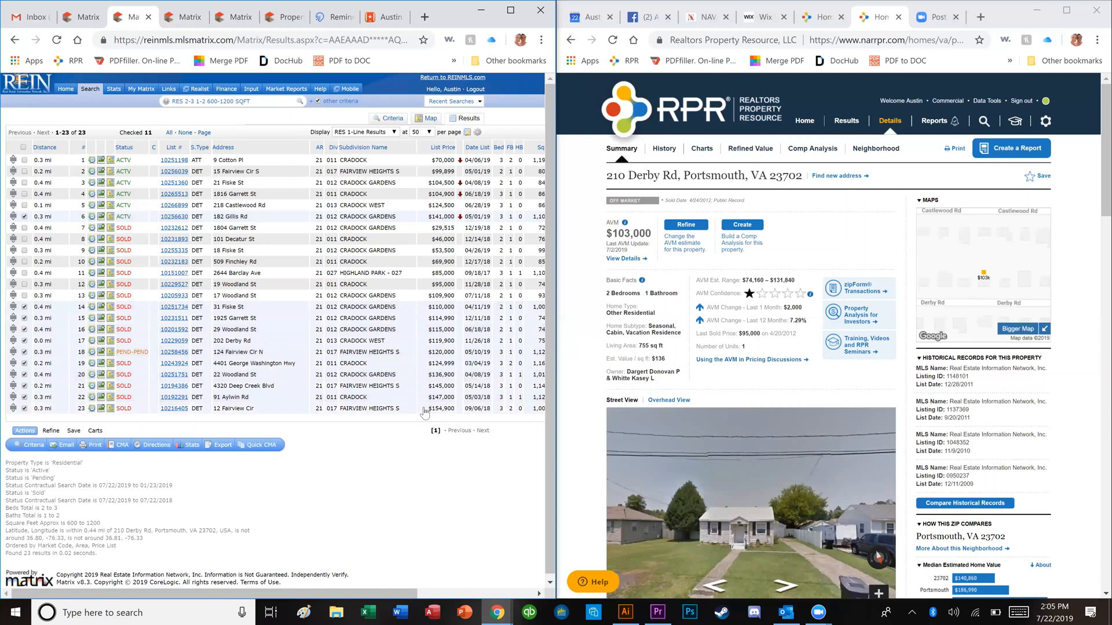
click(438, 149)
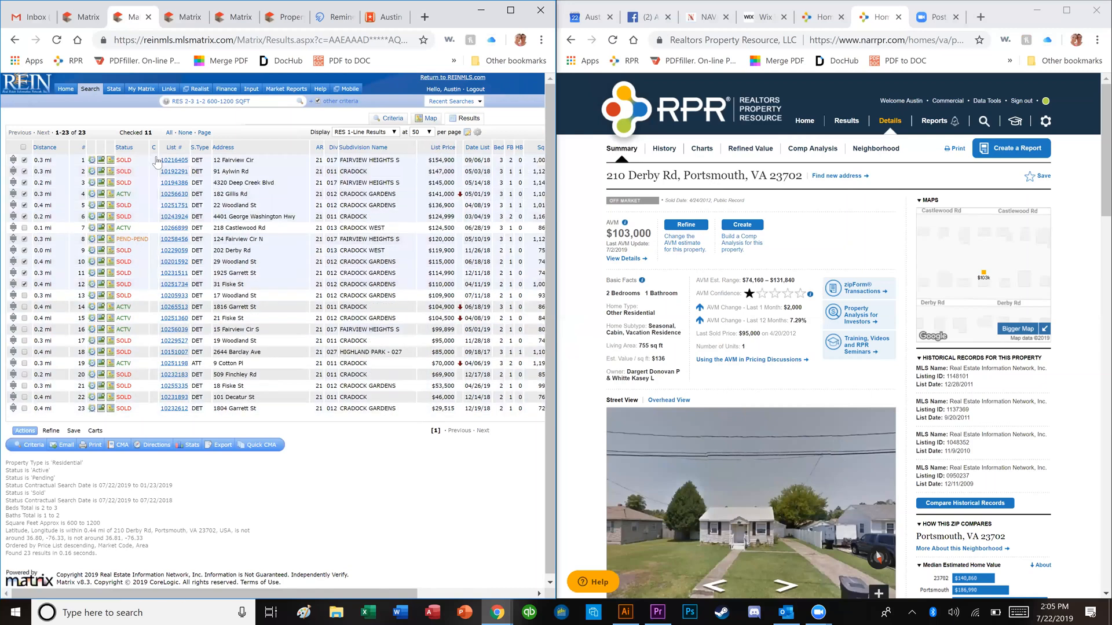
click(174, 160)
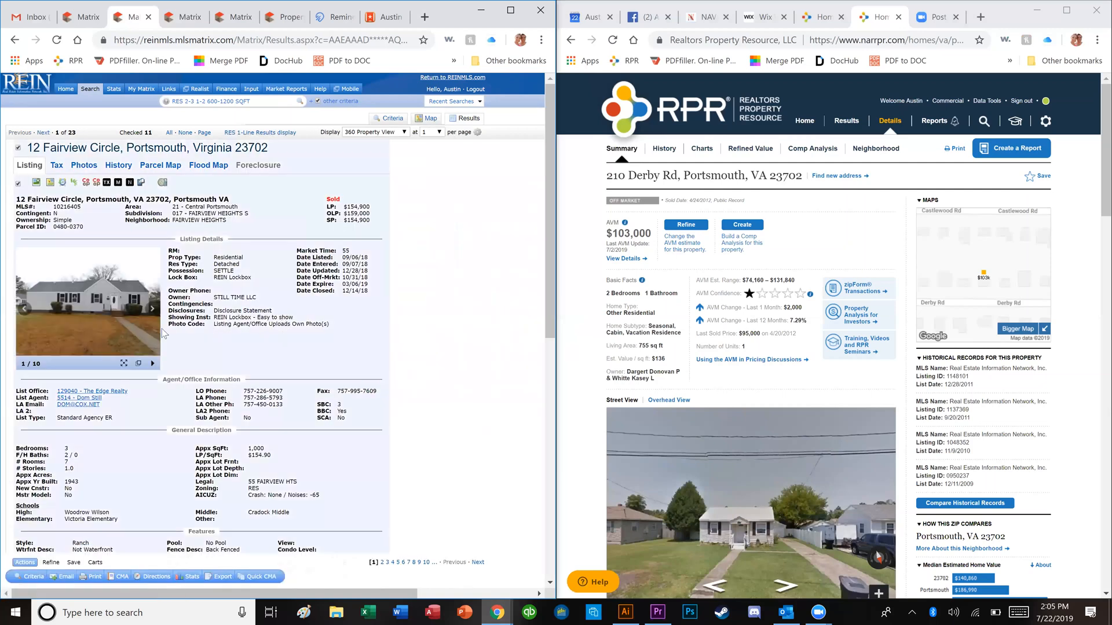
click(105, 328)
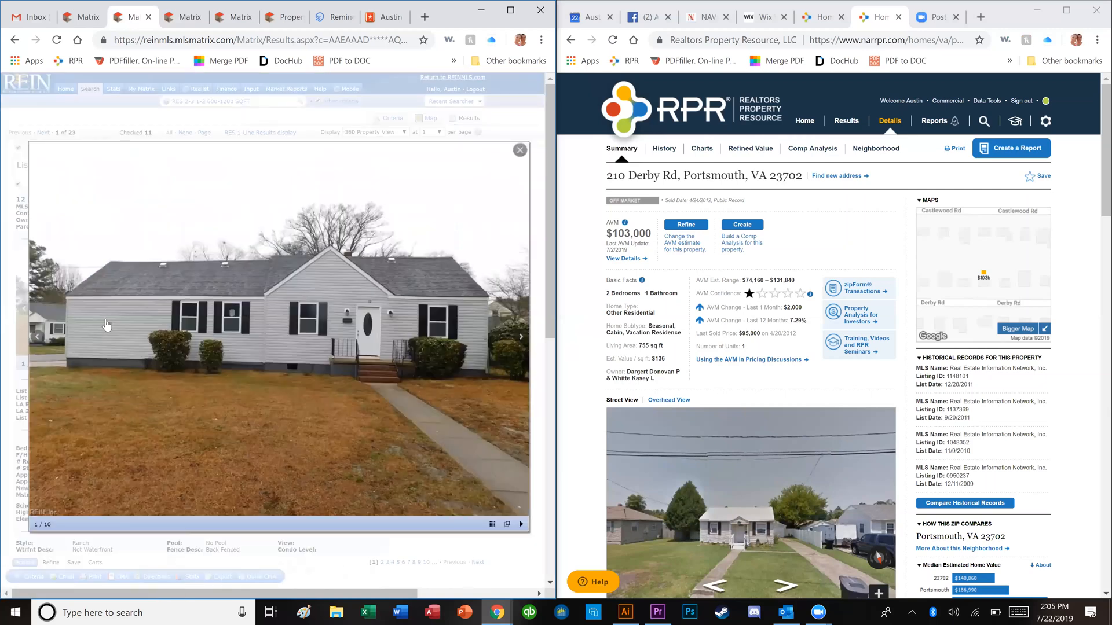
key(Right)
key(Right)
key(Right)
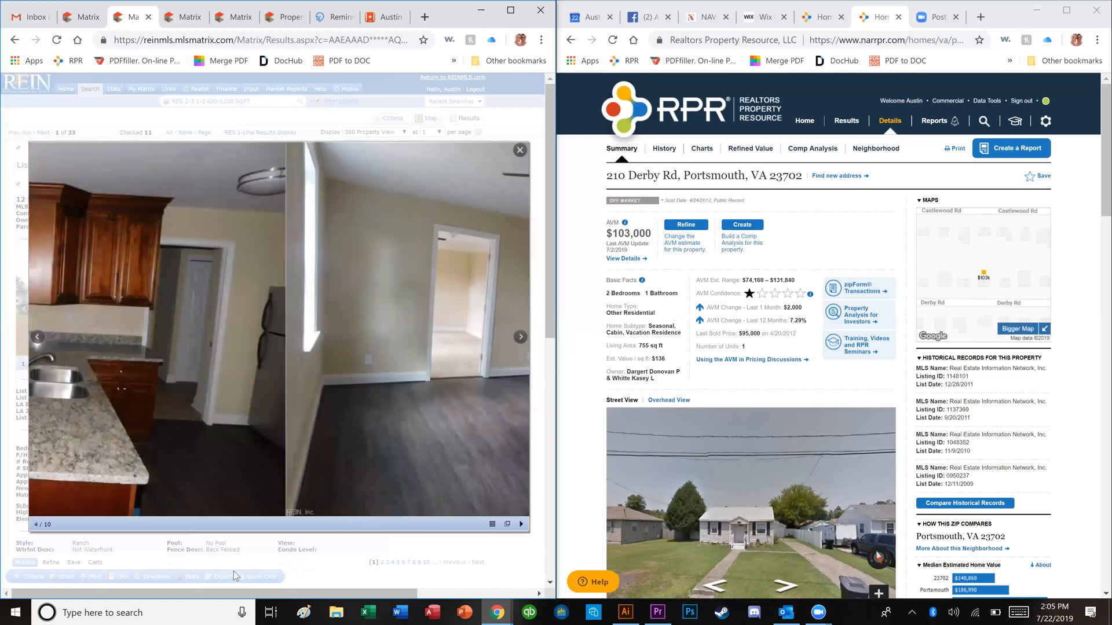
key(Right)
key(Right)
key(Right)
key(Escape)
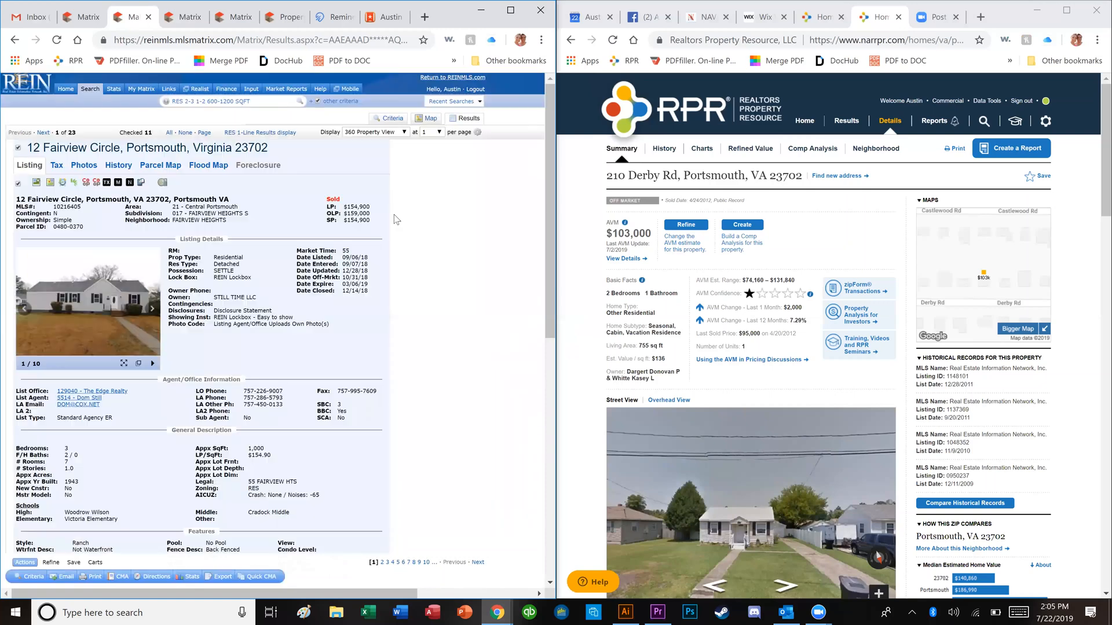
key(Right)
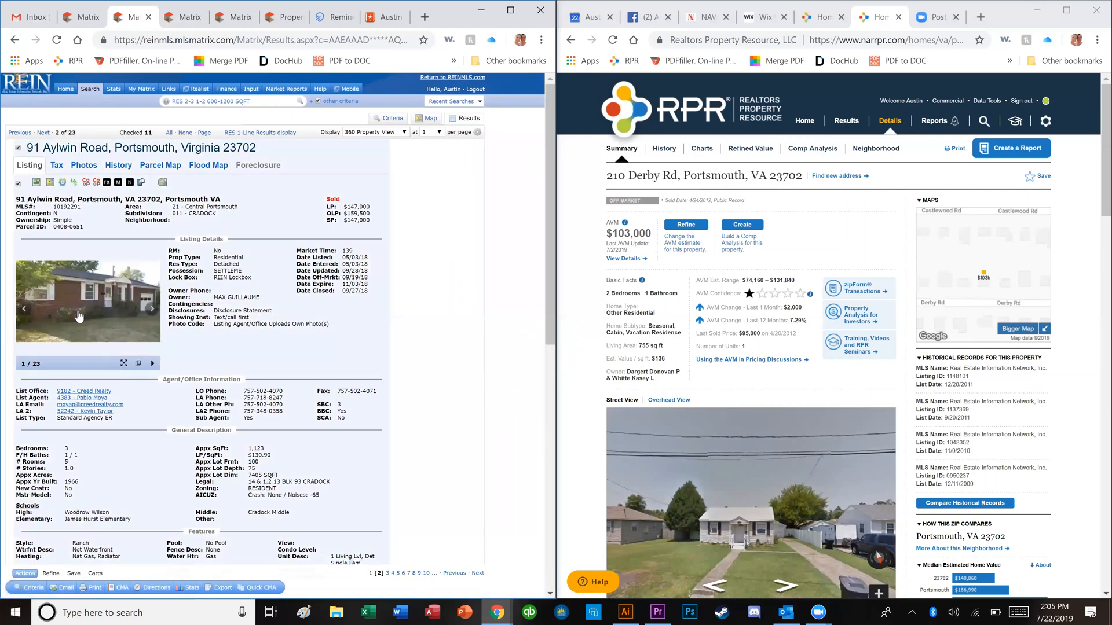
click(80, 316)
key(Right)
key(Right)
key(Right)
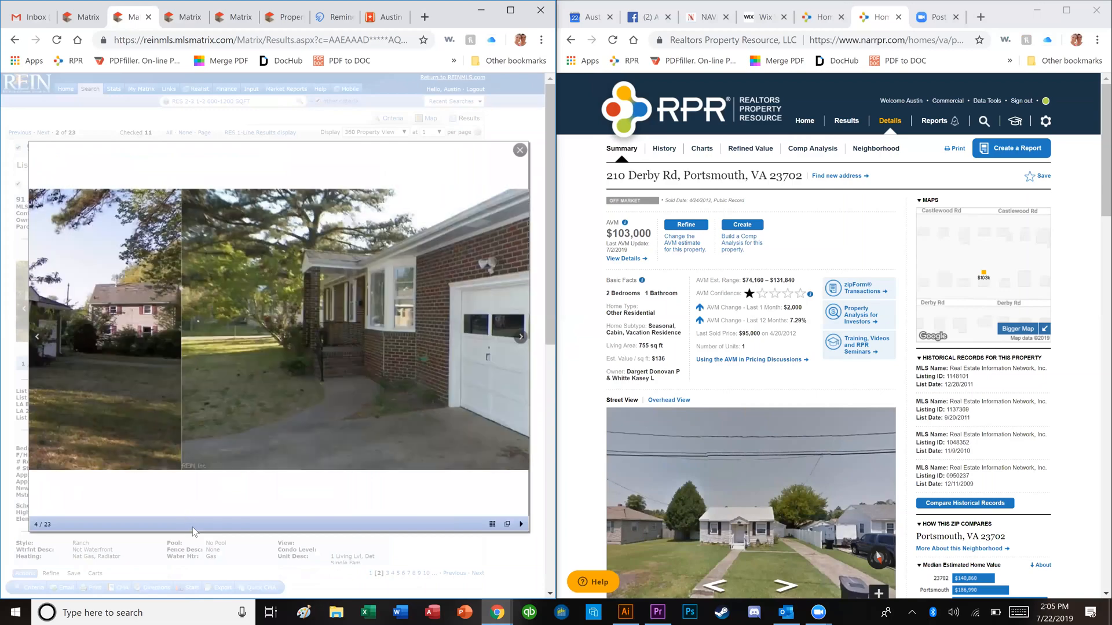
key(Right)
key(Right)
key(Right)
key(Right)
key(Right)
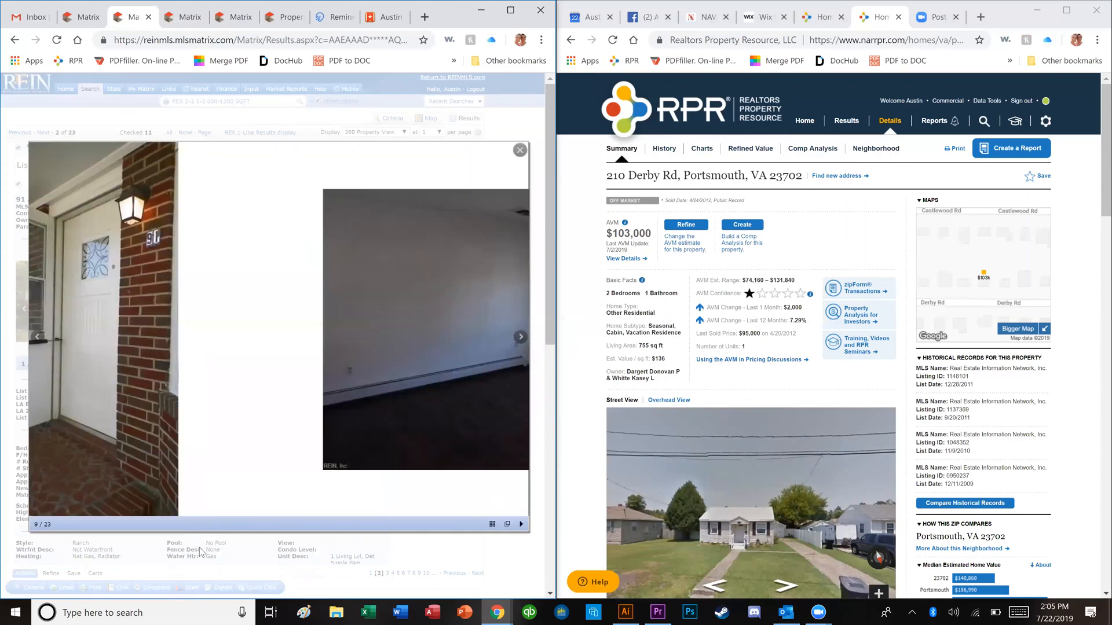
key(Right)
key(Right)
key(Right)
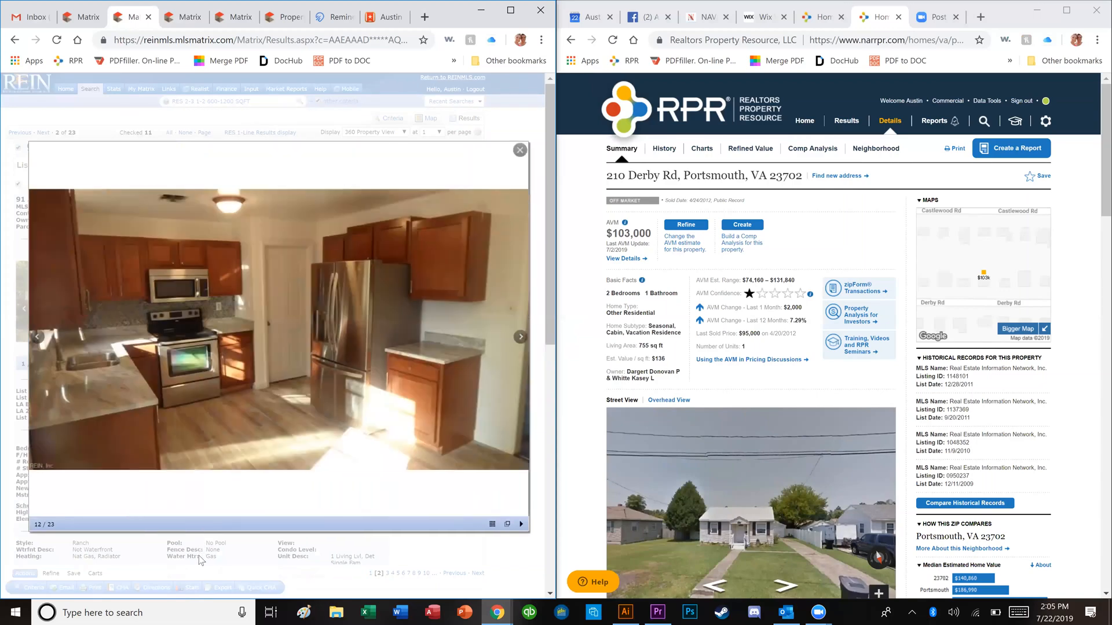
key(Right)
click(198, 562)
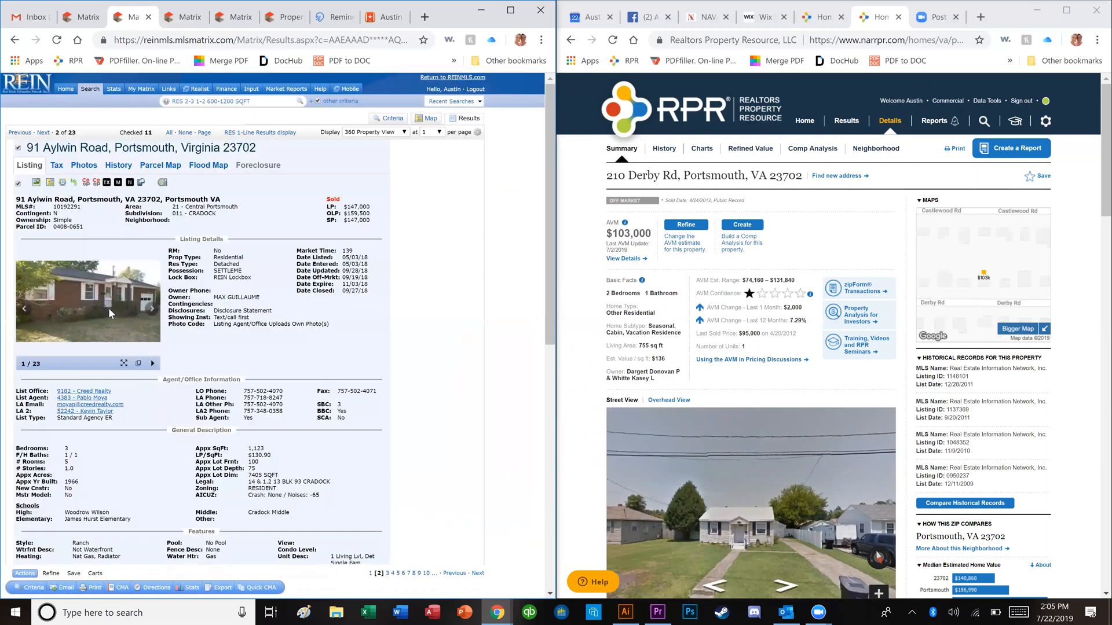
key(Right)
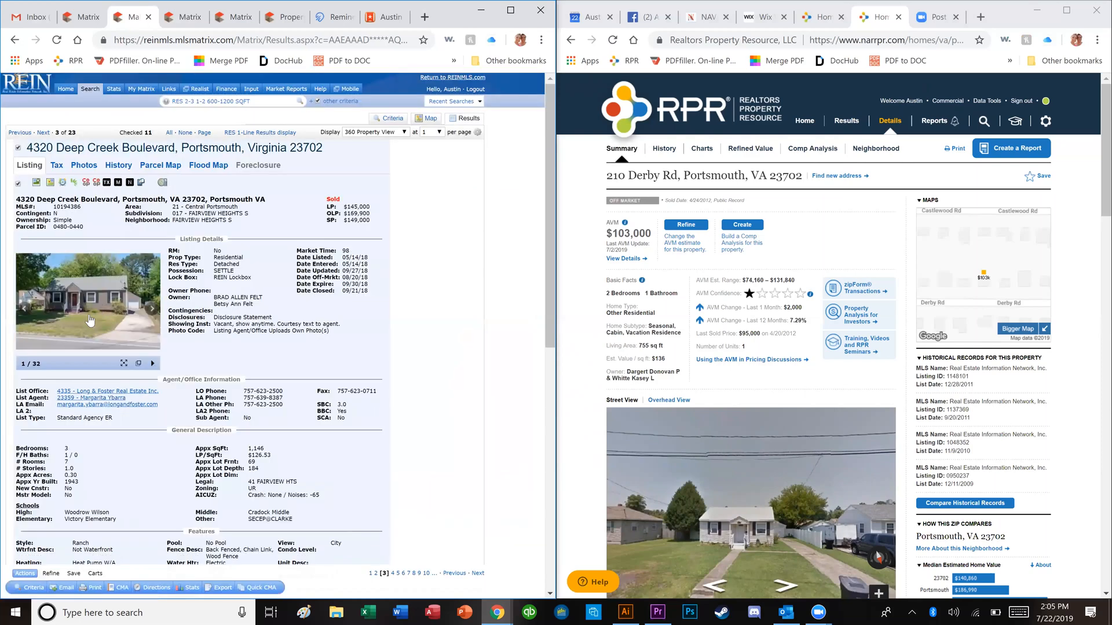
click(90, 320)
key(Right)
key(Right)
key(Right)
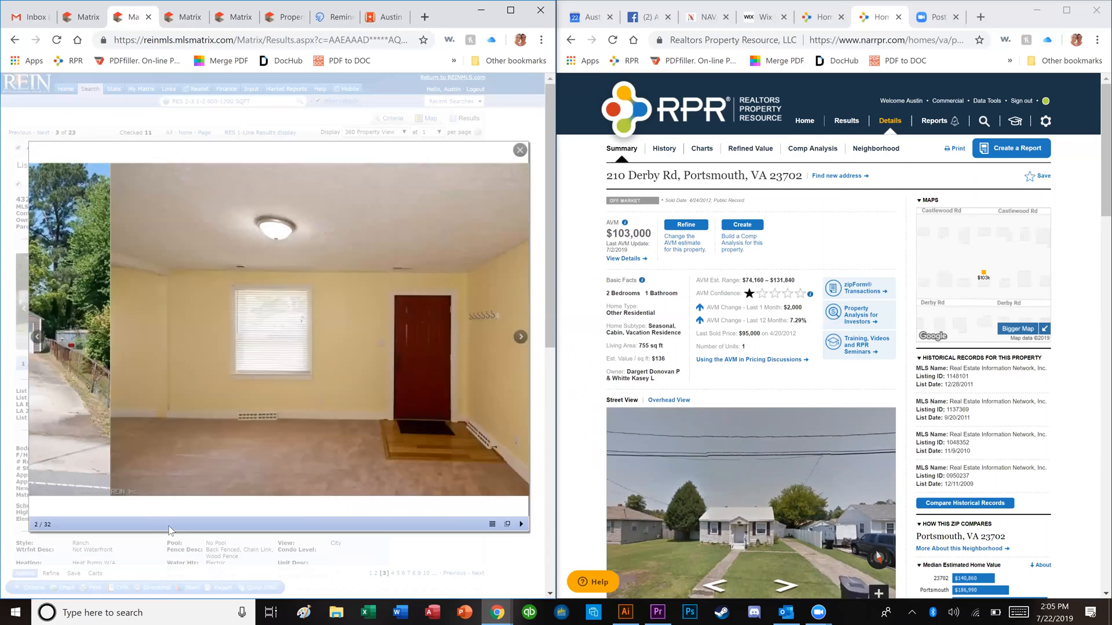
key(Right)
key(Right)
key(Right)
key(Right)
key(Right)
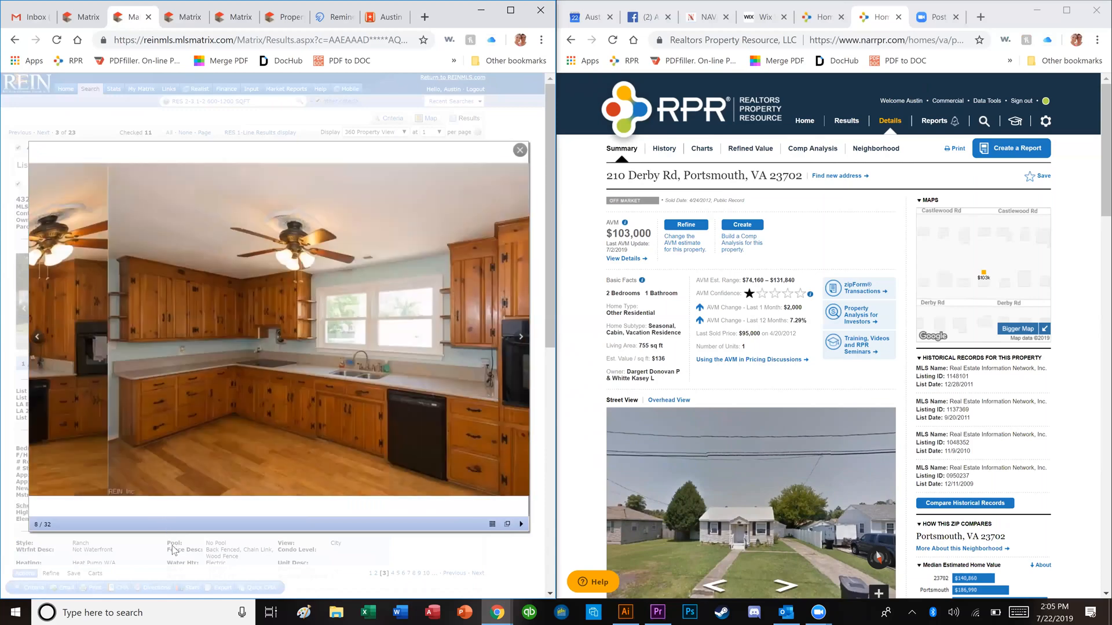
key(Right)
key(Right)
key(Right)
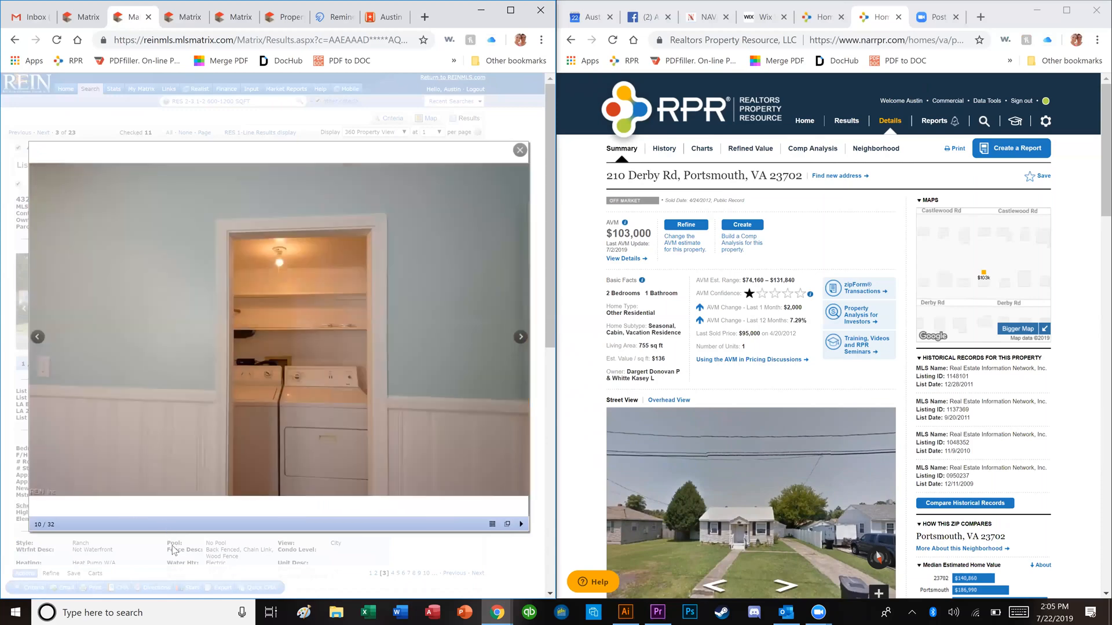
key(Escape)
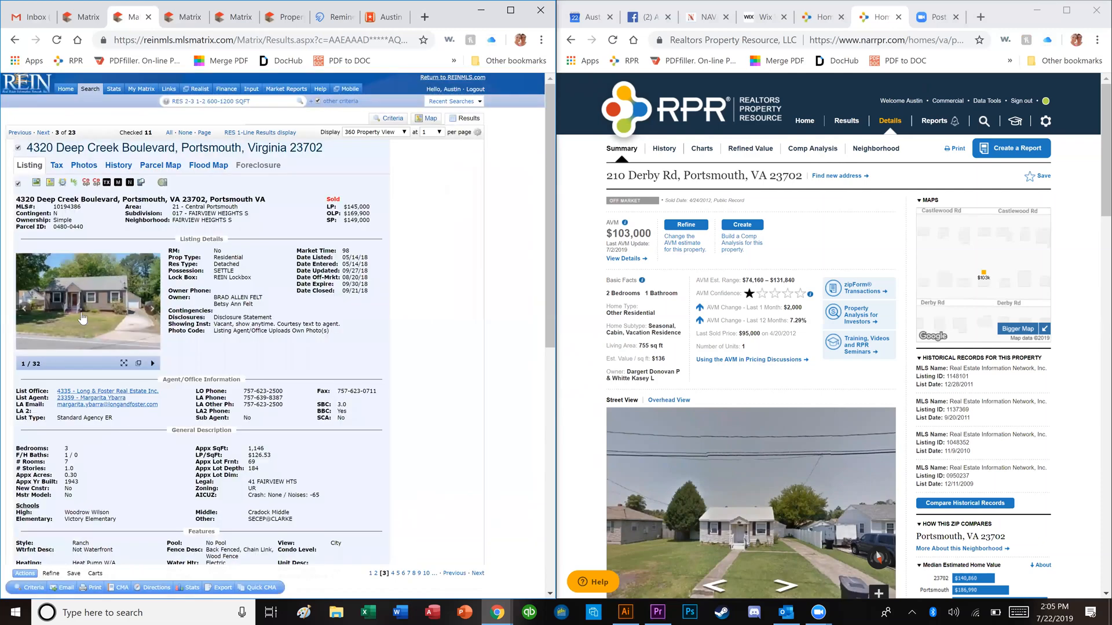
key(Right)
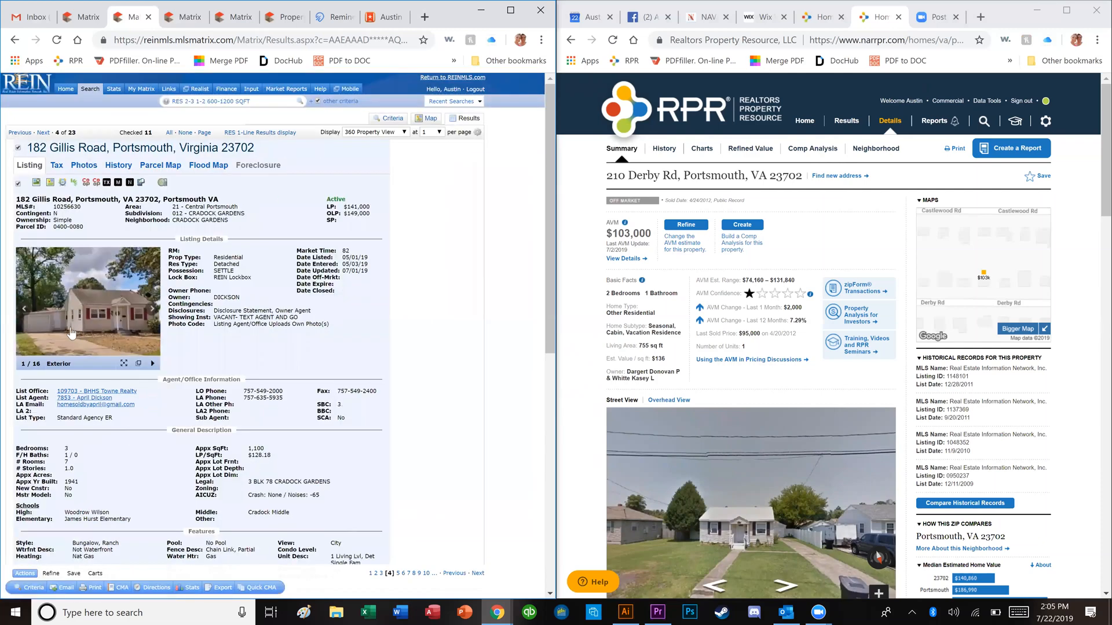
key(Right)
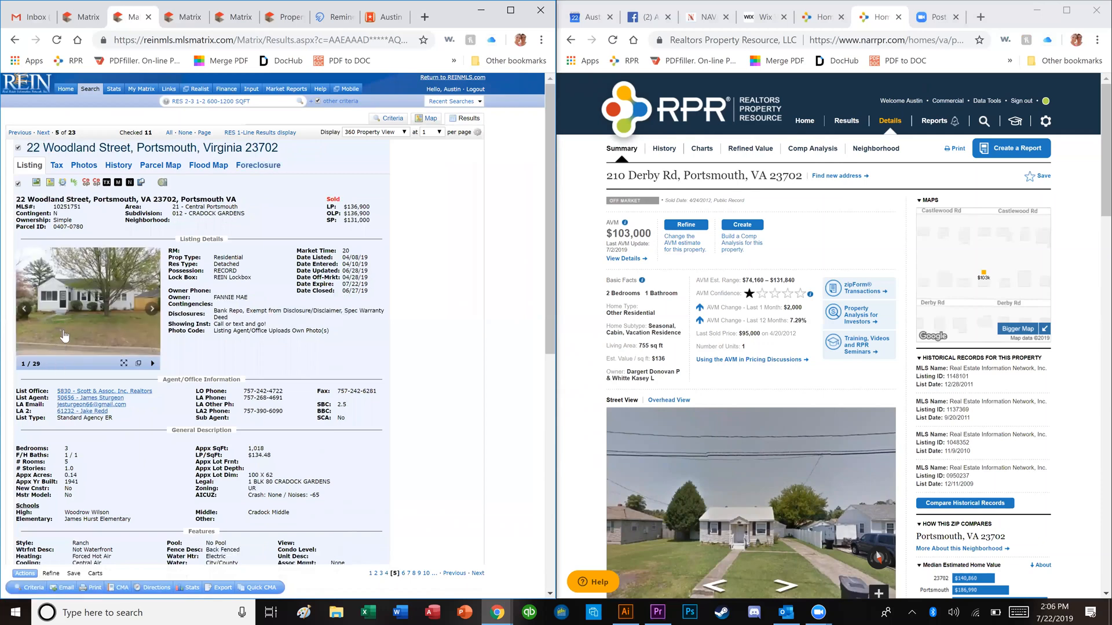
click(77, 330)
key(Right)
key(Right)
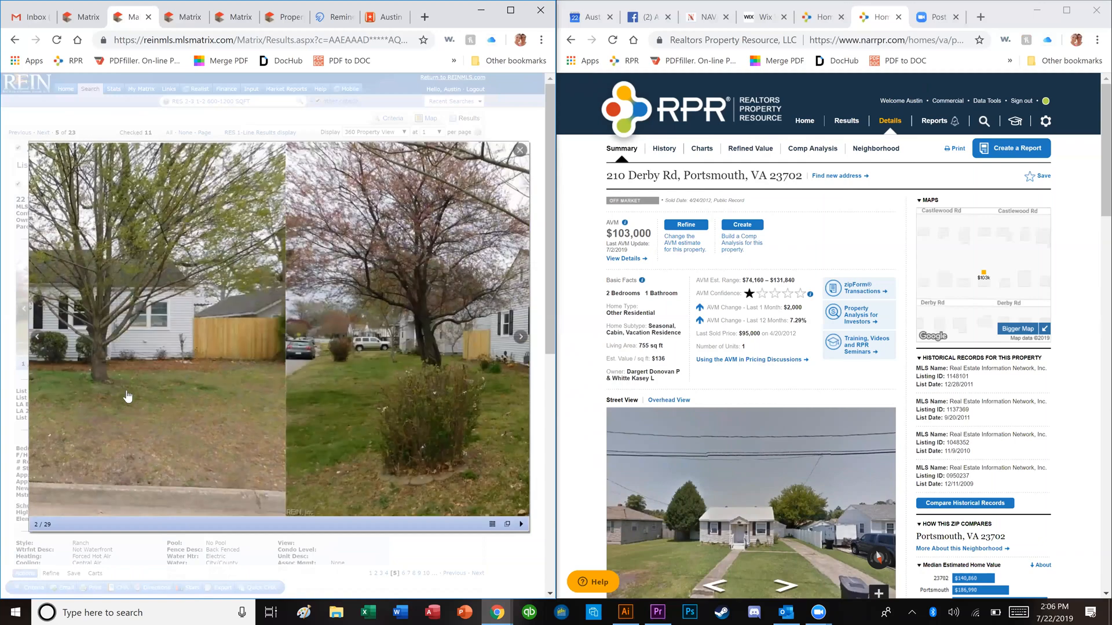
key(Right)
key(Right)
key(Right)
key(Right)
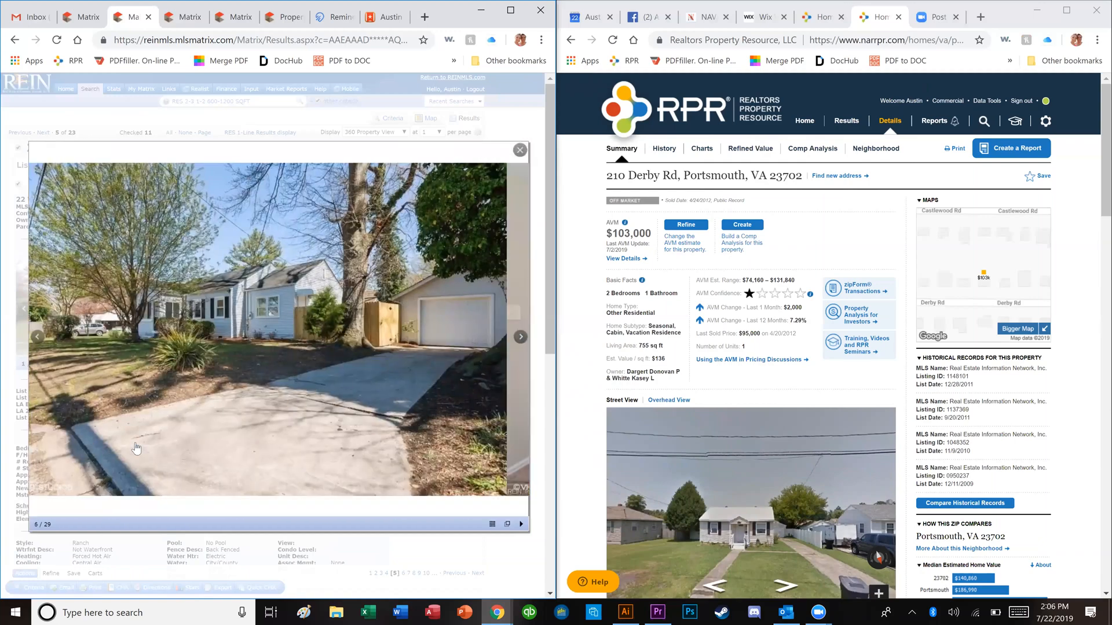
key(Right)
key(Right)
key(Right)
key(Right)
key(Right)
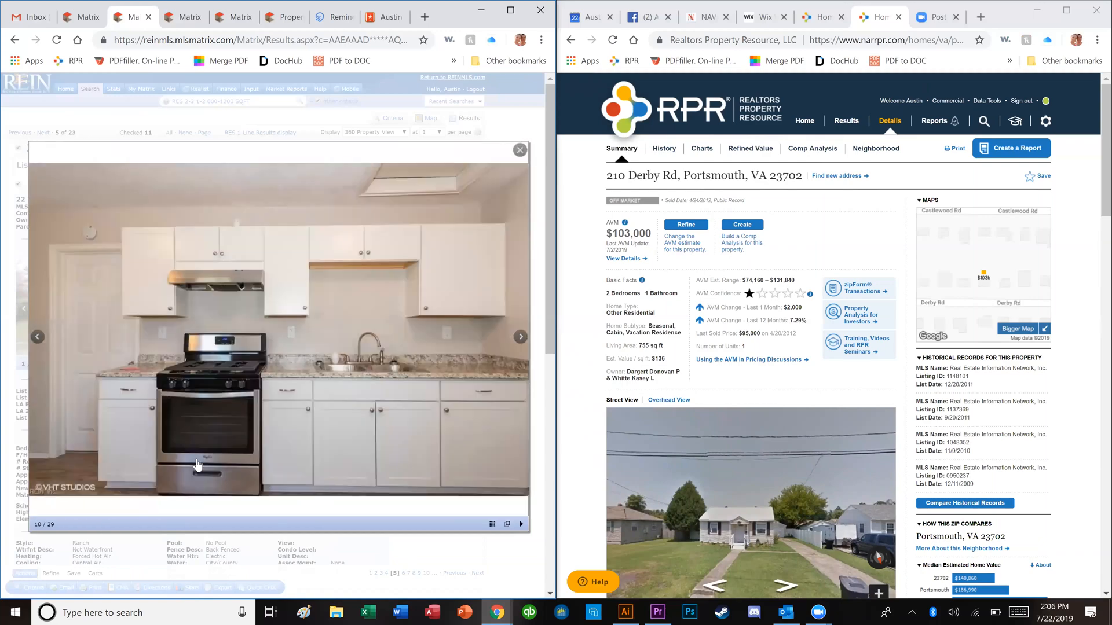
key(Right)
key(Right)
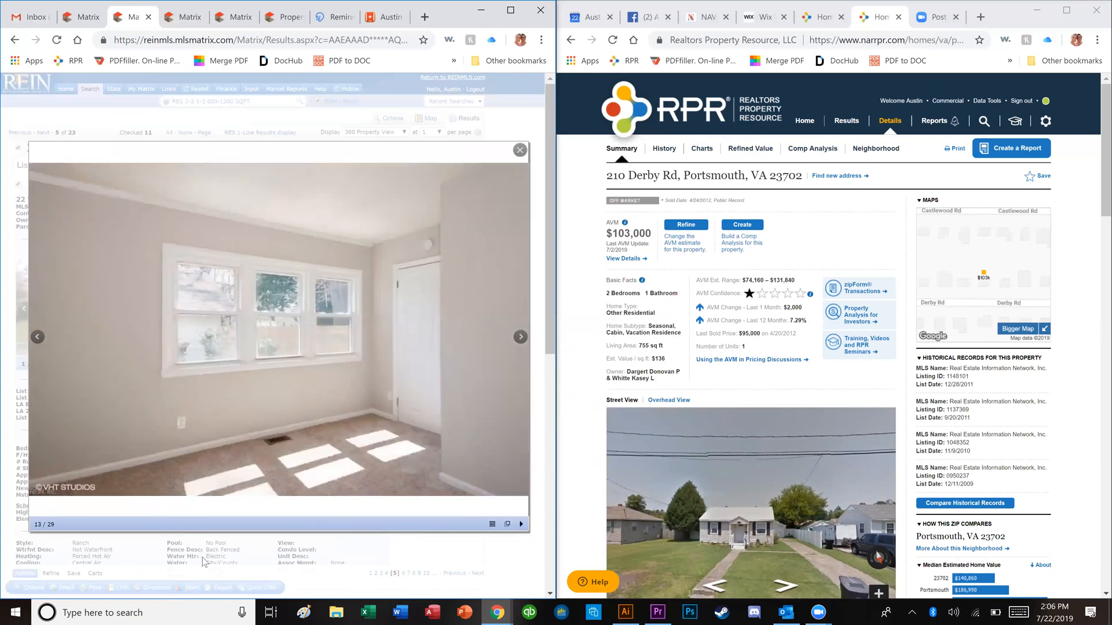
key(Escape)
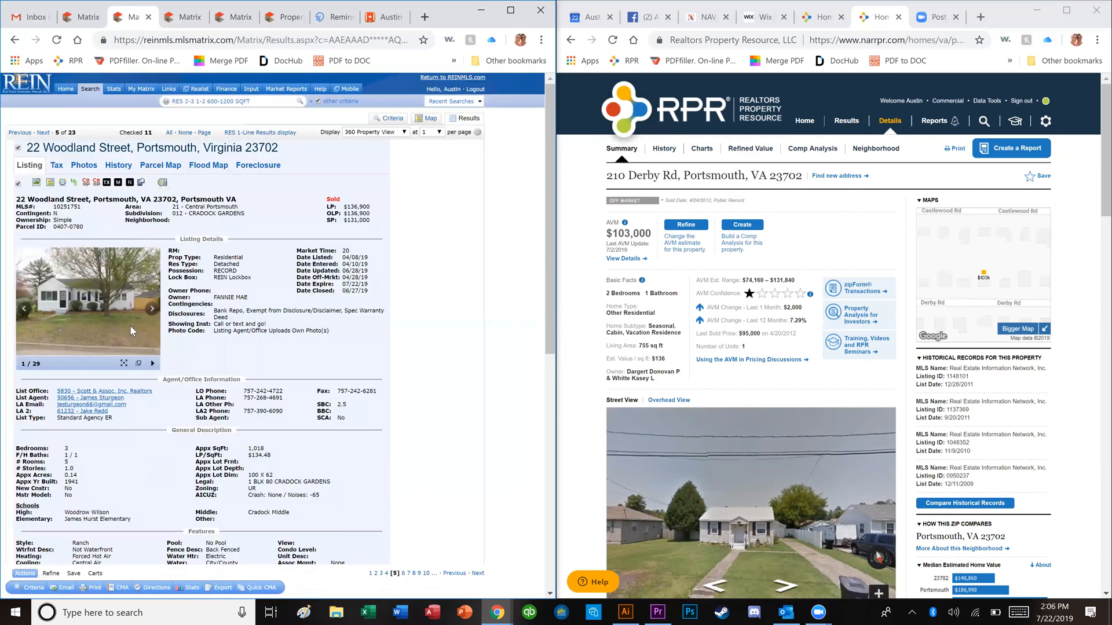
key(Right)
click(106, 325)
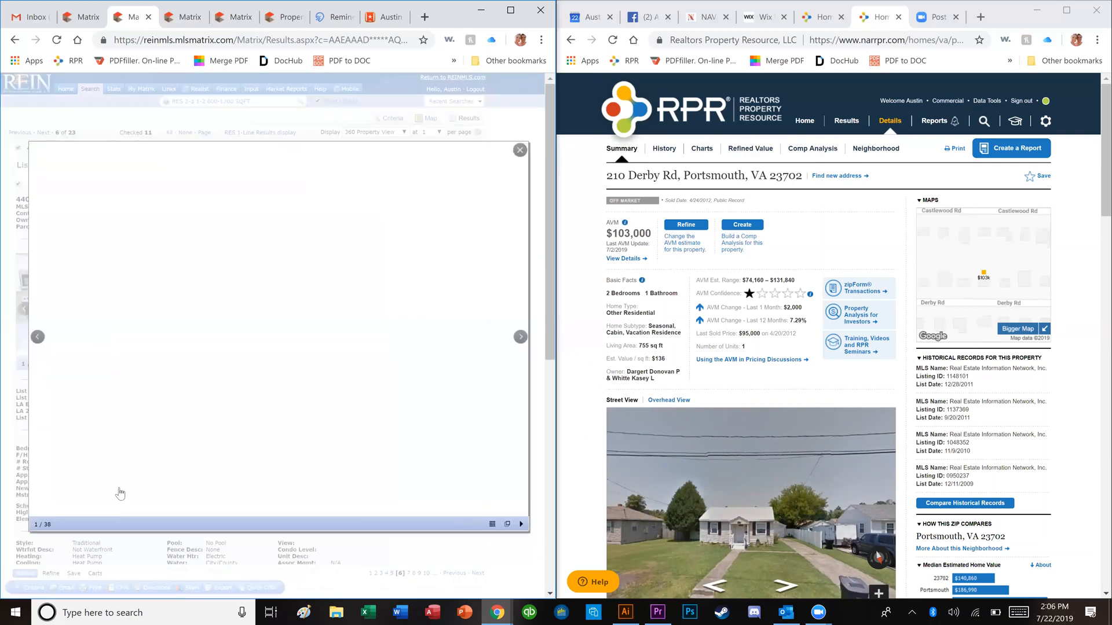
key(Right)
key(Right)
key(Right)
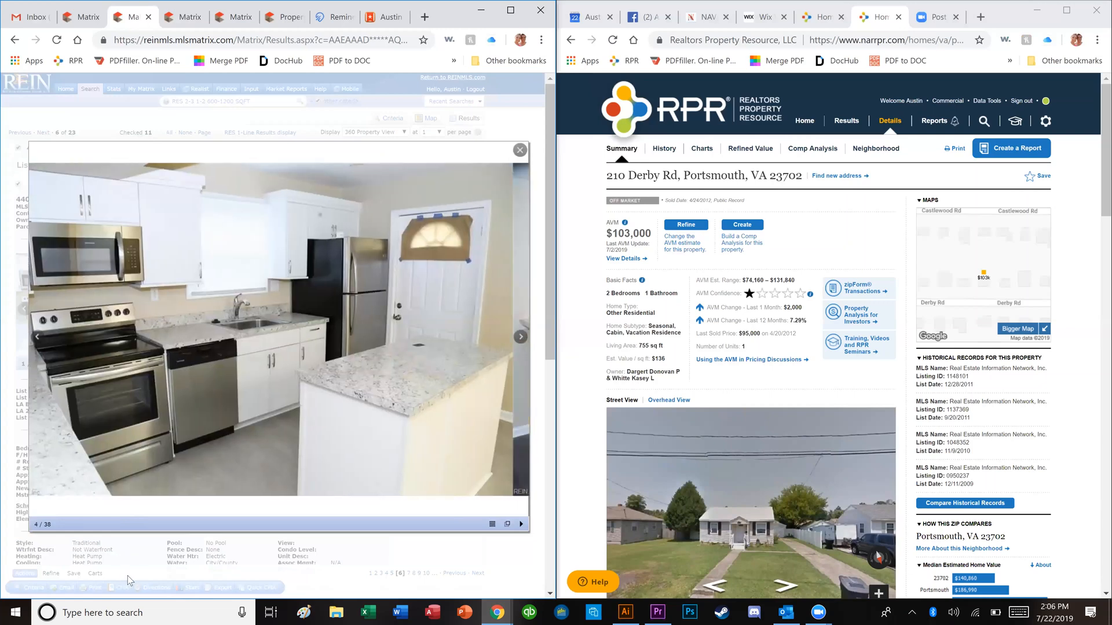
key(Right)
key(Right)
key(Right)
key(Right)
key(Right)
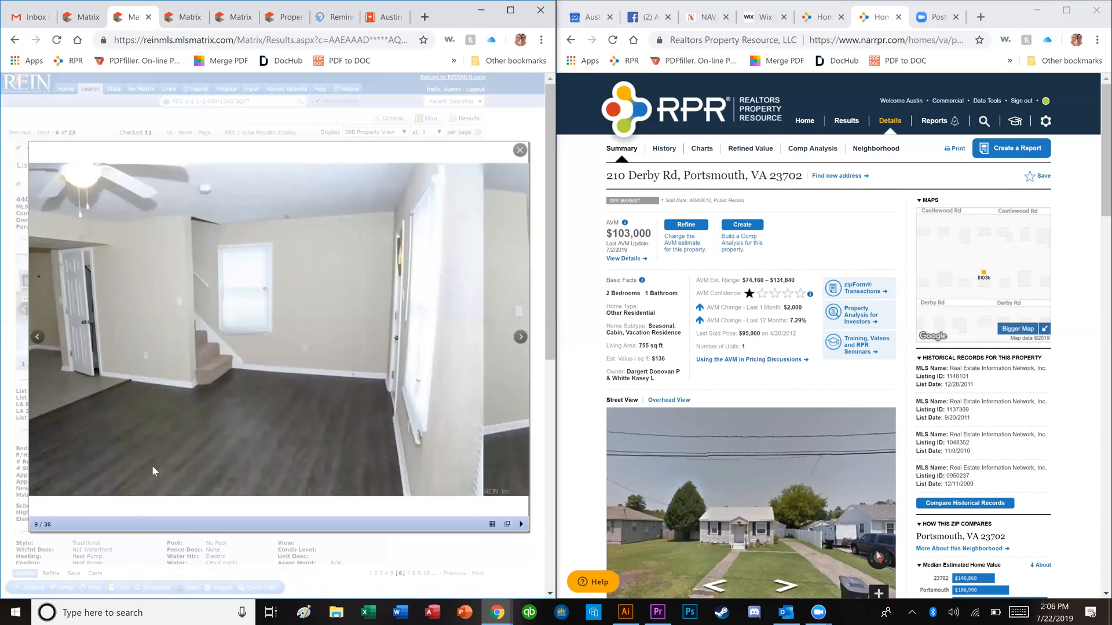
key(Escape)
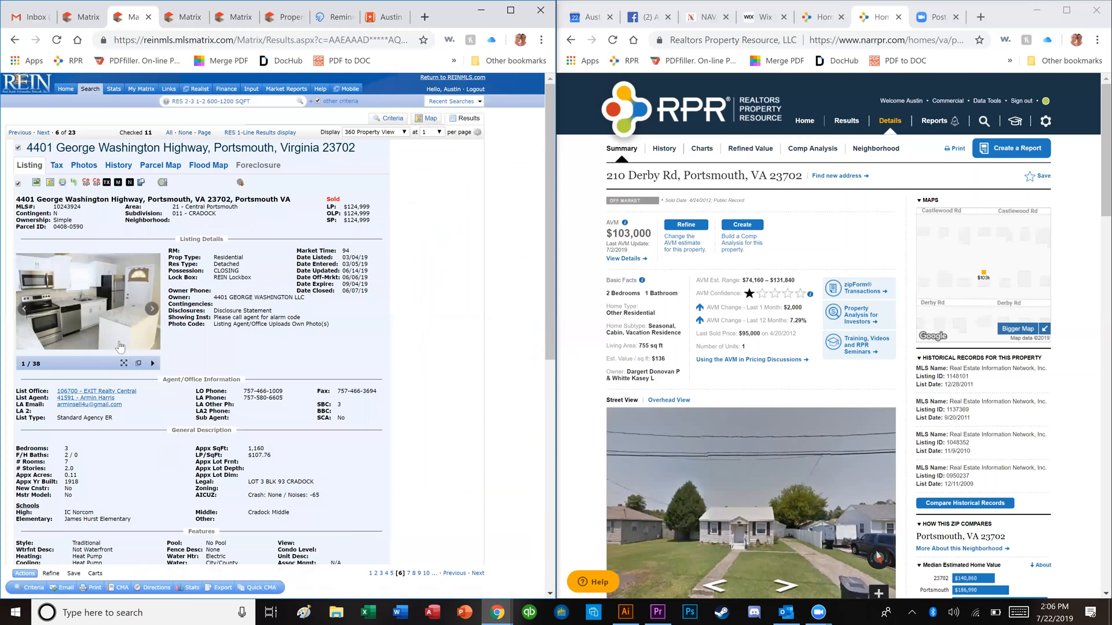
key(Right)
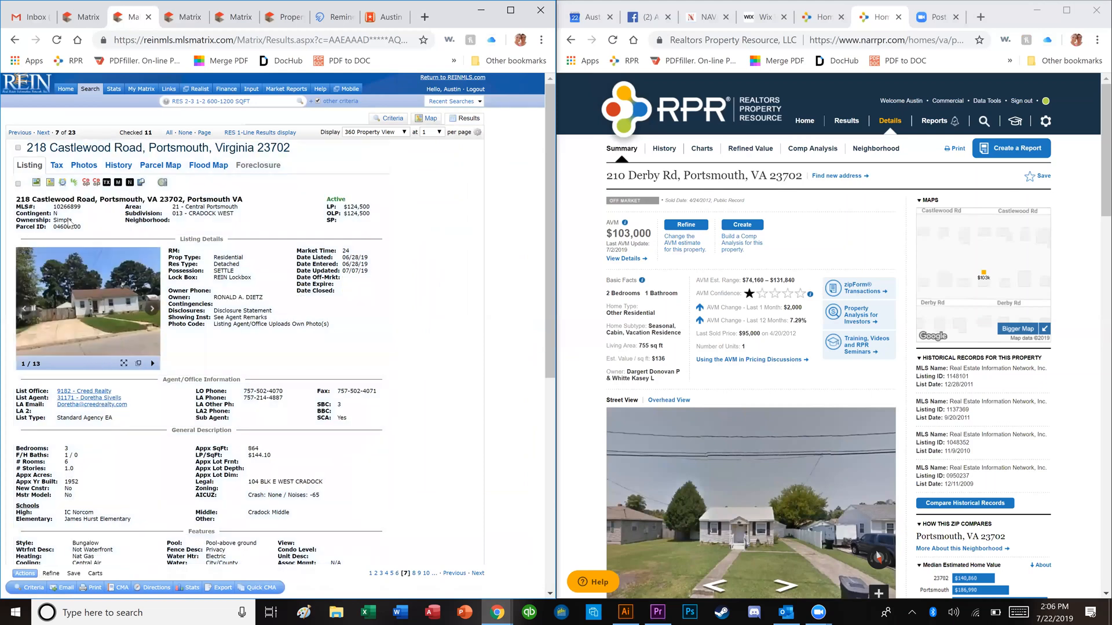
key(Left)
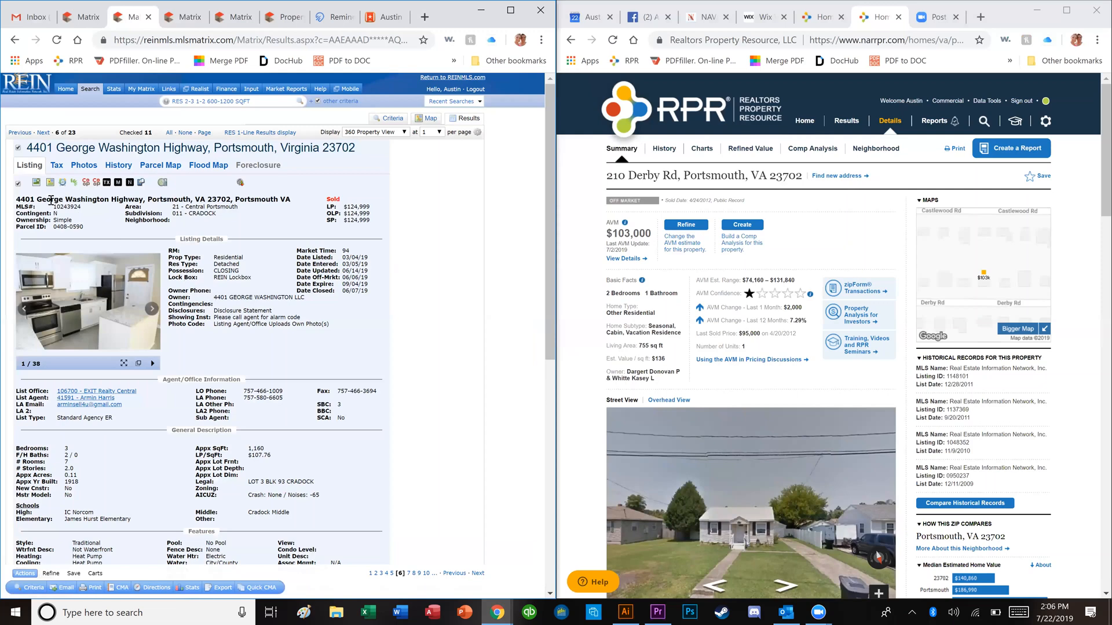
triple_click(51, 200)
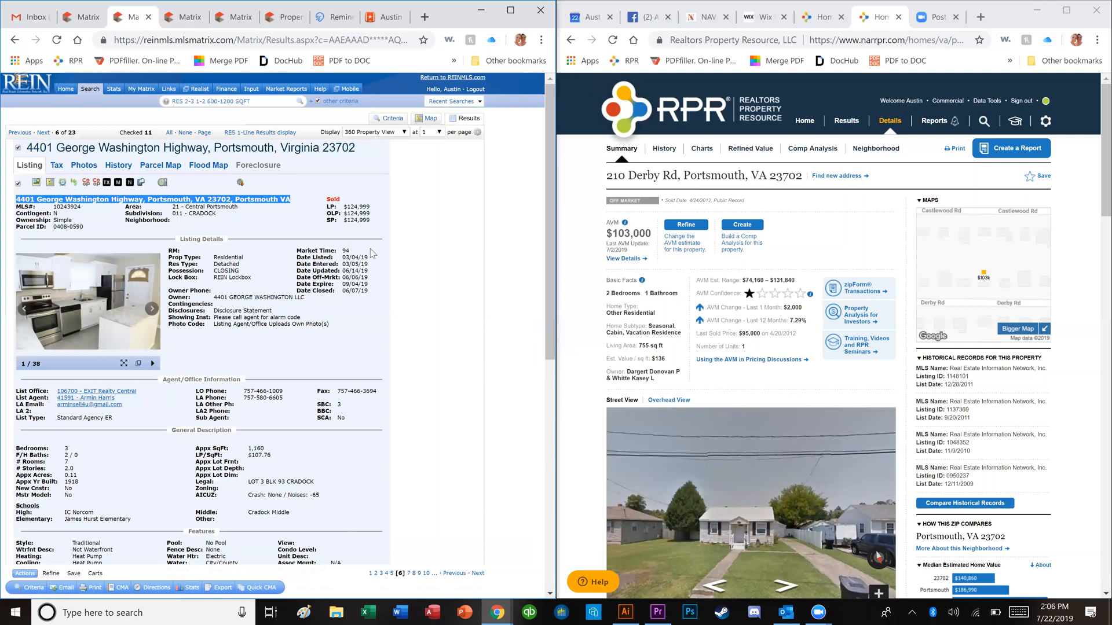
click(239, 373)
key(Right)
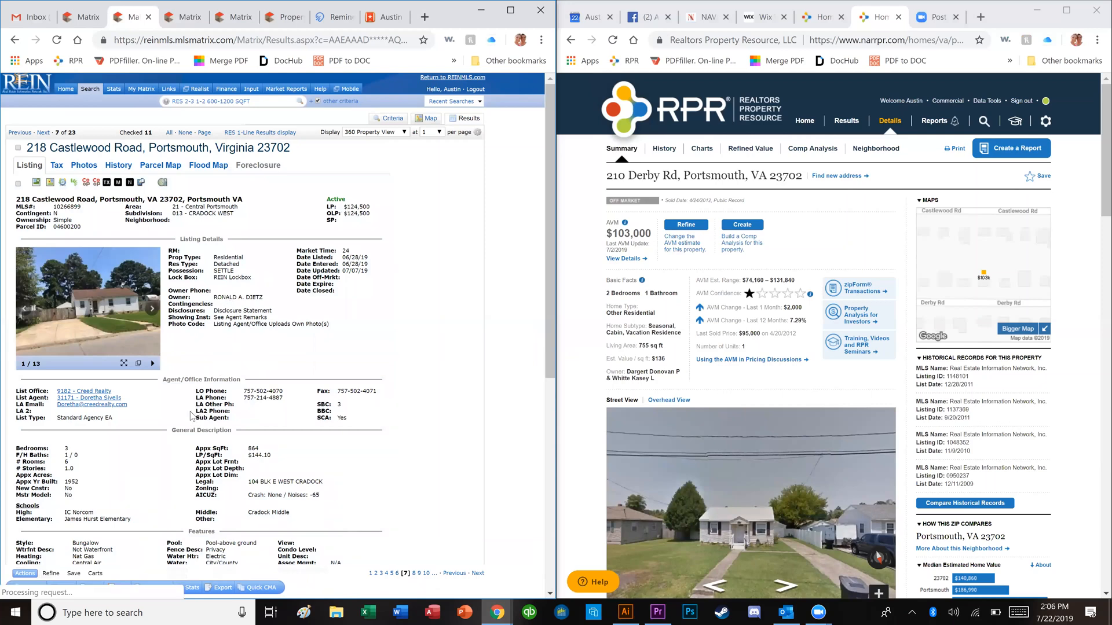
click(44, 132)
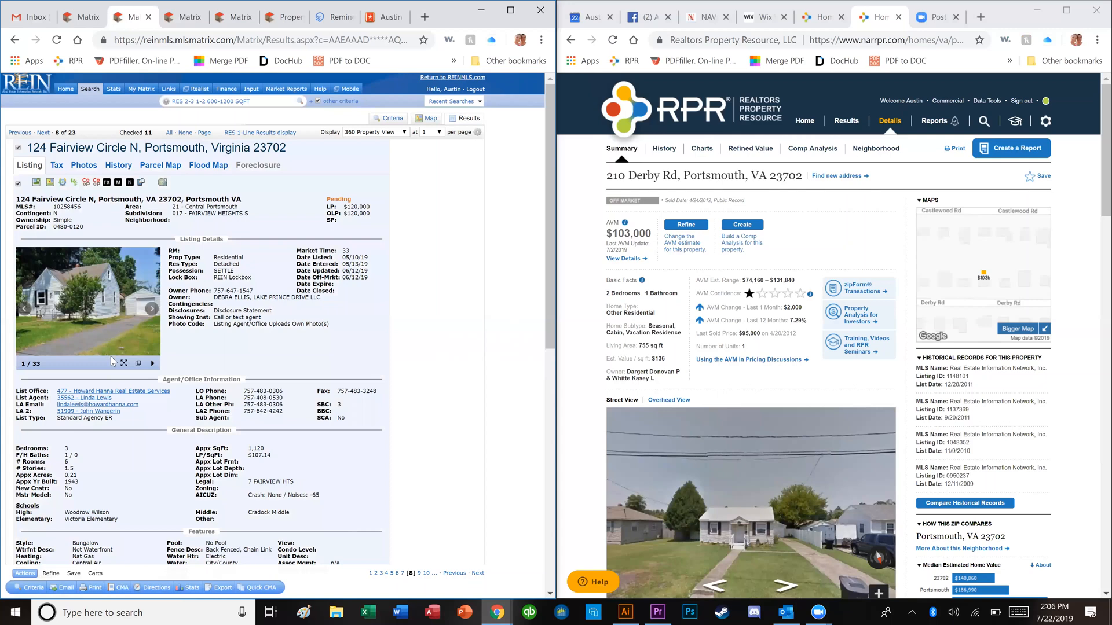
click(44, 133)
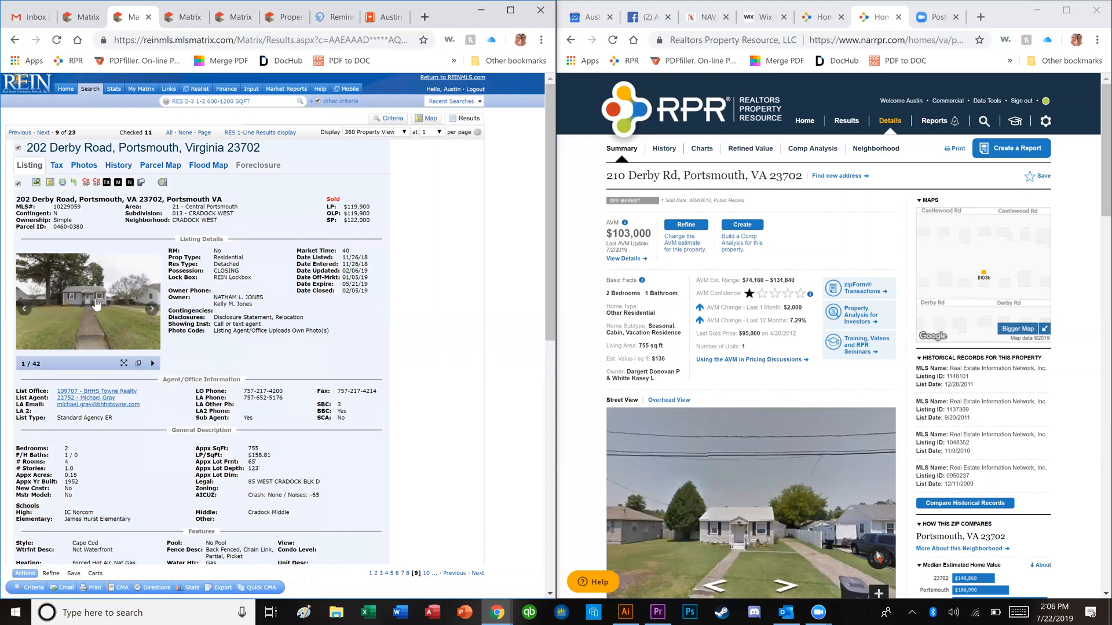
click(153, 272)
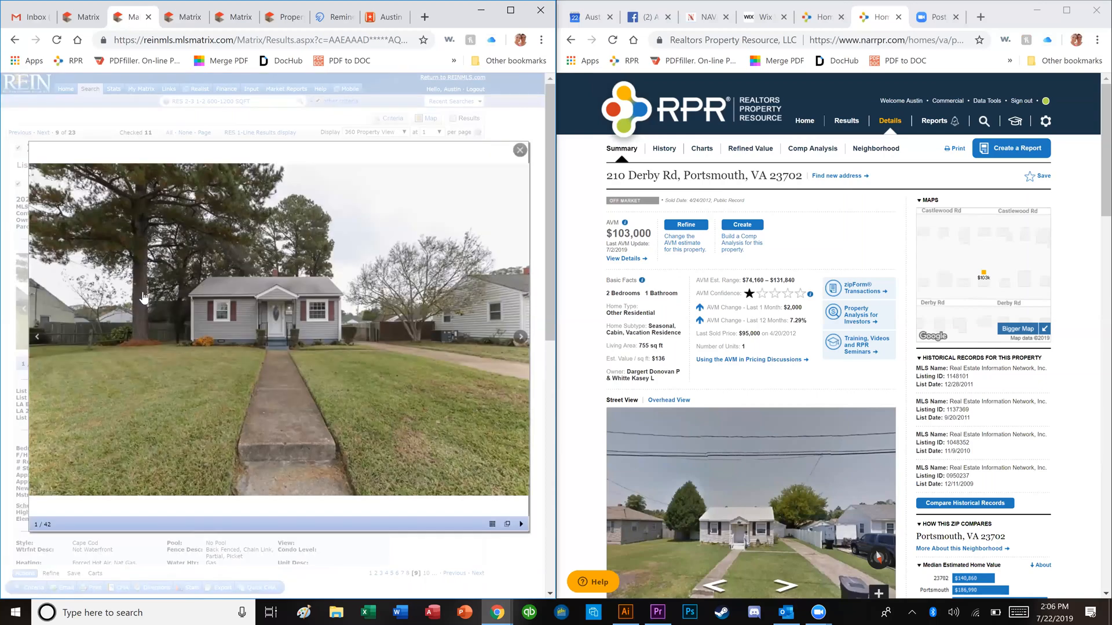
click(150, 324)
key(Right)
key(Right)
key(Right)
key(Right)
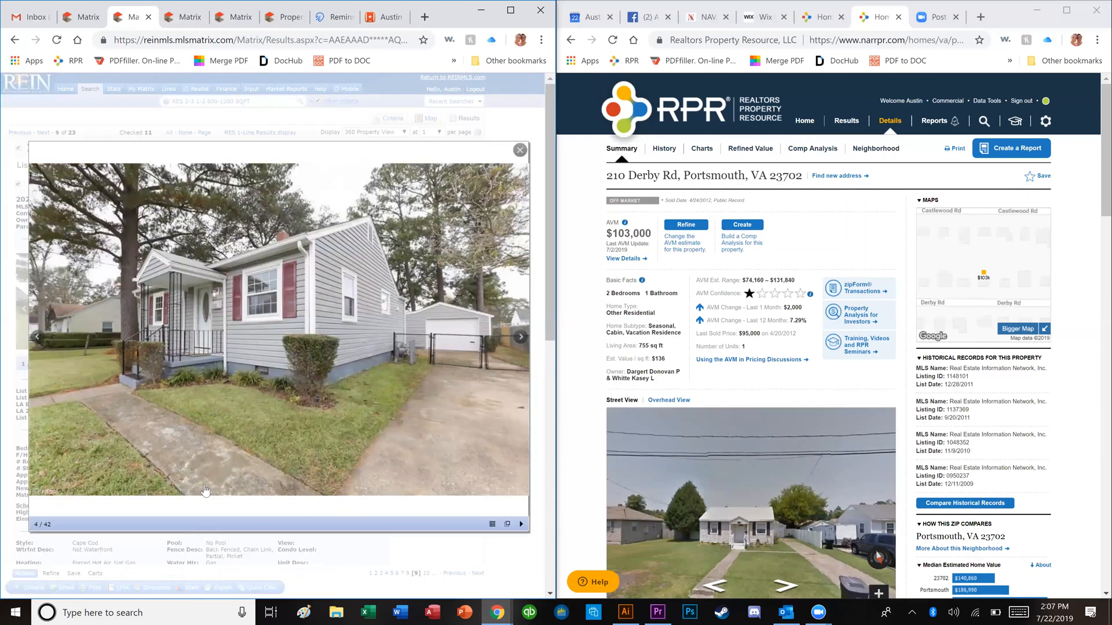
key(Right)
key(Right)
key(Right)
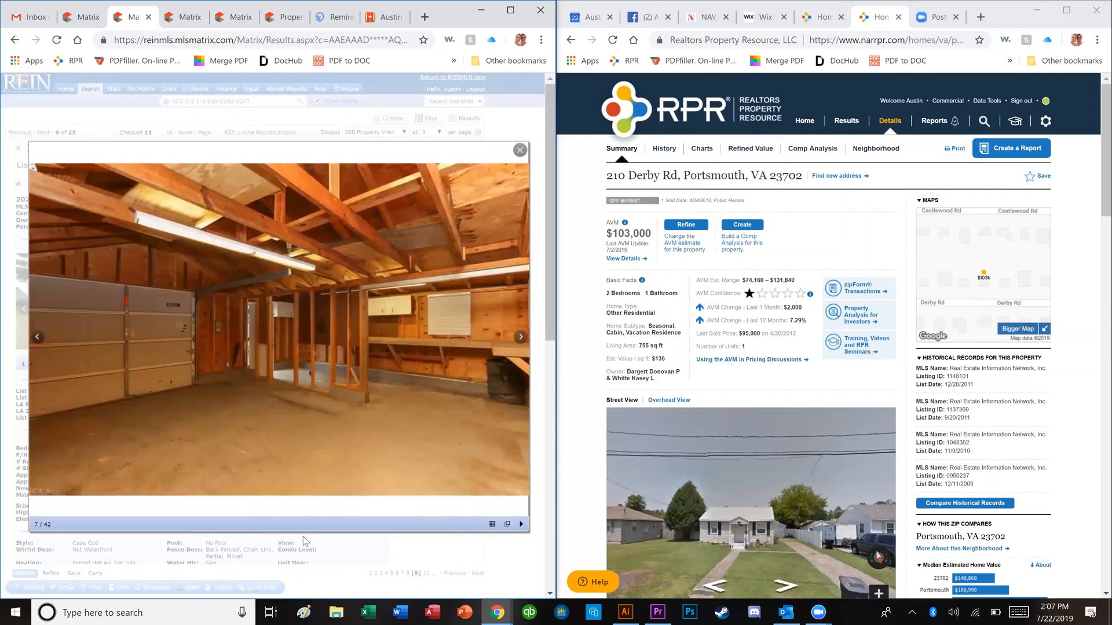
key(Right)
key(Right)
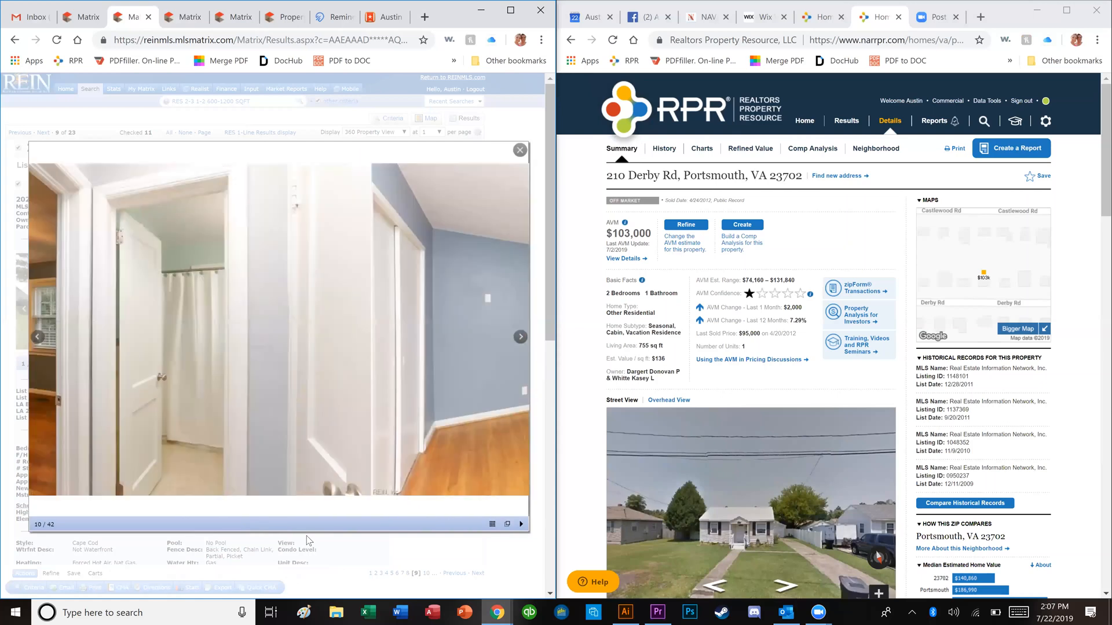
key(Right)
key(Right)
key(Right)
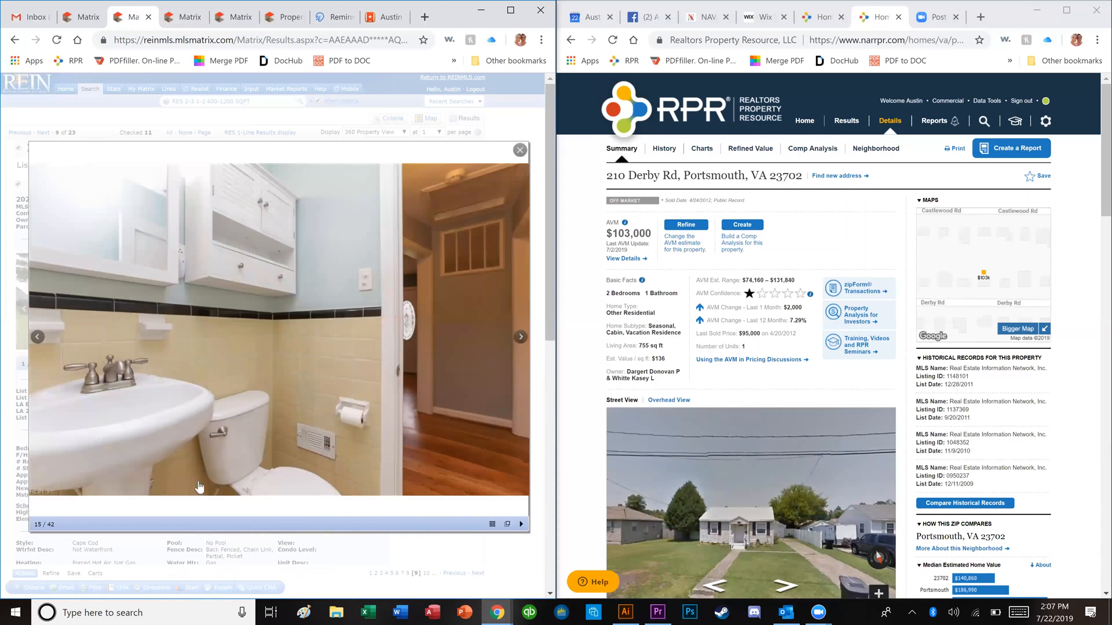
key(Right)
key(Right)
key(Right)
key(Right)
key(Right)
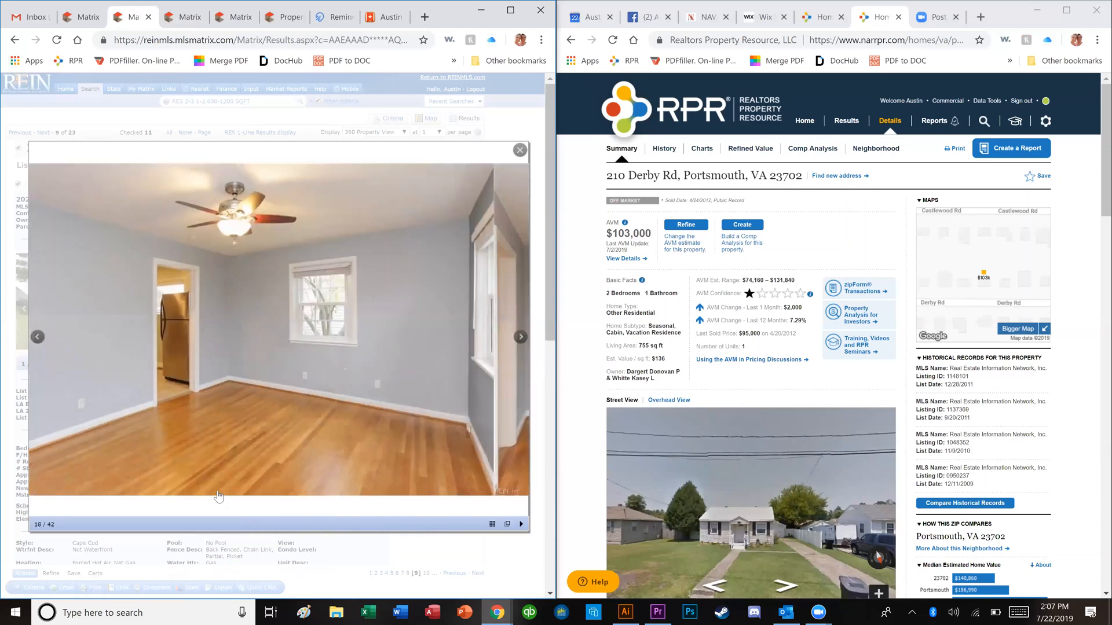
key(Right)
key(Right)
key(Right)
key(Right)
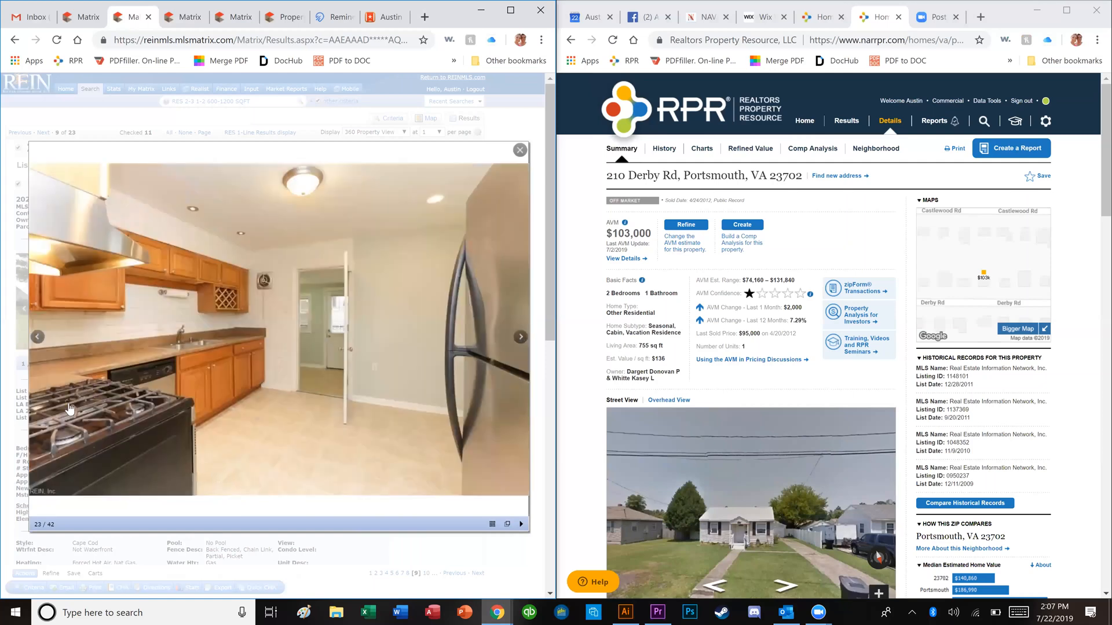
key(Right)
key(Right)
key(Right)
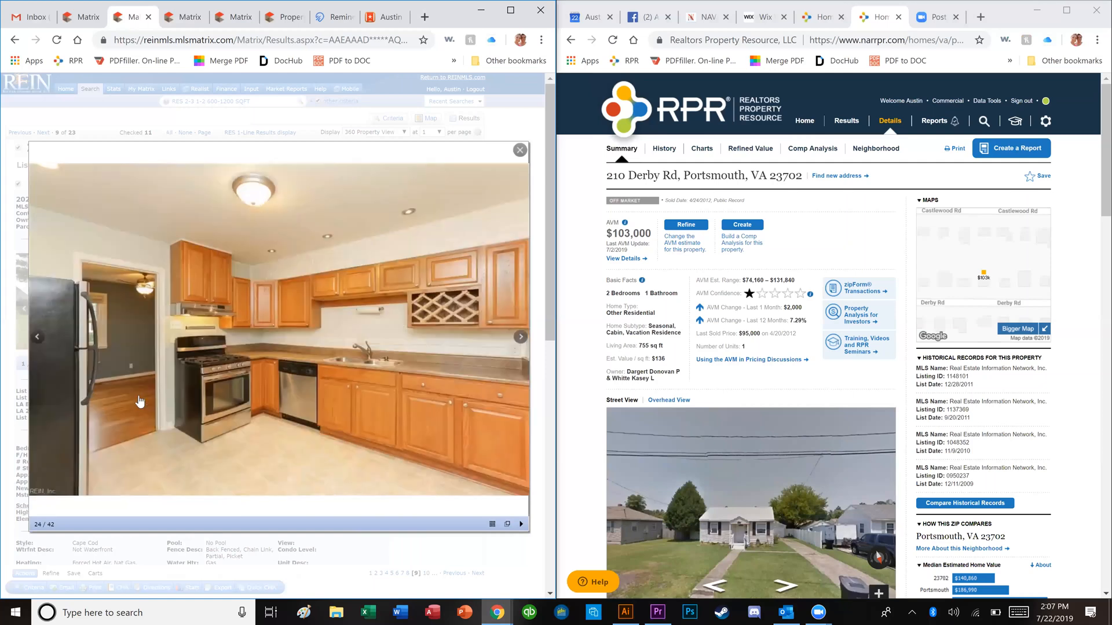
key(Right)
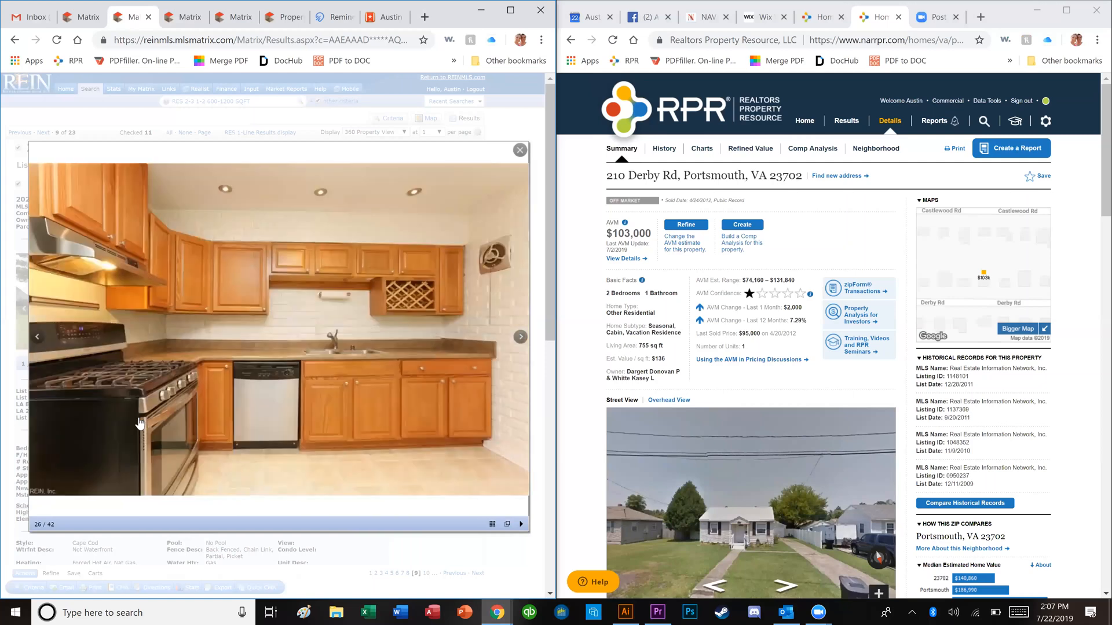
key(Right)
key(Left)
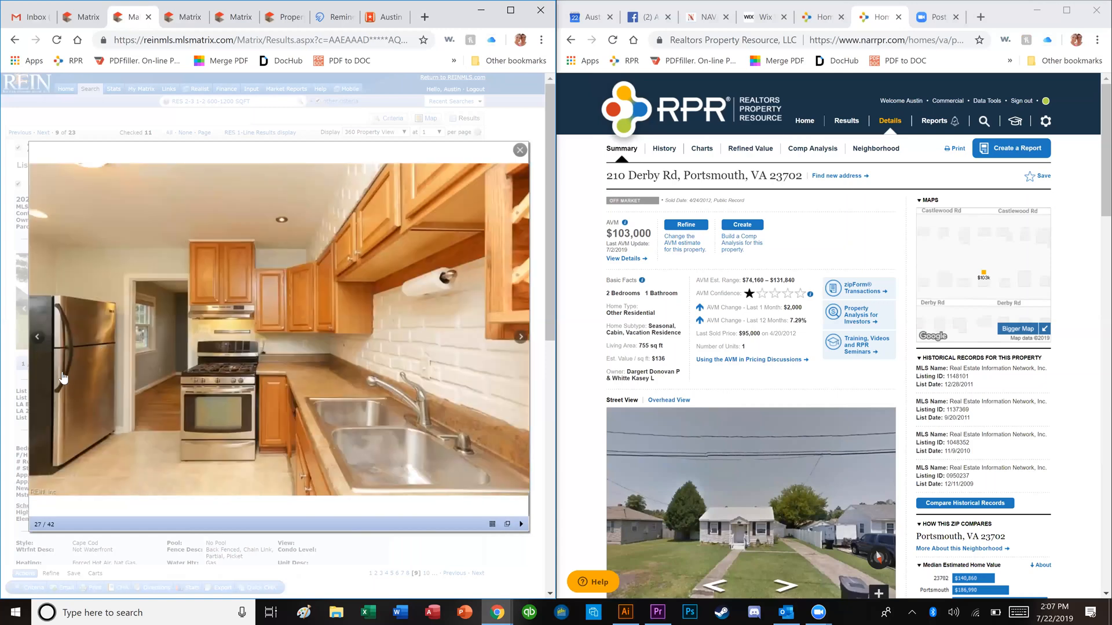
key(Right)
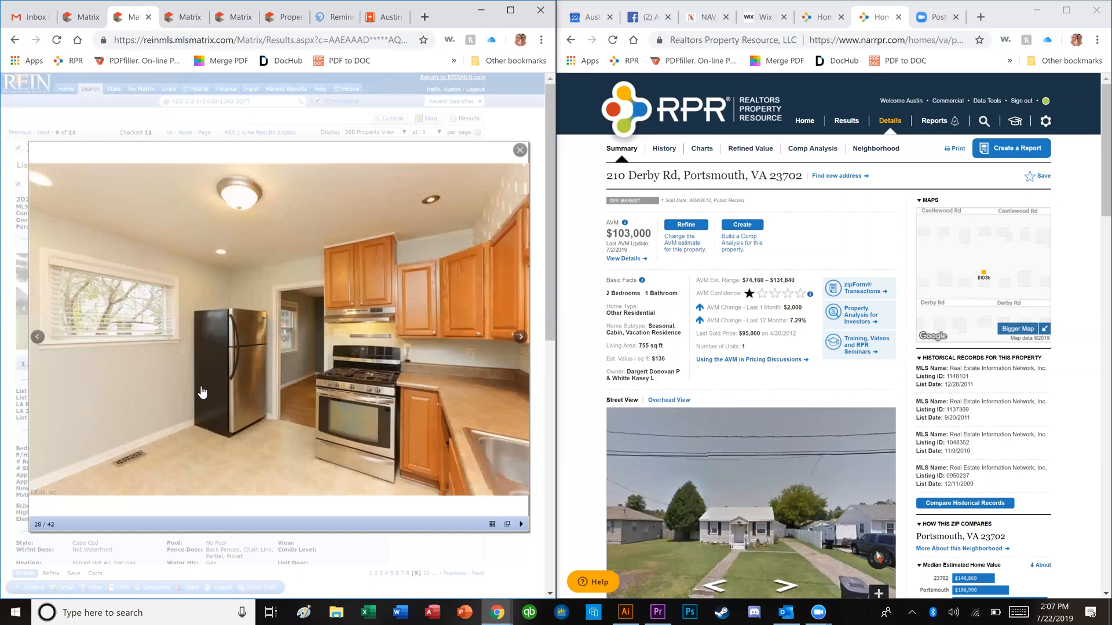
key(Right)
key(Right)
key(Right)
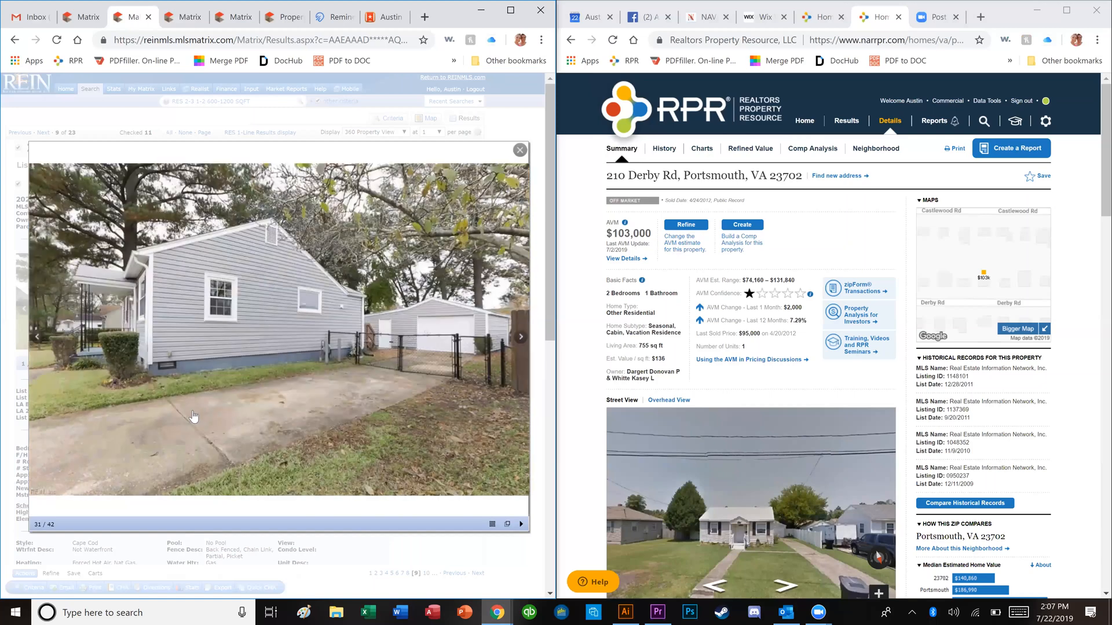
key(Right)
key(Right)
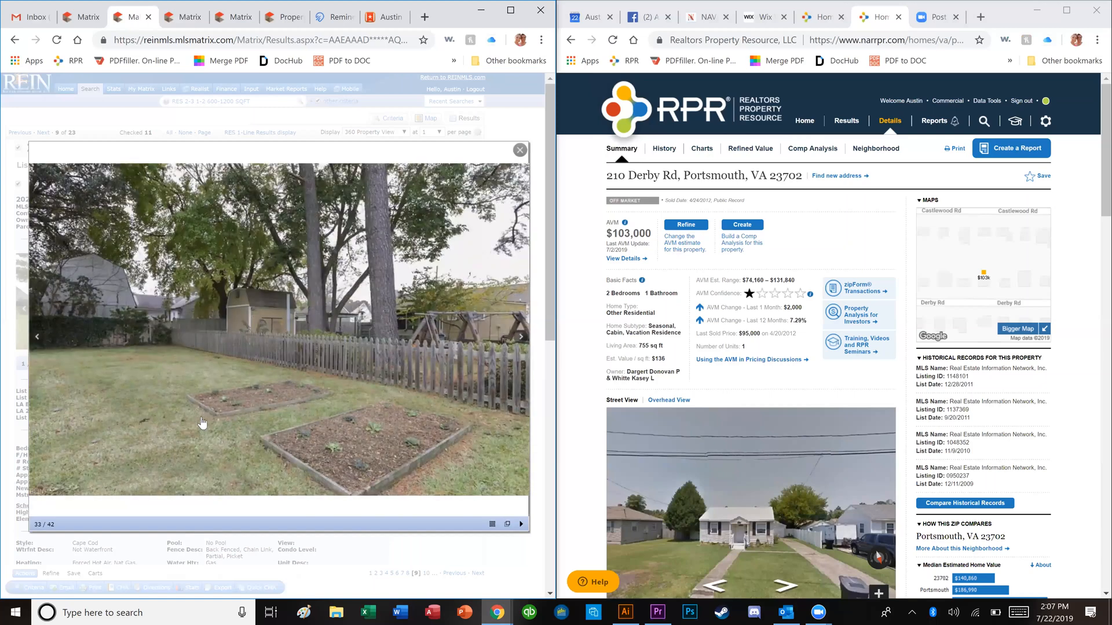
key(Right)
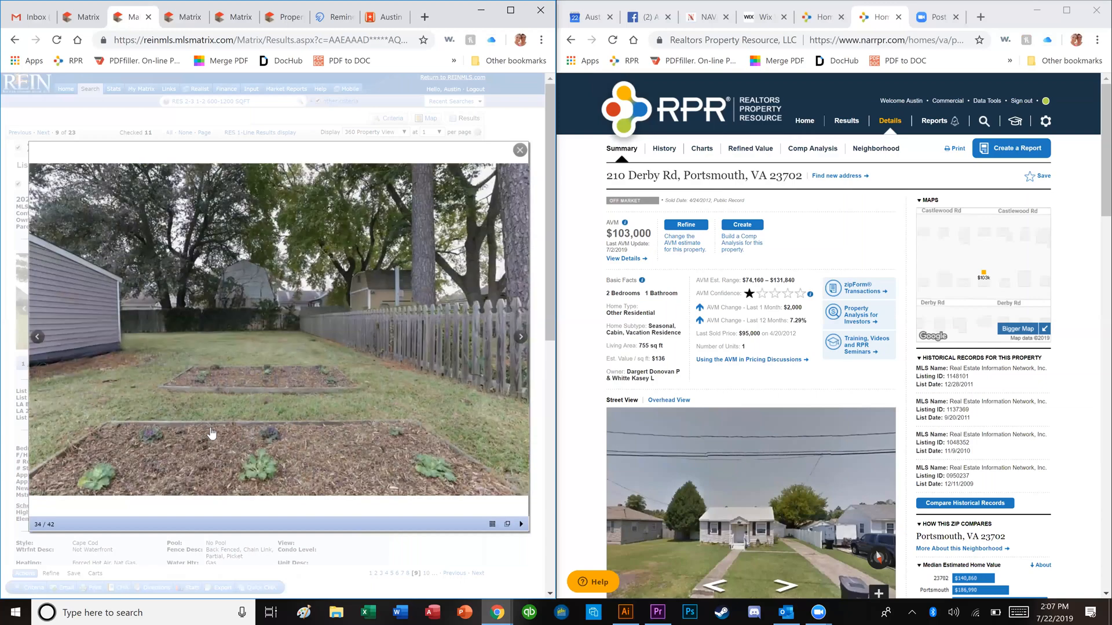
key(Right)
key(Right)
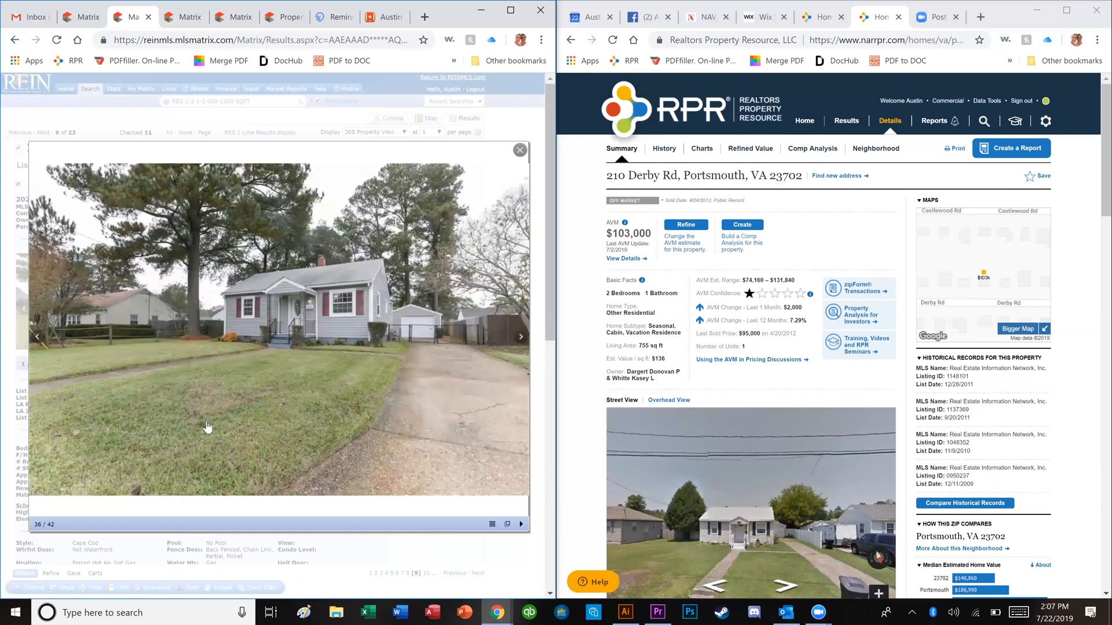
key(Right)
key(Right)
key(Right)
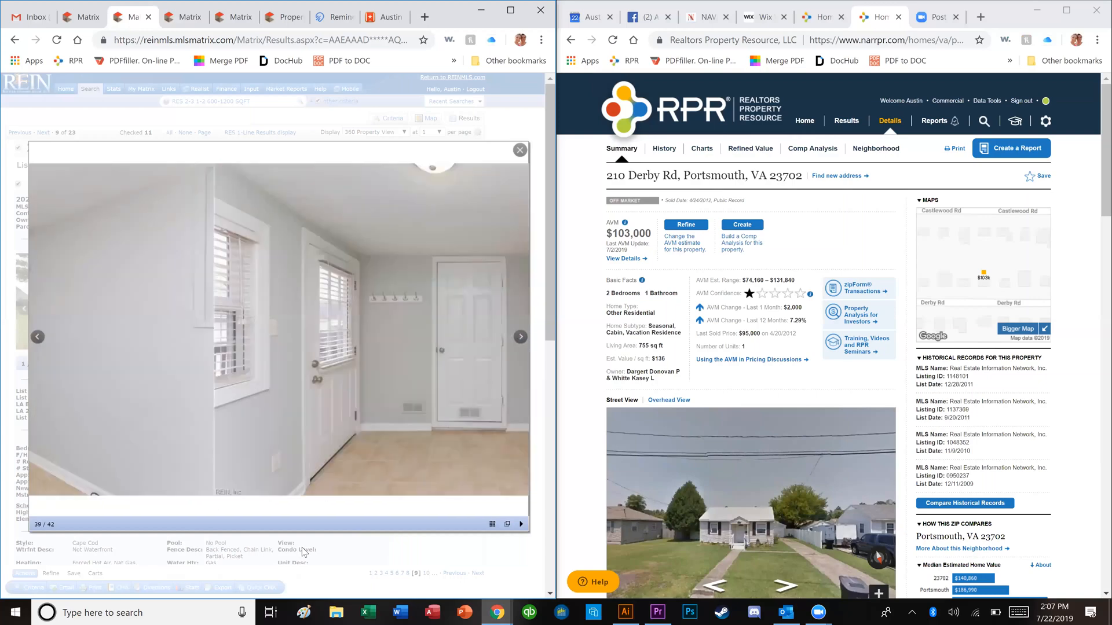
key(Right)
key(Right)
key(Right)
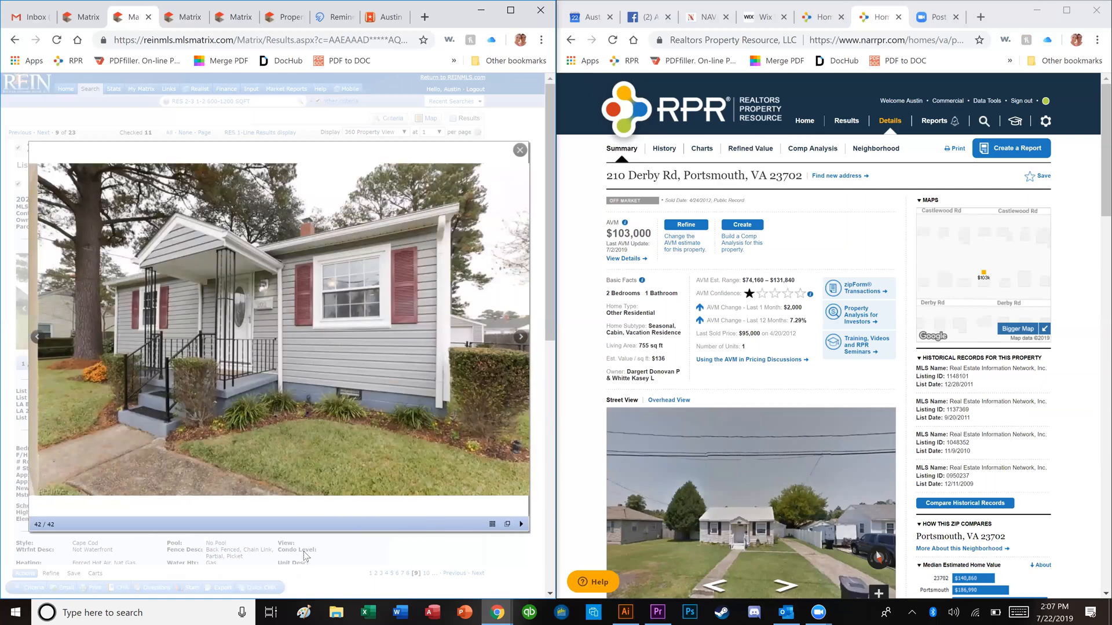
key(Right)
key(Escape)
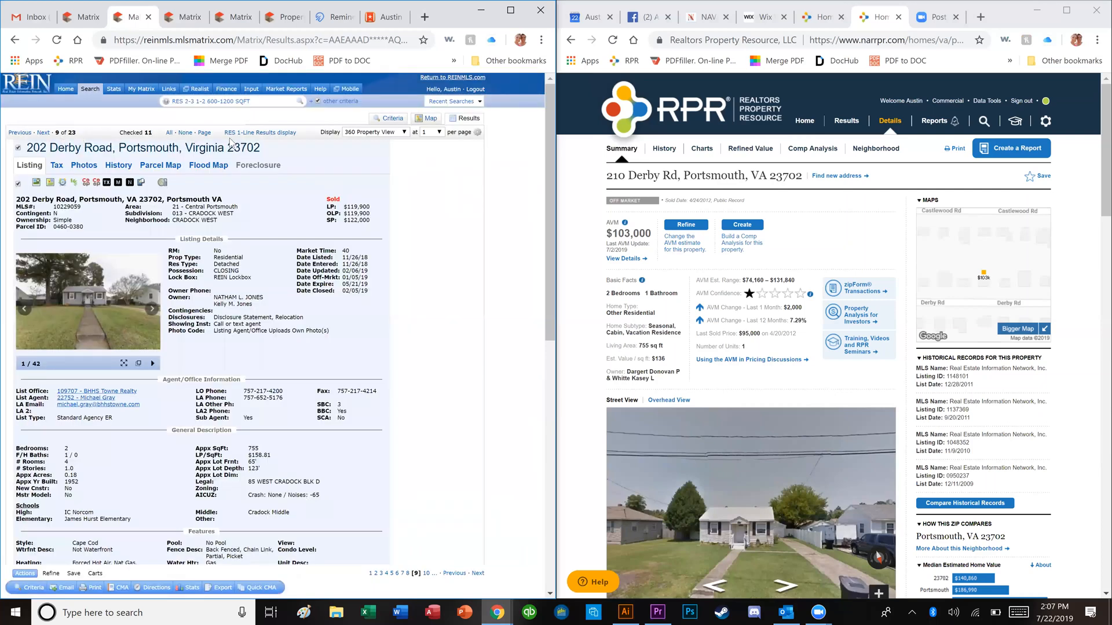
click(185, 132)
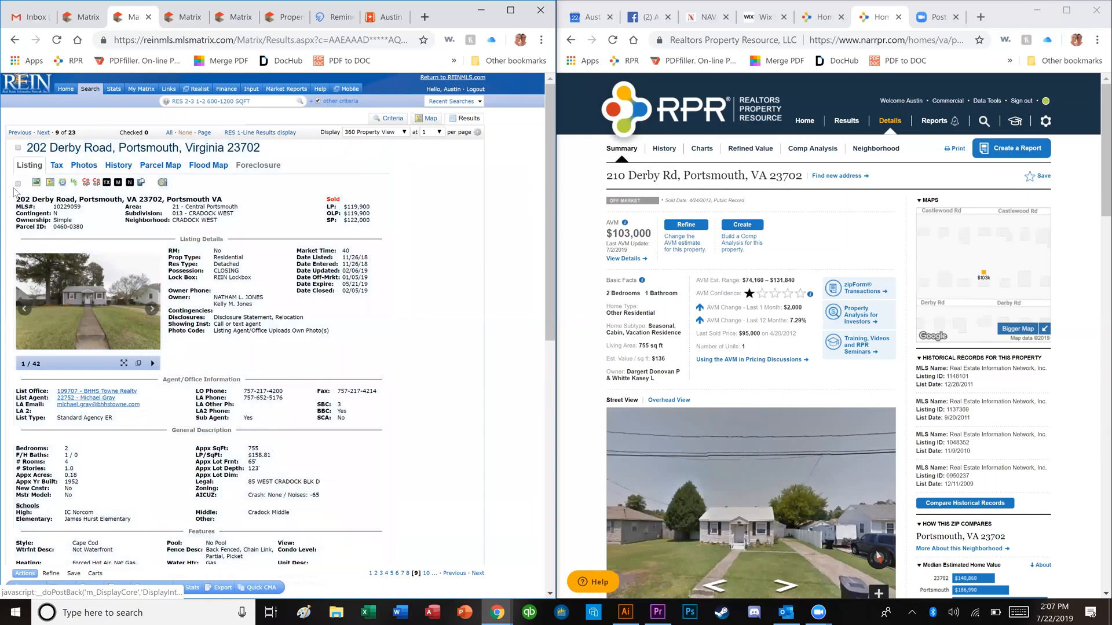
click(18, 184)
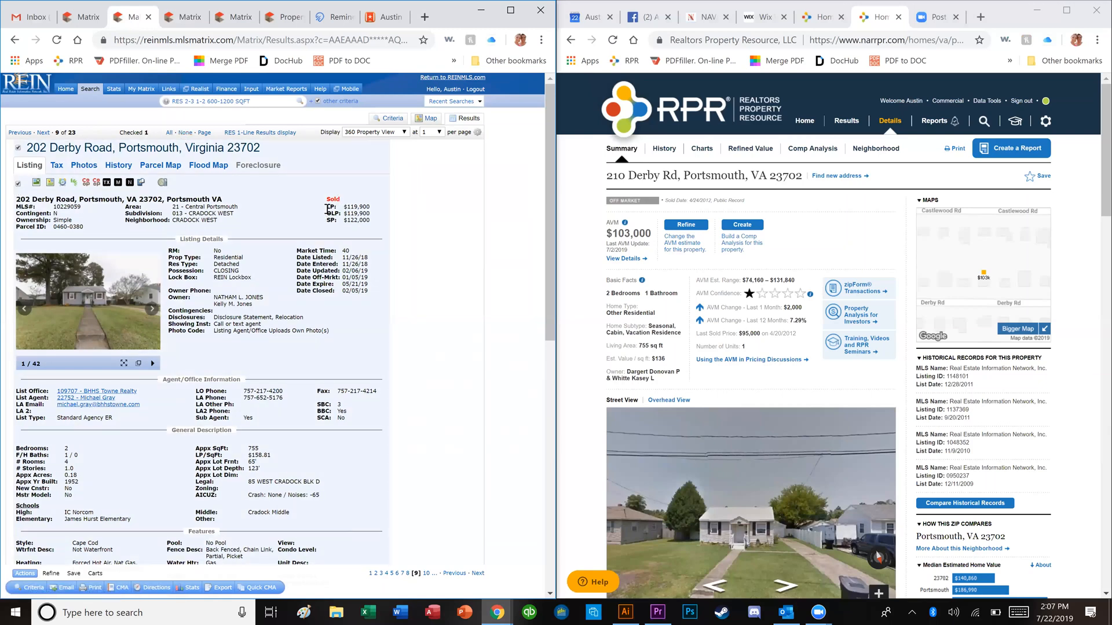
key(Right)
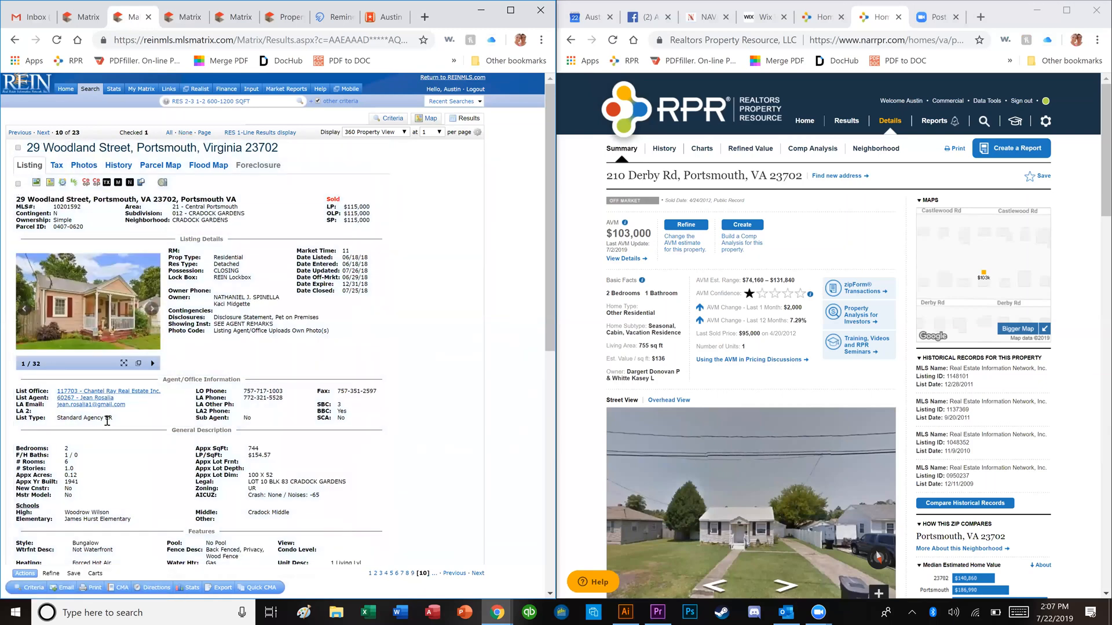
click(90, 279)
key(Right)
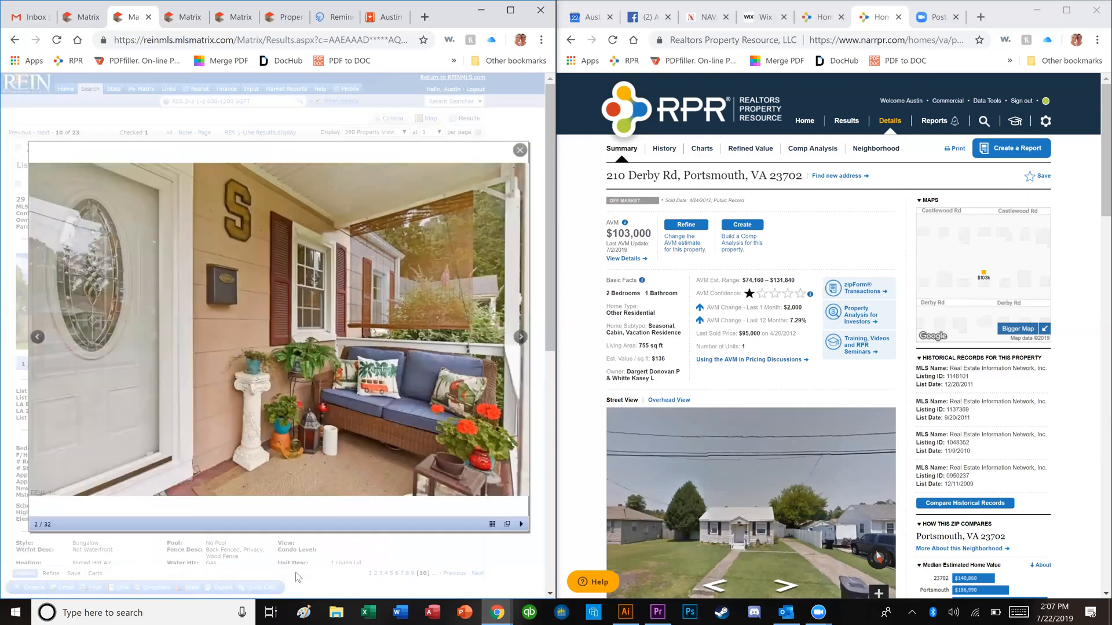
key(Right)
key(Right)
key(Right)
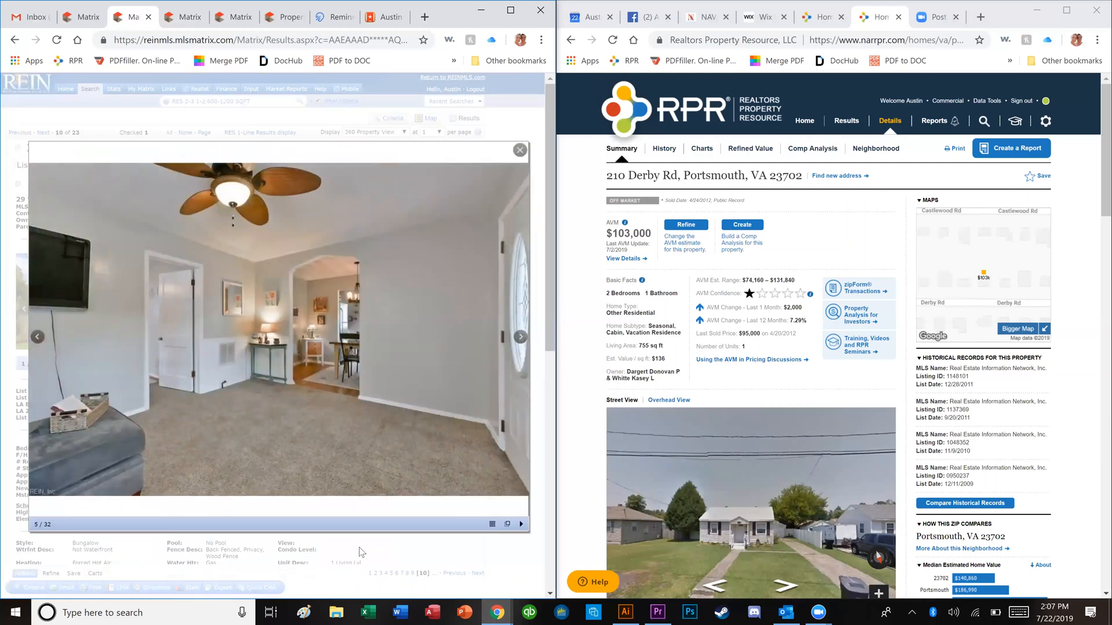
key(Right)
key(Right)
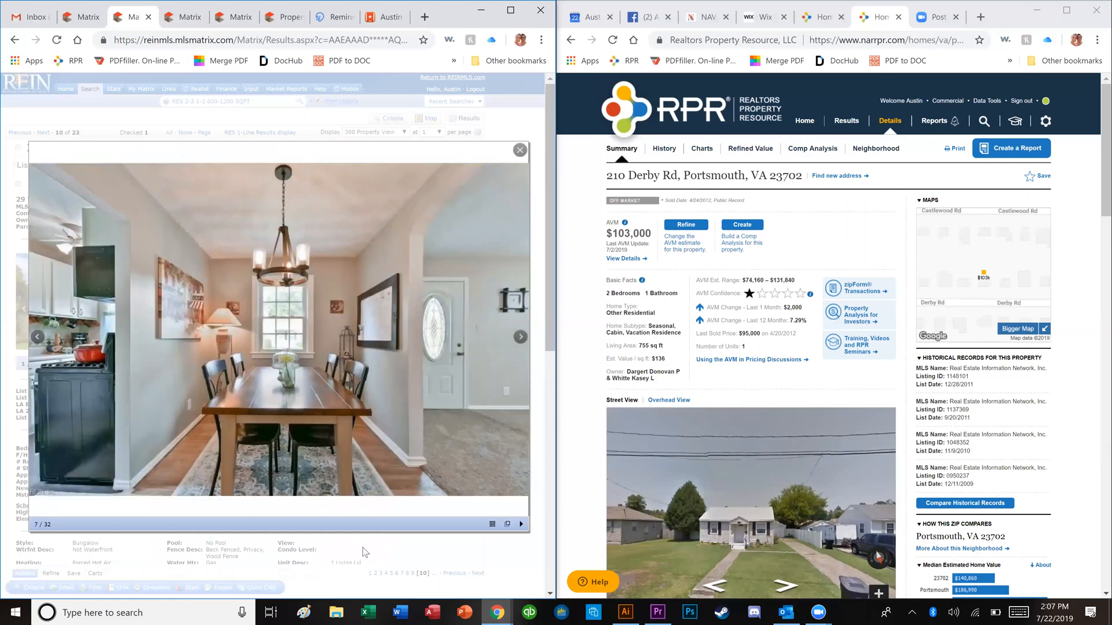
key(Right)
key(Right)
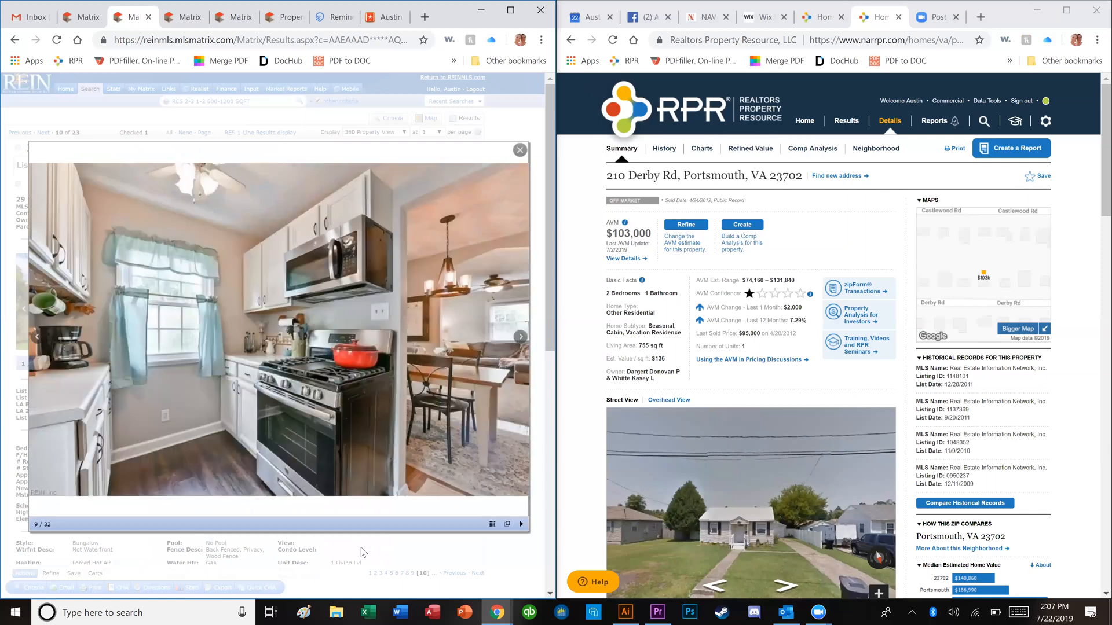
key(Right)
key(Right)
key(Right)
key(Right)
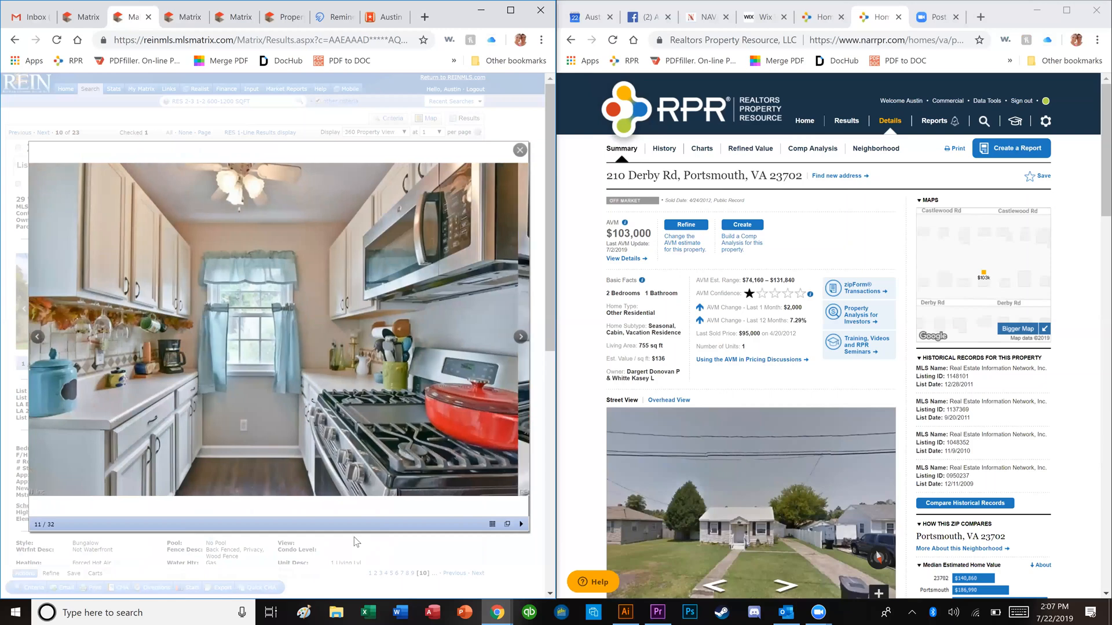
key(Right)
key(Right)
key(Right)
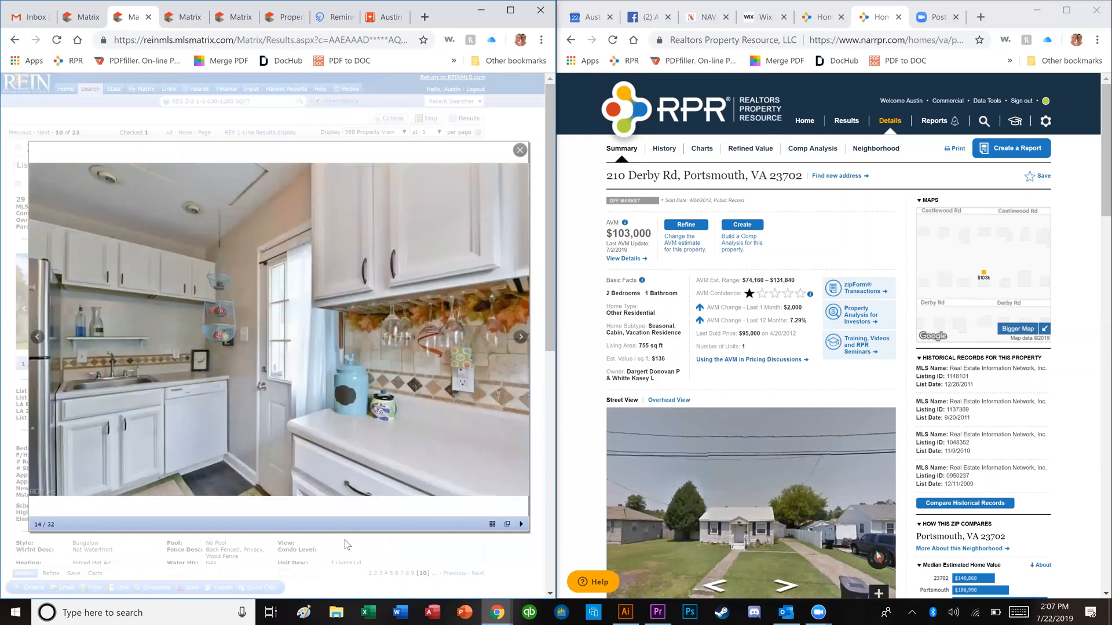
key(Right)
key(Right)
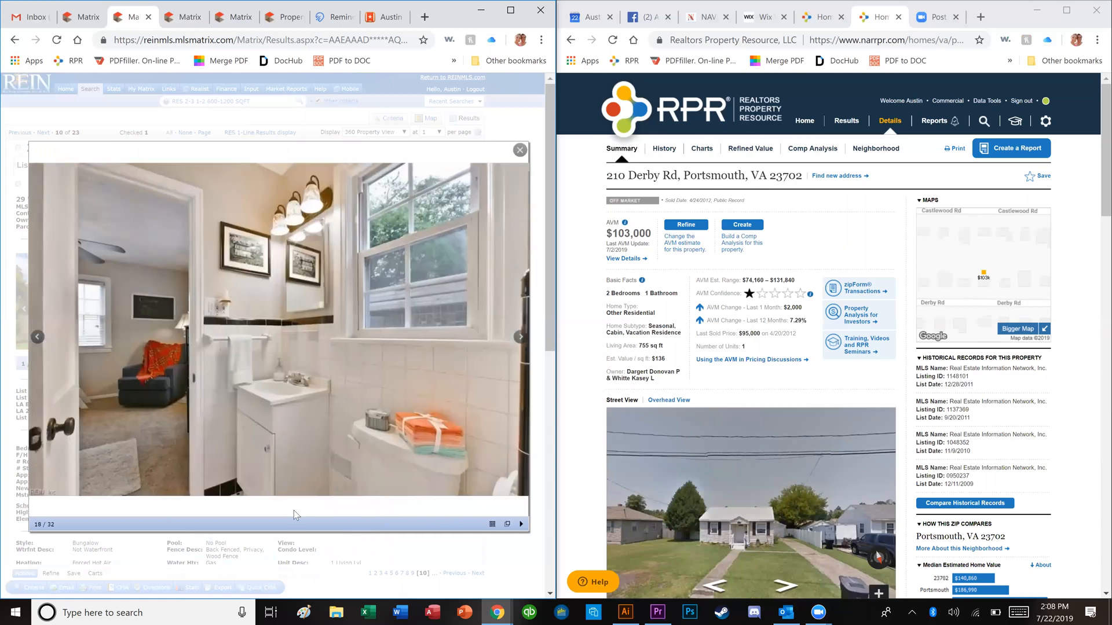
key(Right)
key(Right)
key(Right)
key(Right)
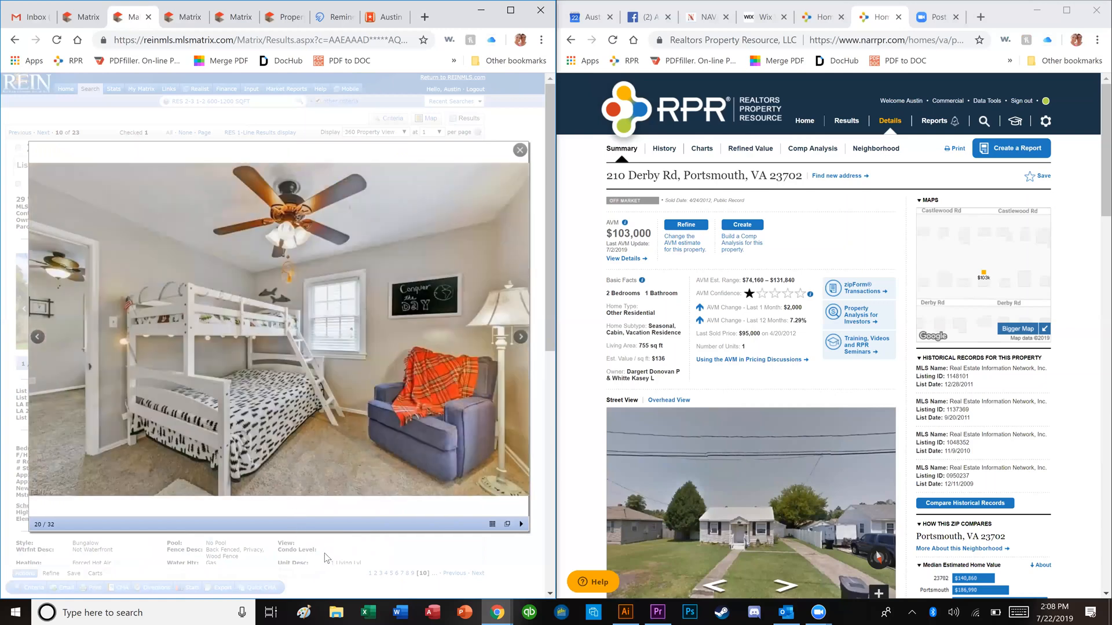
key(Right)
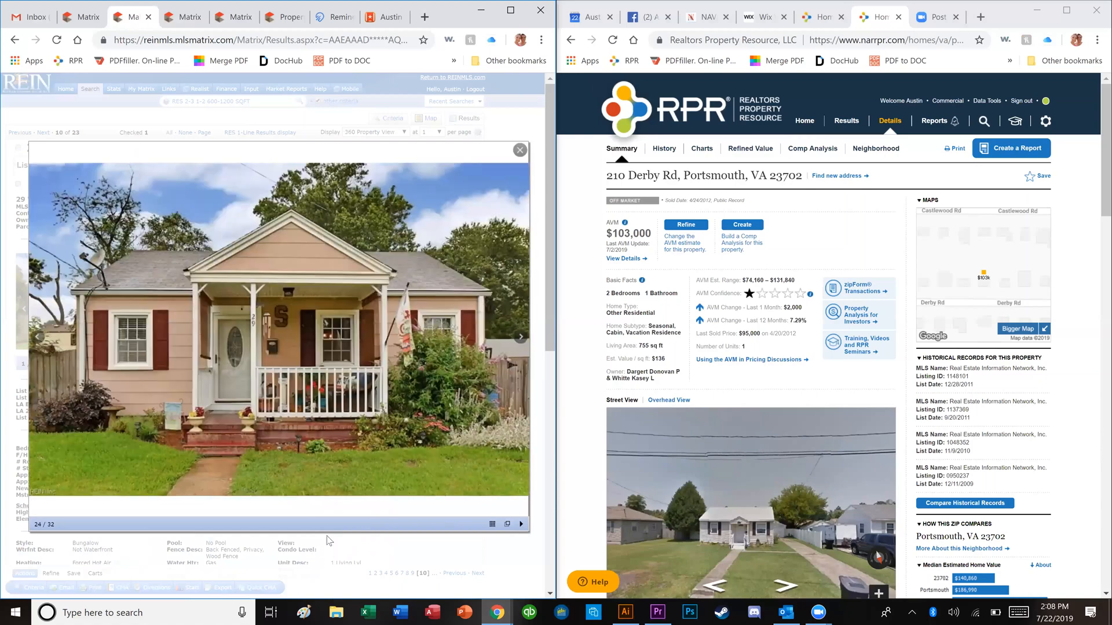
key(Escape)
click(18, 184)
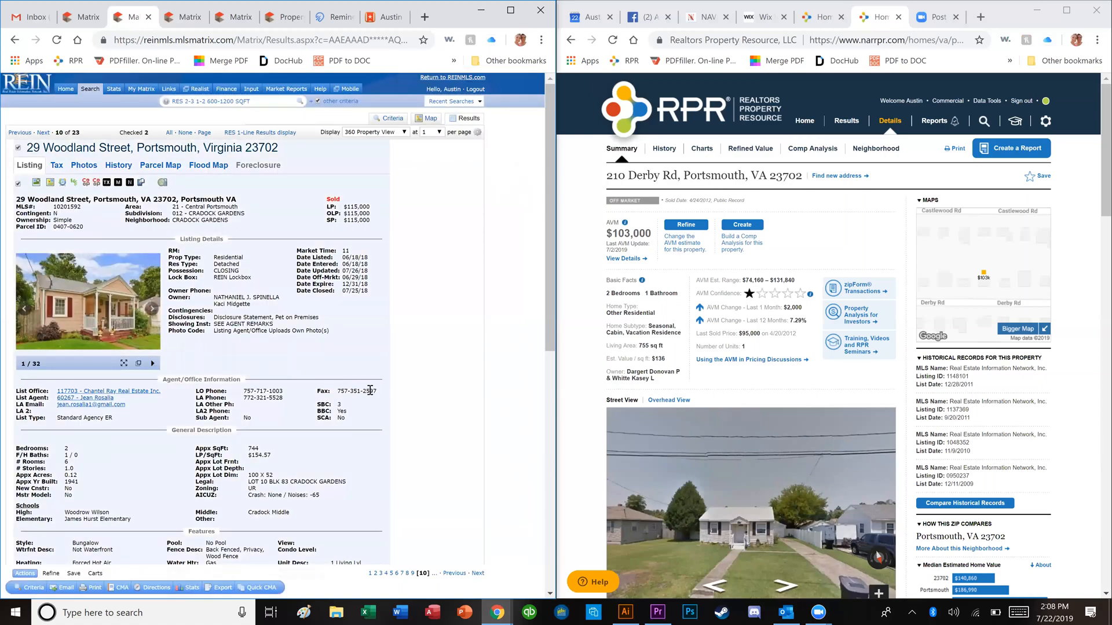
key(Right)
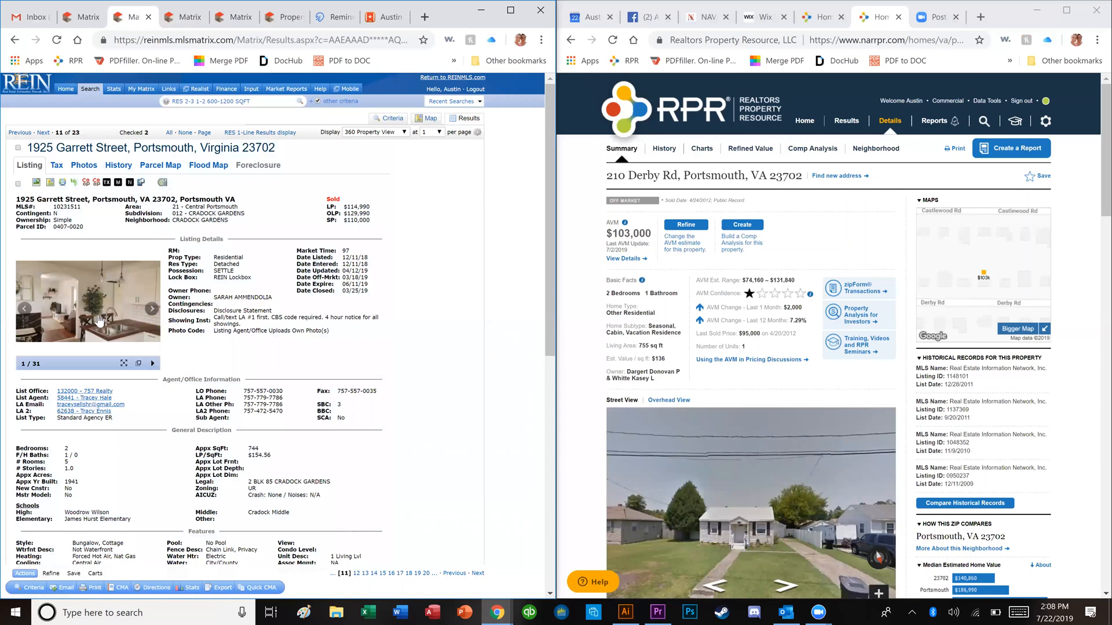
click(99, 323)
key(Right)
key(Right)
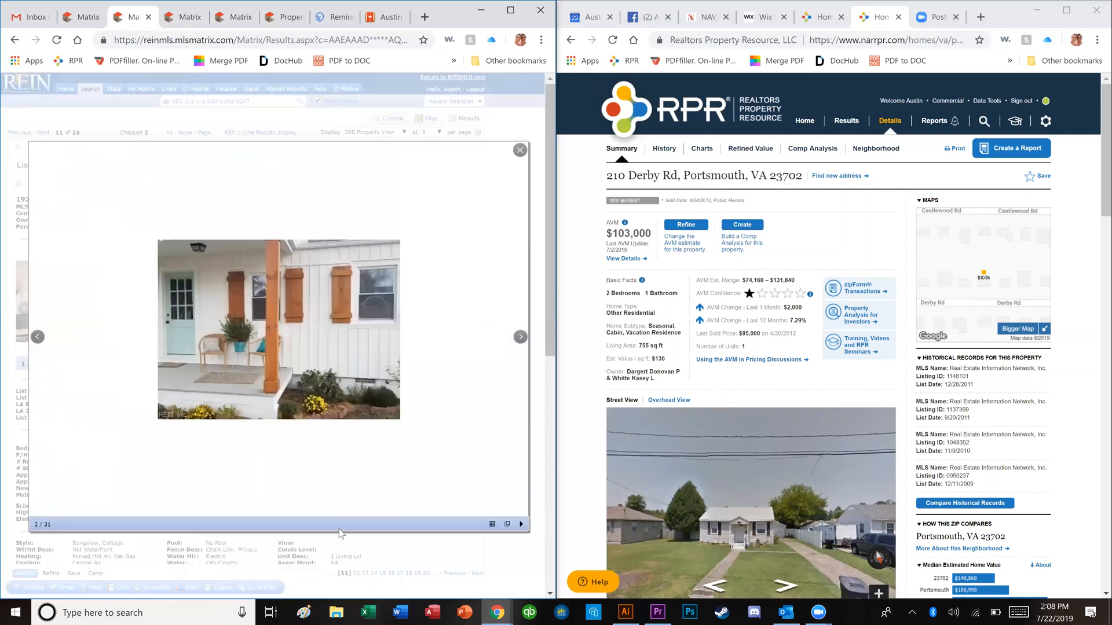
key(Right)
key(Right)
key(Right)
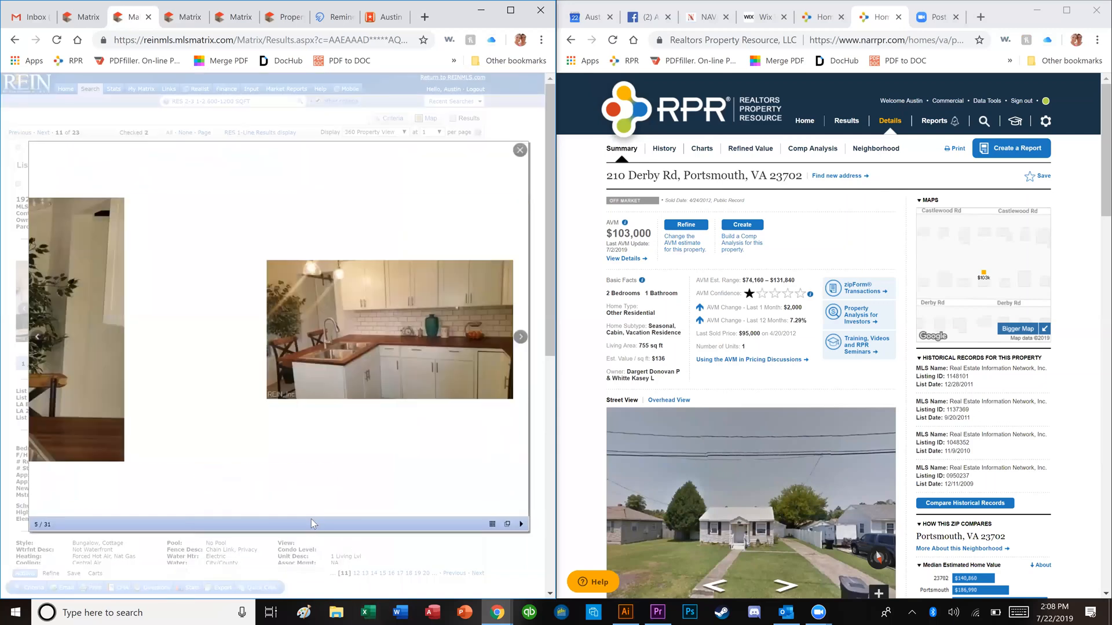
key(Right)
key(Right)
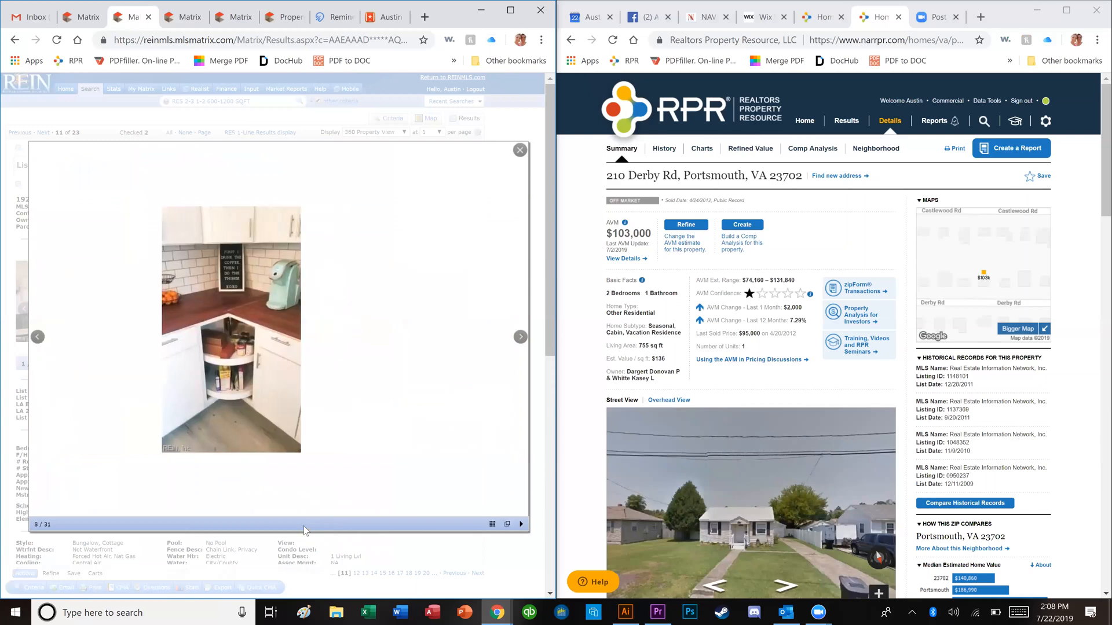
key(Right)
key(Right)
key(Right)
key(Right)
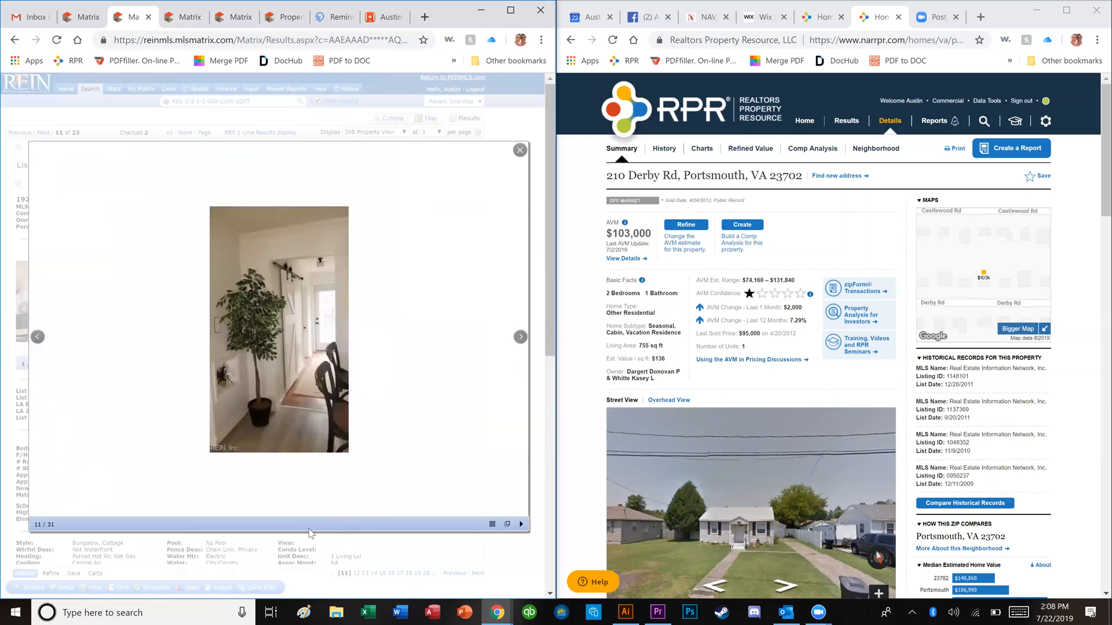
key(Right)
key(Right)
key(Right)
key(Right)
key(Right)
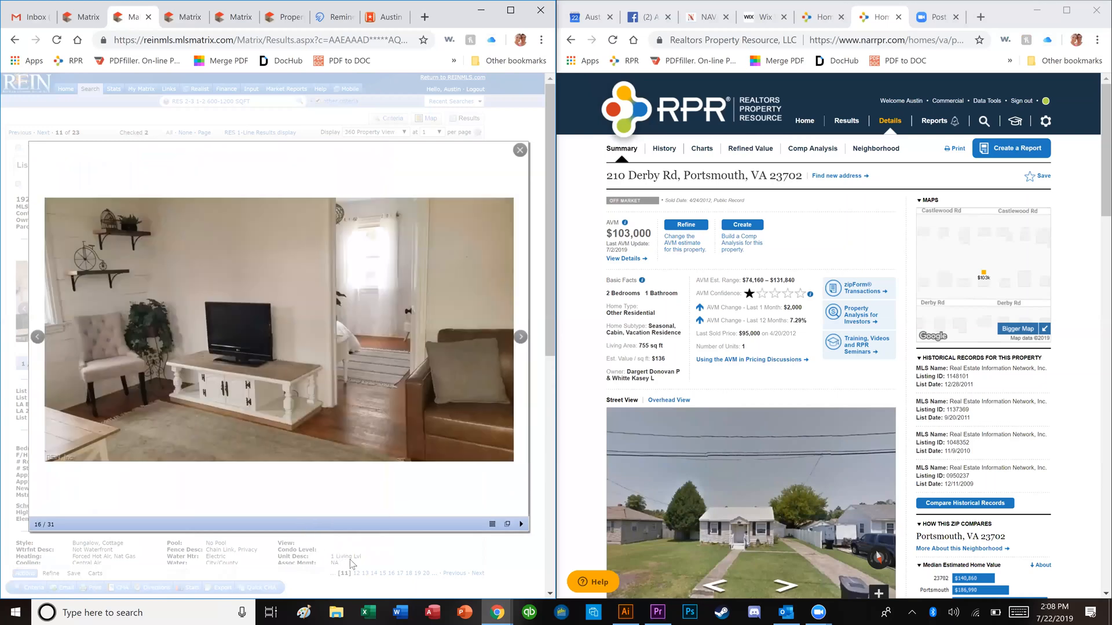
key(Right)
key(Right)
key(Escape)
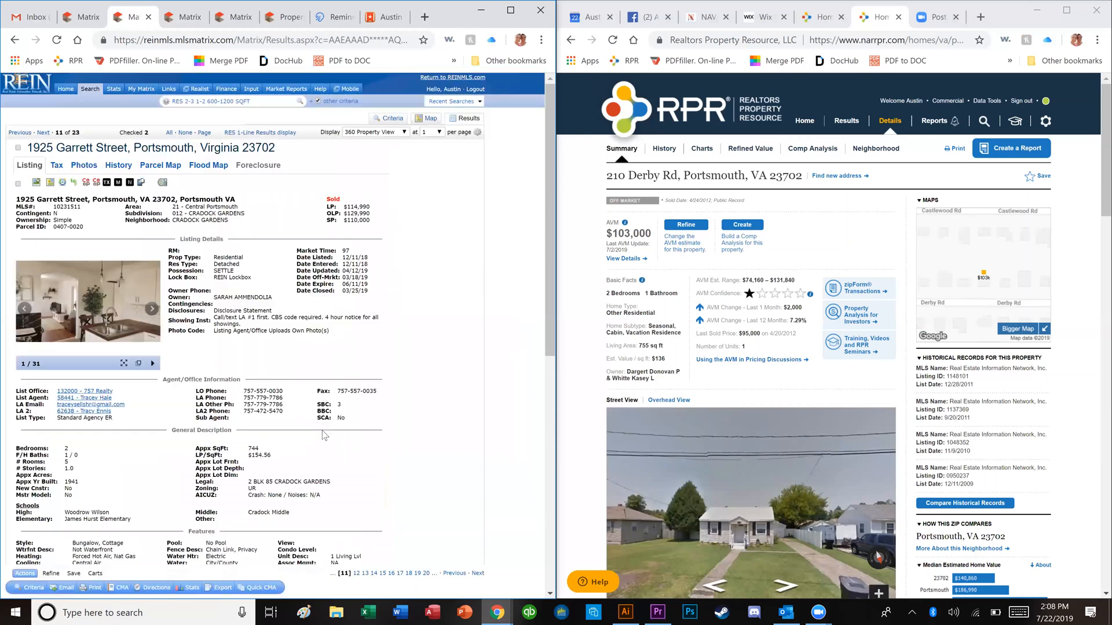
click(18, 185)
scroll(328, 297, down, 8)
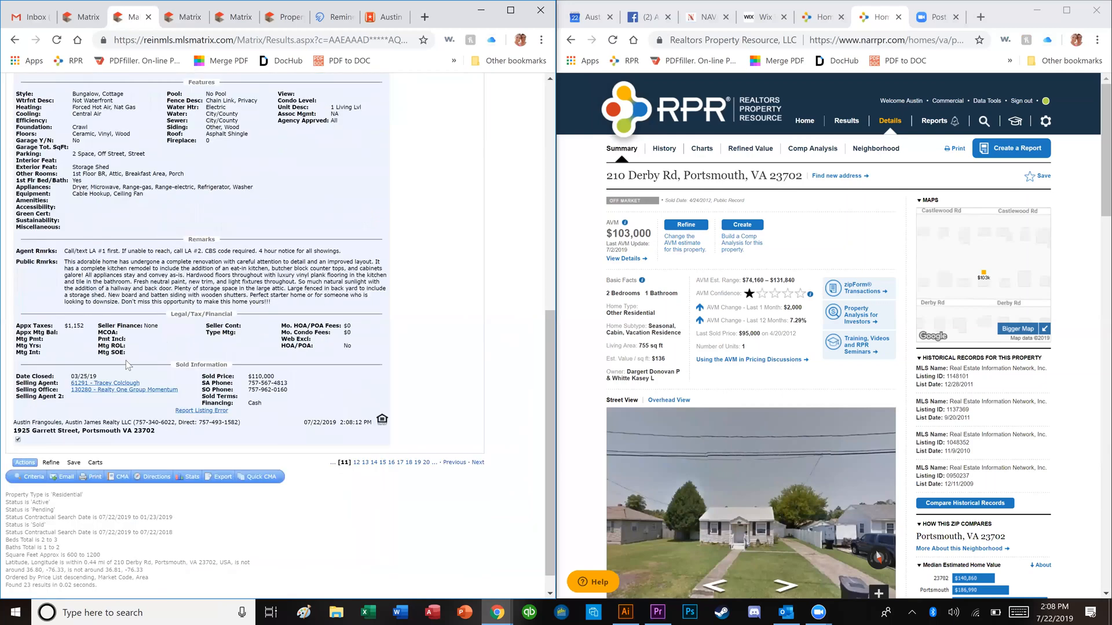
scroll(117, 361, up, 10)
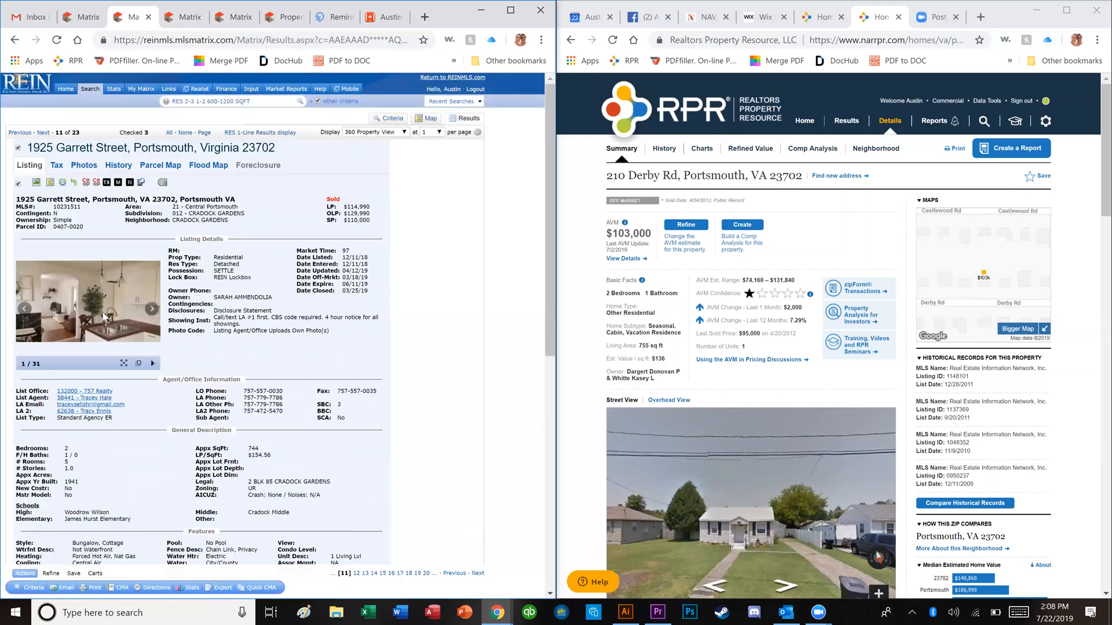
click(133, 355)
key(Right)
key(Right)
key(Right)
key(Right)
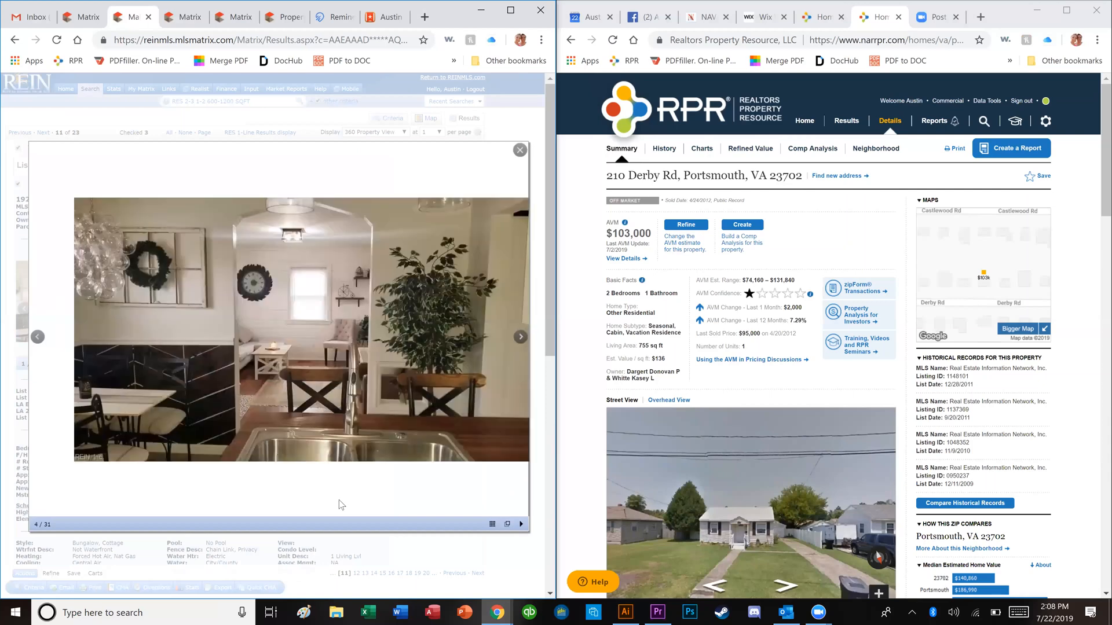
key(Right)
key(Escape)
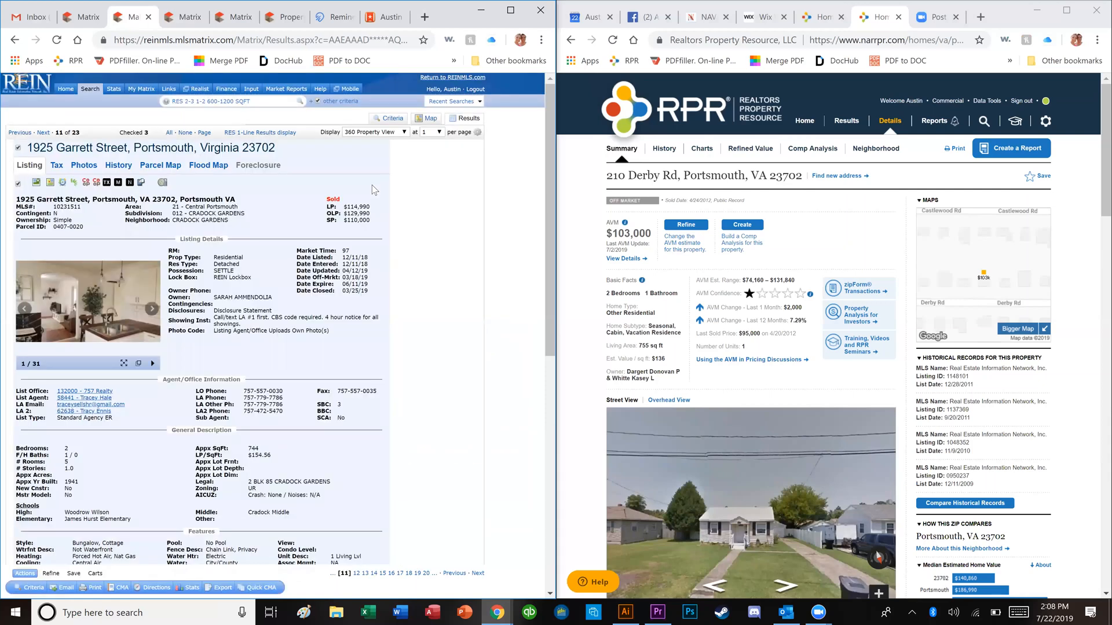
click(428, 119)
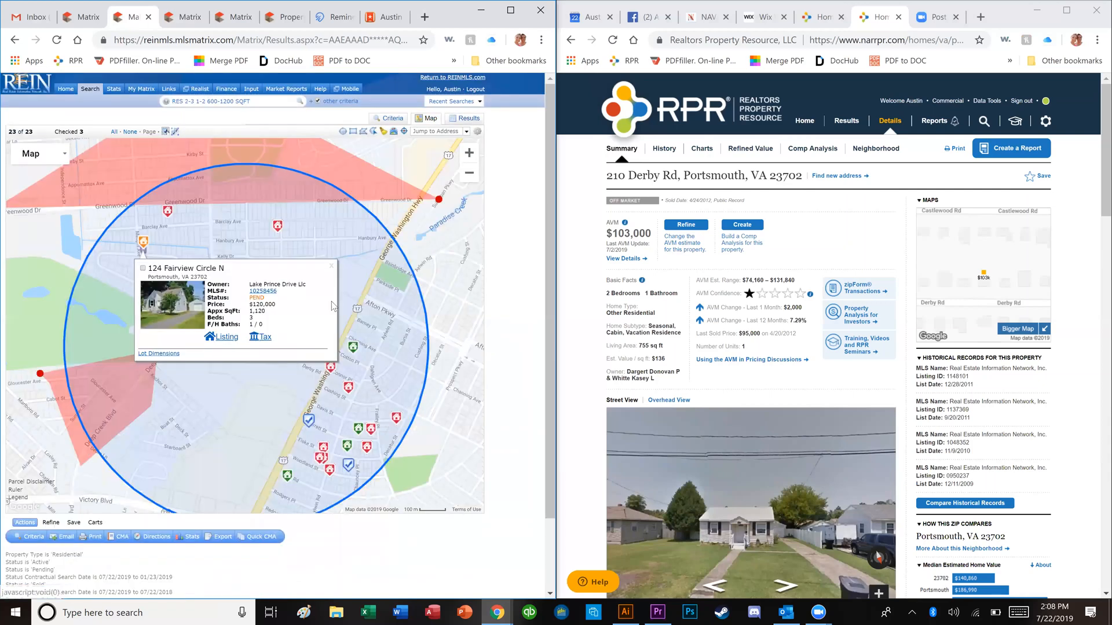
click(330, 267)
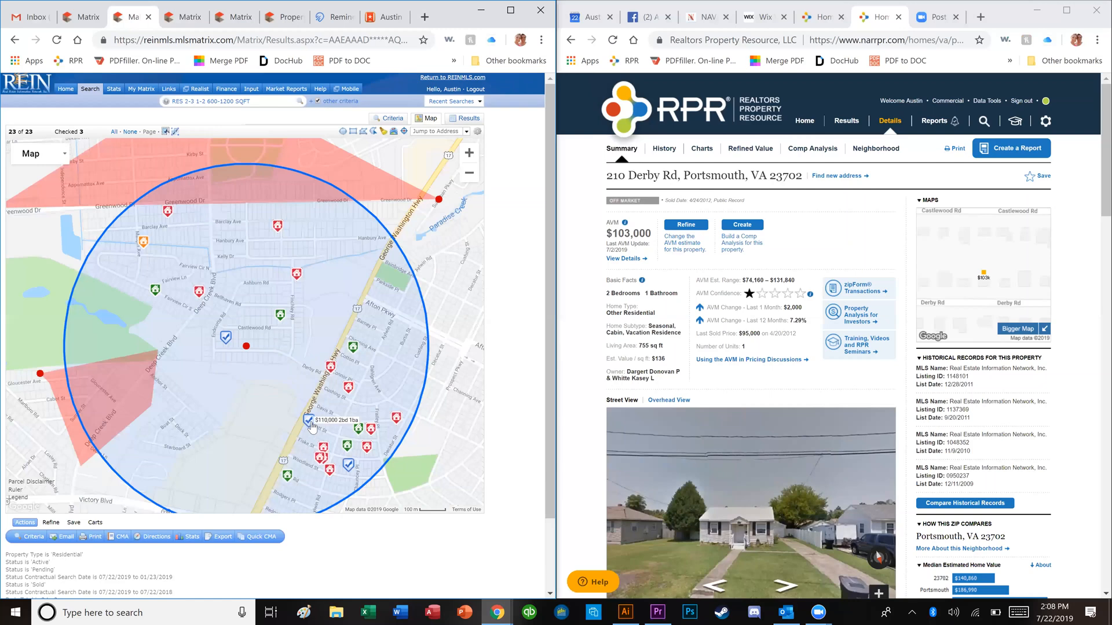
scroll(315, 444, up, 1)
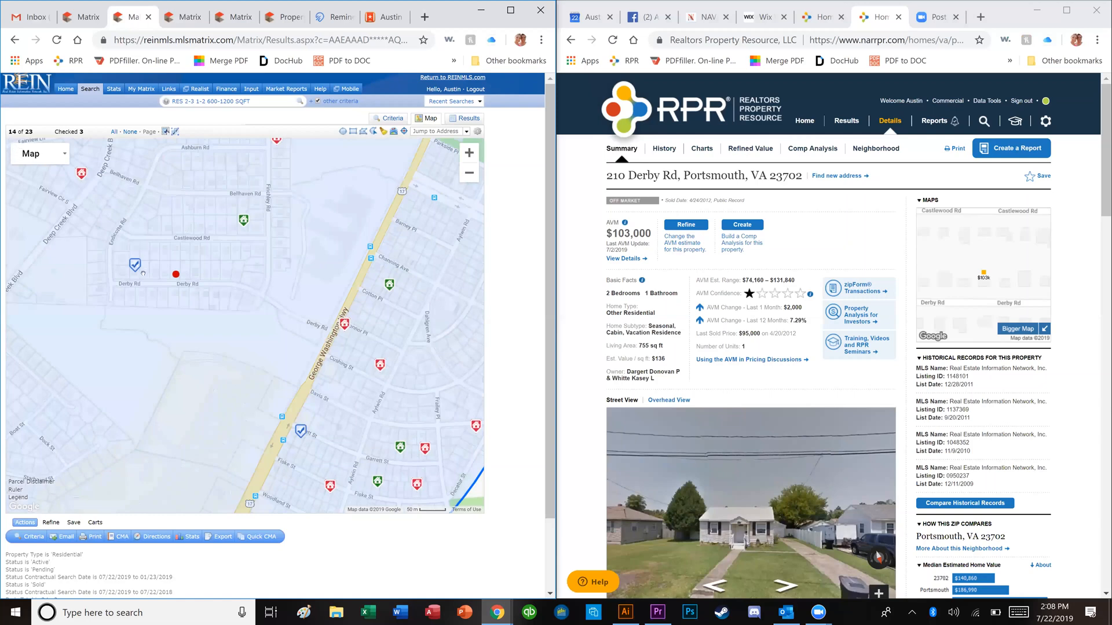
scroll(145, 275, up, 1)
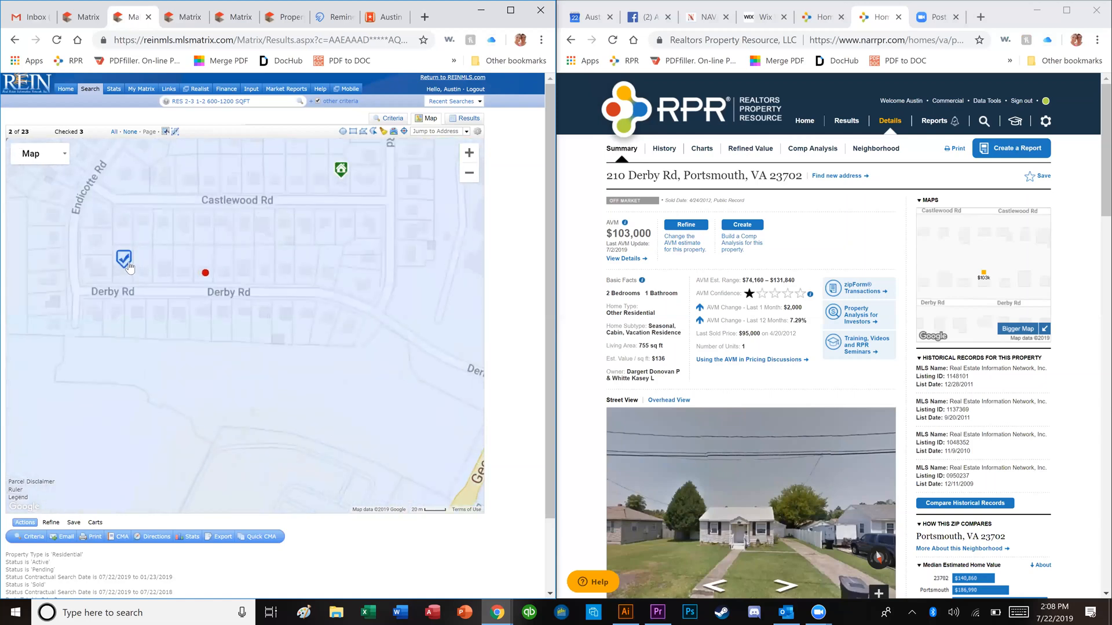
mouse_move(129, 264)
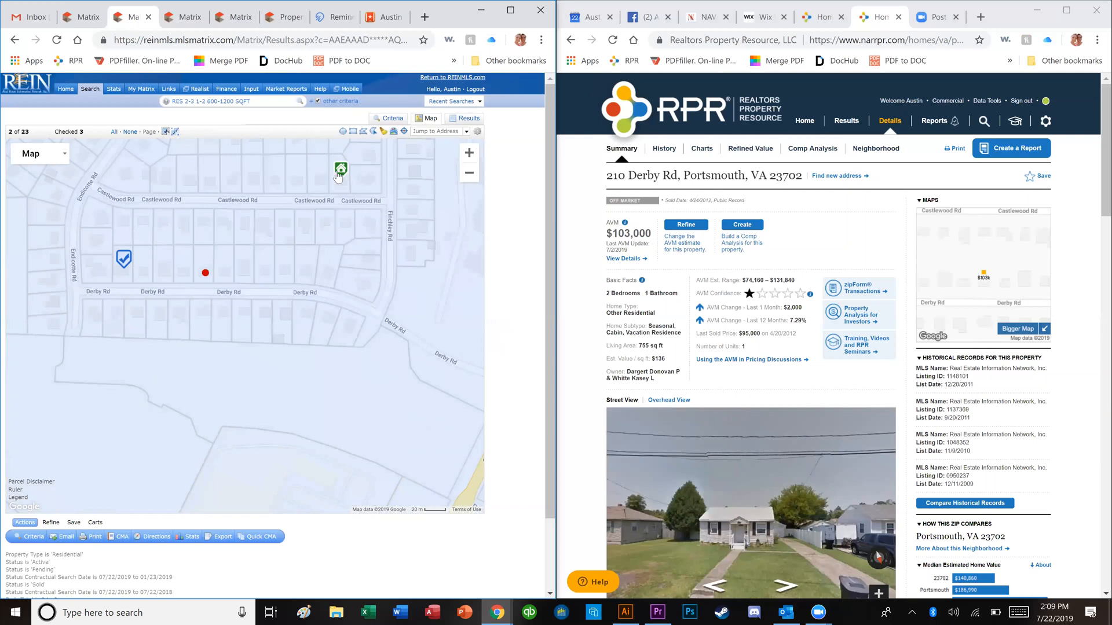
mouse_move(345, 176)
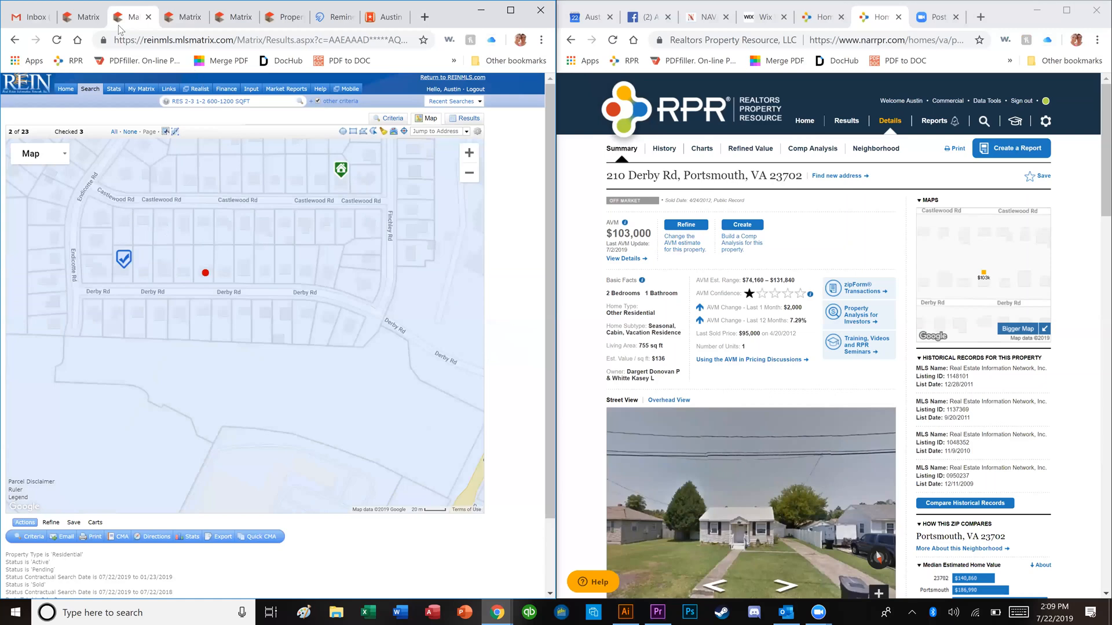
click(73, 19)
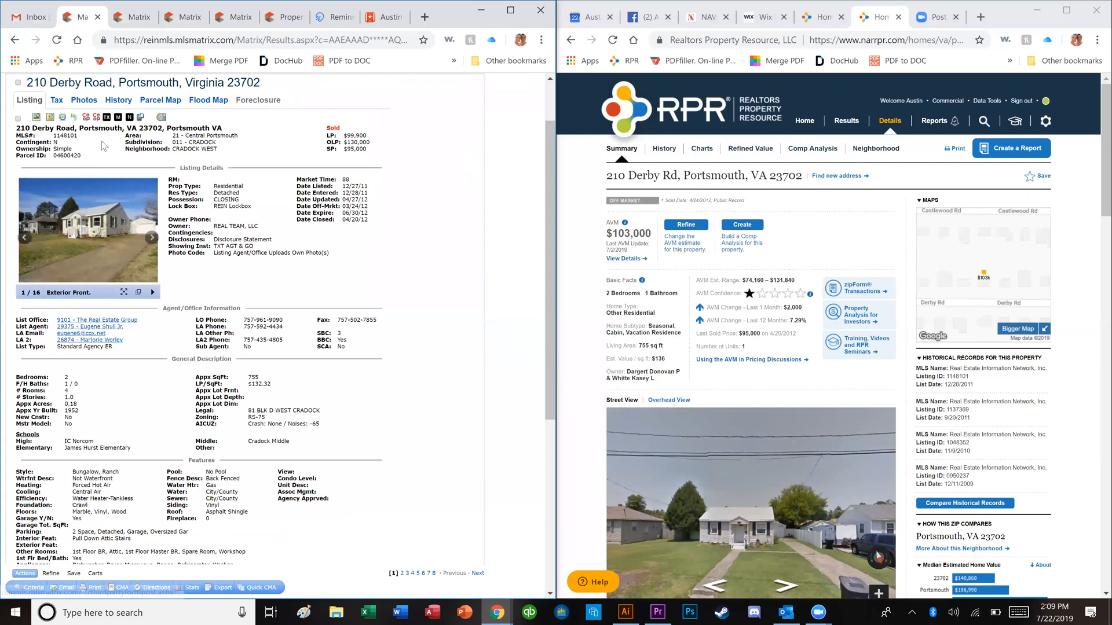
click(113, 187)
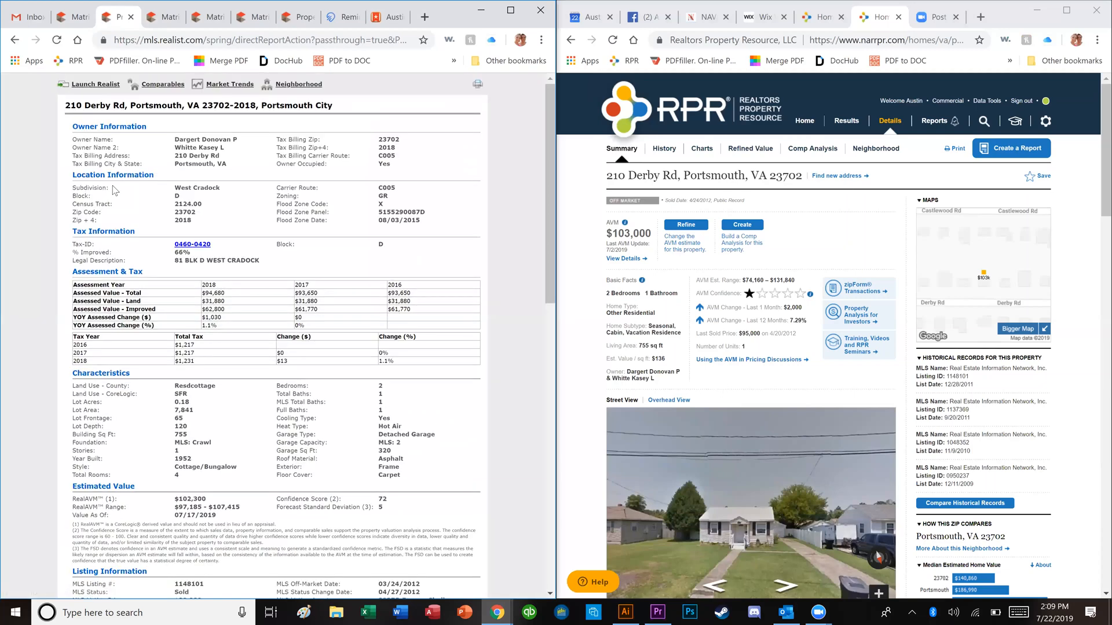
scroll(185, 324, down, 7)
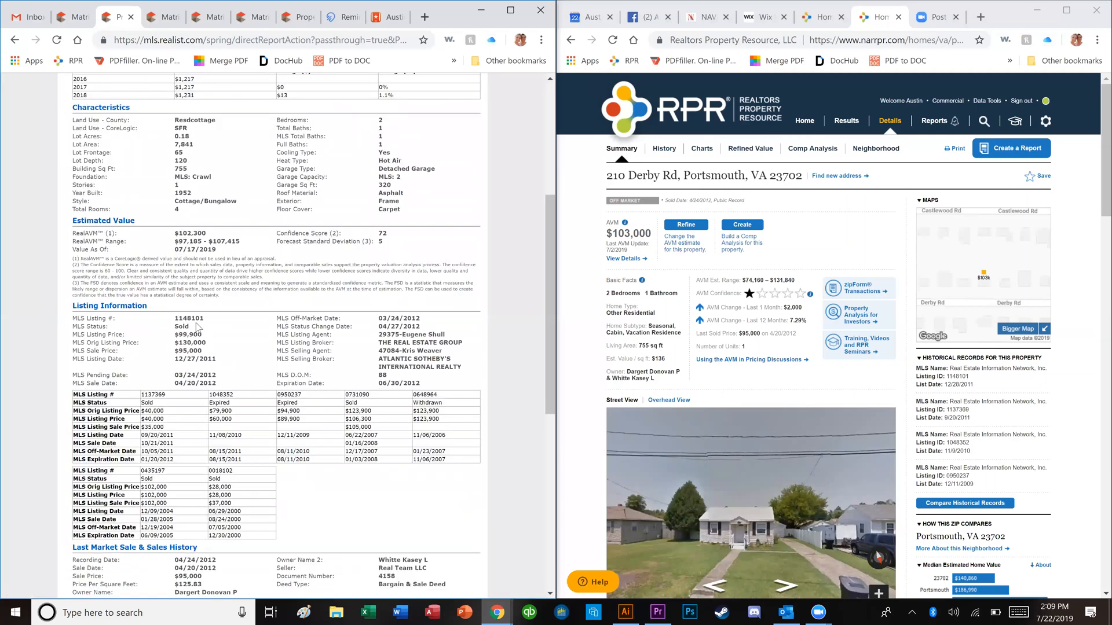
scroll(197, 329, down, 4)
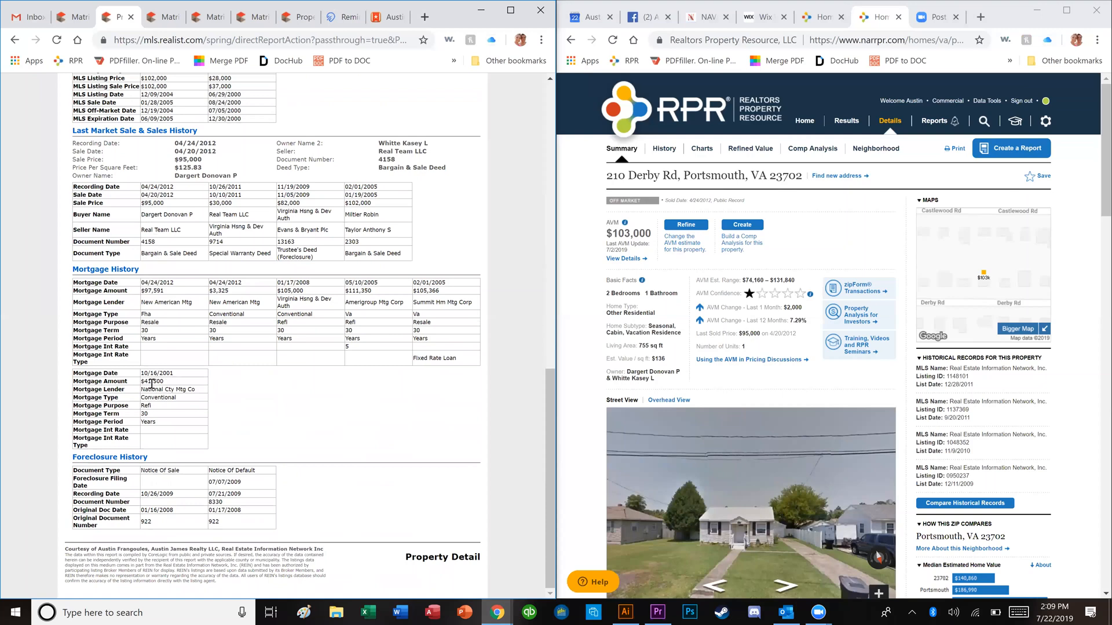
double_click(146, 289)
click(144, 300)
scroll(161, 303, up, 5)
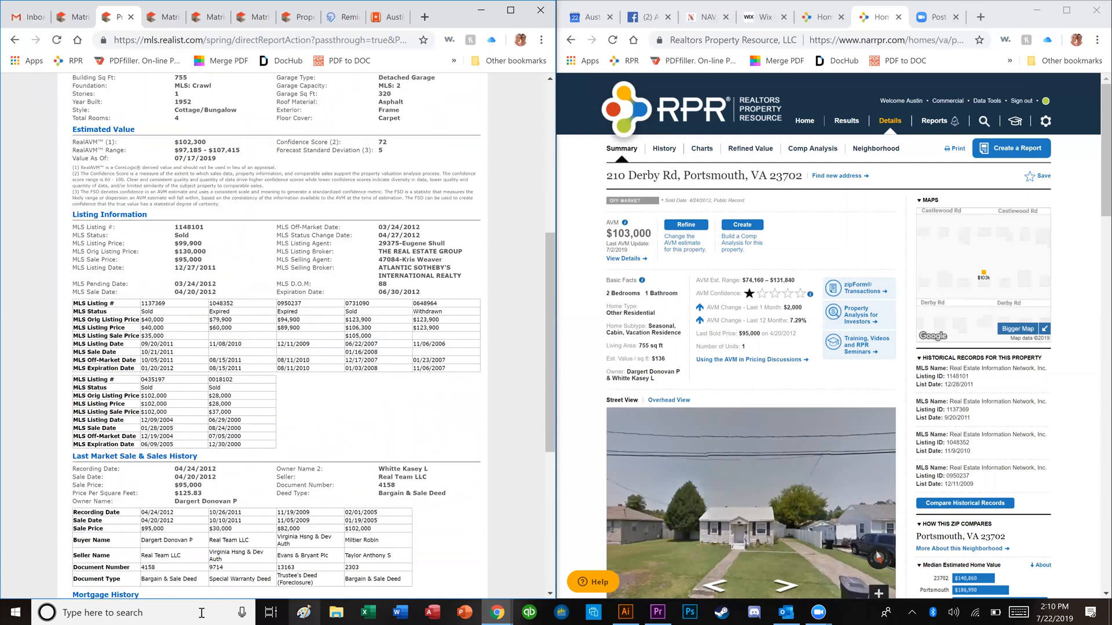
click(196, 612)
Step: Launch Calculator and multiply 125,000 by 0.105 to get 13,125
text(cacl)
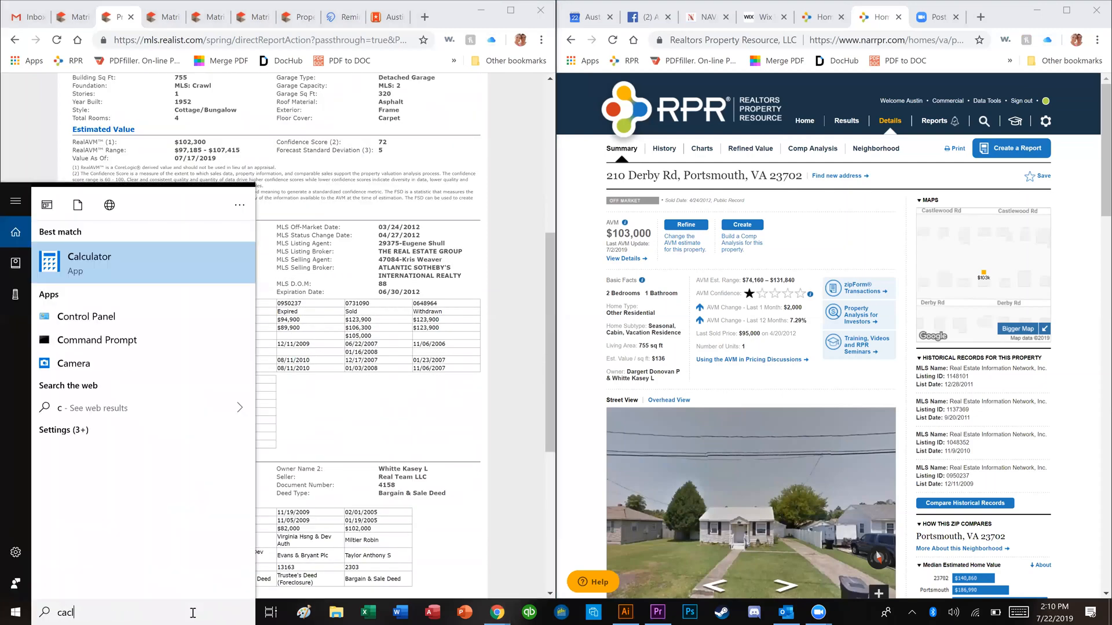
key(Return)
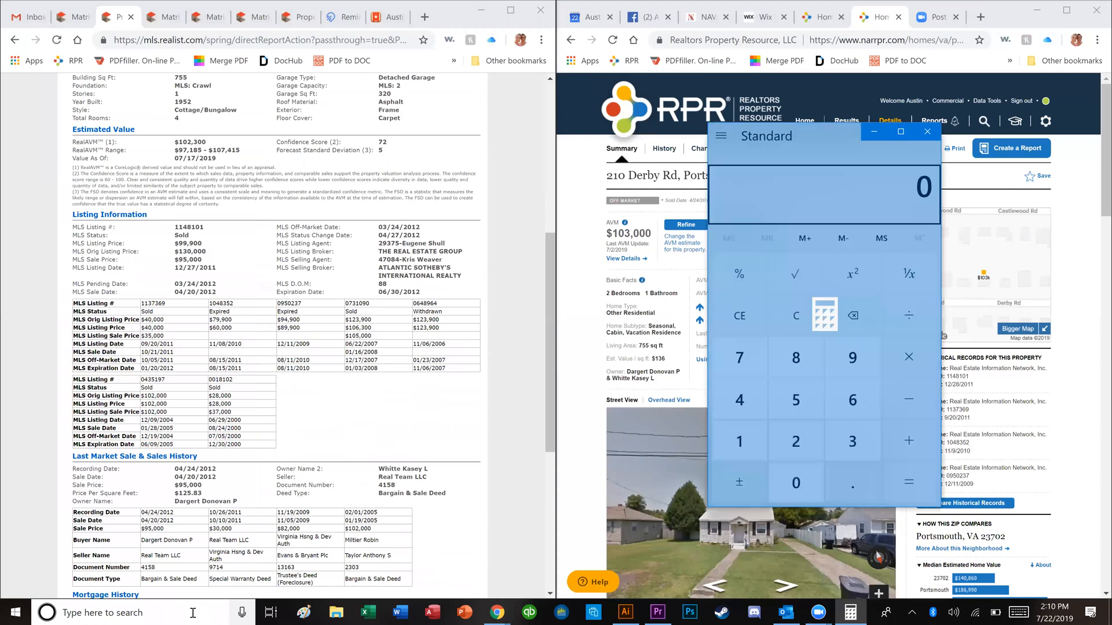
text(12500)
text(0*)
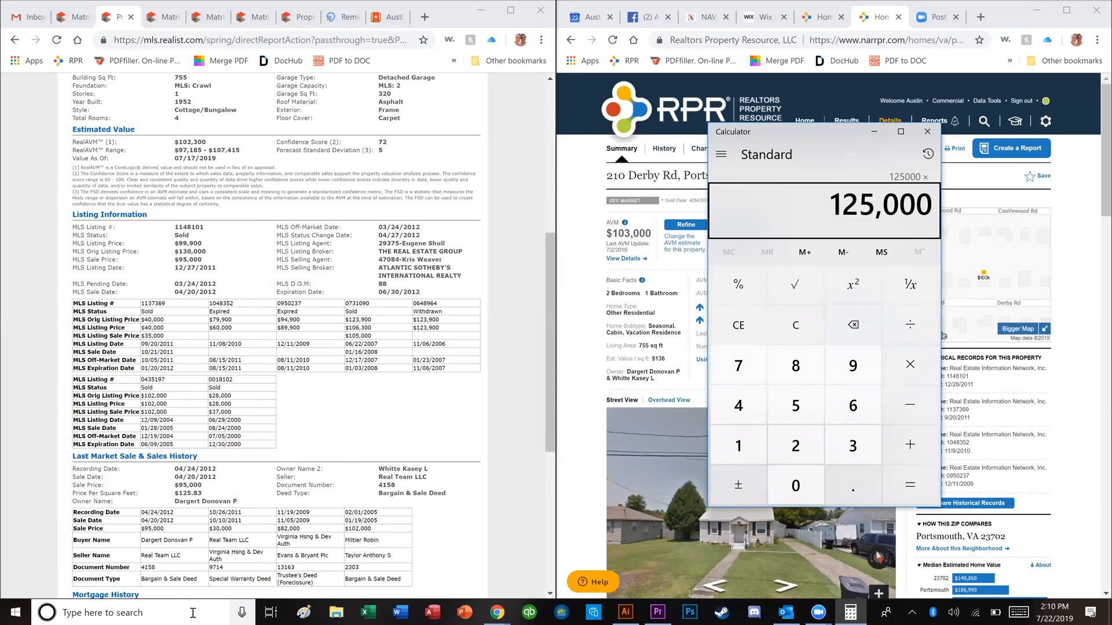
text(.)
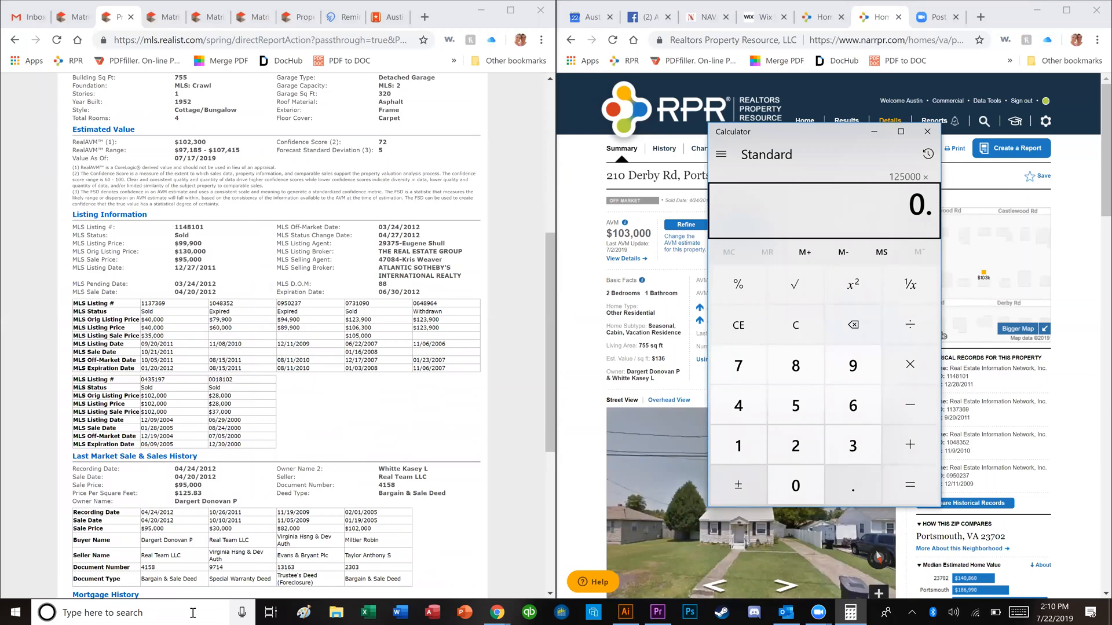
text(105)
key(Return)
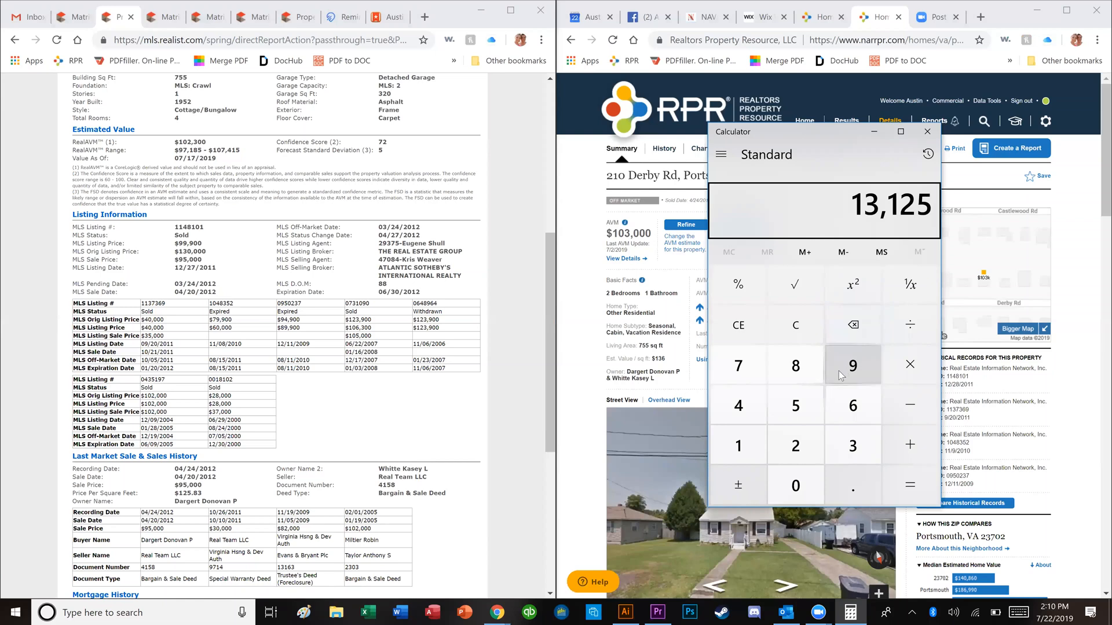
Step: Subtract 13,125 from 125,000 for 111,875, then subtract 87,000 to reach 24,875
click(787, 326)
text(125,000)
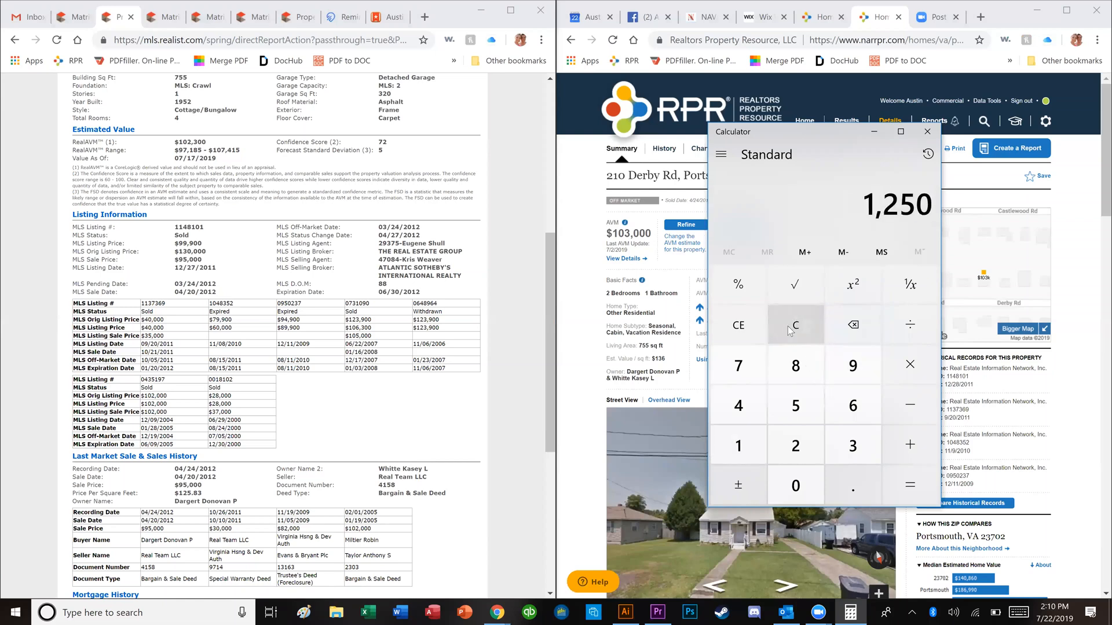
key(minus)
text(1)
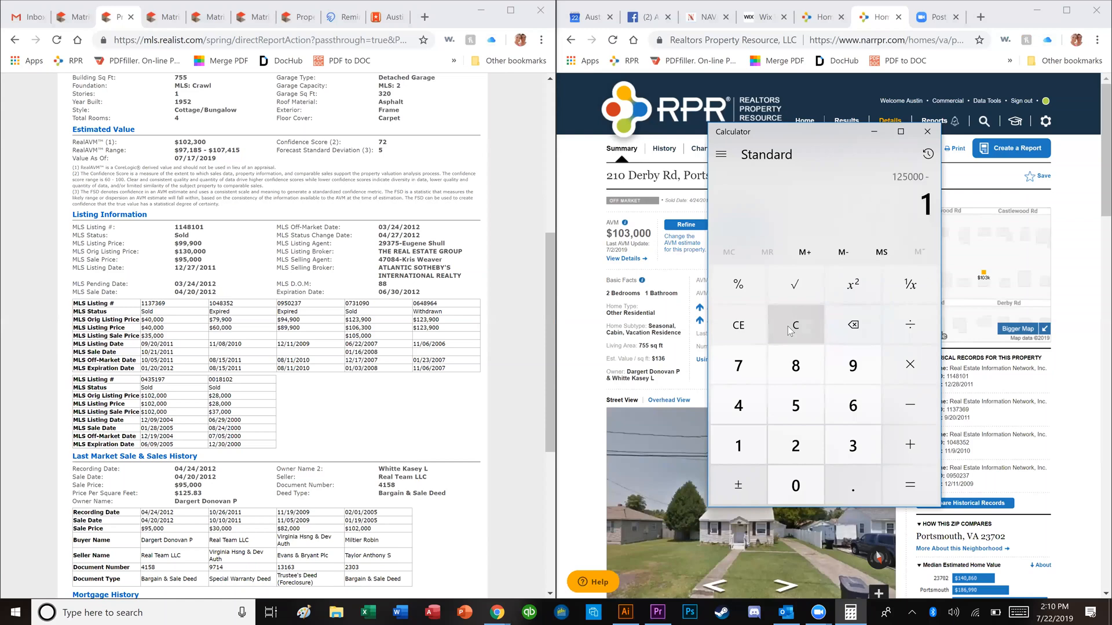
text(3125)
key(Return)
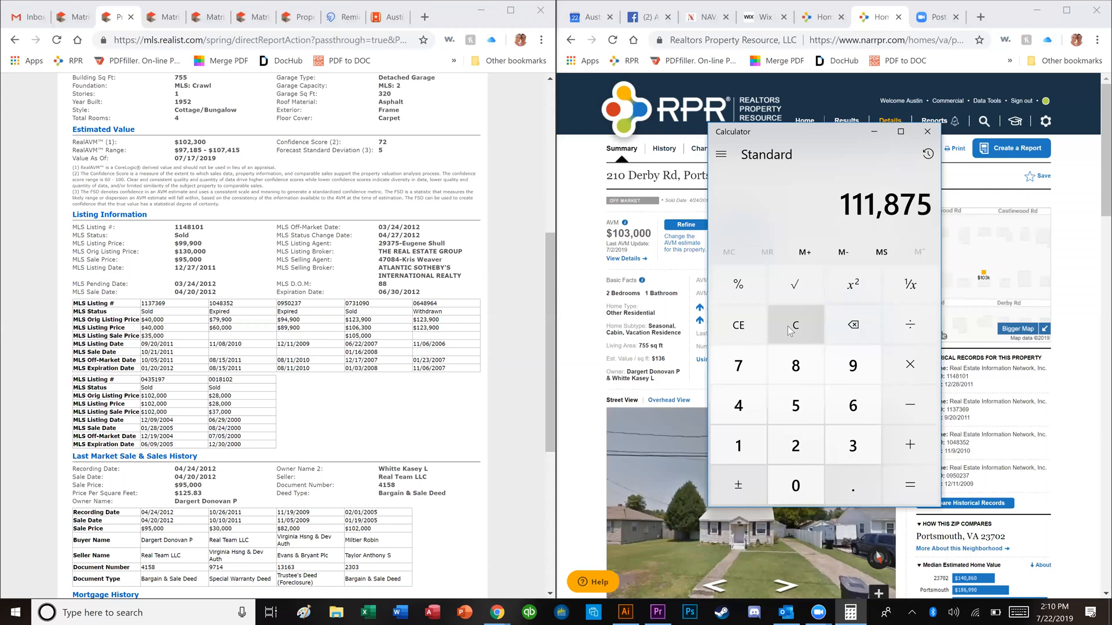
key(minus)
text(87000)
key(Return)
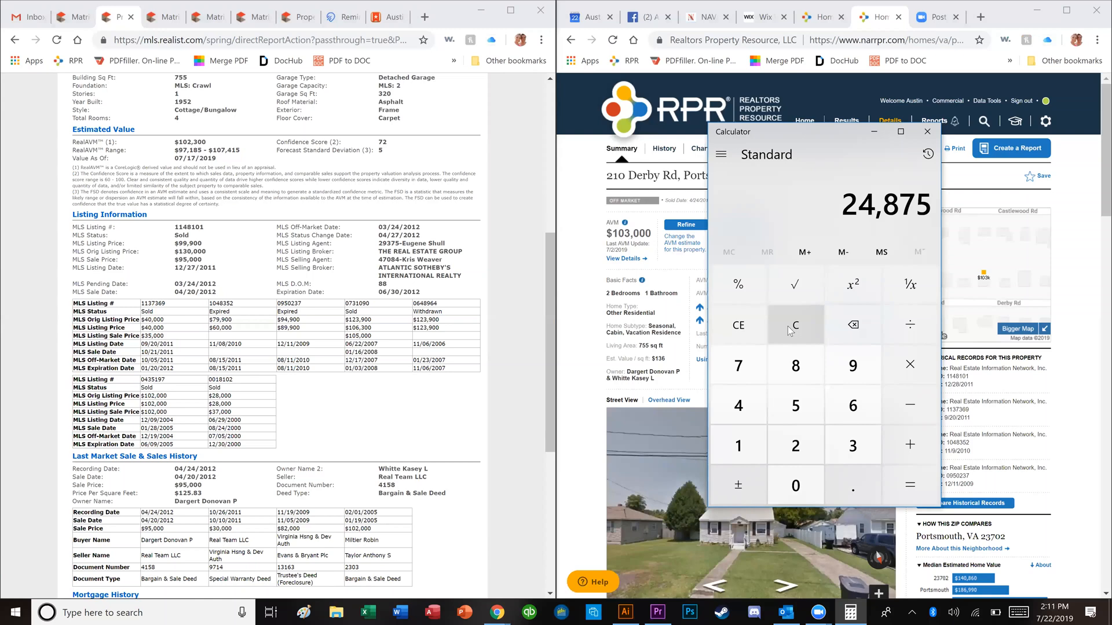
Step: Multiply 122,000 by 0.105 (12,810), subtract 122,000, add 87,000 for −22,190, then clear
click(790, 328)
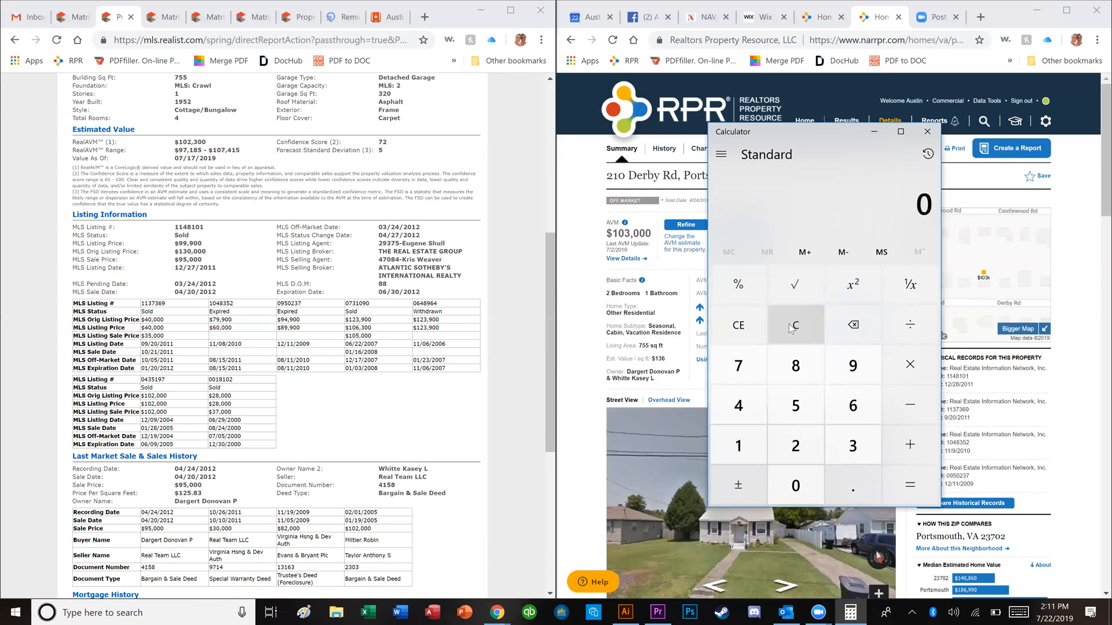
text(1220000)
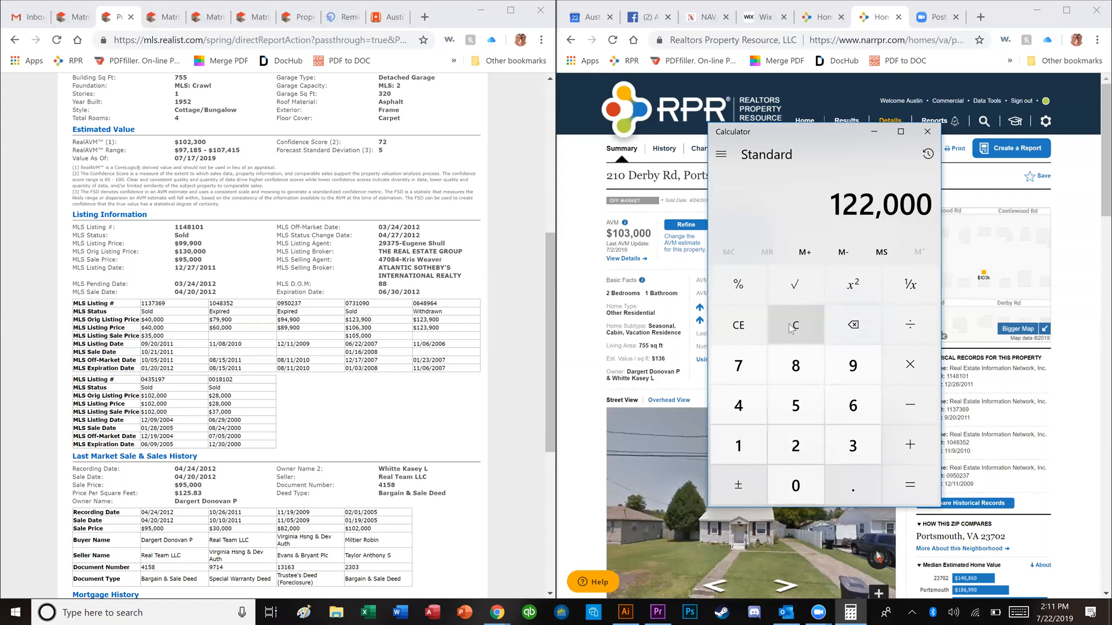
text(*.1)
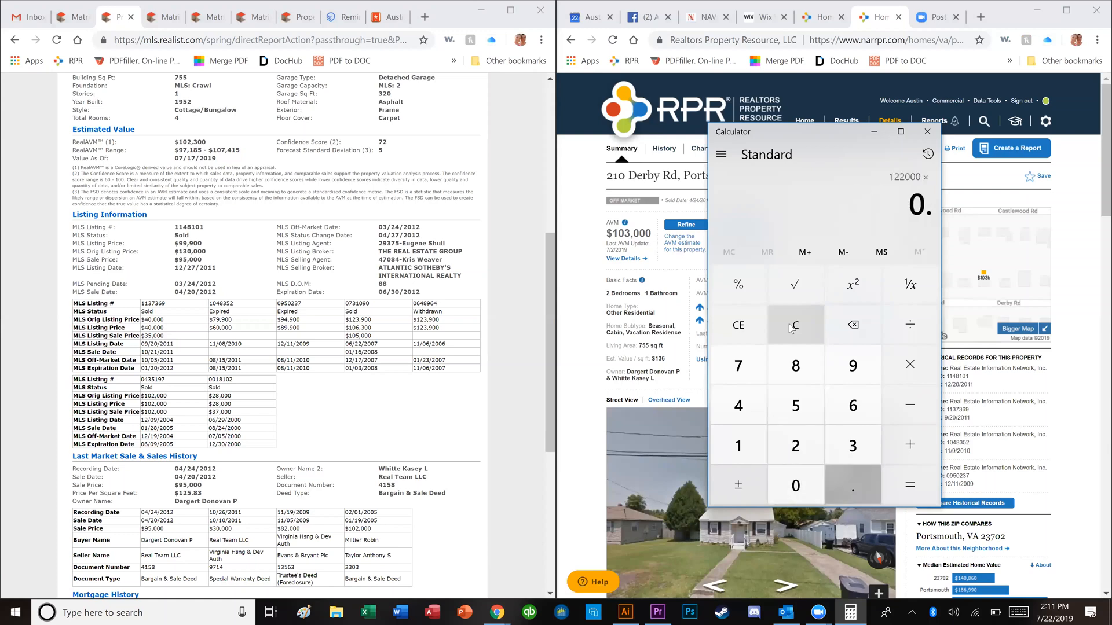
text(05)
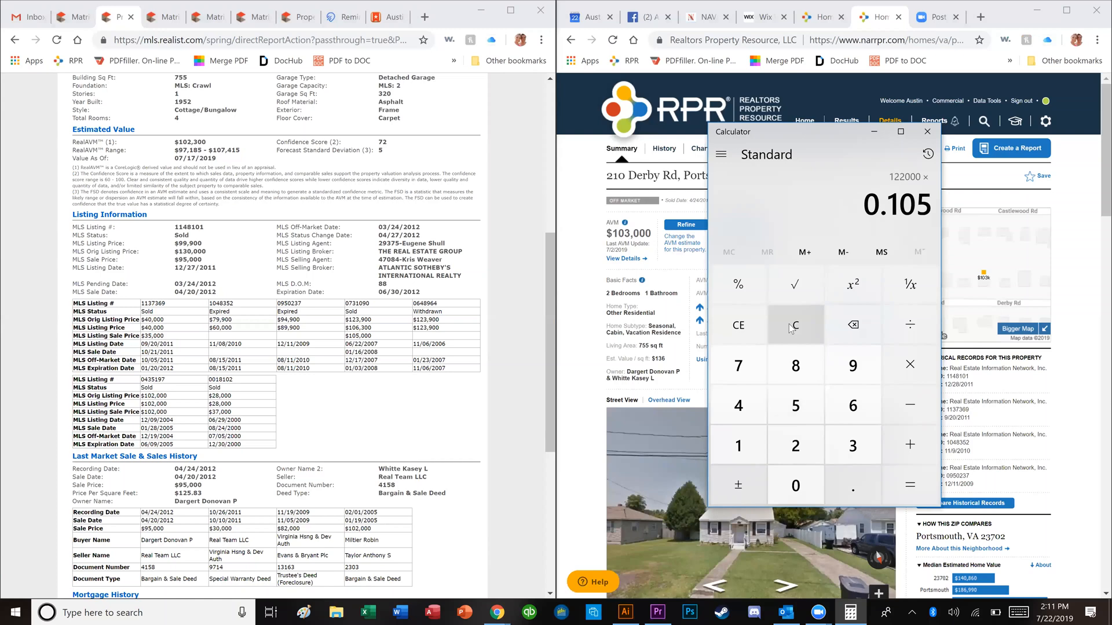
key(Return)
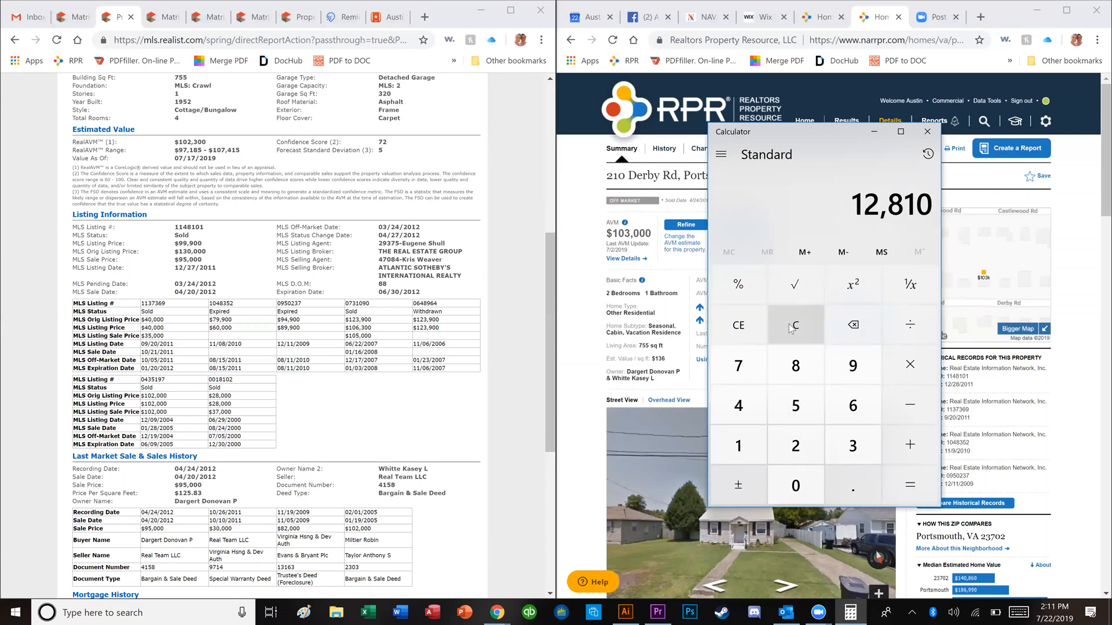
text(-122000)
key(Return)
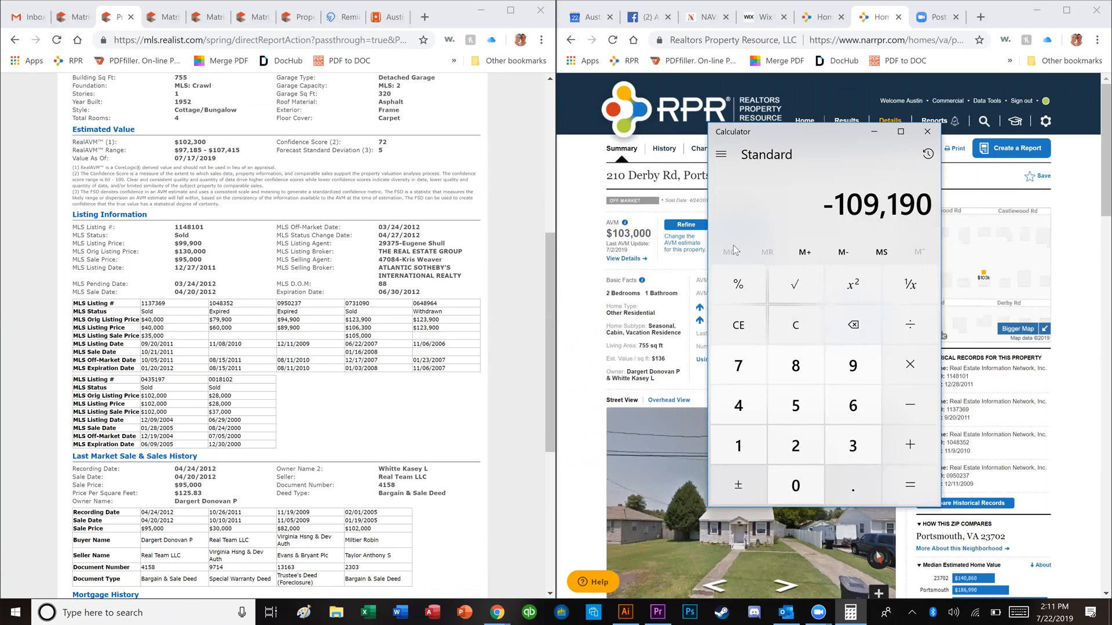
key(plus)
text(870000)
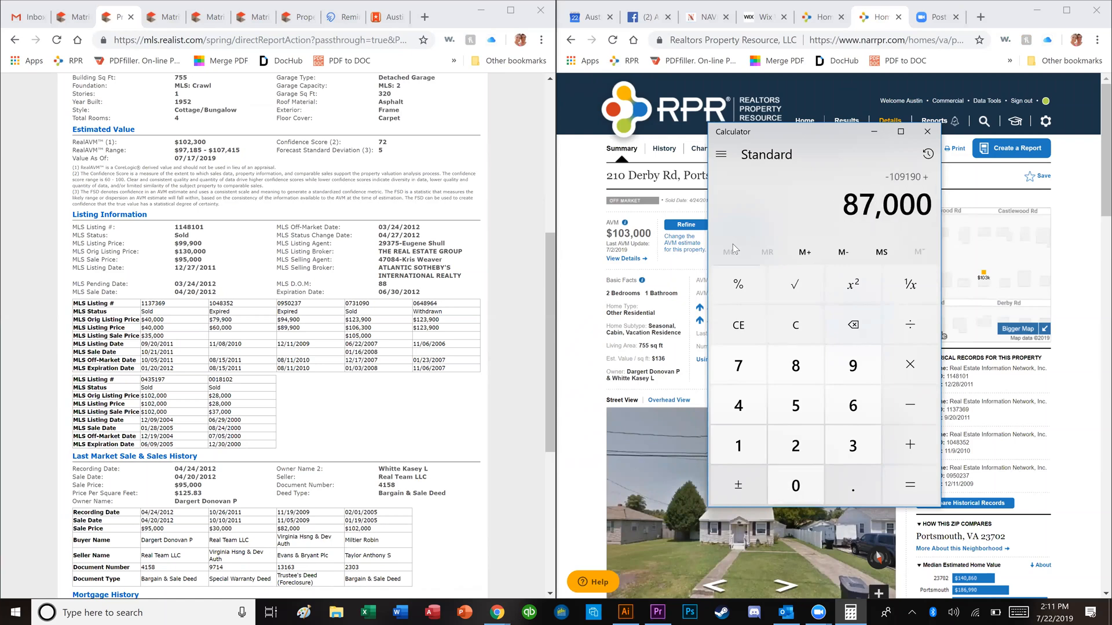
key(Return)
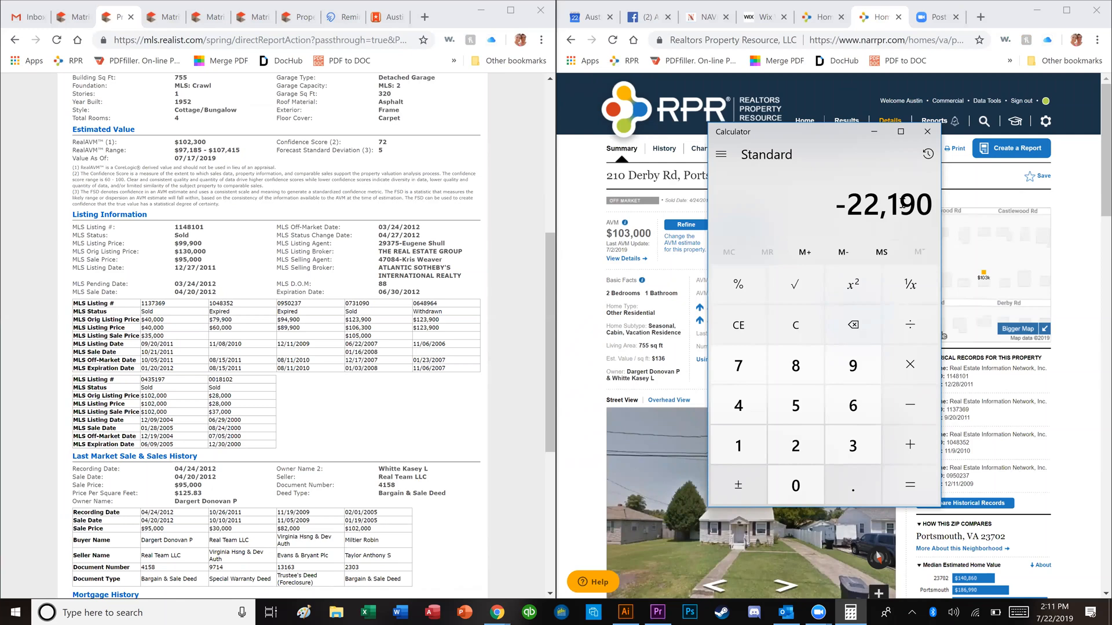
click(811, 316)
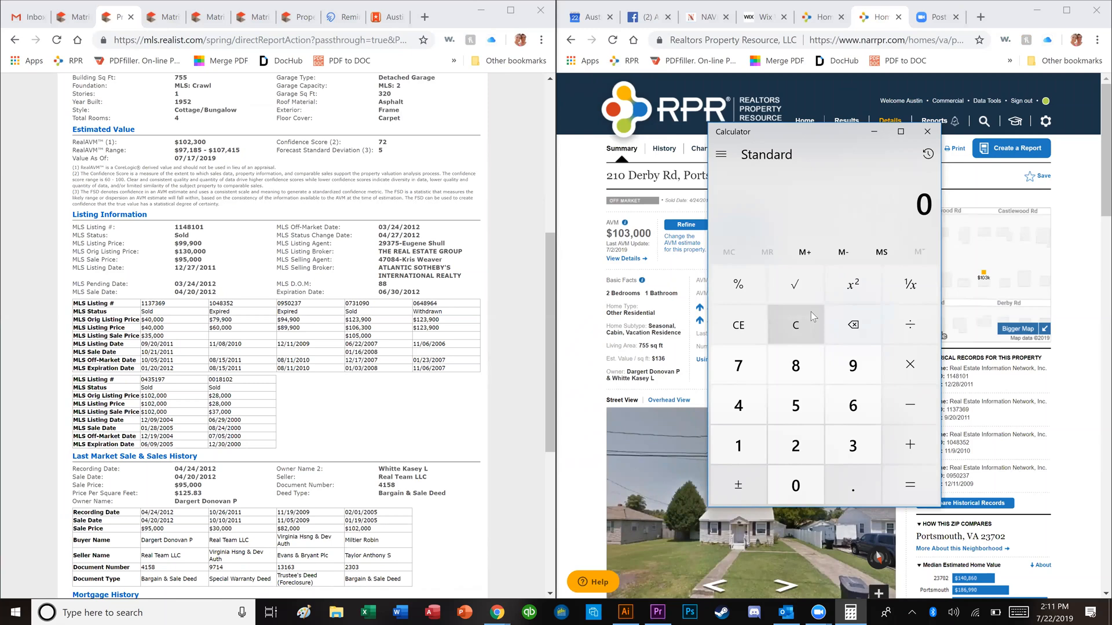
Step: Multiply 129,900 by 0.105 (13,639.5), subtract 129,900, add 87,000 for −29,260.5, then clear
text(129900)
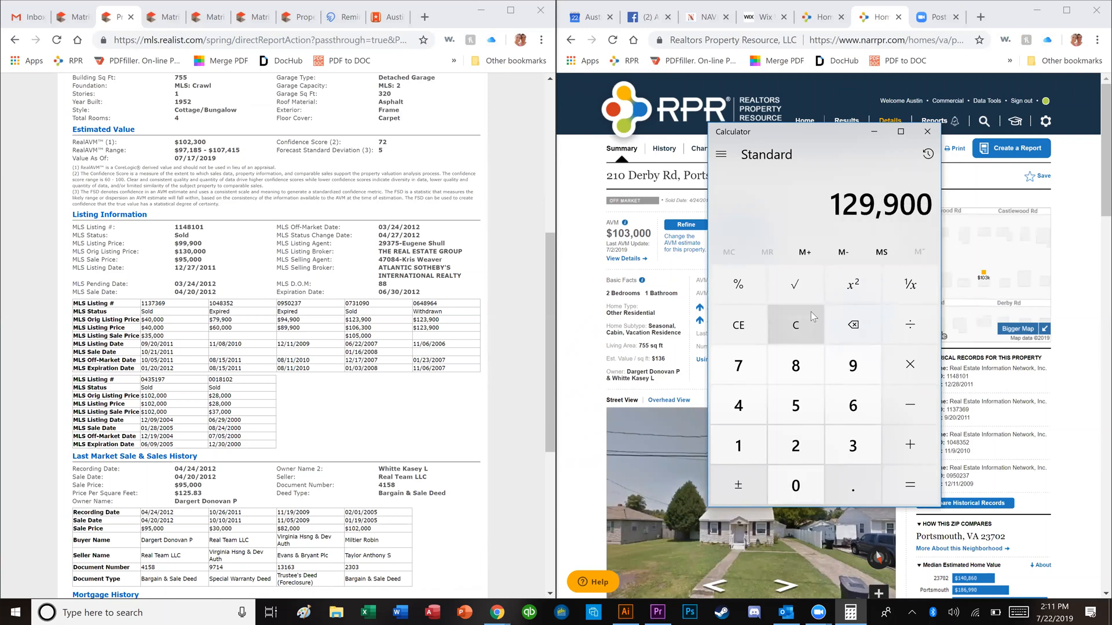
text(*.01)
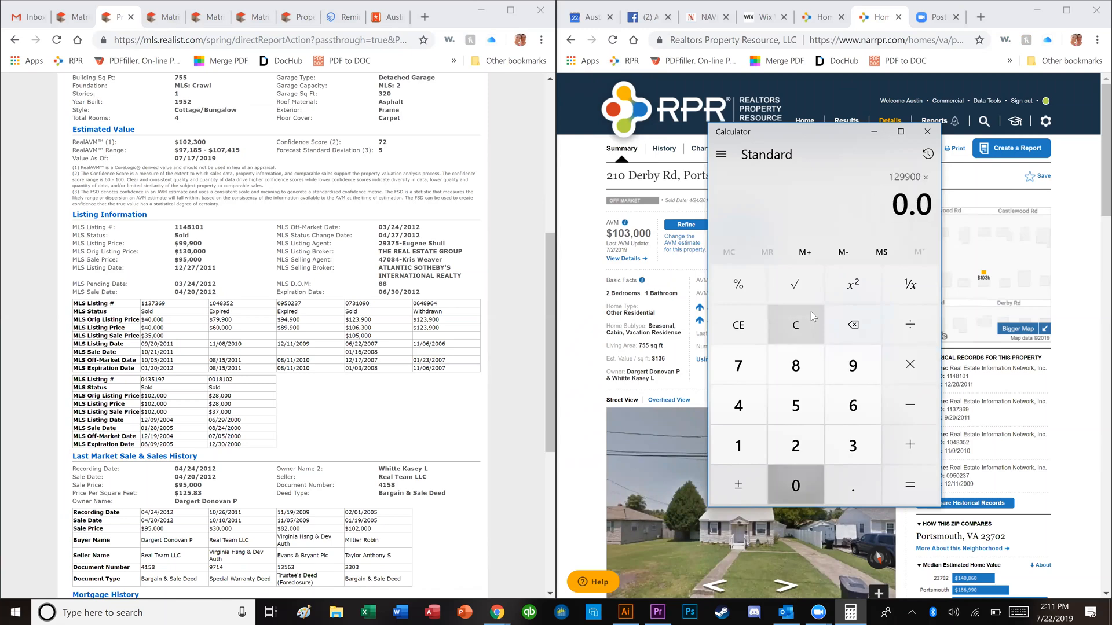
key(BackSpace)
key(BackSpace)
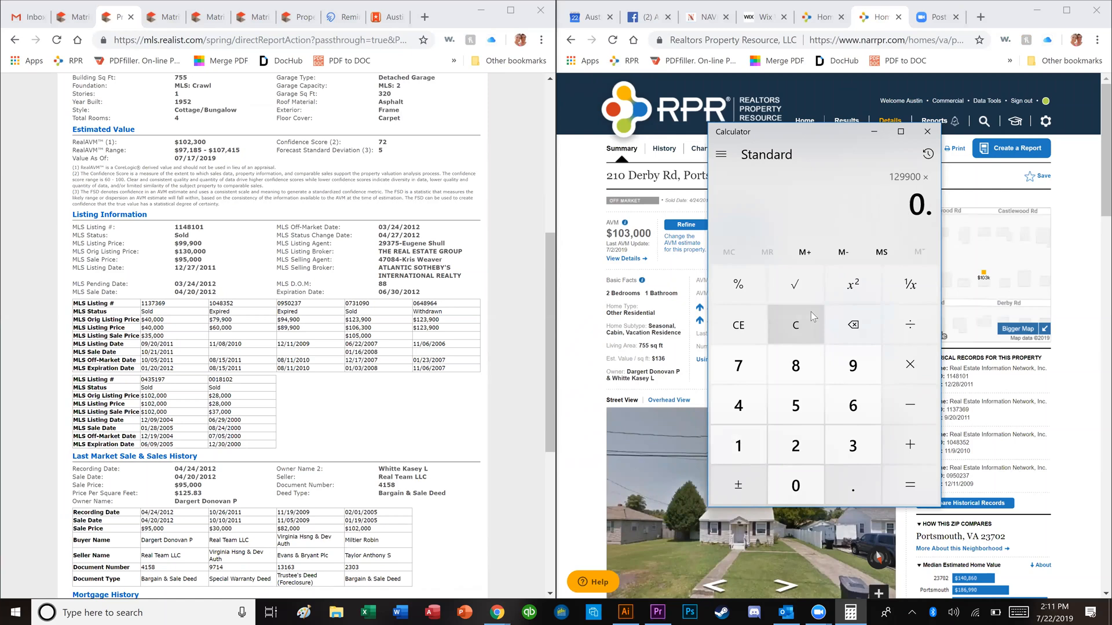
text(105)
key(Return)
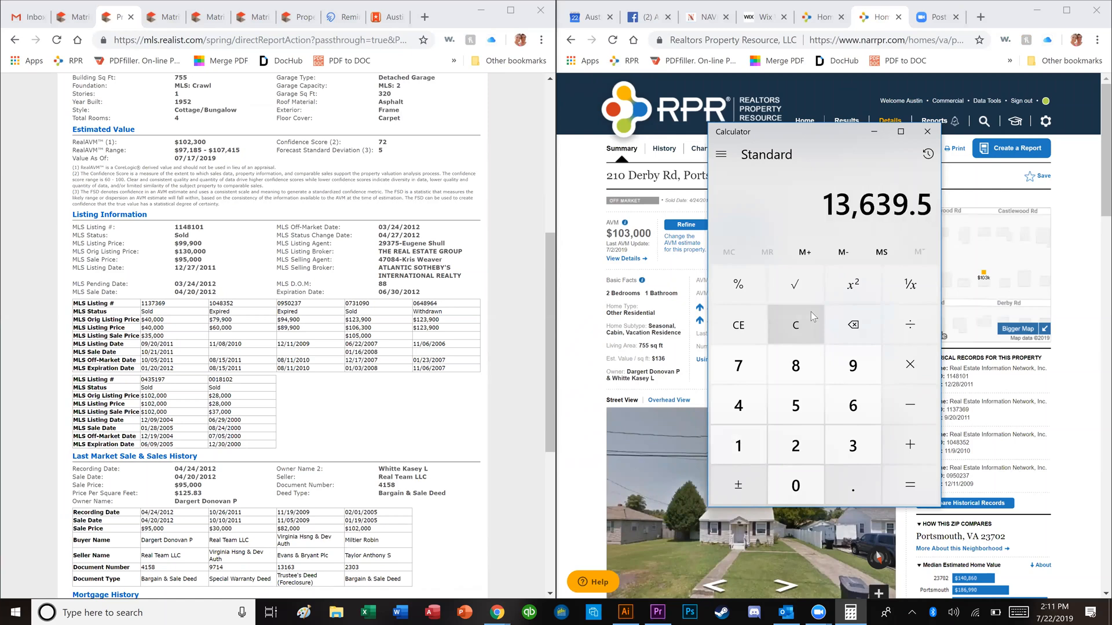
key(minus)
text(129900)
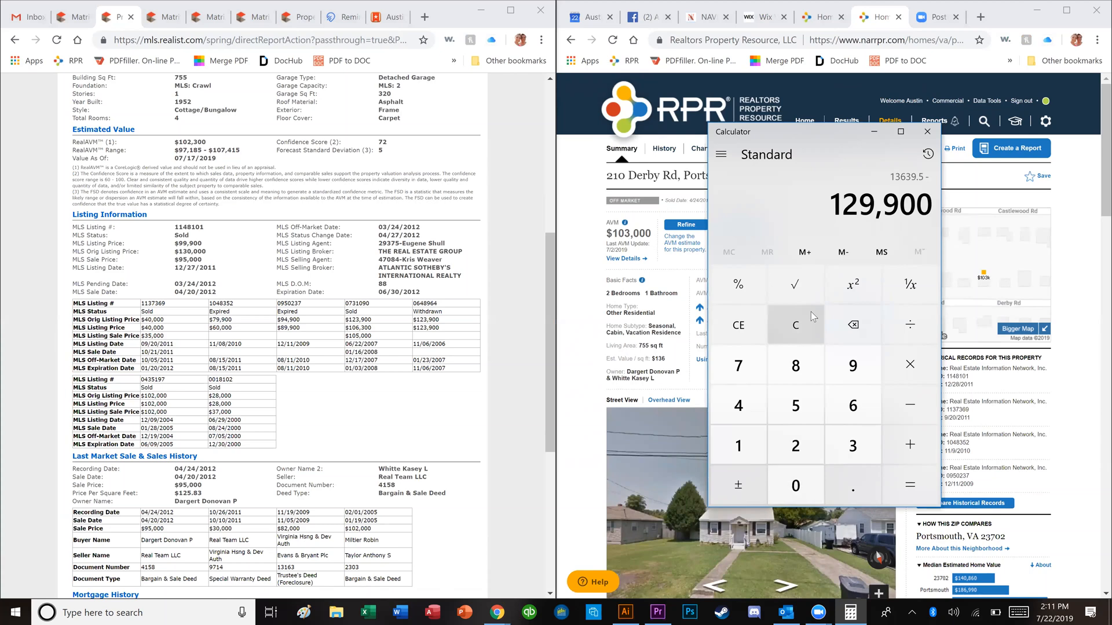
key(Return)
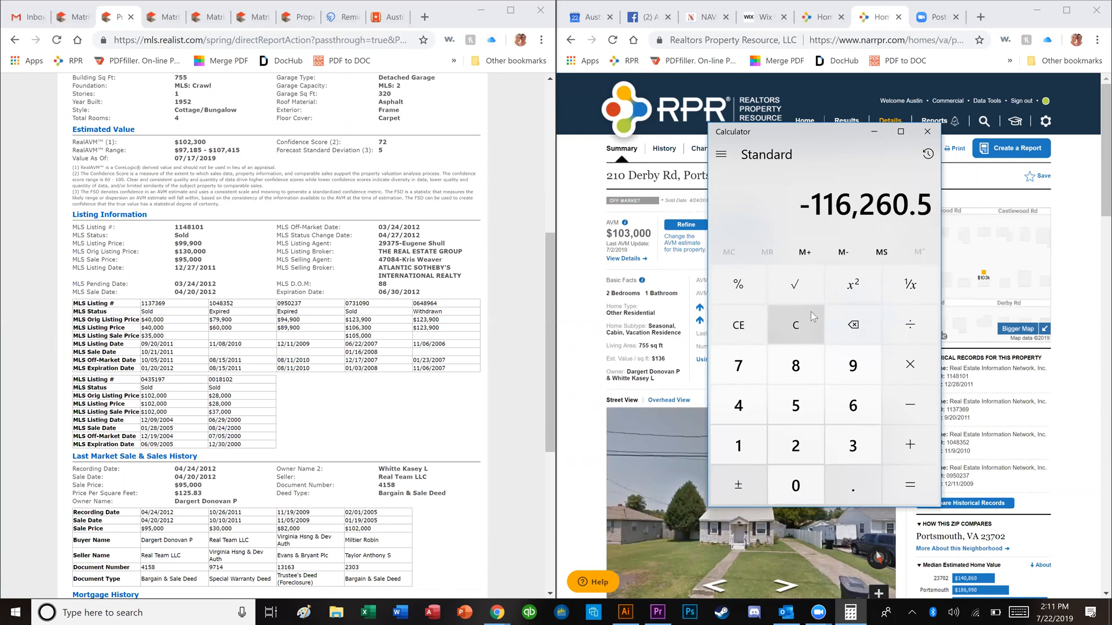
key(plus)
text(870000)
key(Return)
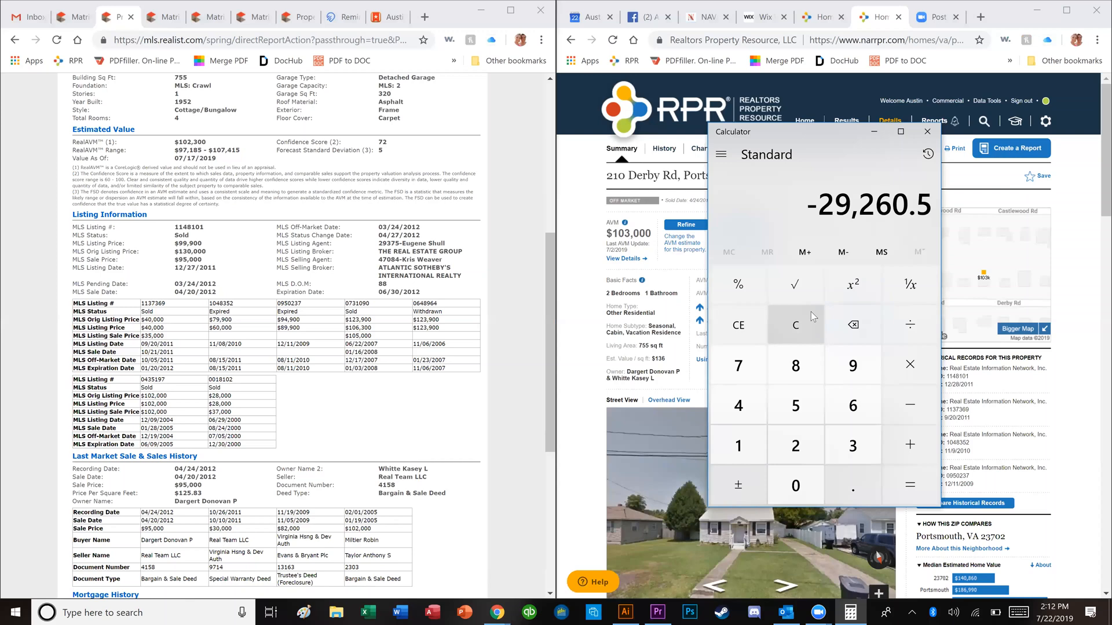
click(811, 311)
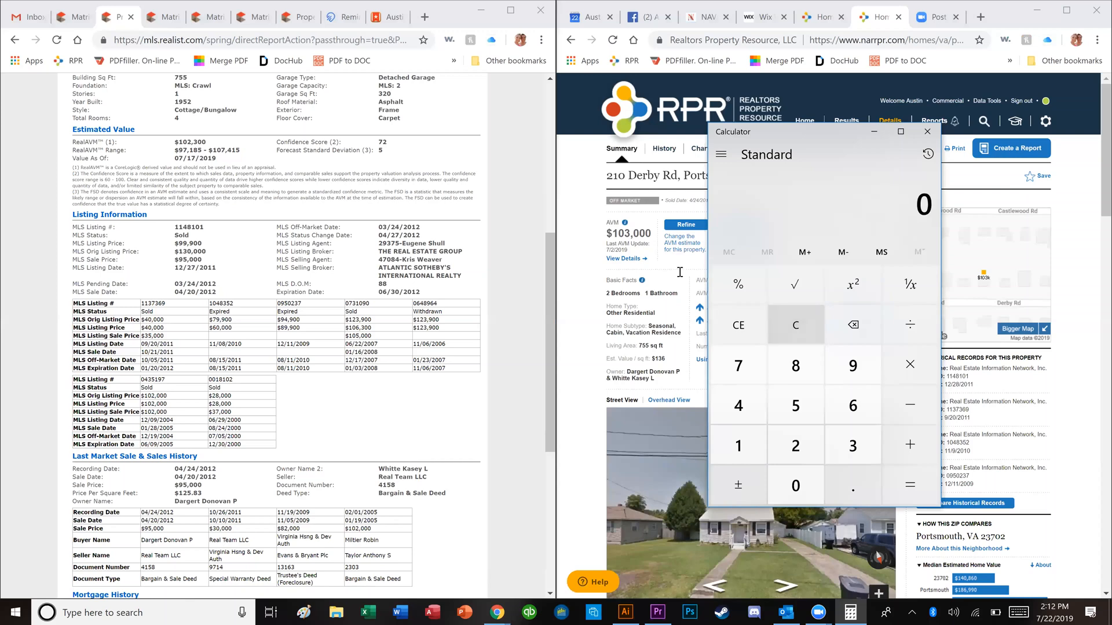
Step: Close Calculator and return to the REIN Matrix results for the 23 comparable listings
click(926, 132)
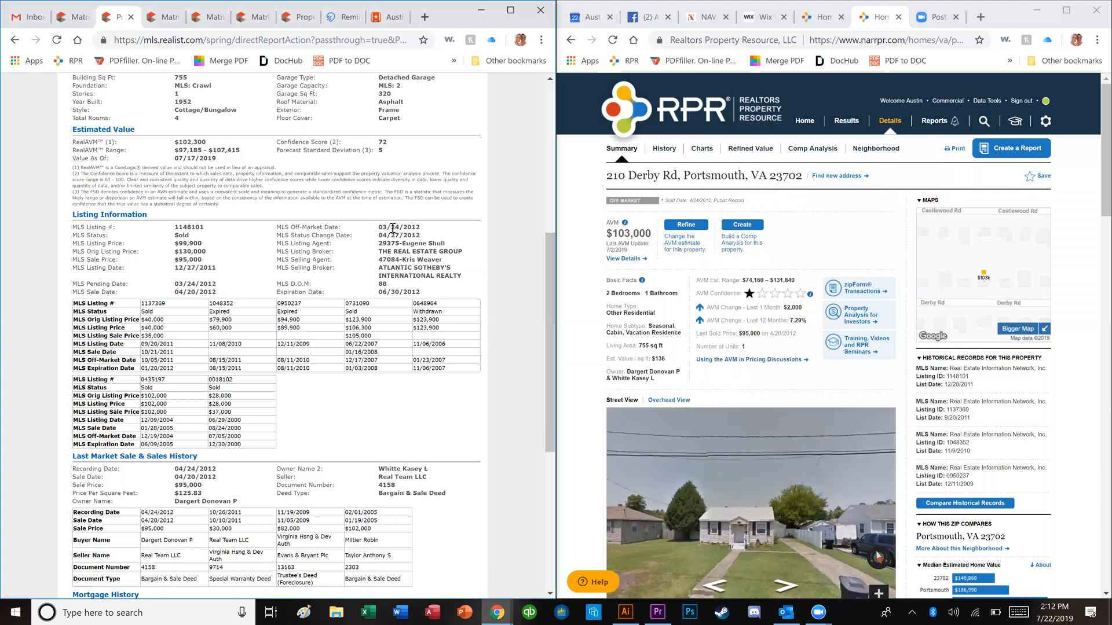
scroll(386, 232, up, 1)
scroll(386, 231, up, 5)
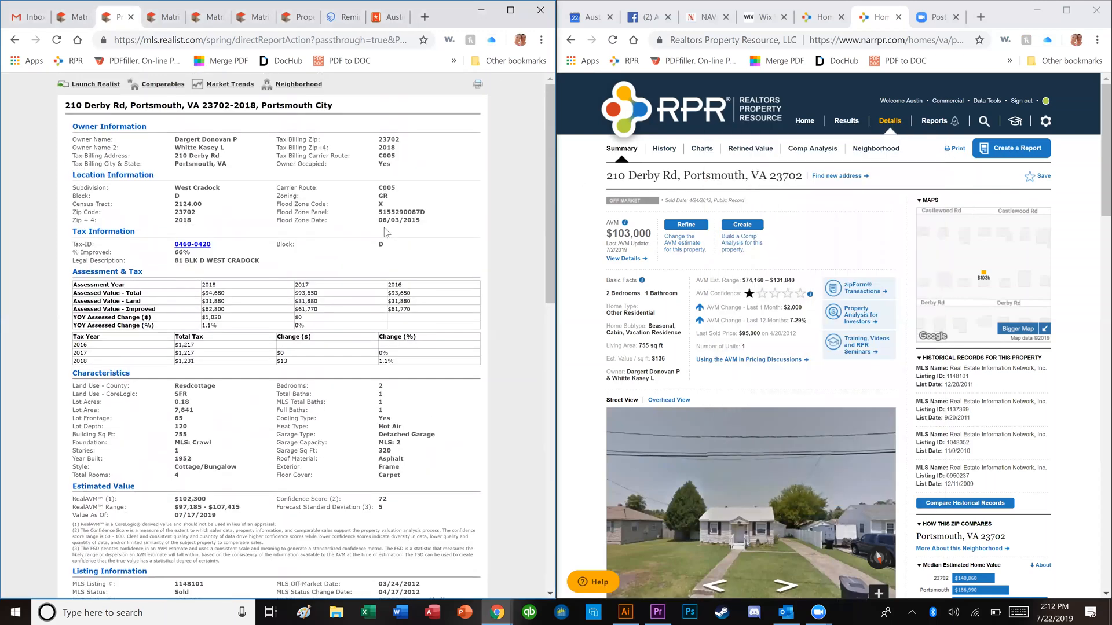
click(166, 24)
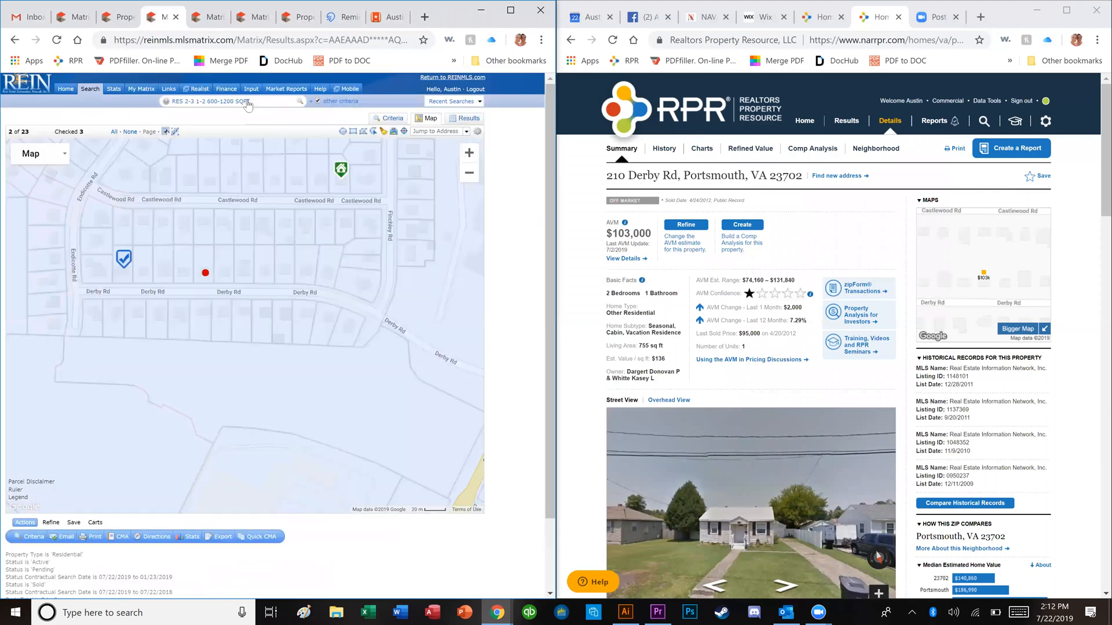
click(452, 120)
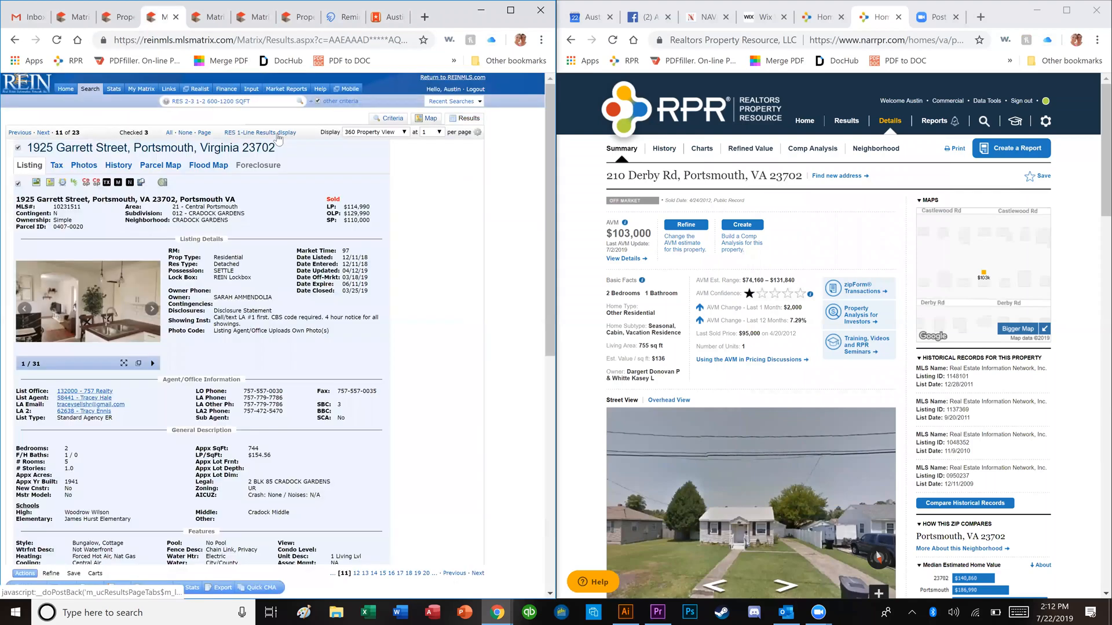